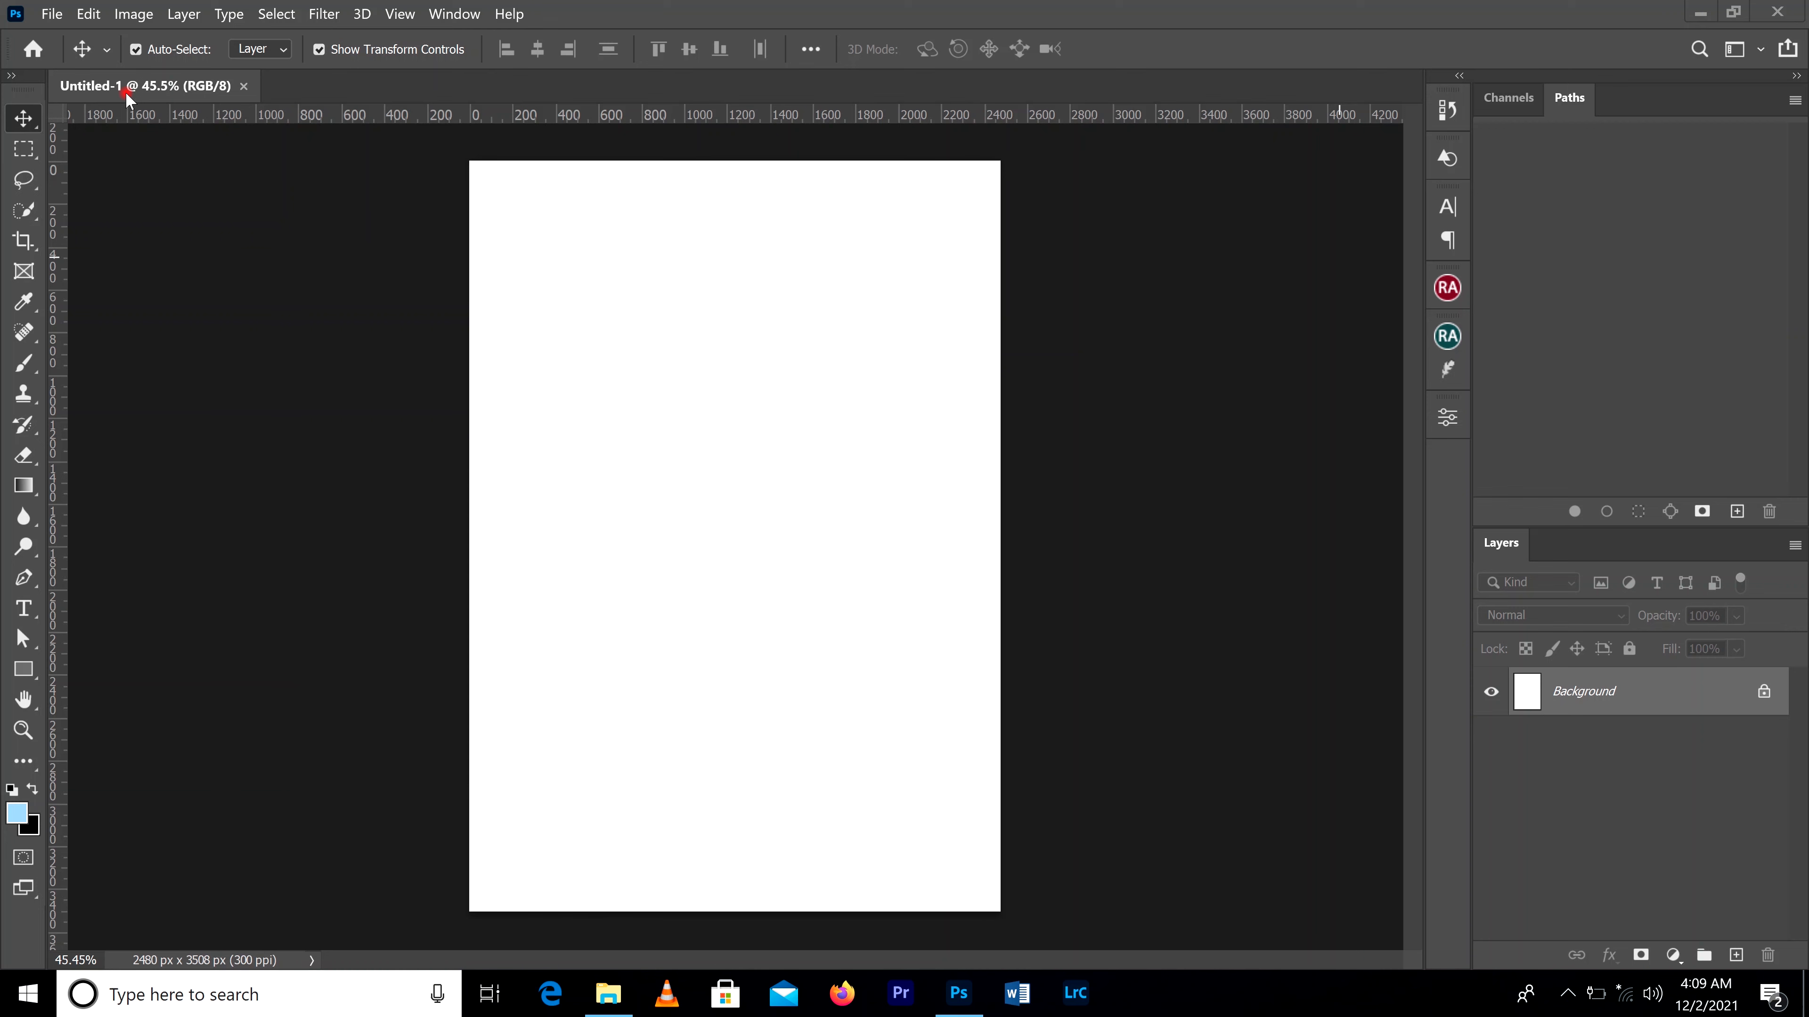
Step: Create a new blank document from the A4 print preset, 210 x 297 mm at 300 ppi
left_click(52, 15)
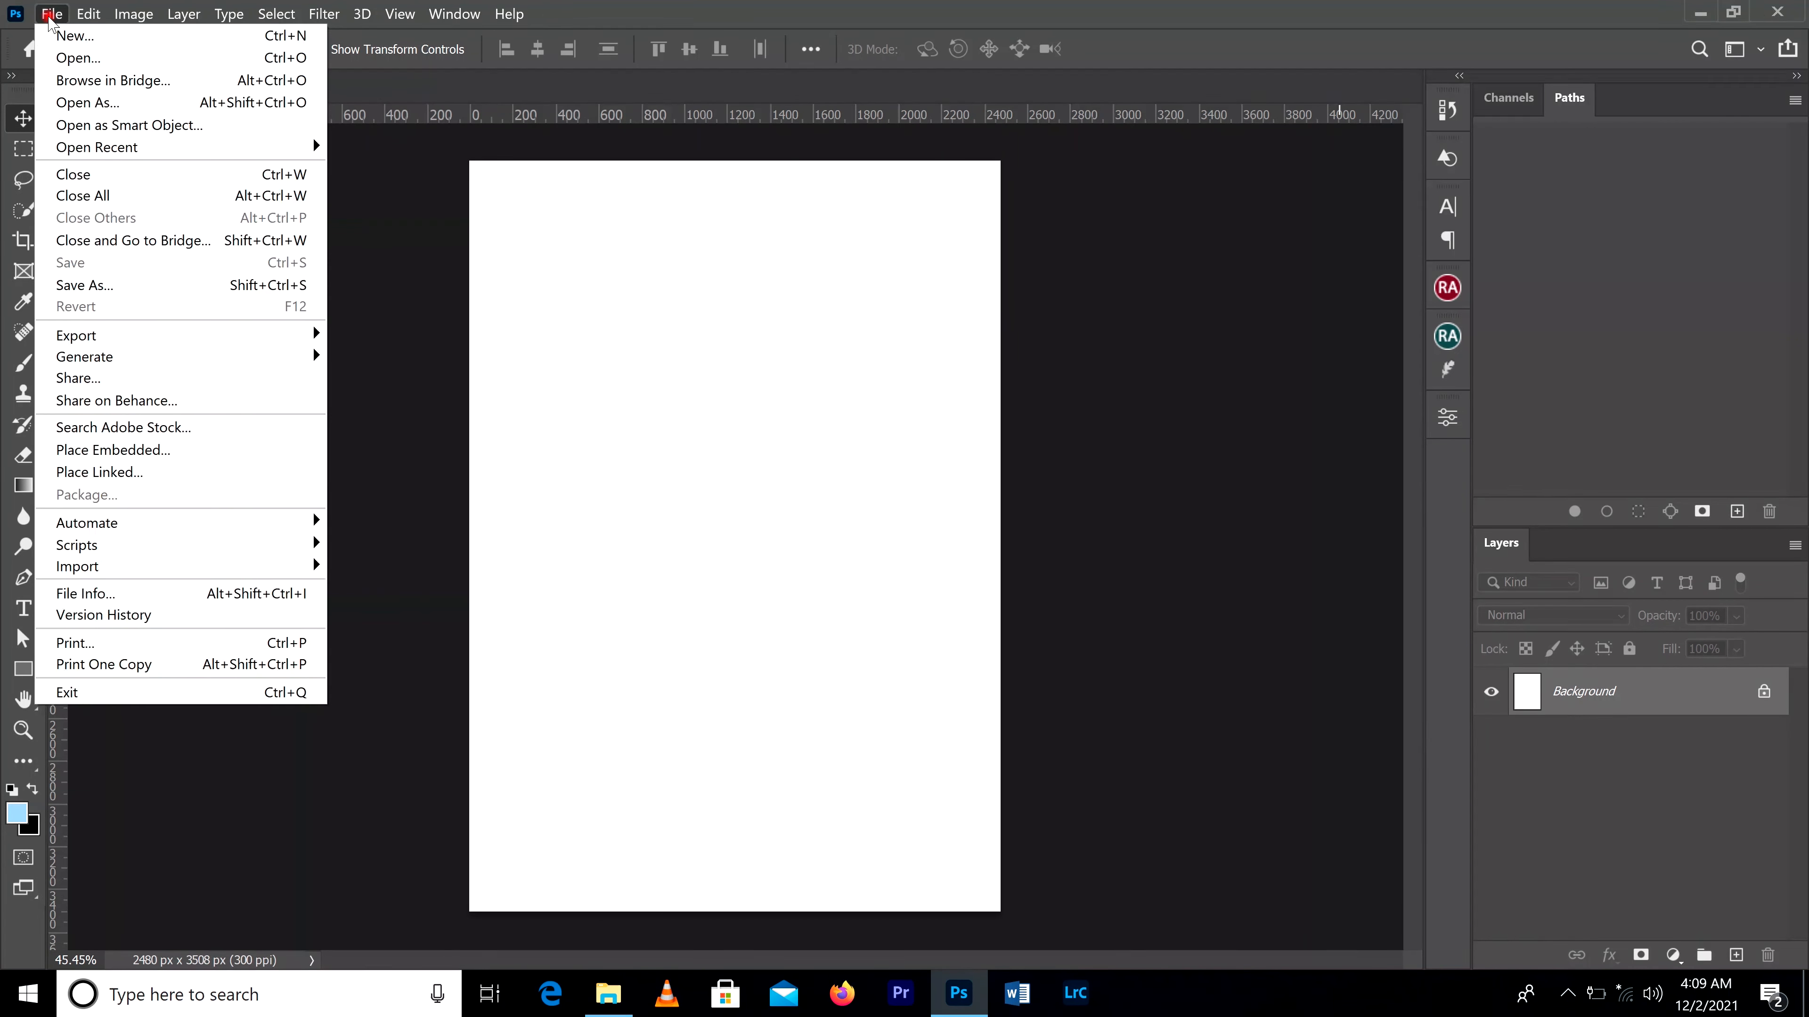
left_click(77, 37)
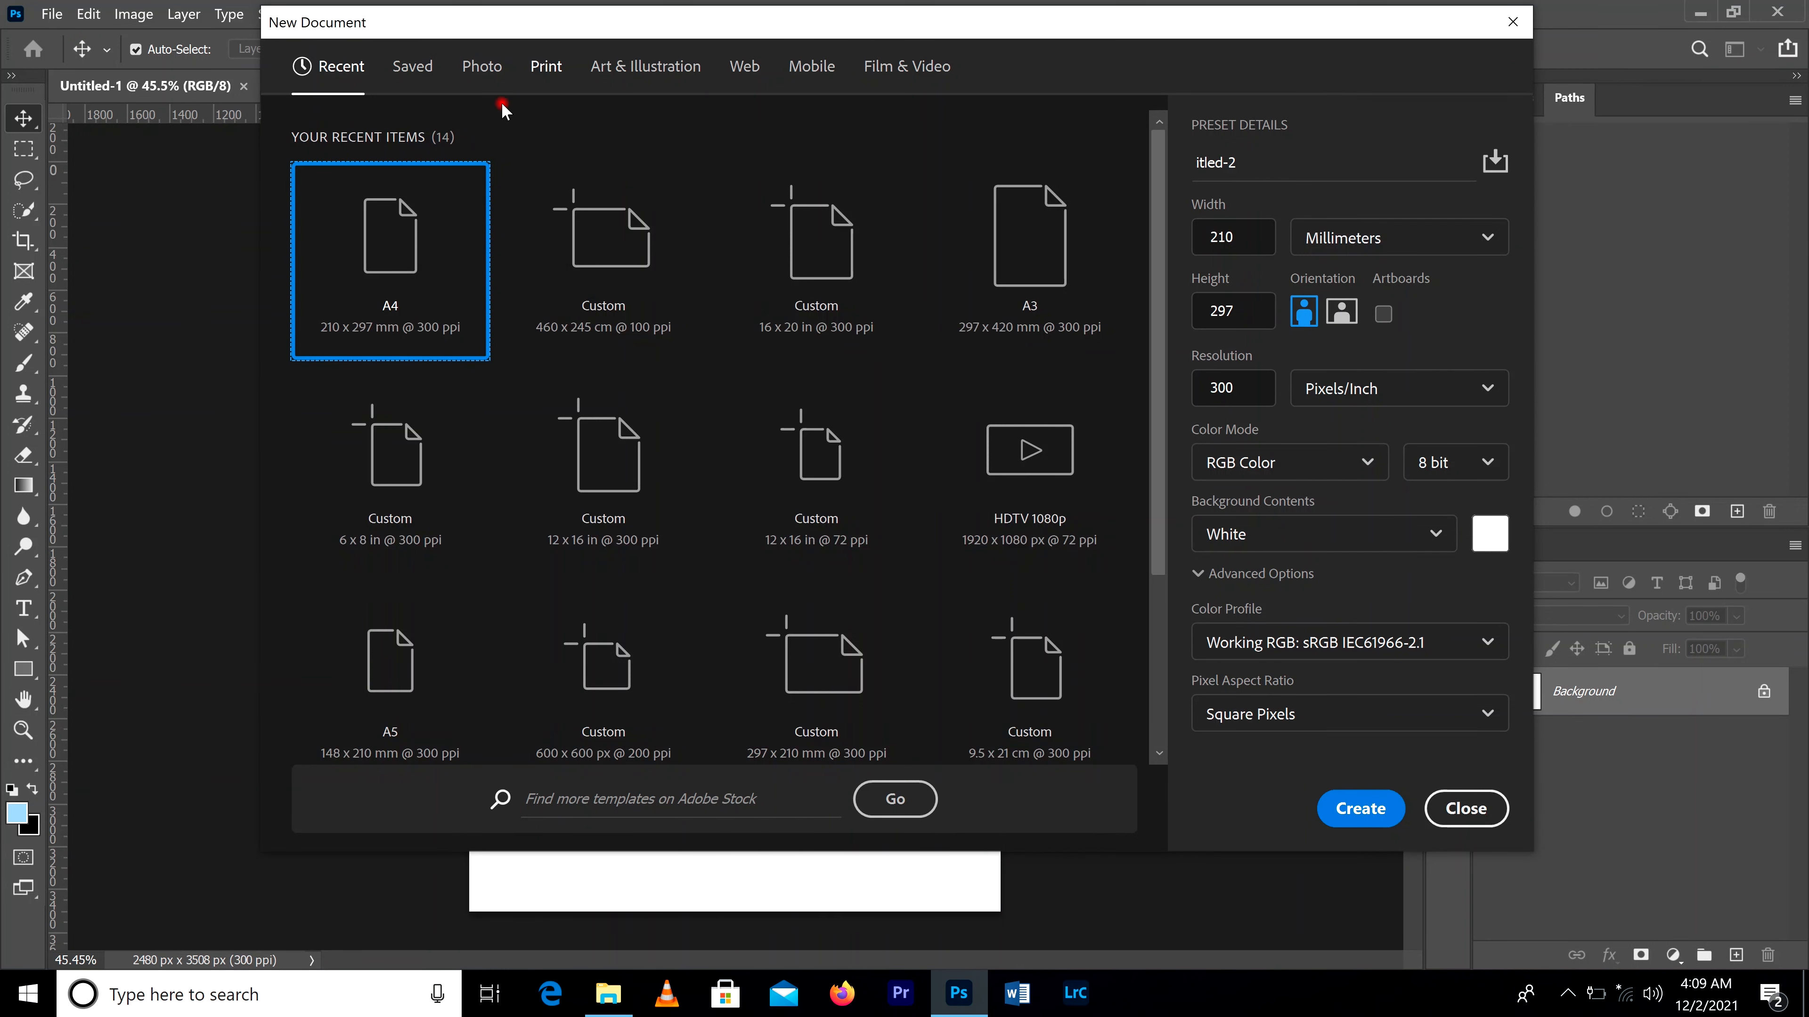
left_click(341, 69)
left_click(545, 70)
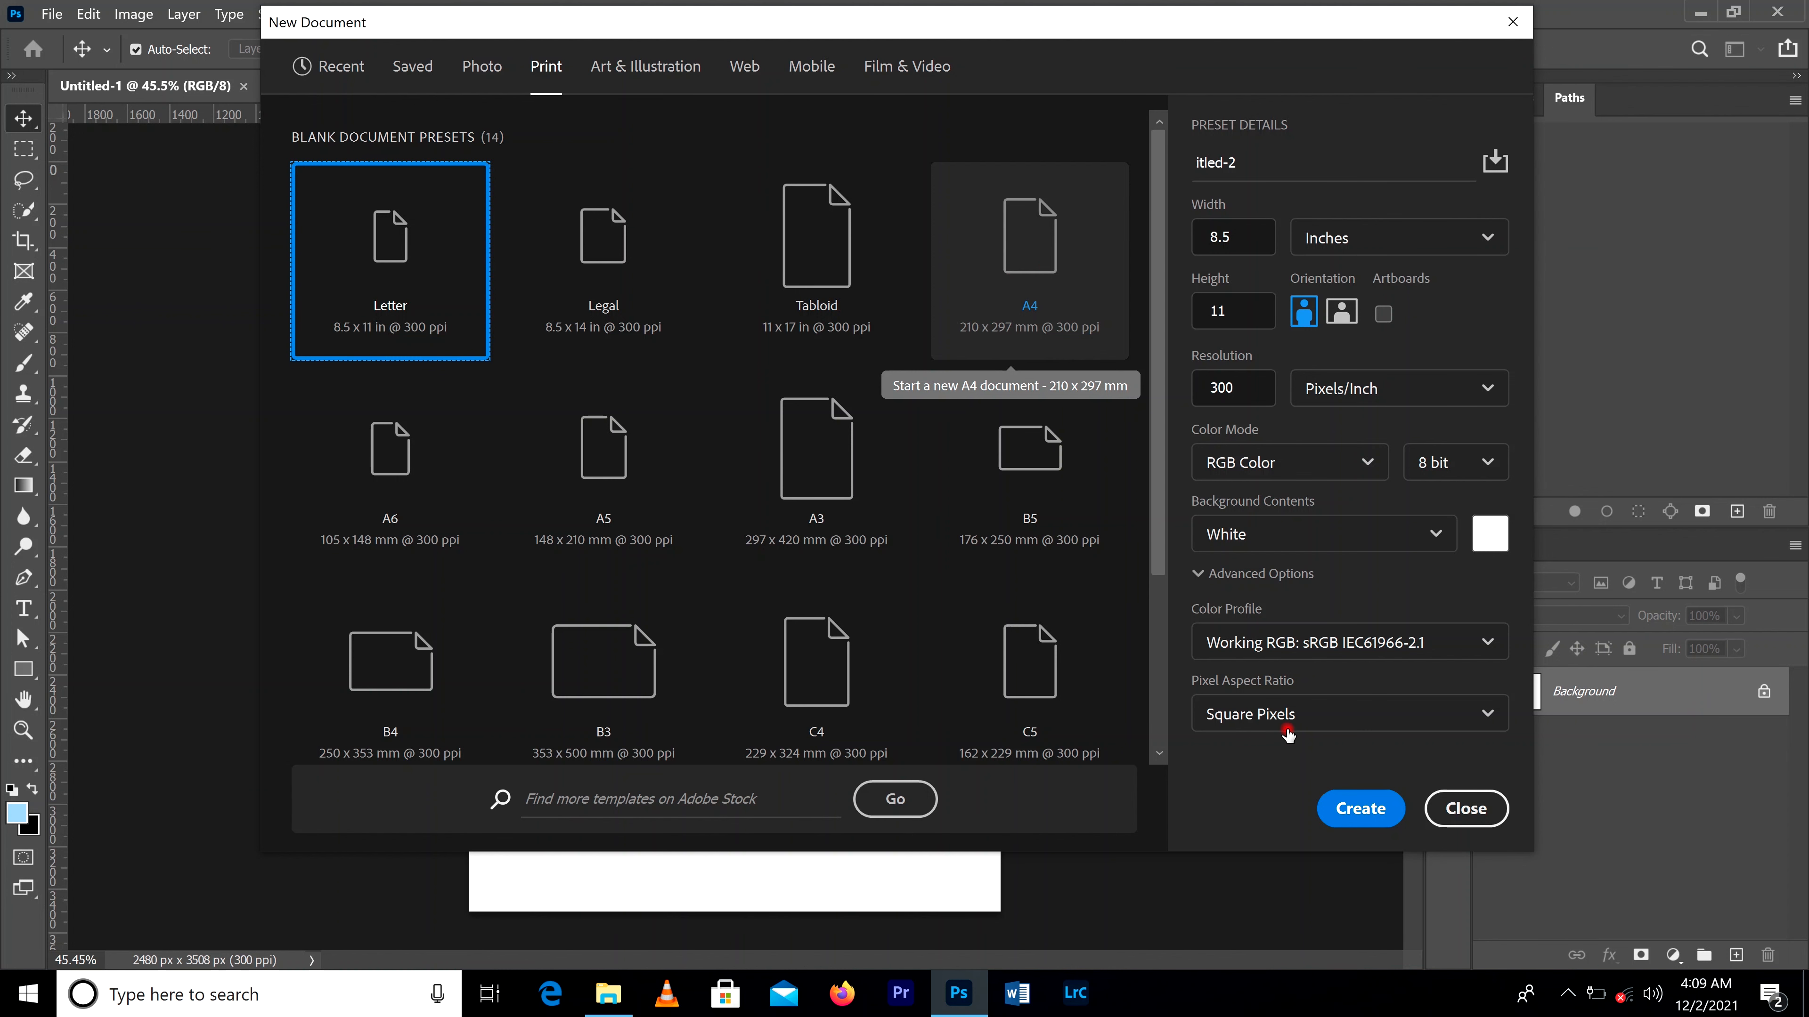
double_click(1021, 246)
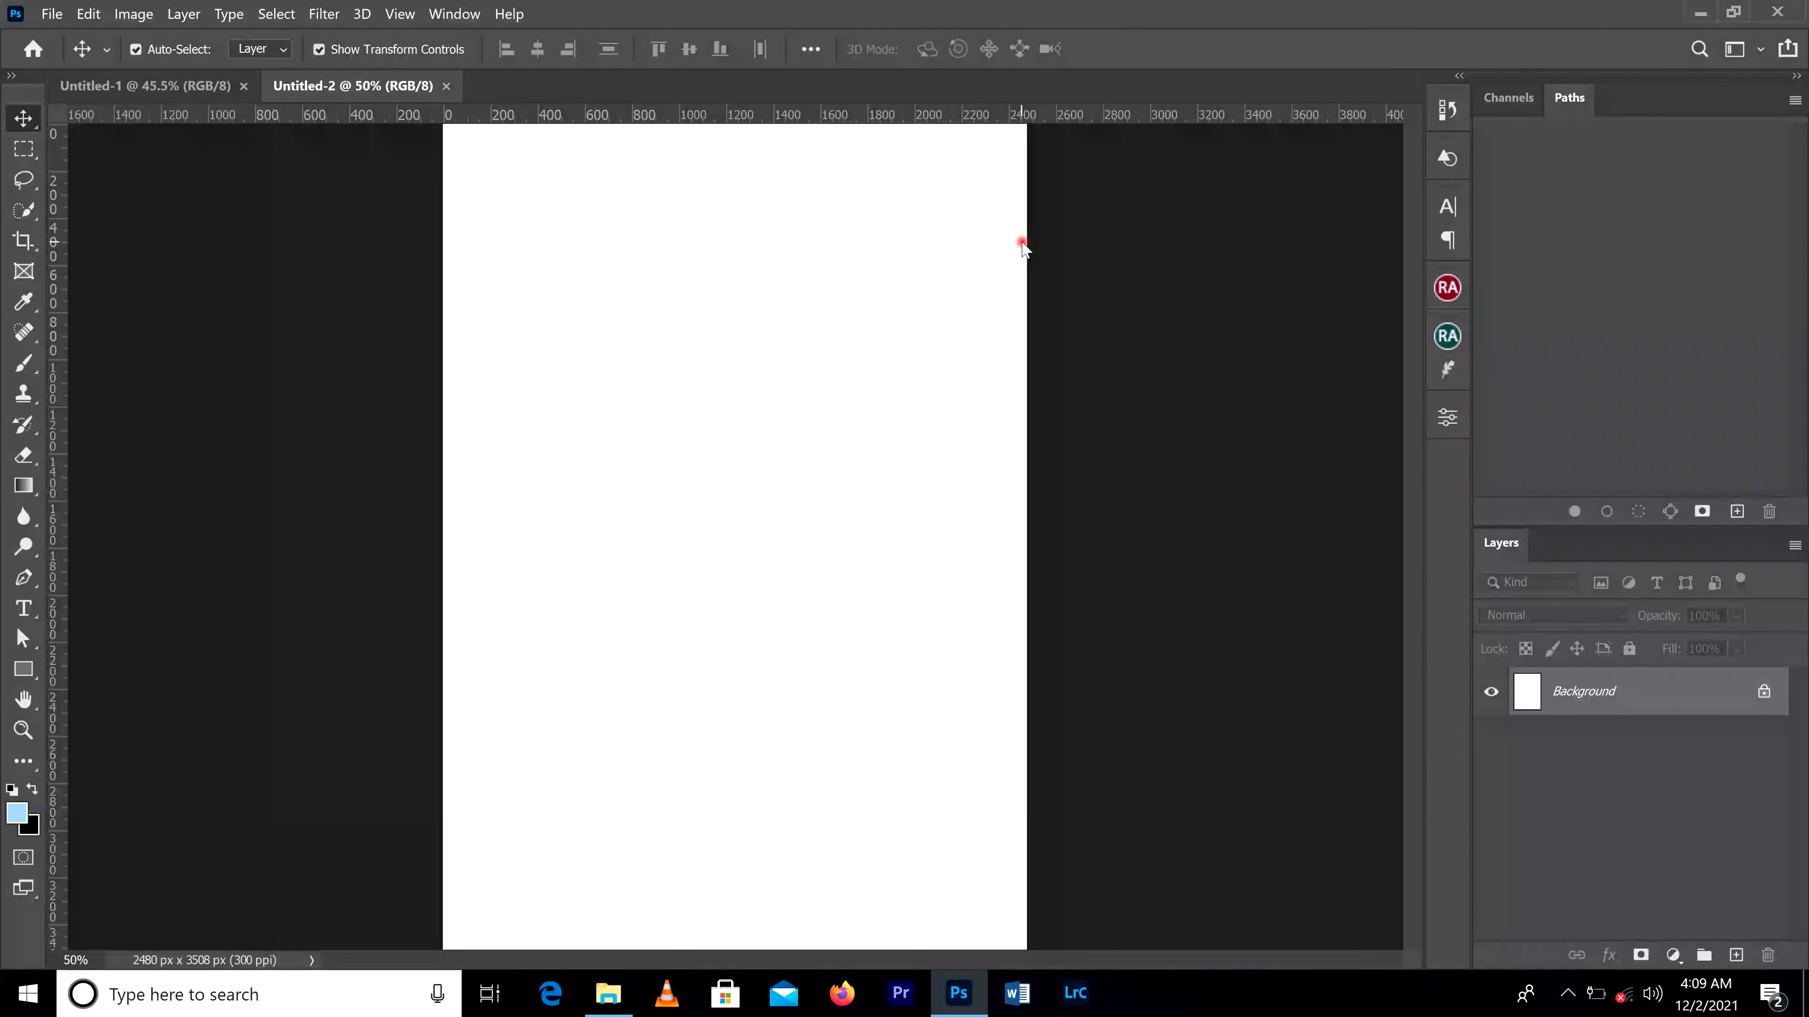
scroll(887, 335, "down", 1)
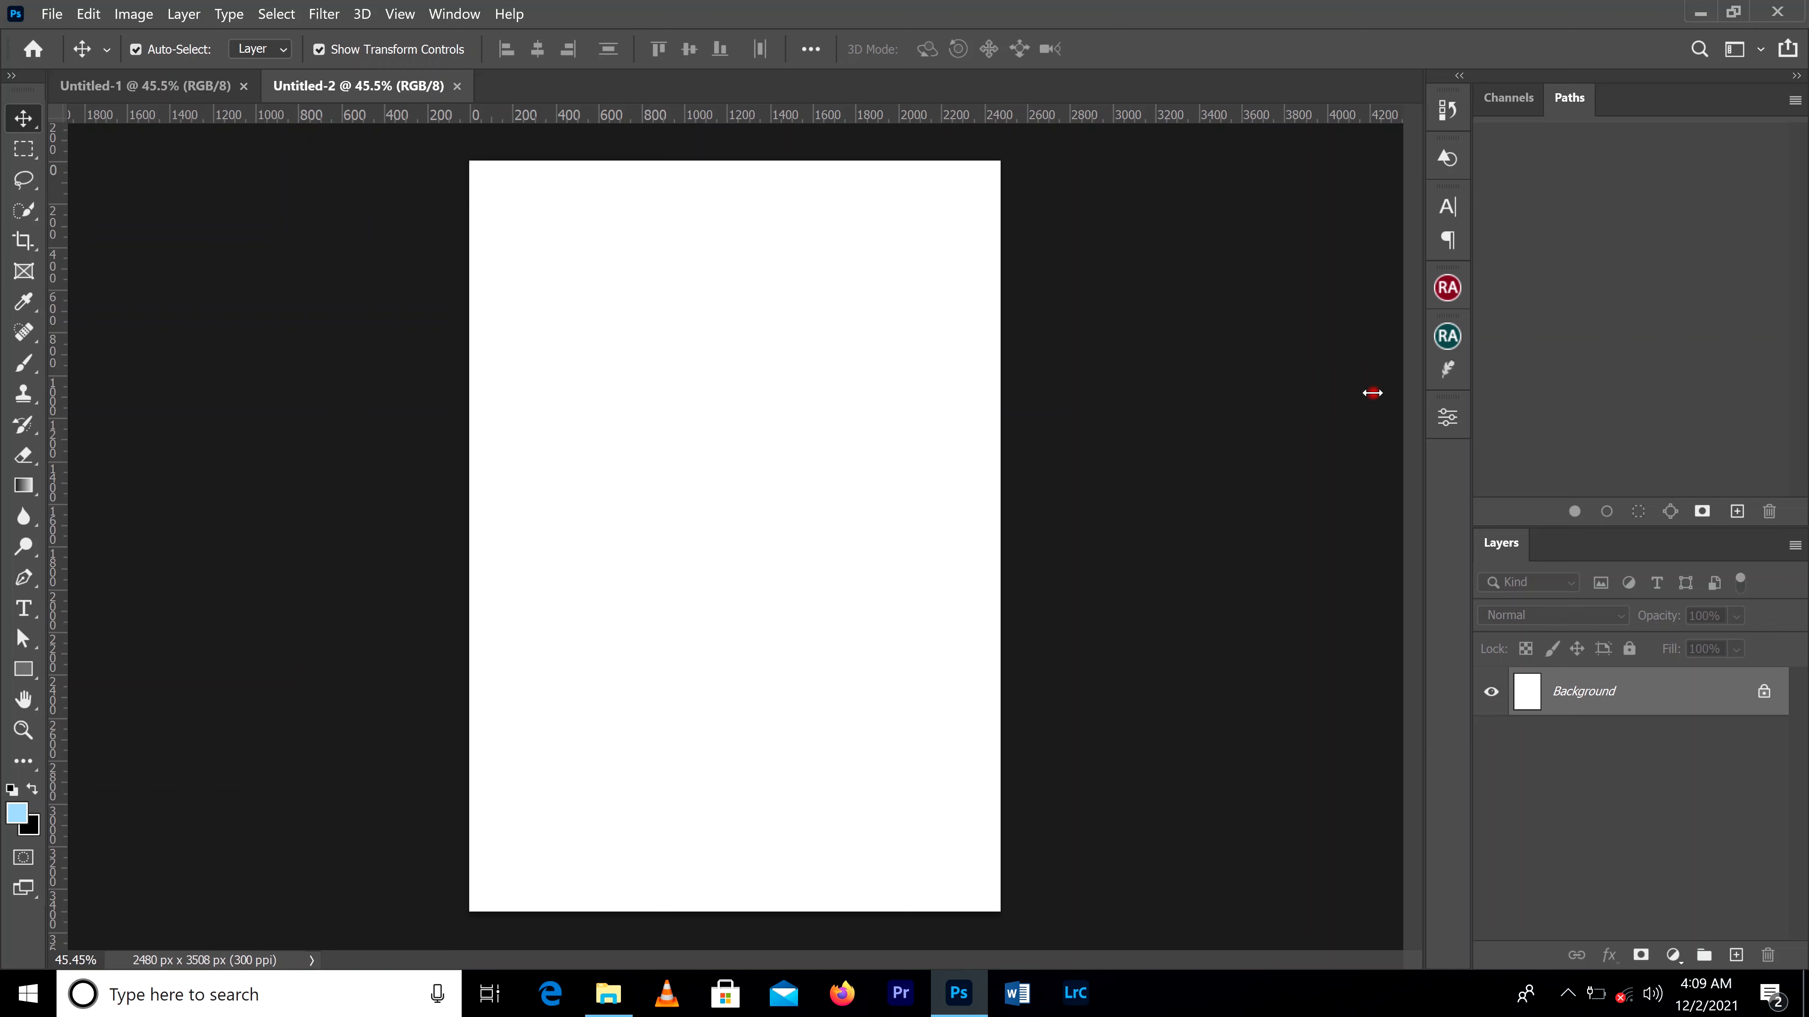
Step: Switch to the desktop and open the background folder inside the Carols night folder
left_click(608, 994)
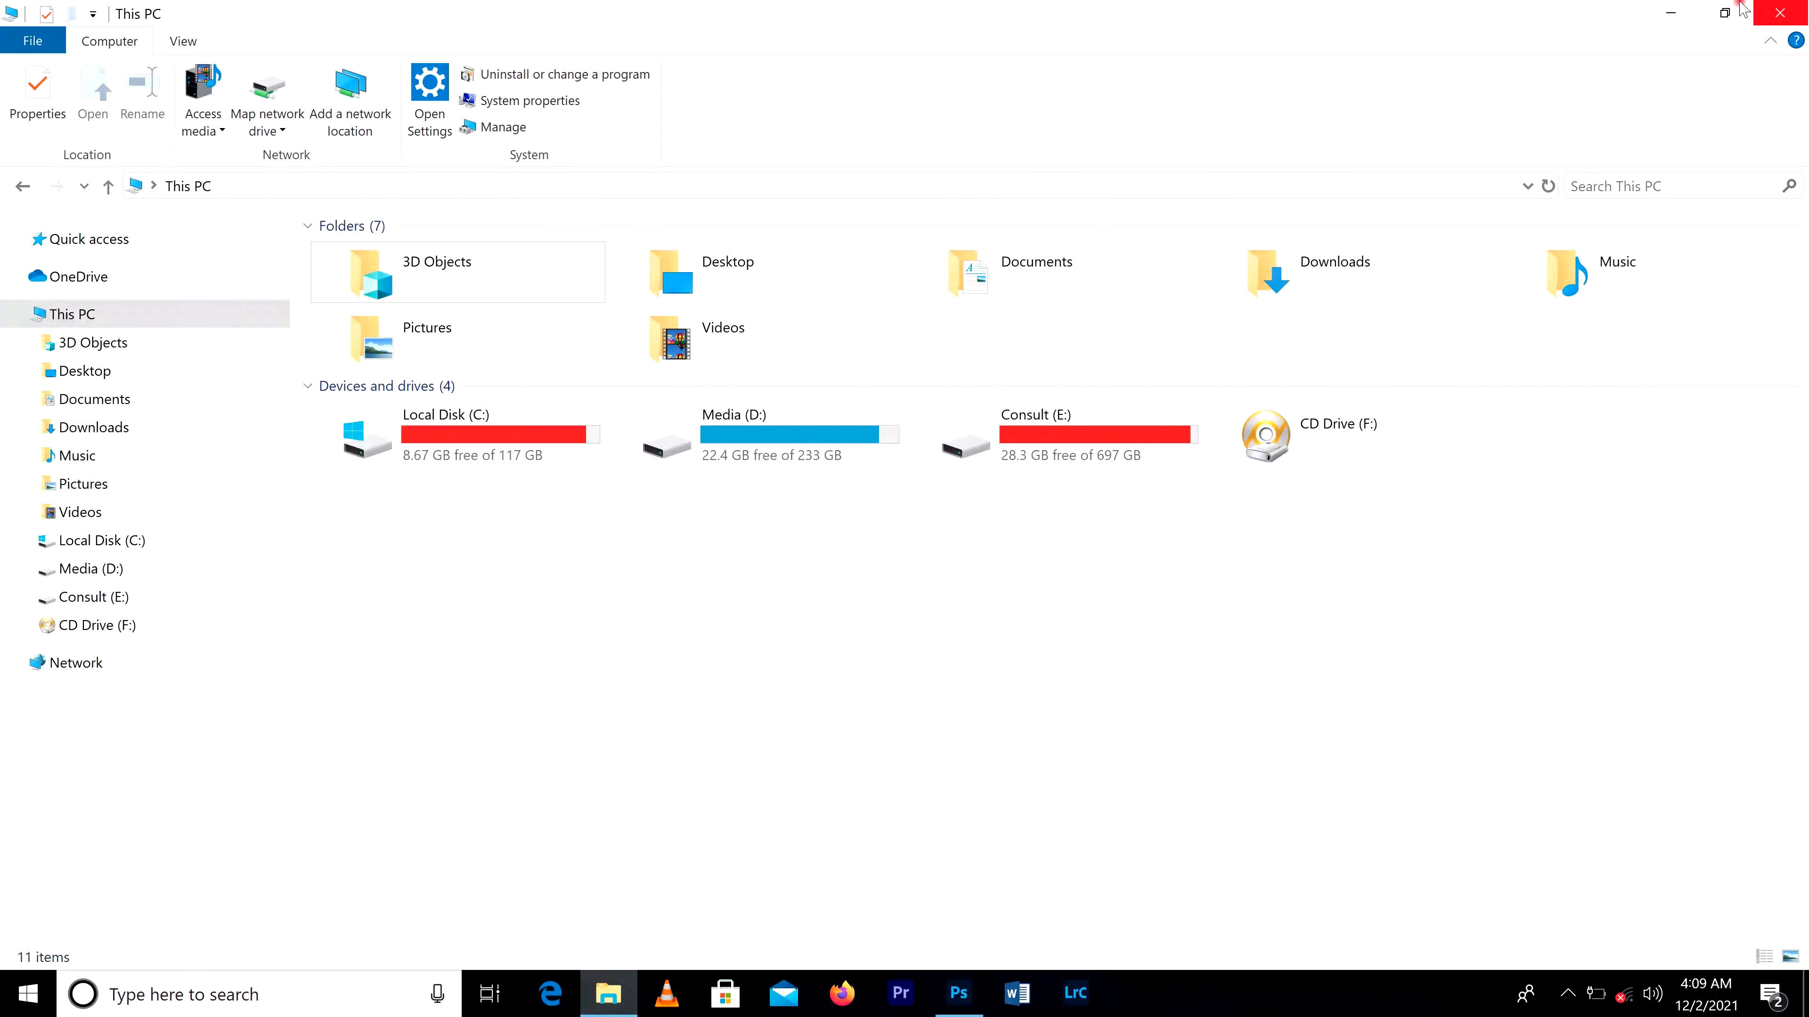
left_click(1671, 11)
left_click(1686, 12)
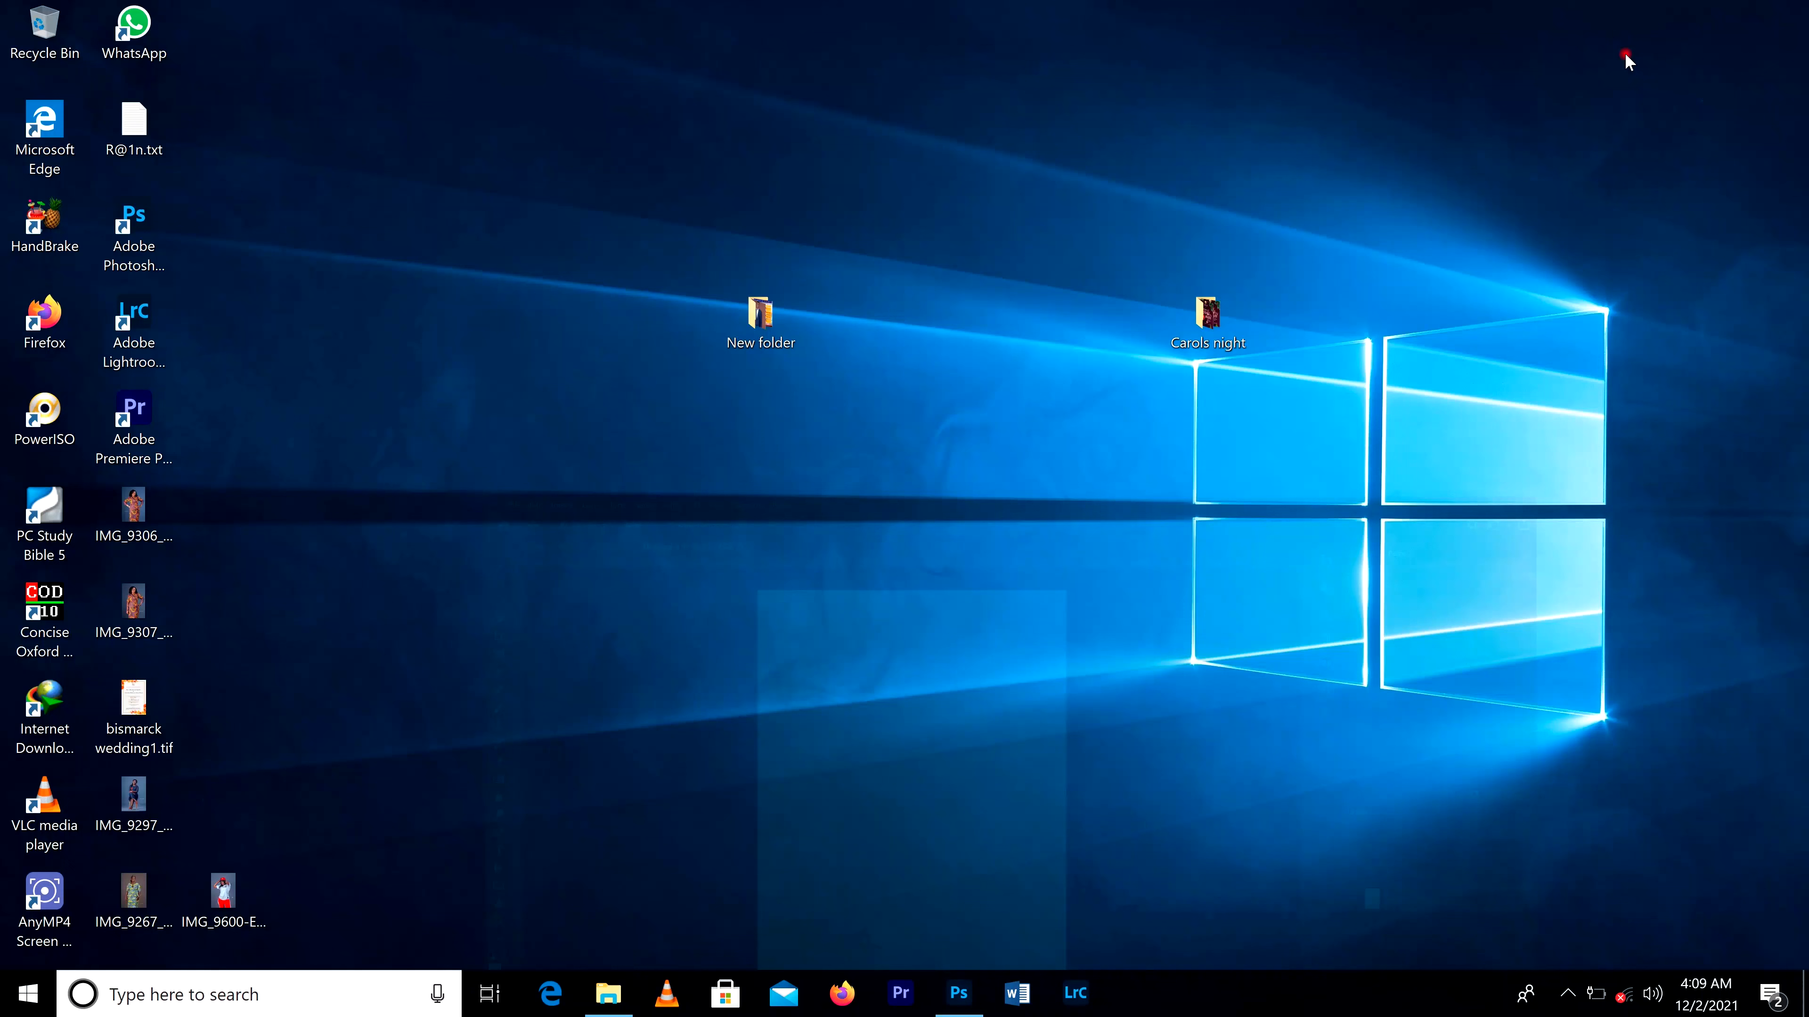
left_click(1201, 318)
double_click(1200, 318)
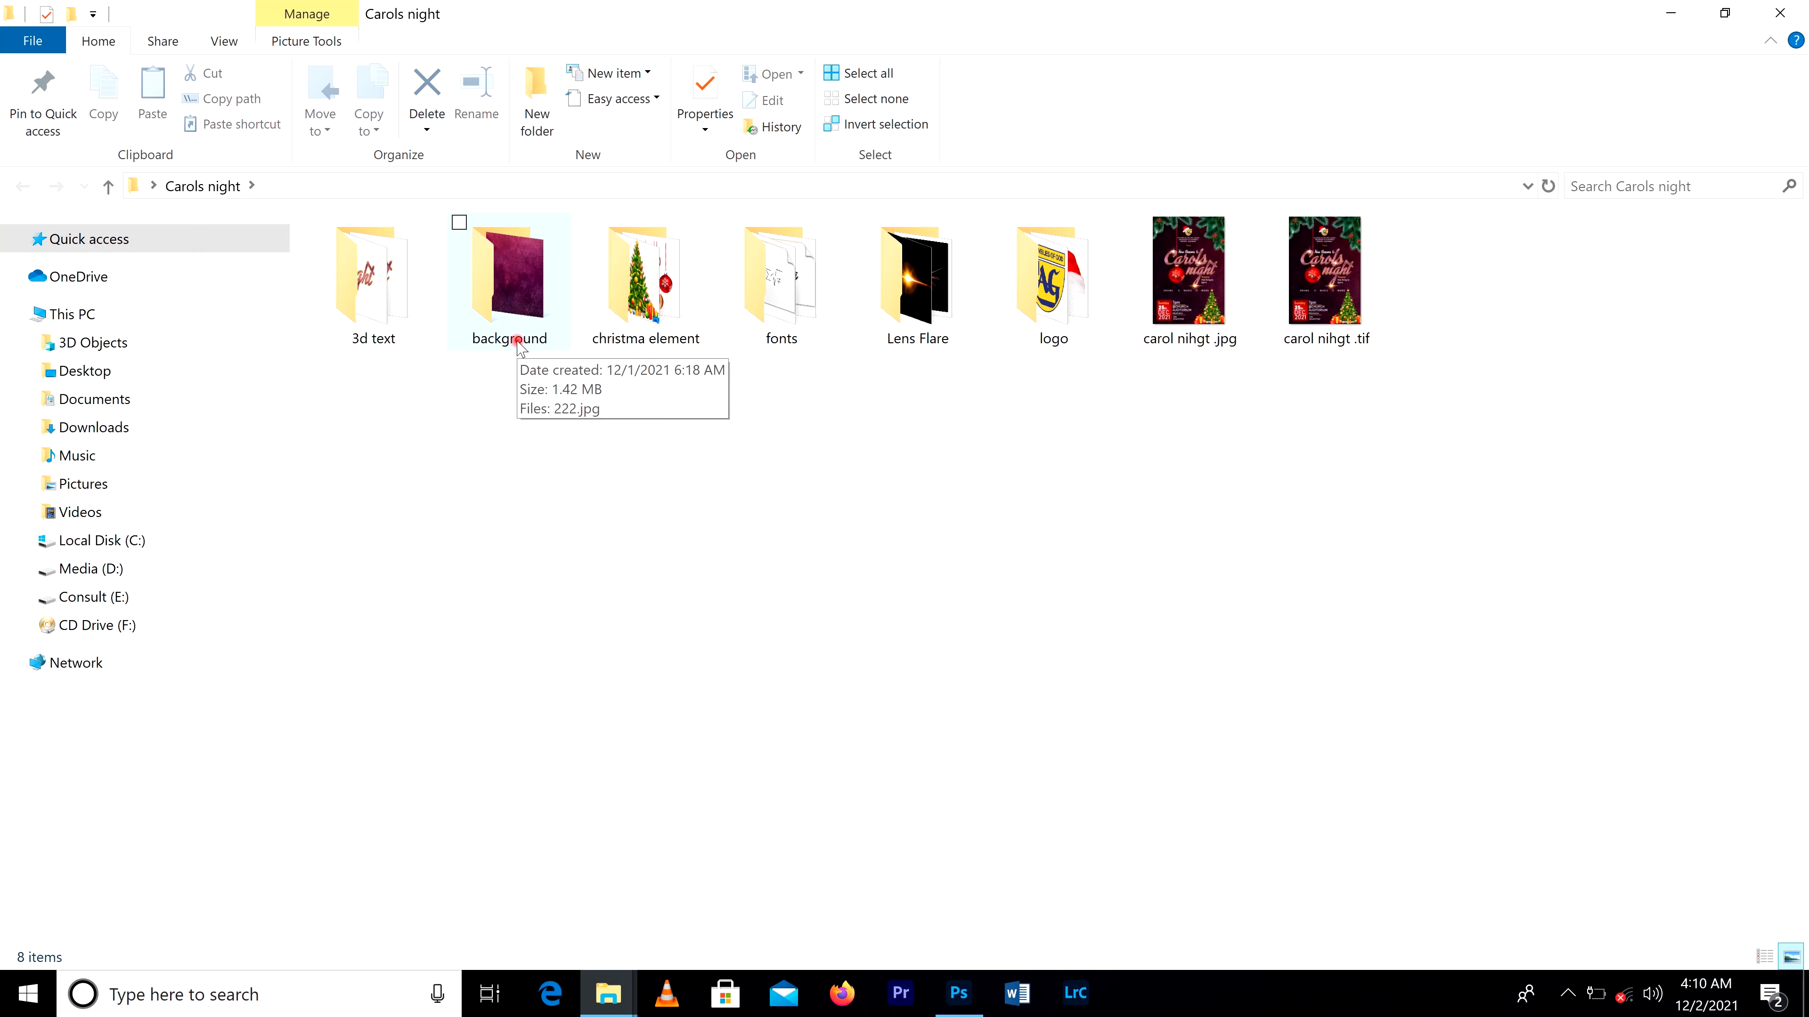
left_click(519, 299)
double_click(519, 299)
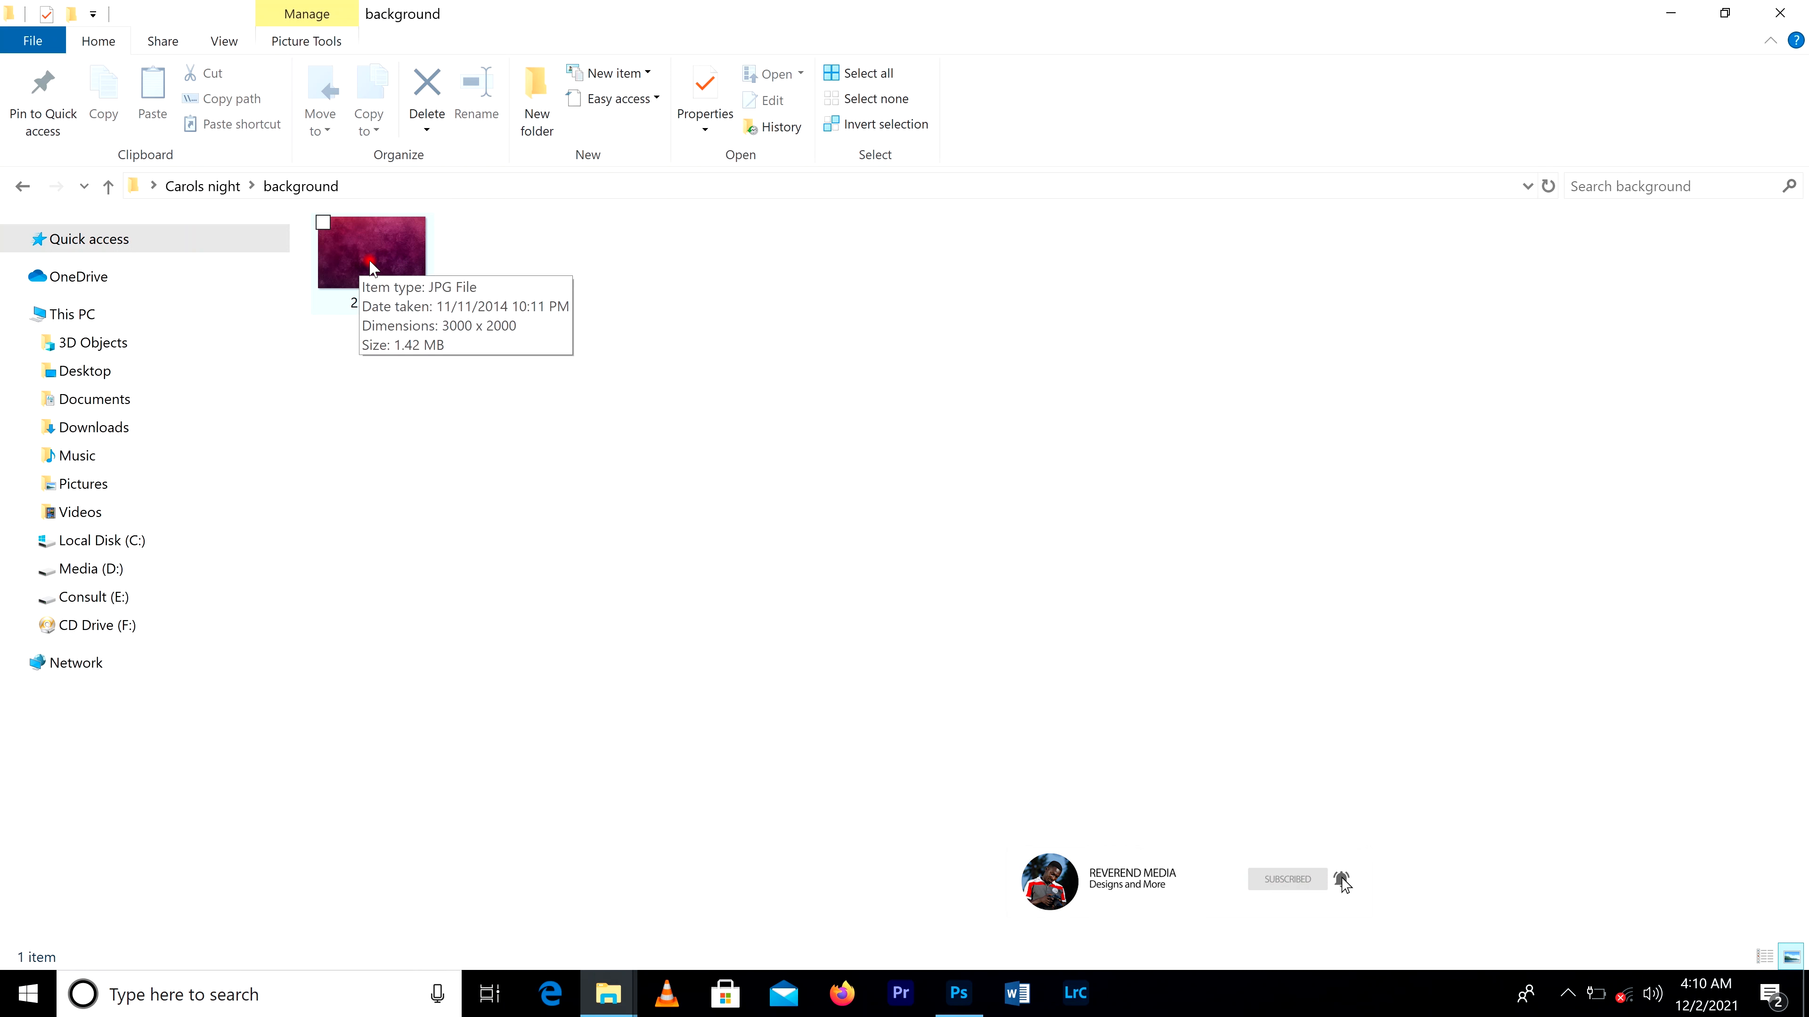
Step: Place the image 222.jpg from the background folder into the new A4 document in Photoshop
left_click_drag(370, 268, 1302, 1014)
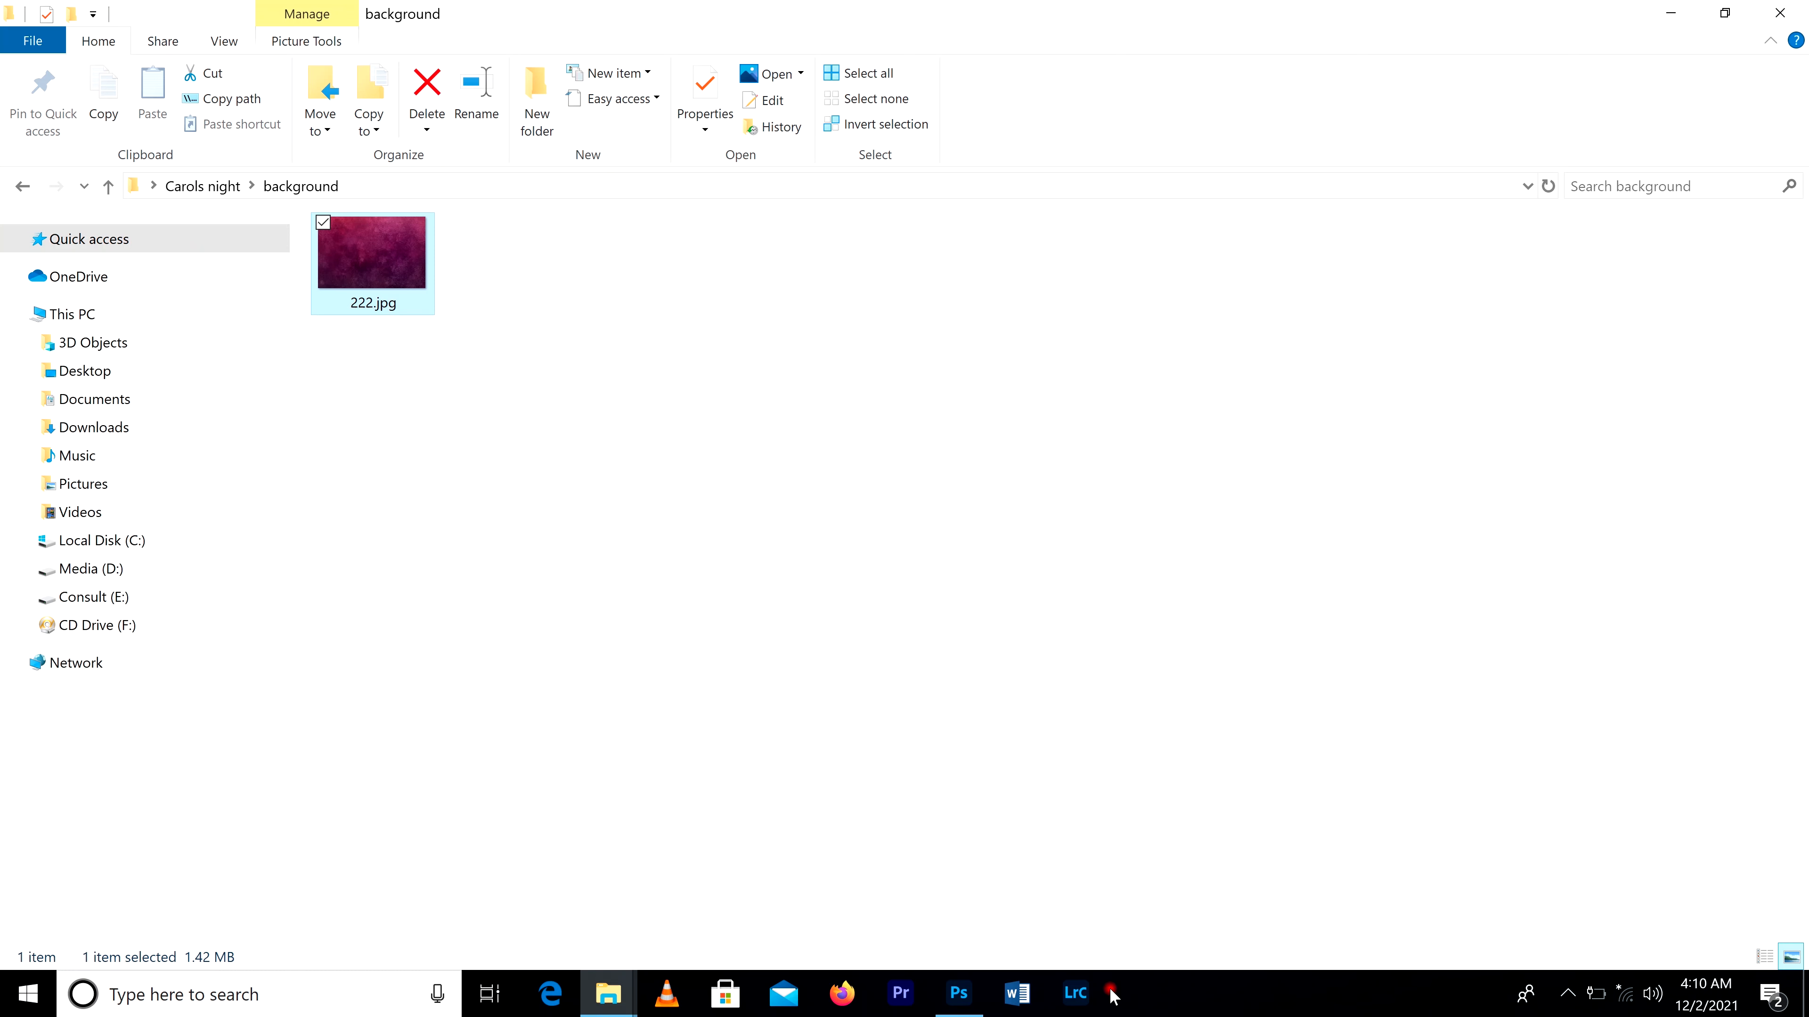
left_click_drag(351, 257, 739, 610)
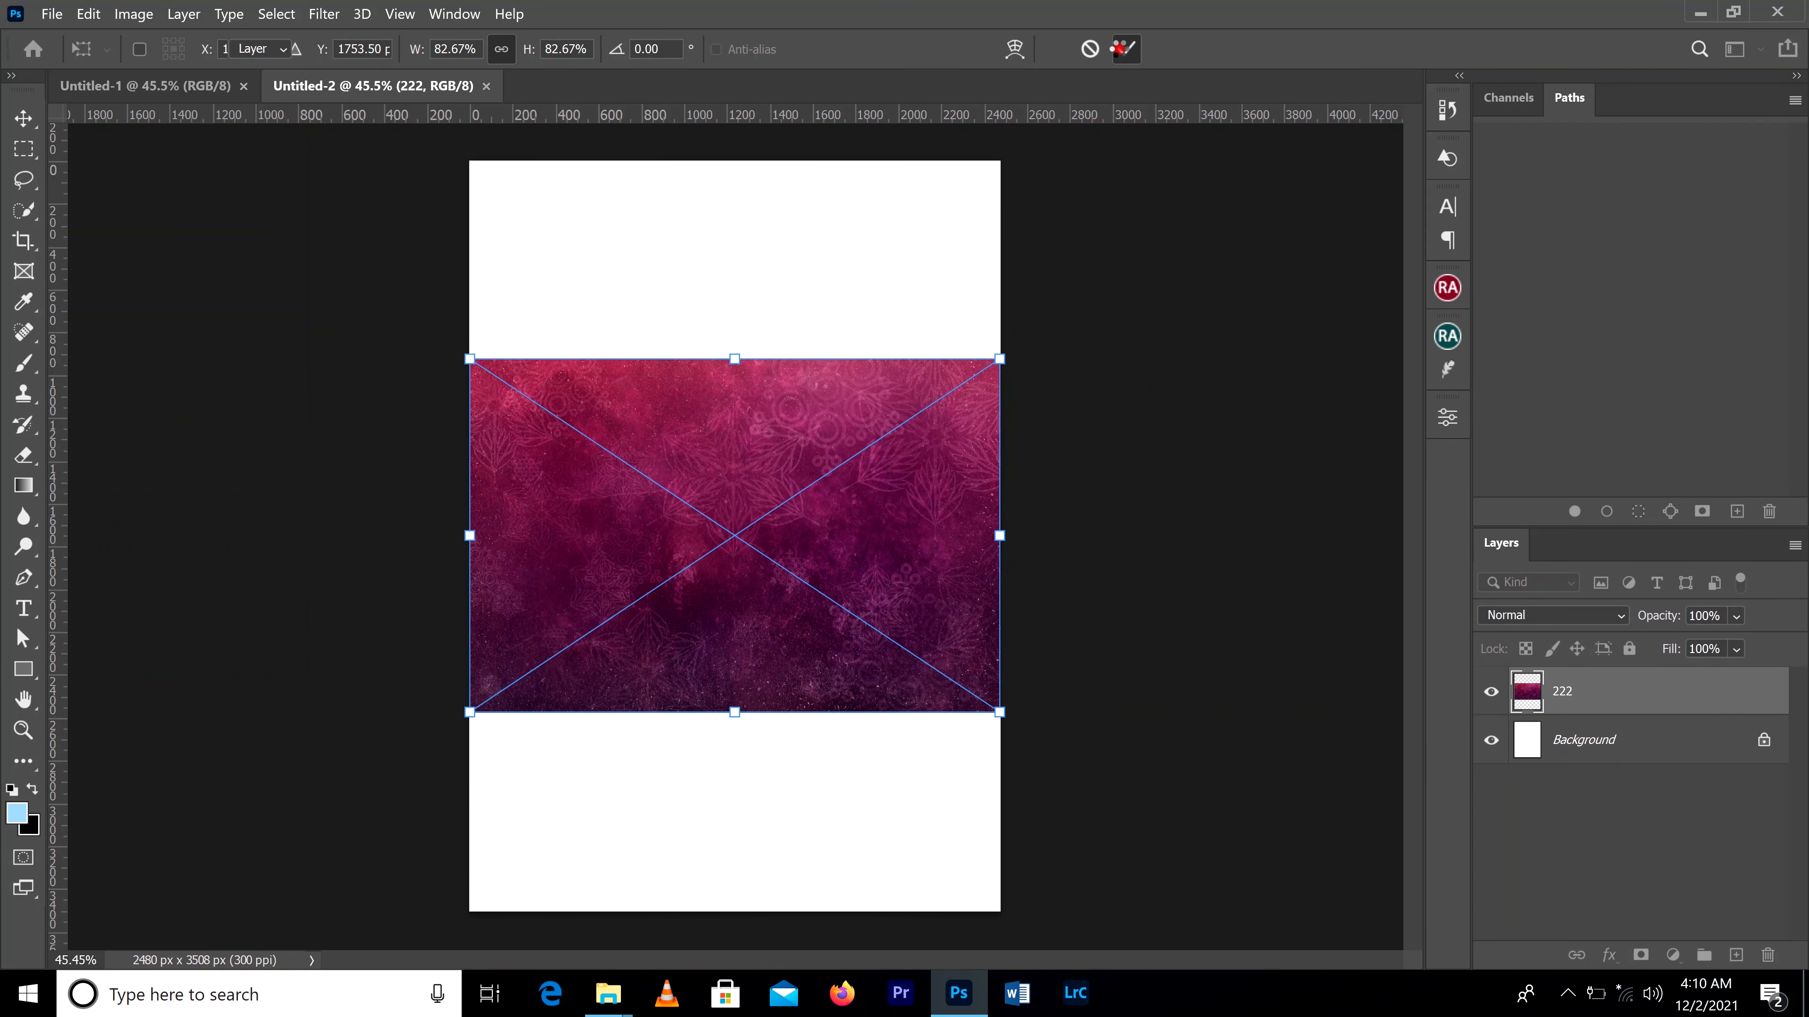
left_click(1124, 48)
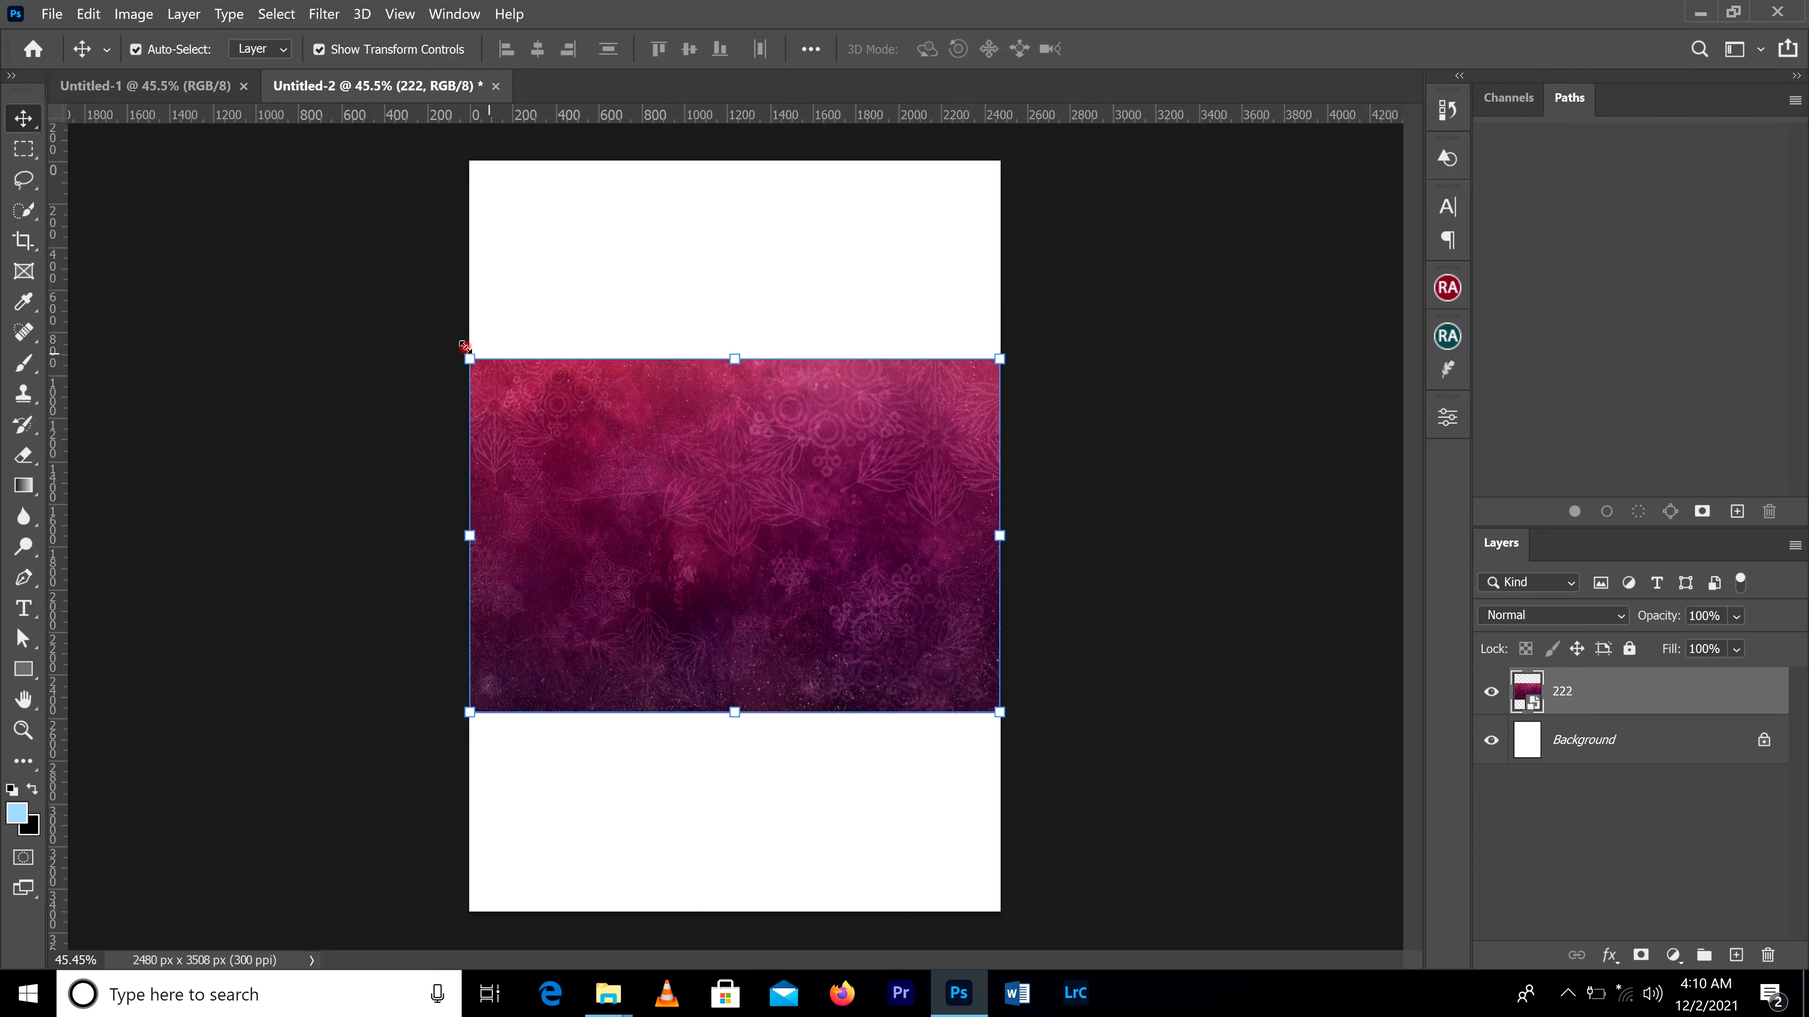
Step: Rotate the placed background image 90 degrees into portrait orientation
scroll(460, 346, "up", 8)
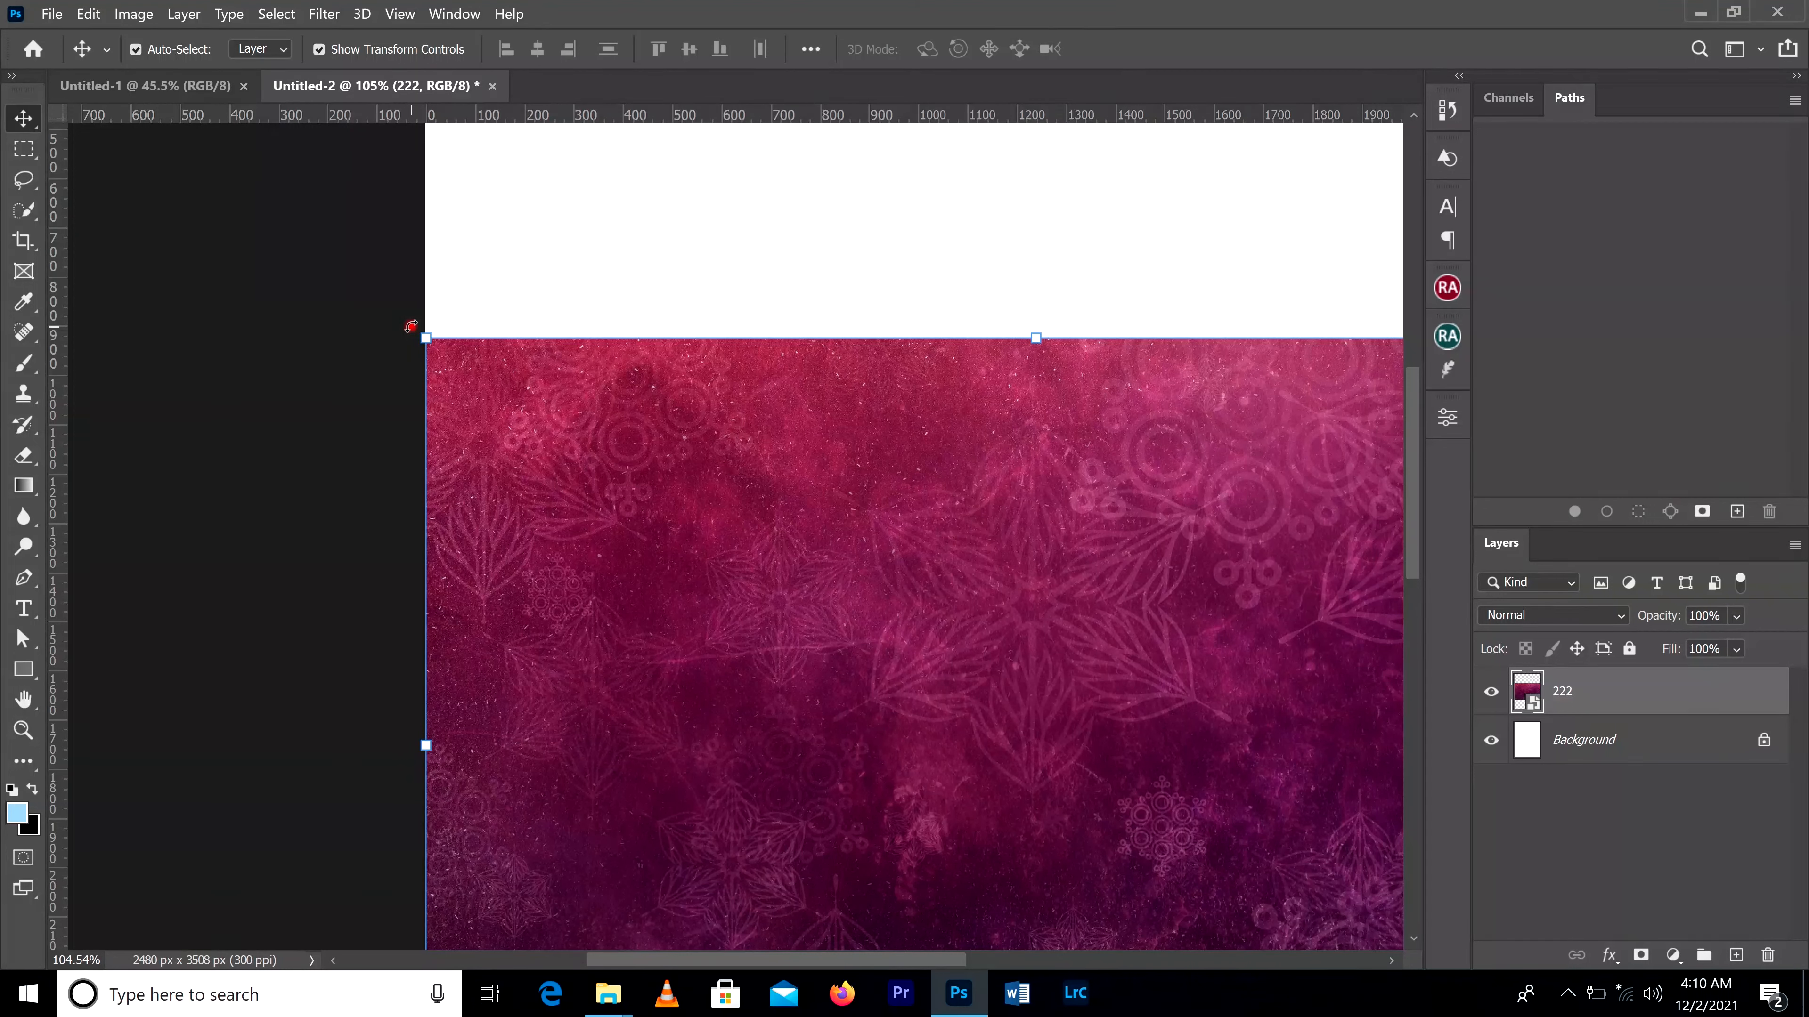
left_click_drag(410, 326, 1403, 562)
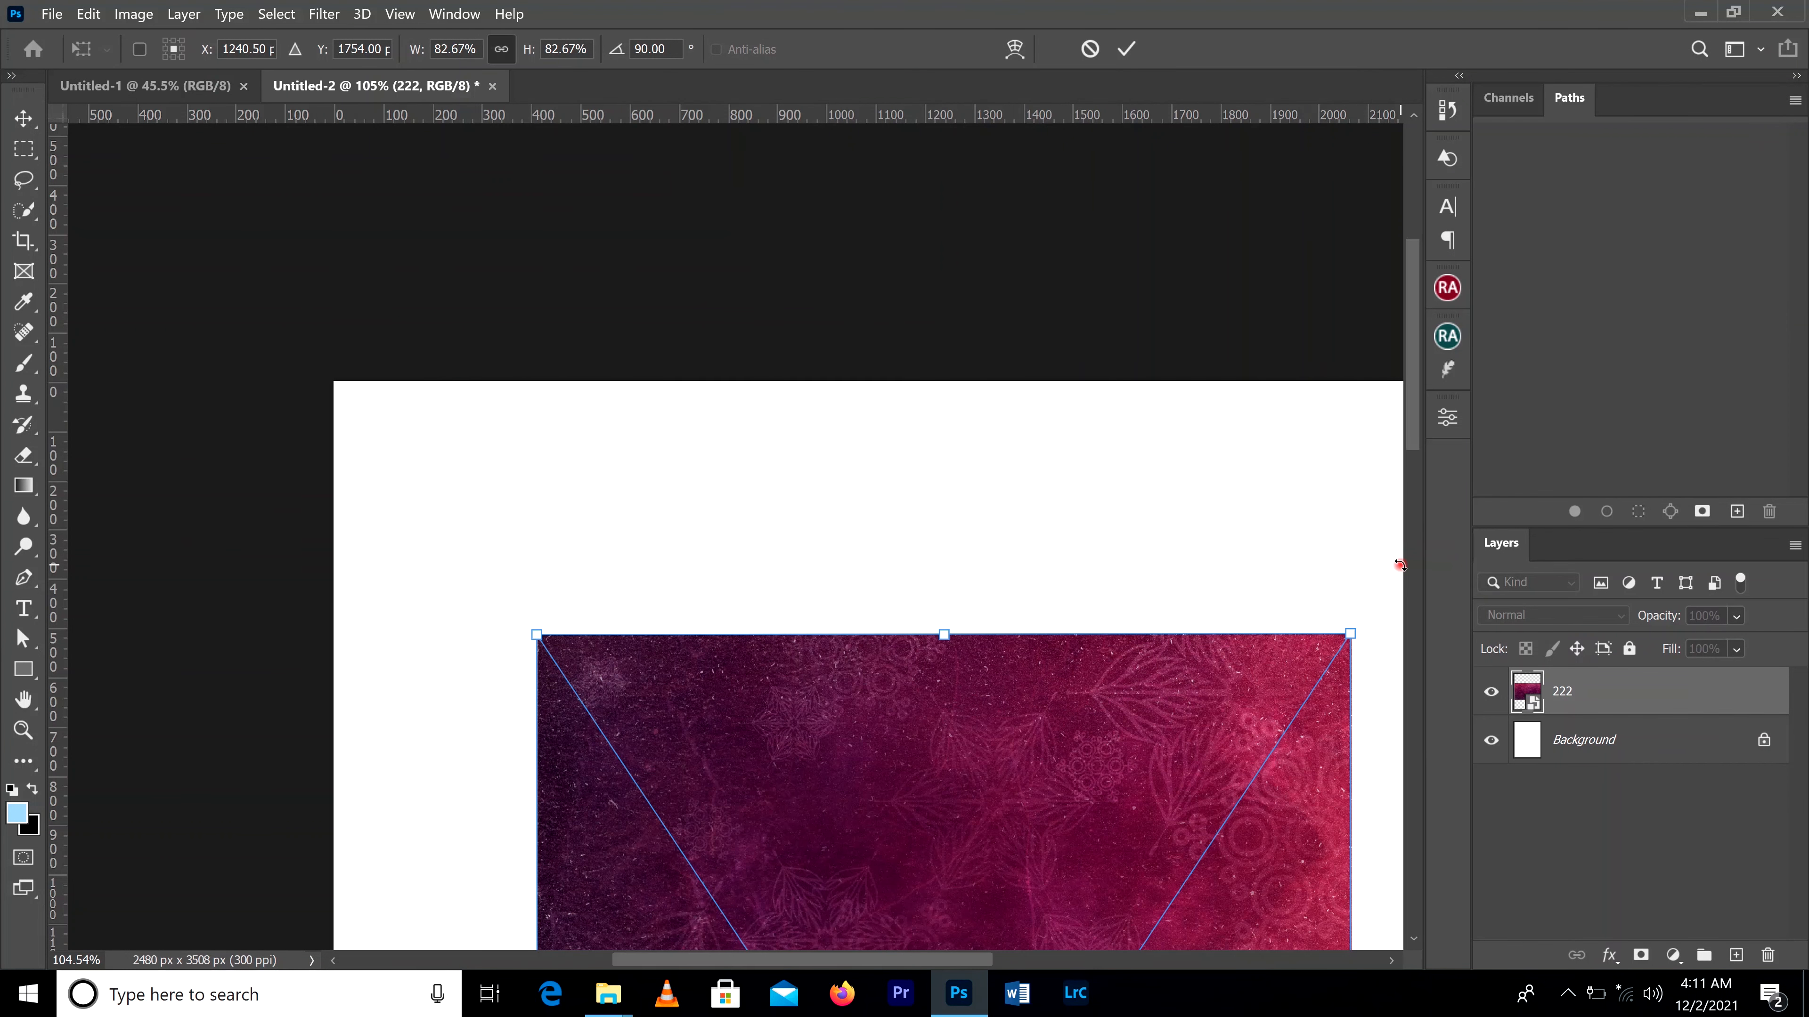
left_click(1123, 48)
scroll(1113, 578, "down", 3)
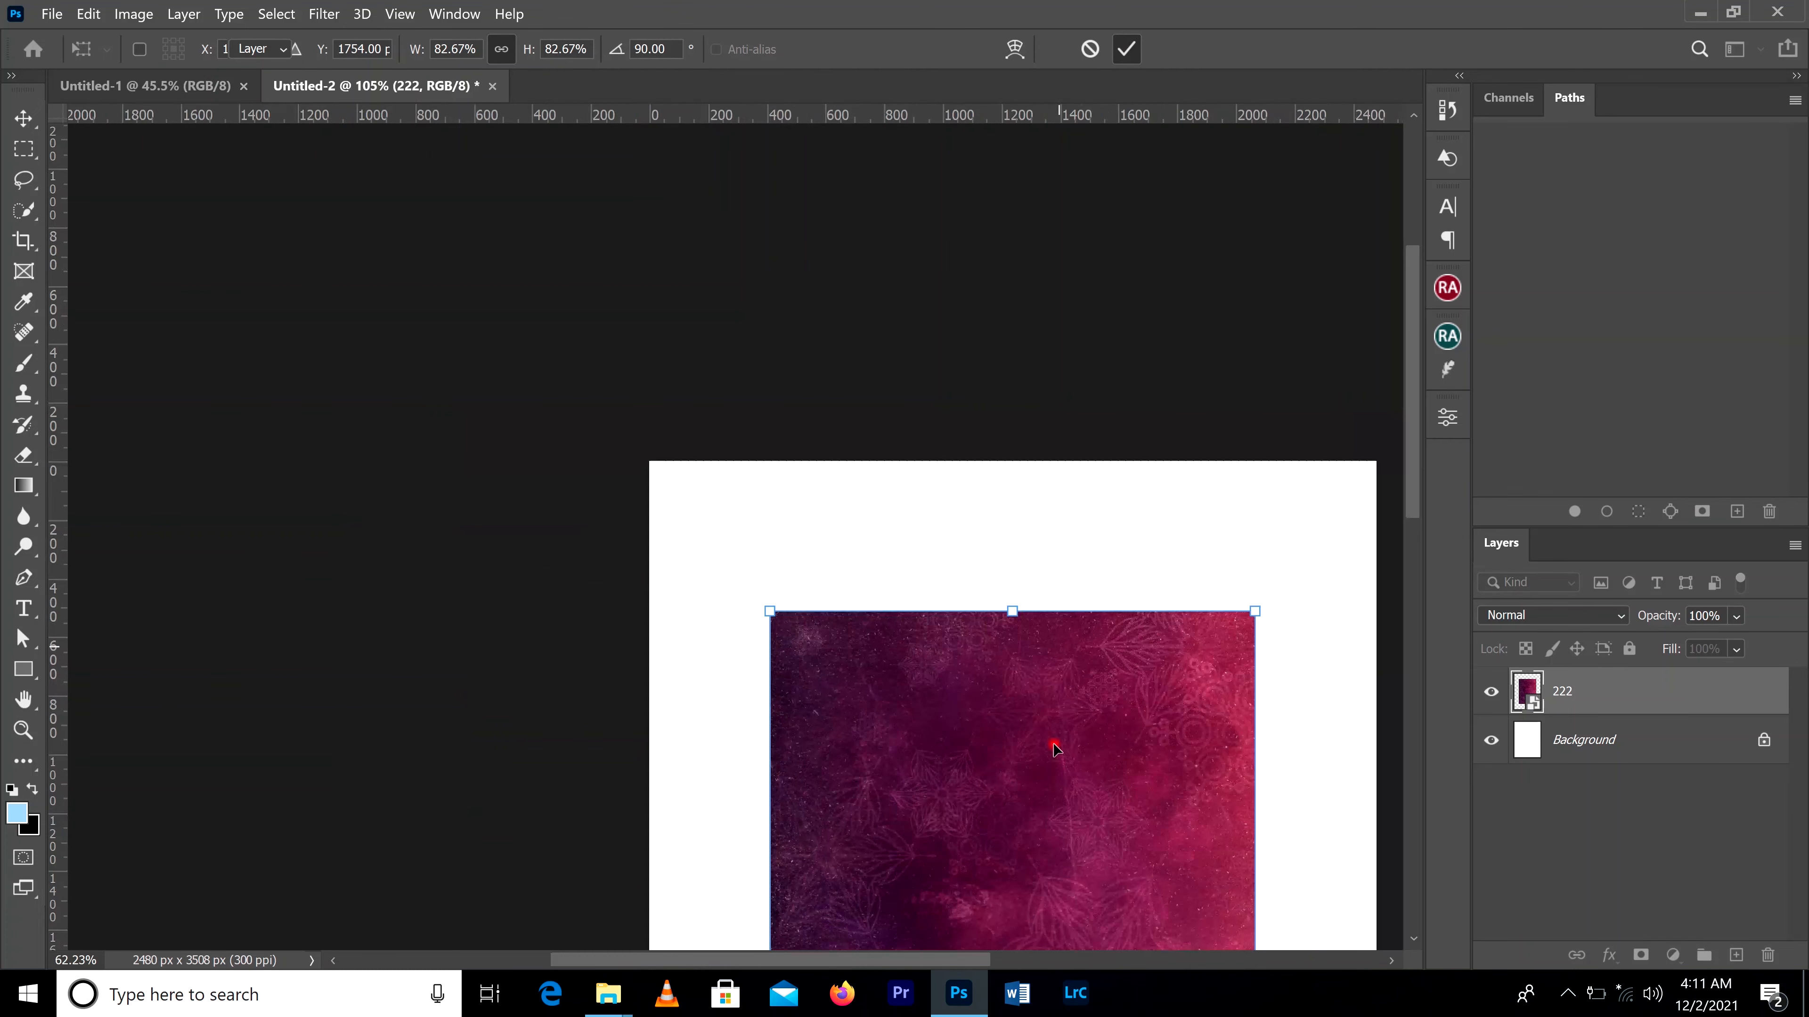
key("ctrl+0")
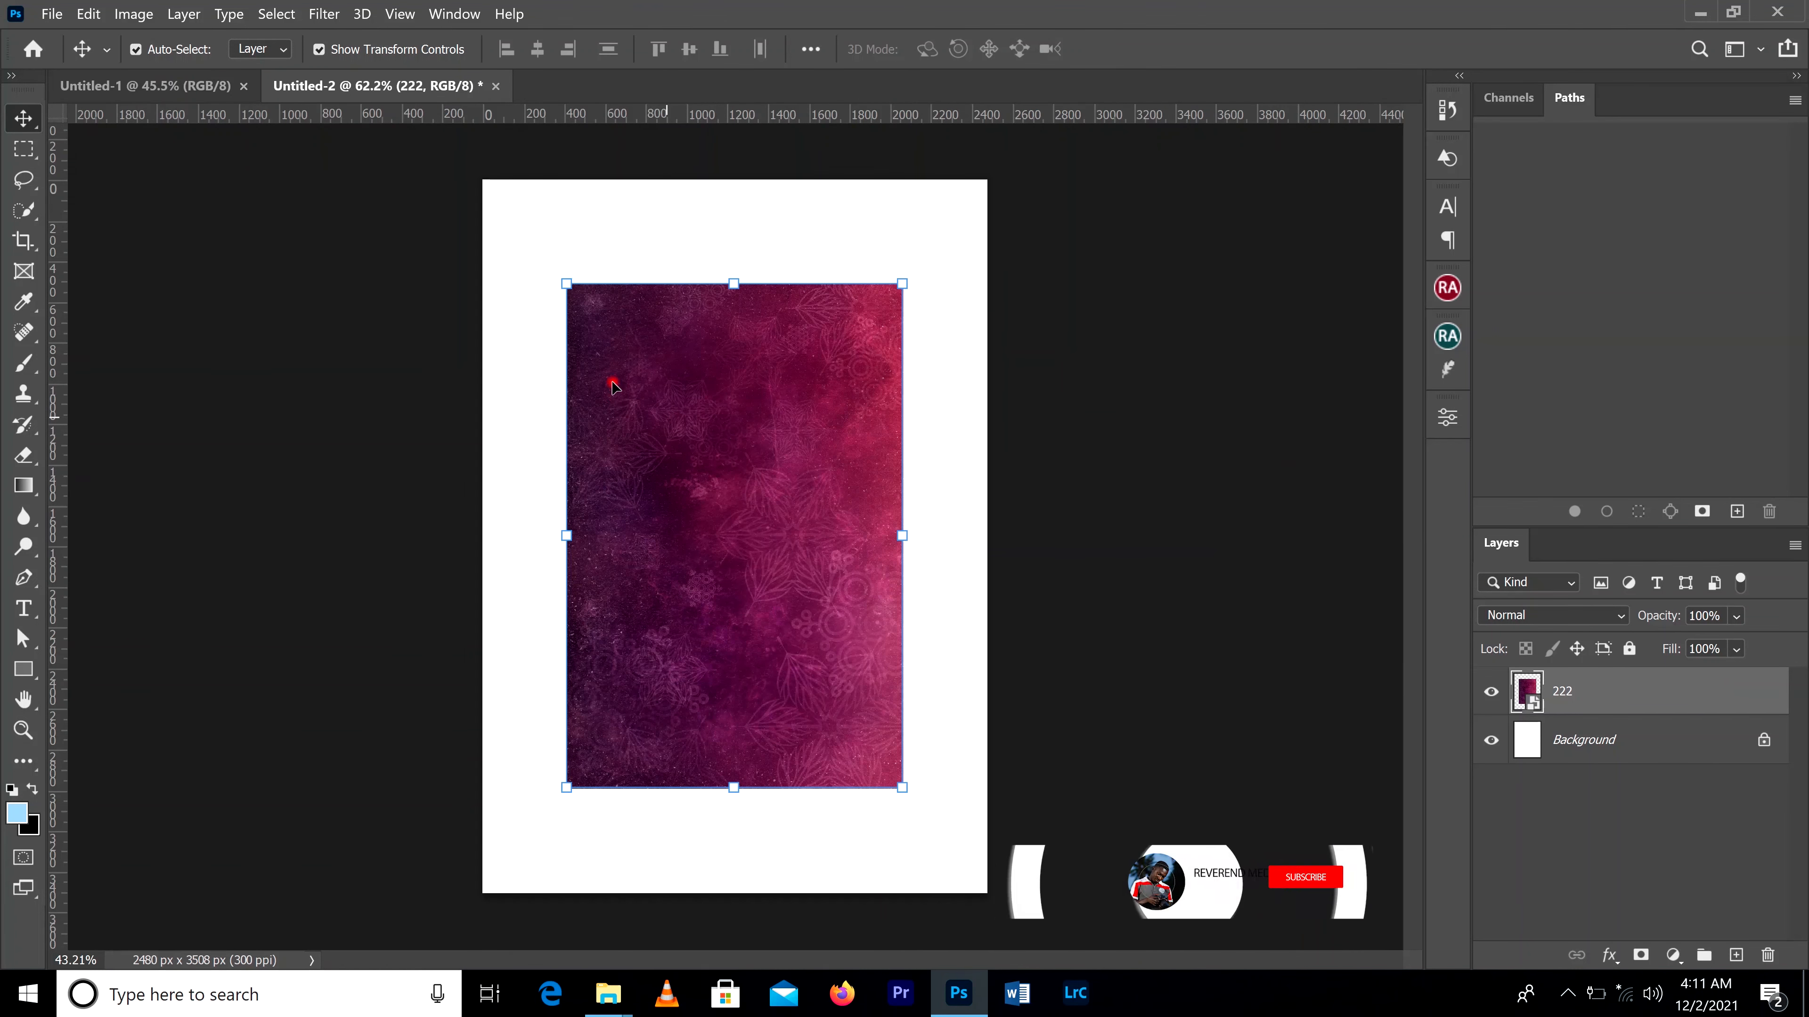
Step: Enlarge the rotated background image until it covers the entire canvas, extending slightly past its edges
scroll(650, 286, "up", 3)
scroll(651, 289, "down", 2)
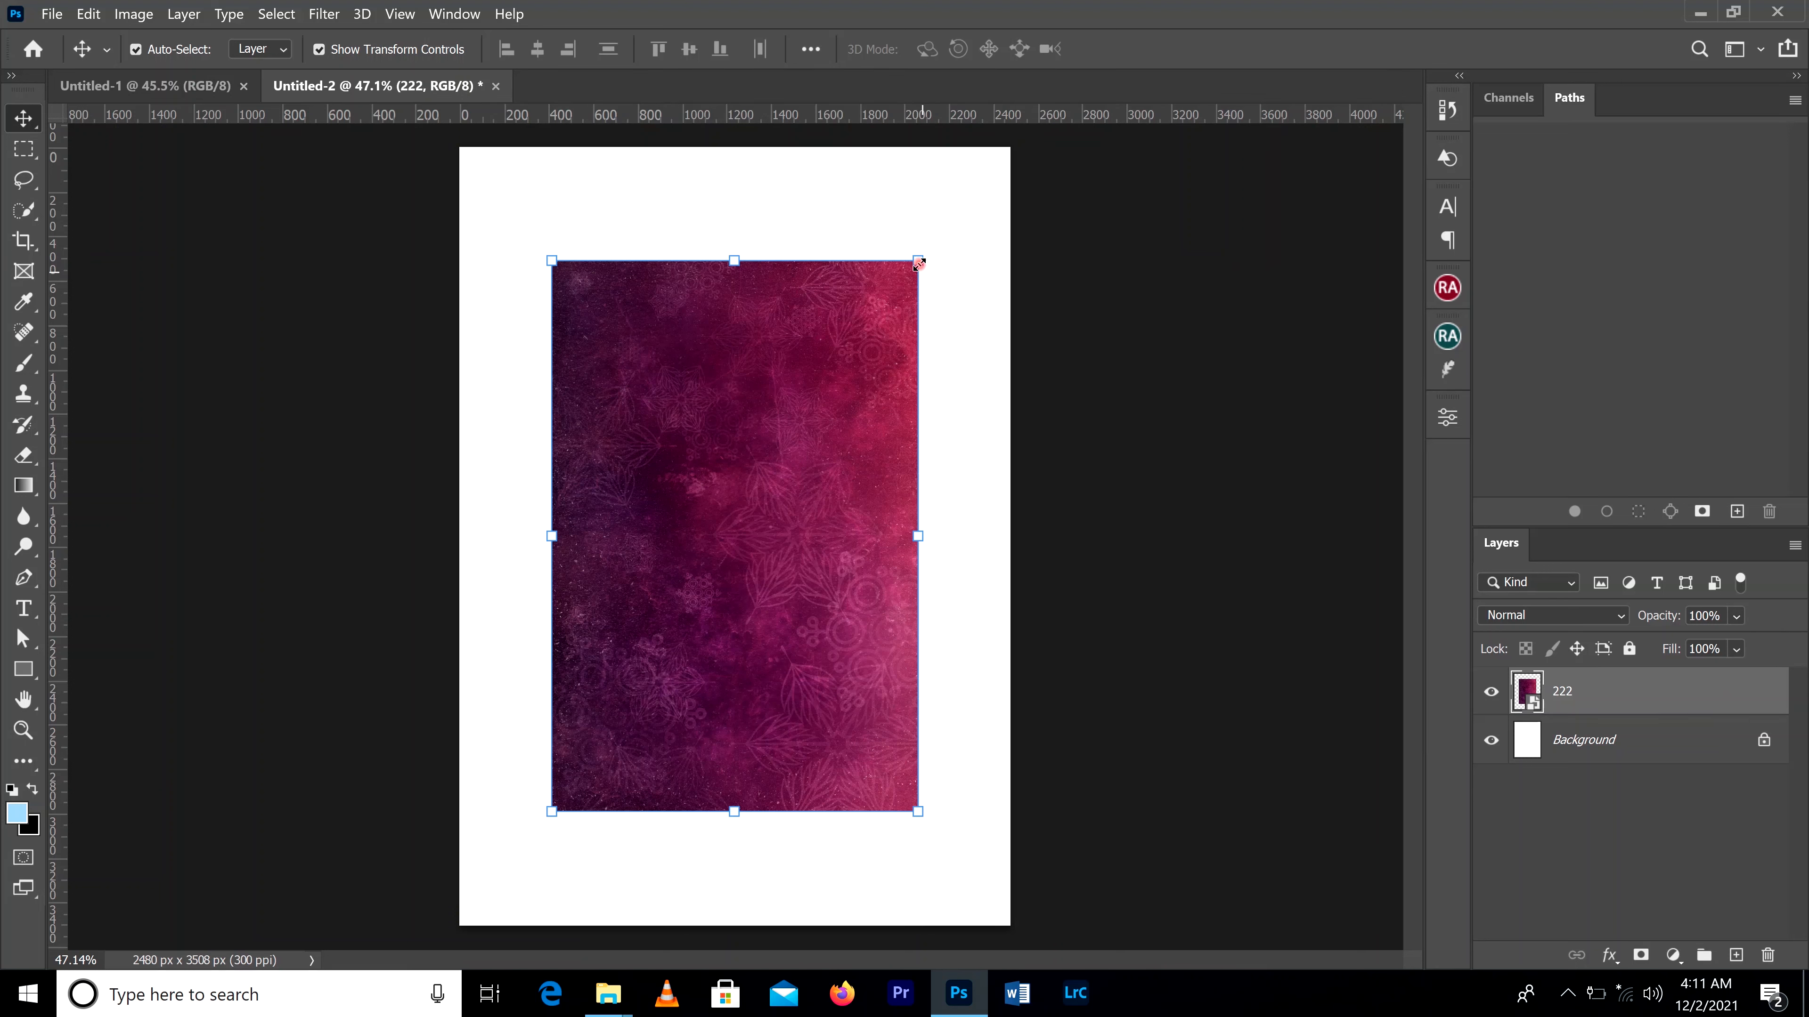
left_click_drag(919, 262, 1030, 166)
left_click_drag(555, 814, 459, 946)
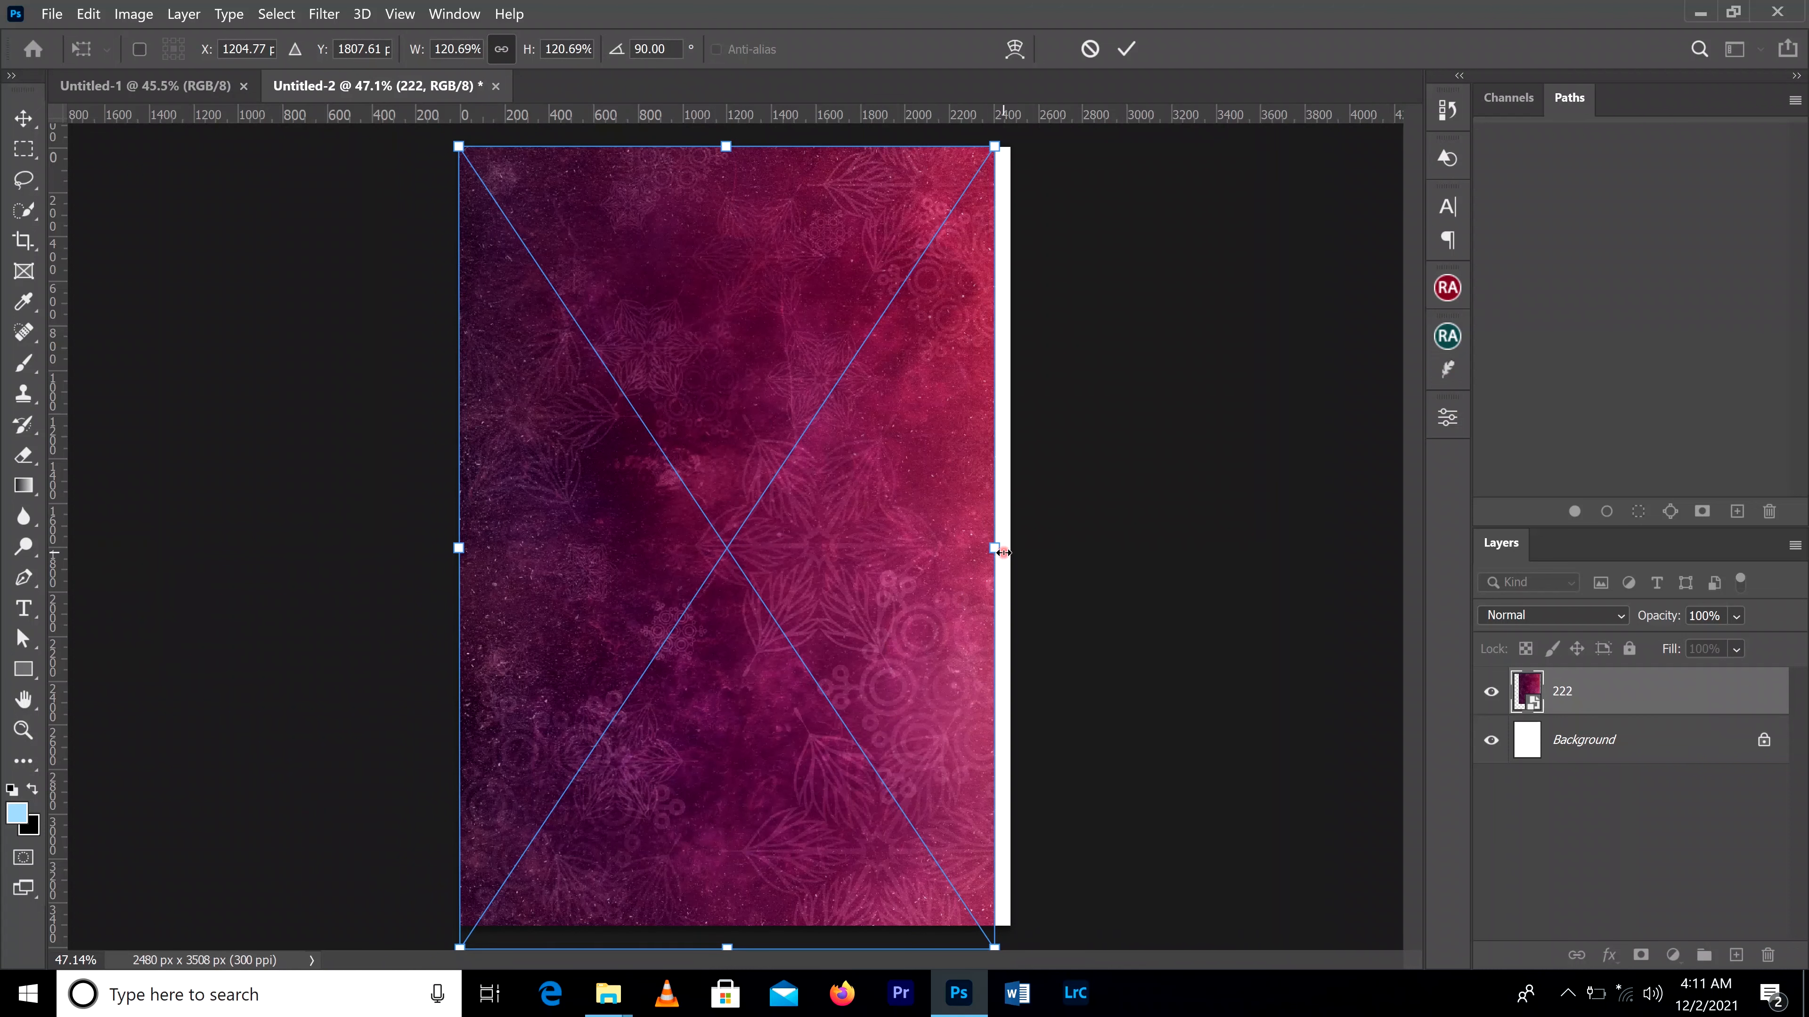
left_click_drag(1004, 552, 1011, 553)
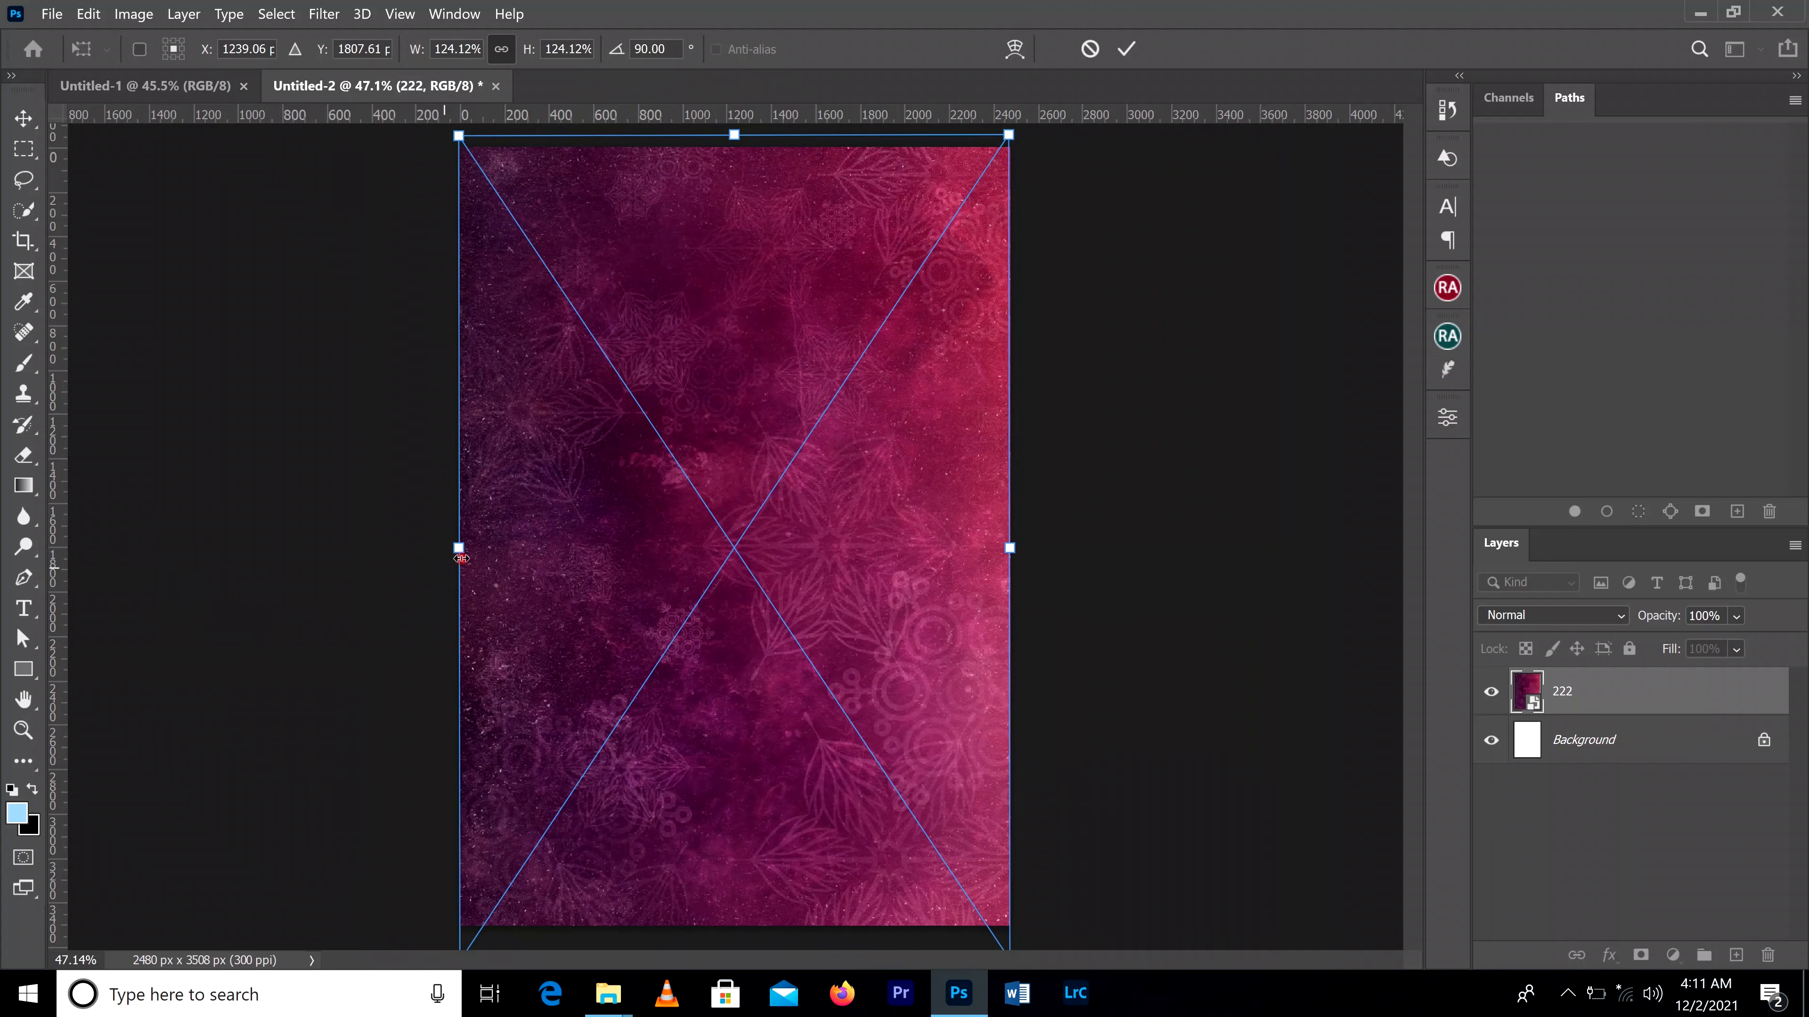
left_click_drag(462, 557, 446, 558)
left_click(1125, 50)
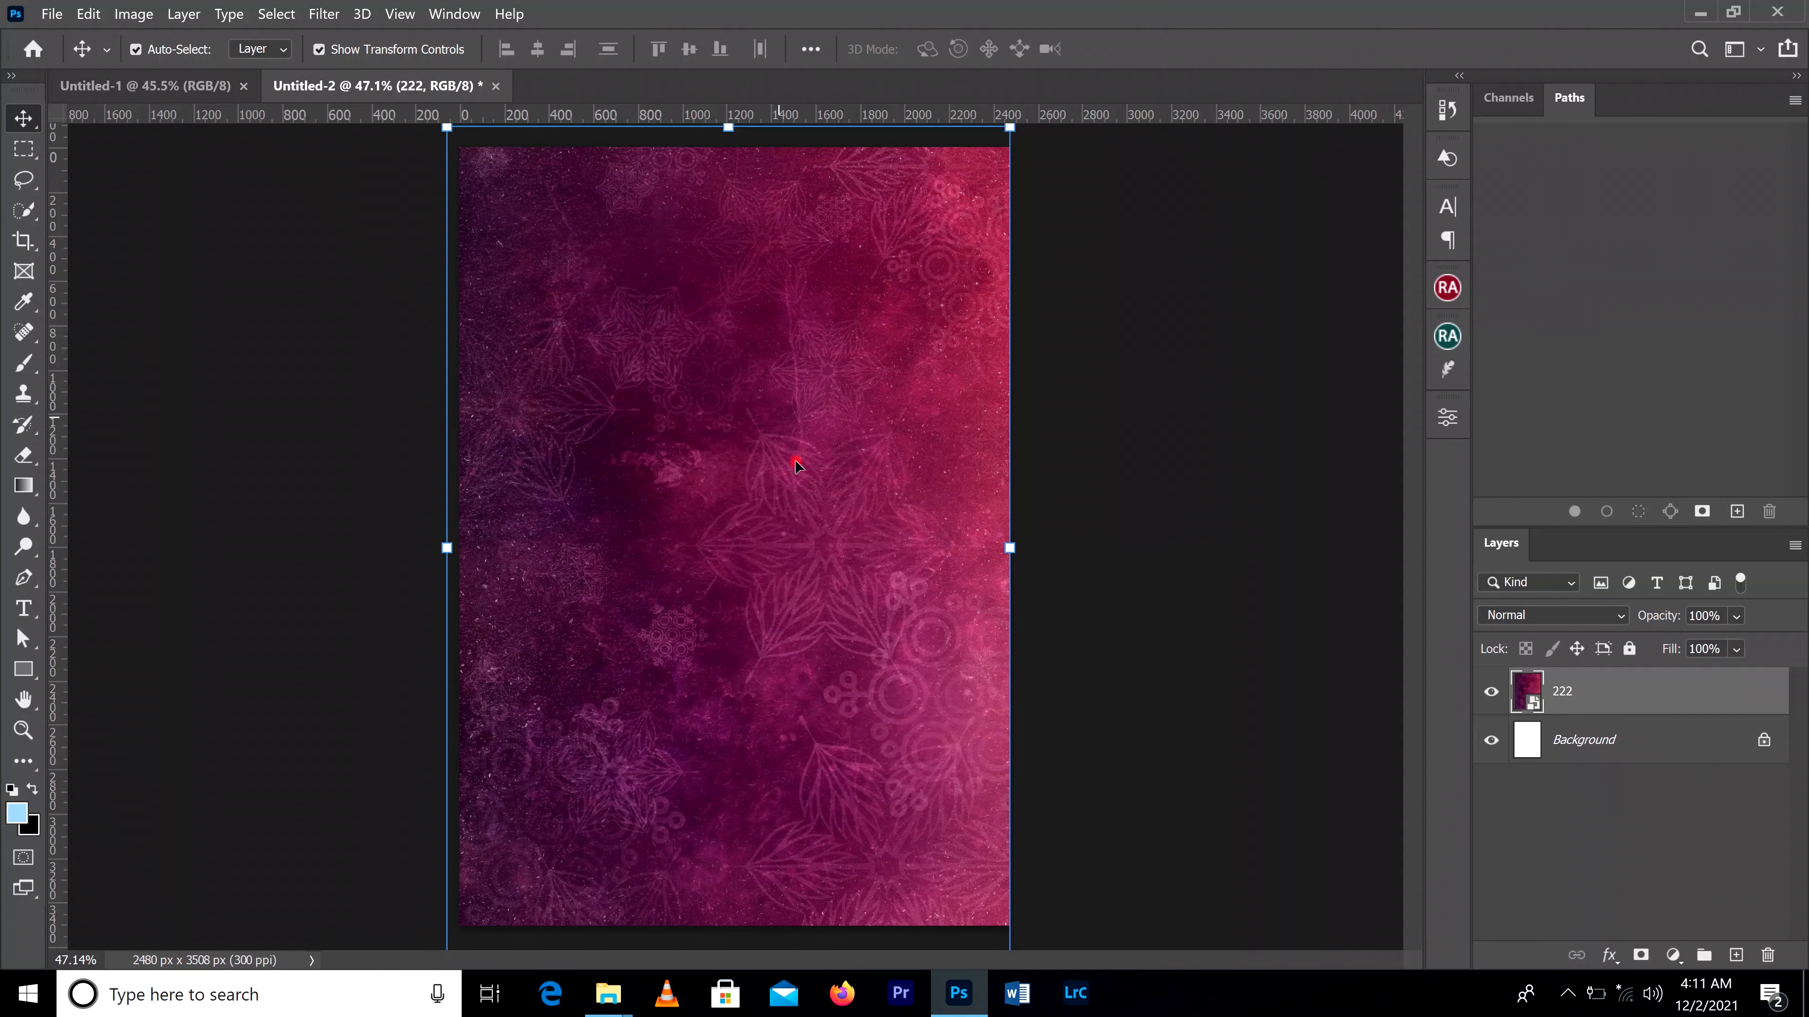
Step: Lock all attributes of layer 222 and test on the canvas that the background cannot be moved
scroll(796, 467, "down", 2)
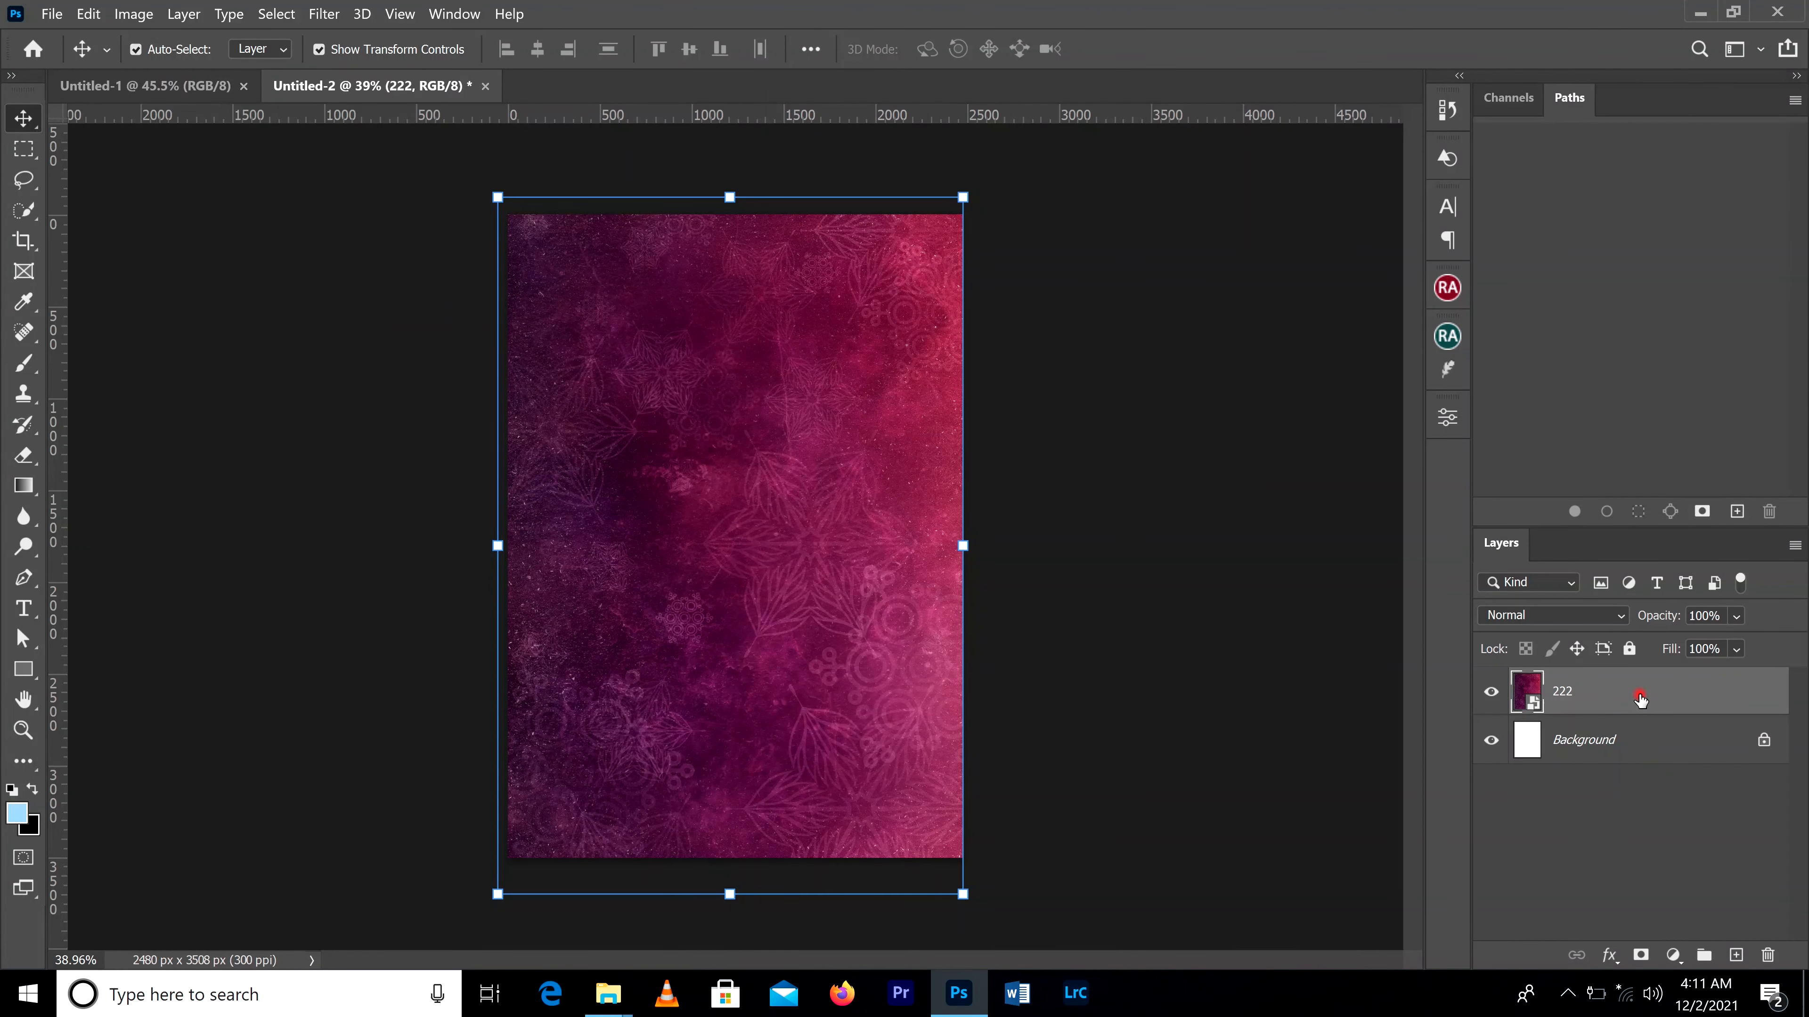
left_click(1630, 649)
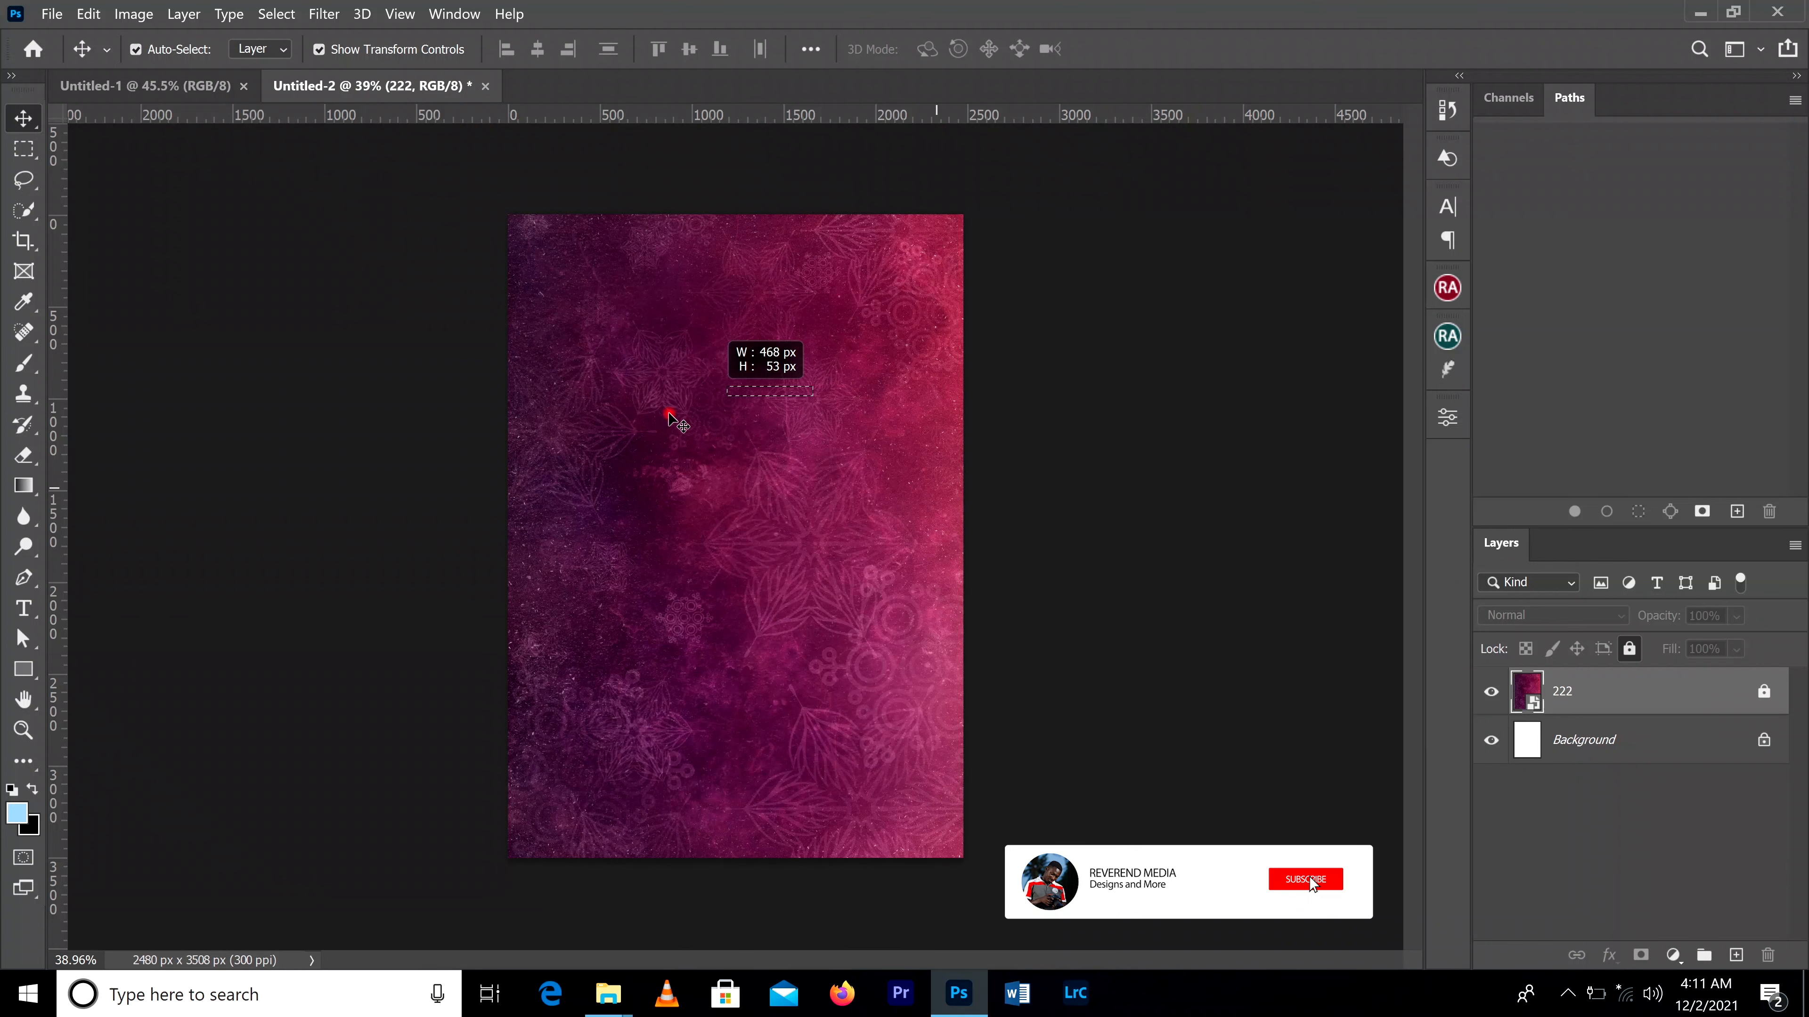
left_click(1017, 617)
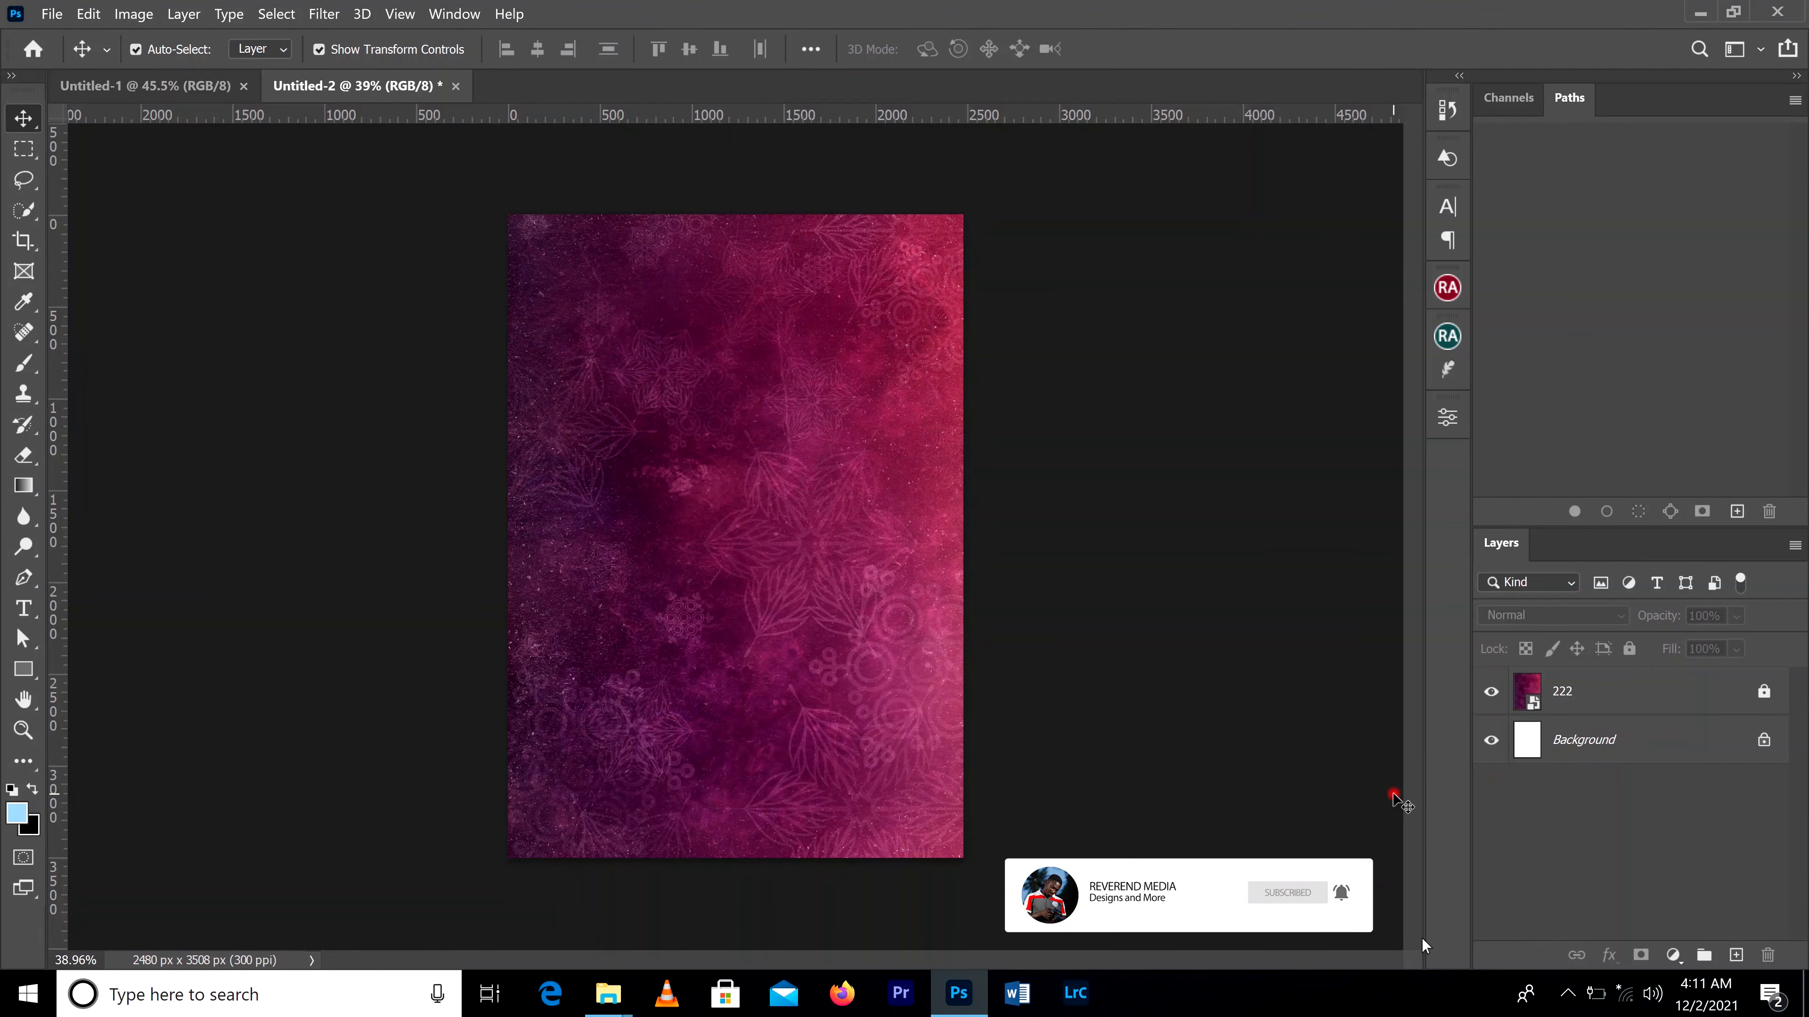
Step: Draw a rectangle shape about 2531 x 3567 px above layer 222, covering the whole canvas
left_click(1629, 686)
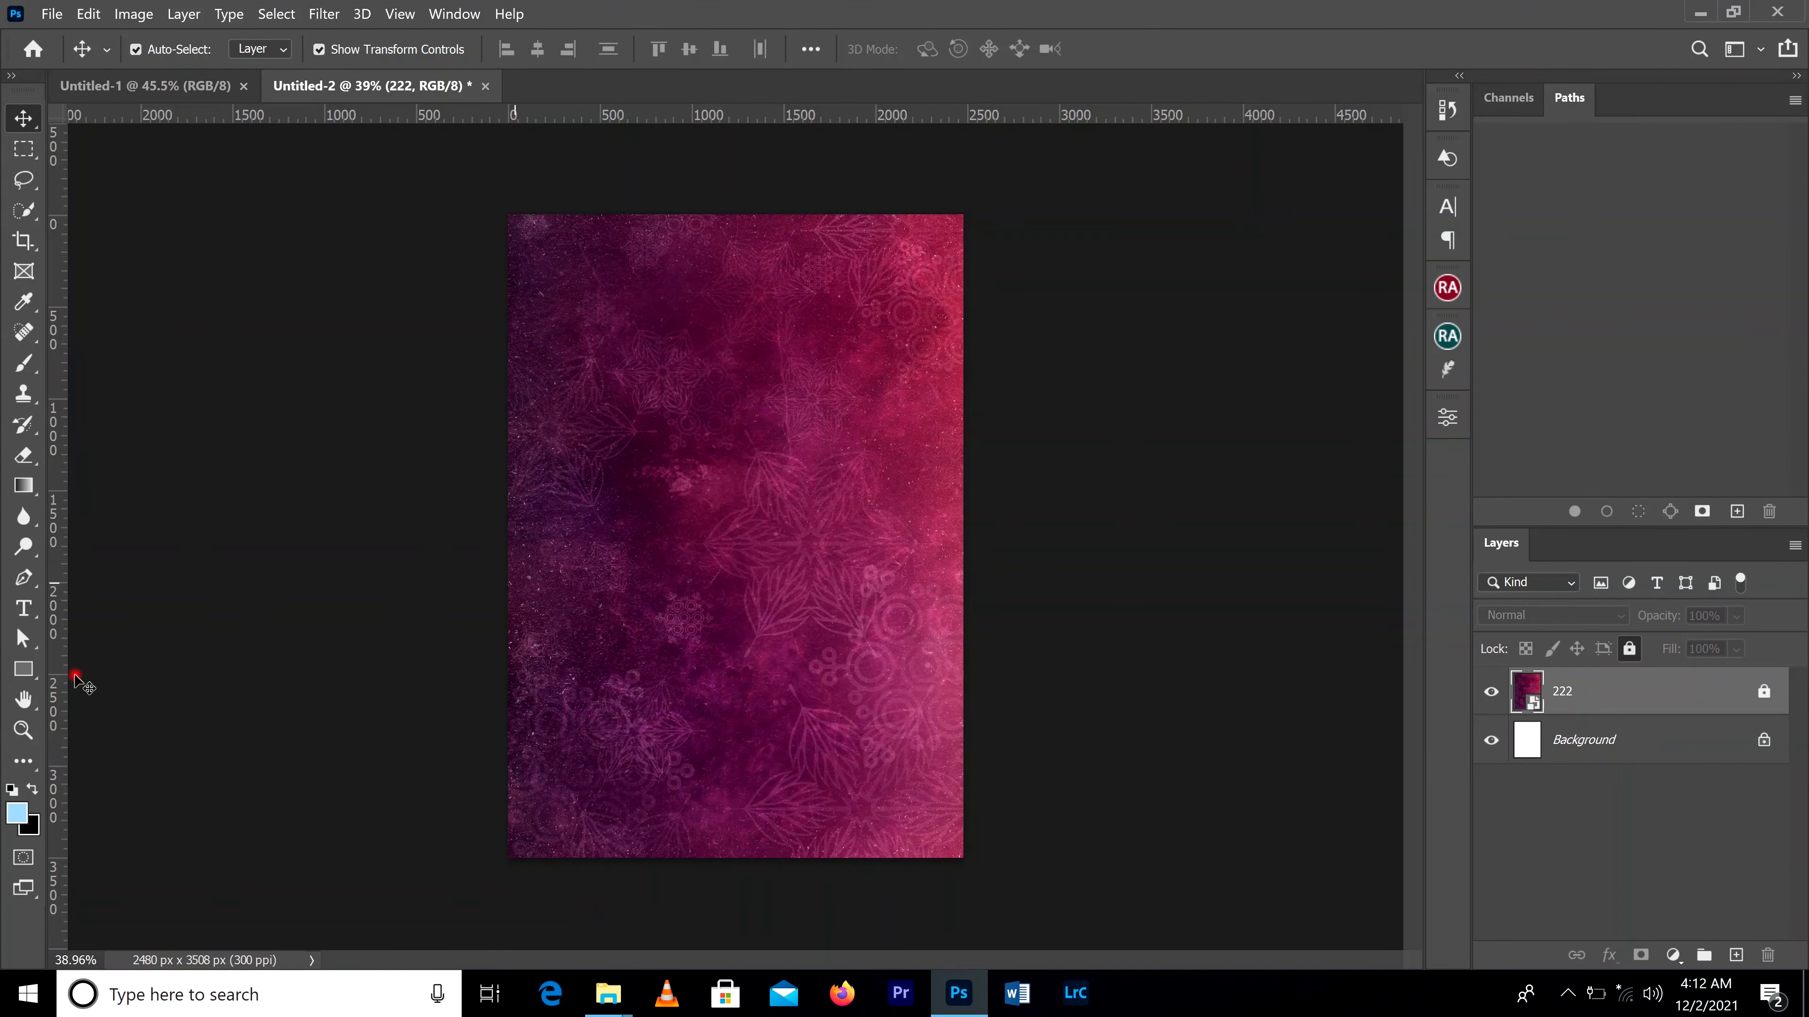
left_click(26, 670)
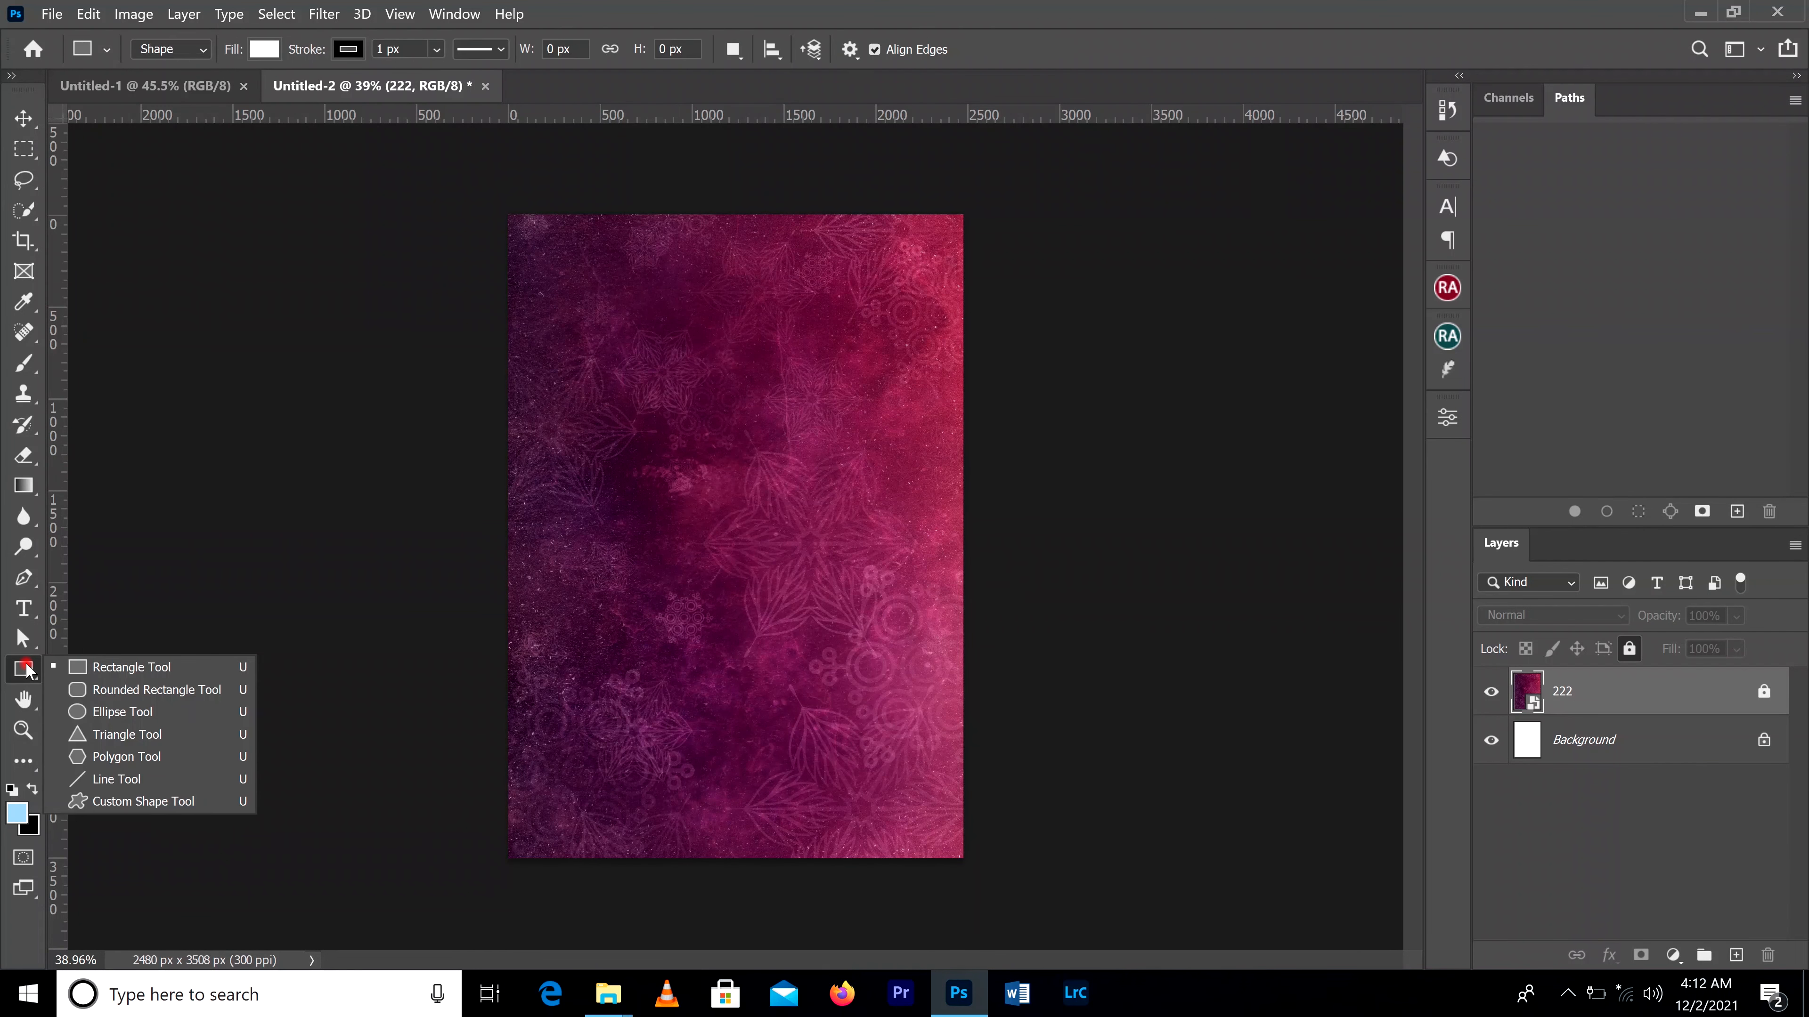
left_click(118, 667)
left_click_drag(508, 213, 967, 856)
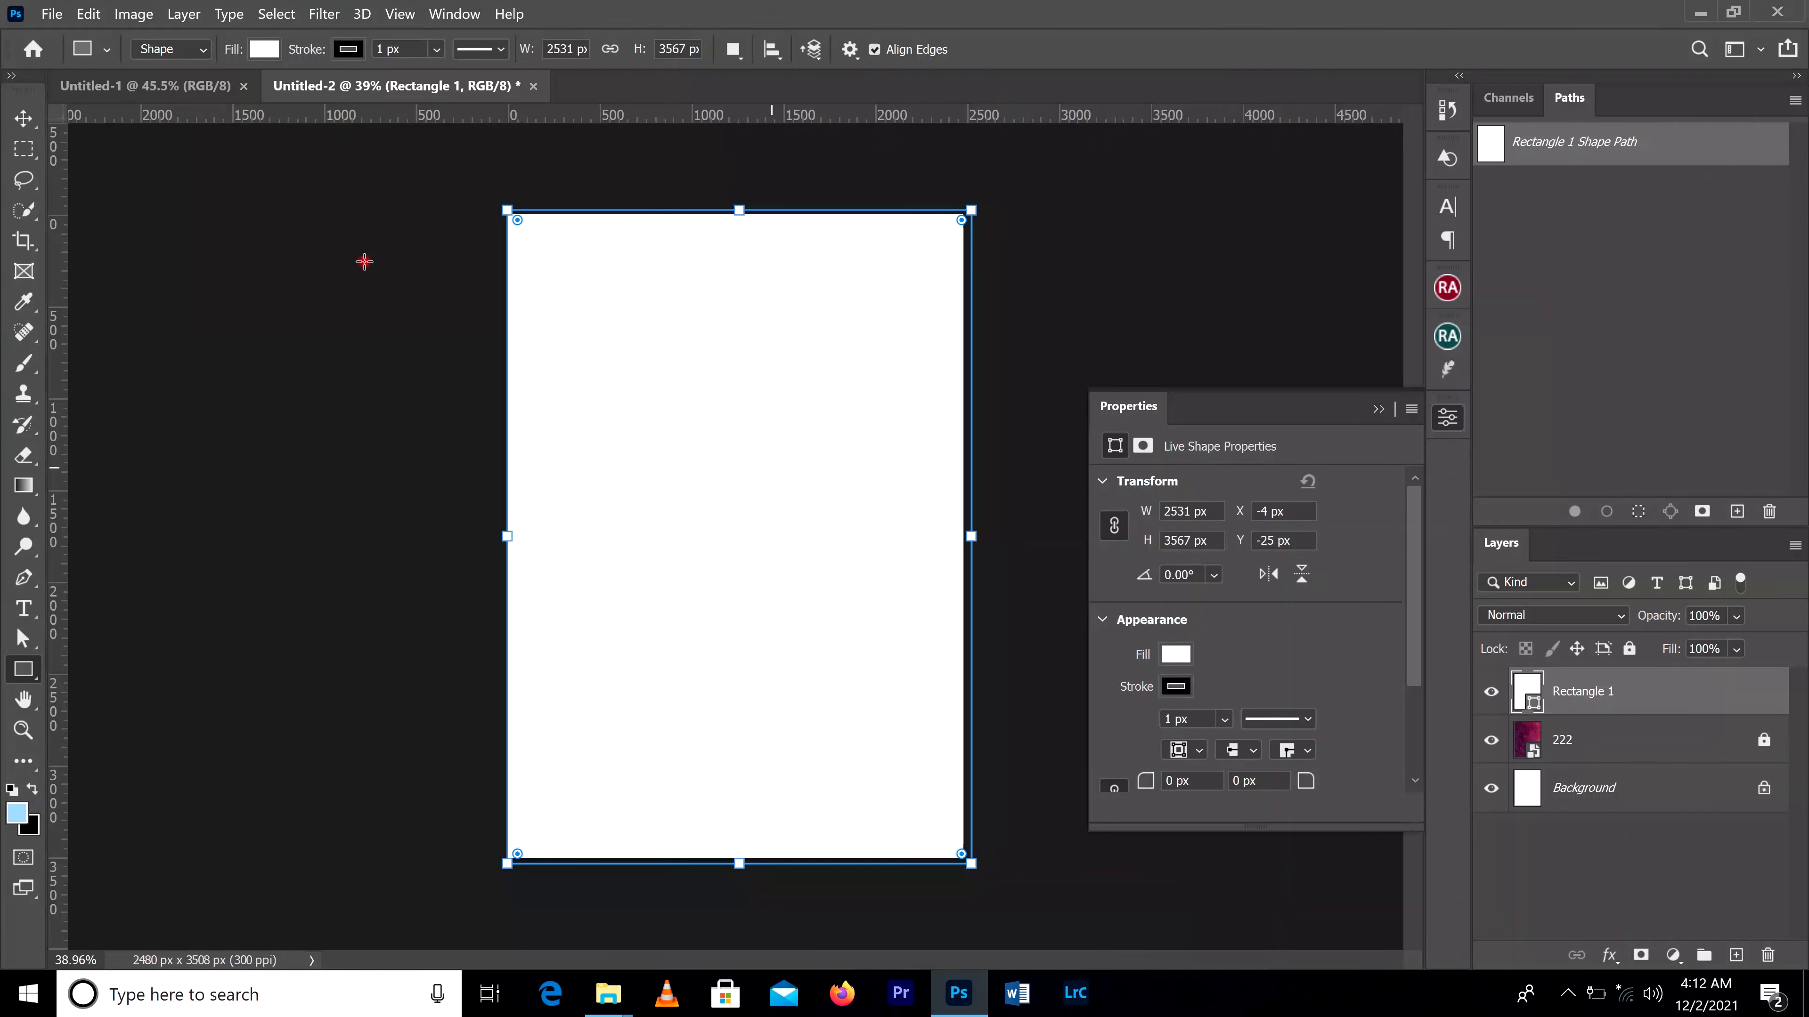
Step: Remove the rectangle's stroke and set its fill color to black
left_click(265, 50)
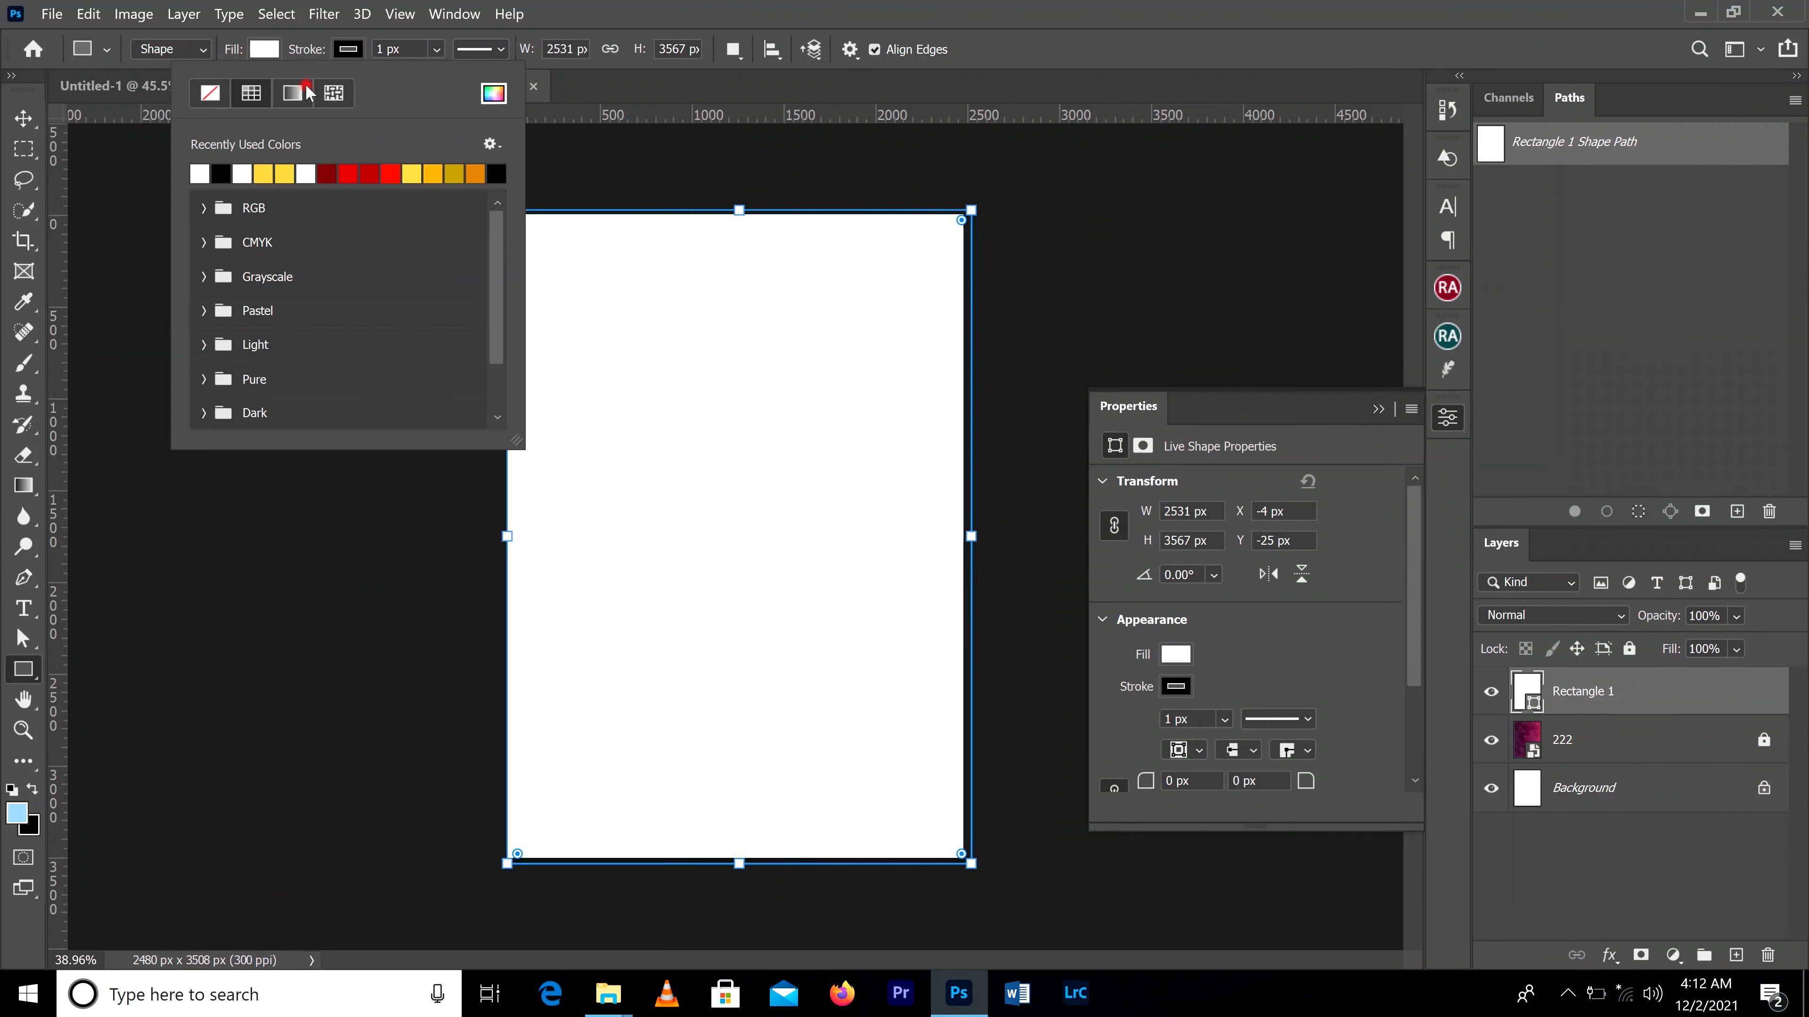
left_click(208, 96)
left_click(269, 52)
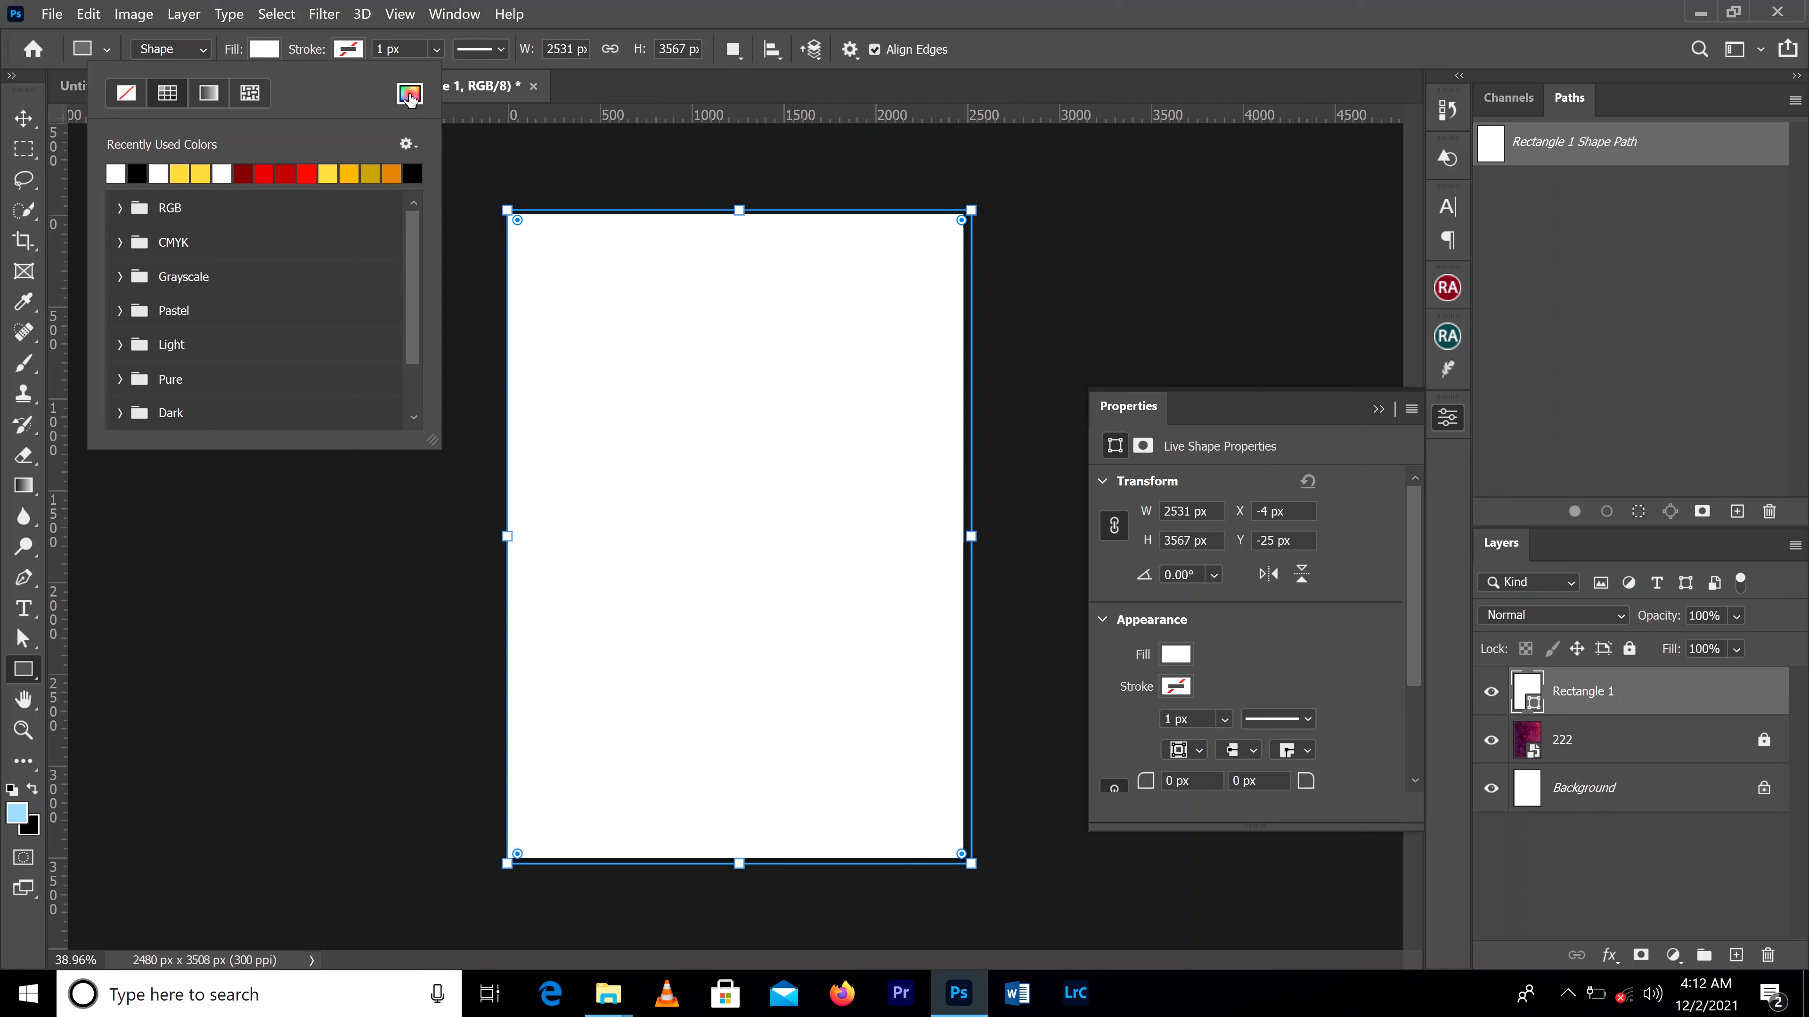
left_click(133, 171)
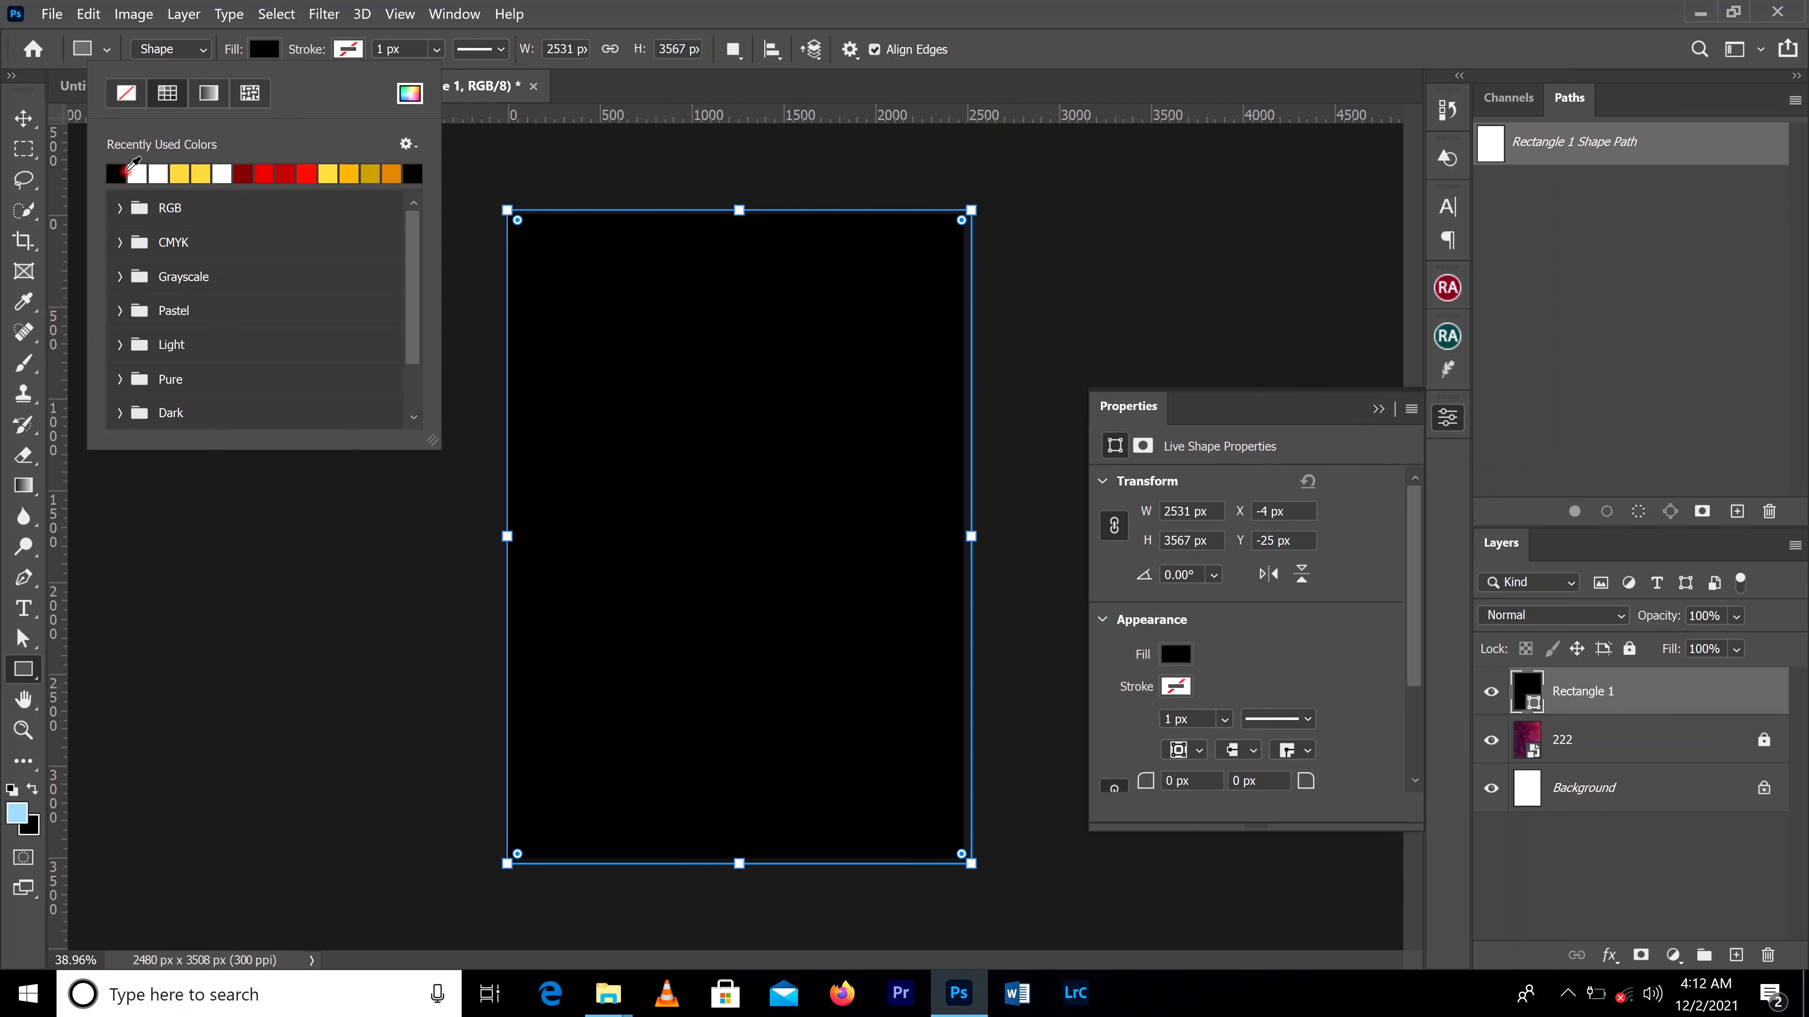
Step: Open the layer opacity setting of the black rectangle for adjustment
left_click(24, 120)
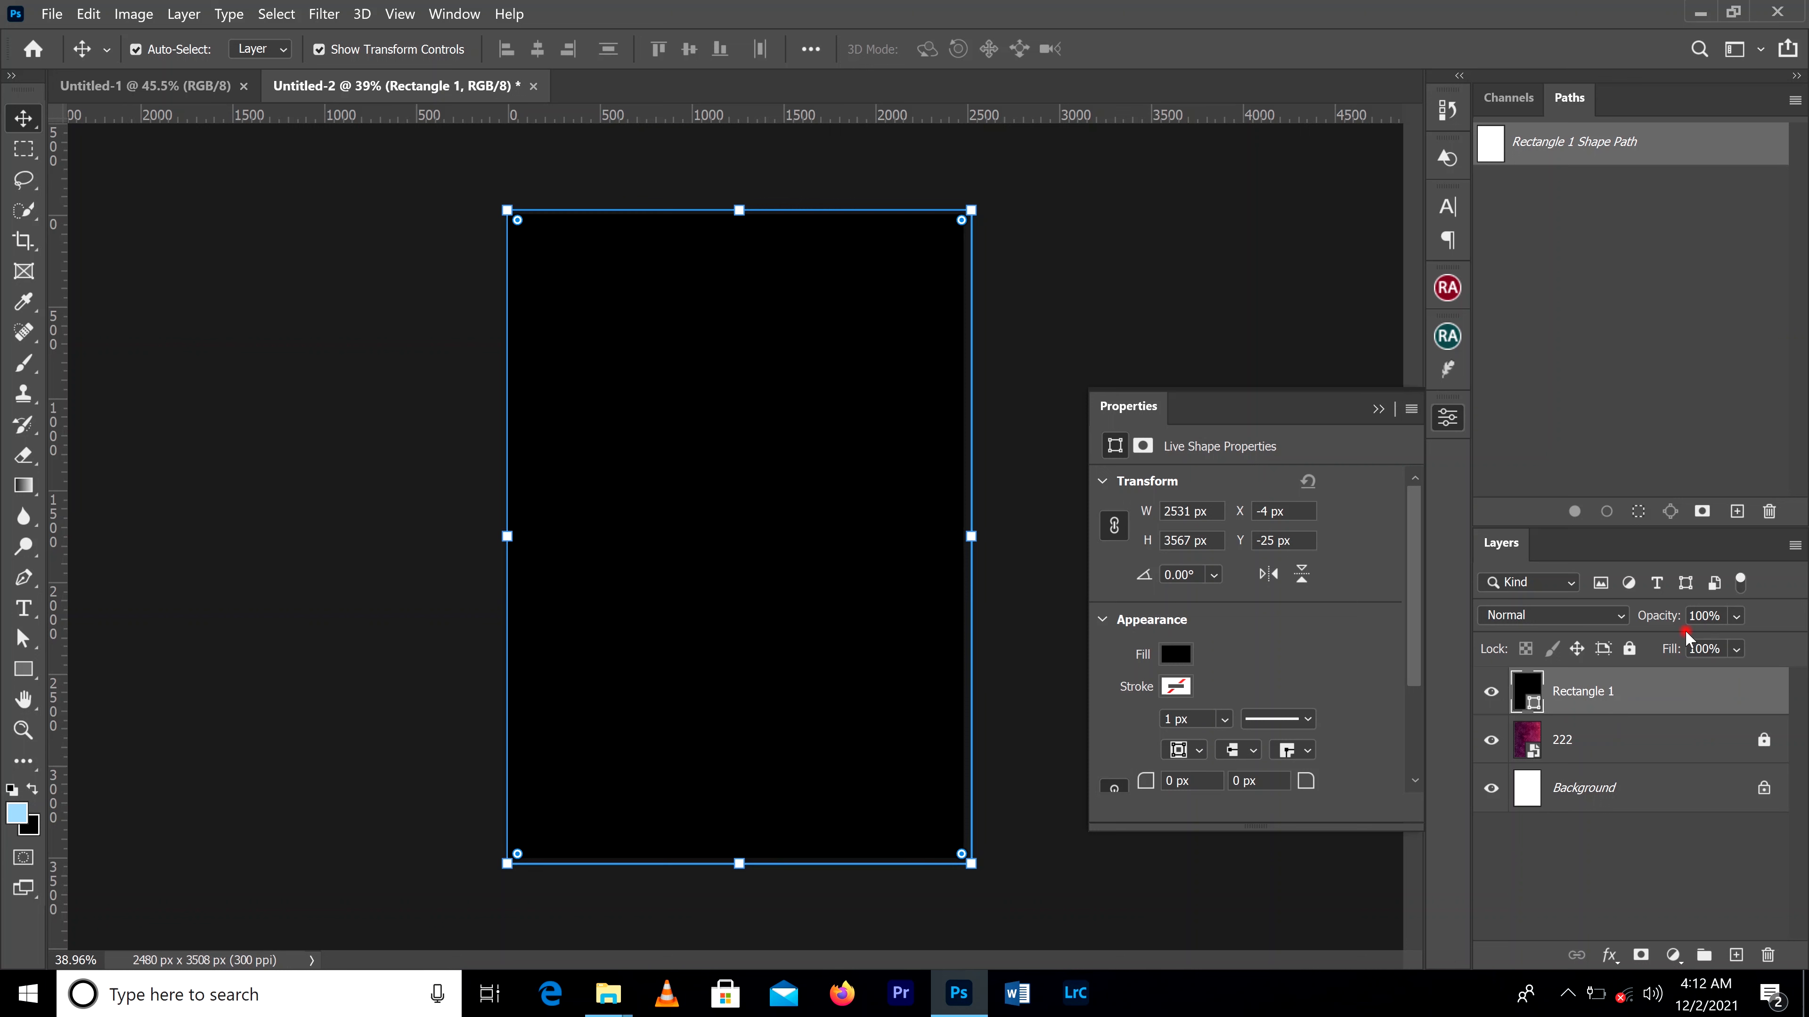
left_click(1737, 616)
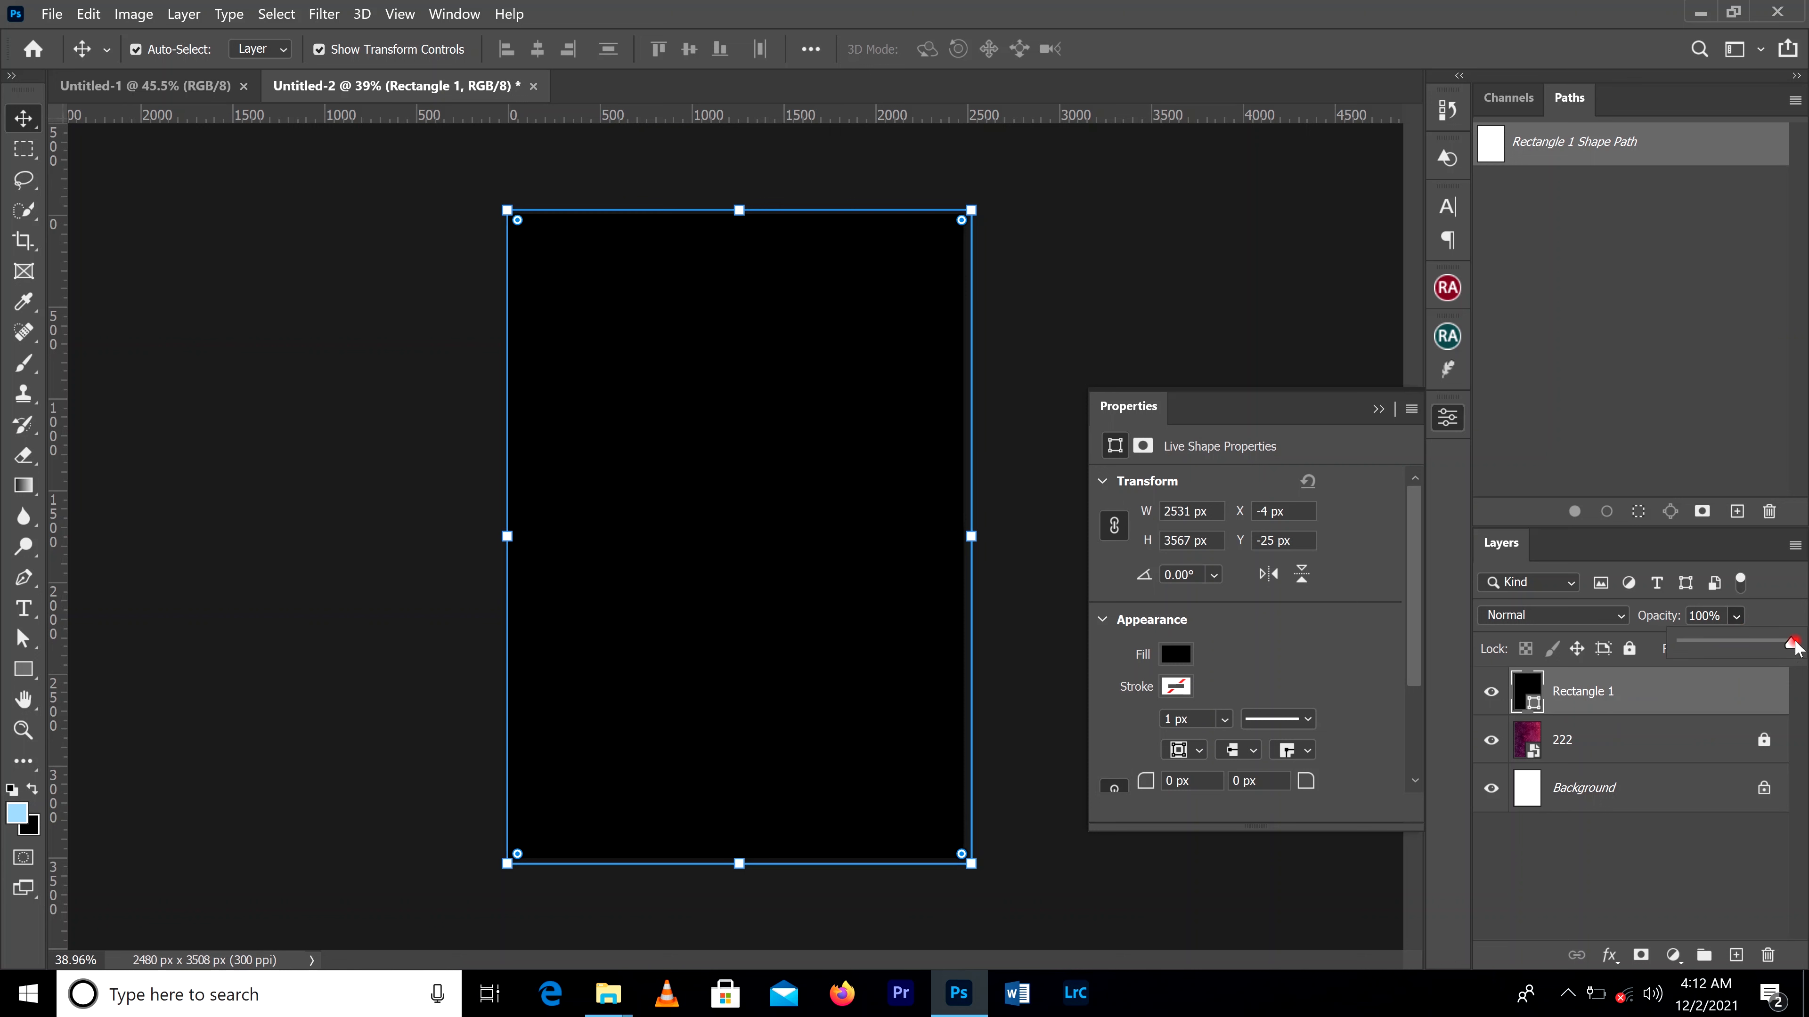
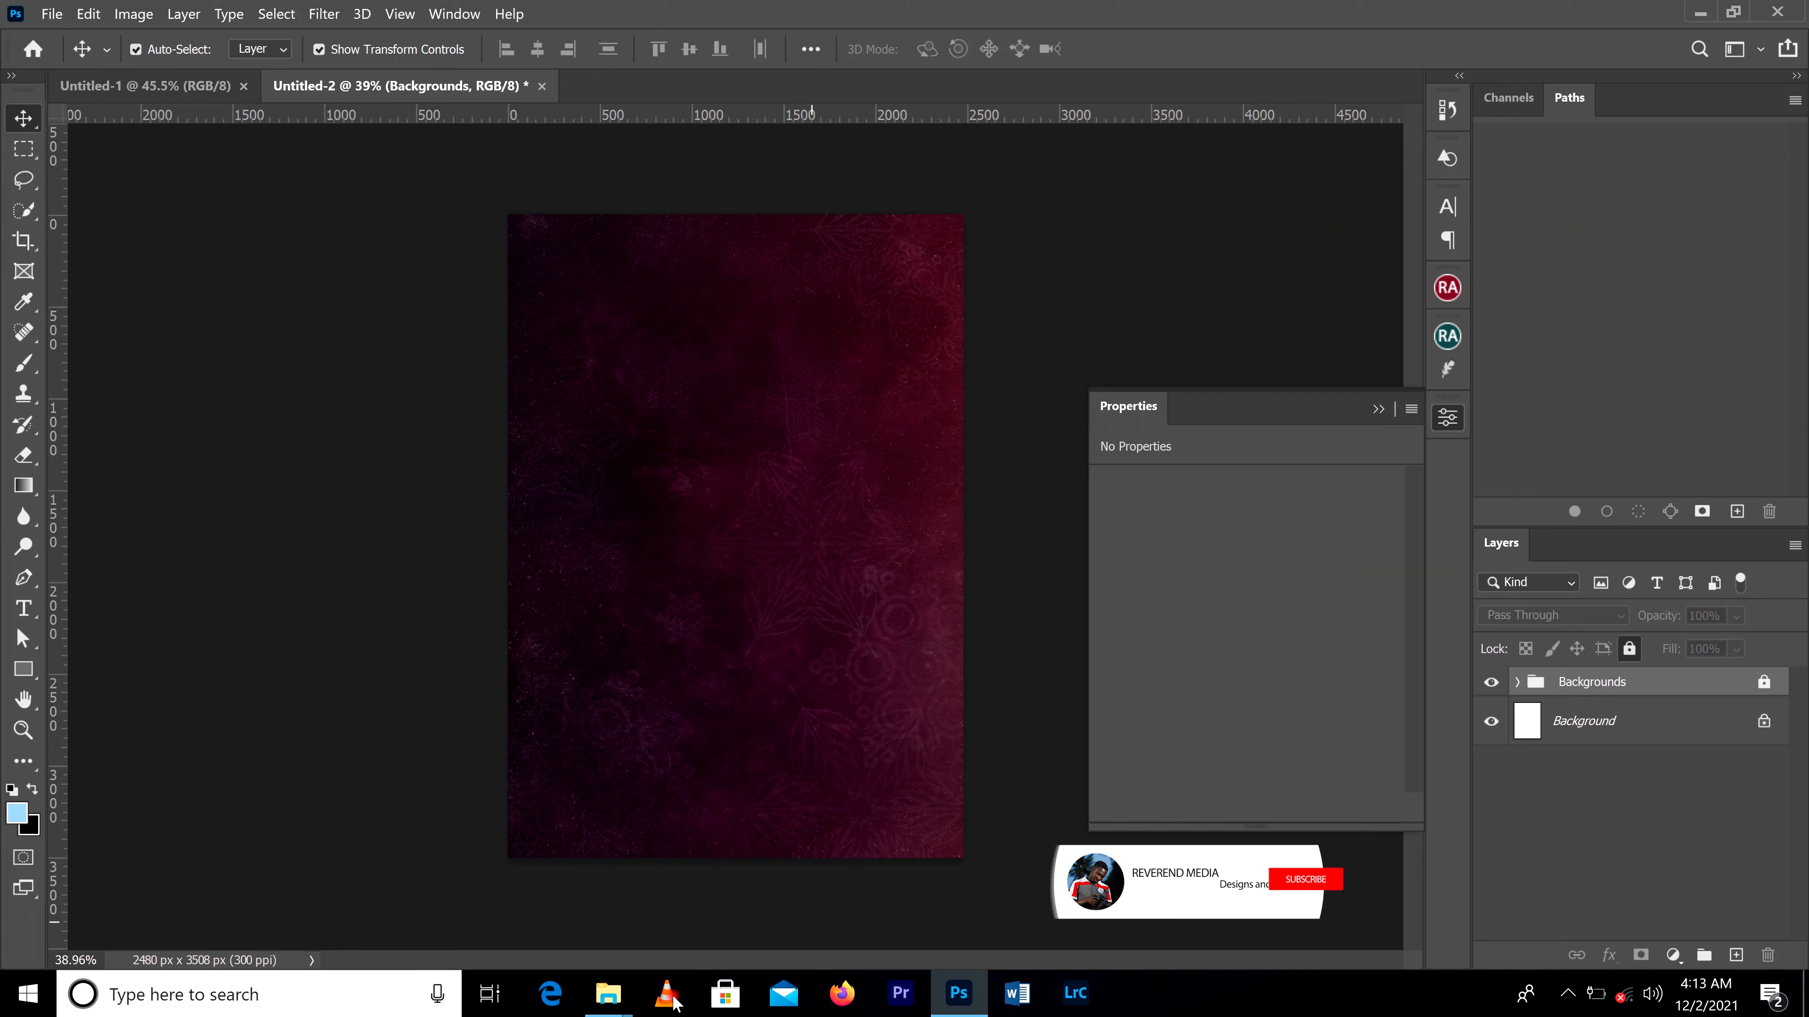
mouse_move(615, 1010)
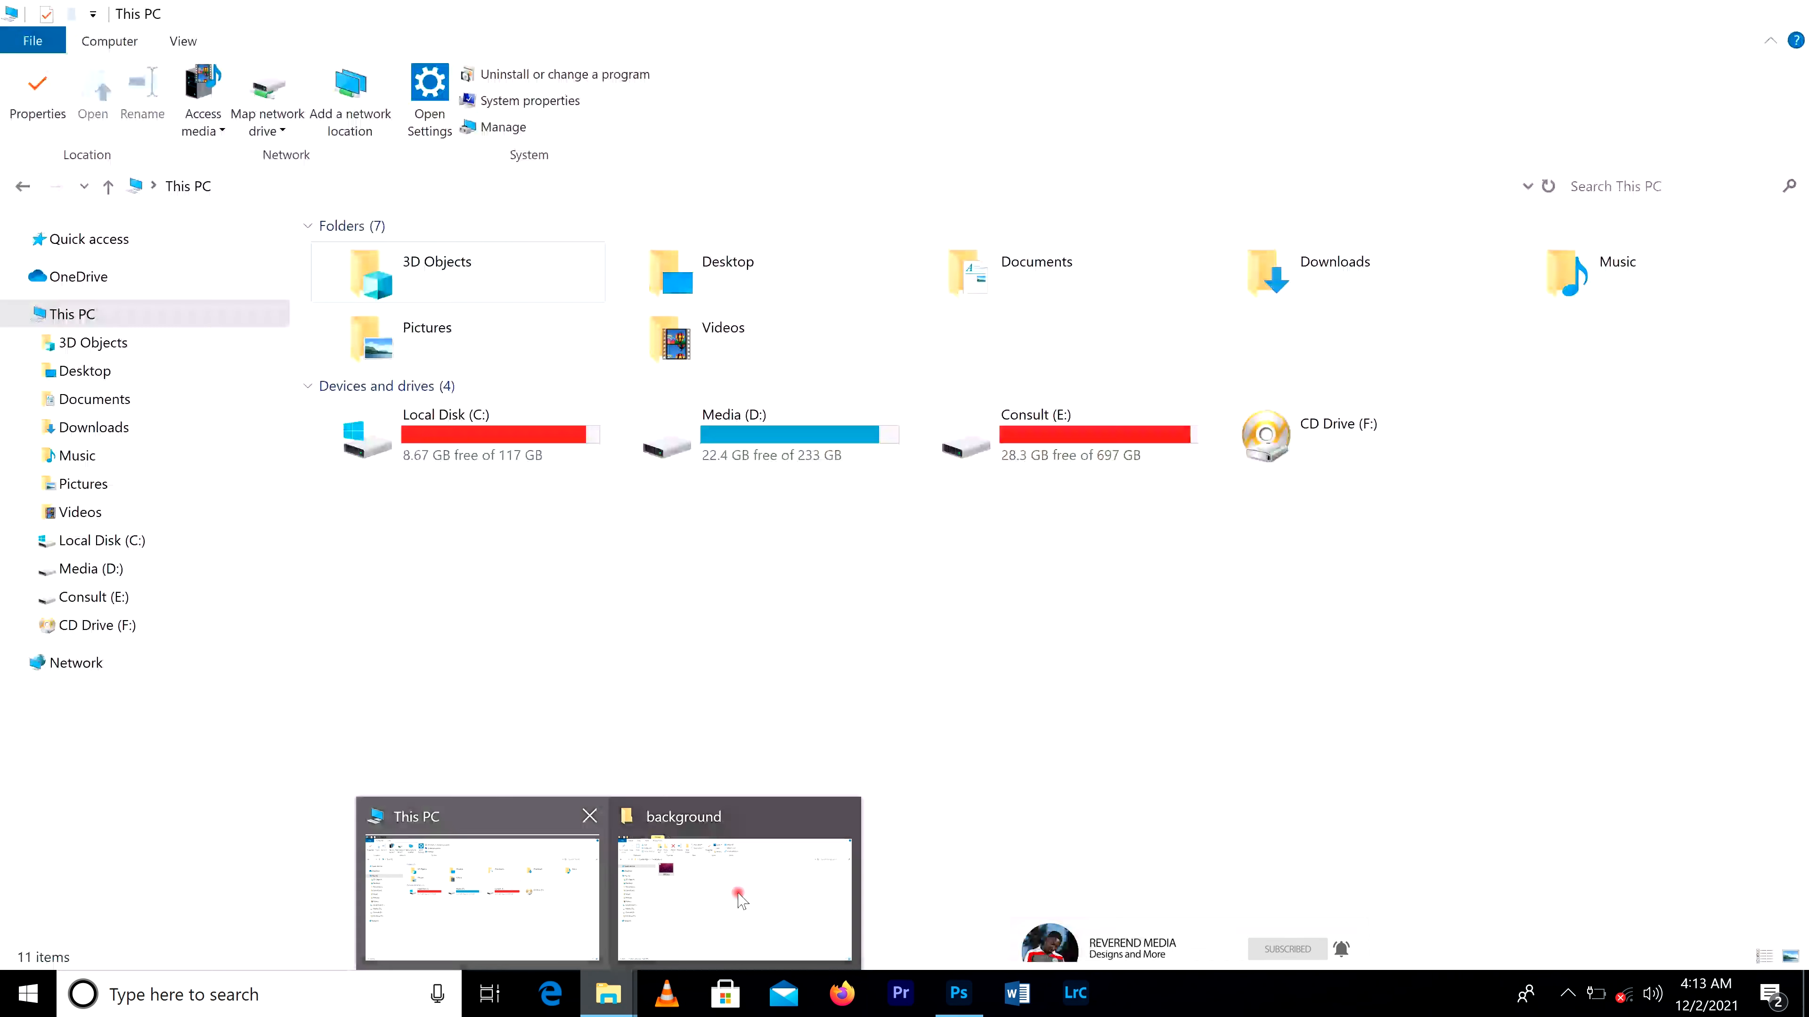
left_click(734, 891)
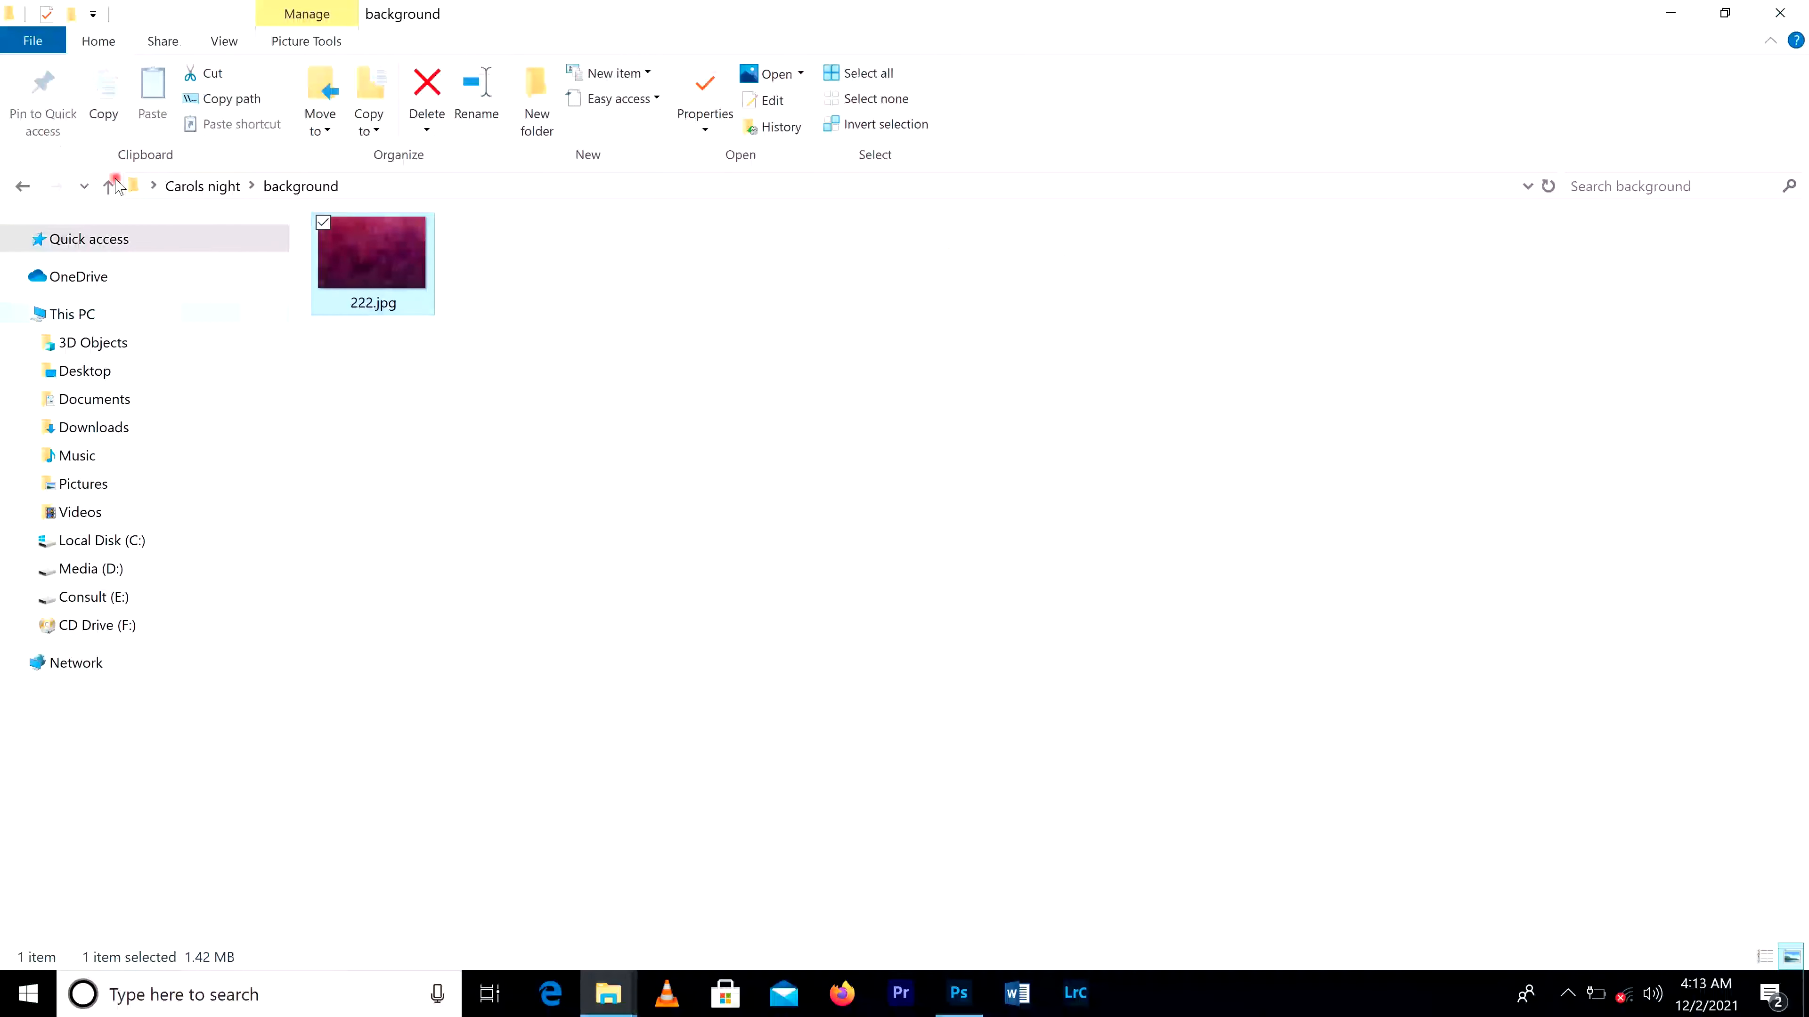
left_click(21, 184)
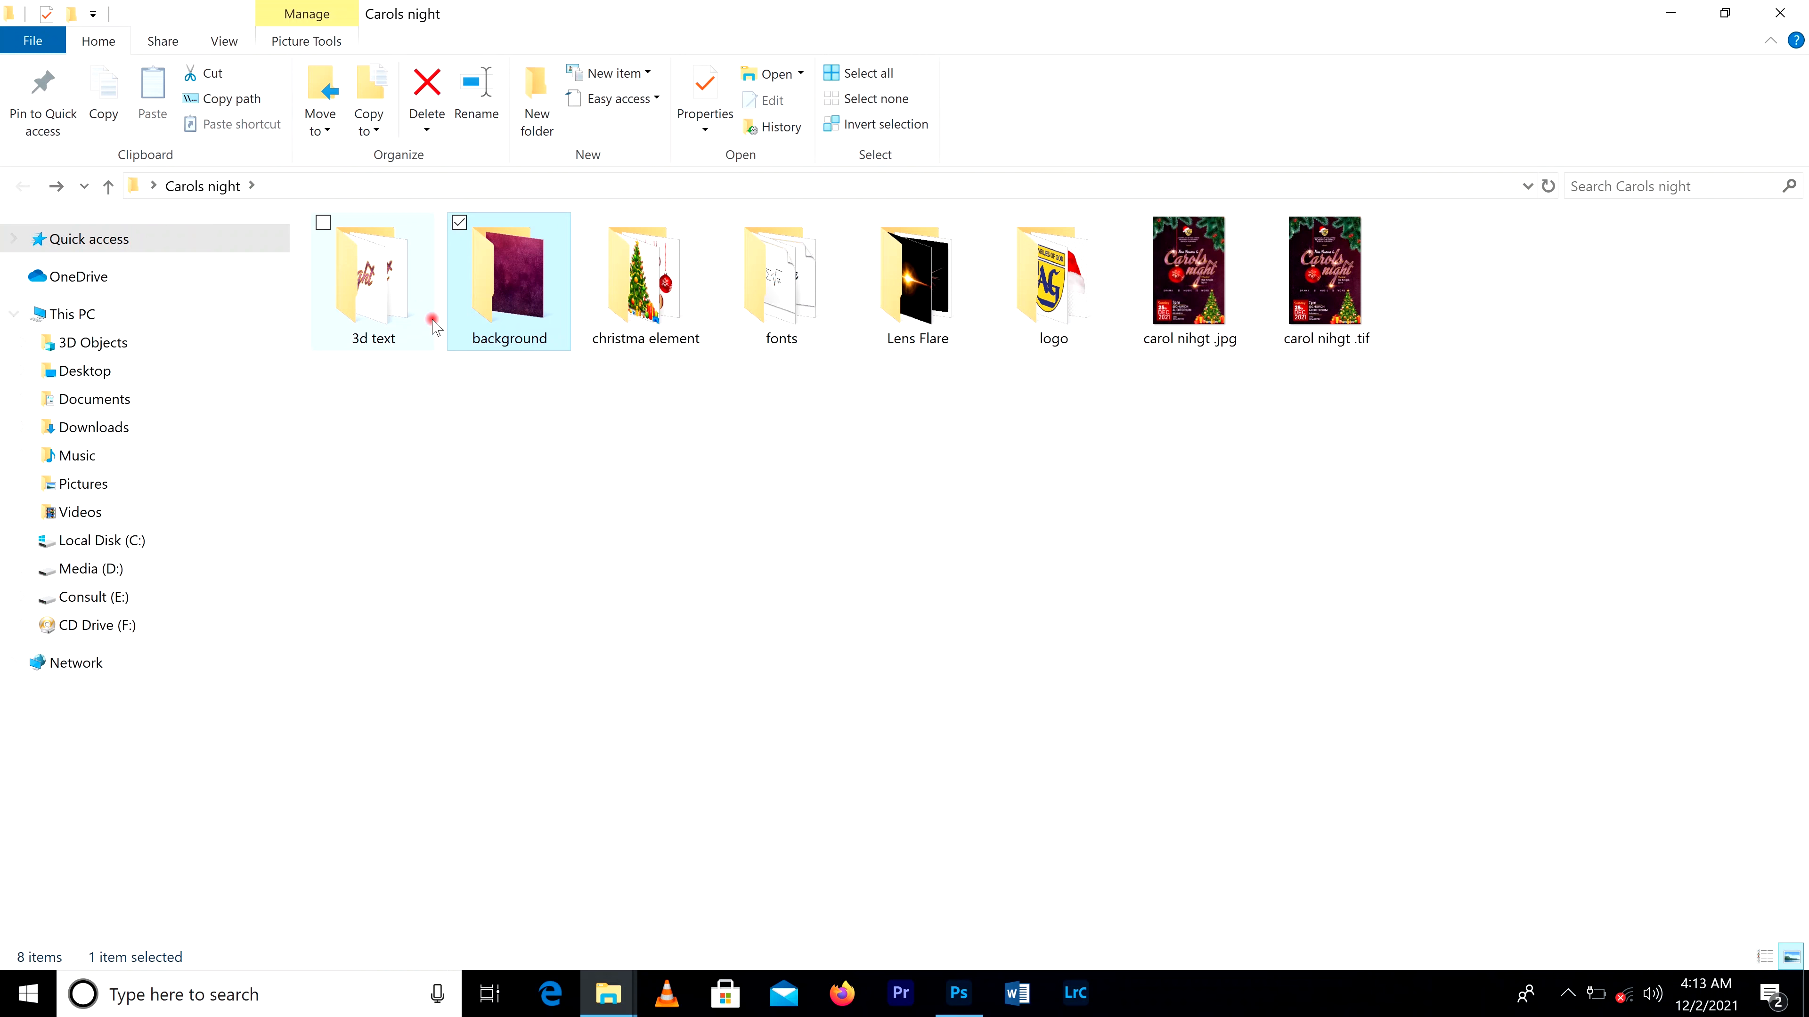
left_click(661, 311)
double_click(661, 311)
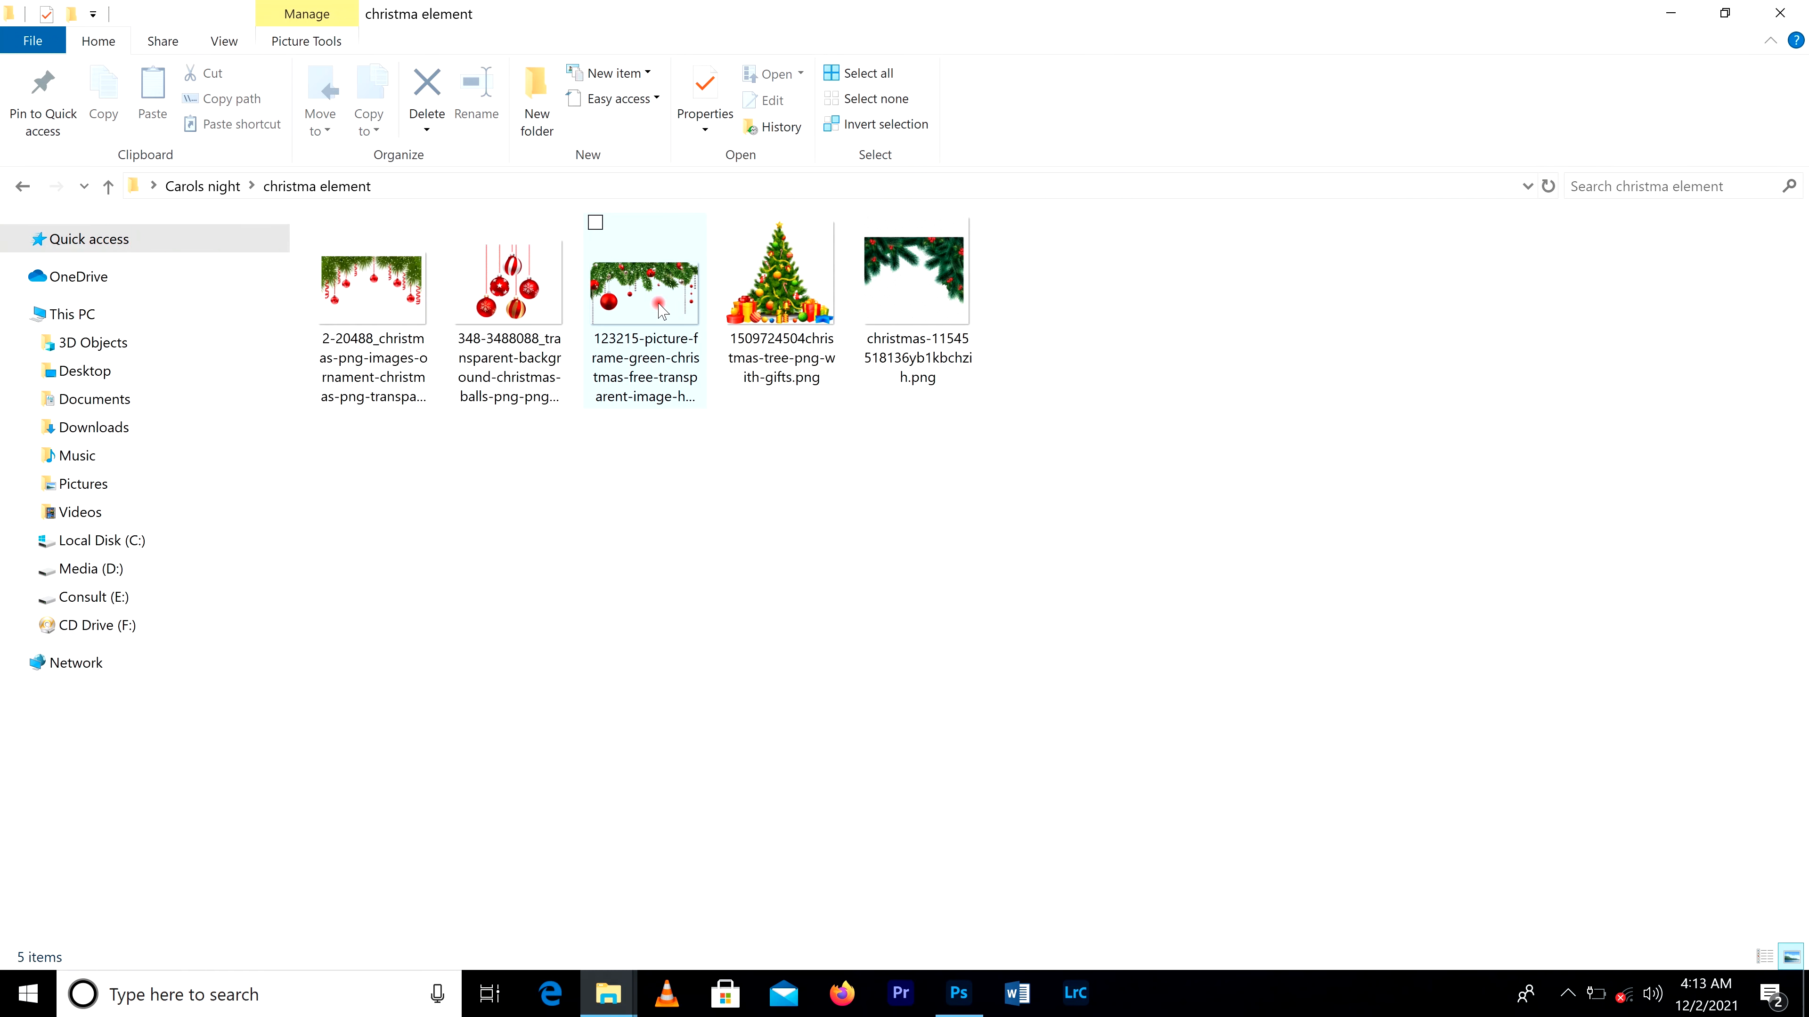
double_click(936, 281)
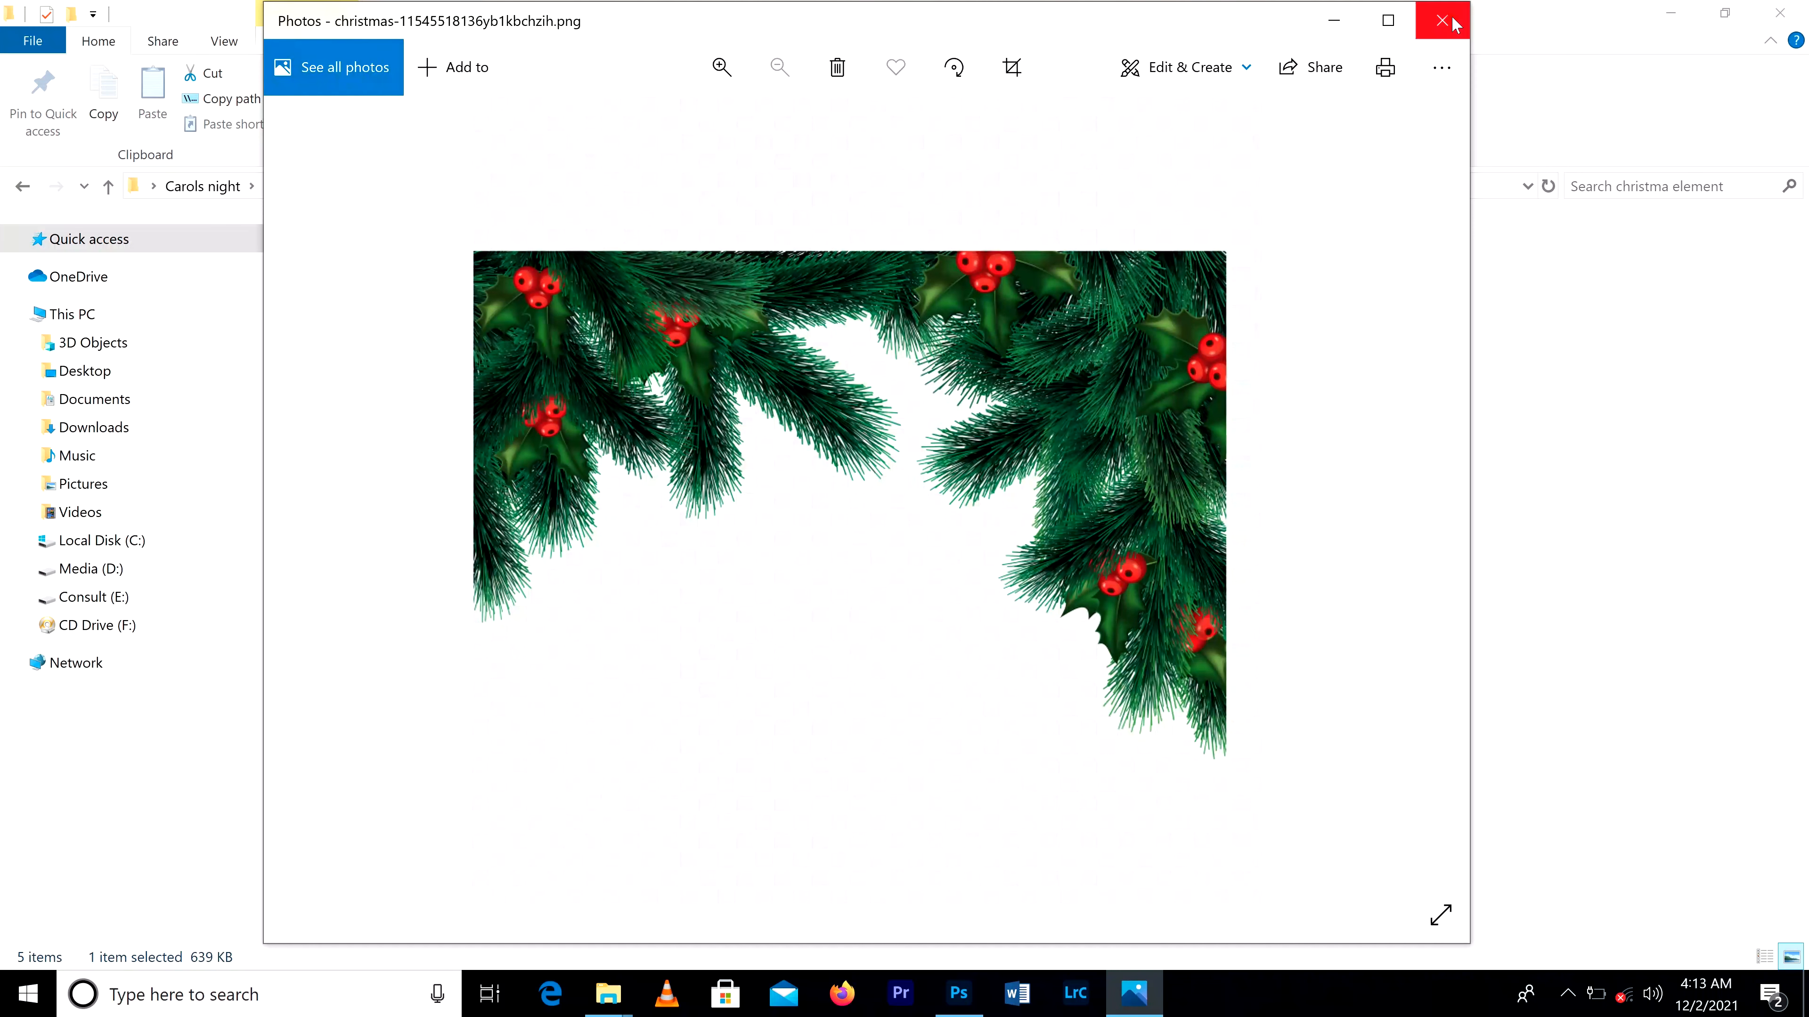
left_click(1446, 18)
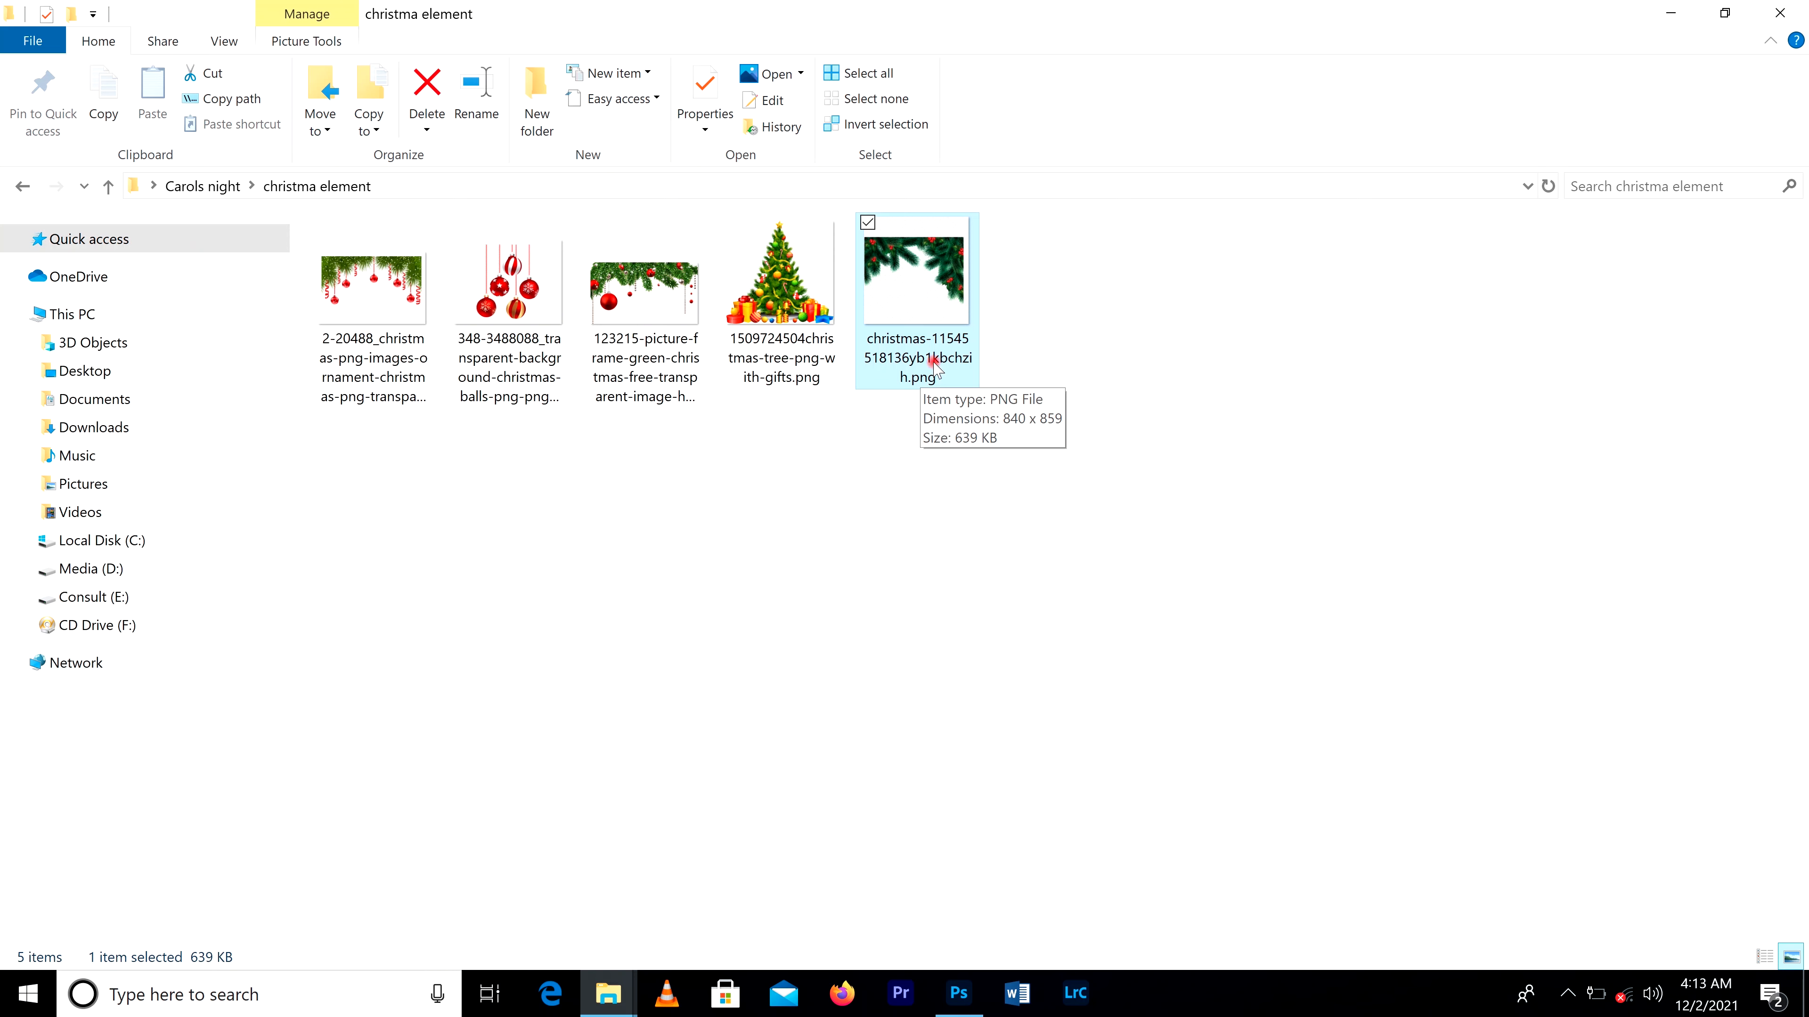
left_click_drag(904, 277, 876, 464)
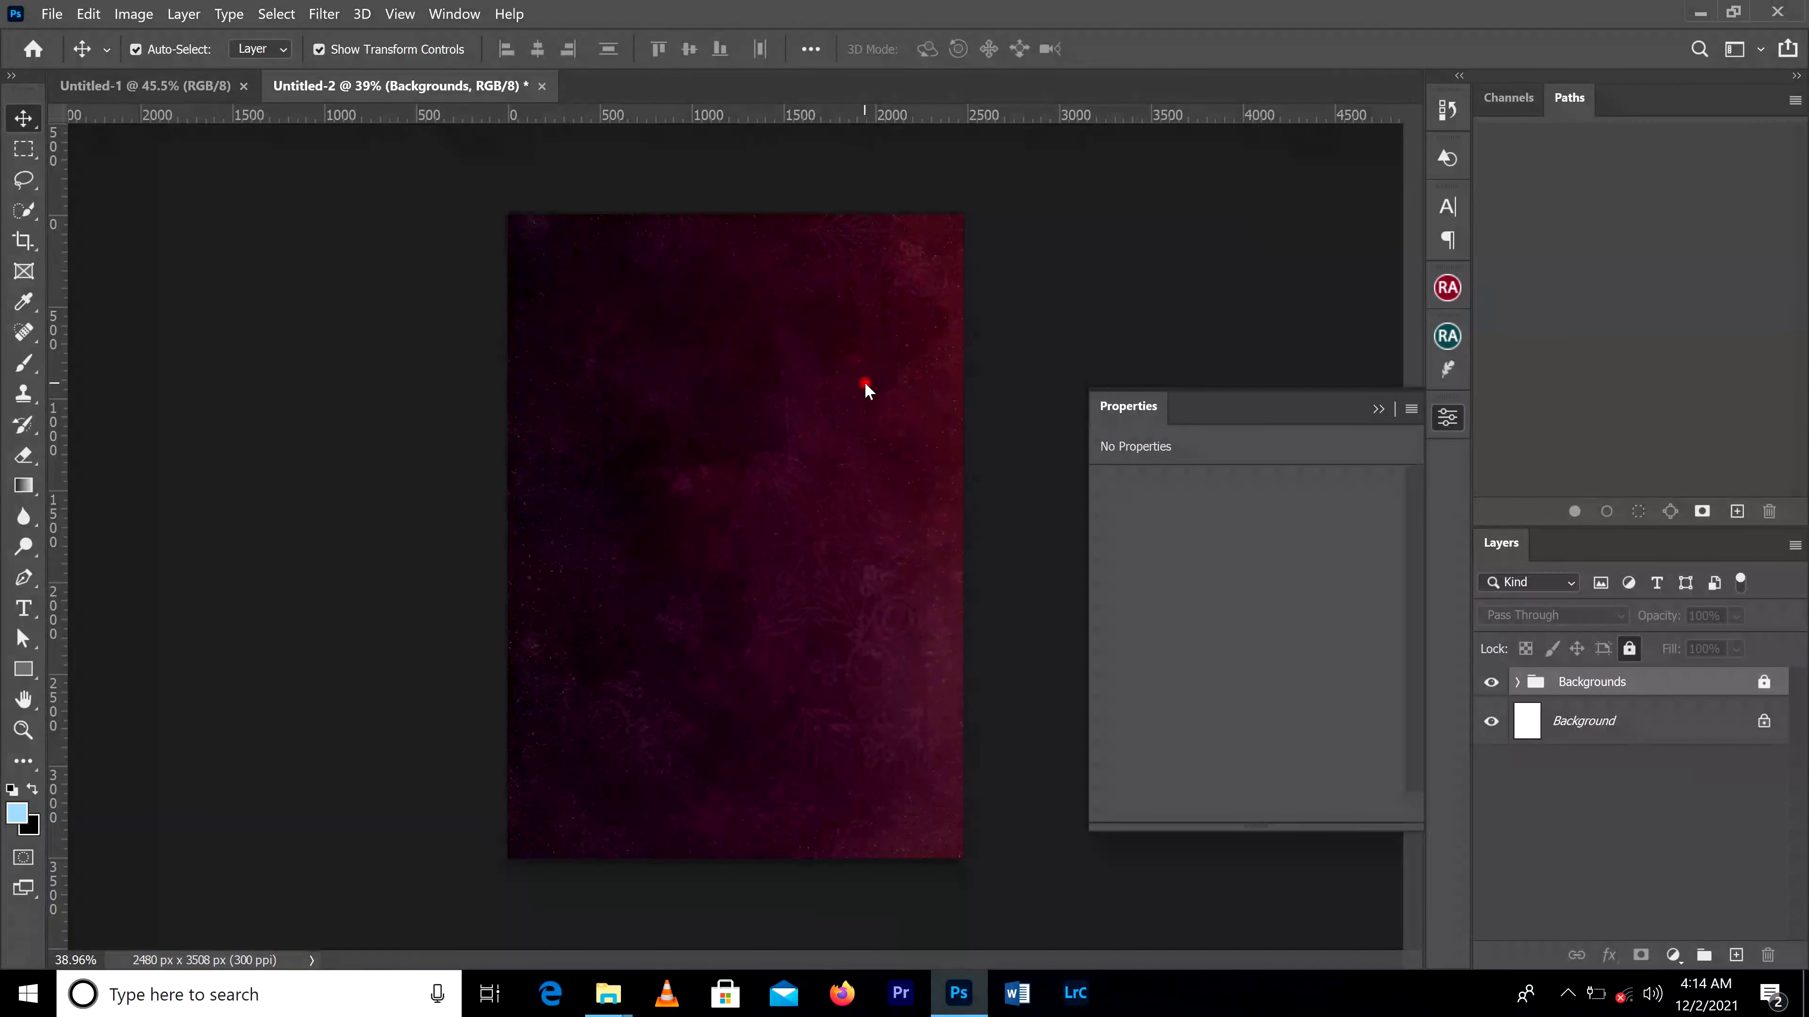
left_click_drag(865, 389, 860, 384)
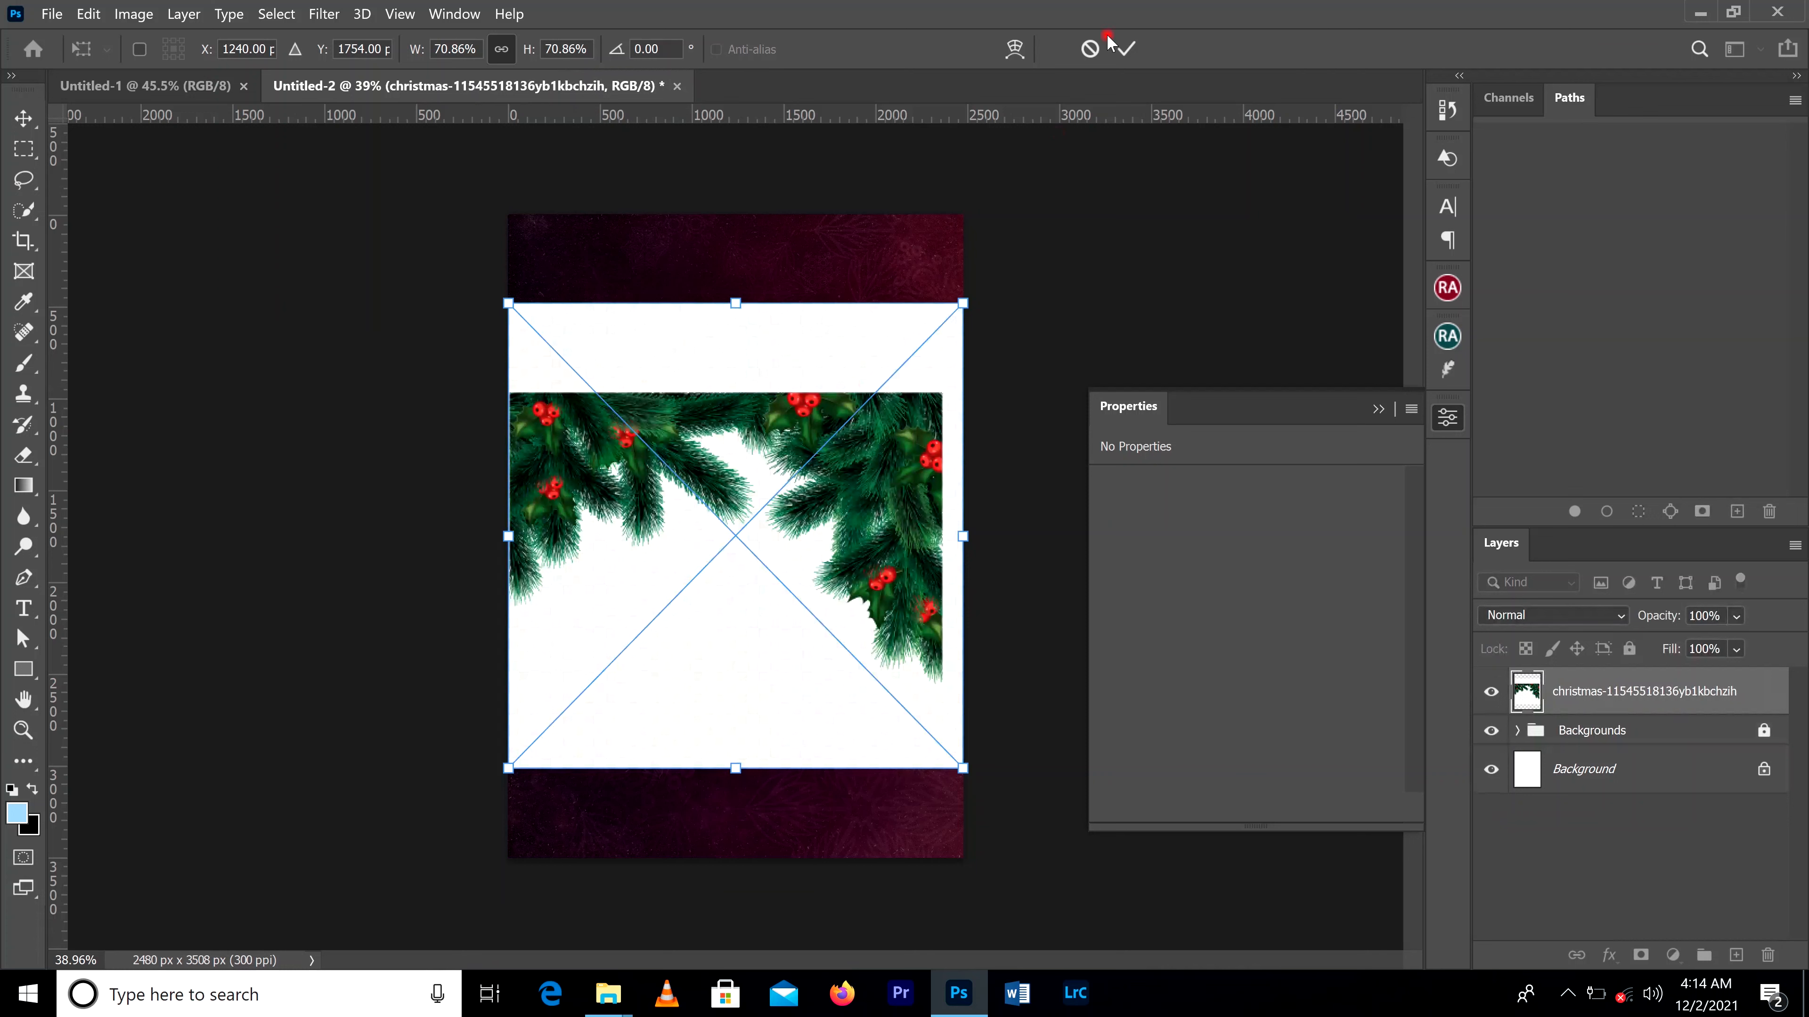
left_click(1124, 47)
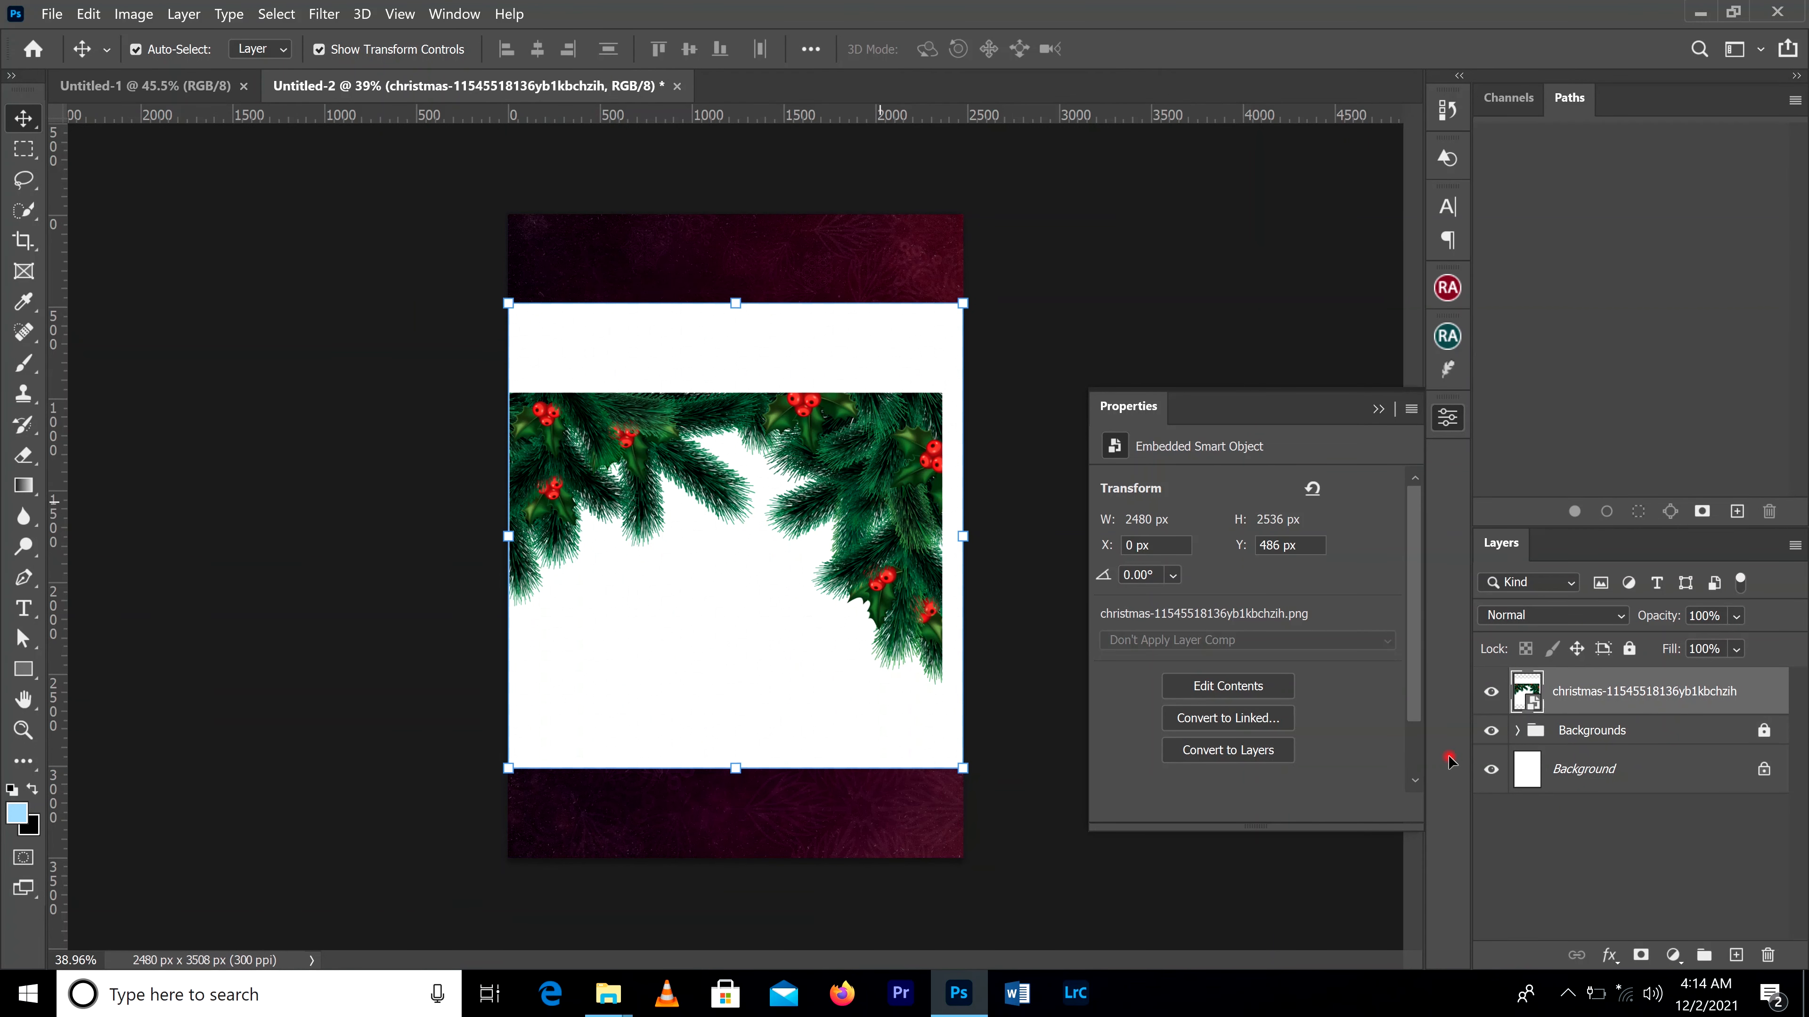
right_click(1592, 702)
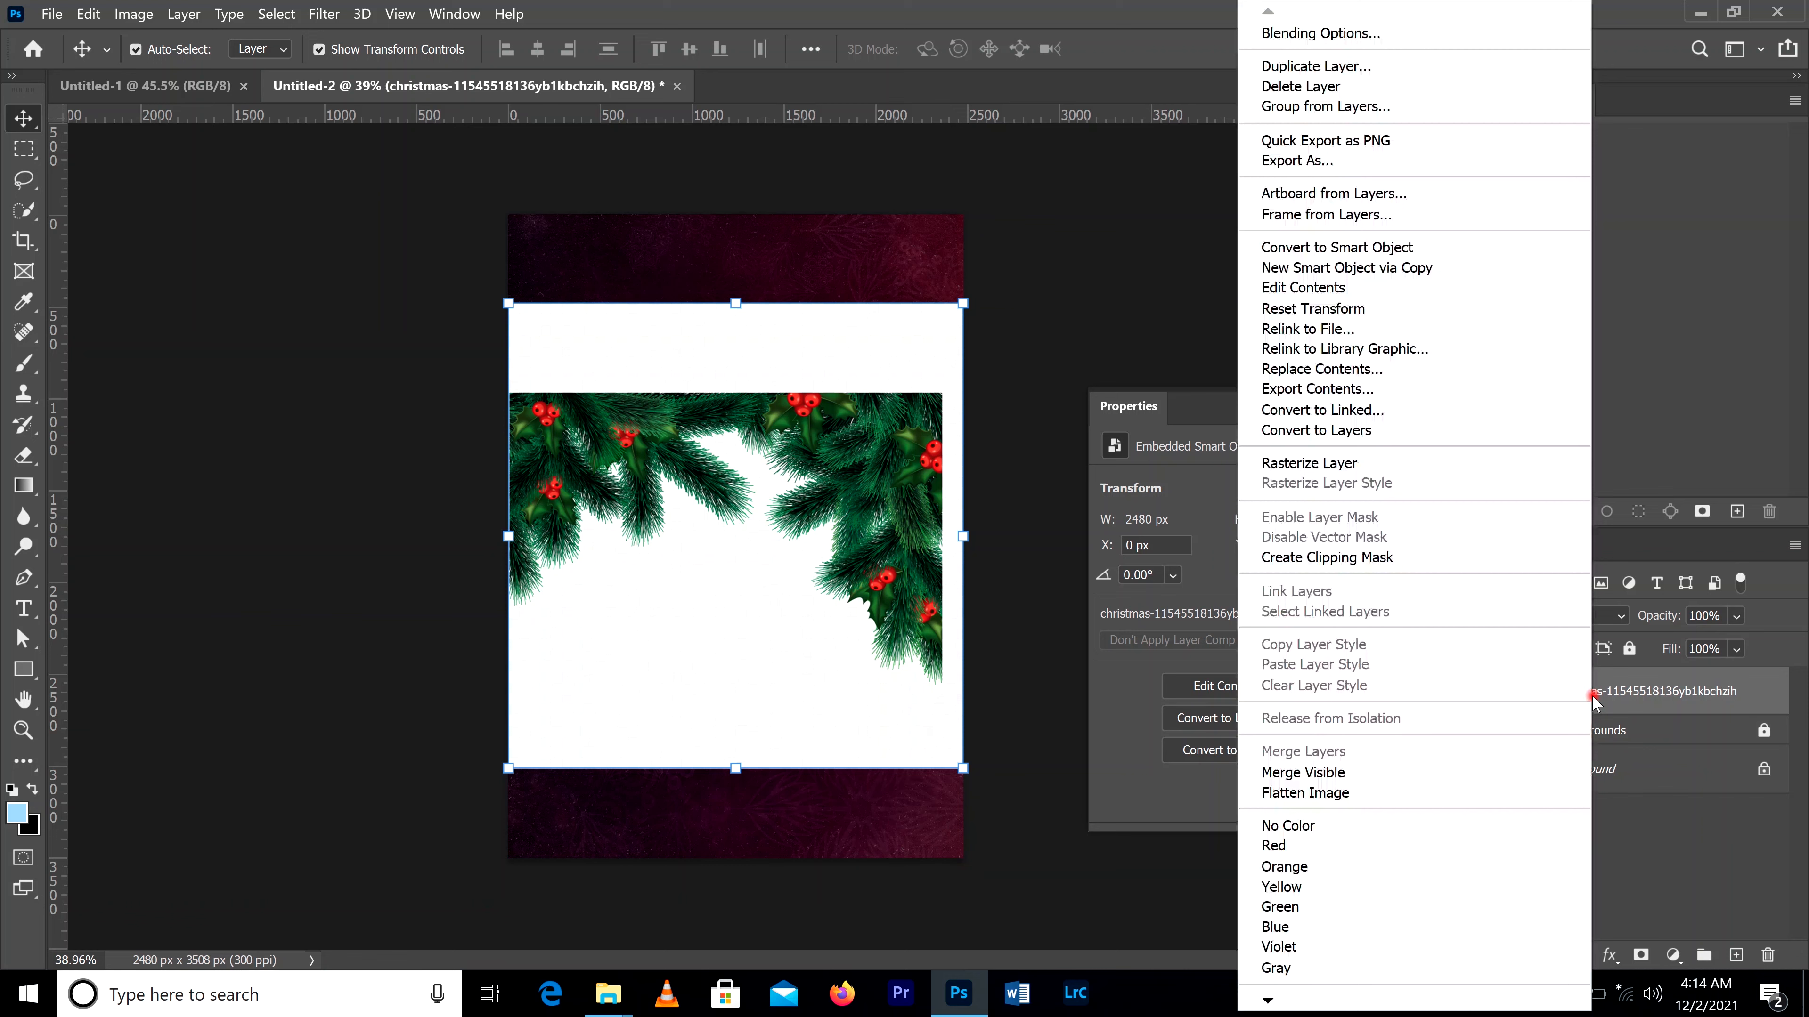
left_click(1656, 840)
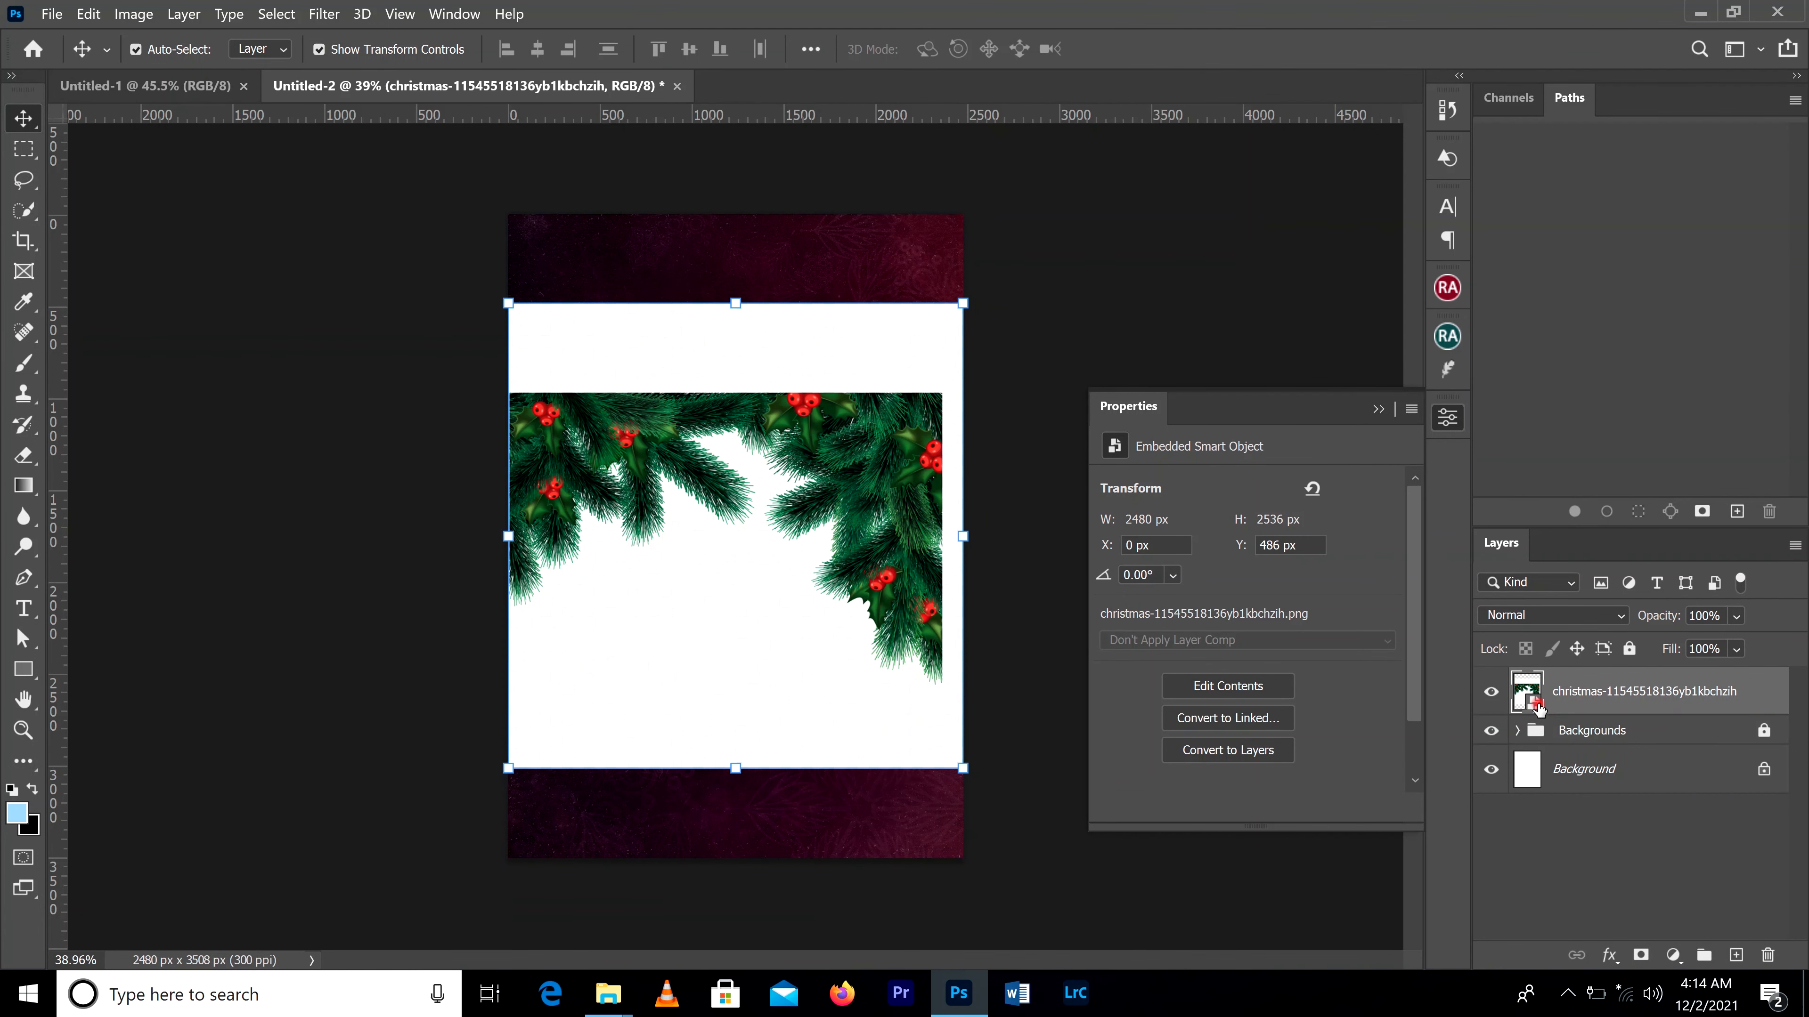
right_click(1538, 705)
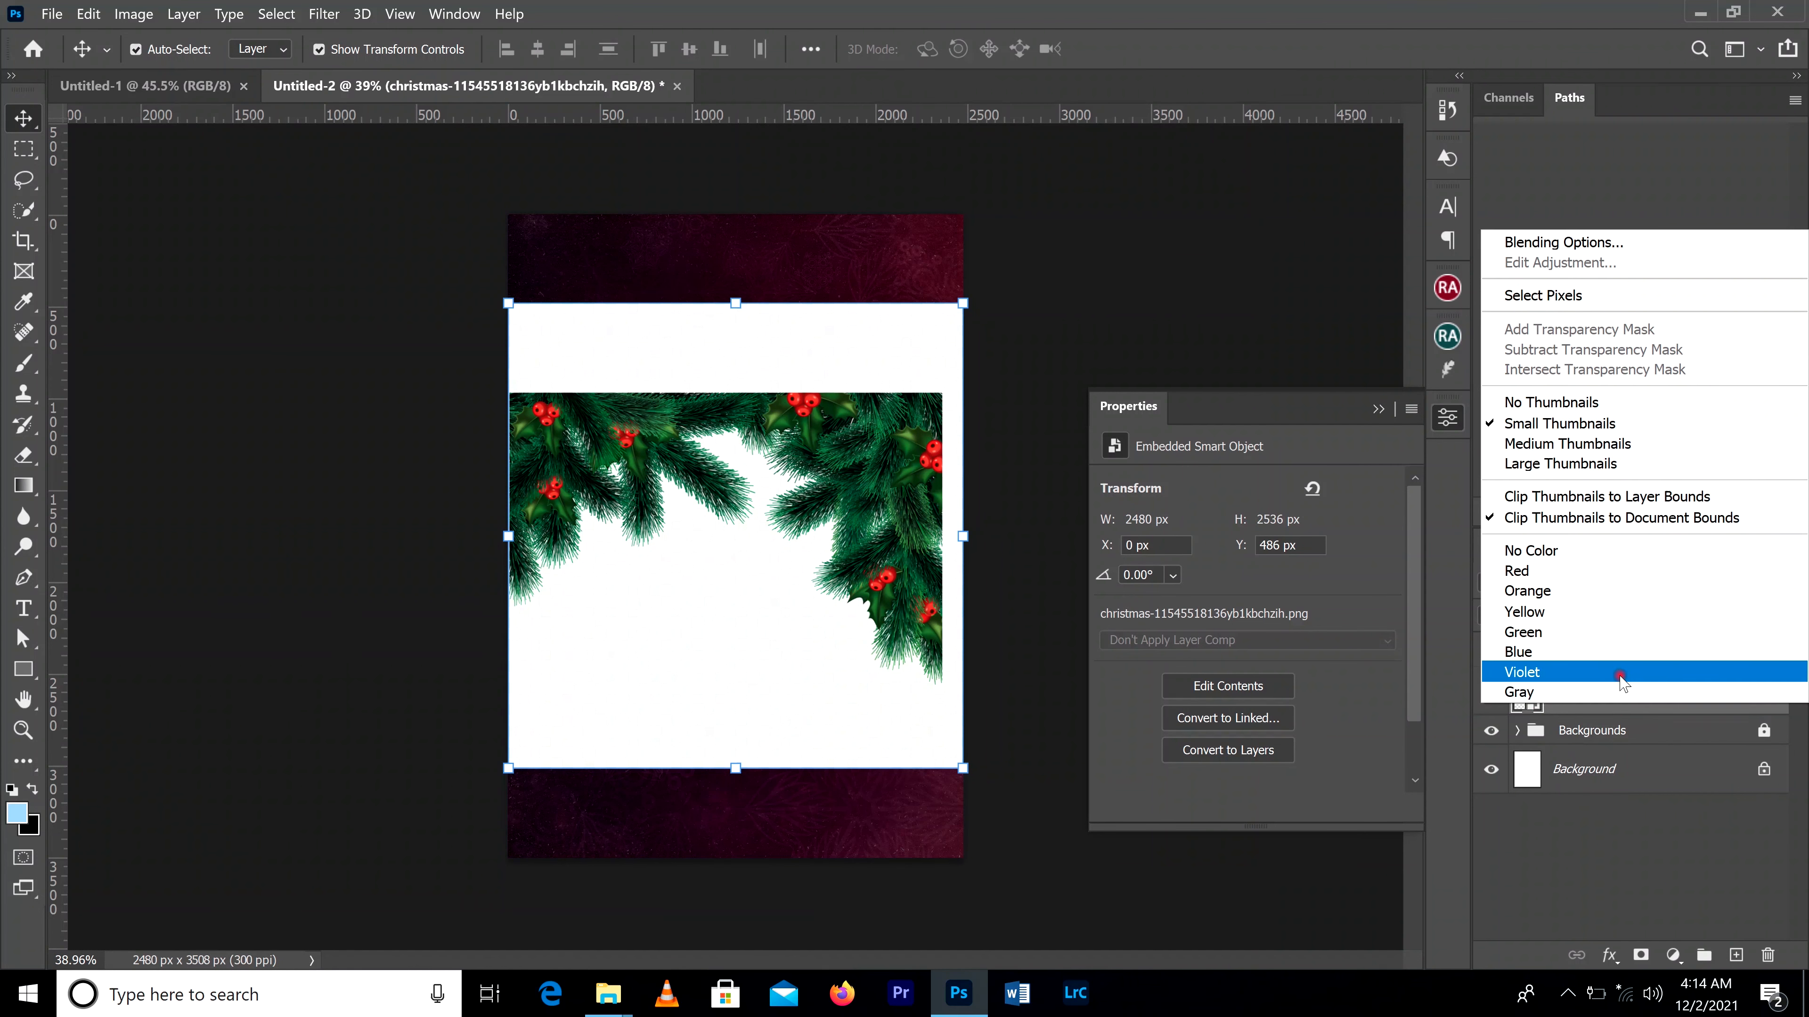
left_click(1526, 799)
right_click(1602, 702)
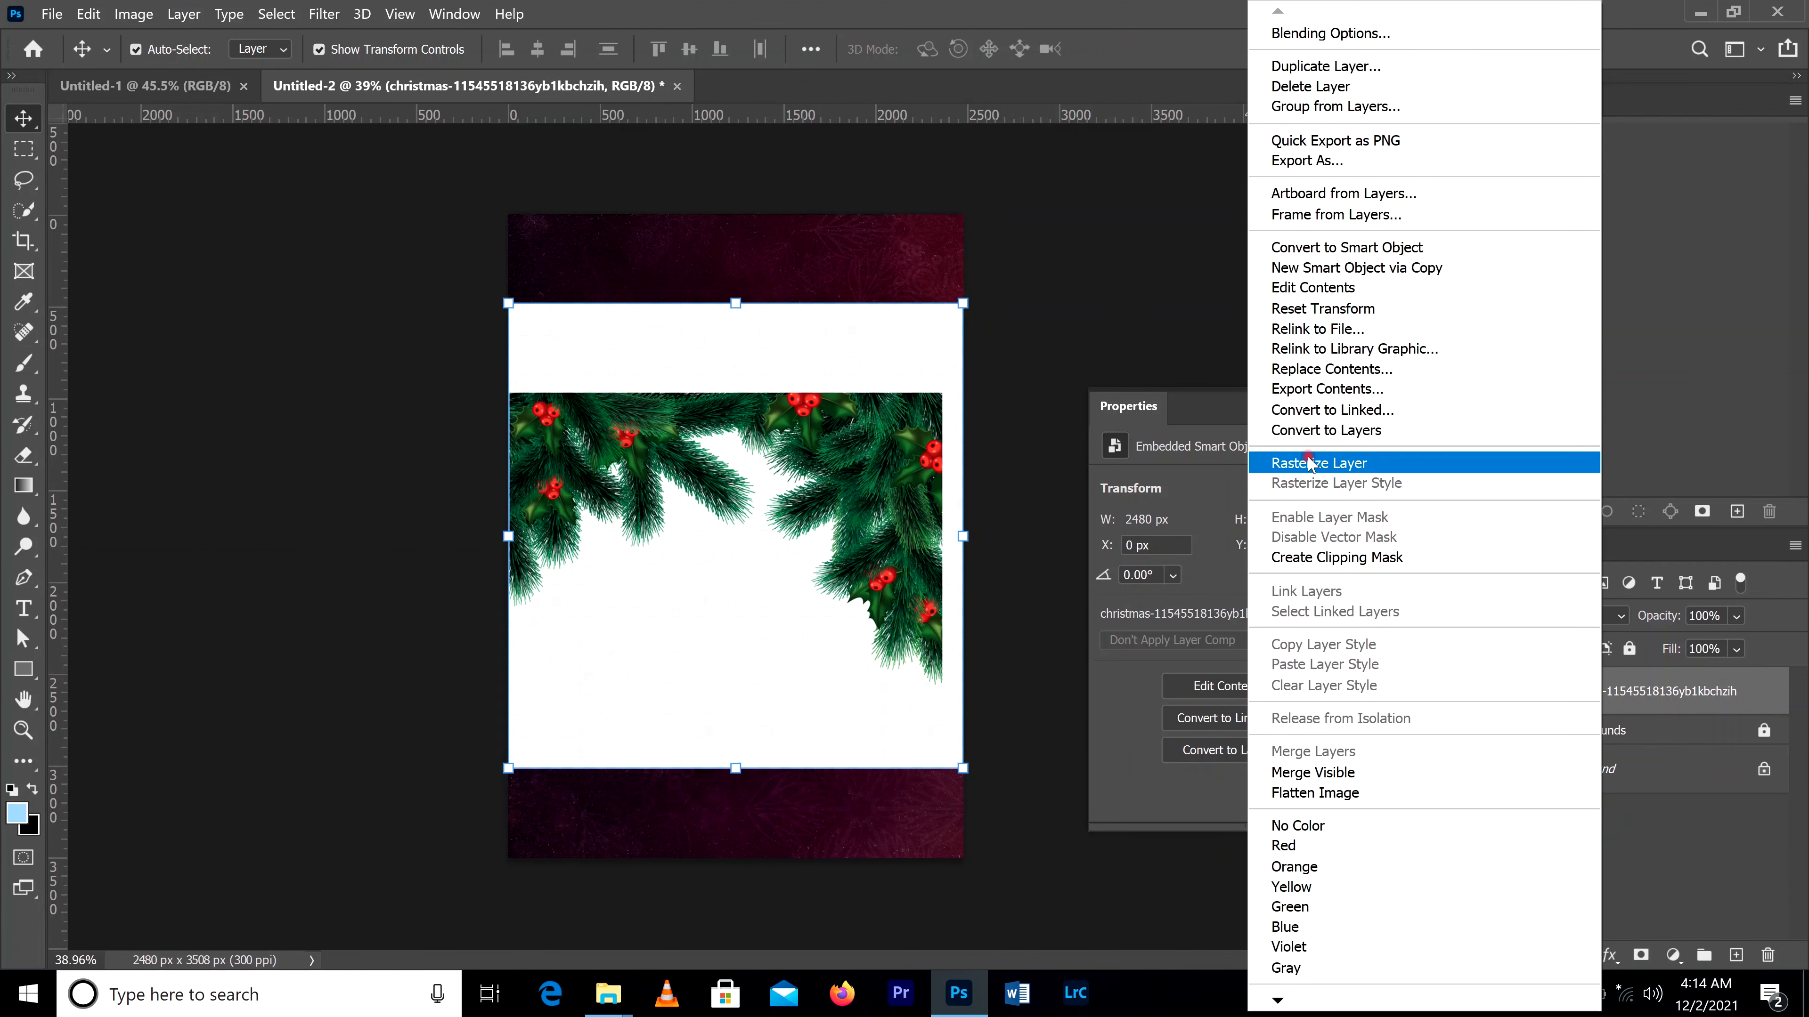
left_click(1334, 464)
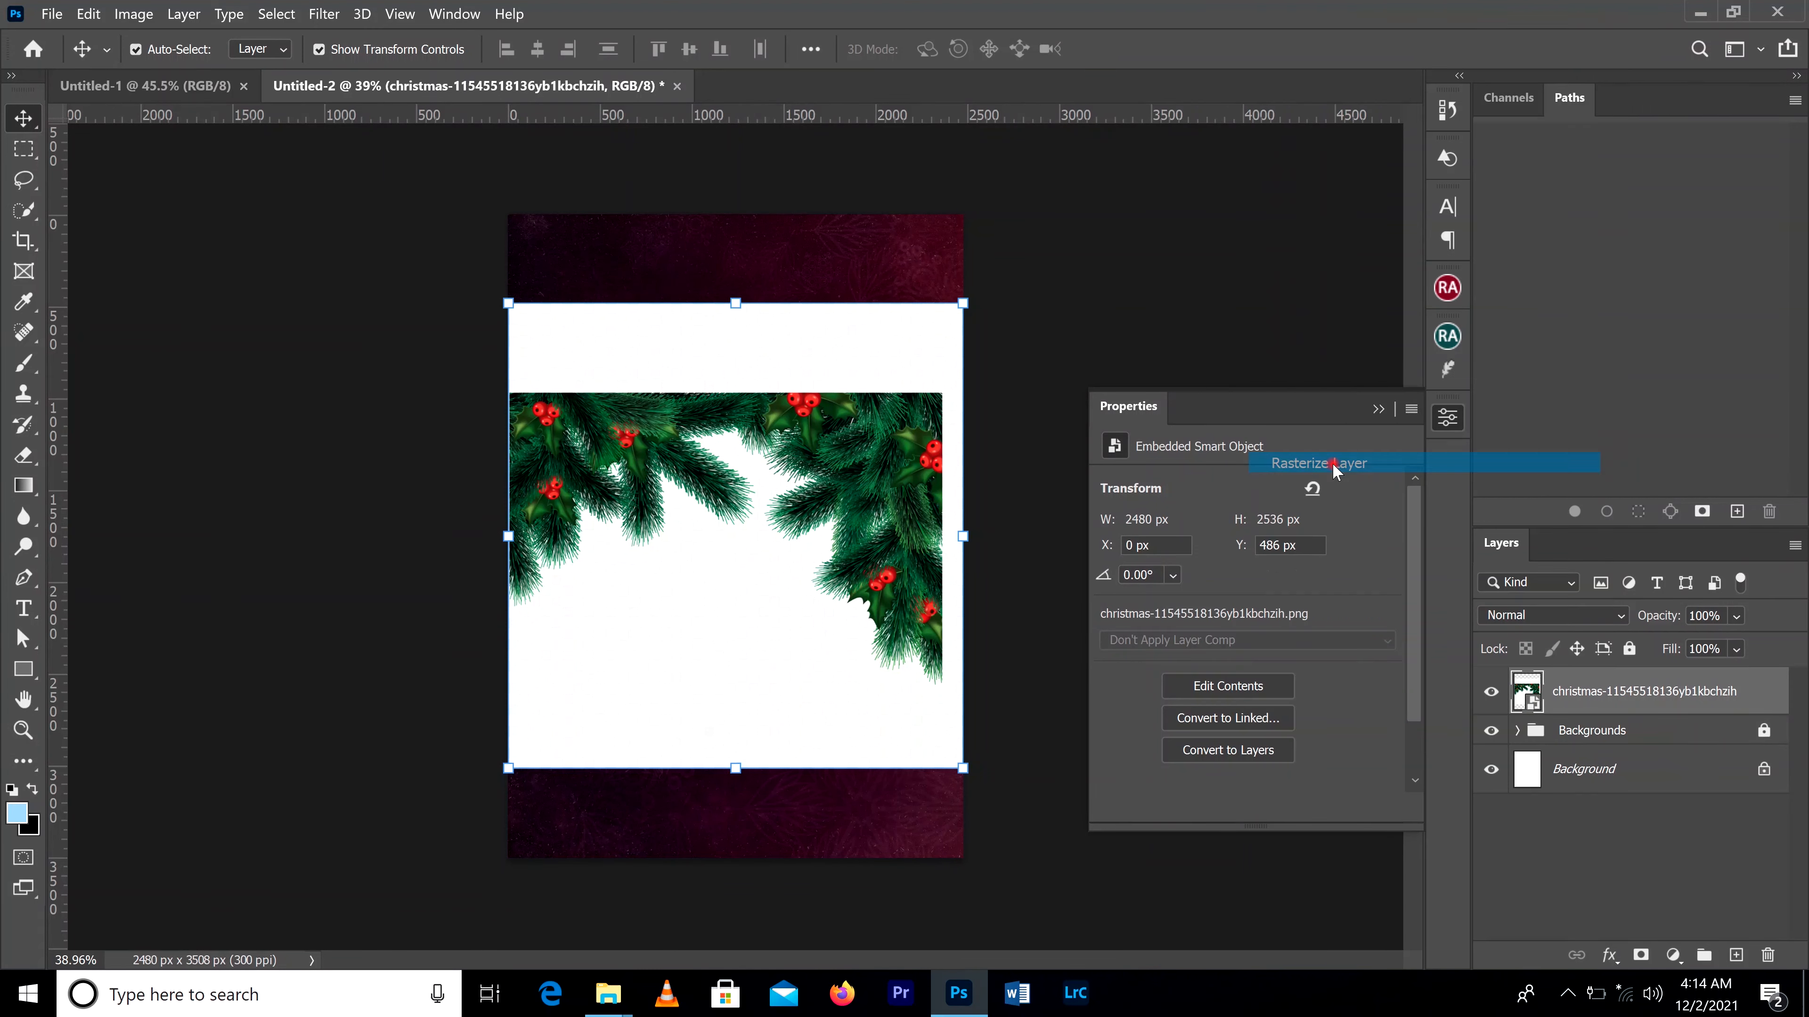
Step: Erase the white background around the pine branches with the Magic Eraser tool at tolerance 32
key("ctrl+0")
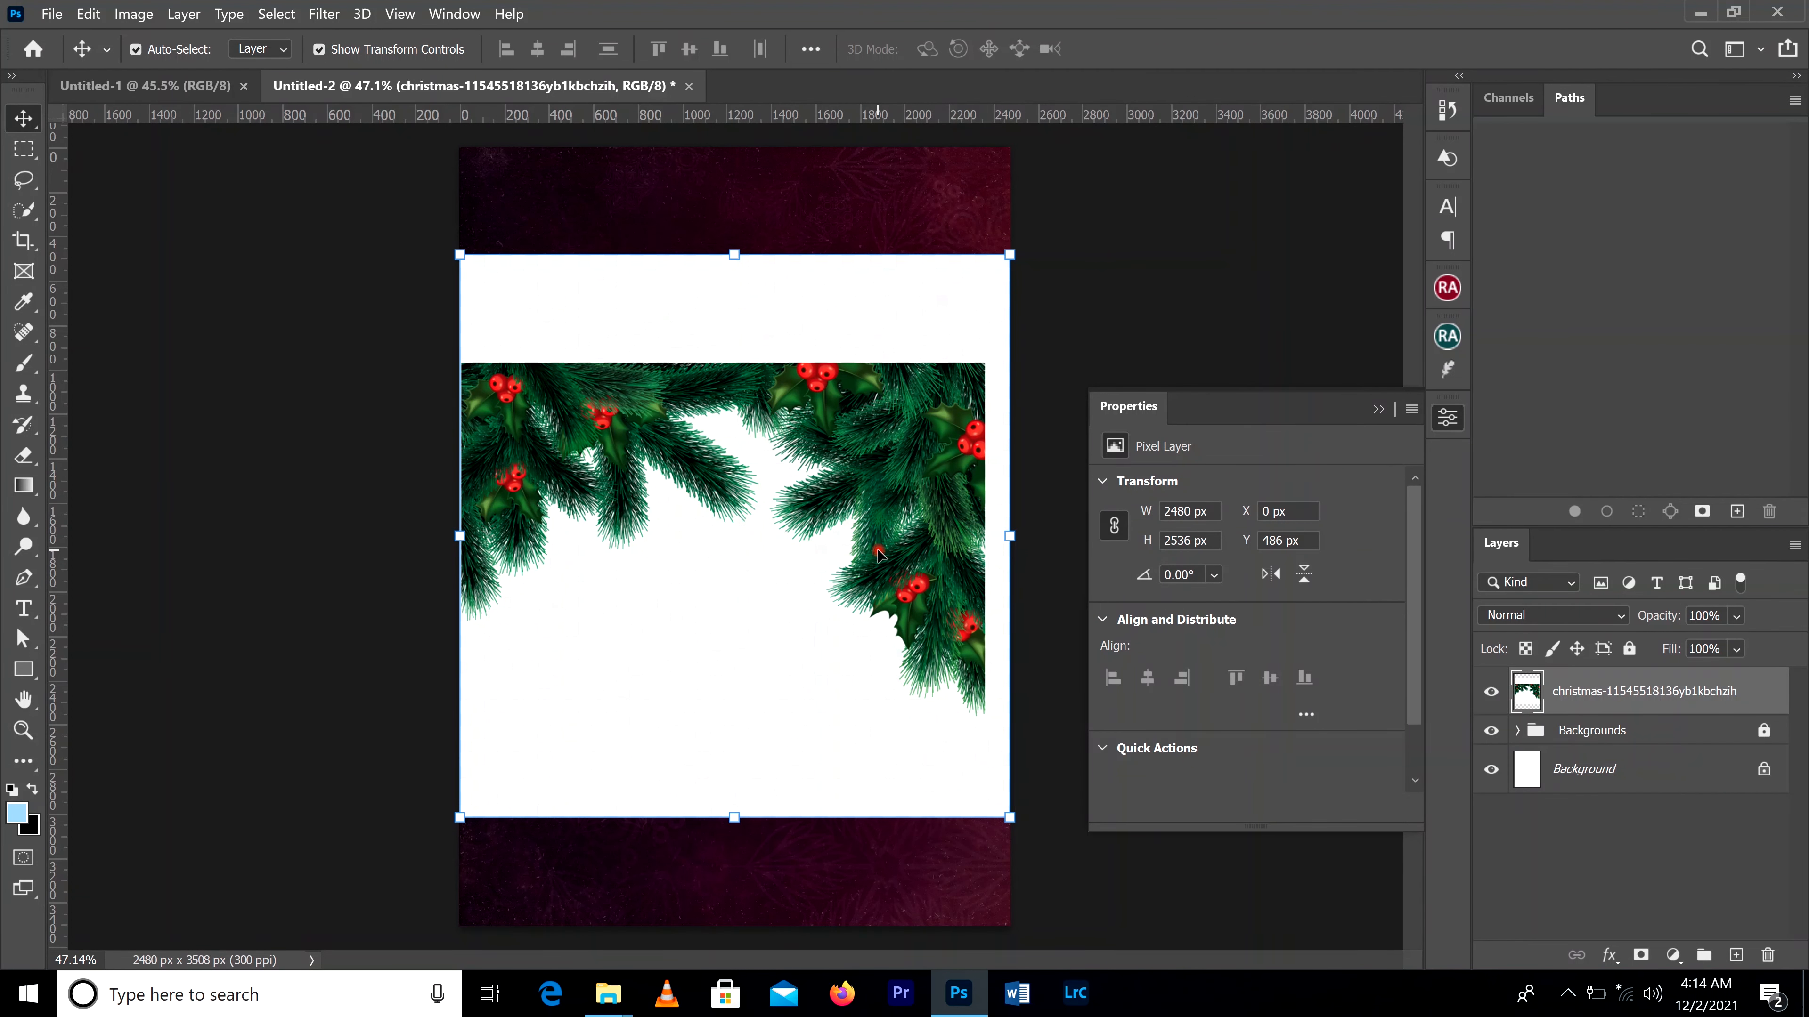
scroll(881, 555, "down", 1)
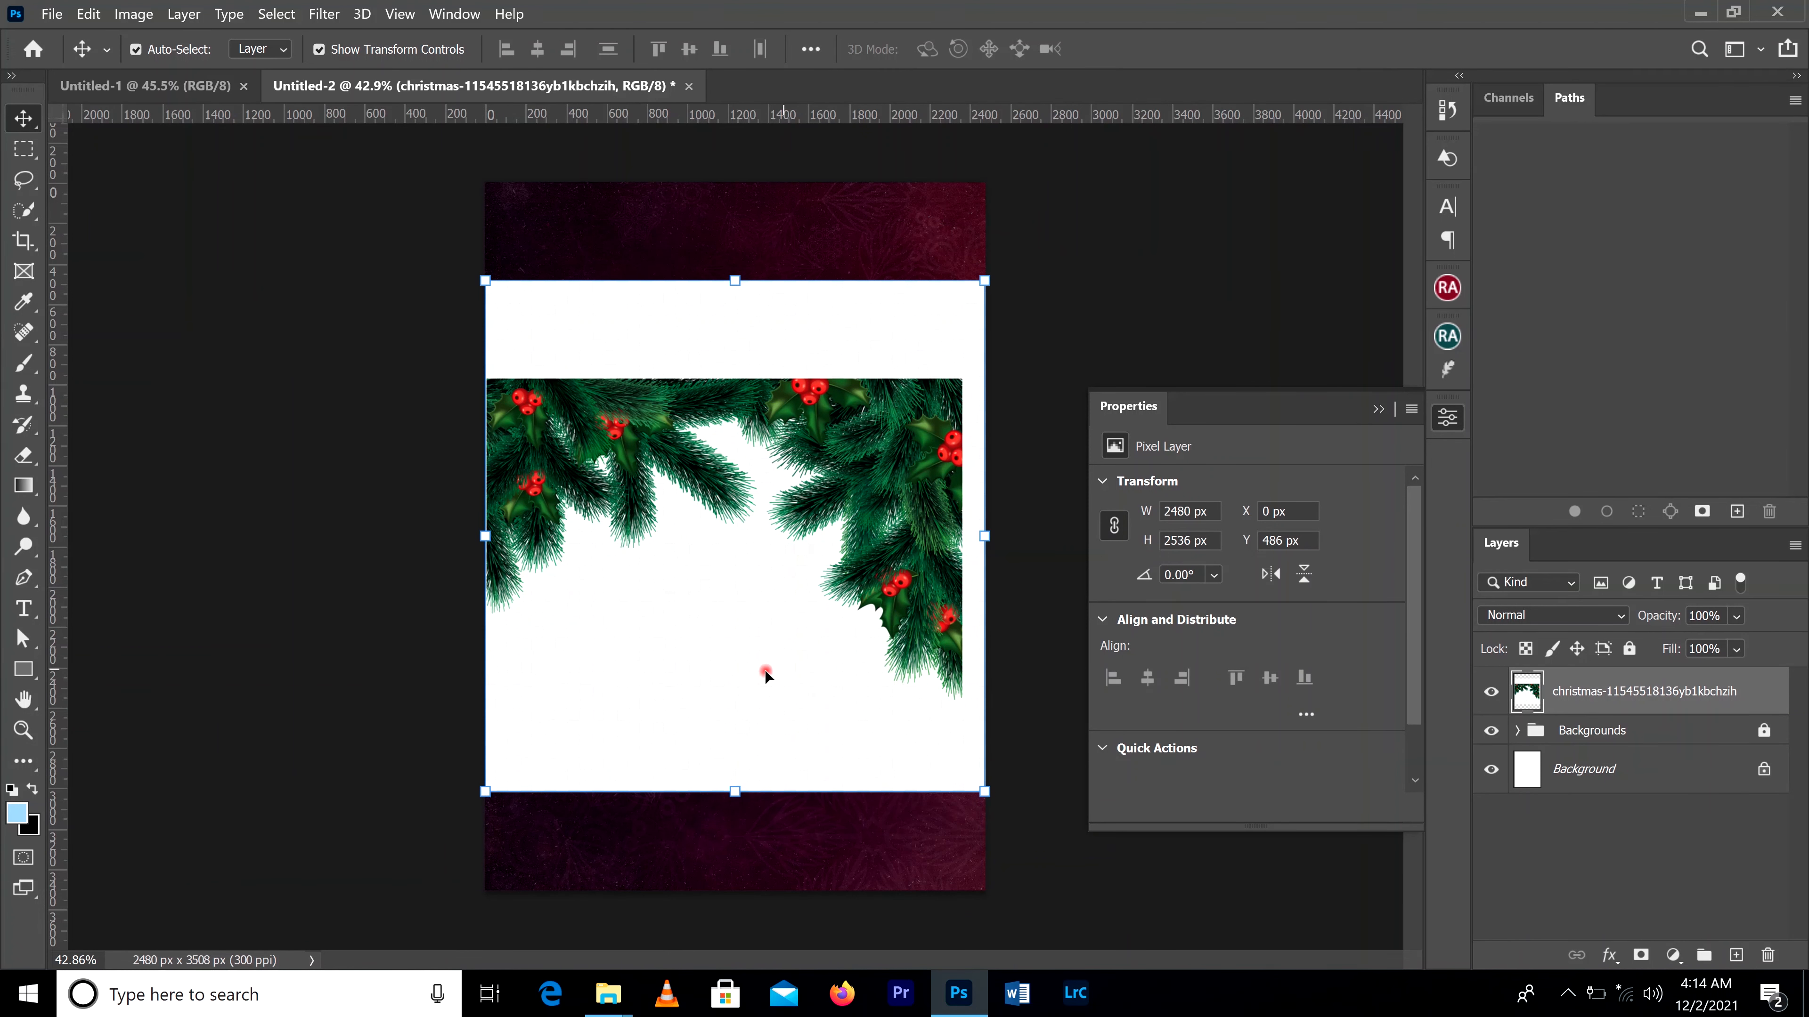
left_click(32, 462)
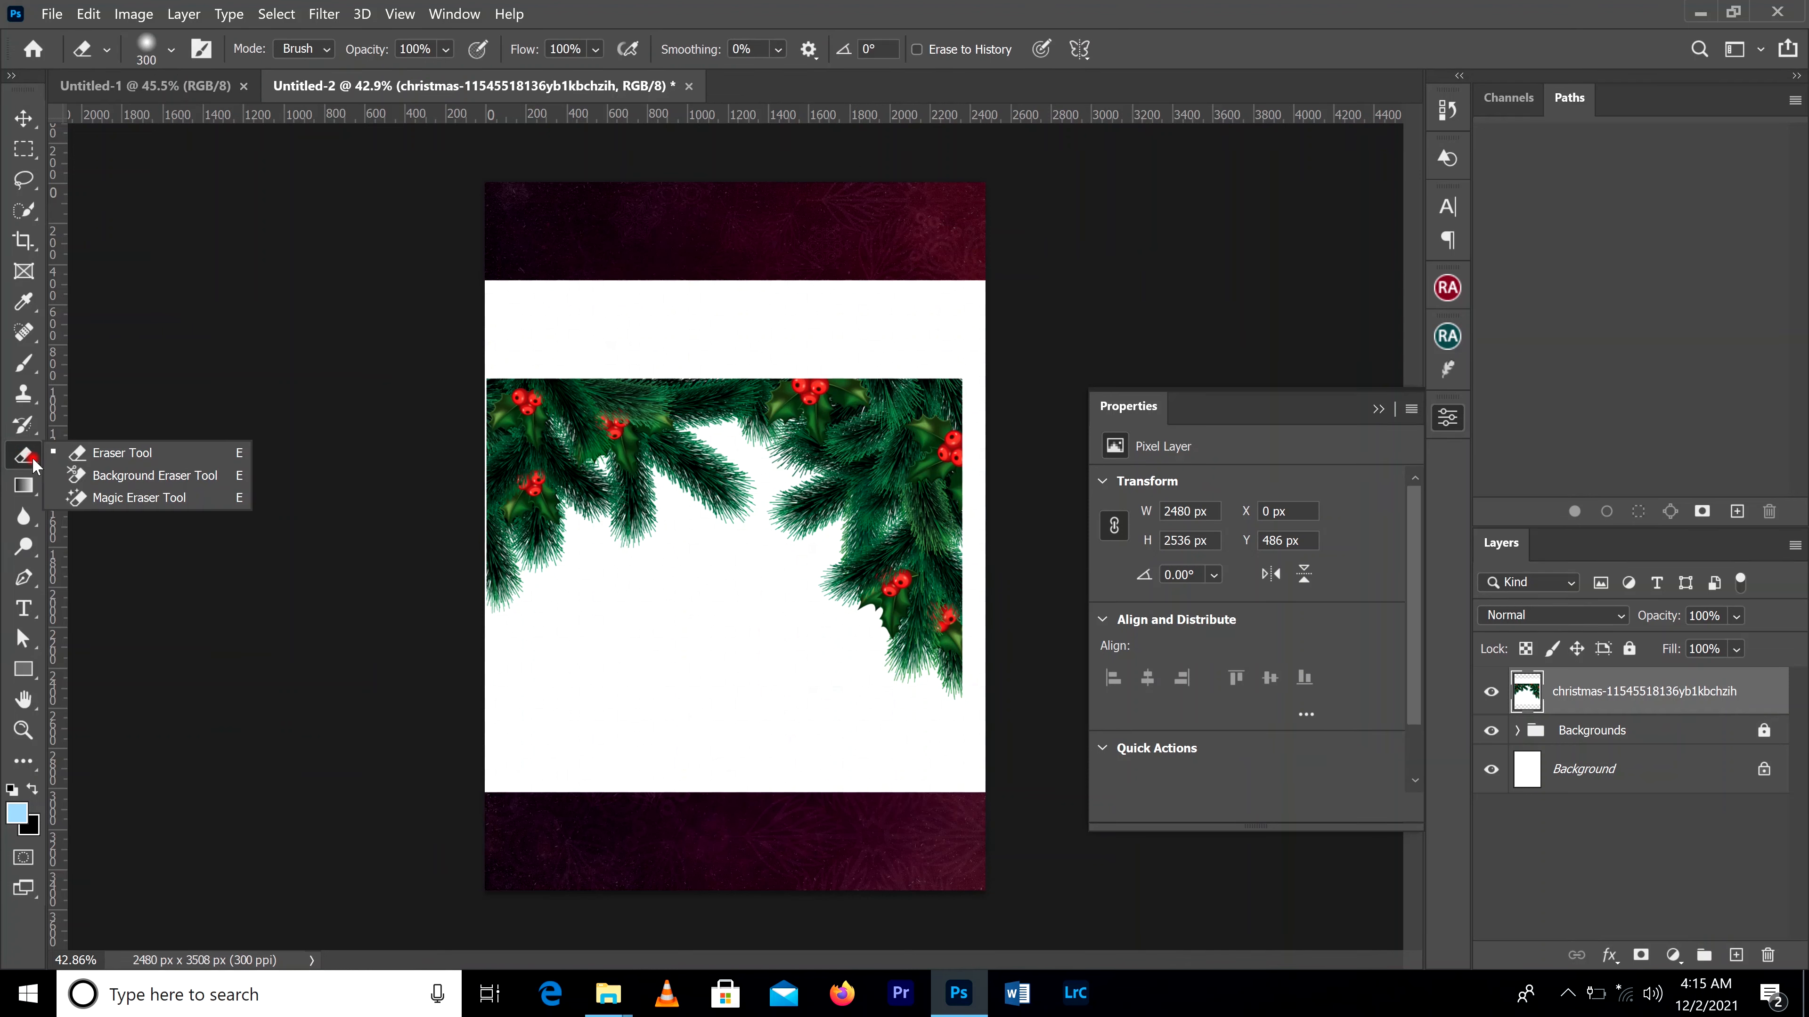
left_click(129, 501)
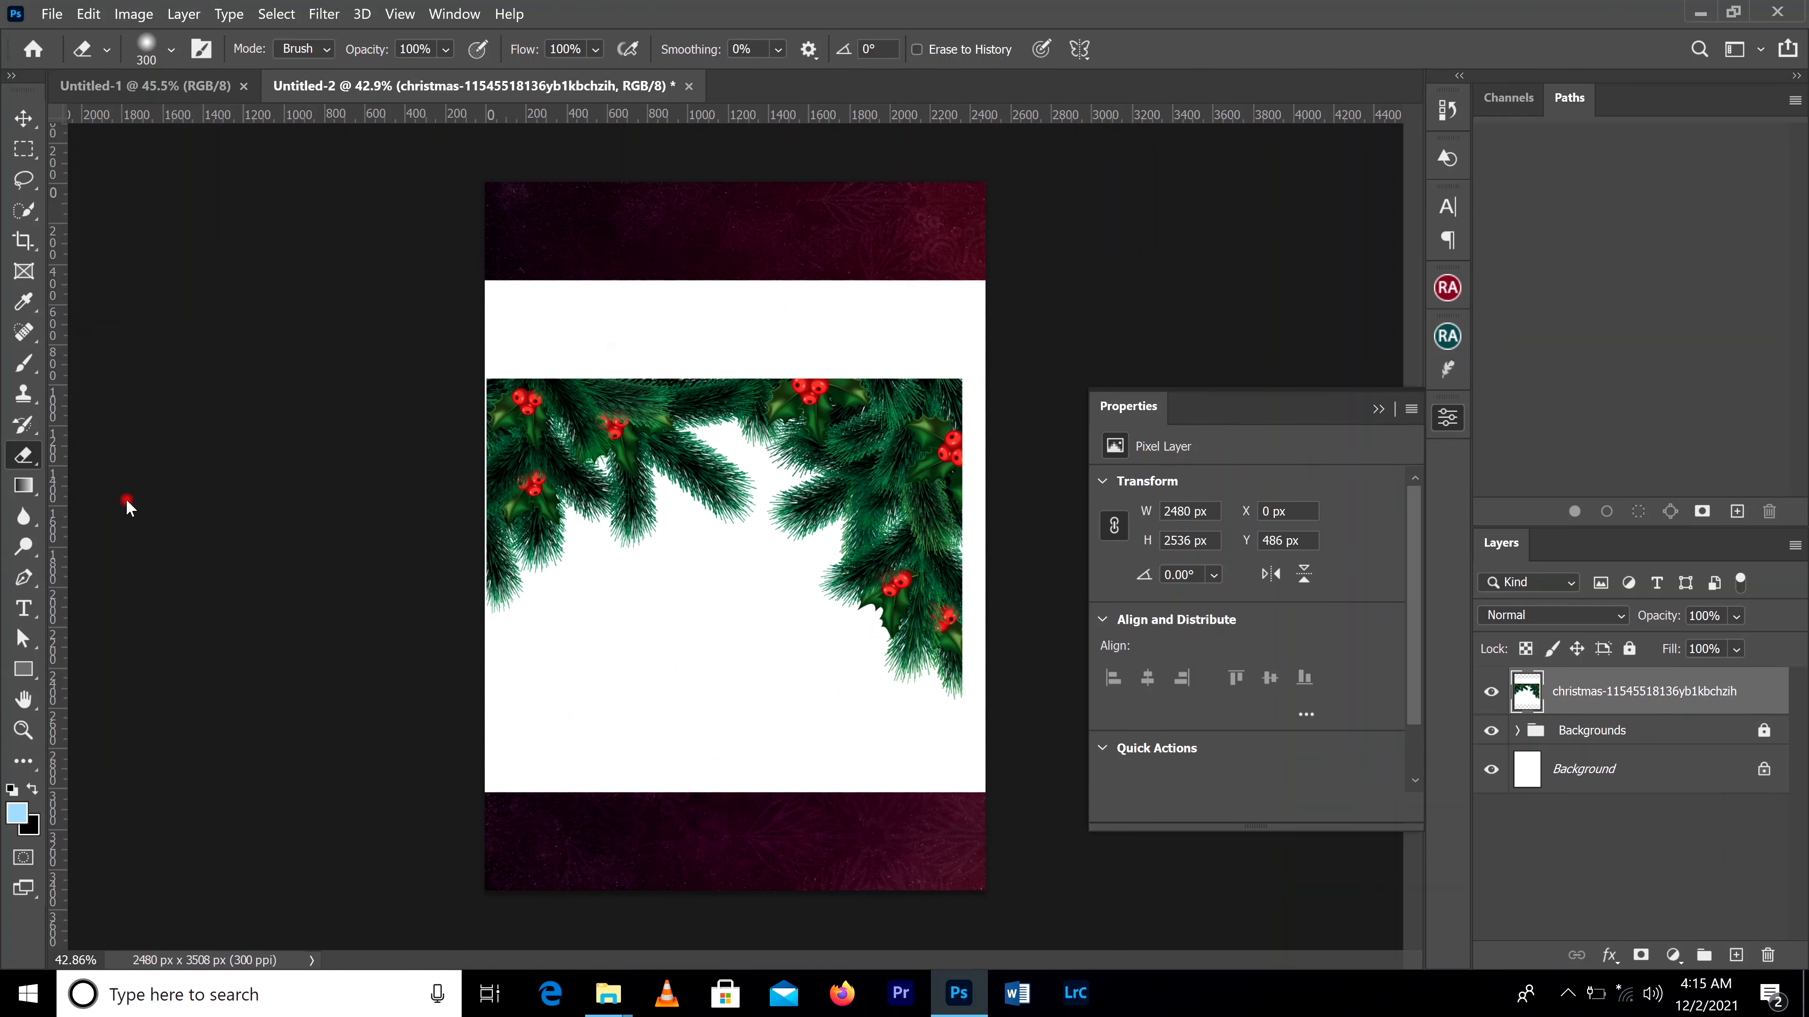
left_click(720, 600)
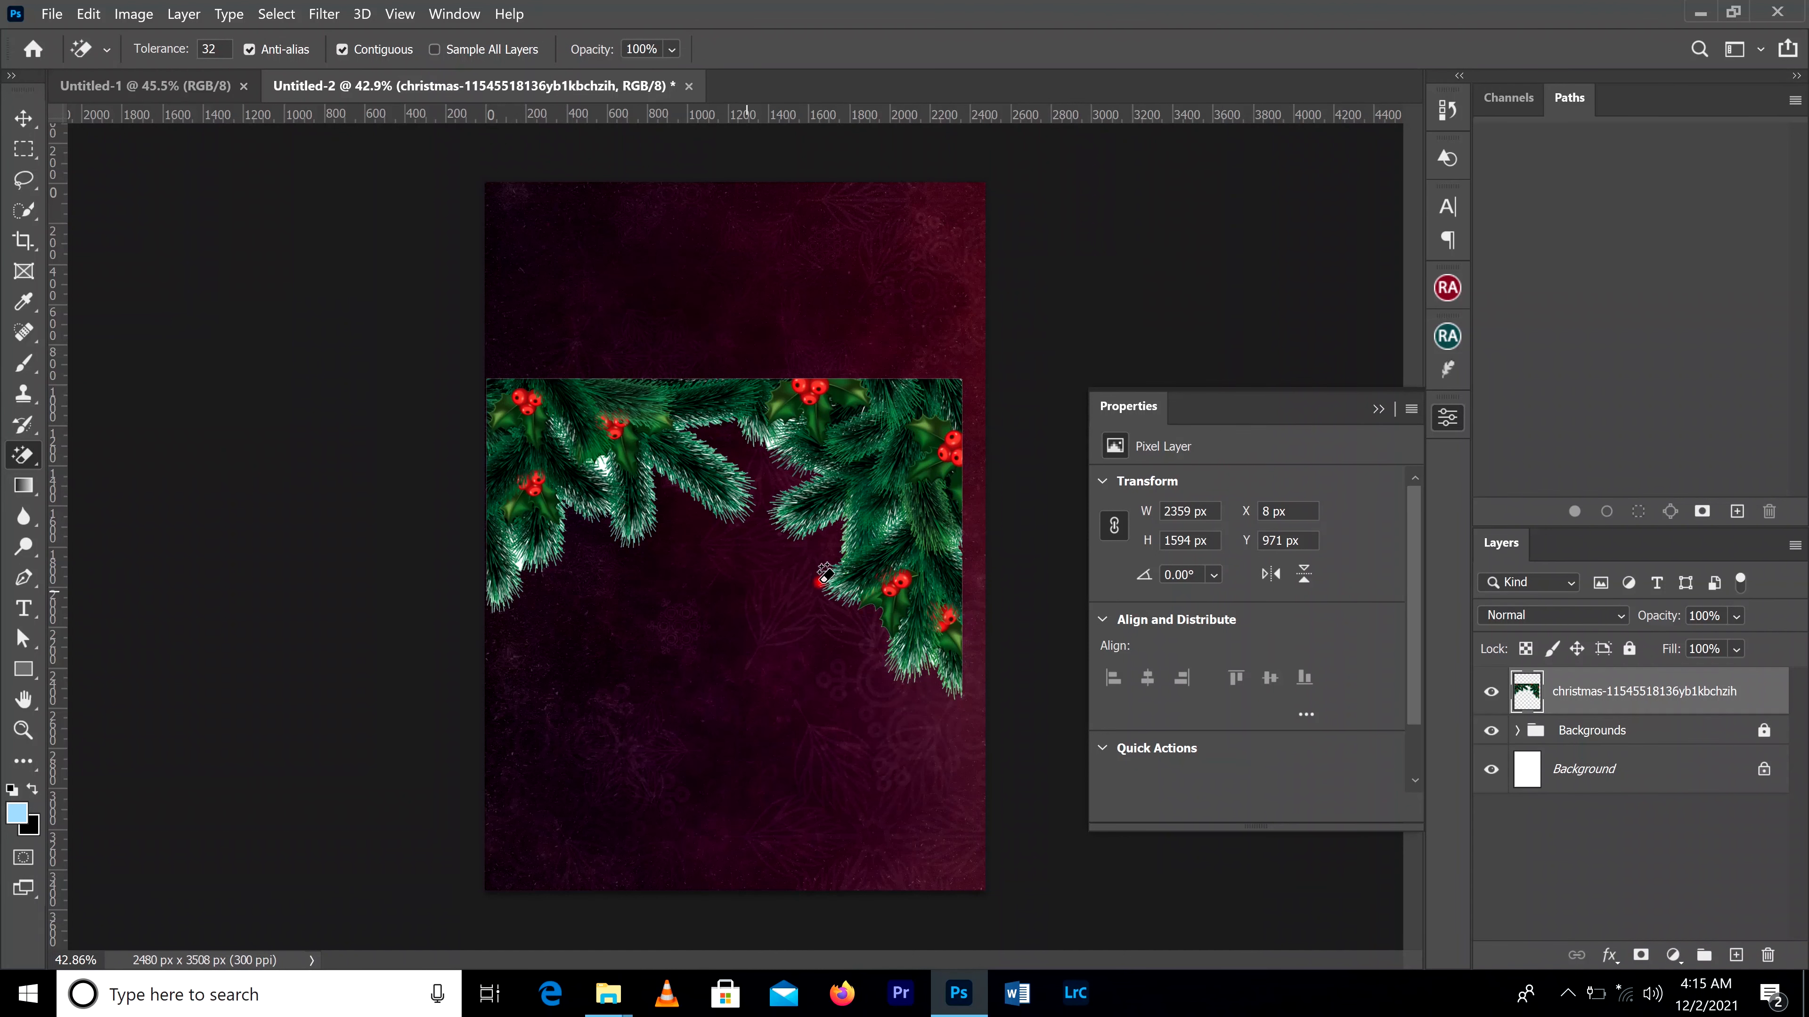
Step: Erase the leftover white patch enclosed between the left pine branches with the Magic Eraser tool
left_click(24, 119)
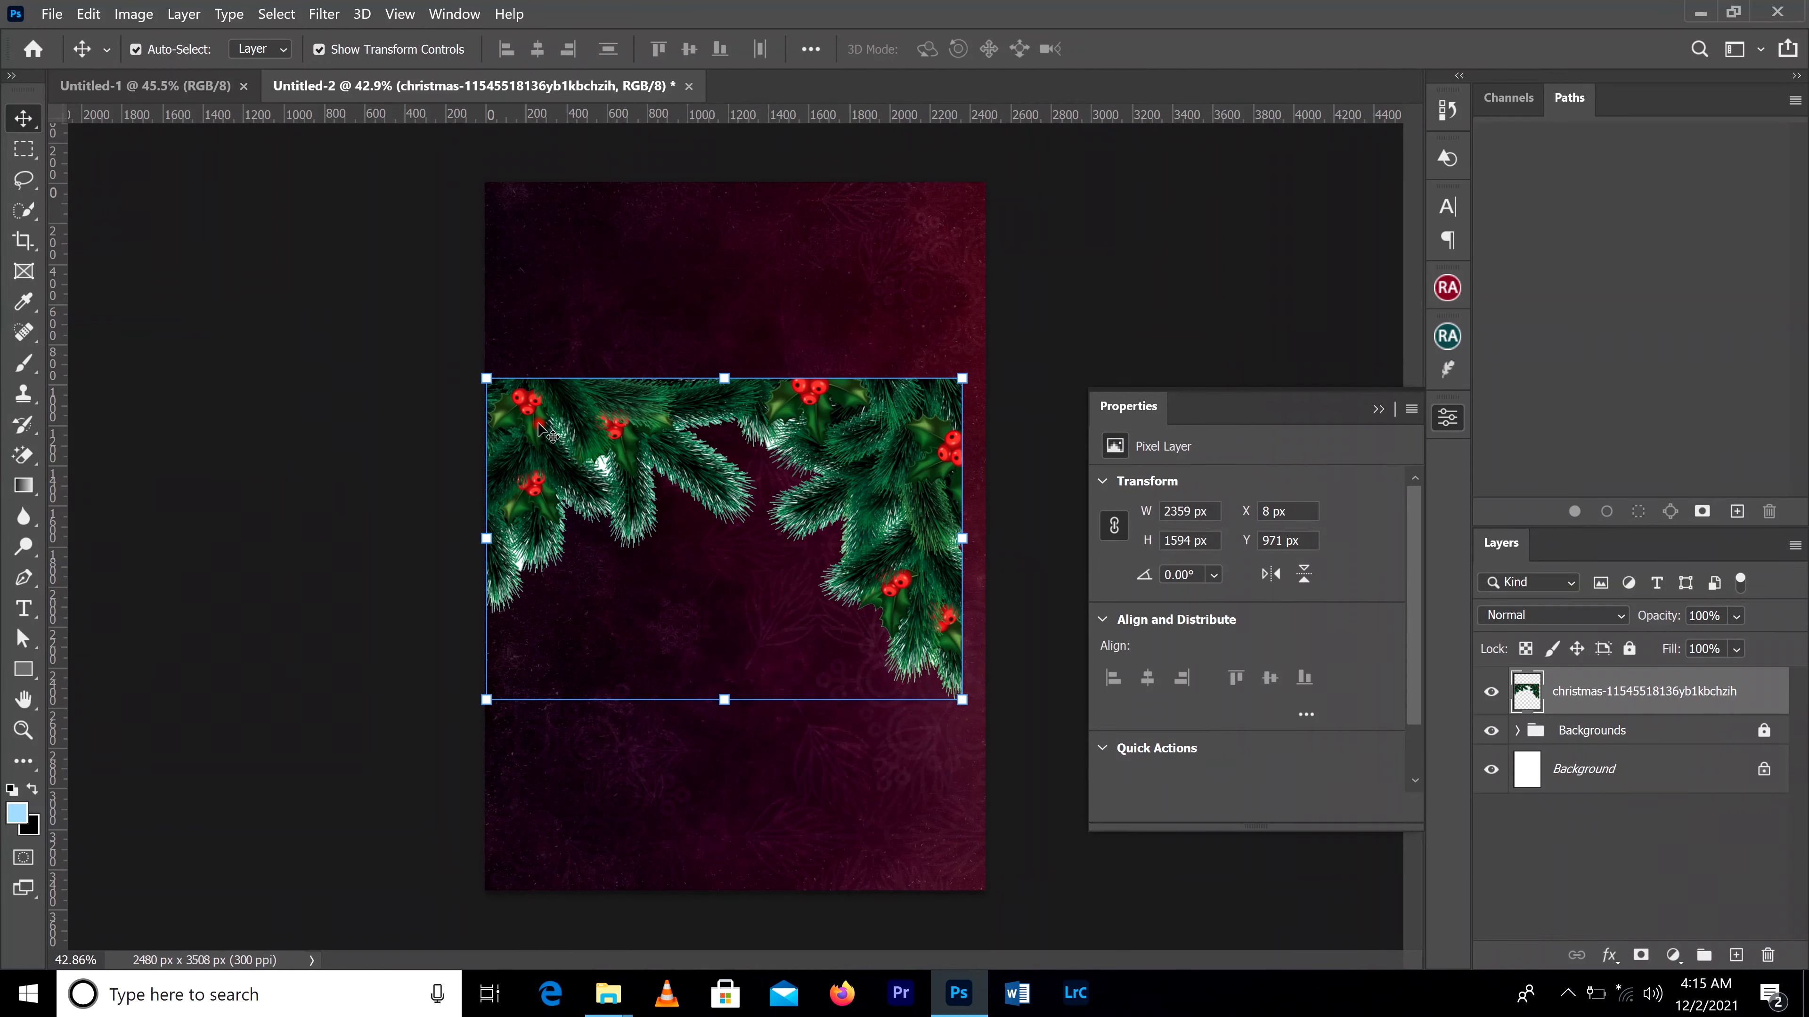
left_click(28, 456)
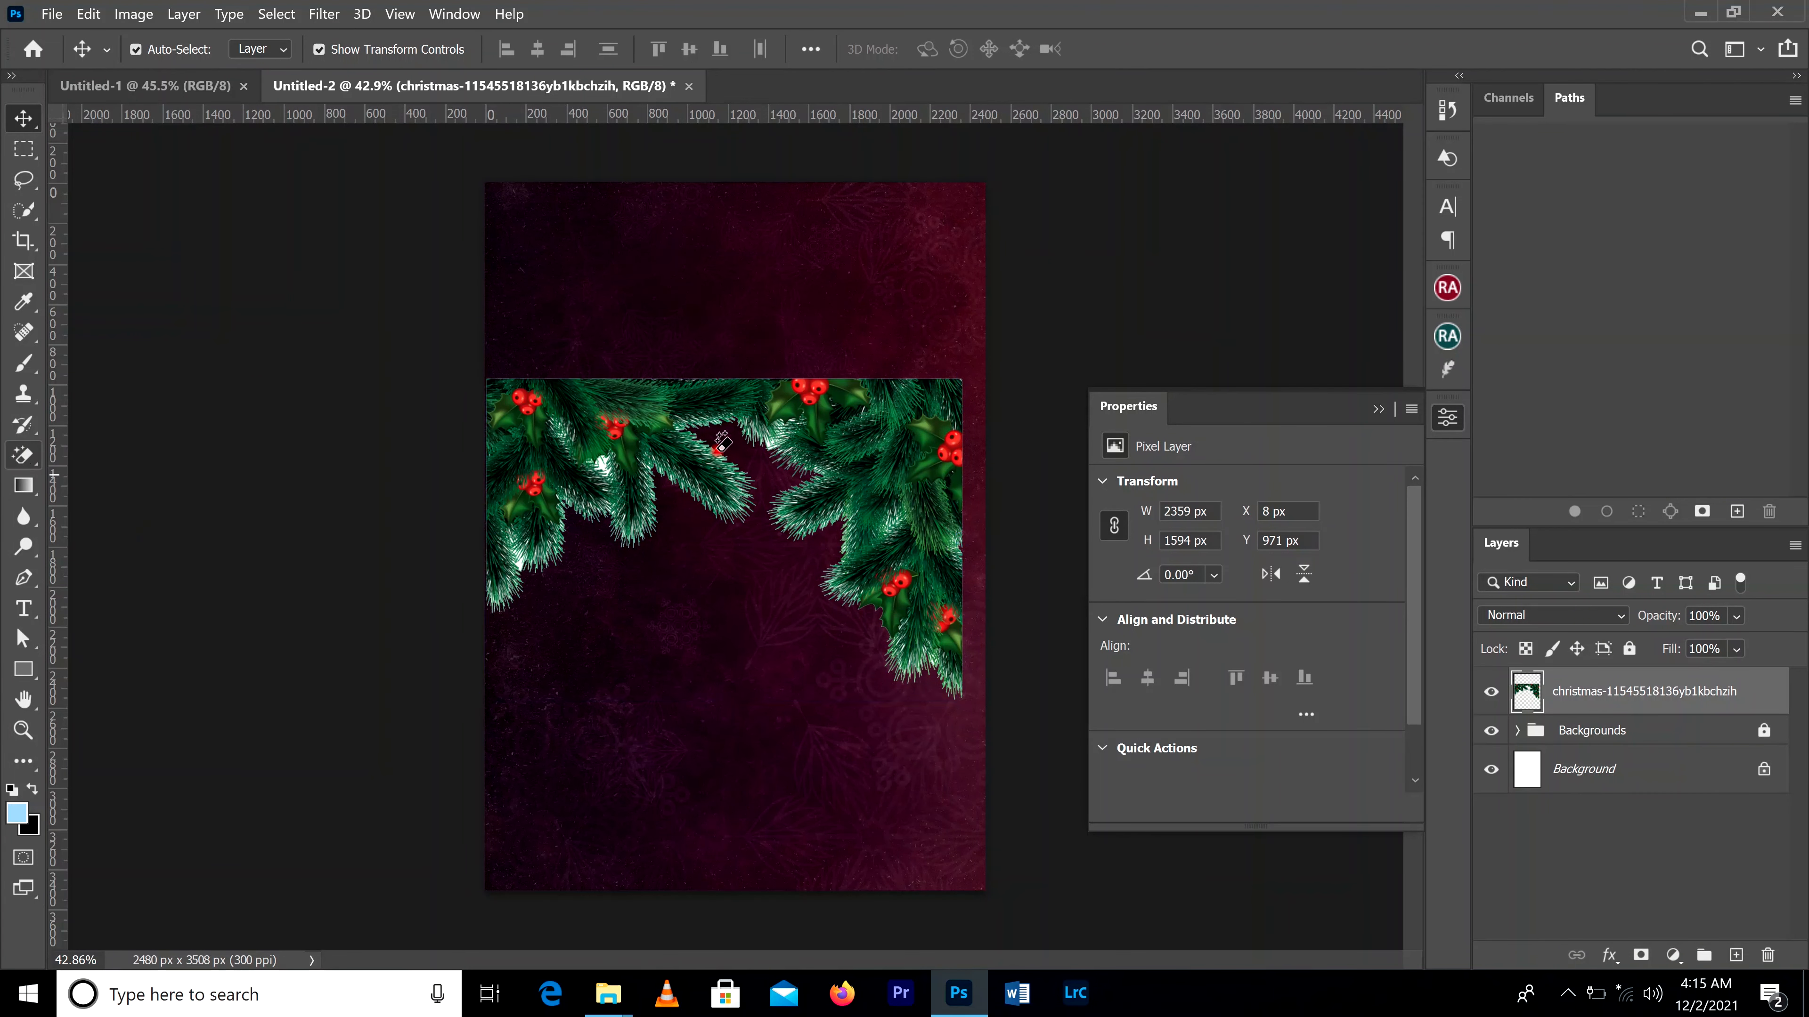
scroll(586, 417, "up", 5)
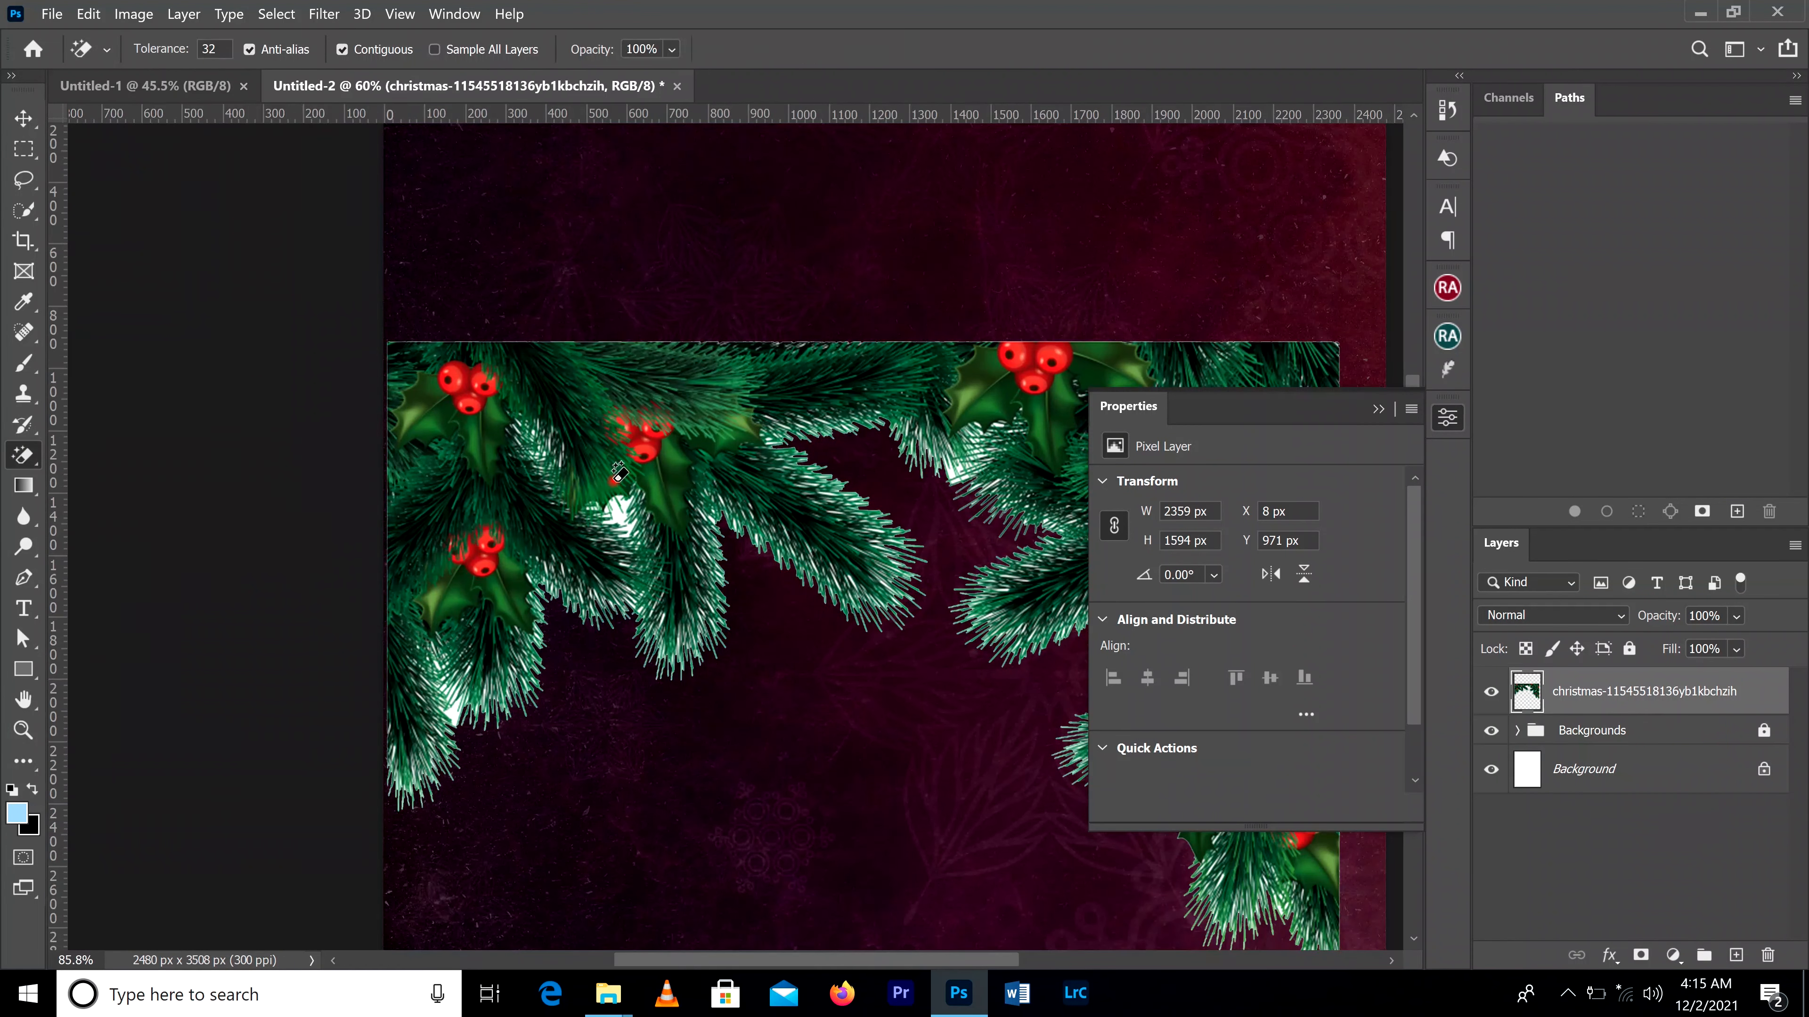
left_click(622, 512)
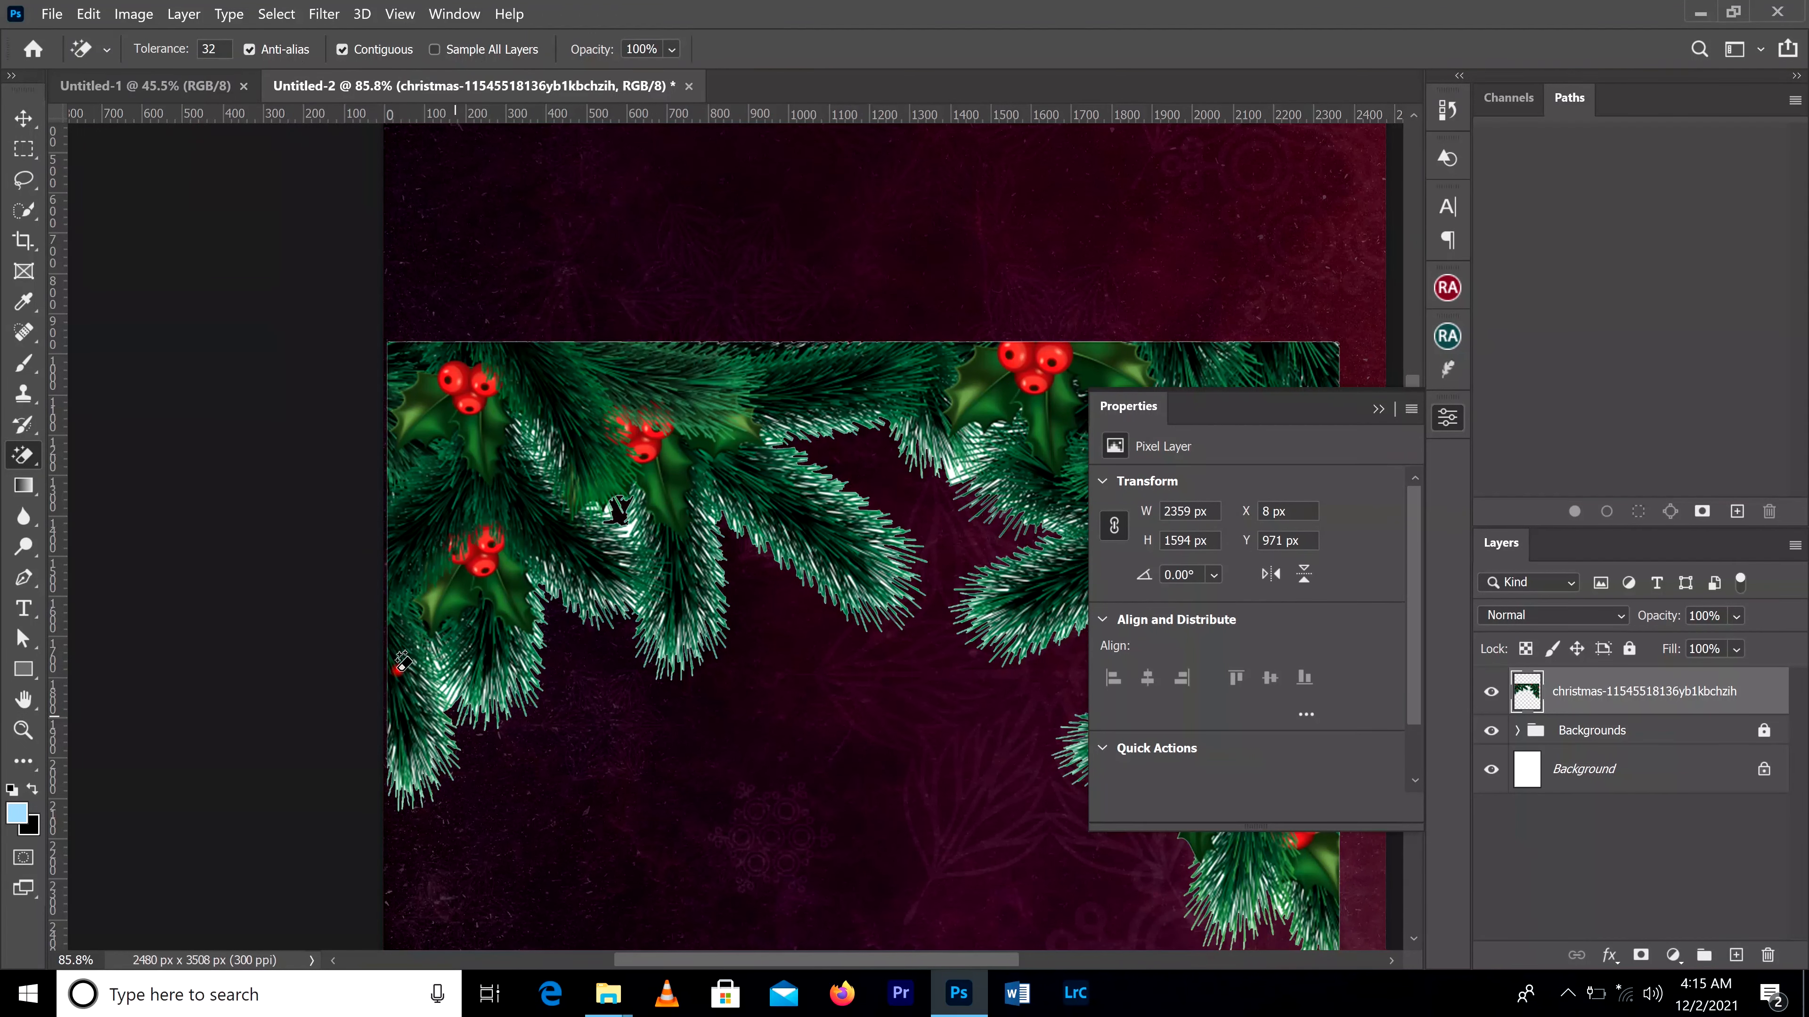
left_click(23, 118)
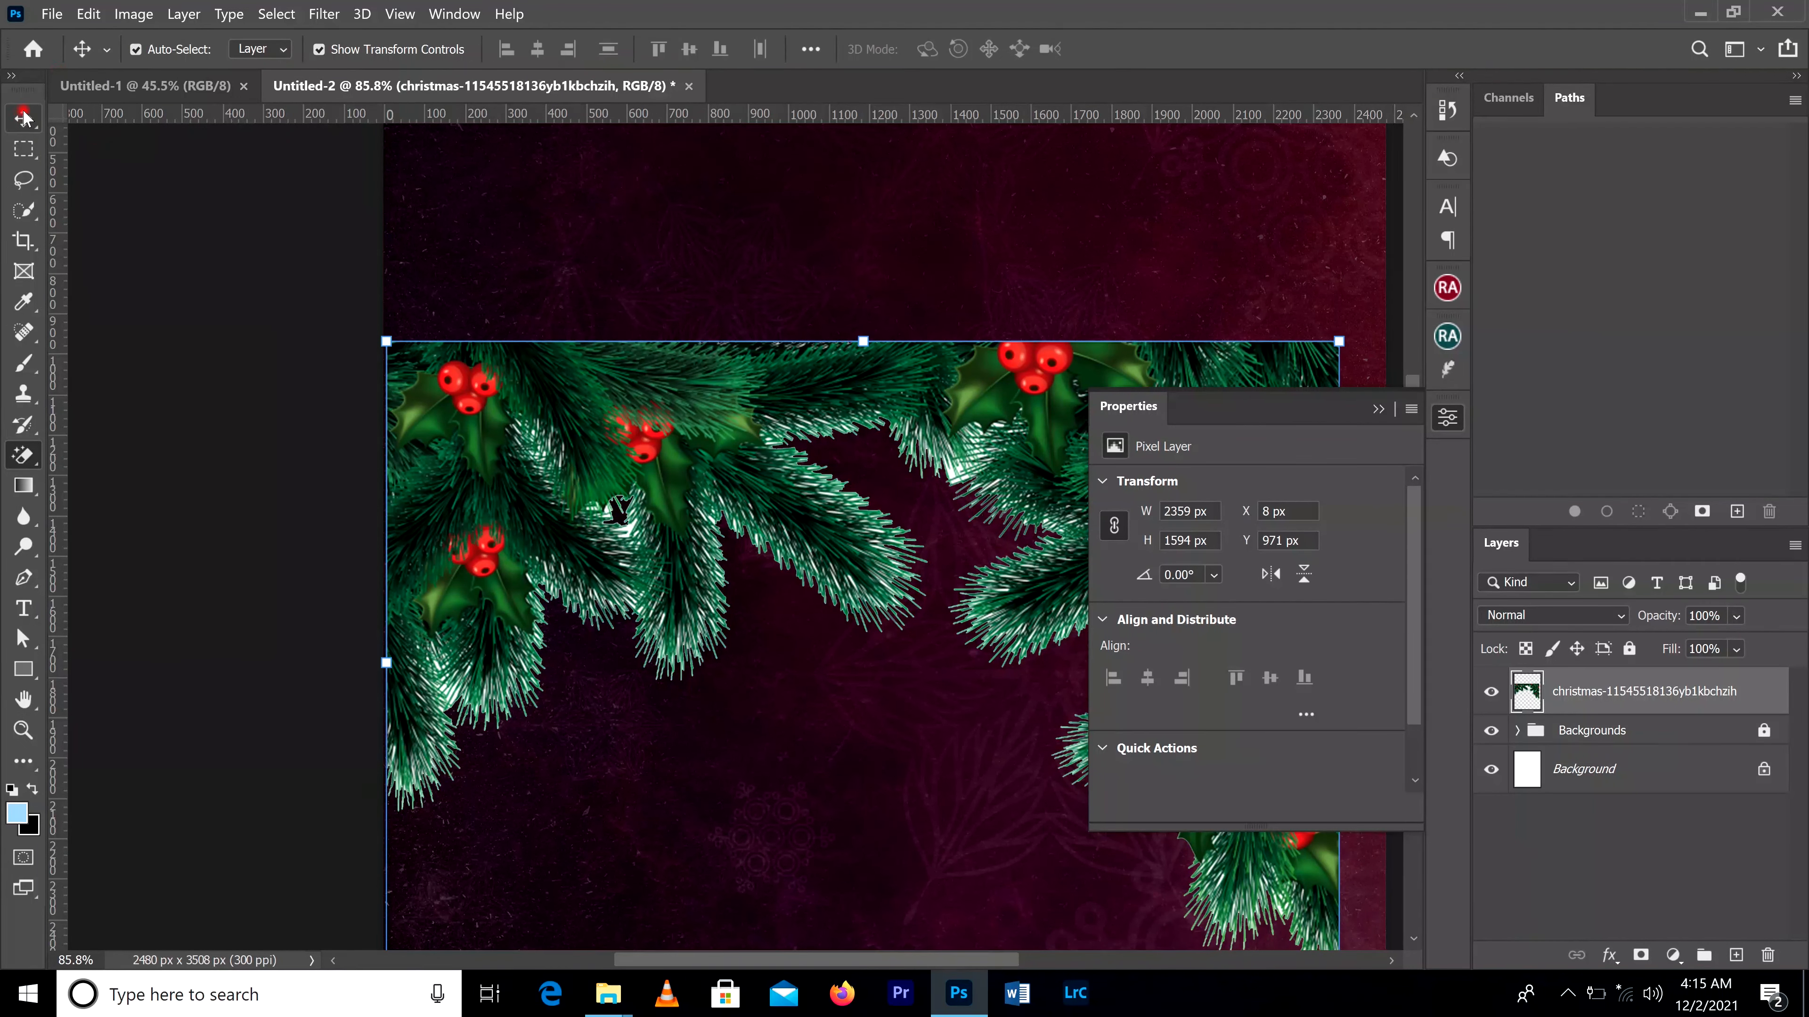
Step: Move the pine branches to the top edge of the flyer and scale them to about 106% to span its full width
left_click(1379, 411)
scroll(1279, 413, "down", 3)
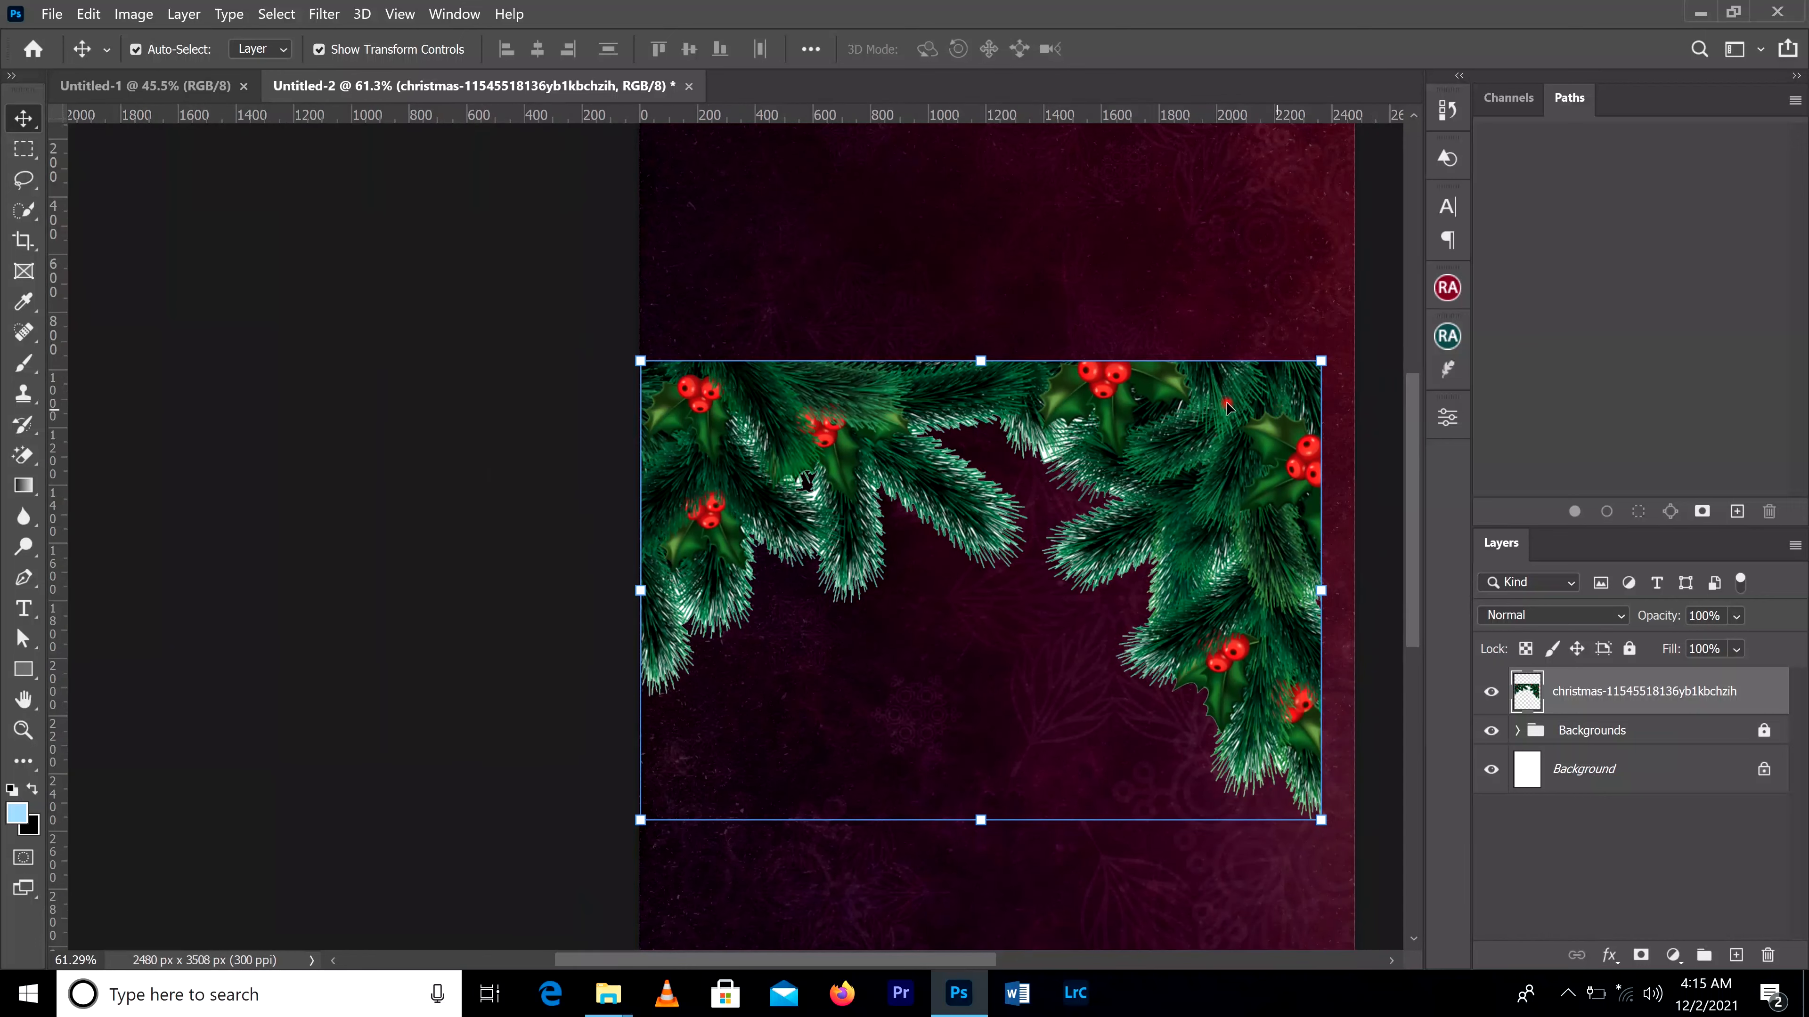
scroll(1226, 406, "down", 2)
left_click_drag(1170, 410, 1155, 185)
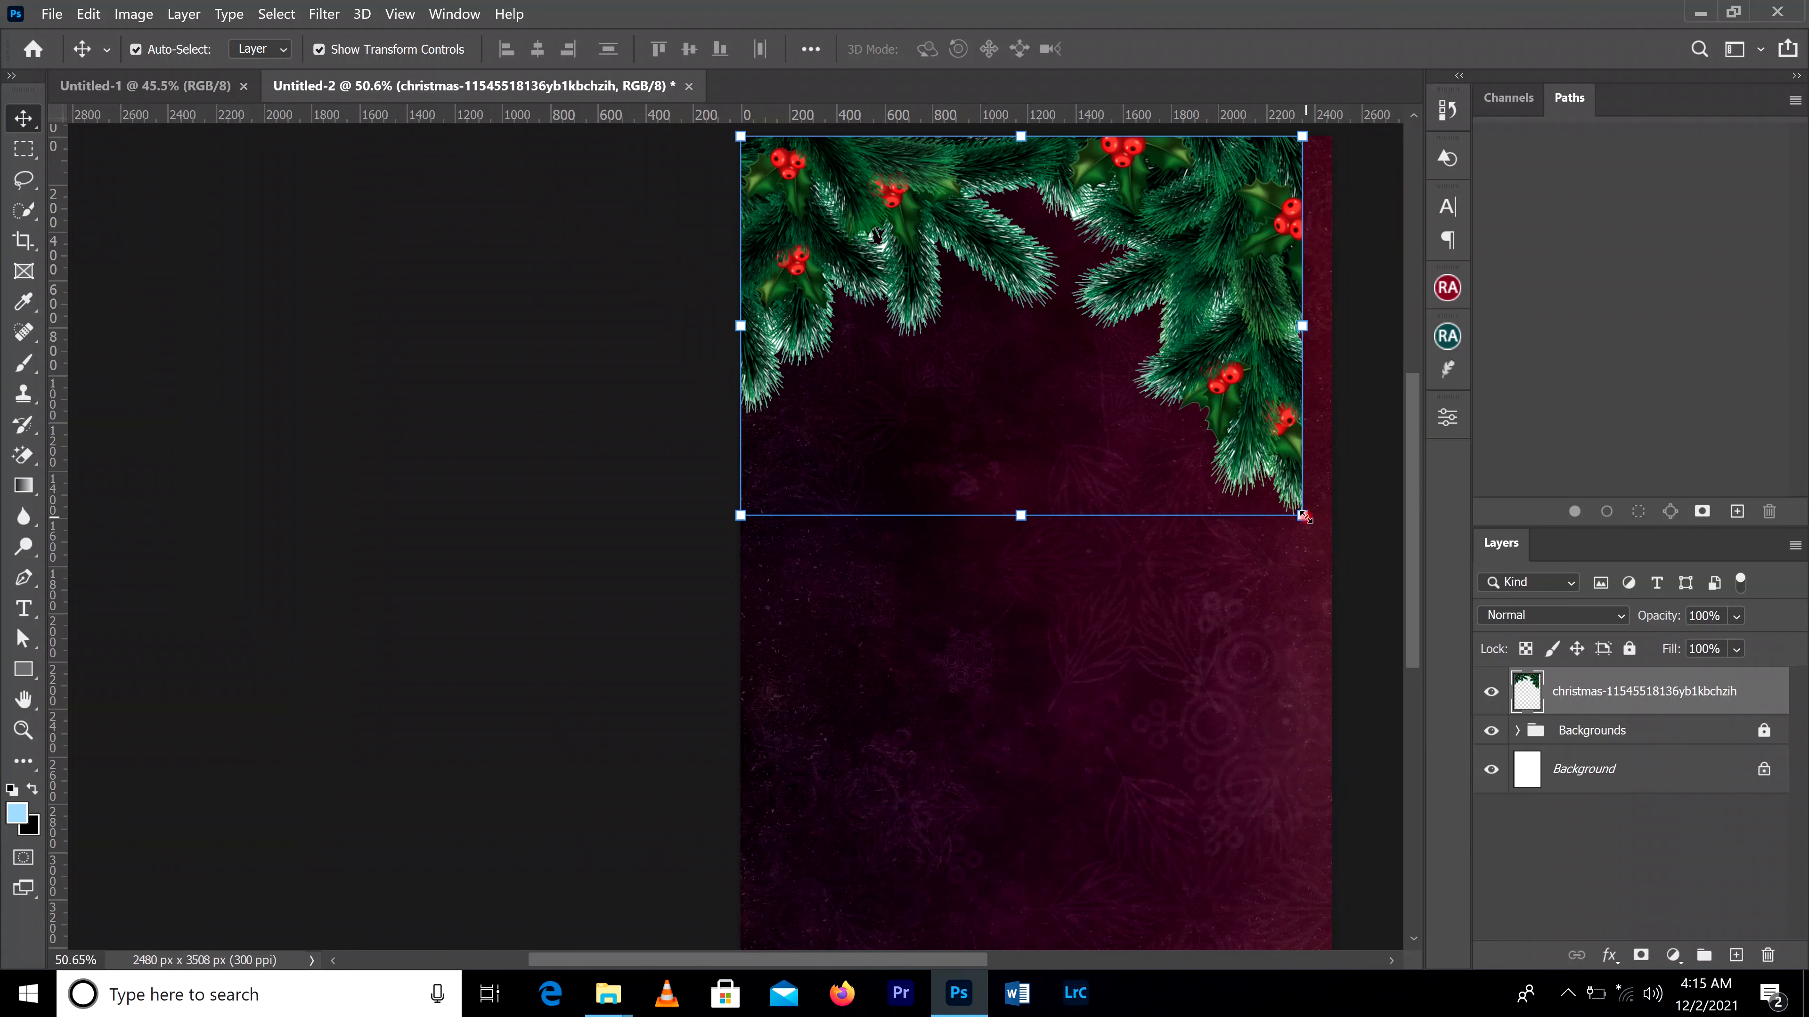
left_click_drag(1302, 515, 1336, 540)
left_click(1168, 50)
Step: Shift the pine branches upward so their upper part extends beyond the flyer's top edge
scroll(958, 250, "down", 2)
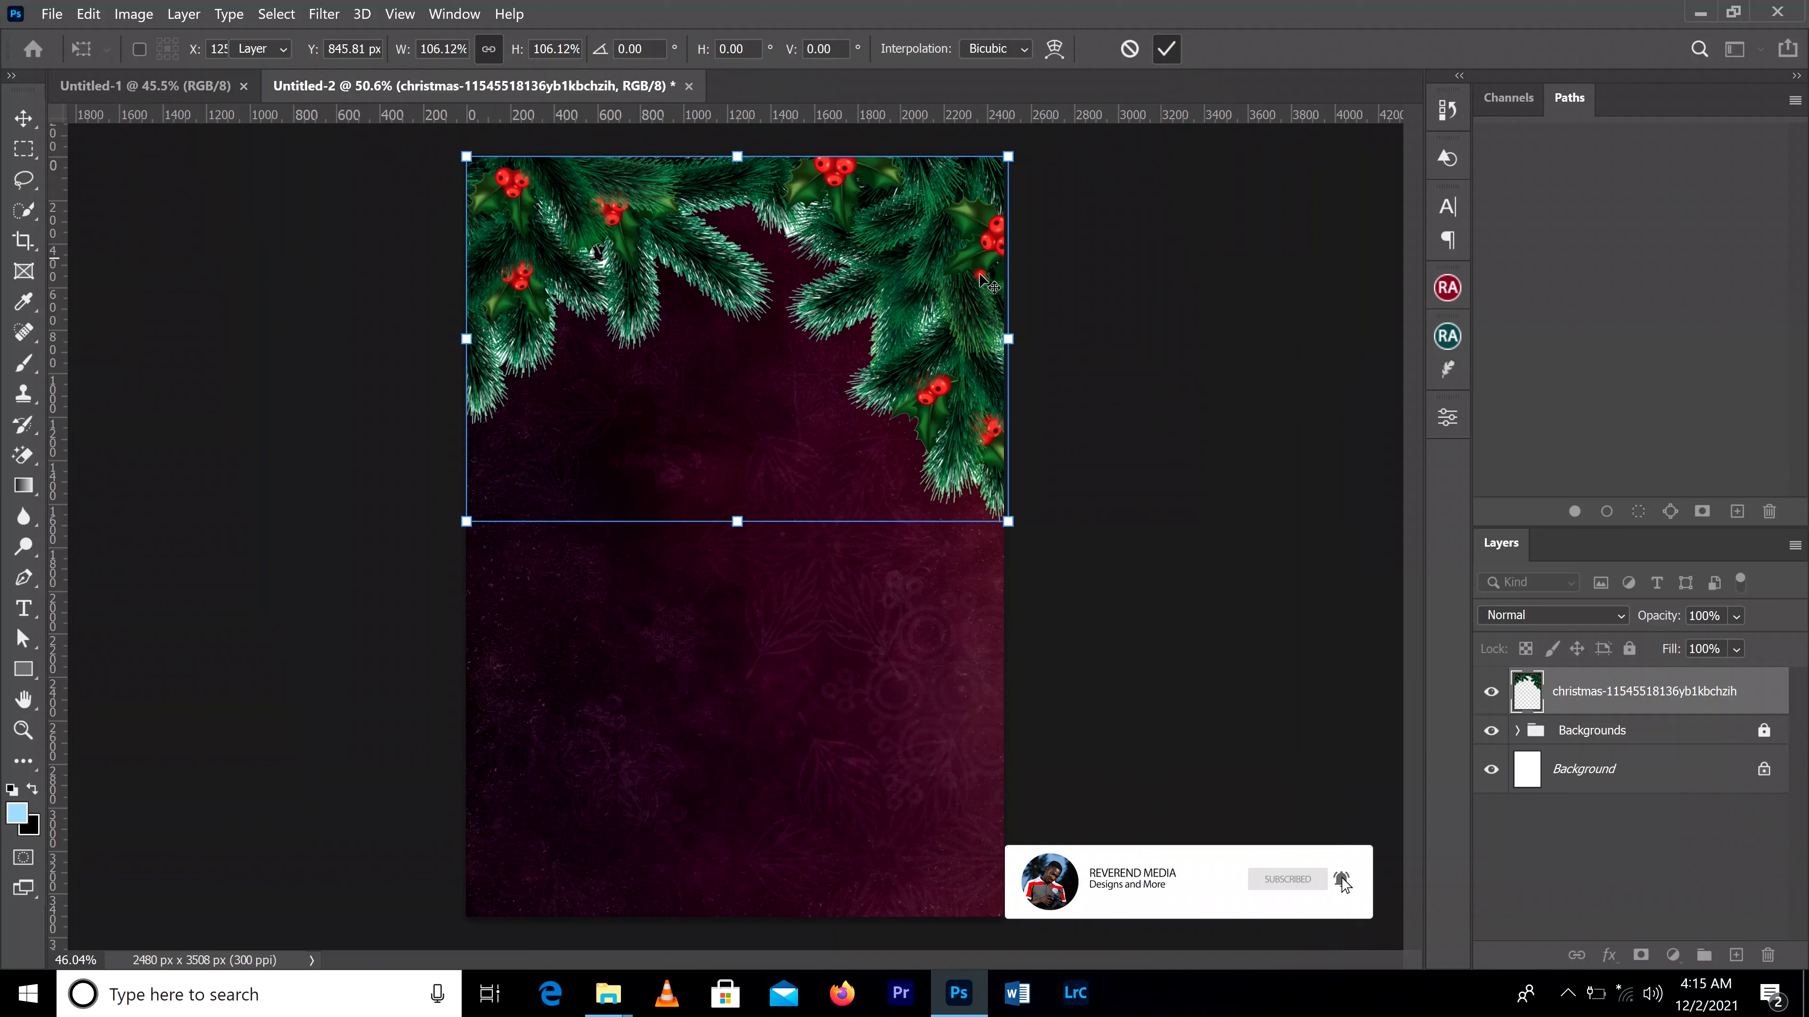
mouse_move(895, 267)
left_mouse_down()
mouse_move(892, 200)
mouse_move(907, 266)
left_mouse_up()
left_click(1226, 325)
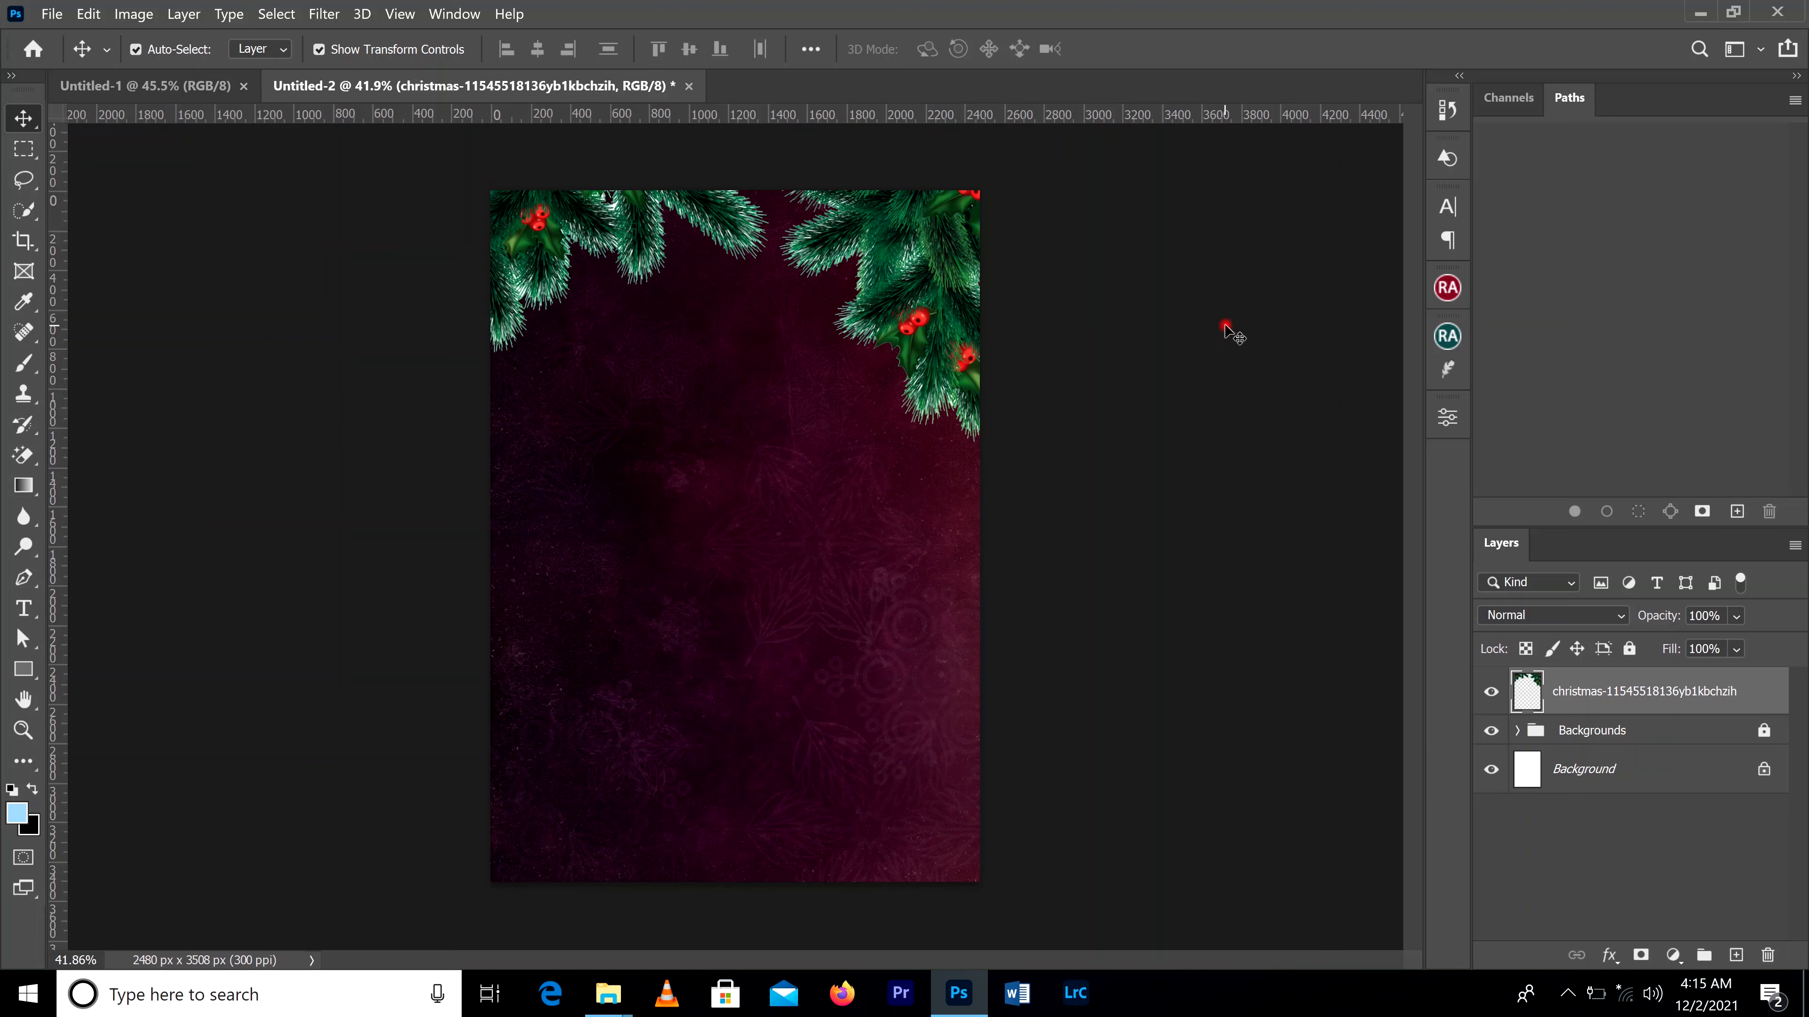
Step: Put the christmas pine branch layer into the locked Backgrounds group and clear the layer selection
left_click(854, 276)
left_click(1598, 703)
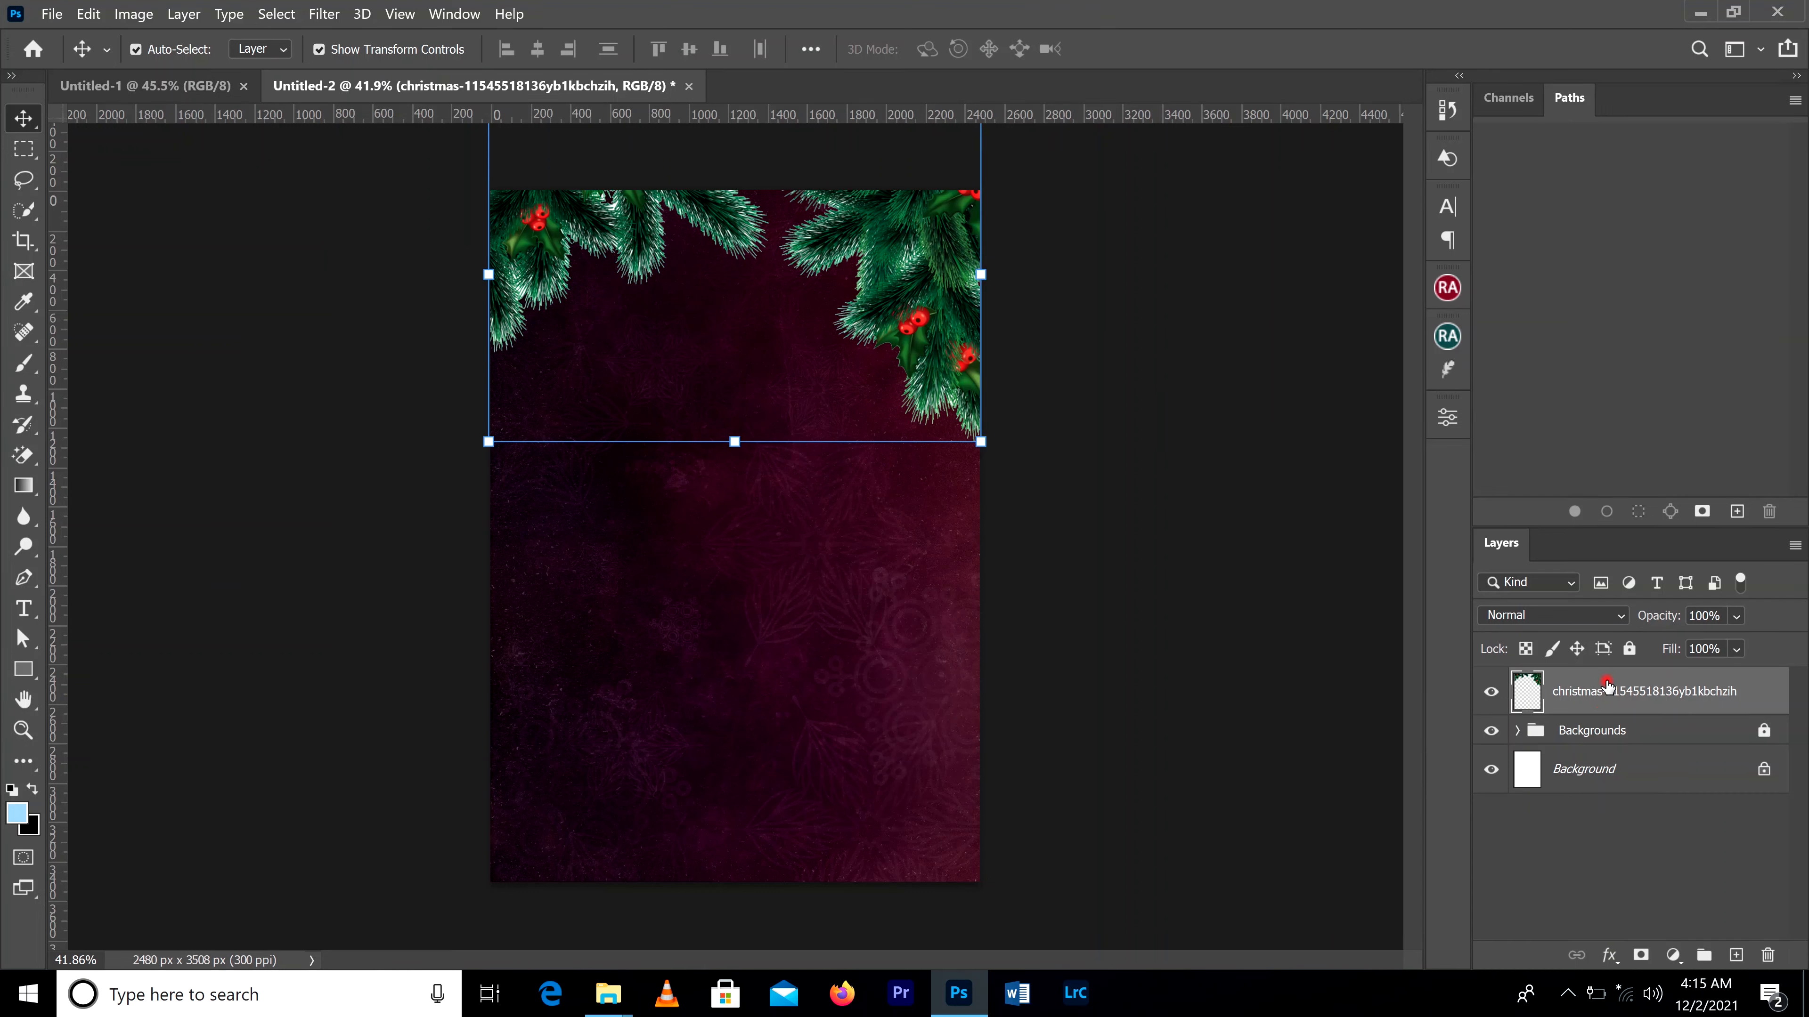
left_click_drag(1608, 704, 1595, 734)
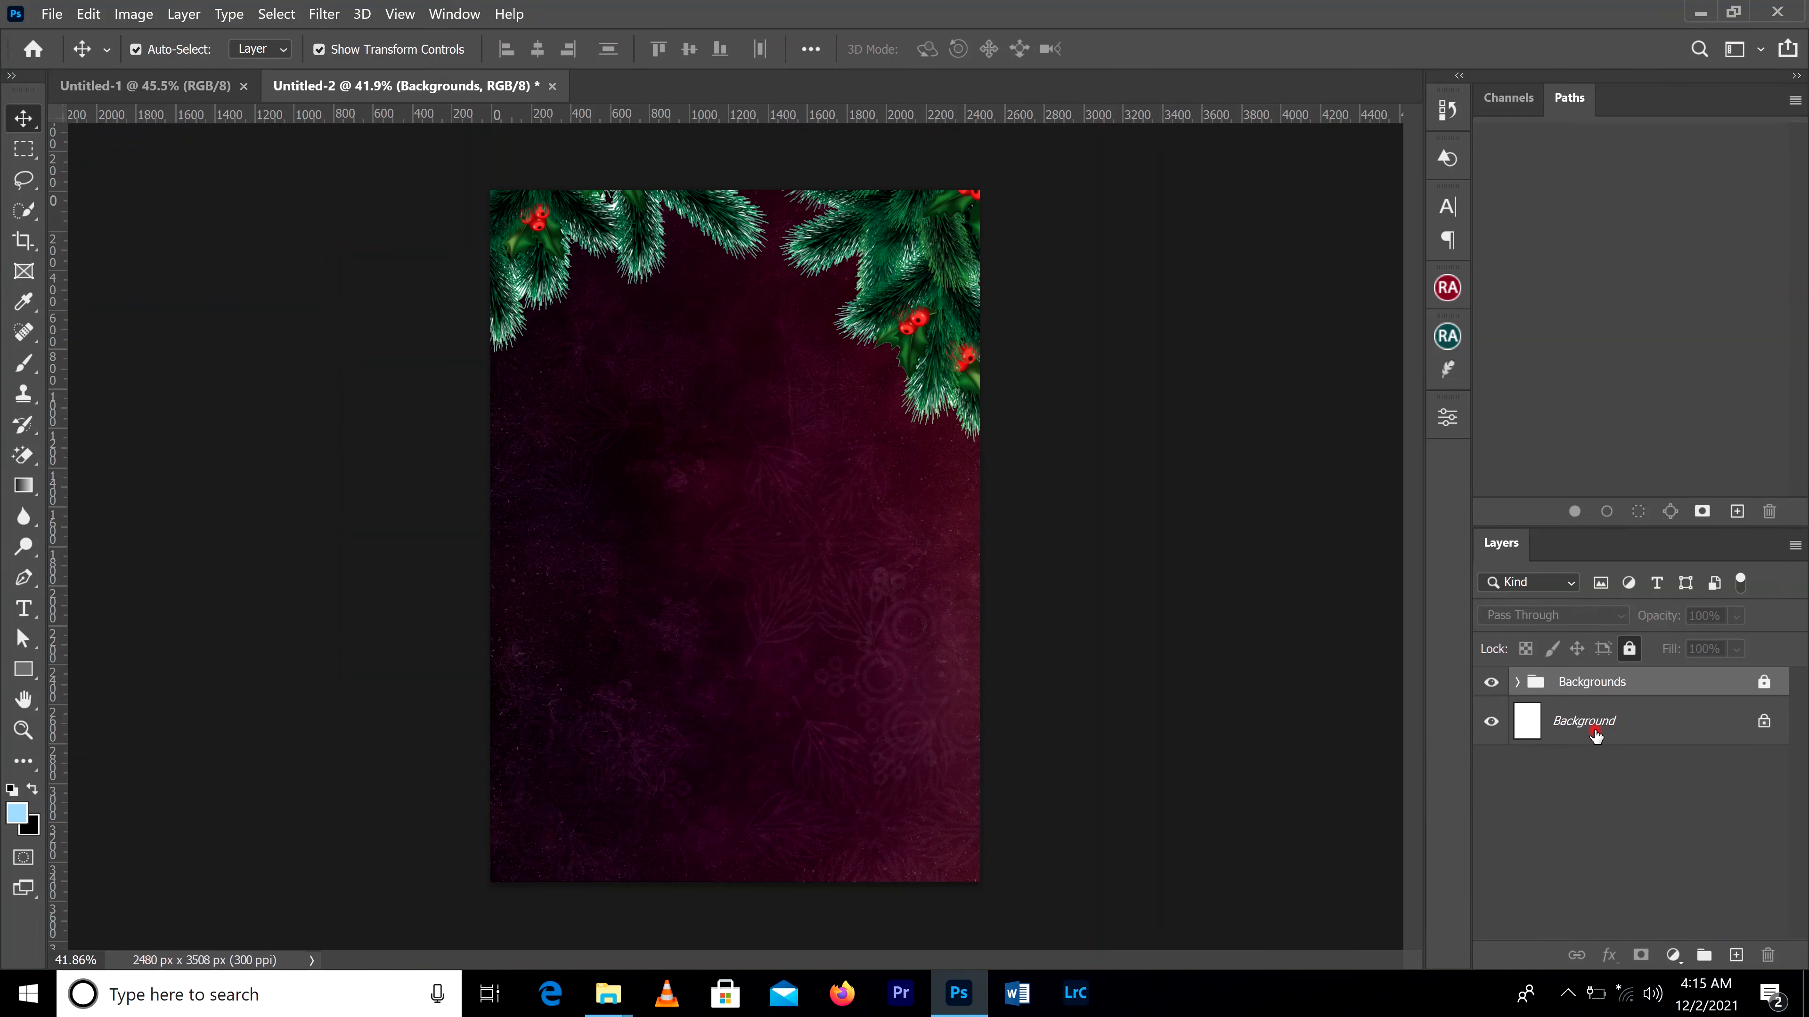
left_click_drag(1077, 249, 699, 297)
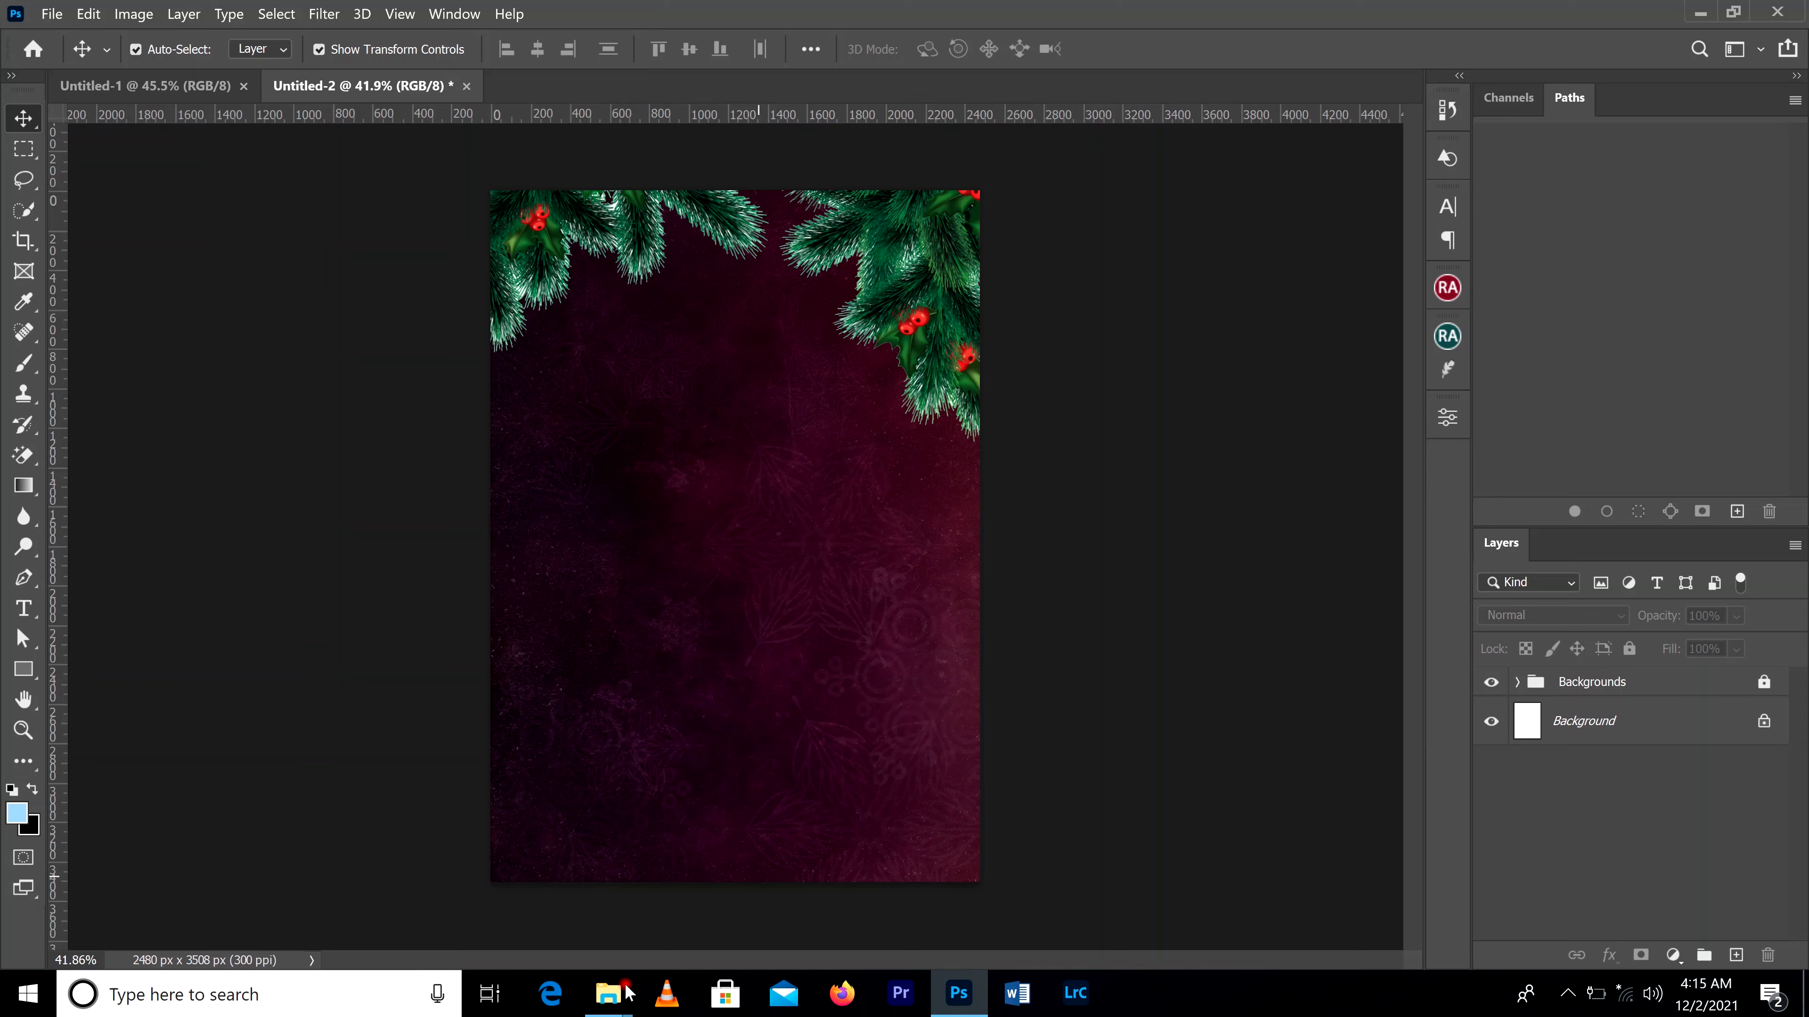
Step: Switch to File Explorer, open the logo folder in Carols night, and place assemblies-of-god-logo-png-.png at full size in the flyer's center
mouse_move(620, 991)
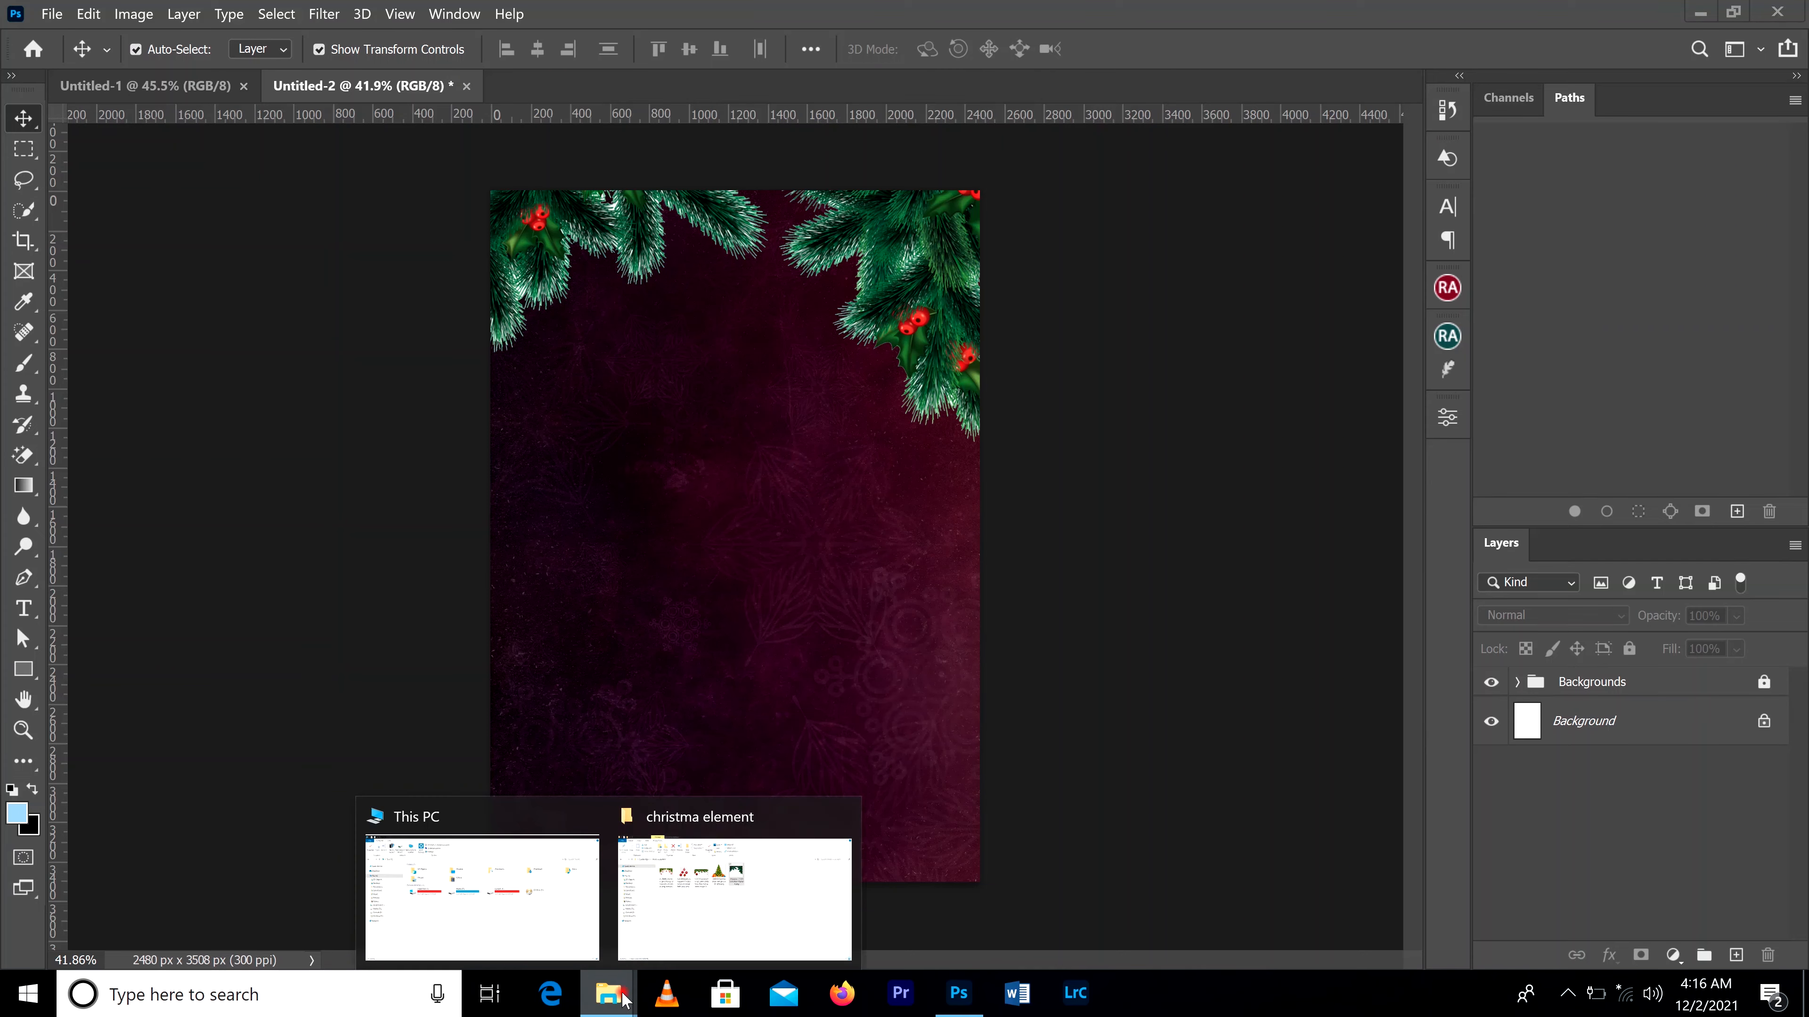
left_click(718, 873)
left_click(17, 184)
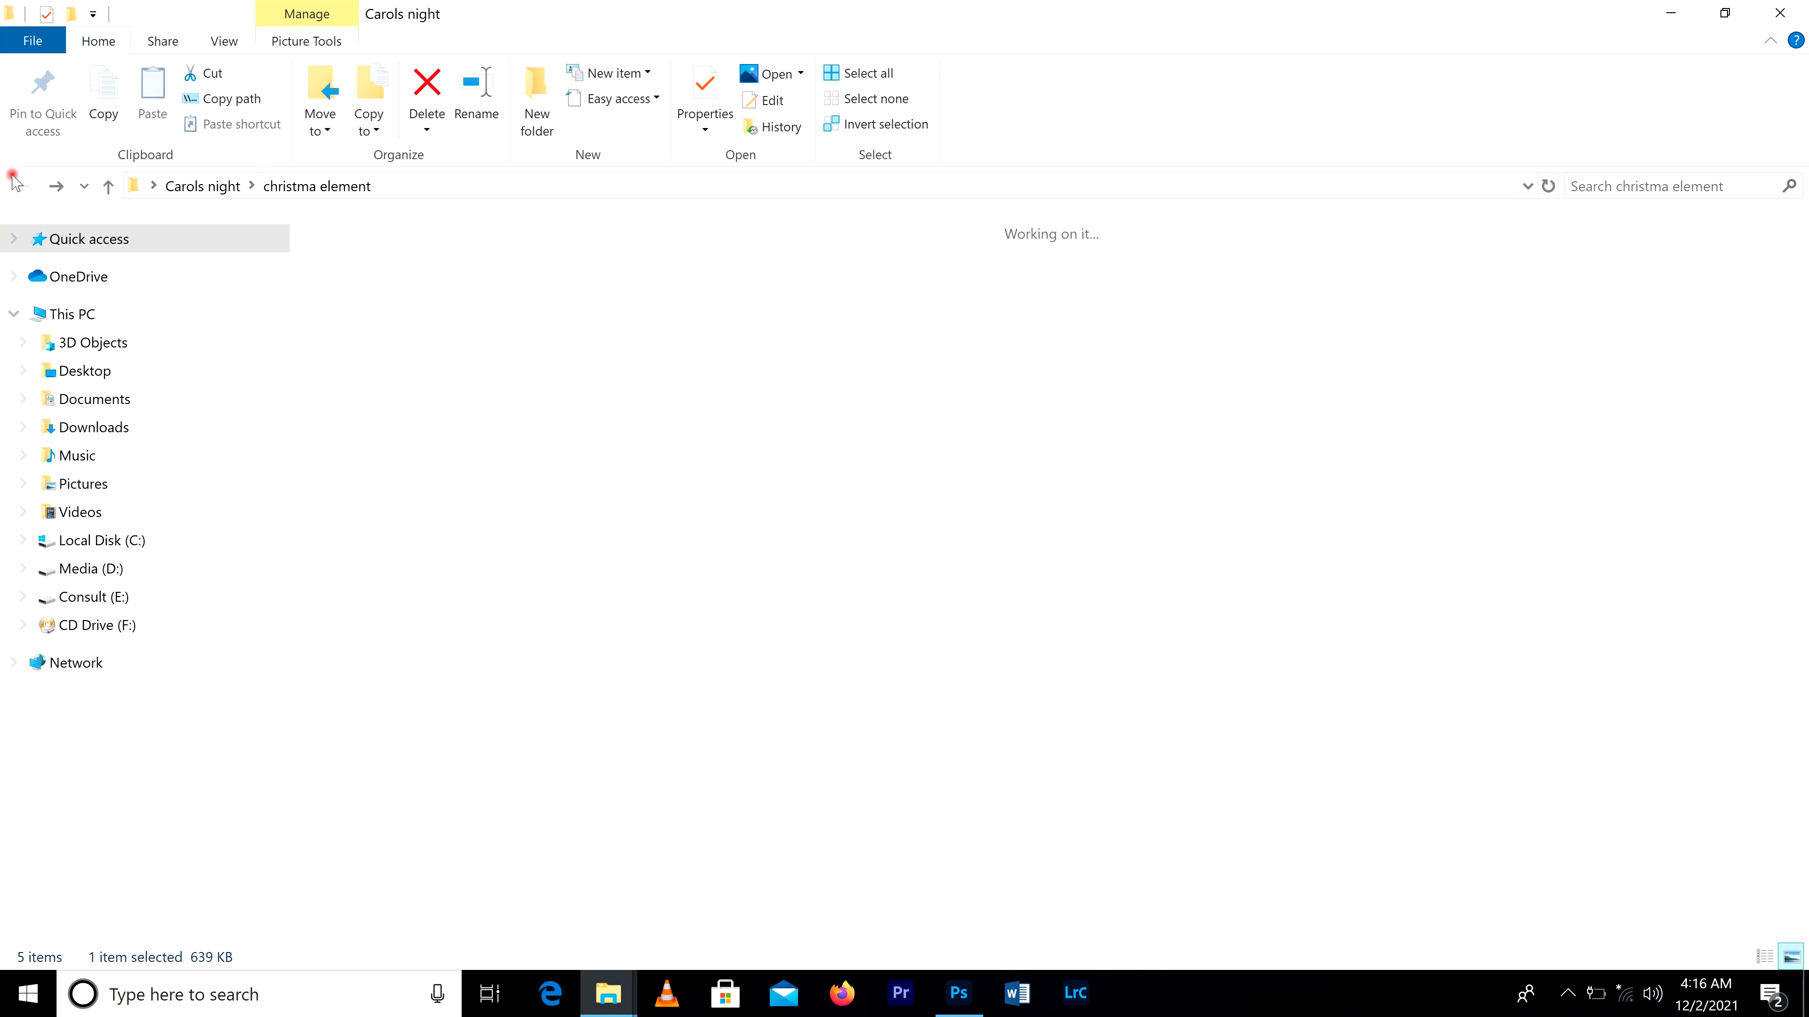
left_click(1057, 306)
double_click(1057, 306)
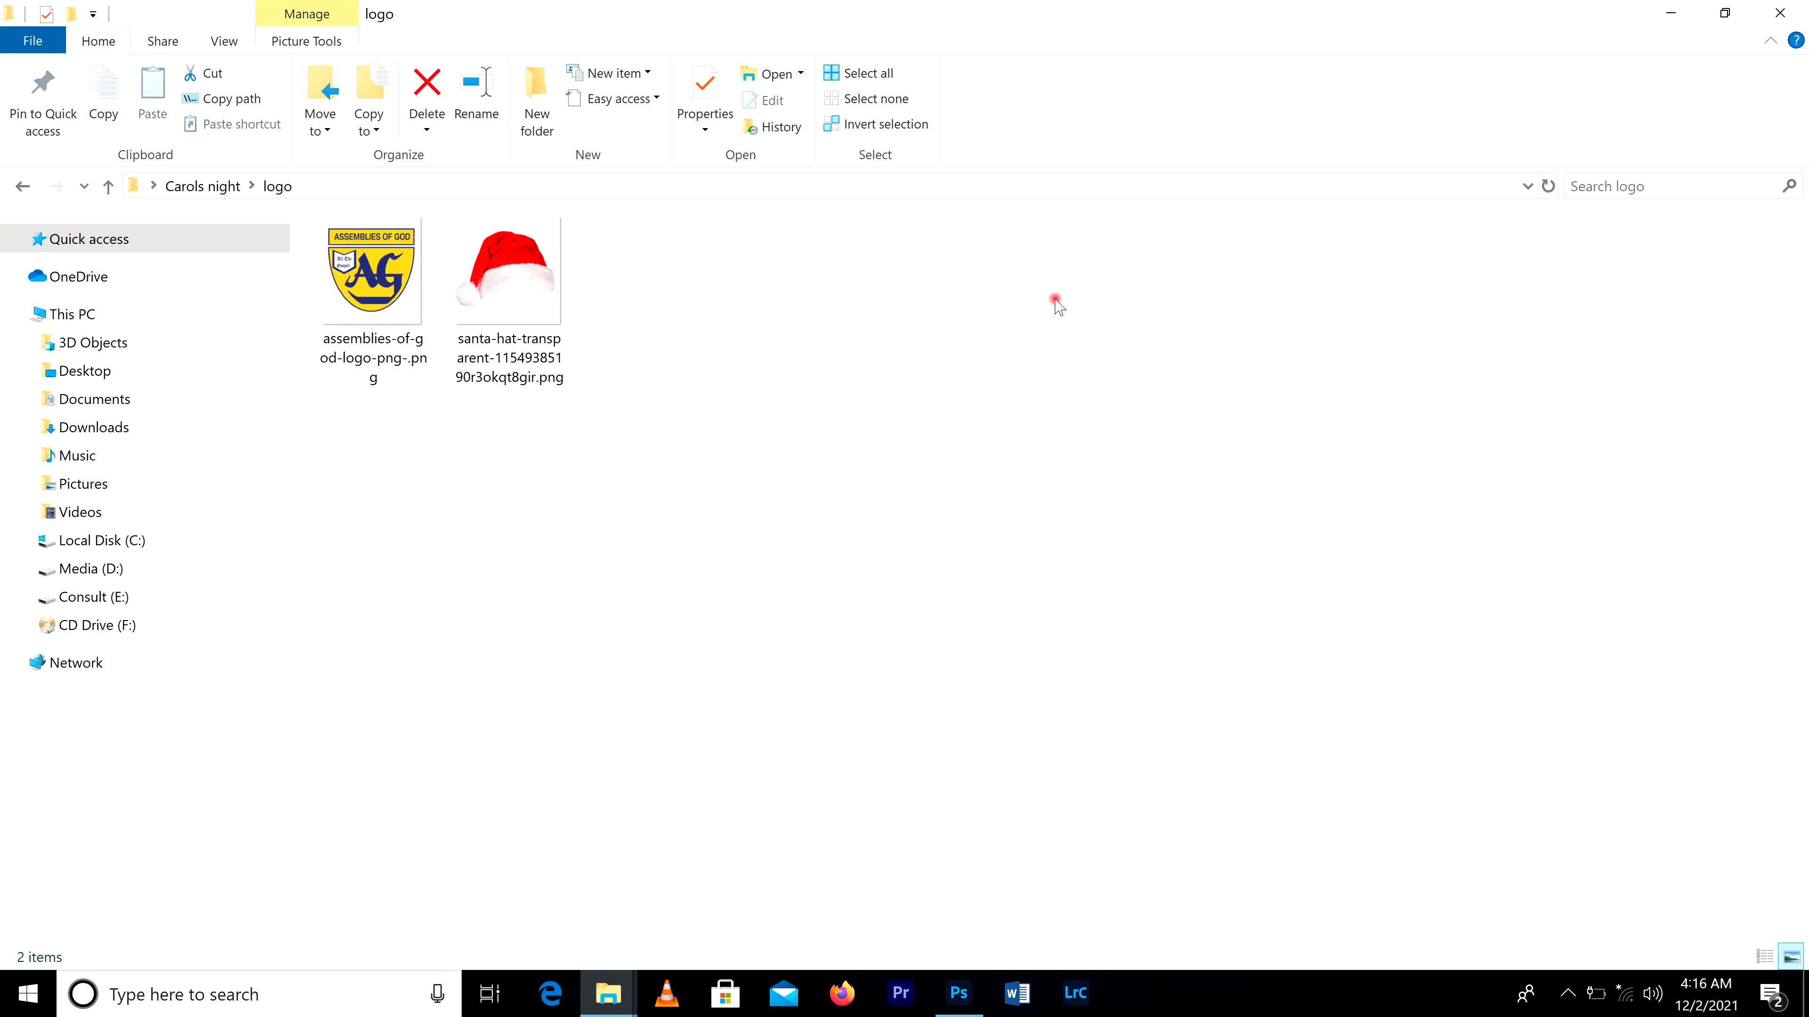
left_click_drag(374, 285, 892, 756)
left_click_drag(727, 427, 726, 426)
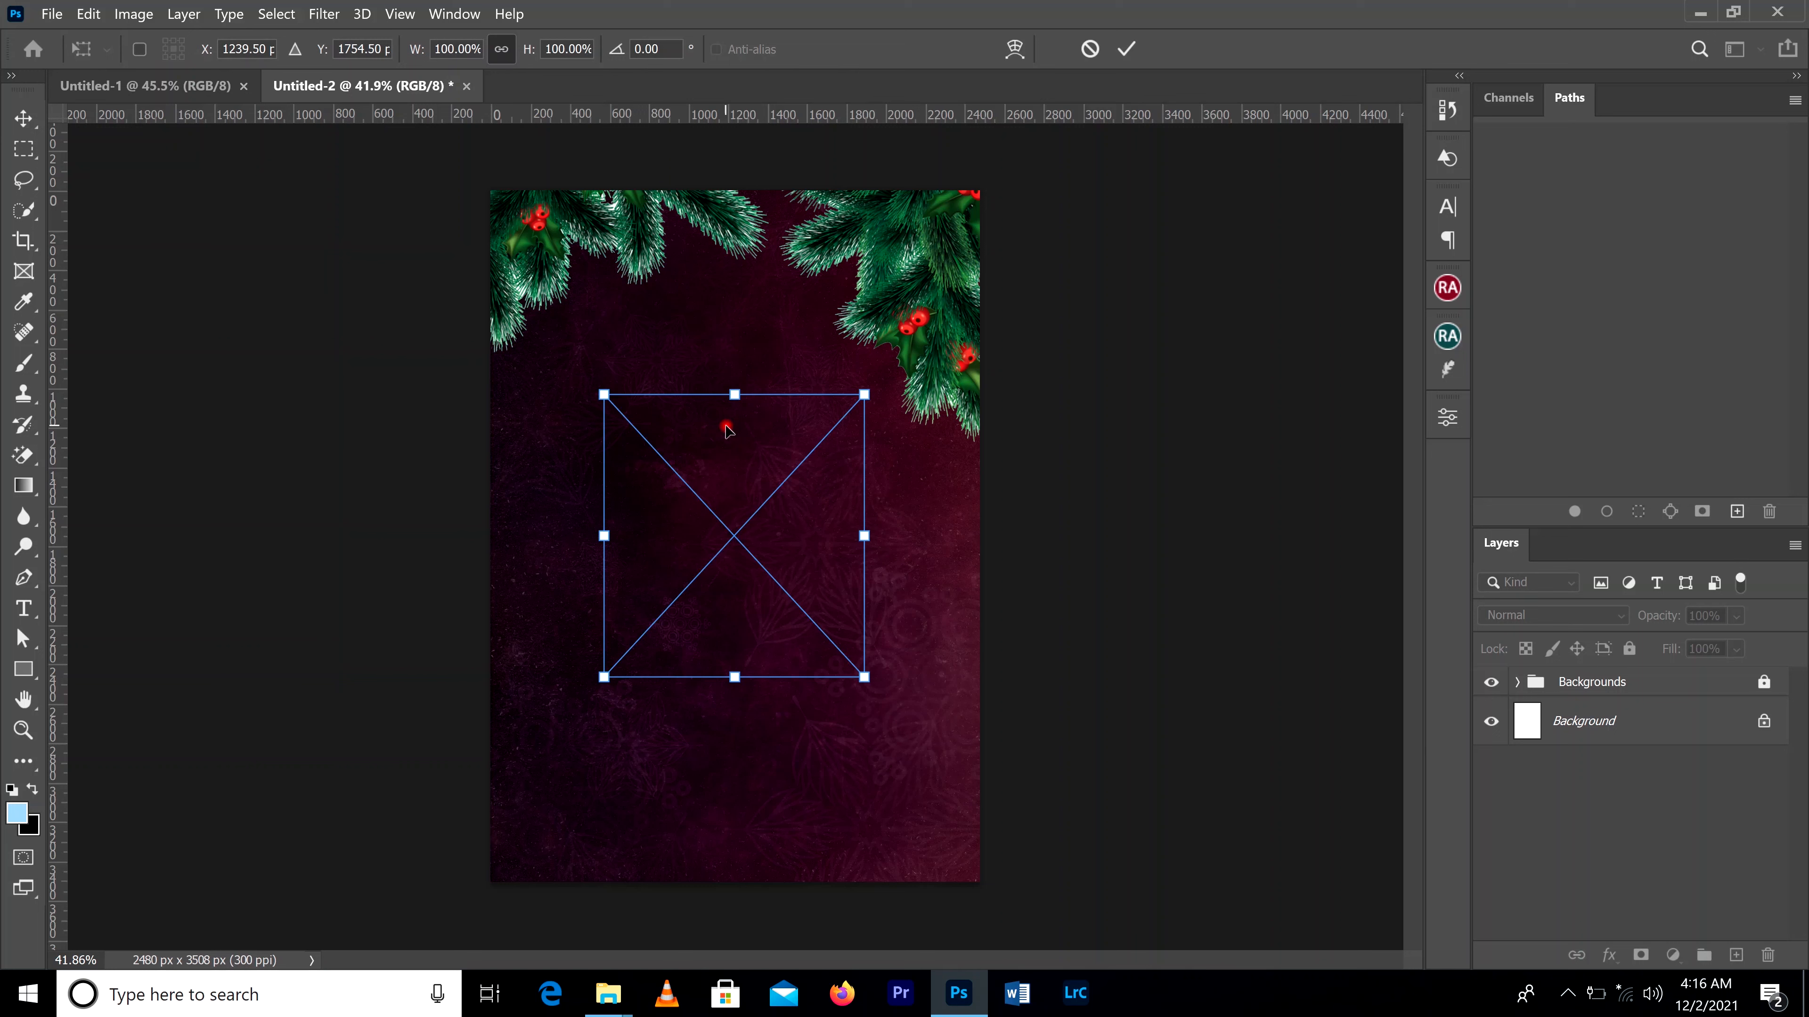
left_click(1125, 49)
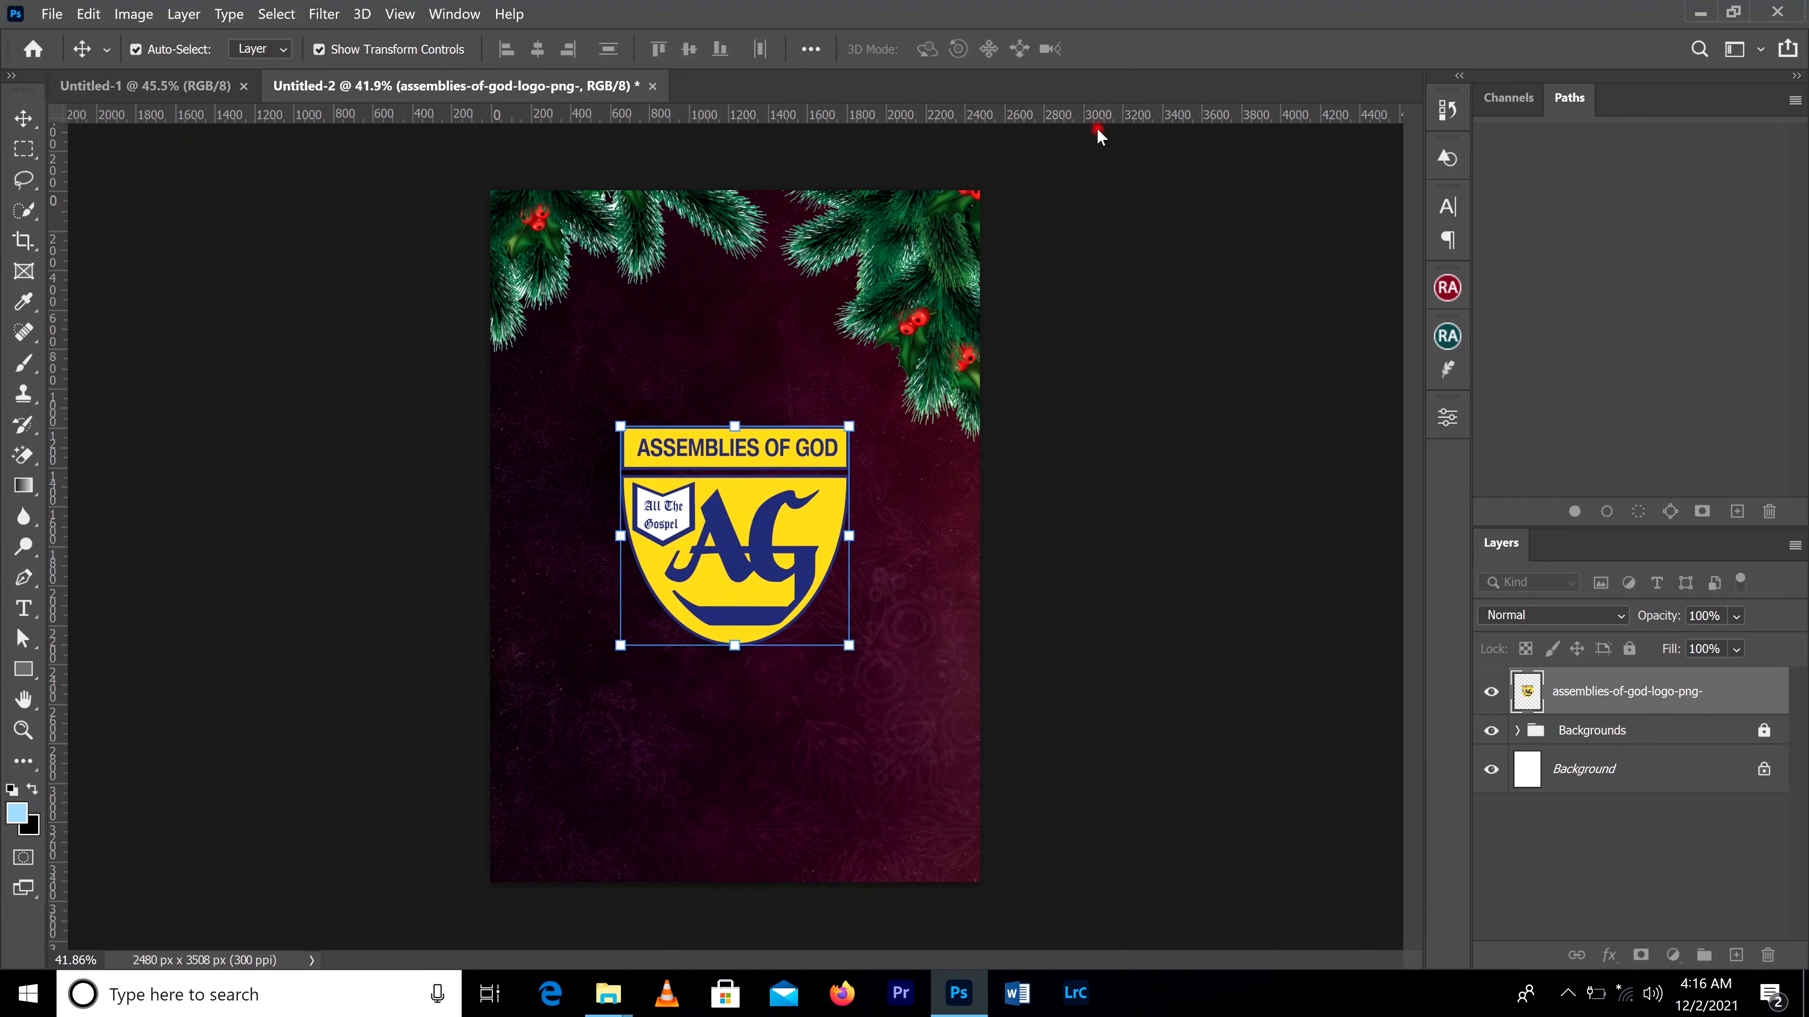
Step: Scale the Assemblies of God logo down to about 21% and position it near the flyer's top center, between the pine branches
left_click_drag(843, 431, 903, 466)
scroll(813, 438, "up", 4)
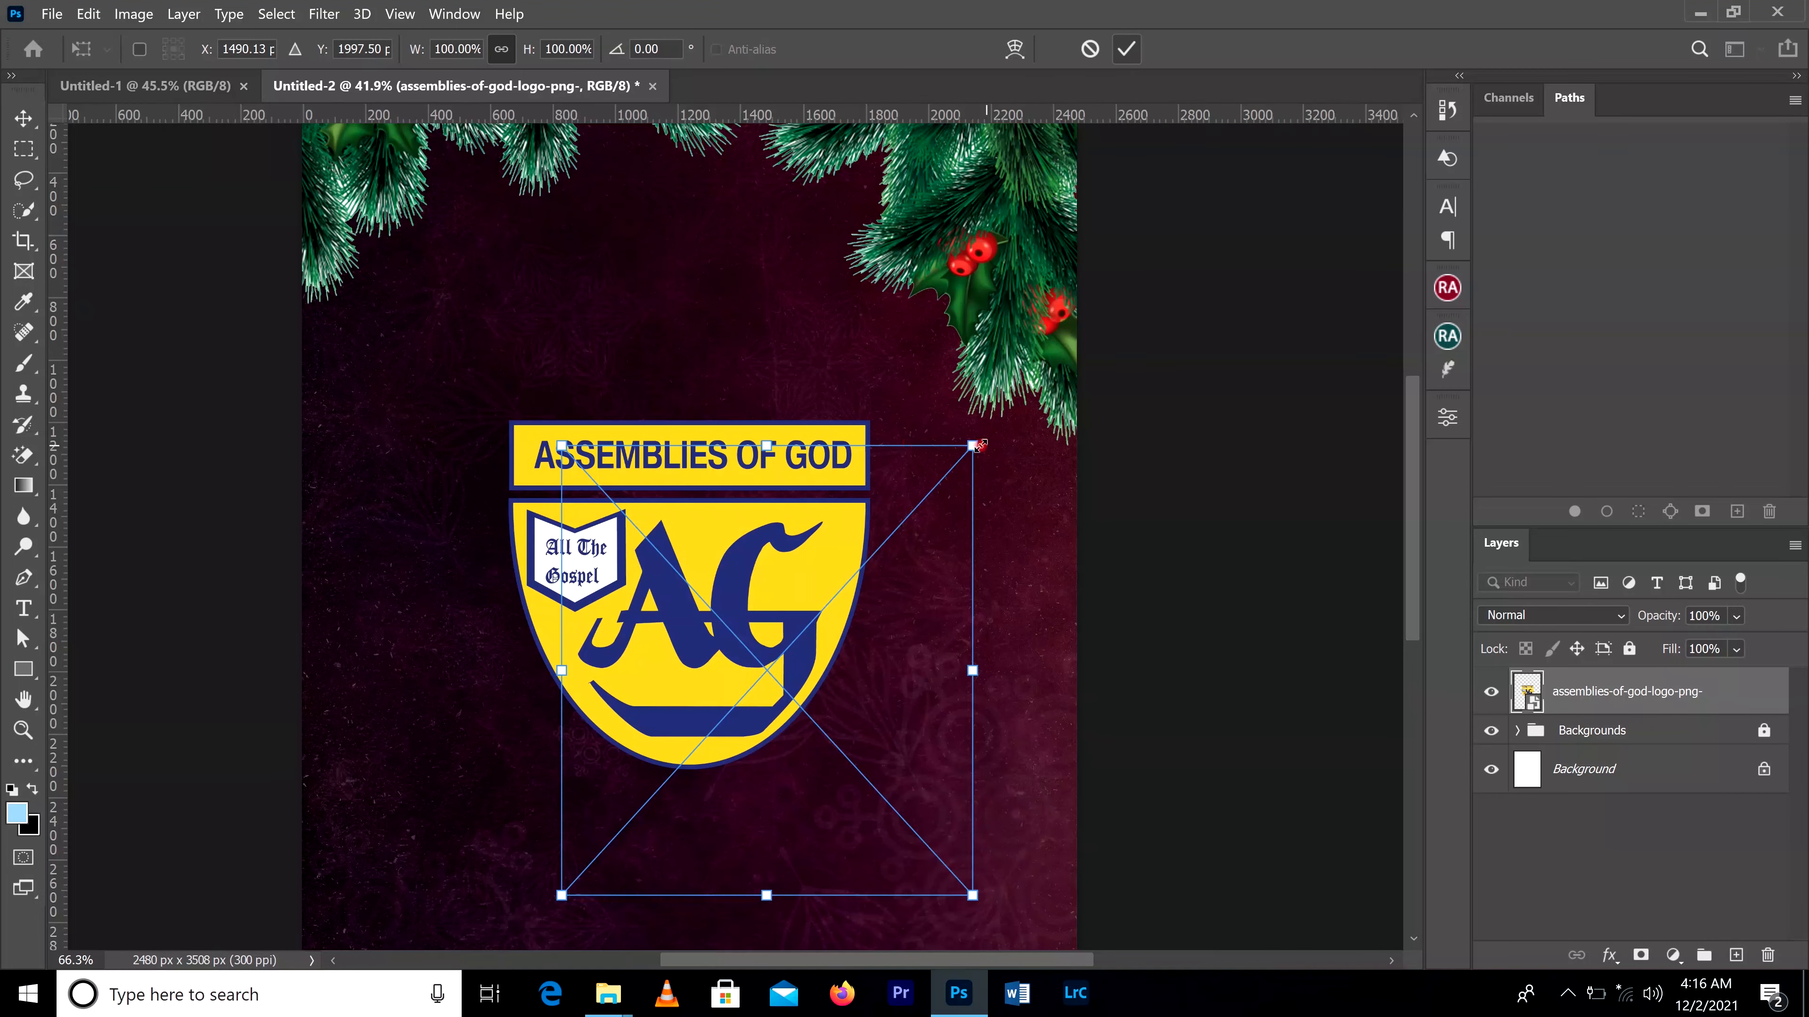
left_click_drag(971, 446, 605, 829)
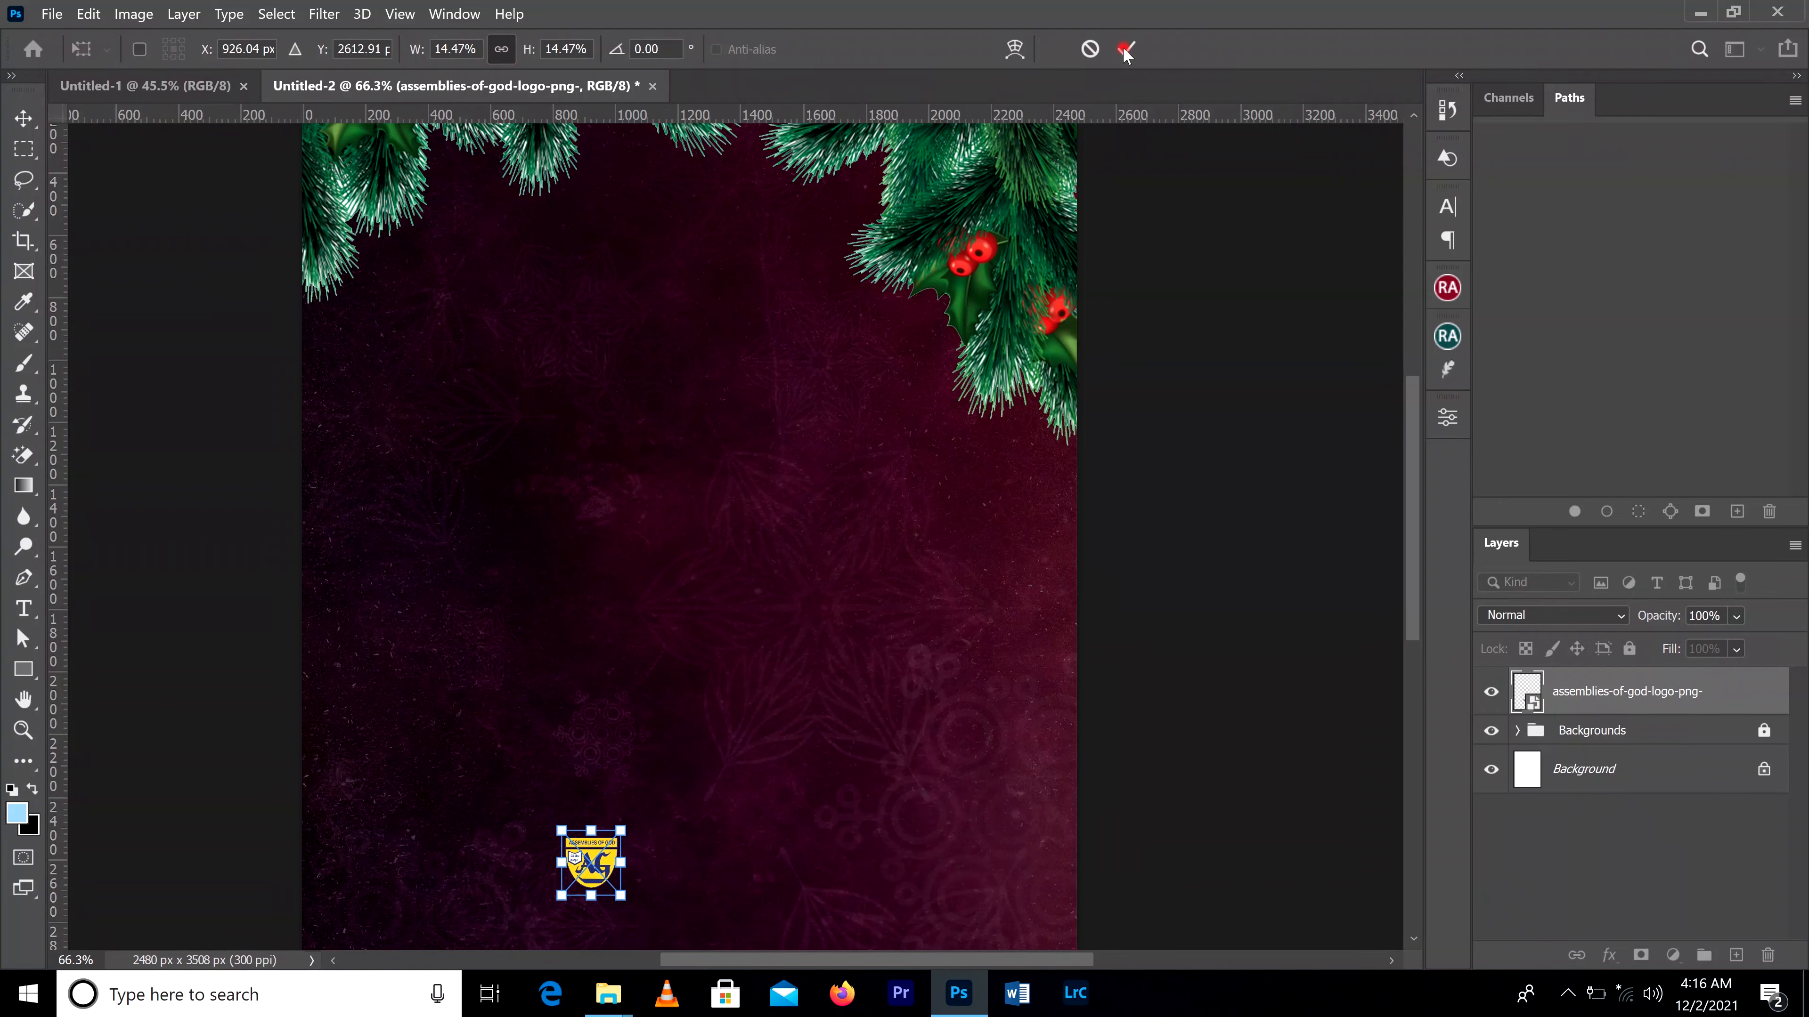
left_click(1125, 50)
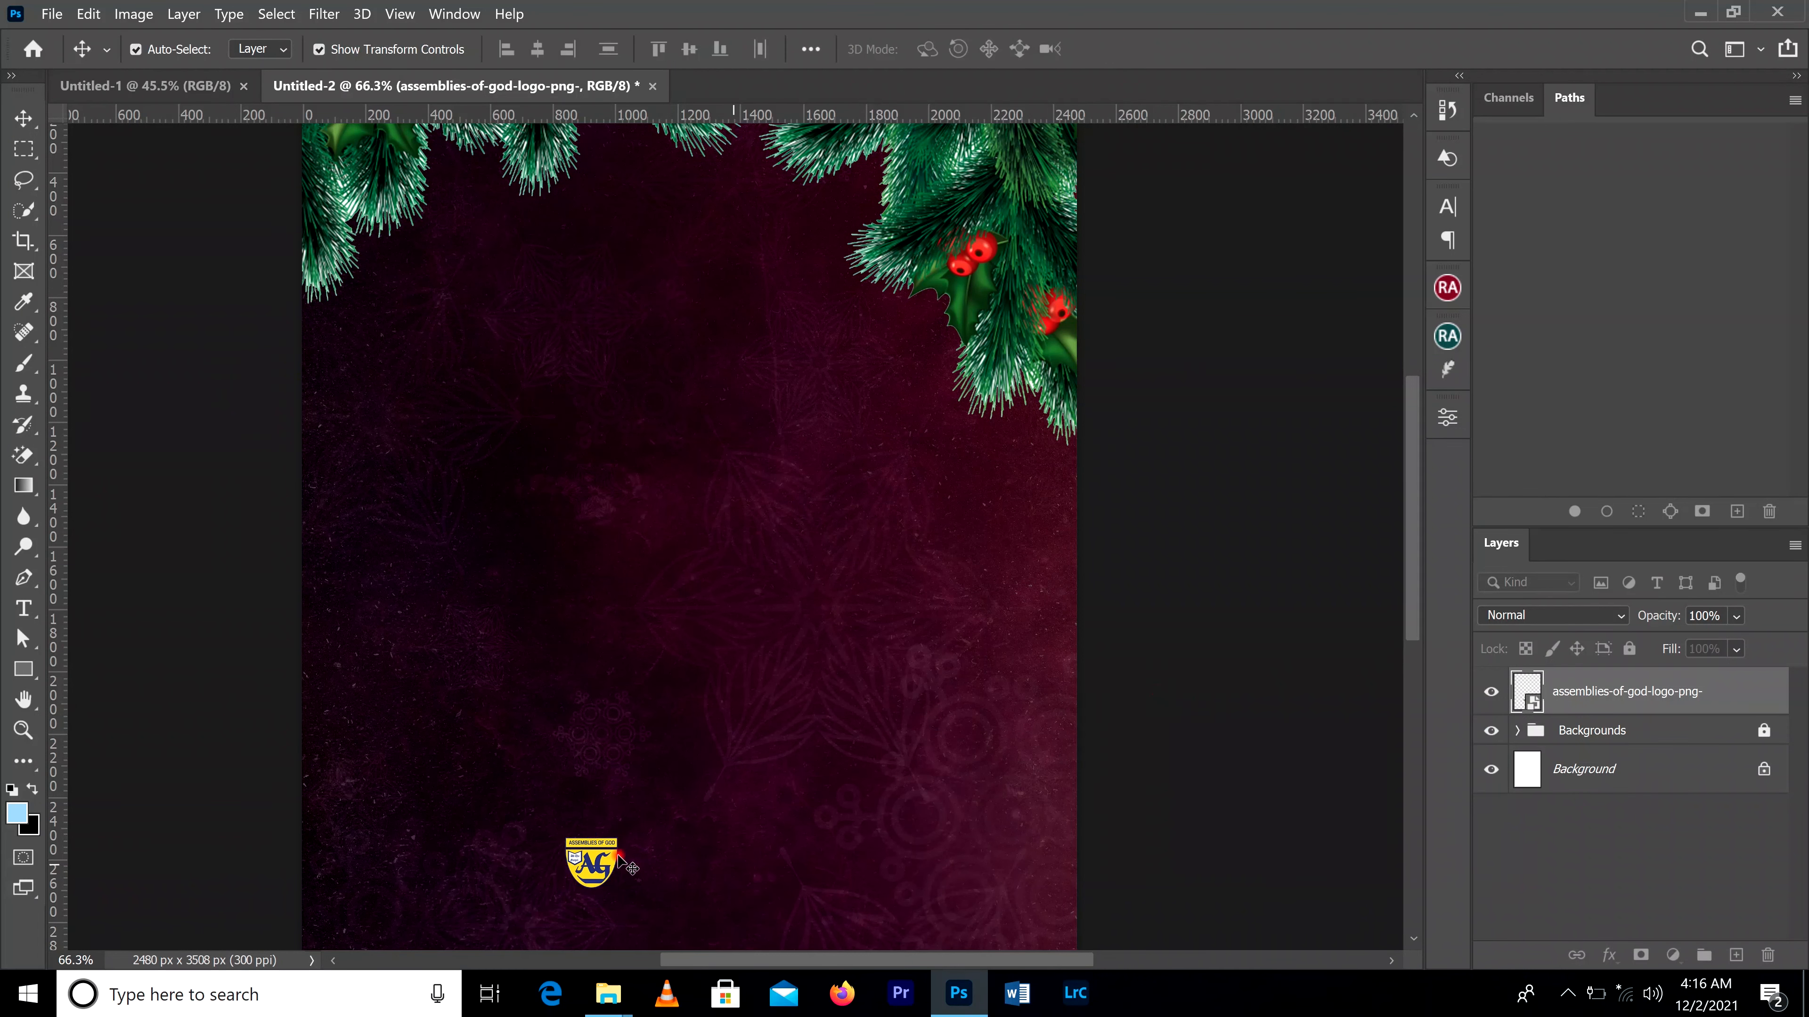
left_click_drag(616, 848, 748, 281)
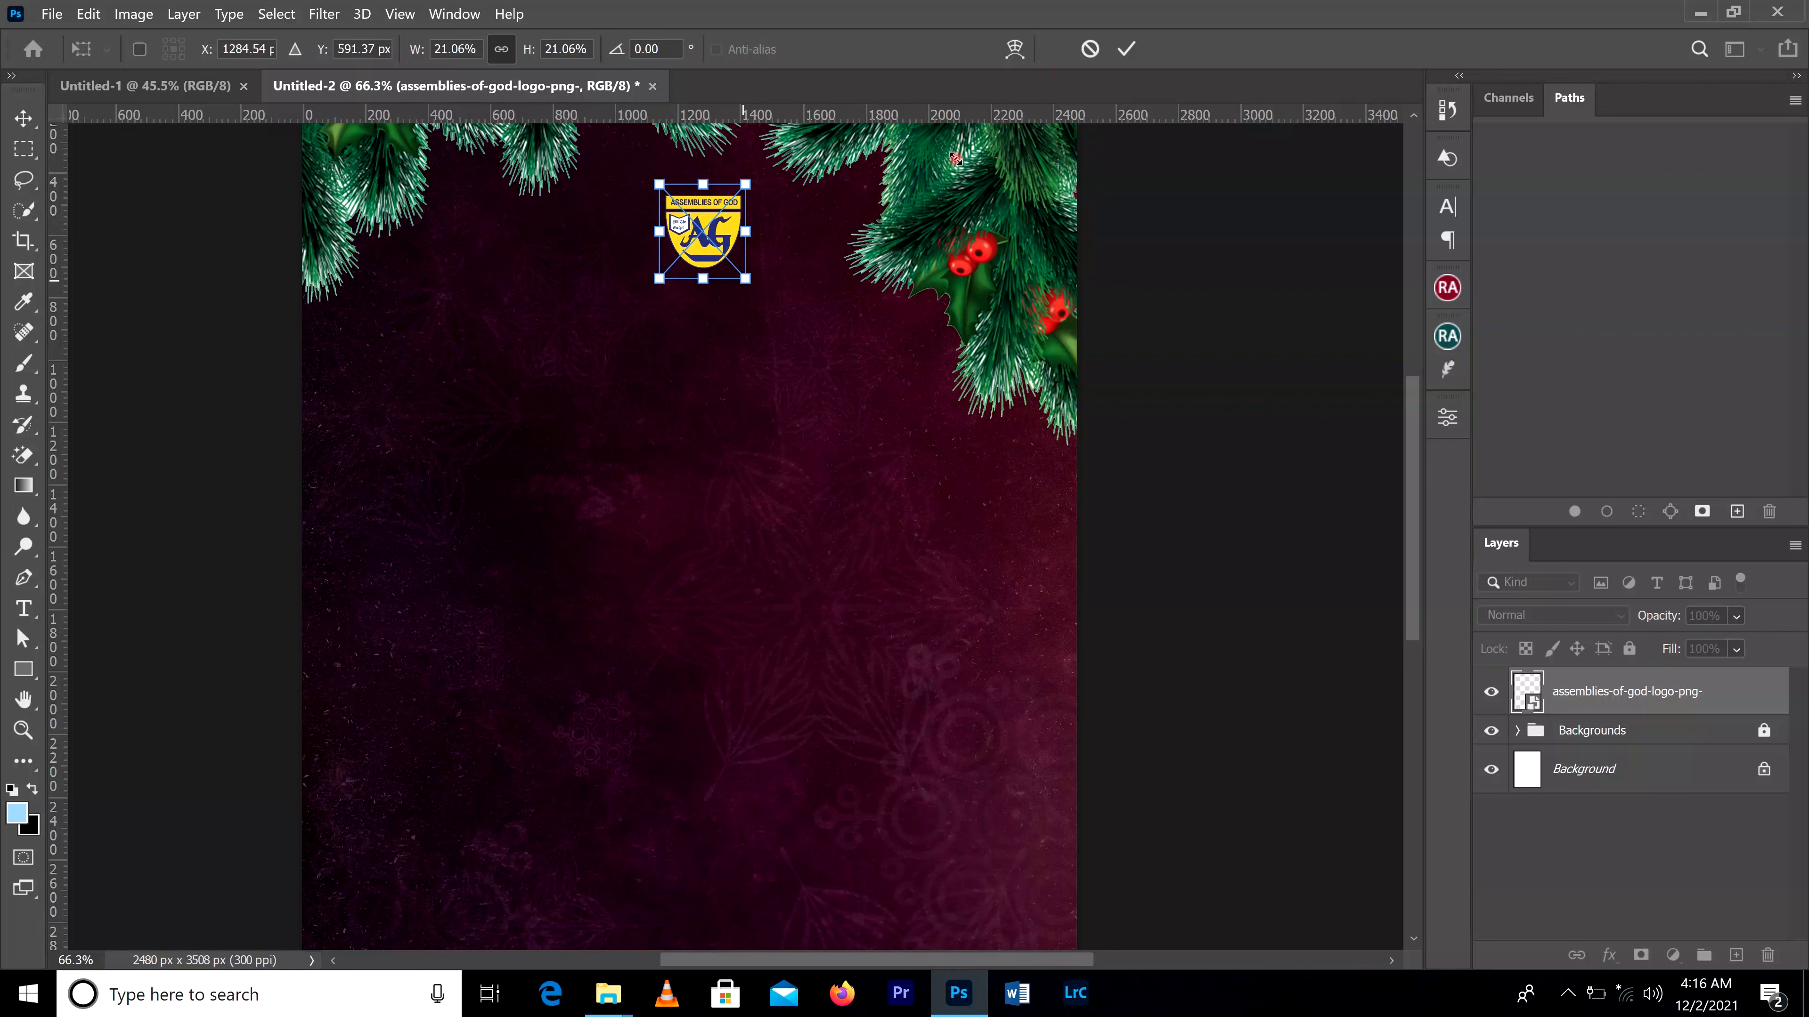
left_click(1125, 48)
left_click_drag(714, 220, 700, 229)
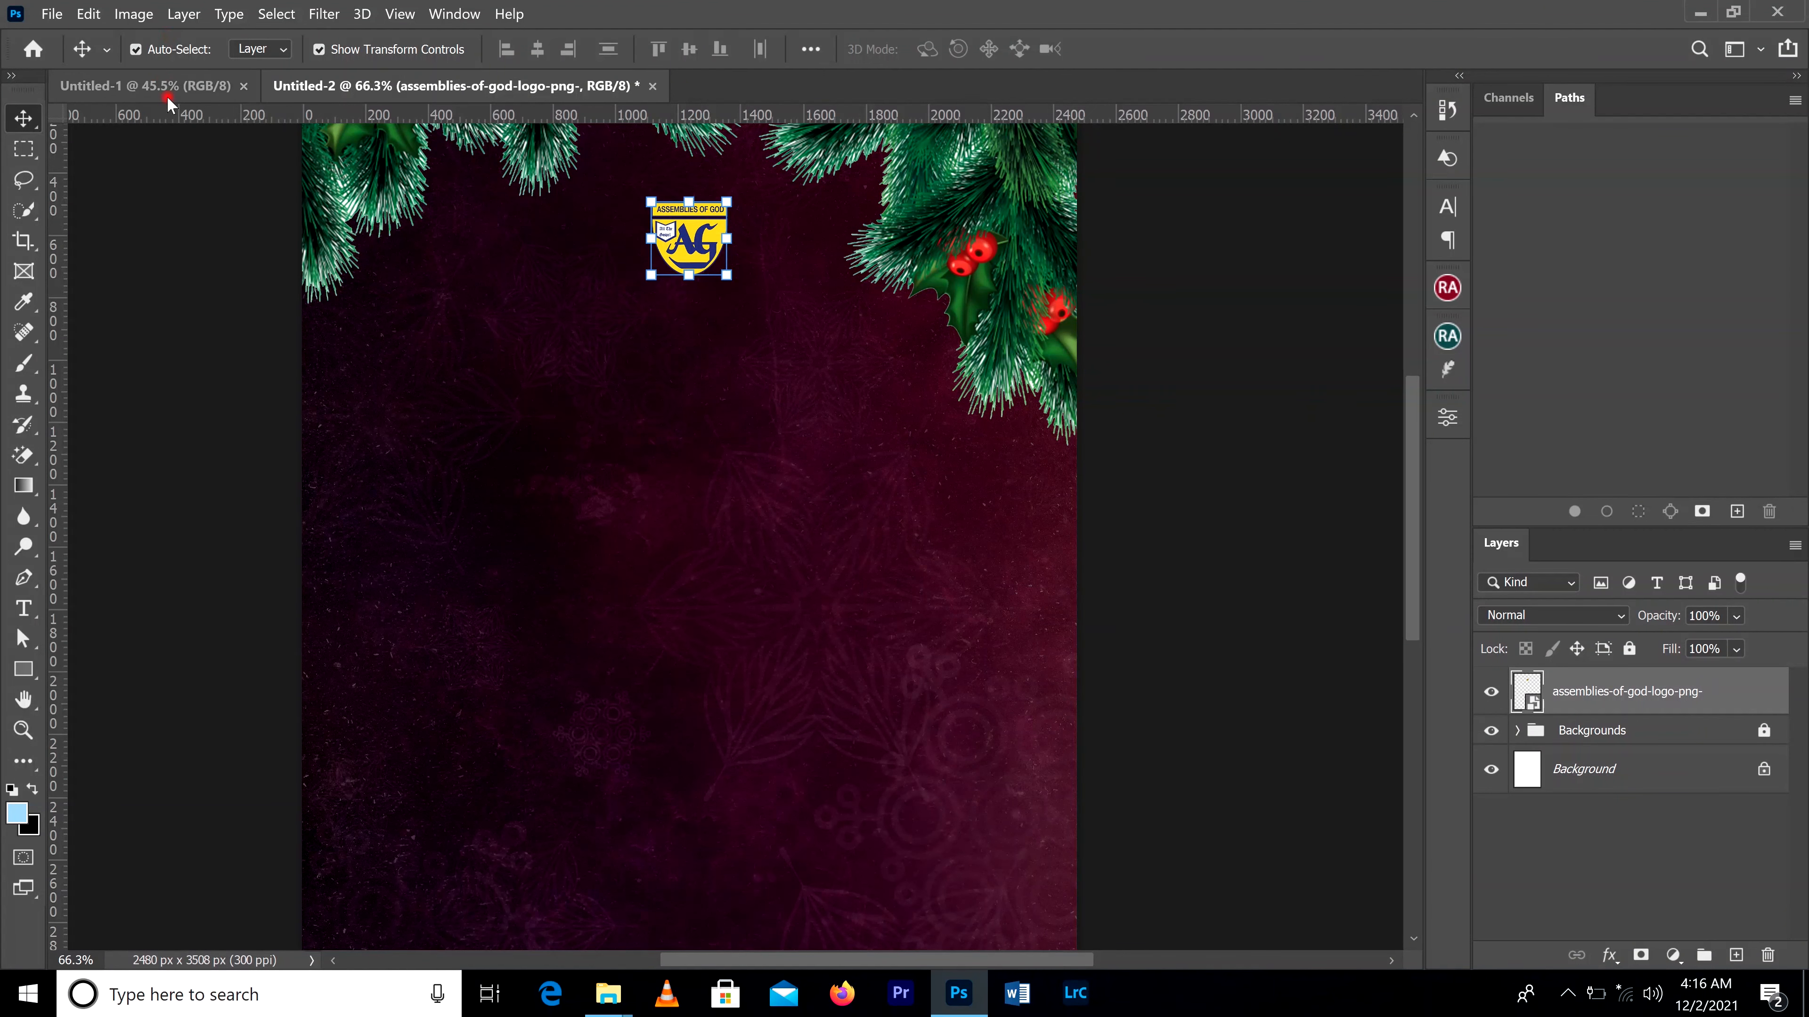
mouse_move(607, 994)
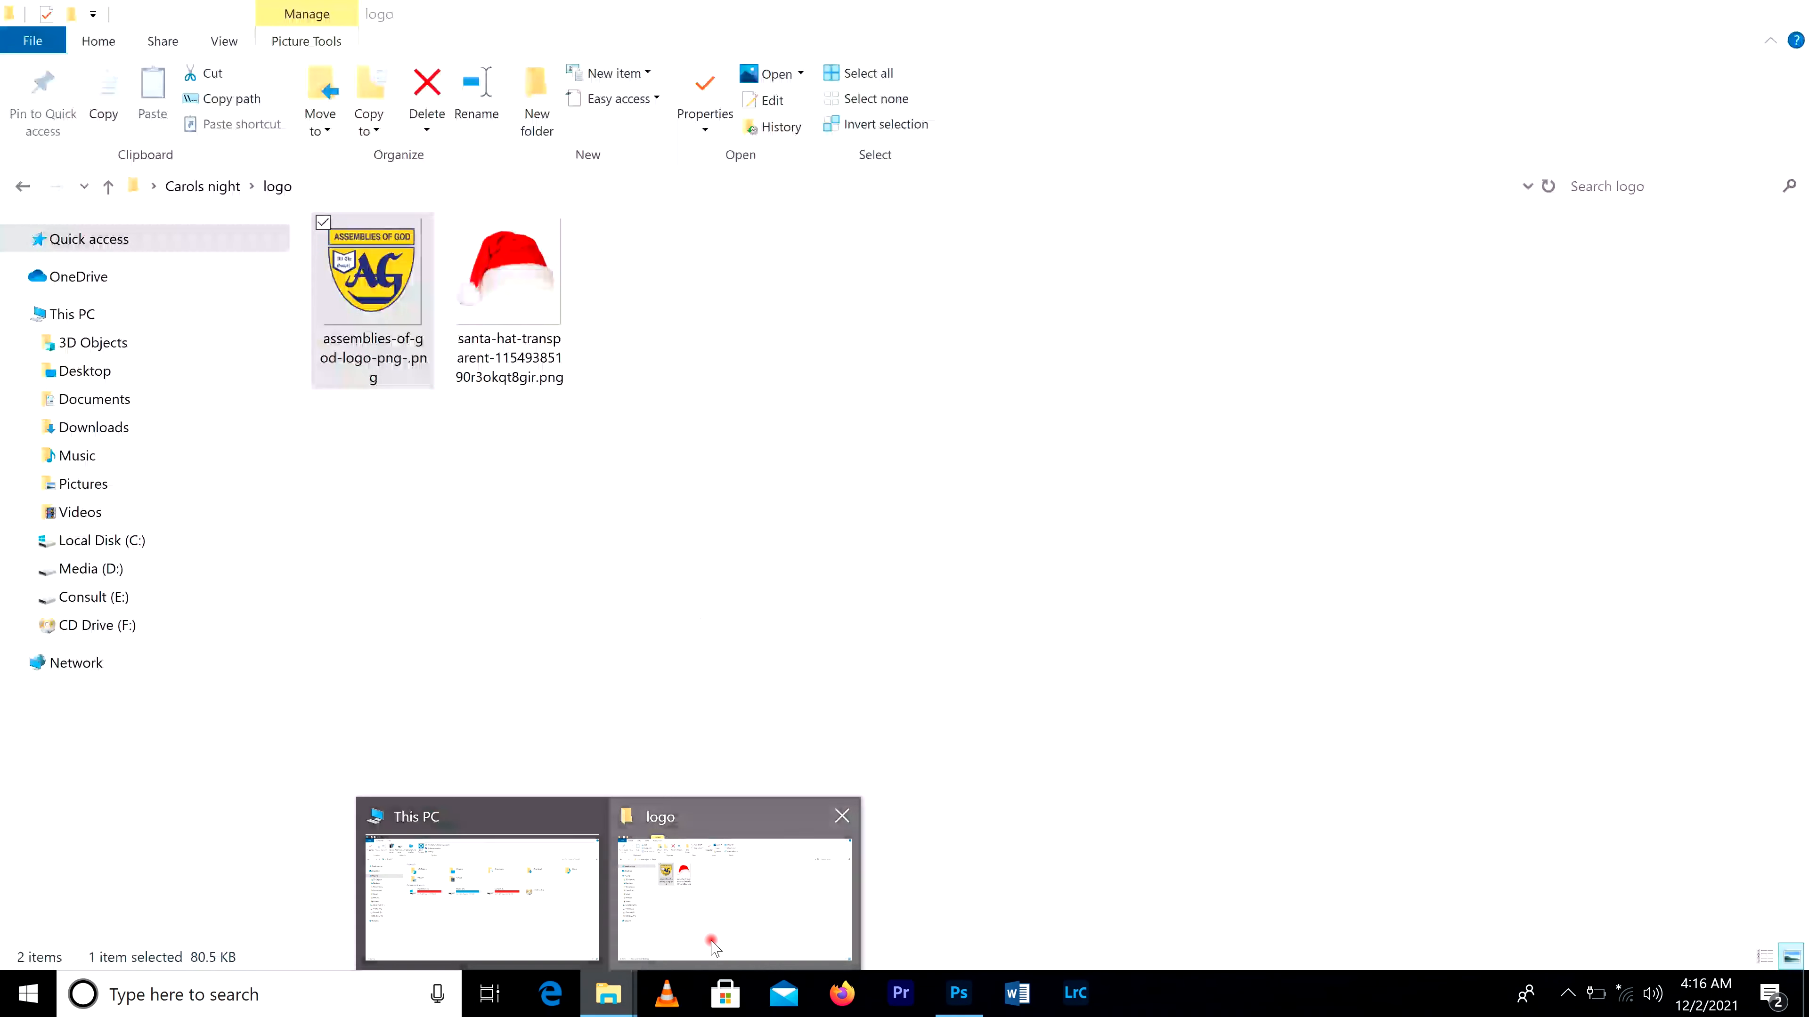
left_click(712, 948)
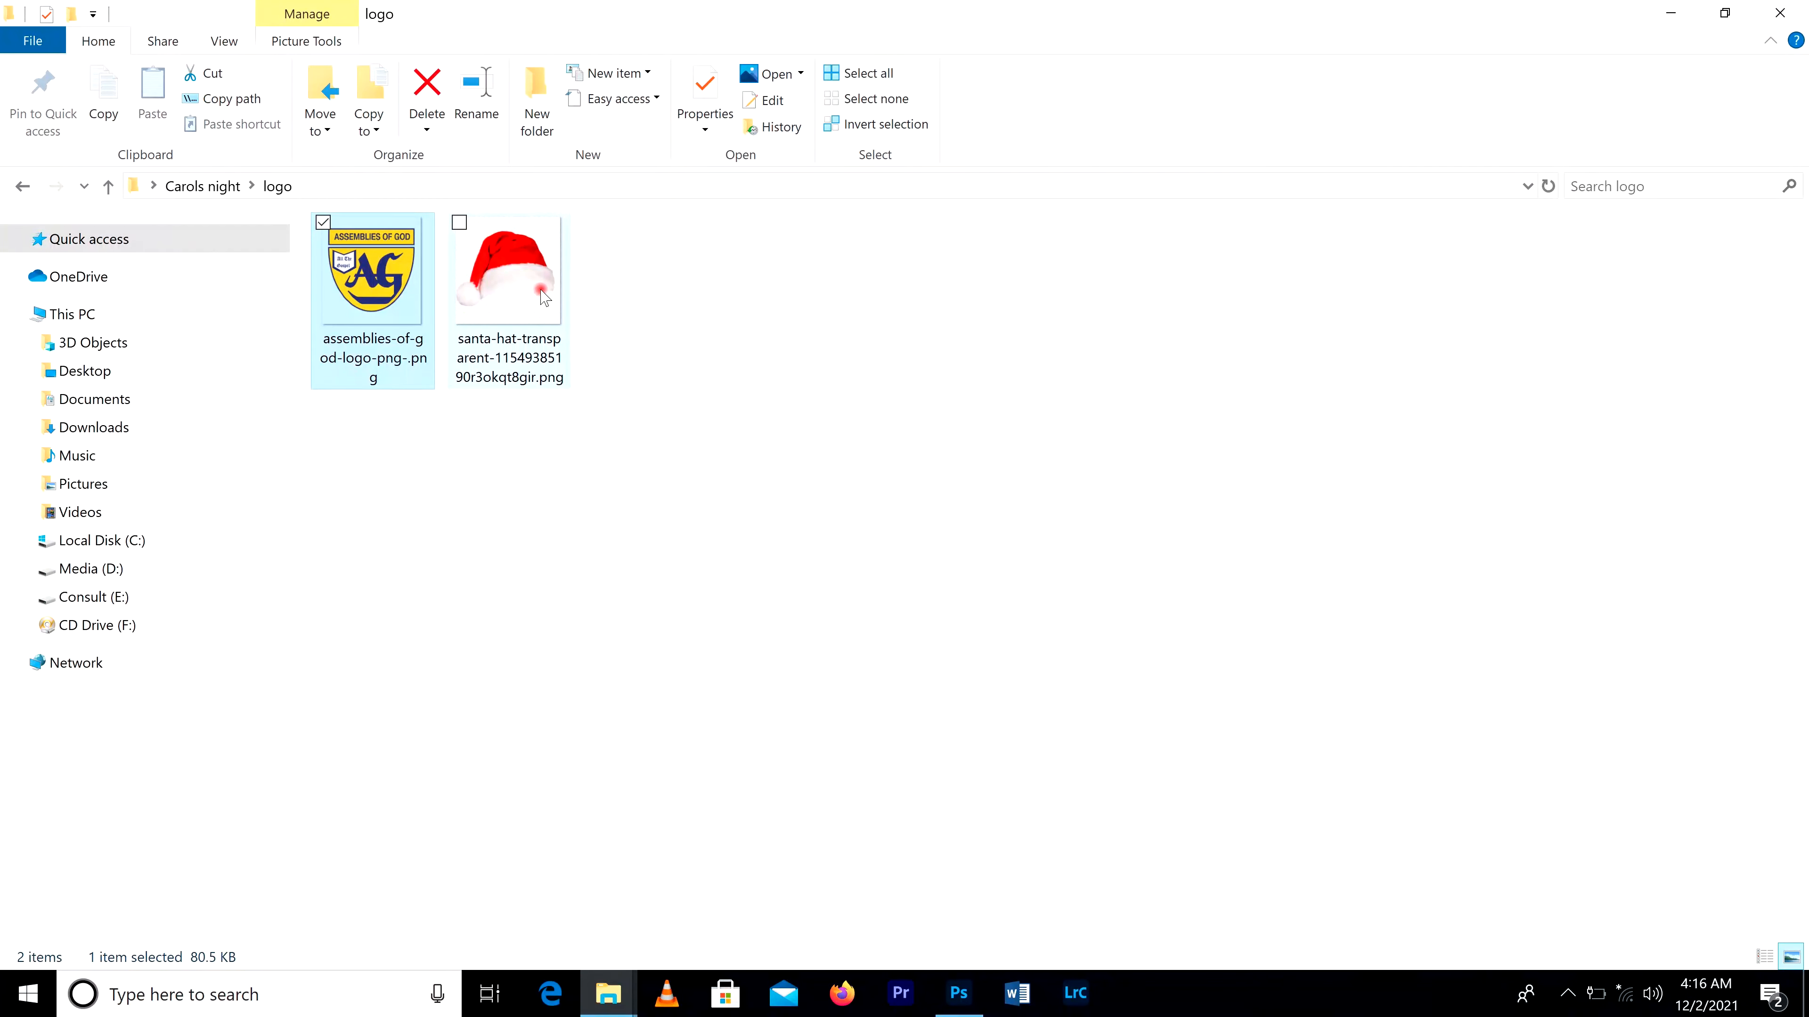
left_click_drag(520, 285, 740, 535)
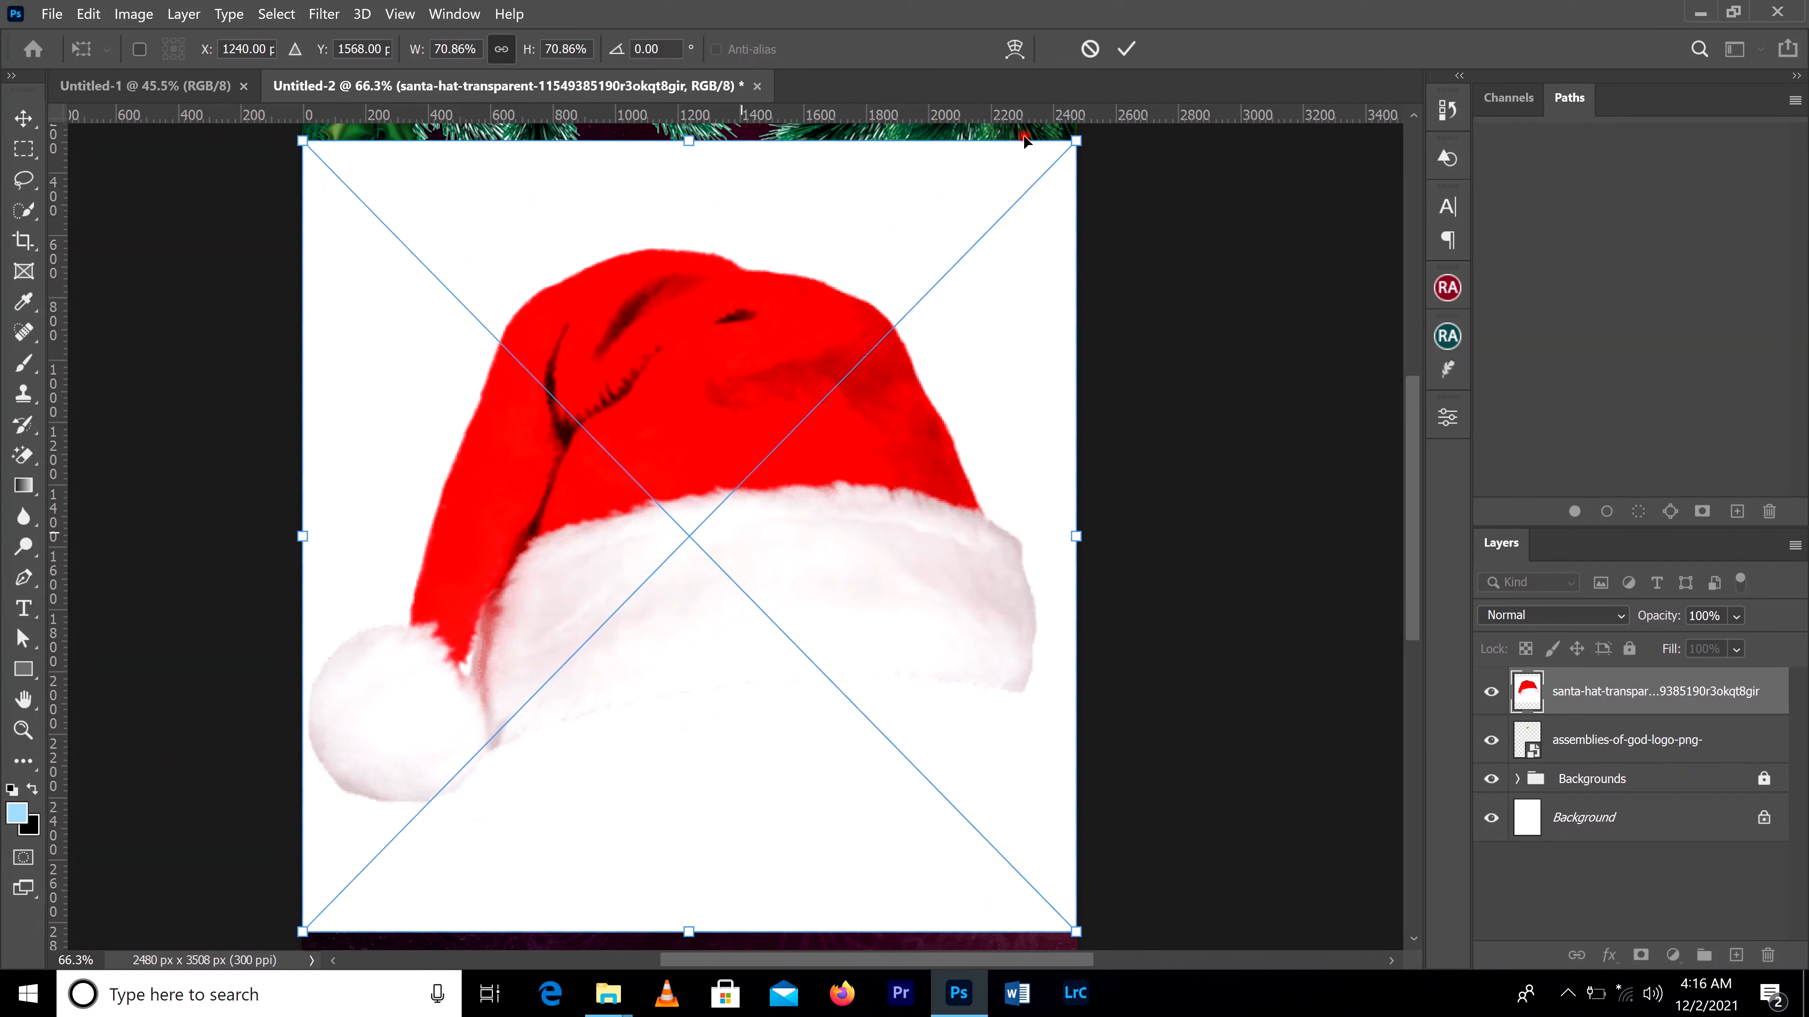
left_click(1126, 48)
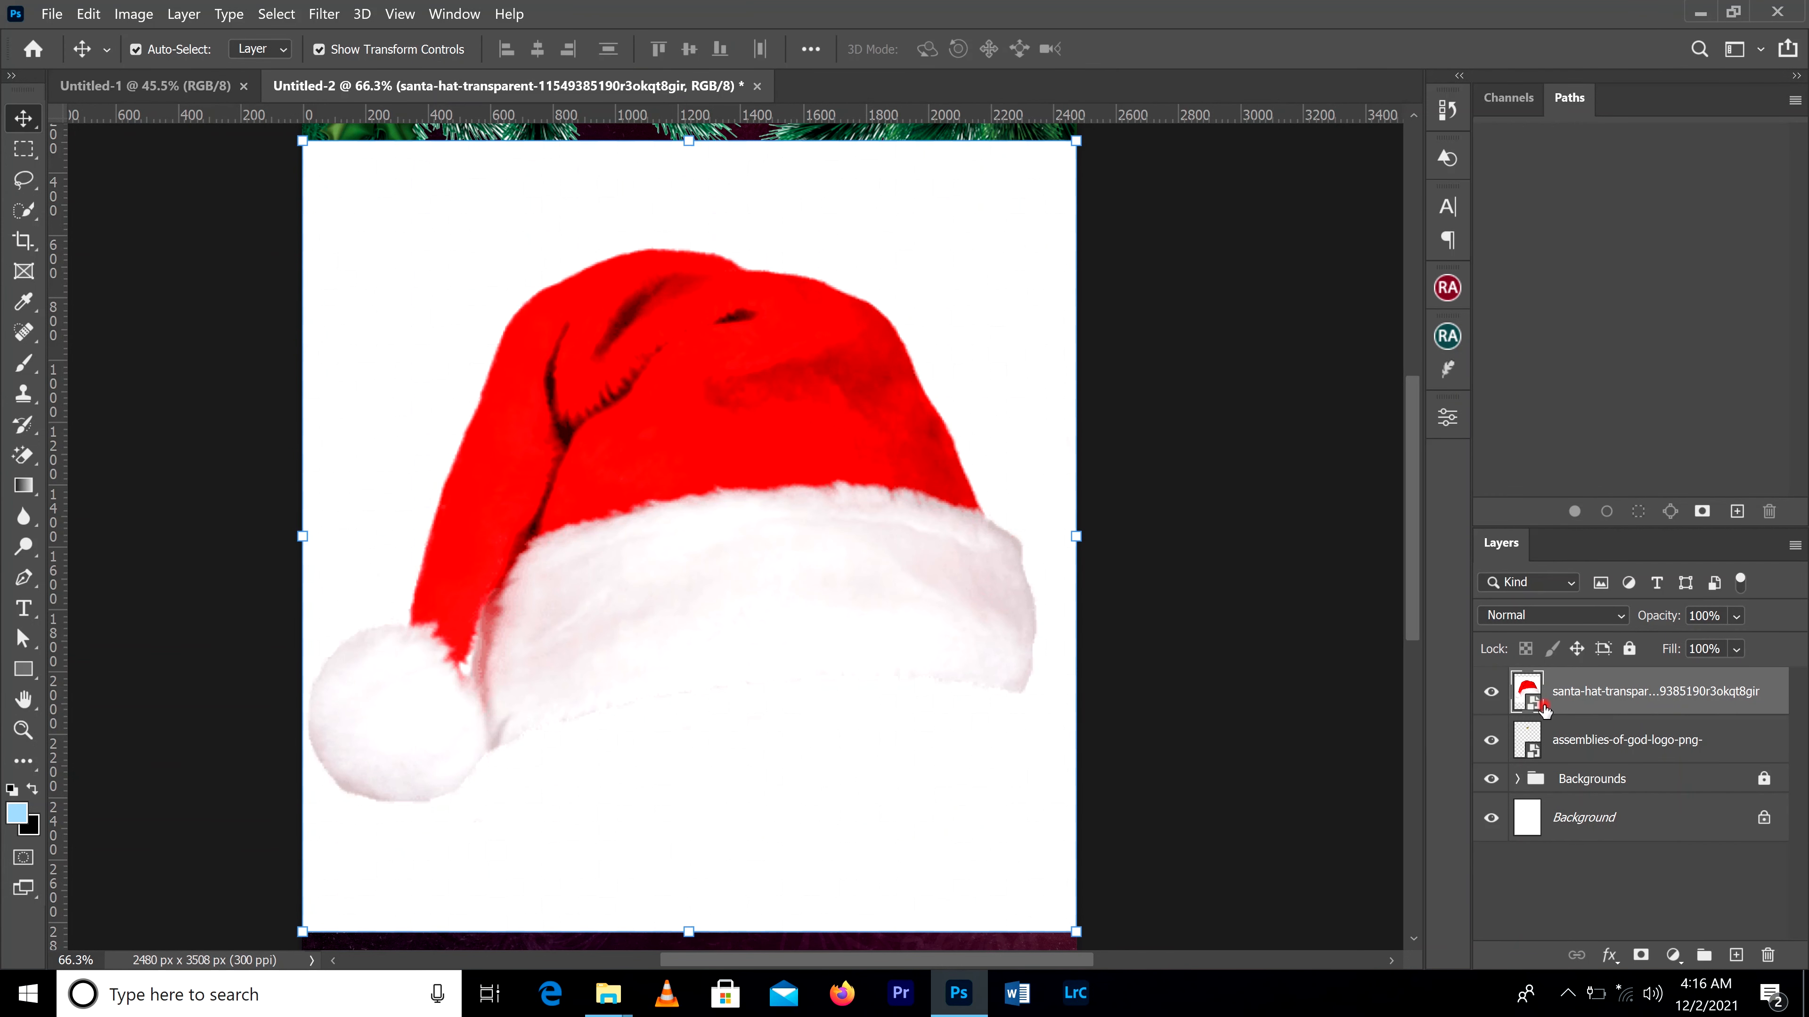
Step: Rasterize the Santa hat layer
right_click(1610, 705)
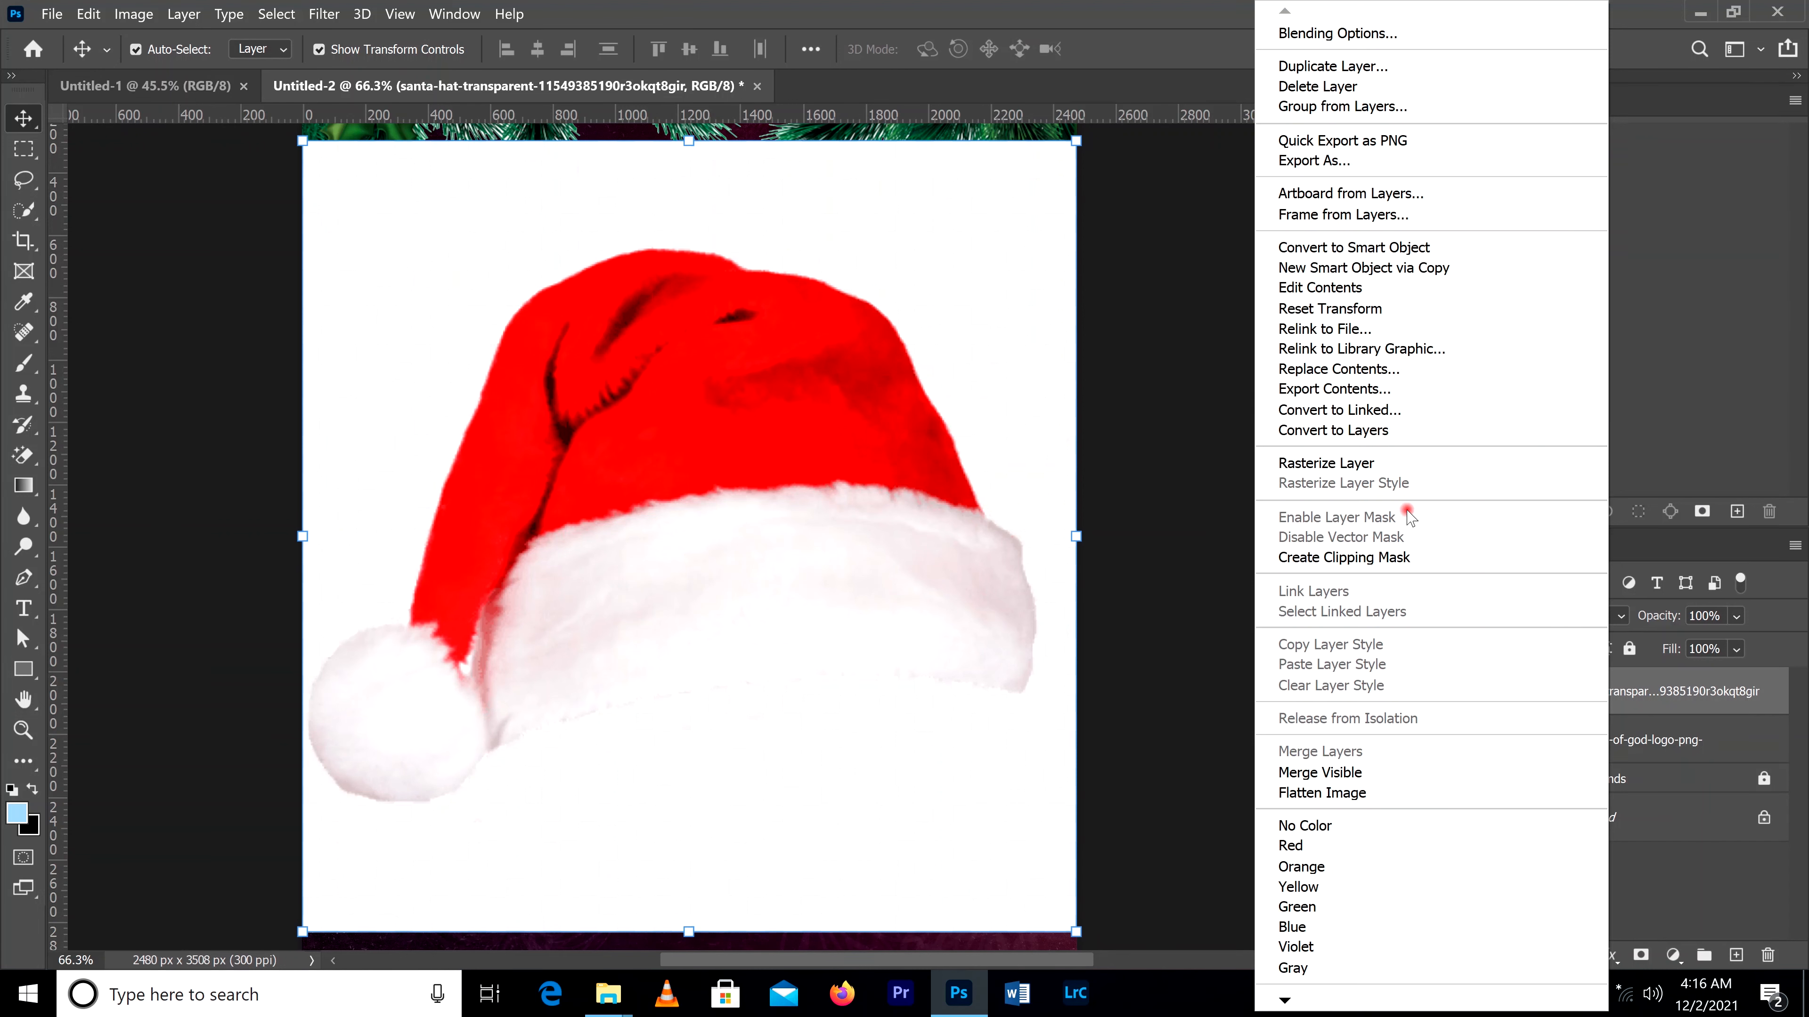
left_click(1712, 479)
right_click(1613, 688)
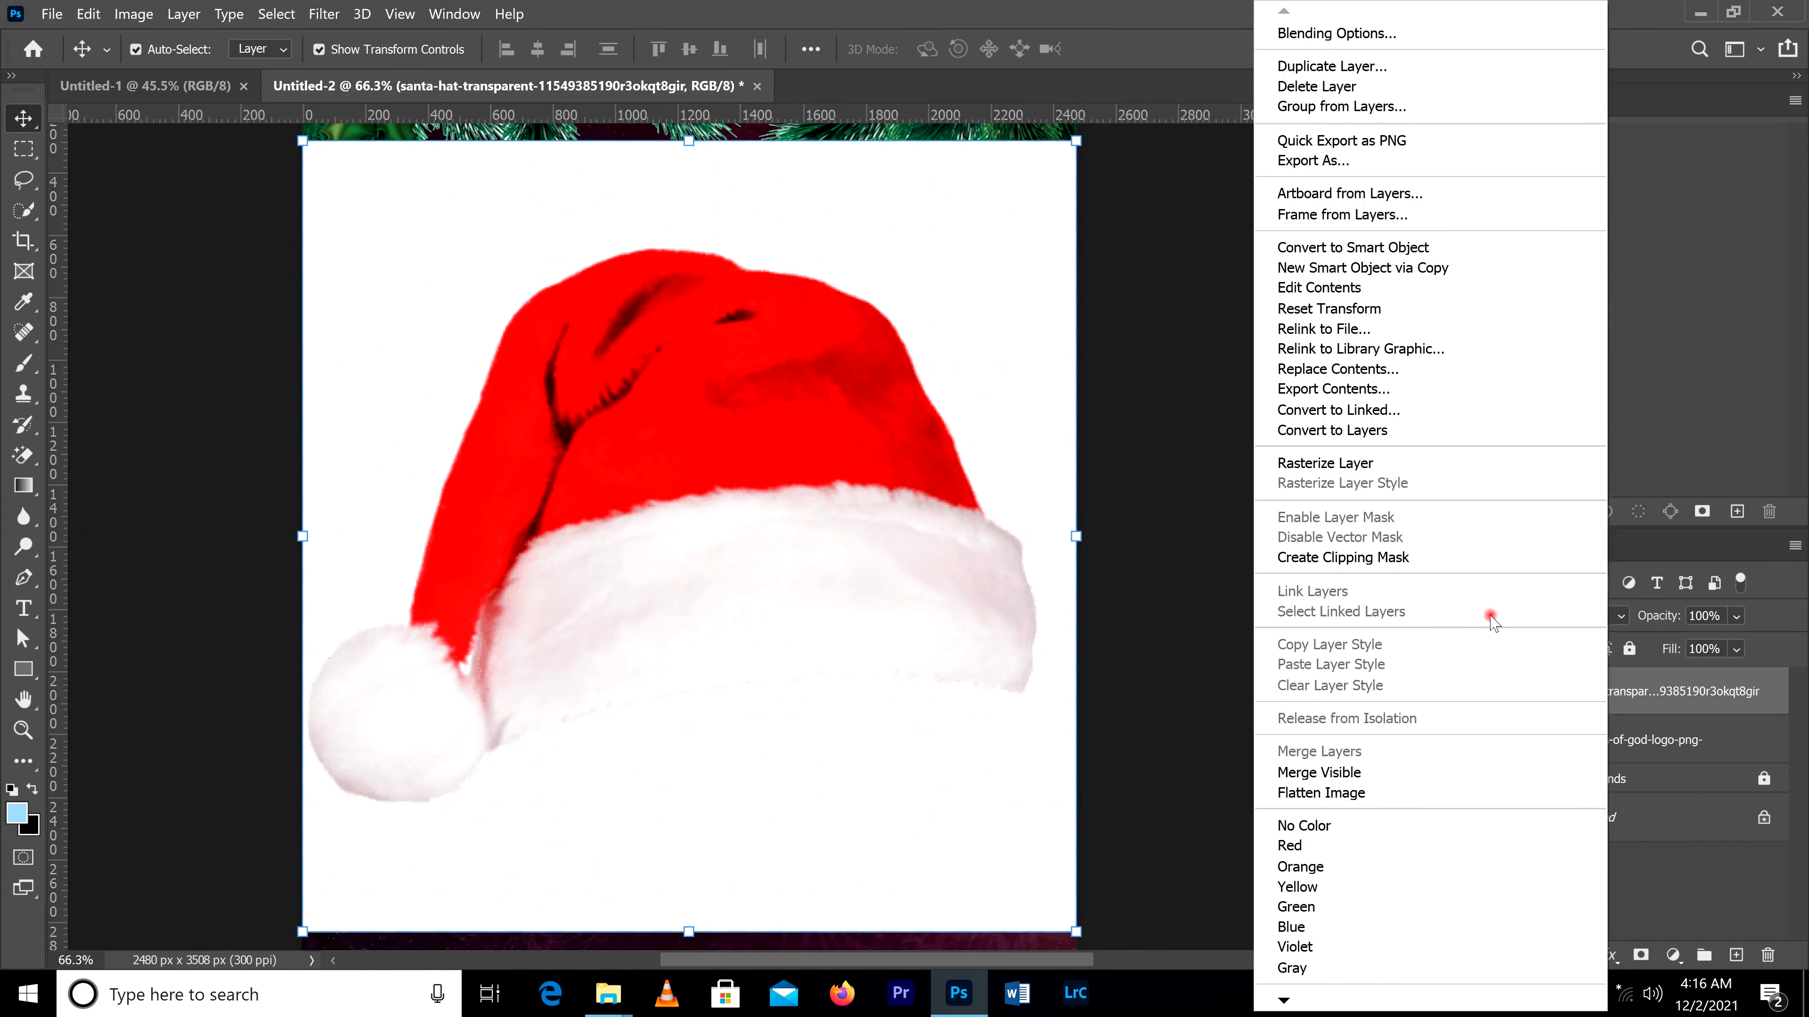
left_click(1329, 463)
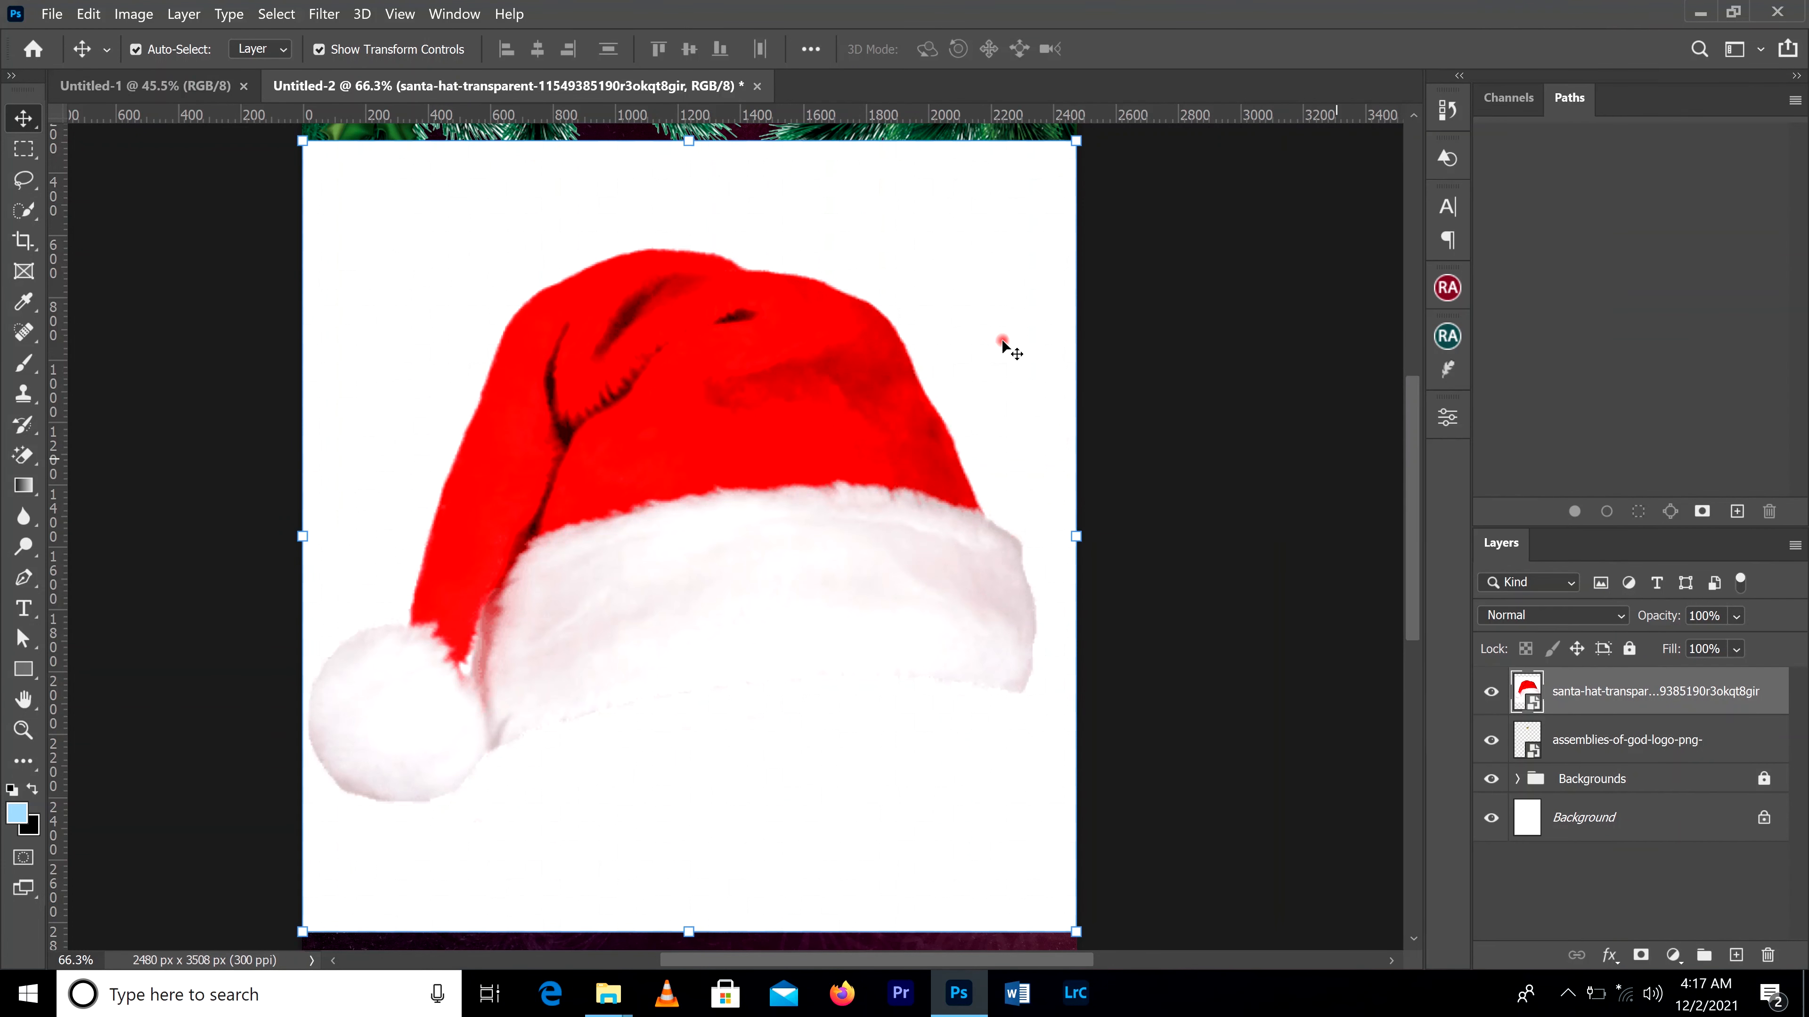
Step: Try to erase the white background around the Santa hat with the Magic Eraser, and undo the erasure
left_click(27, 457)
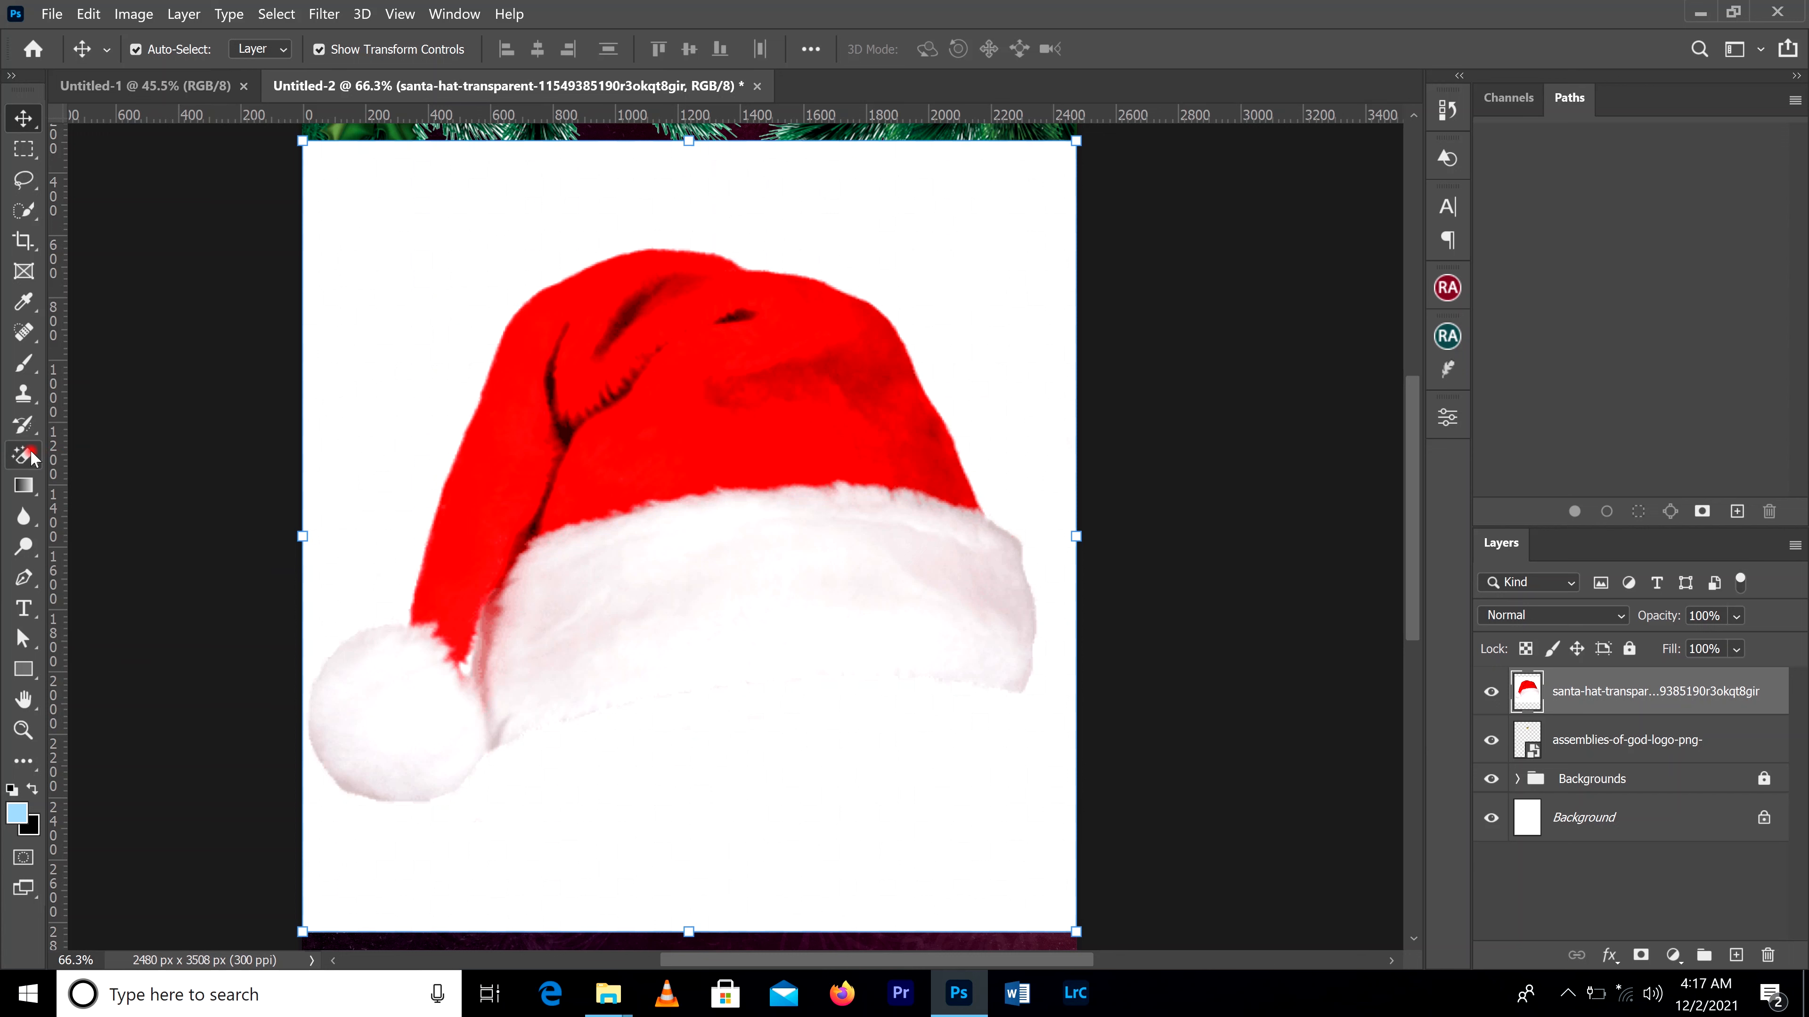
left_click(32, 457)
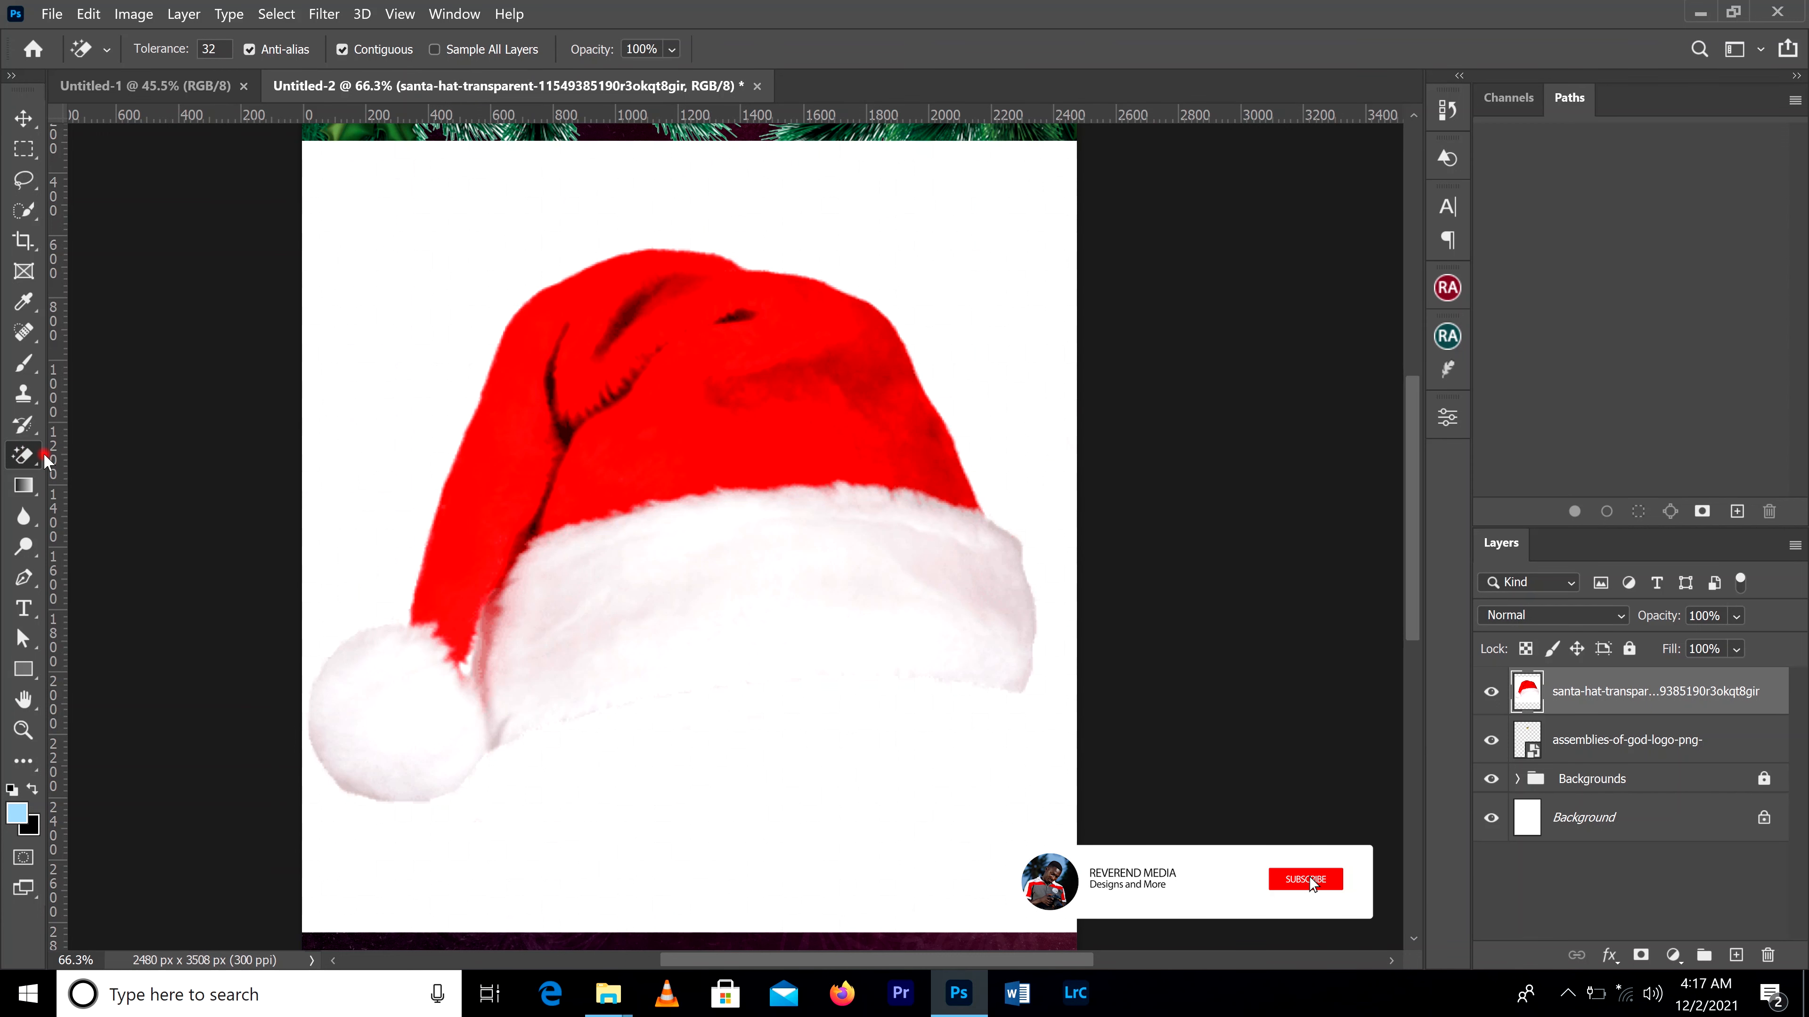
right_click(20, 460)
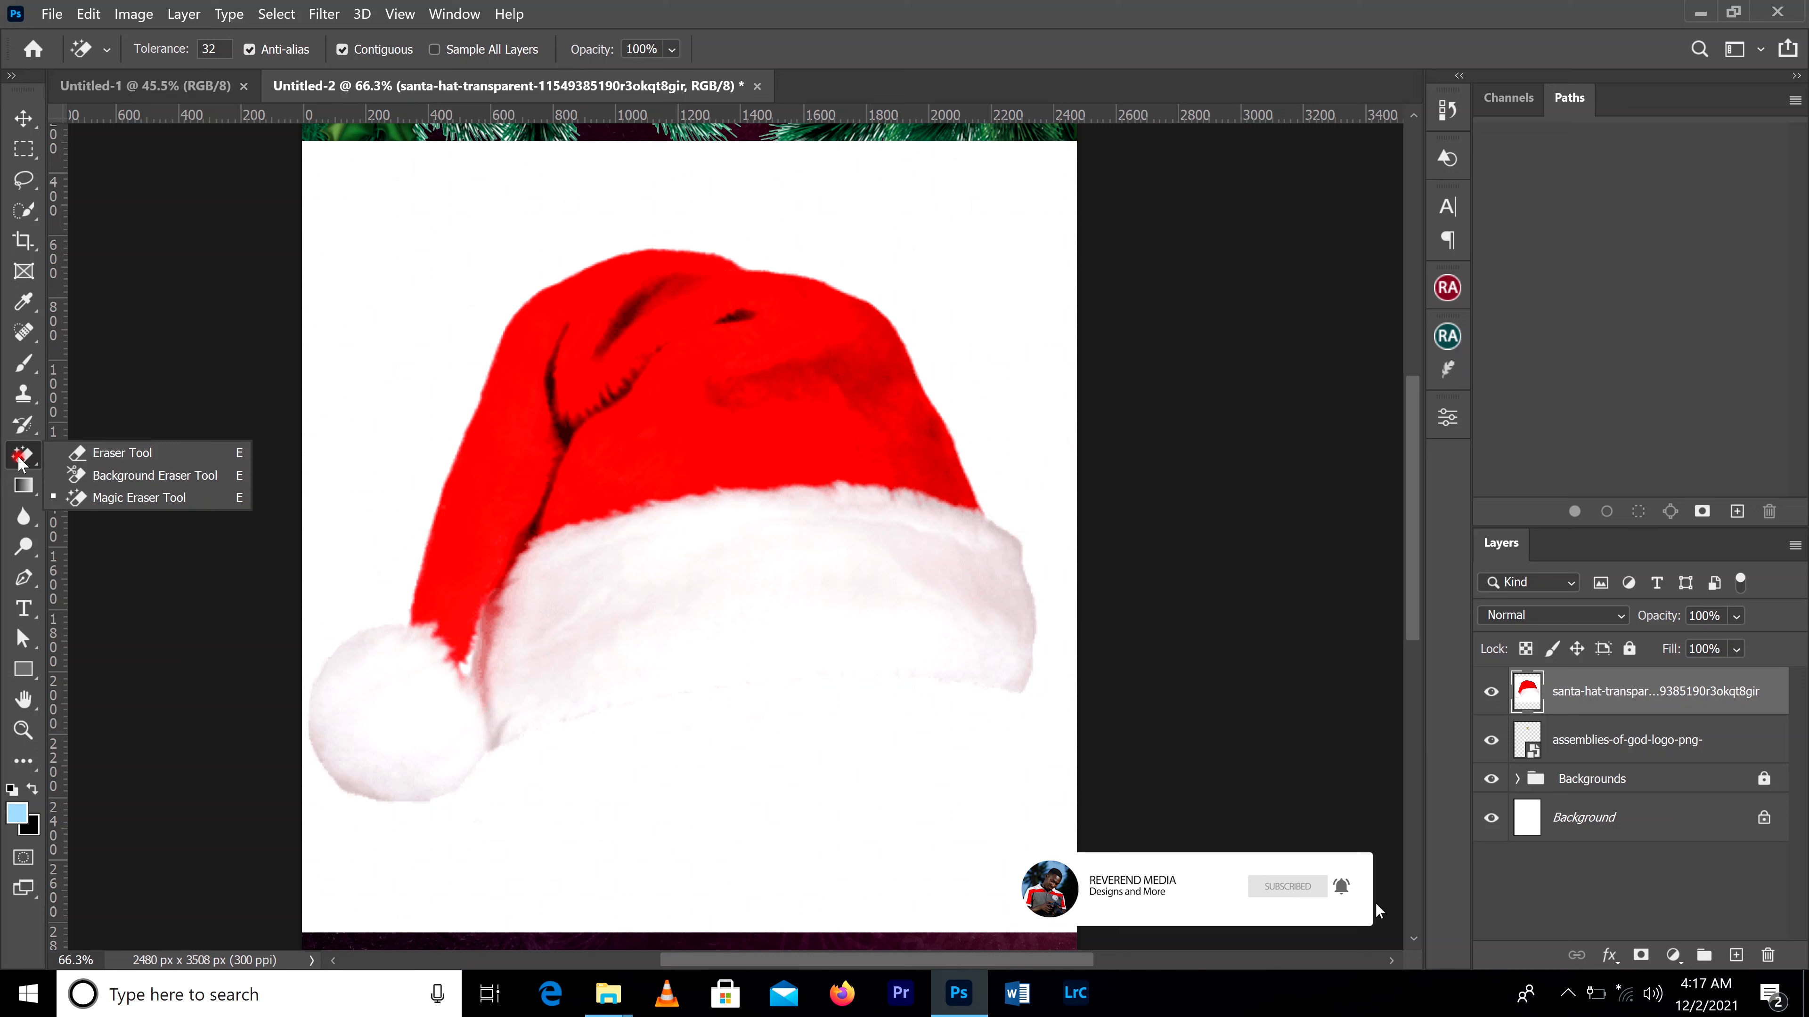
left_click(435, 262)
left_click(434, 261)
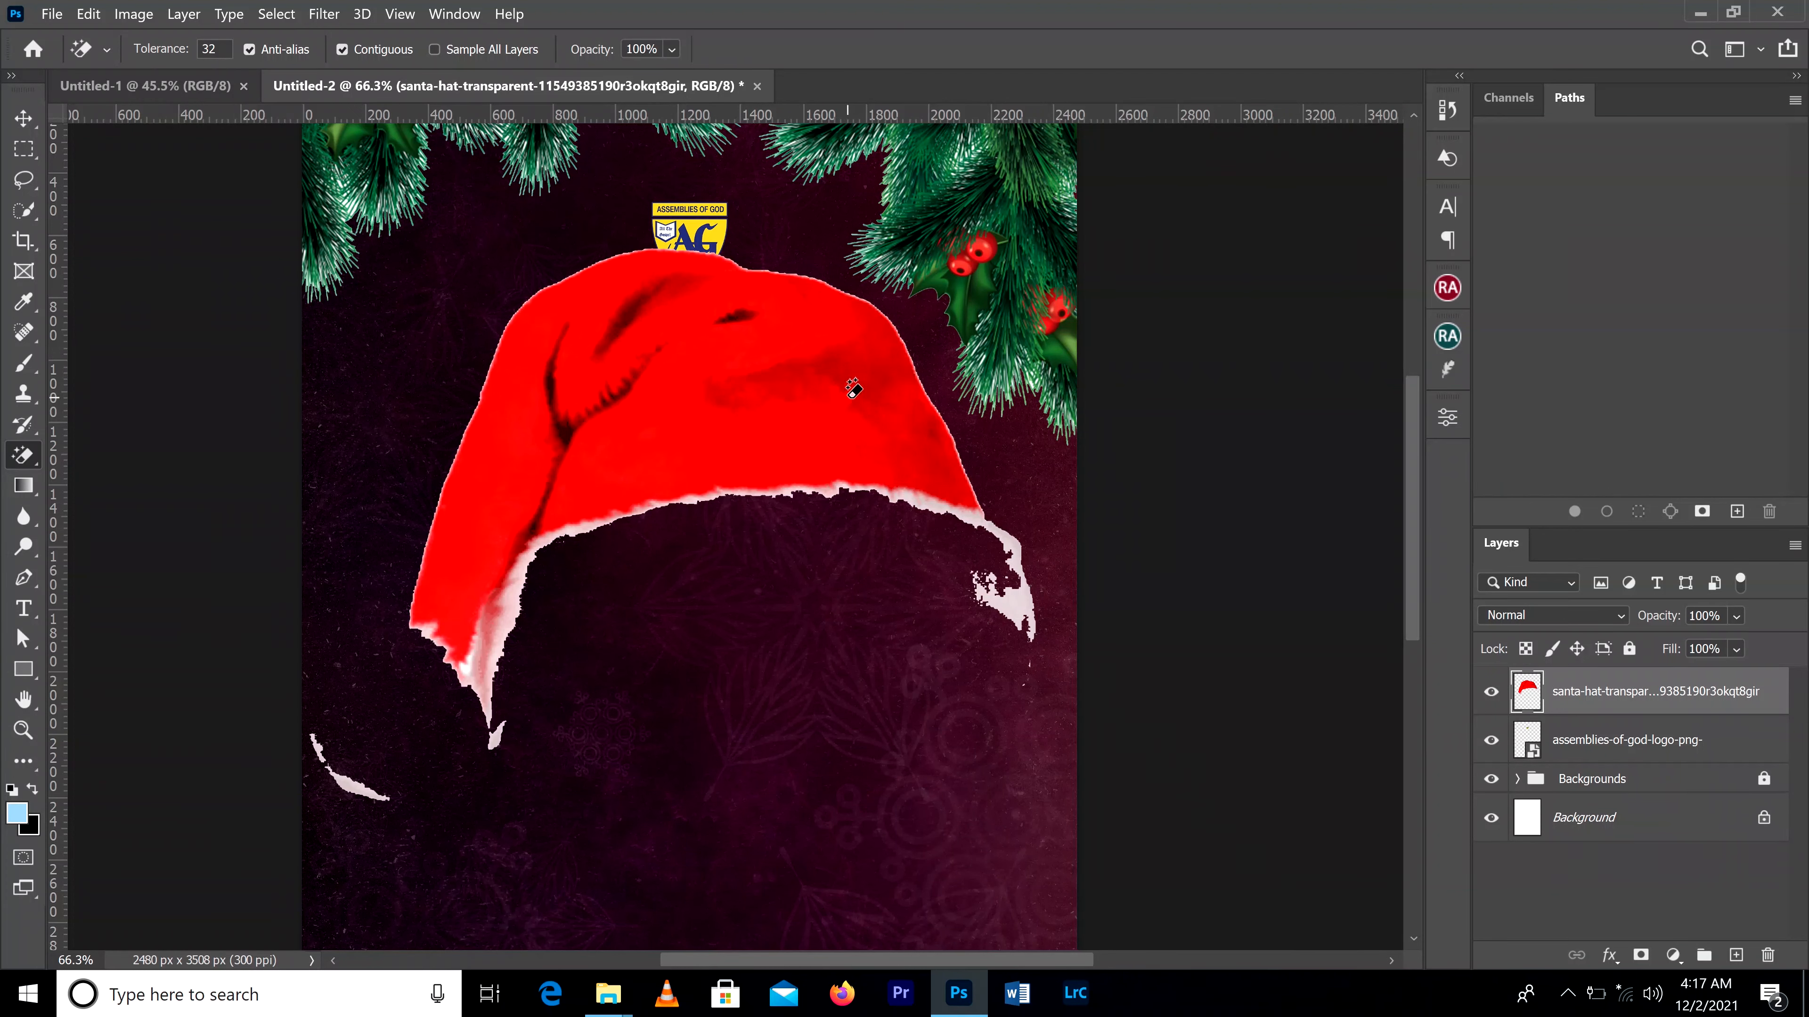
key("z")
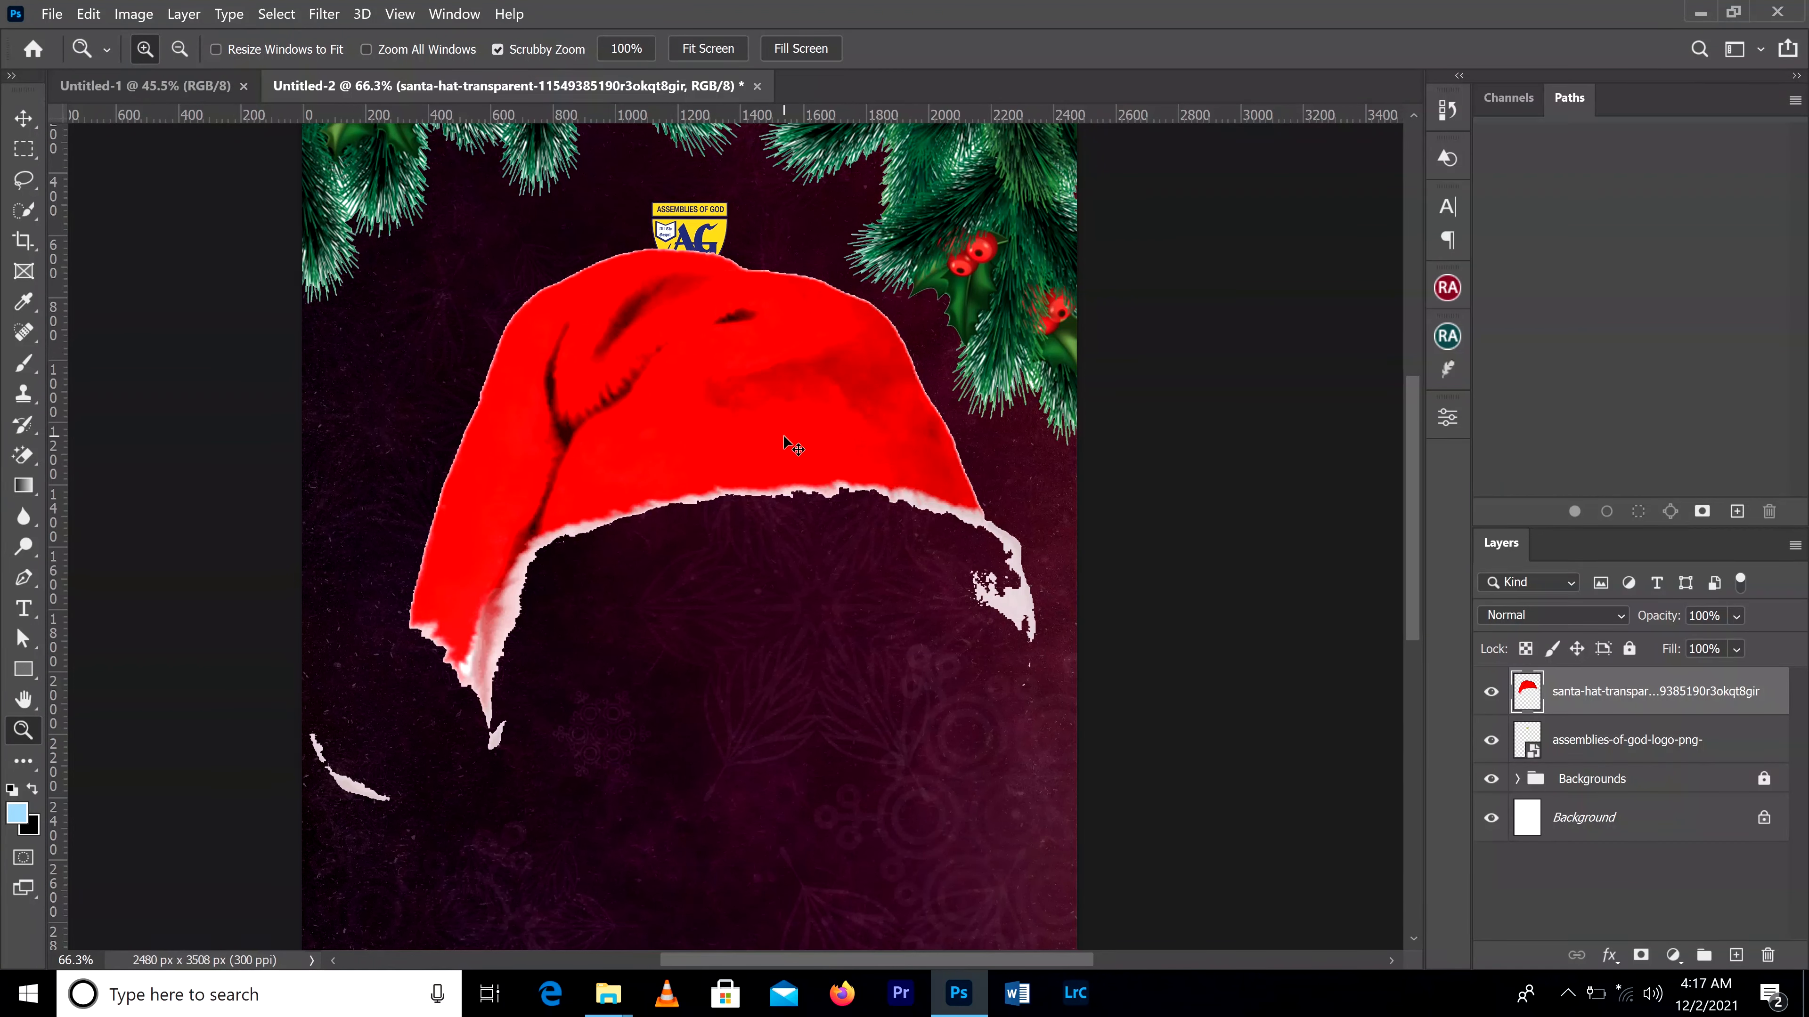
key("ctrl+z")
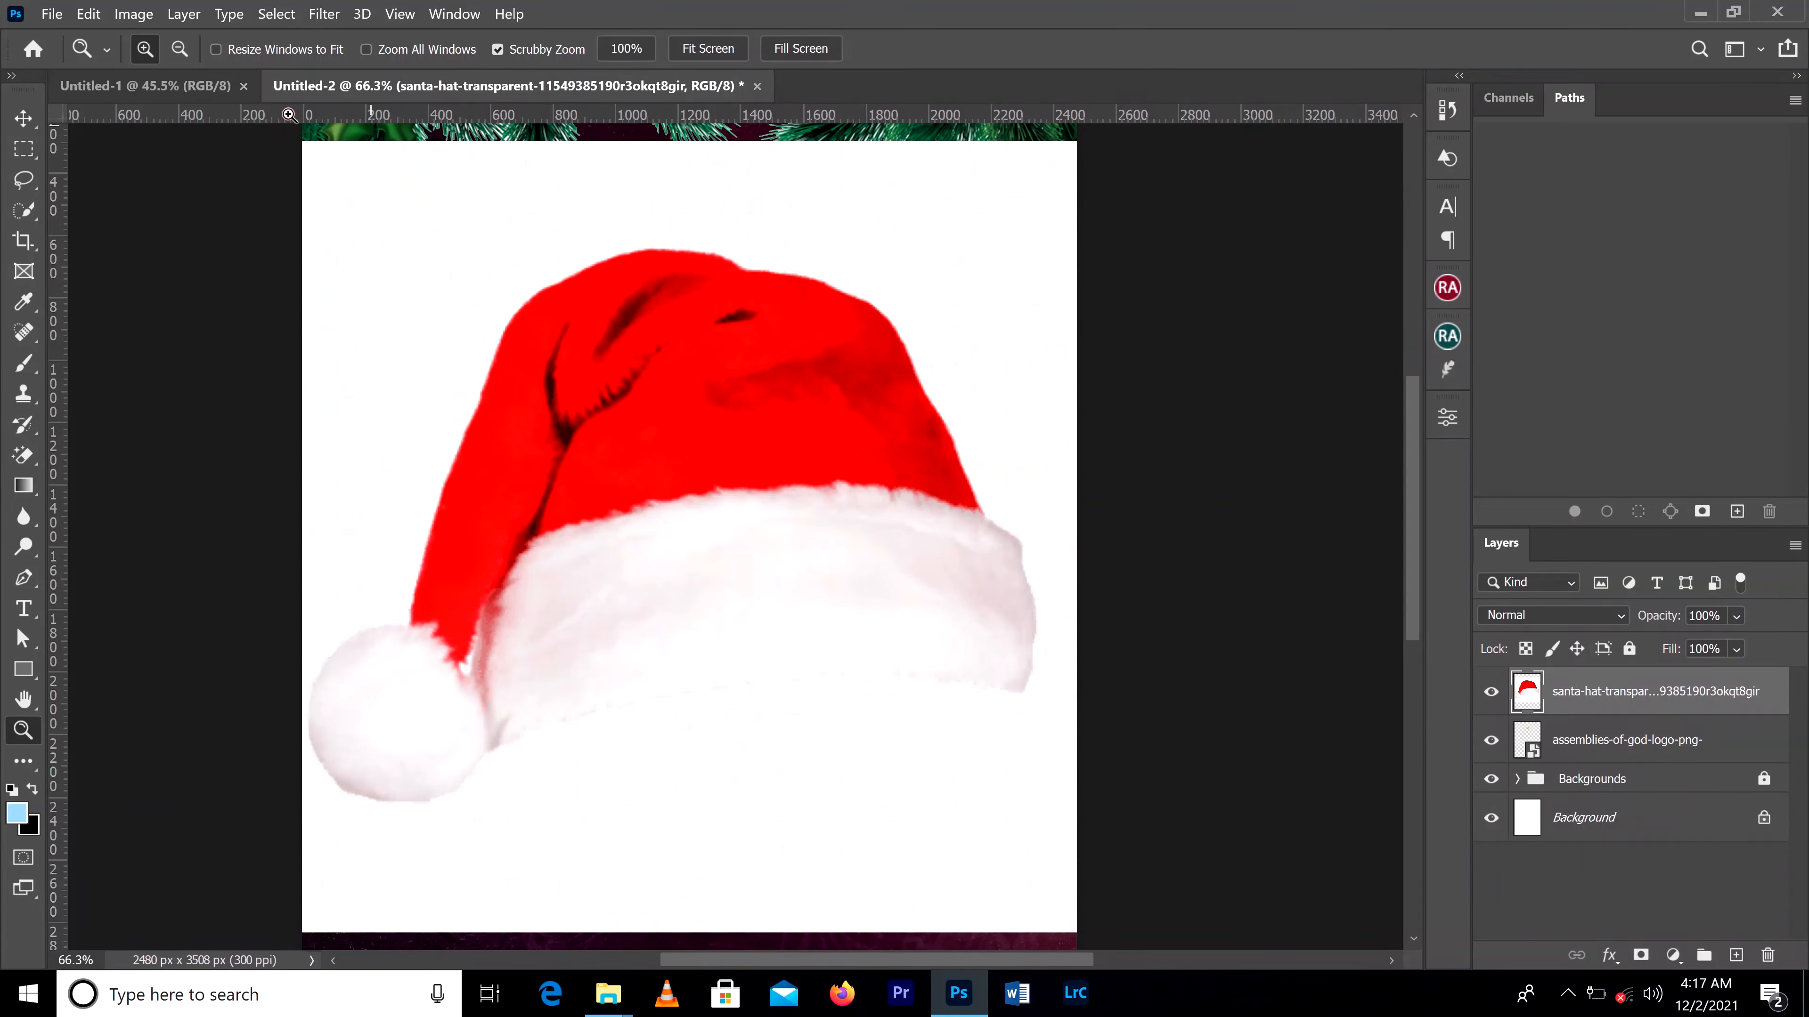
Step: Select the Santa hat with Select Subject and copy the selection to a new layer
left_click(276, 14)
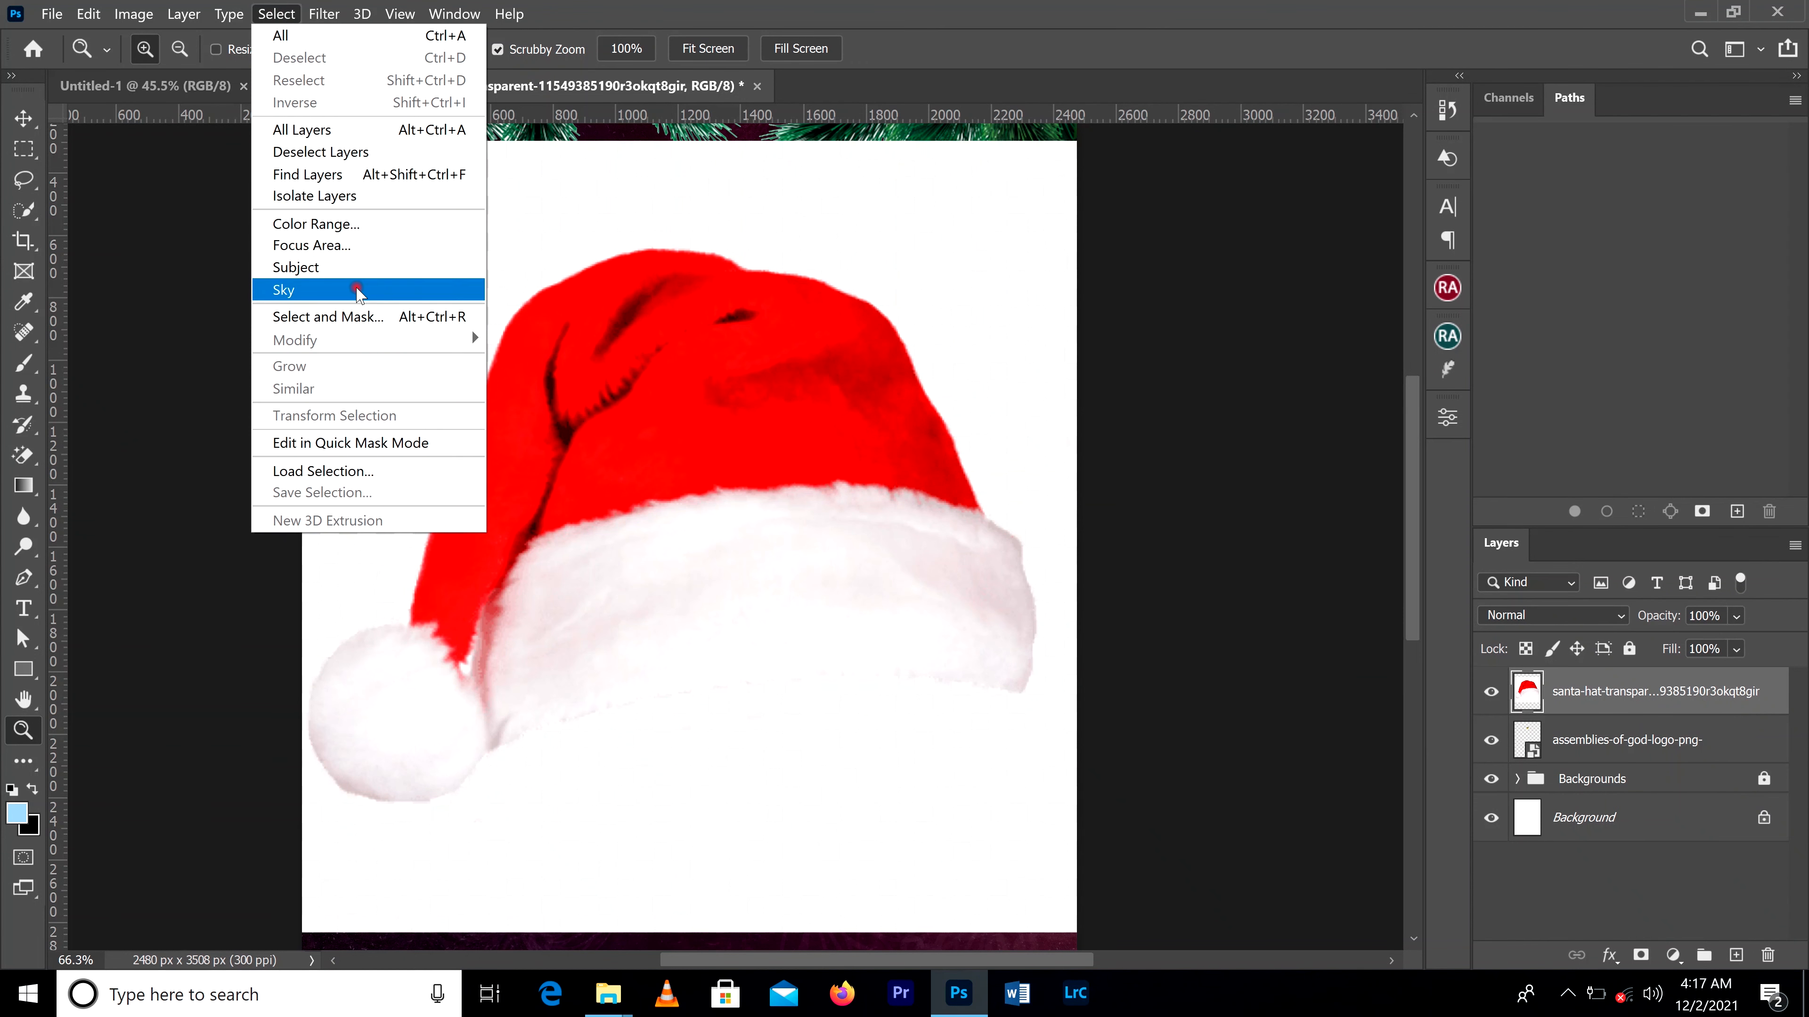
left_click(358, 272)
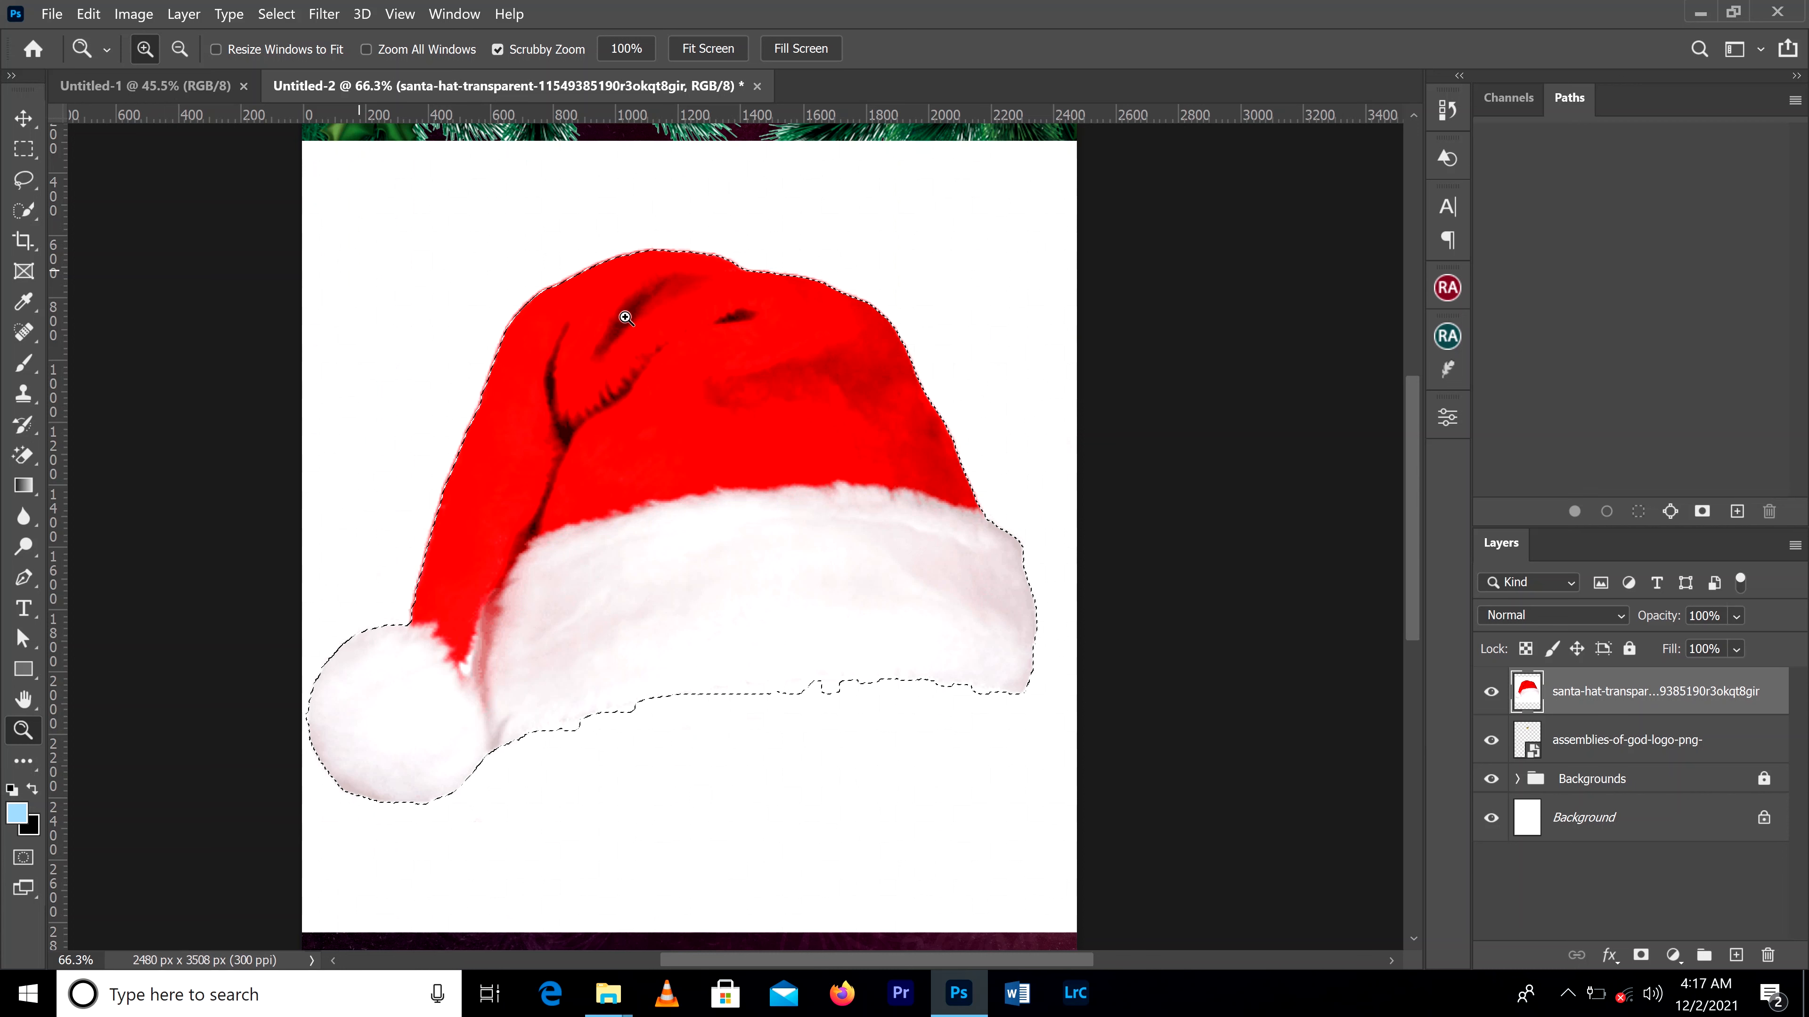
left_click(19, 152)
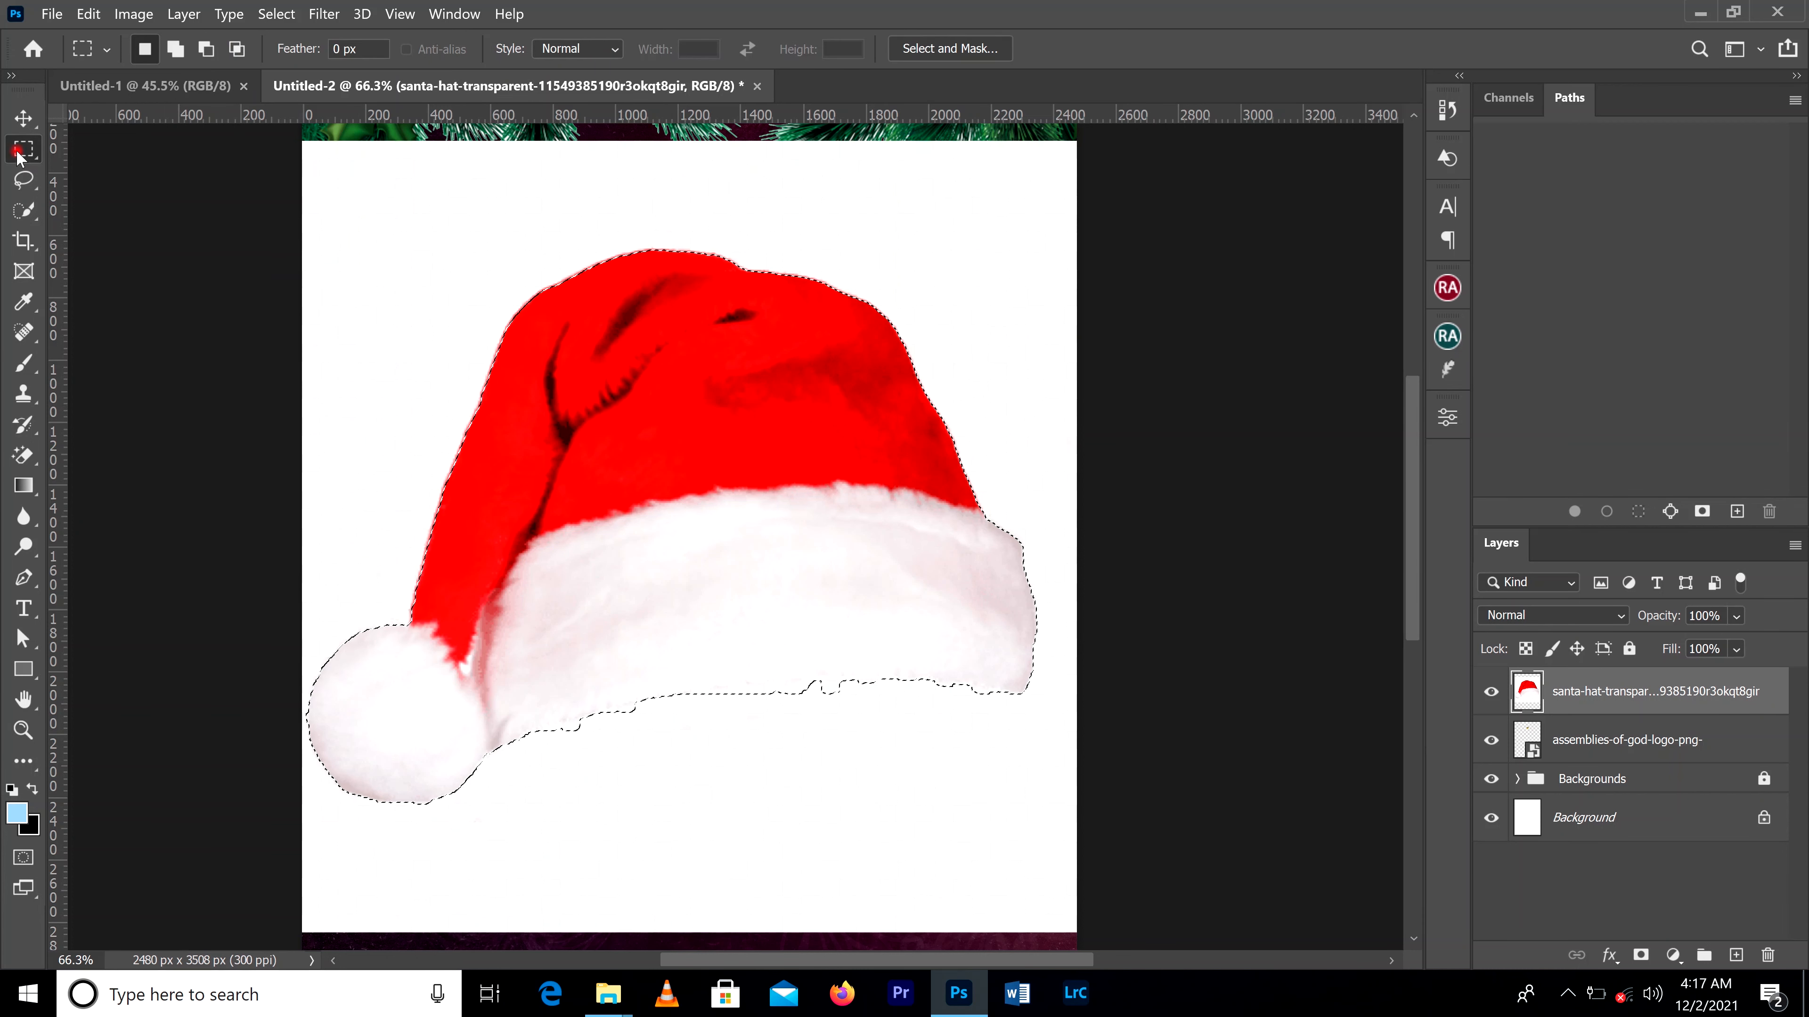
right_click(559, 347)
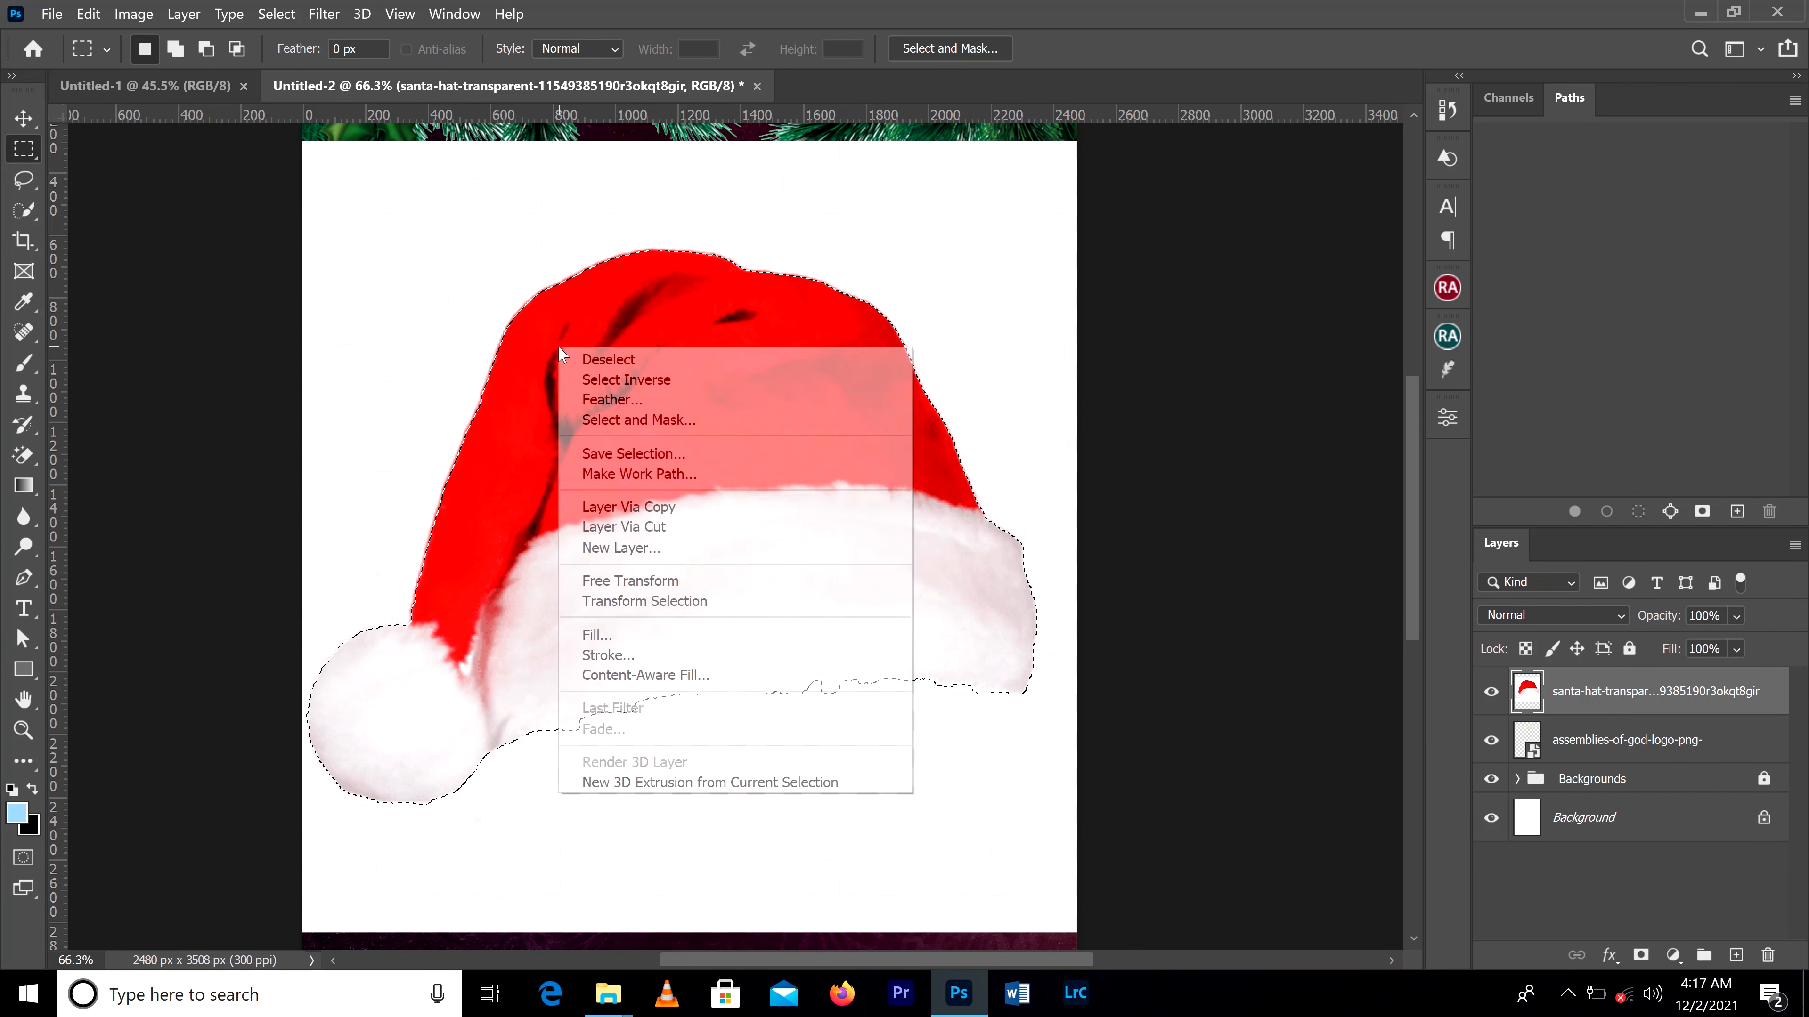
left_click(654, 507)
Step: Move the copied hat slightly down and left off the original, and delete the original Santa hat layer with the white background
left_click(24, 118)
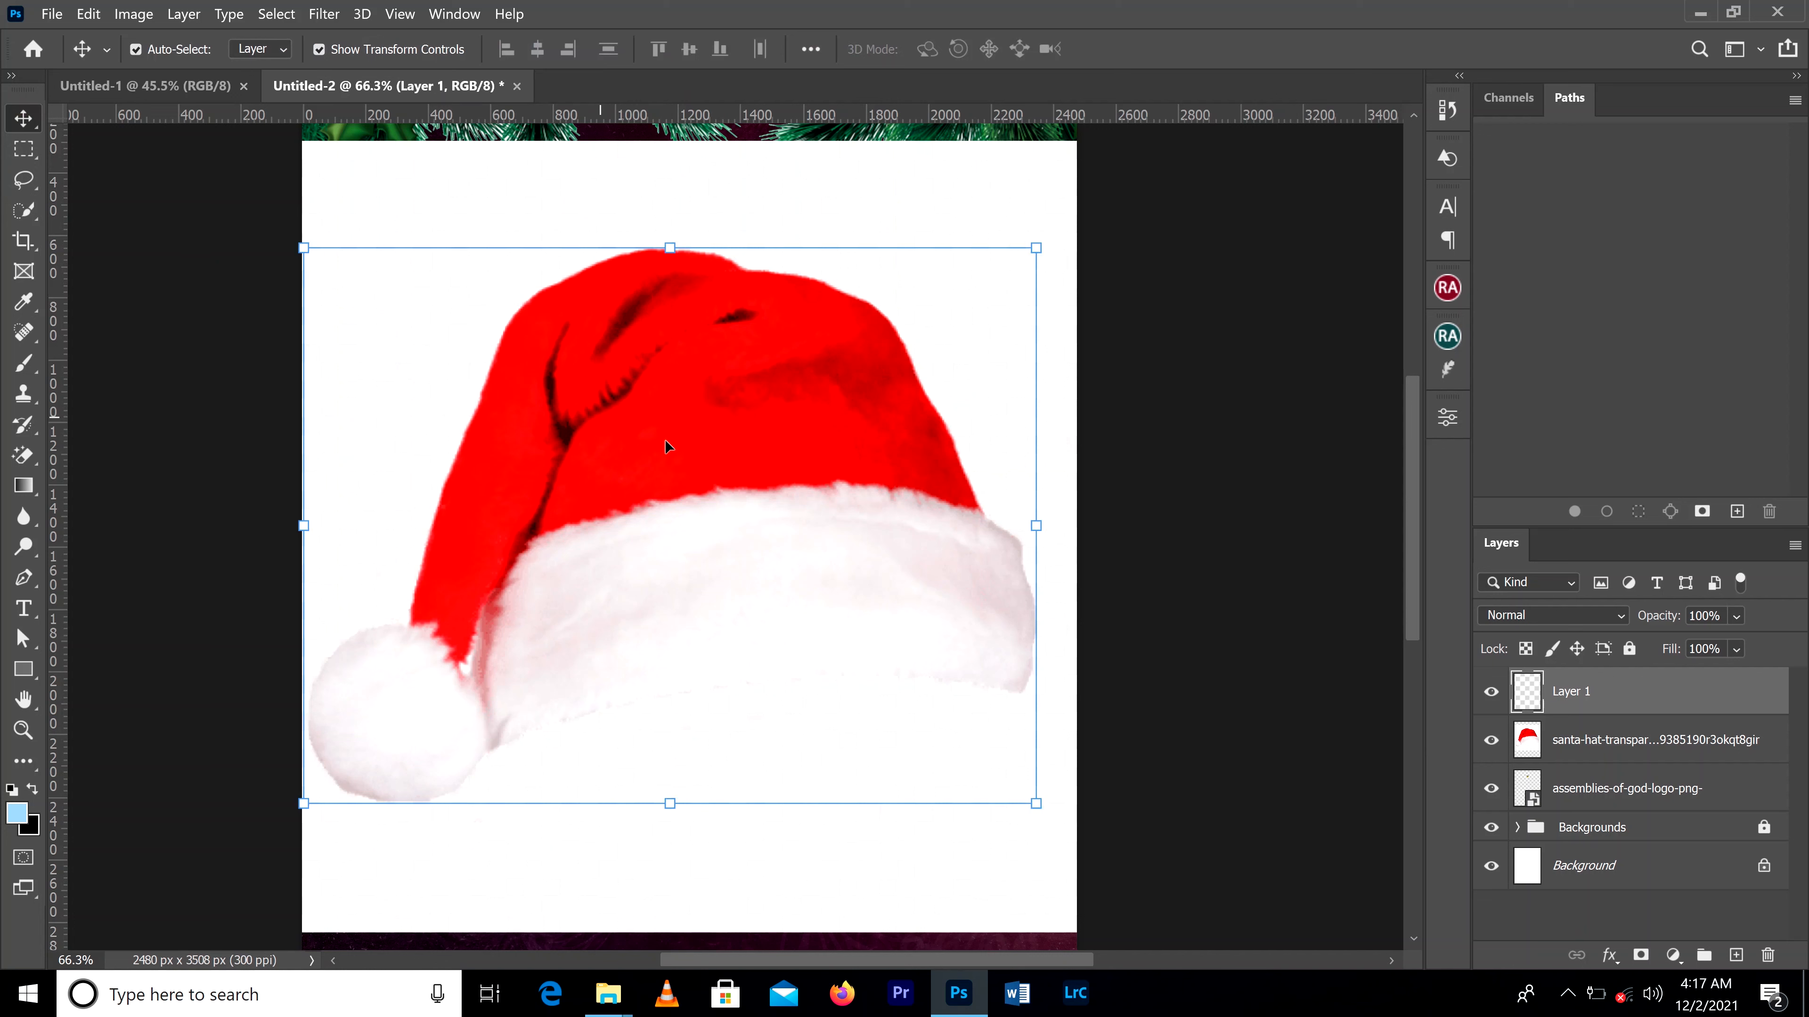
left_click_drag(665, 442, 621, 537)
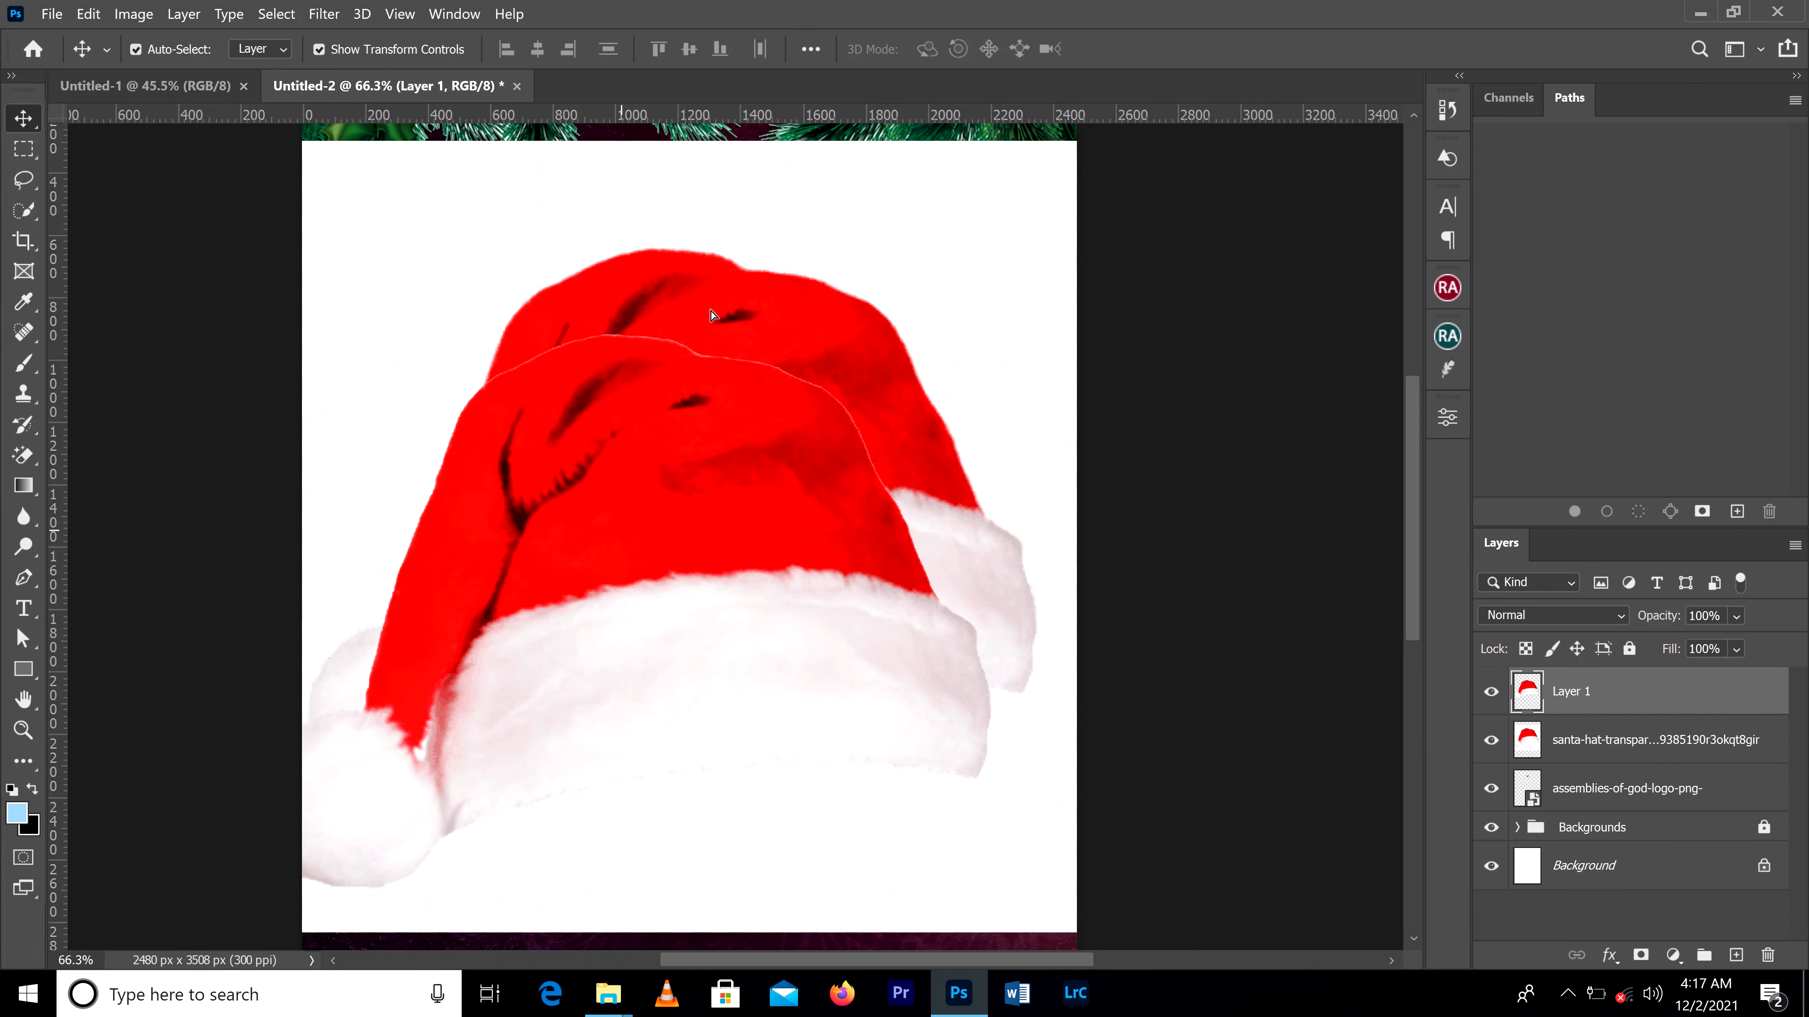
left_click(1627, 745)
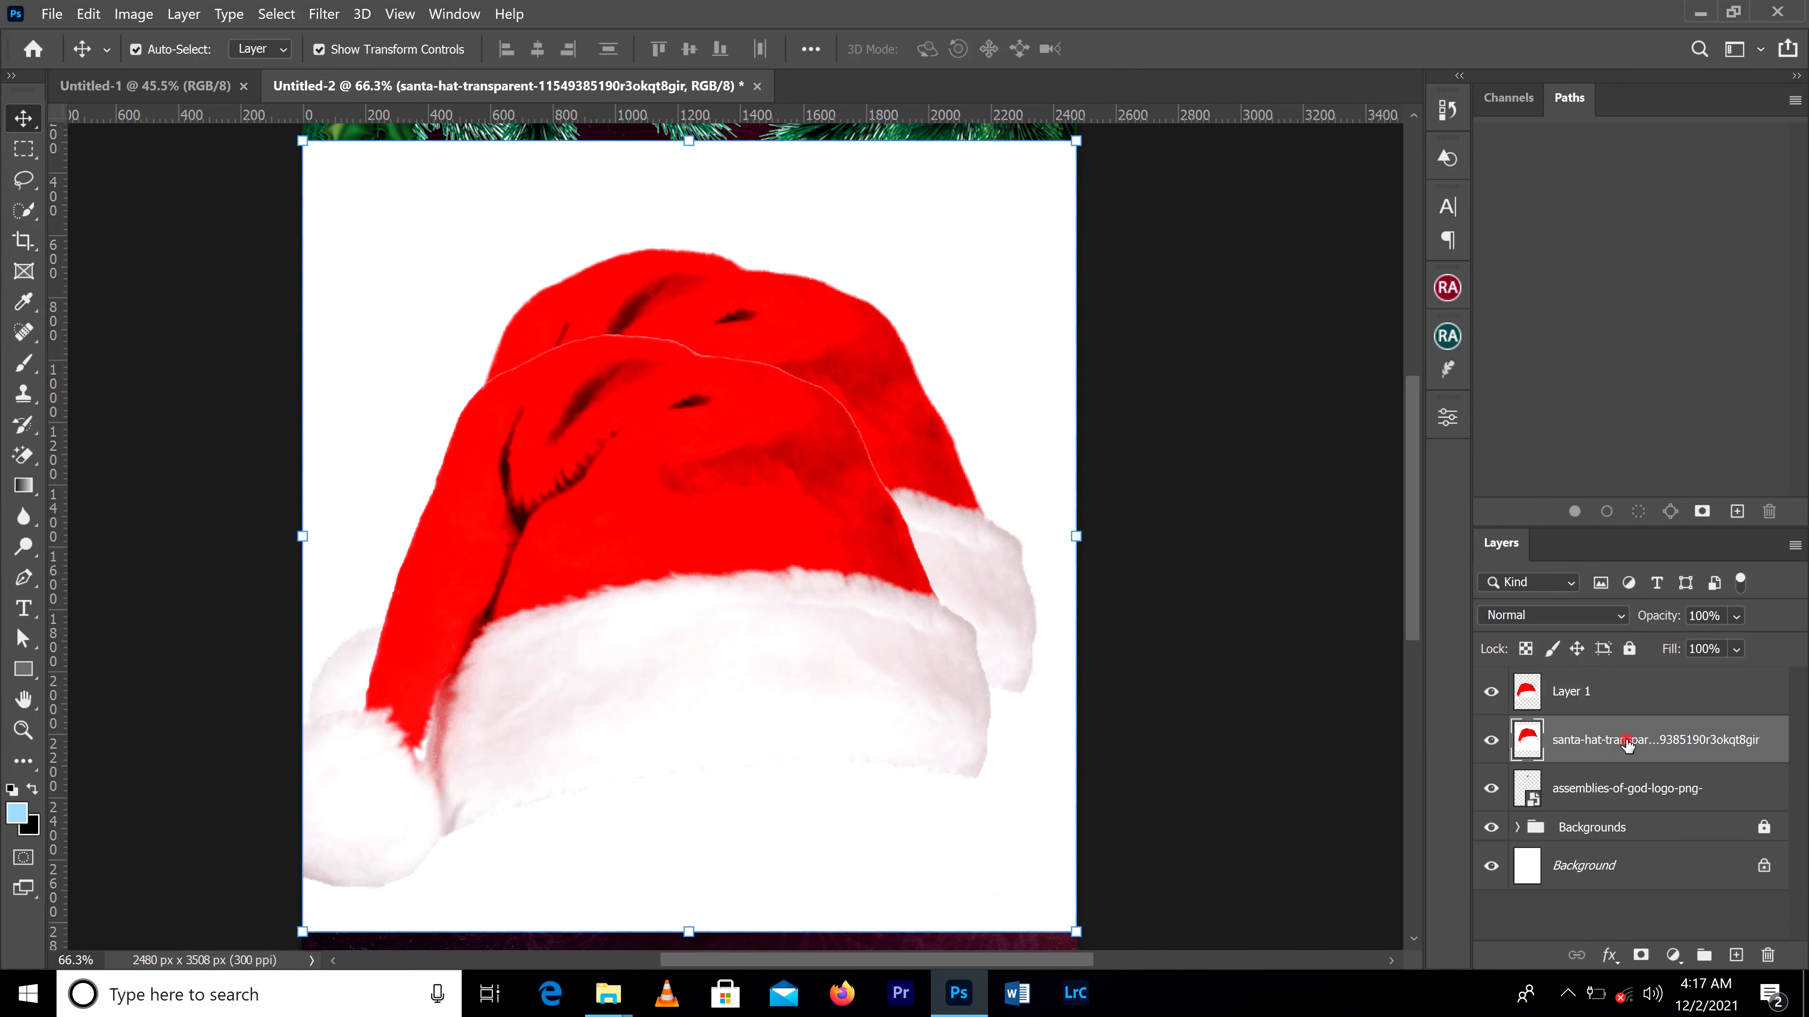
key("Delete")
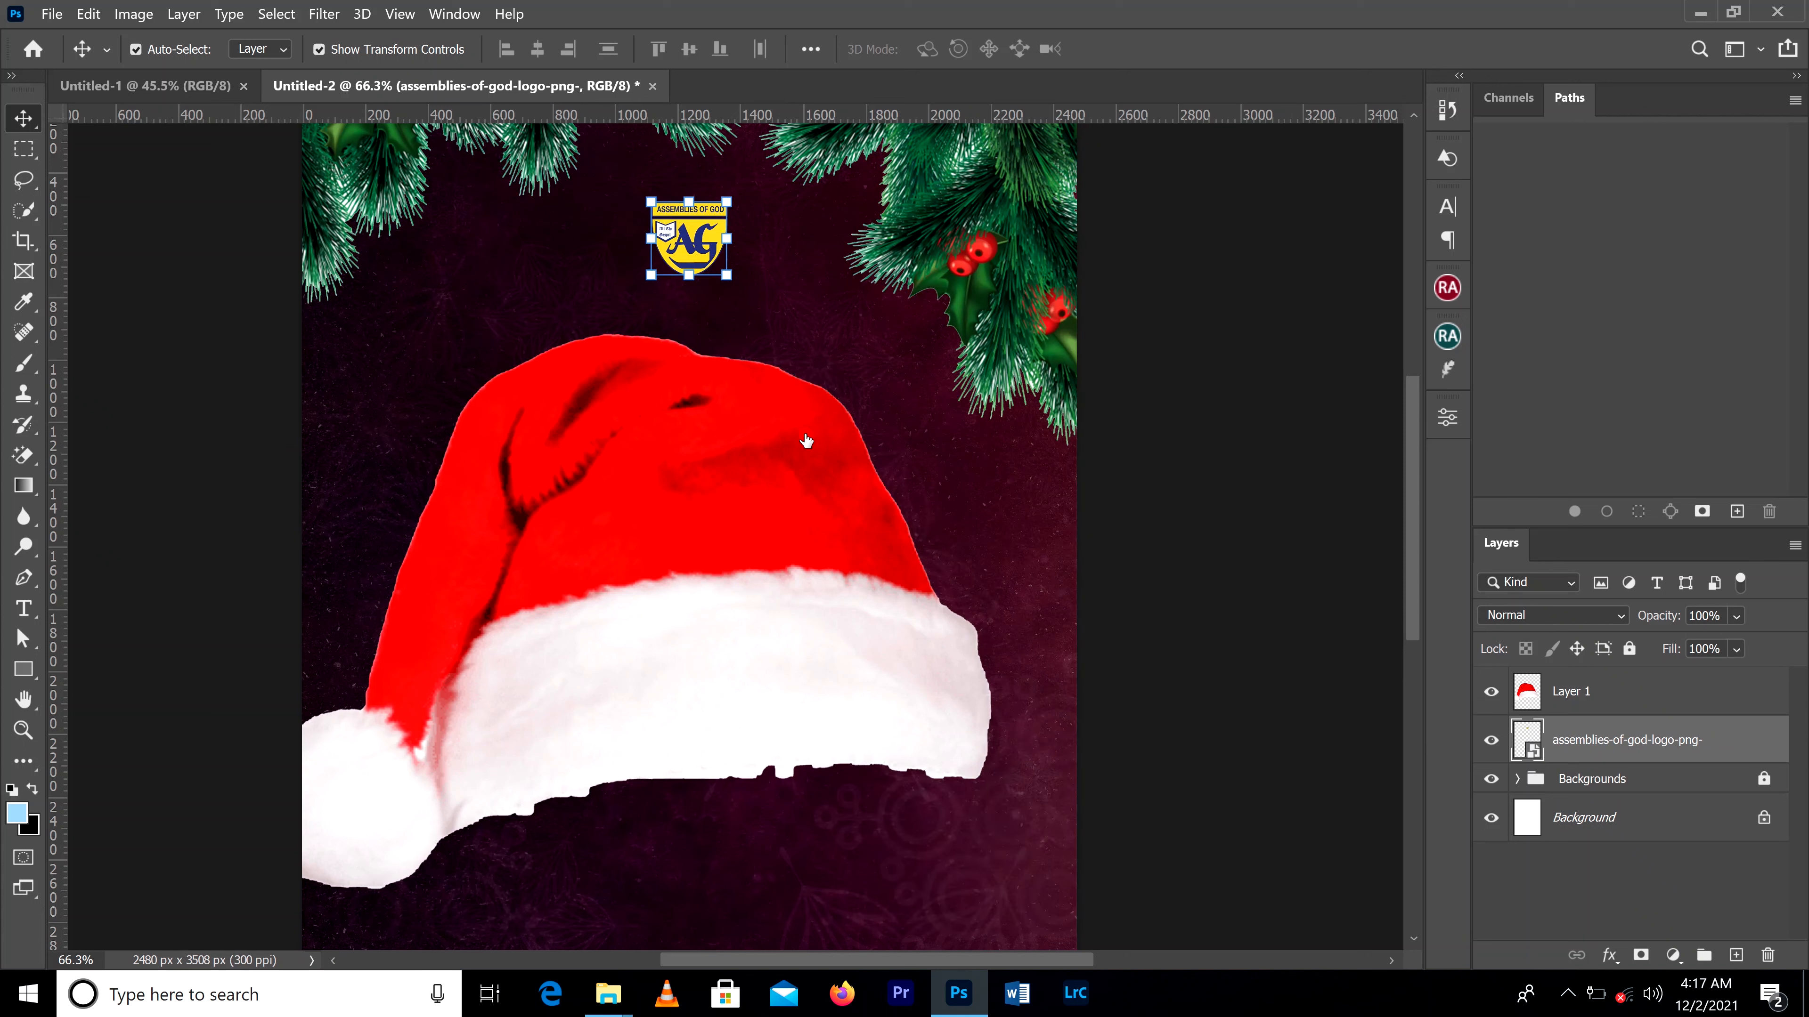
Step: Scale the cut-out Santa hat down to about 12% and leave it just below and left of the logo
left_click(773, 426)
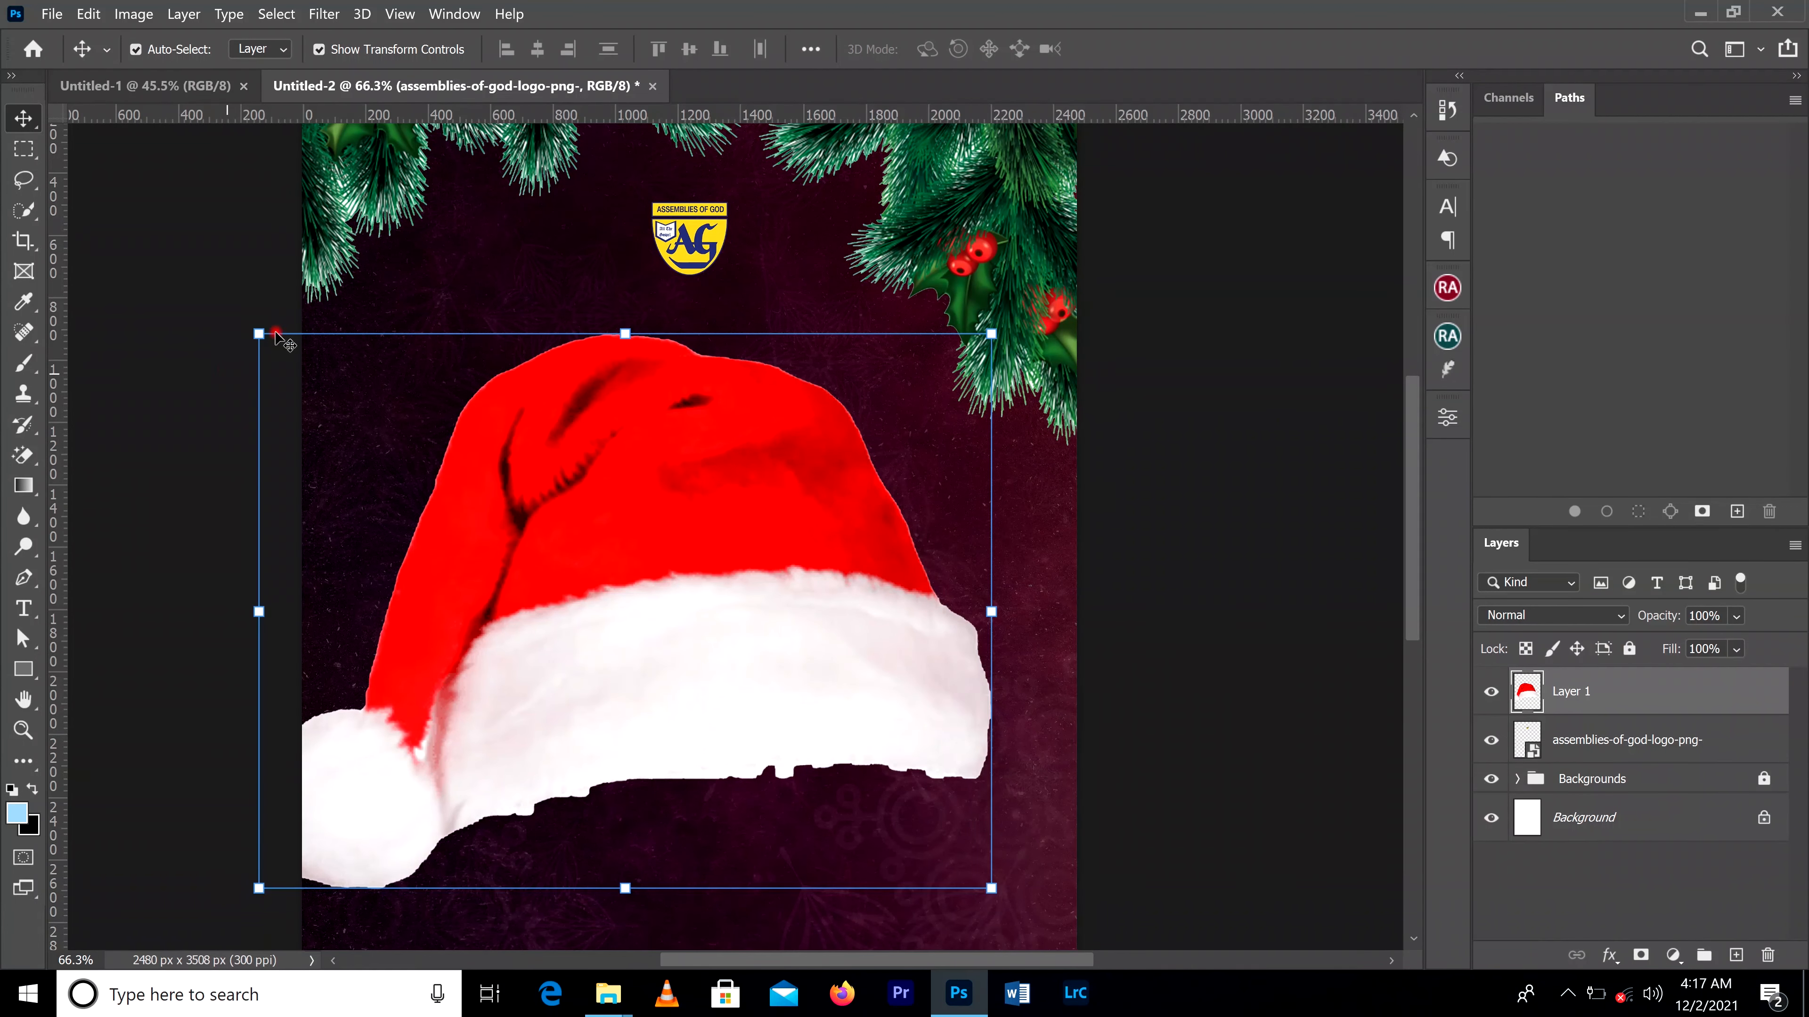
left_click_drag(258, 326, 658, 219)
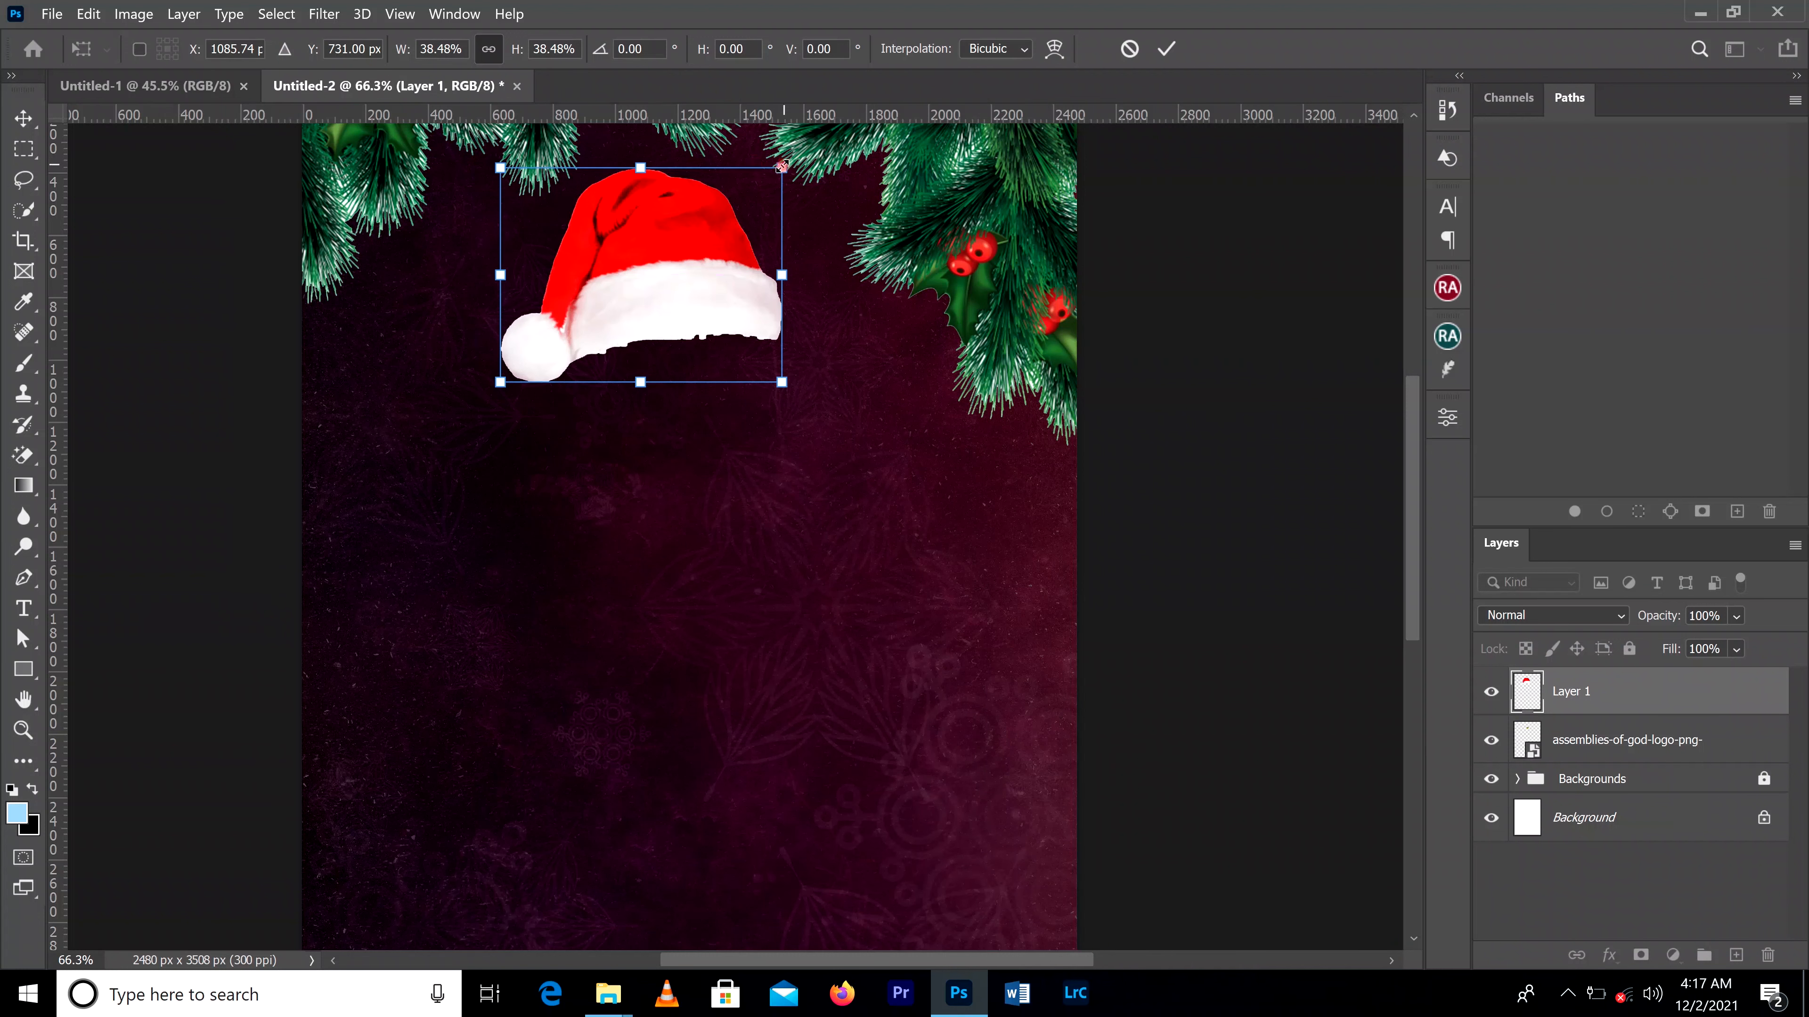
left_click_drag(781, 167, 576, 315)
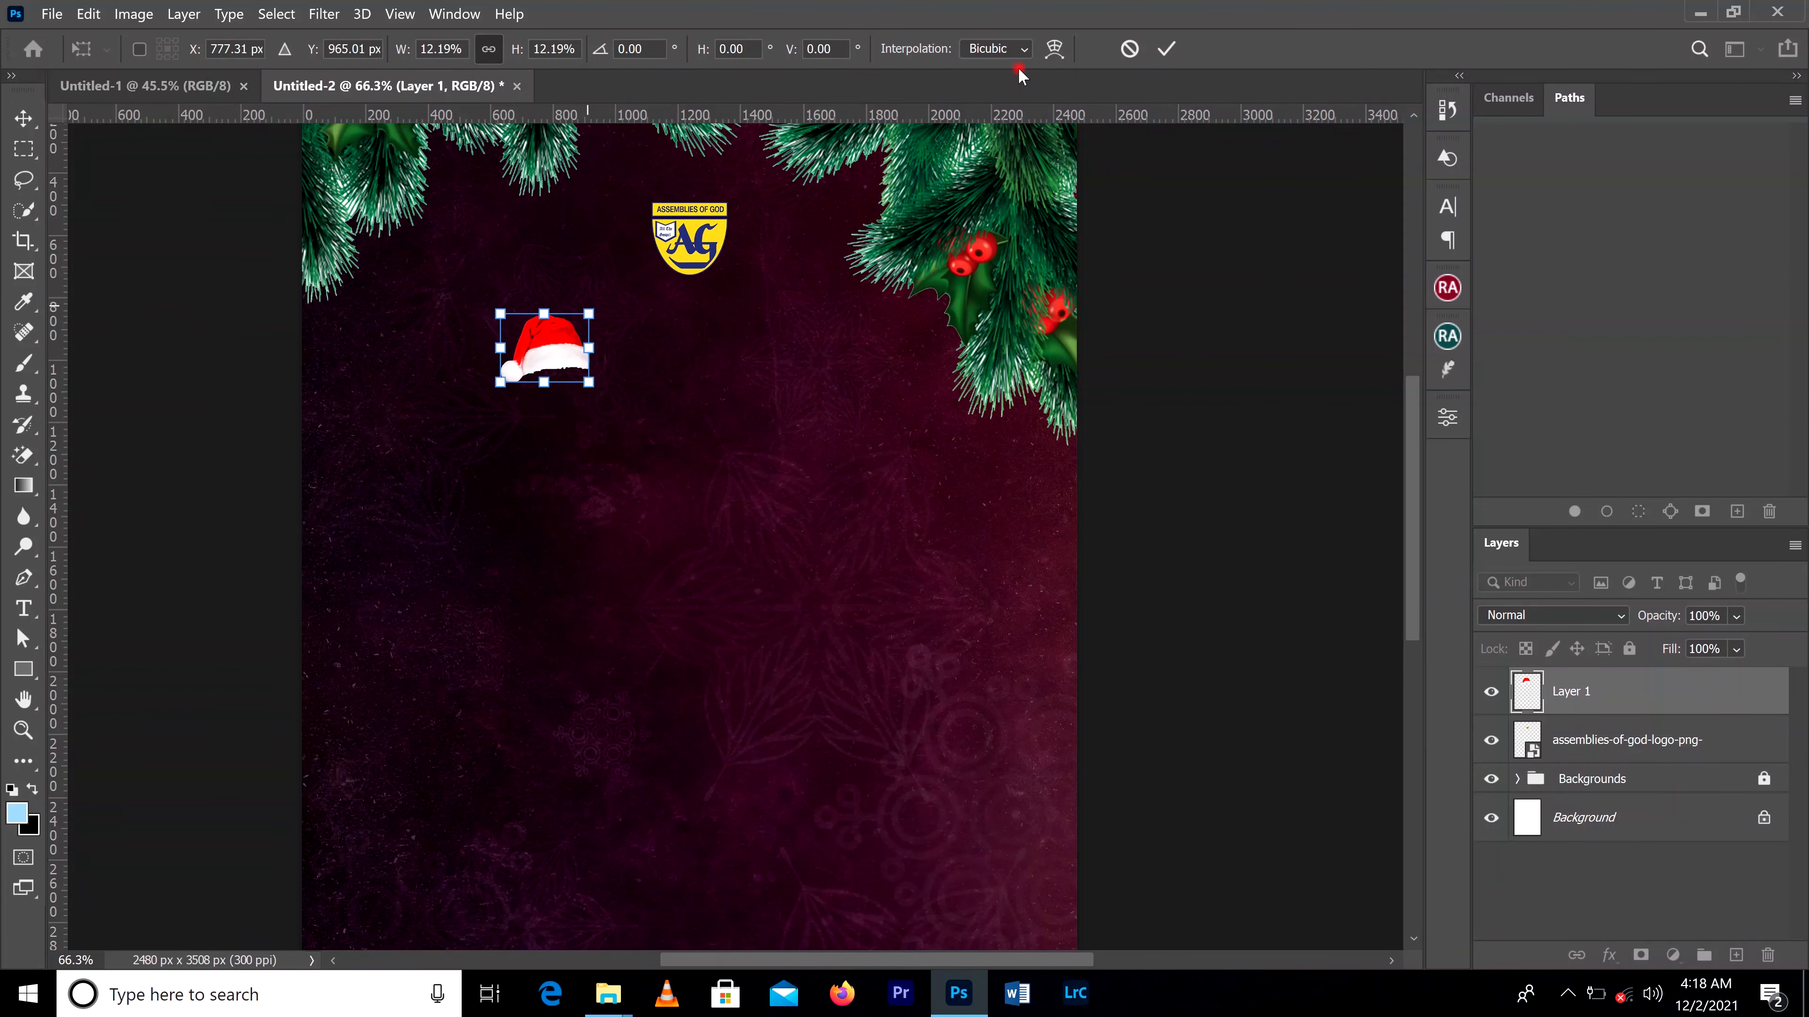
key("Return")
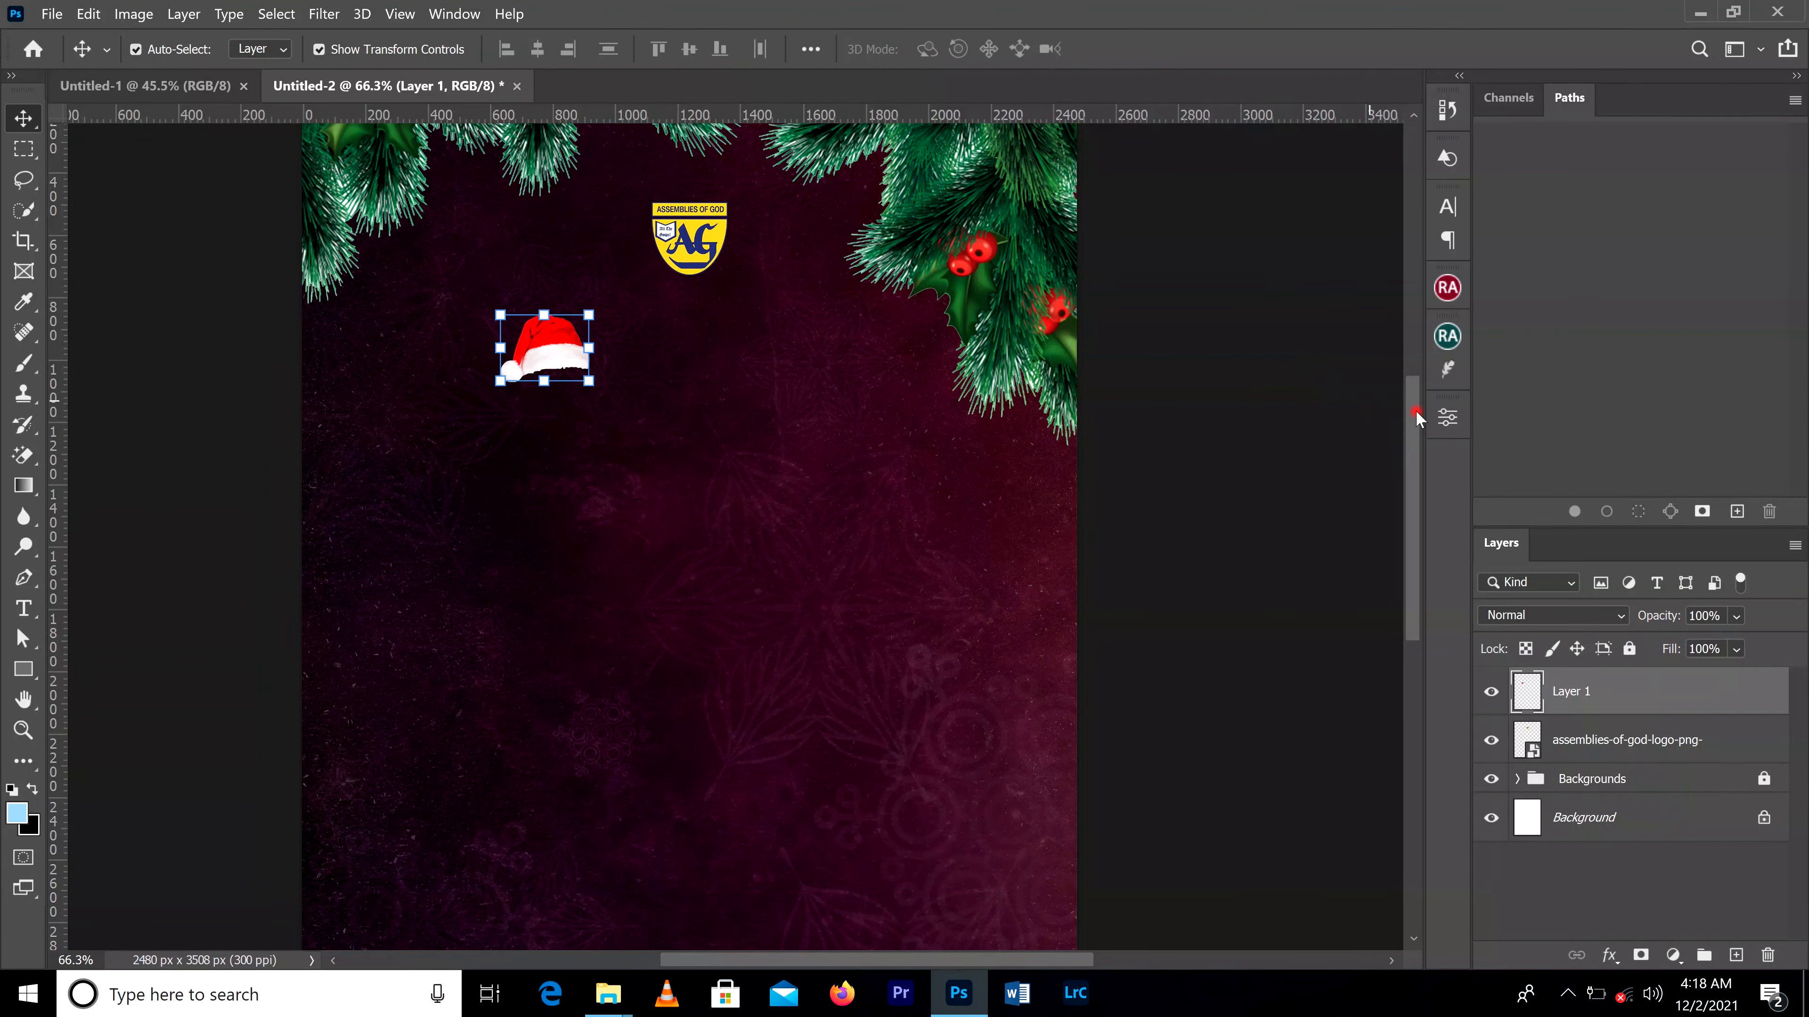
Step: Move the Santa hat up so it sits over the upper-left corner of the Assemblies of God logo
left_click_drag(1414, 416, 1414, 347)
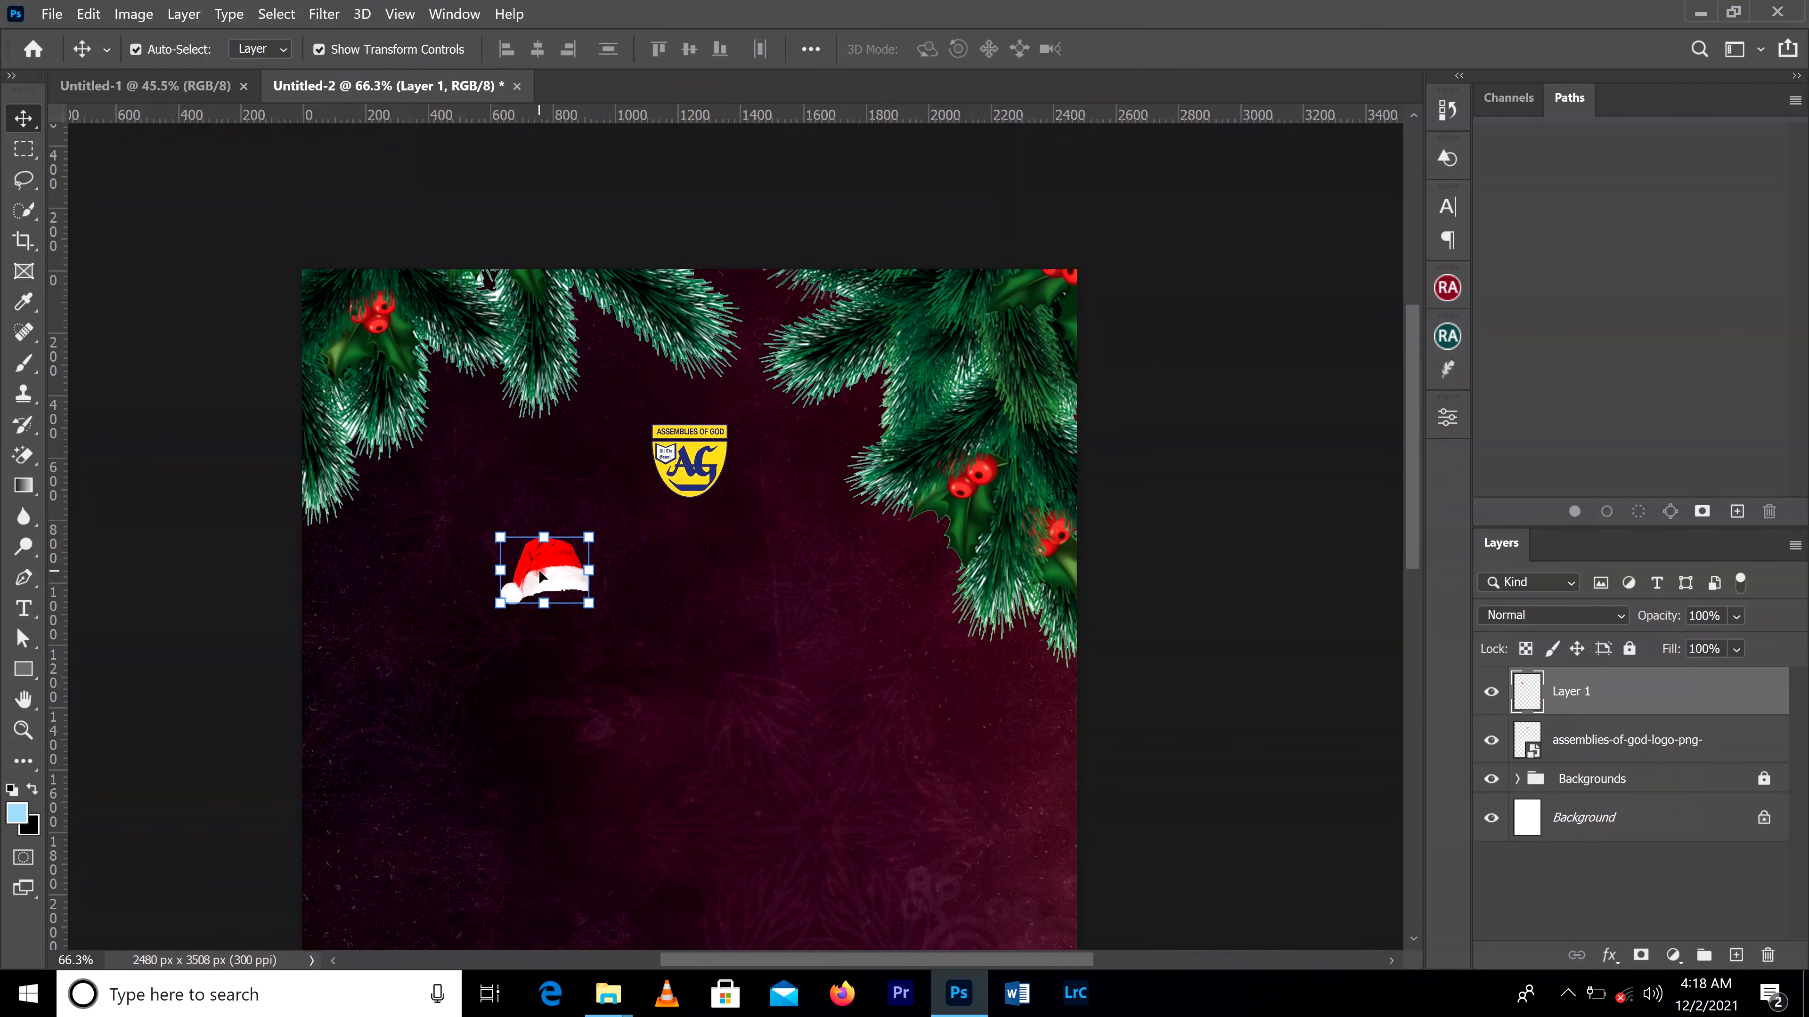
left_click_drag(541, 576, 641, 406)
scroll(644, 406, "up", 5)
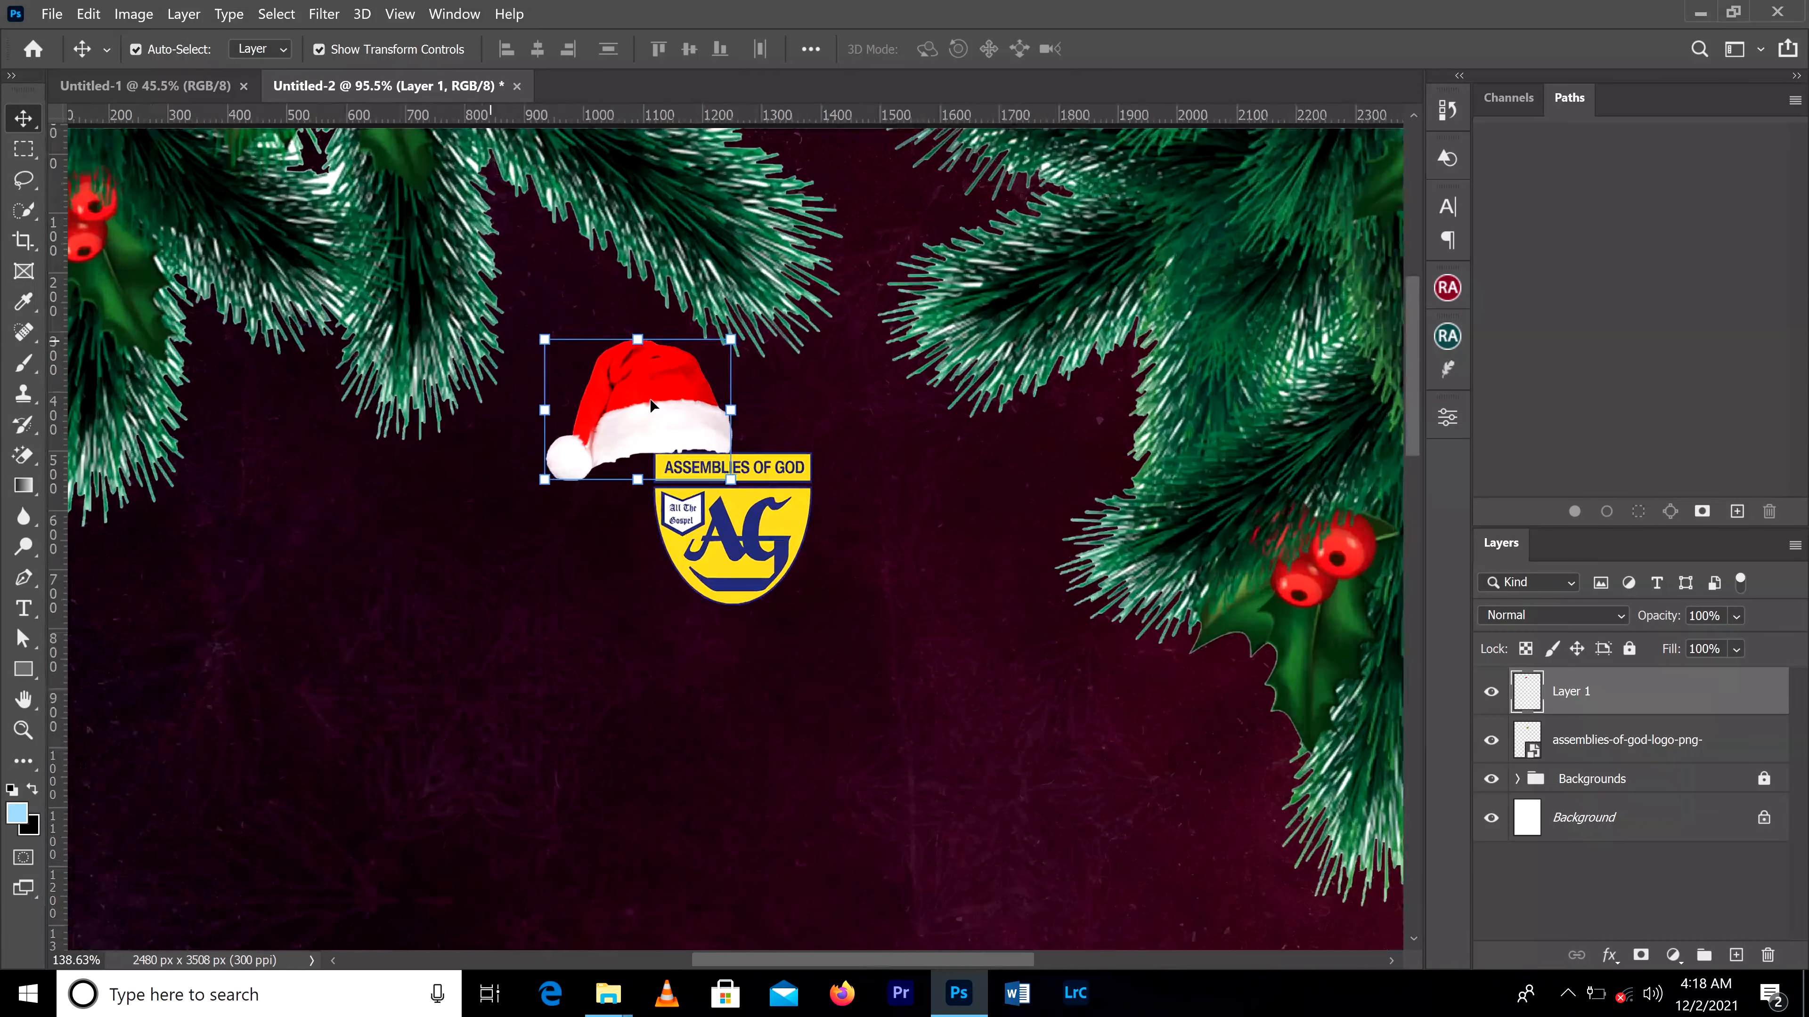
scroll(650, 406, "up", 3)
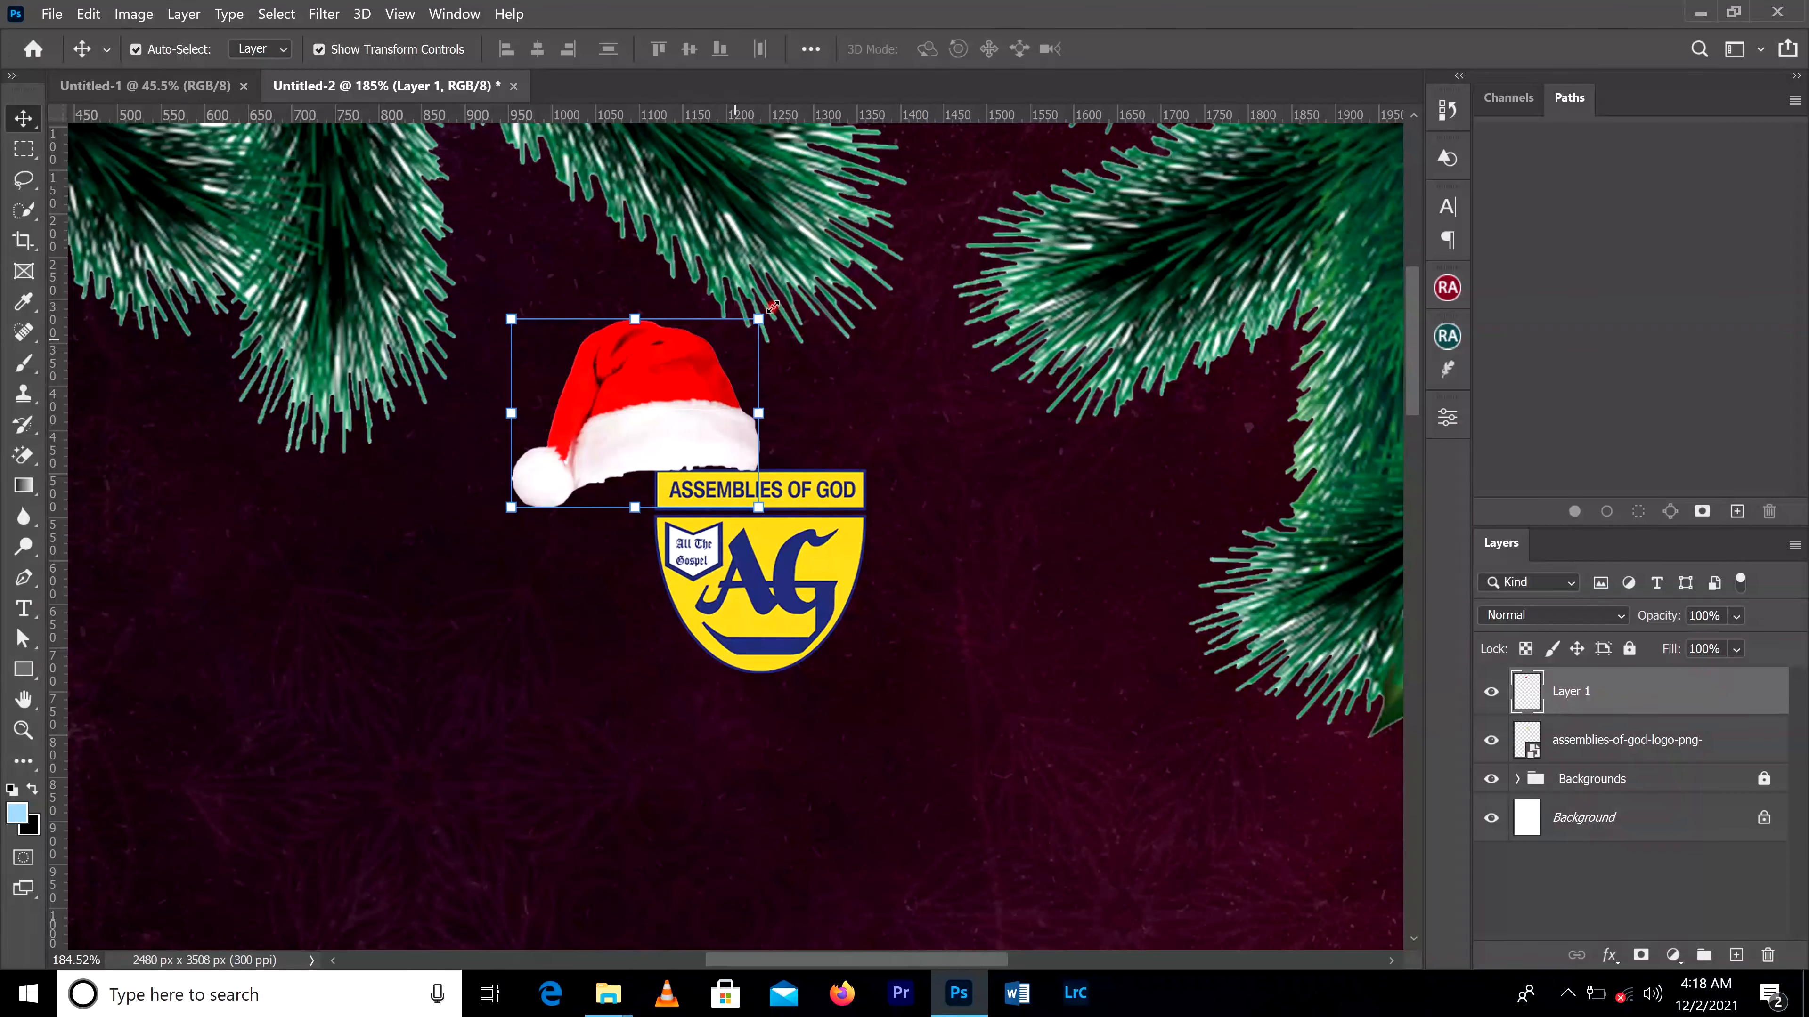
Step: Rotate the Santa hat about 24° counterclockwise, scale it to about 95%, and fit it over the logo's upper-left corner
left_click_drag(774, 302, 705, 286)
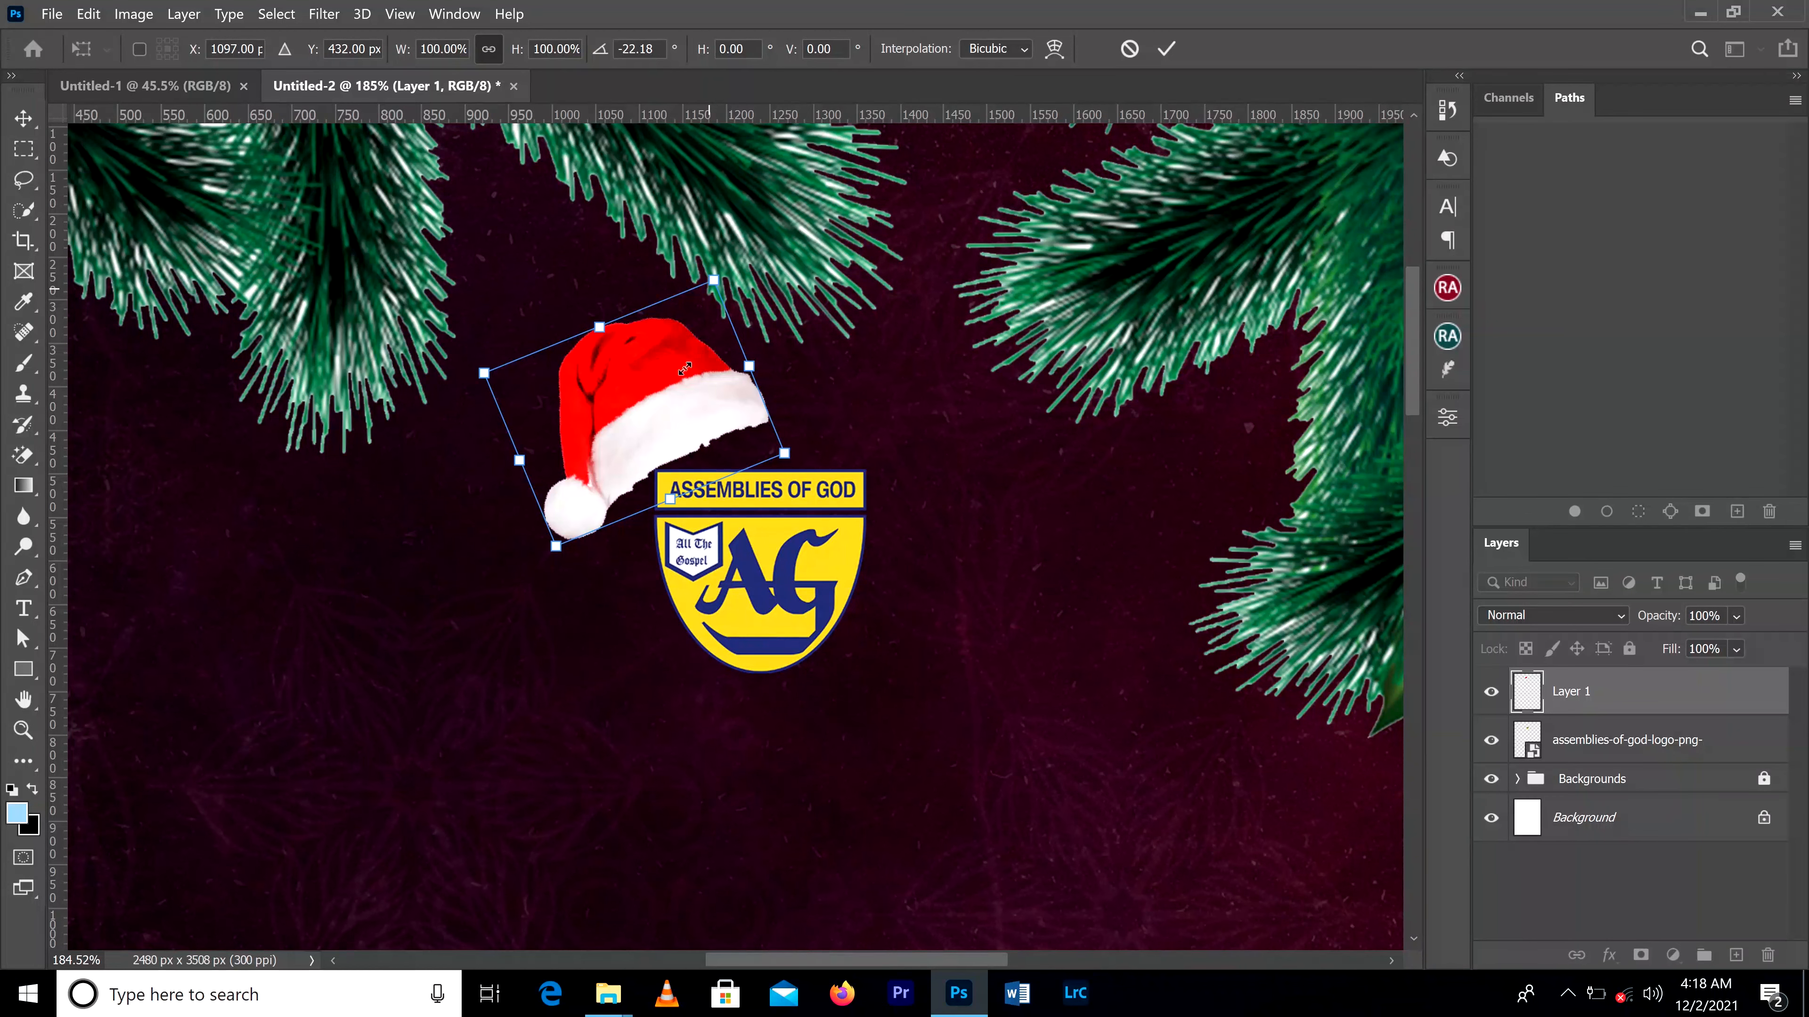
left_click_drag(625, 422, 659, 475)
left_click_drag(587, 605, 595, 590)
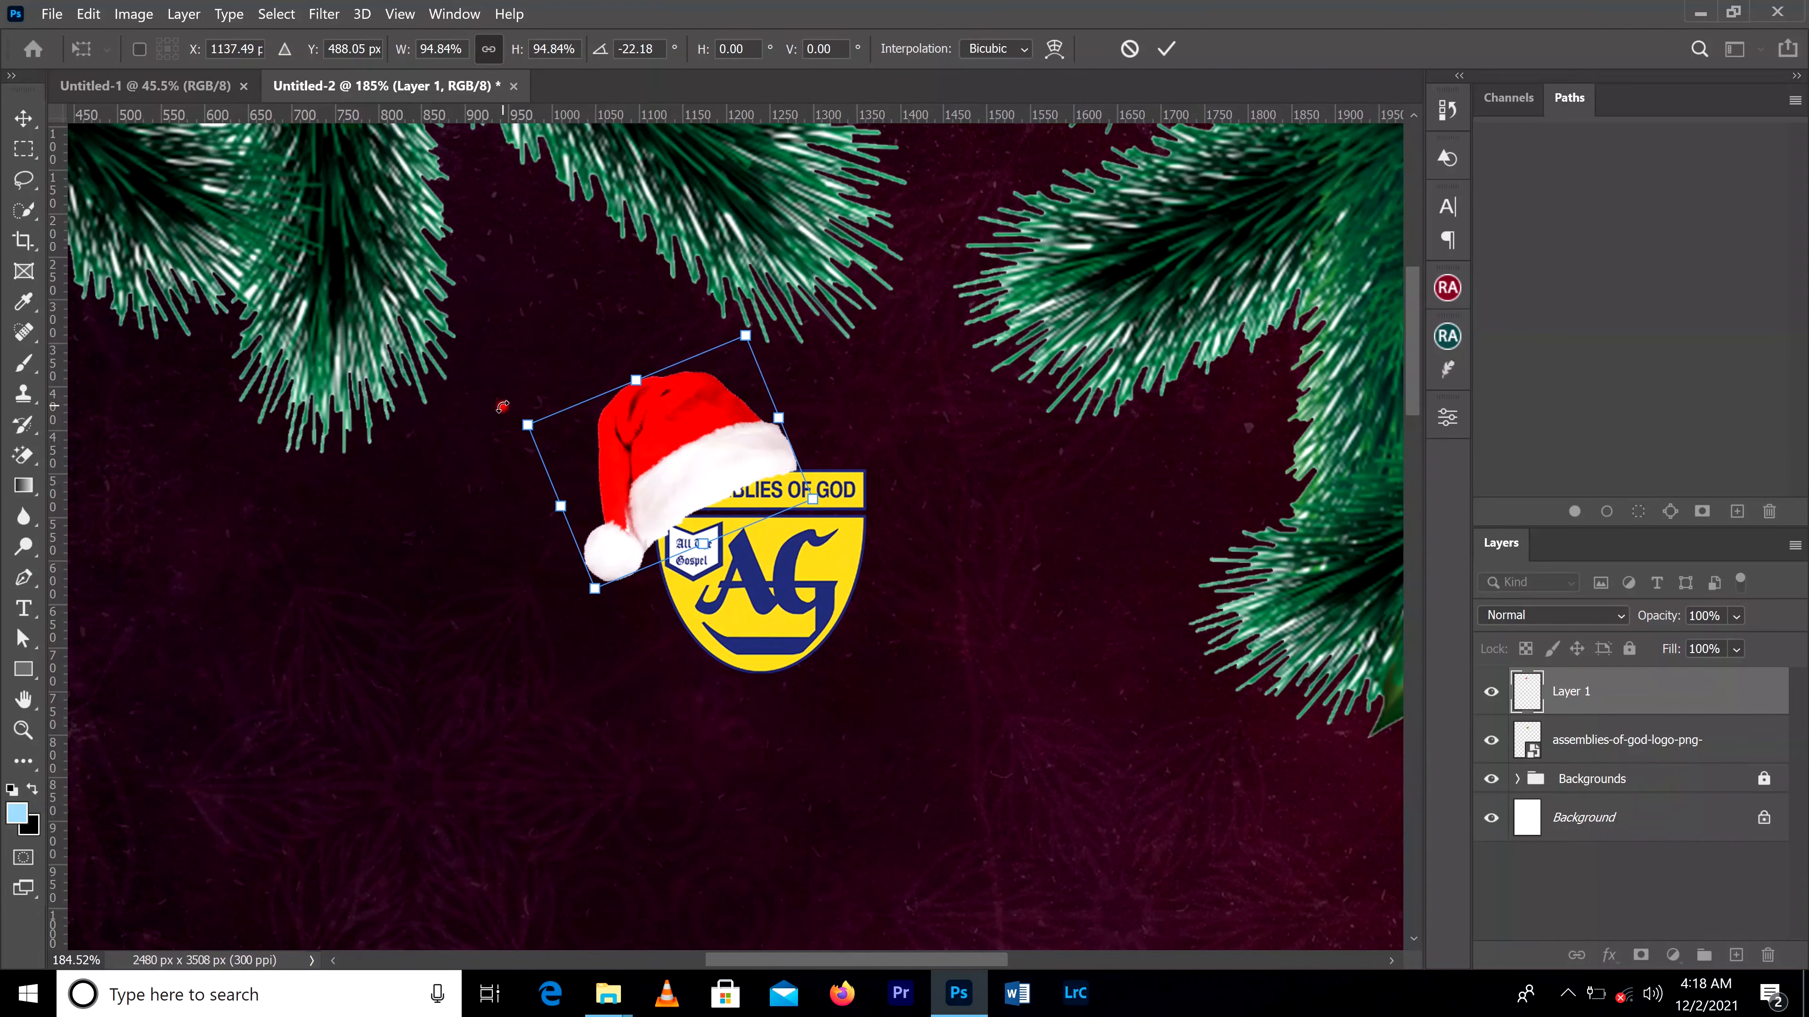
left_click_drag(502, 407, 514, 415)
left_click_drag(691, 489, 691, 489)
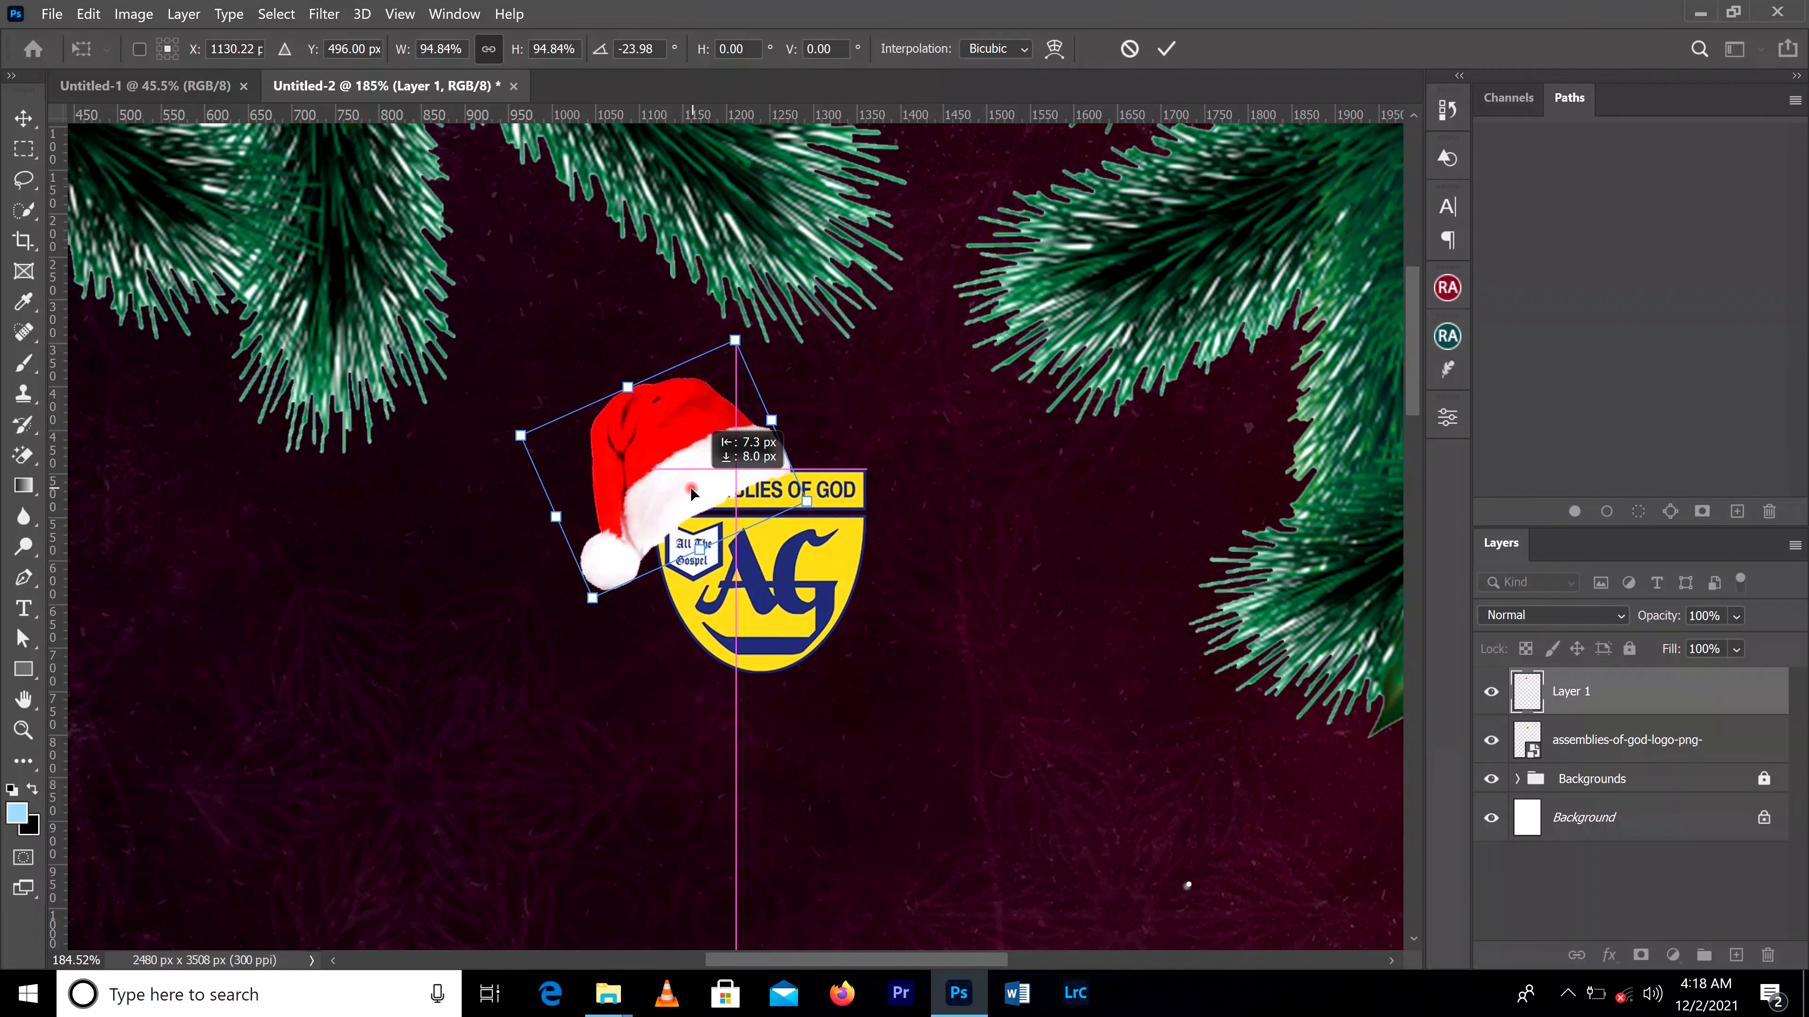
Step: Nudge the tilted Santa hat about 11 px right and up on the logo, and apply the transformation
scroll(933, 494, "down", 2)
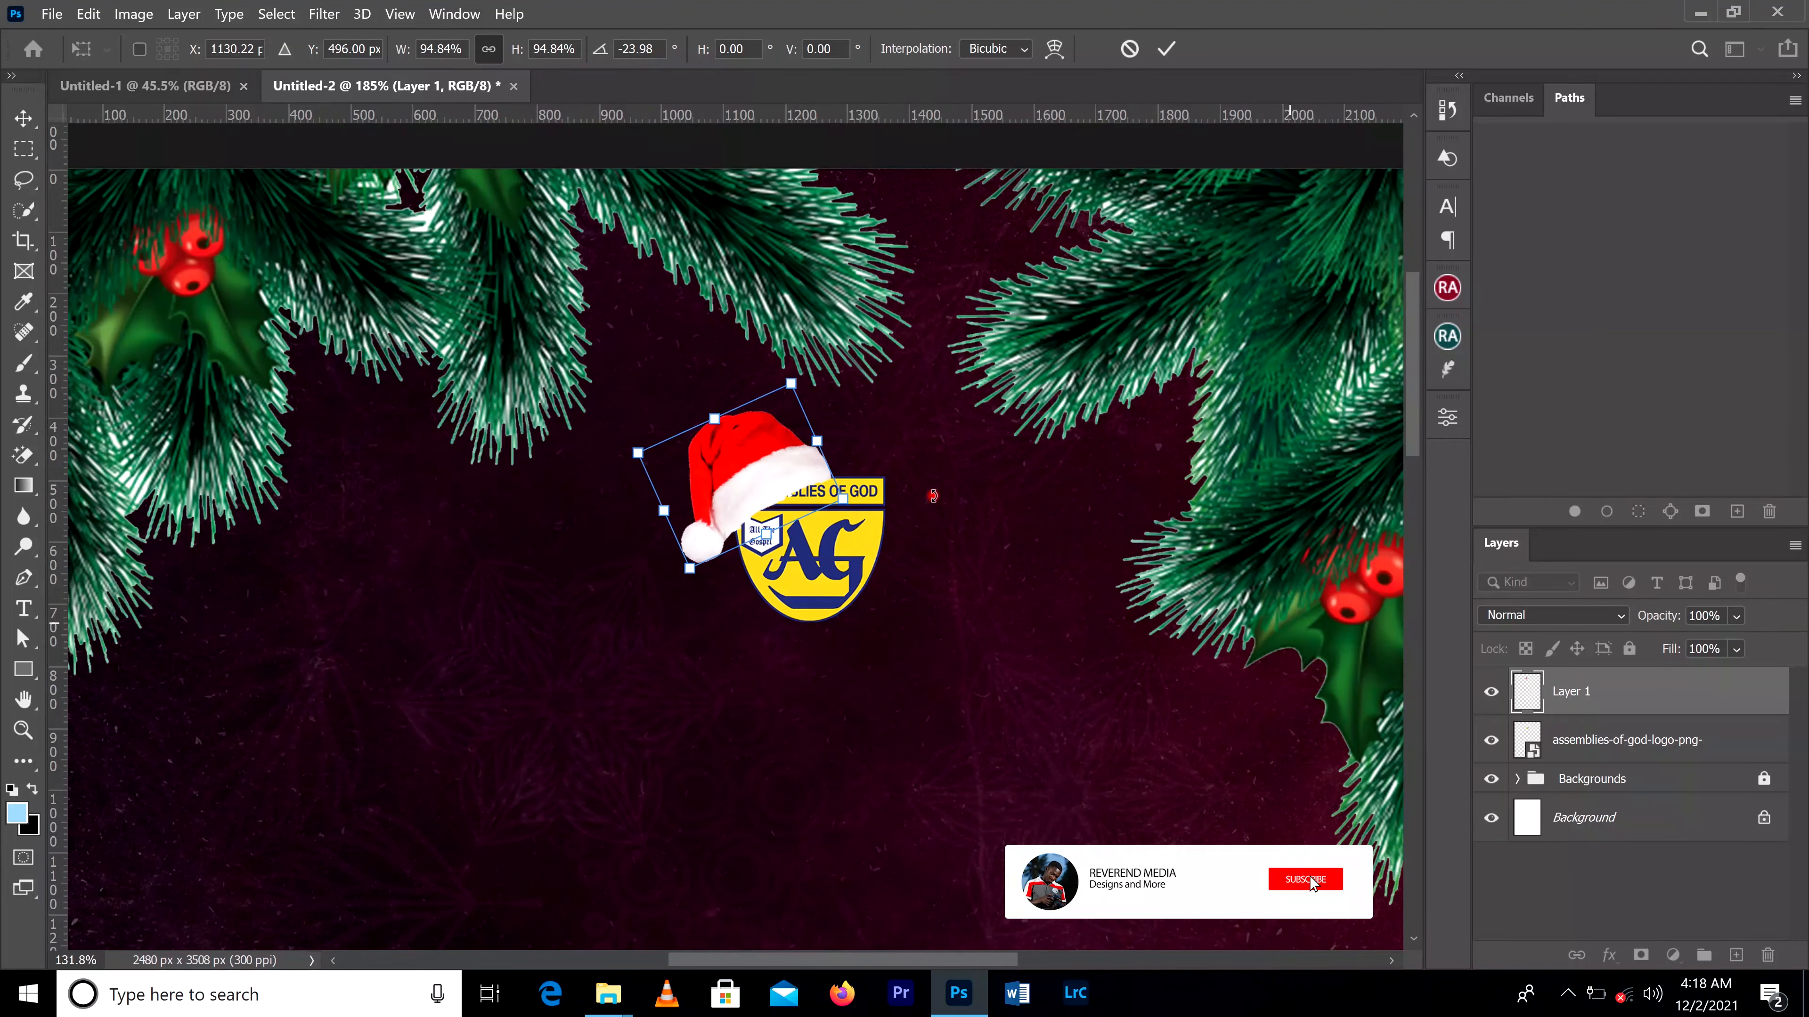
scroll(932, 496, "down", 2)
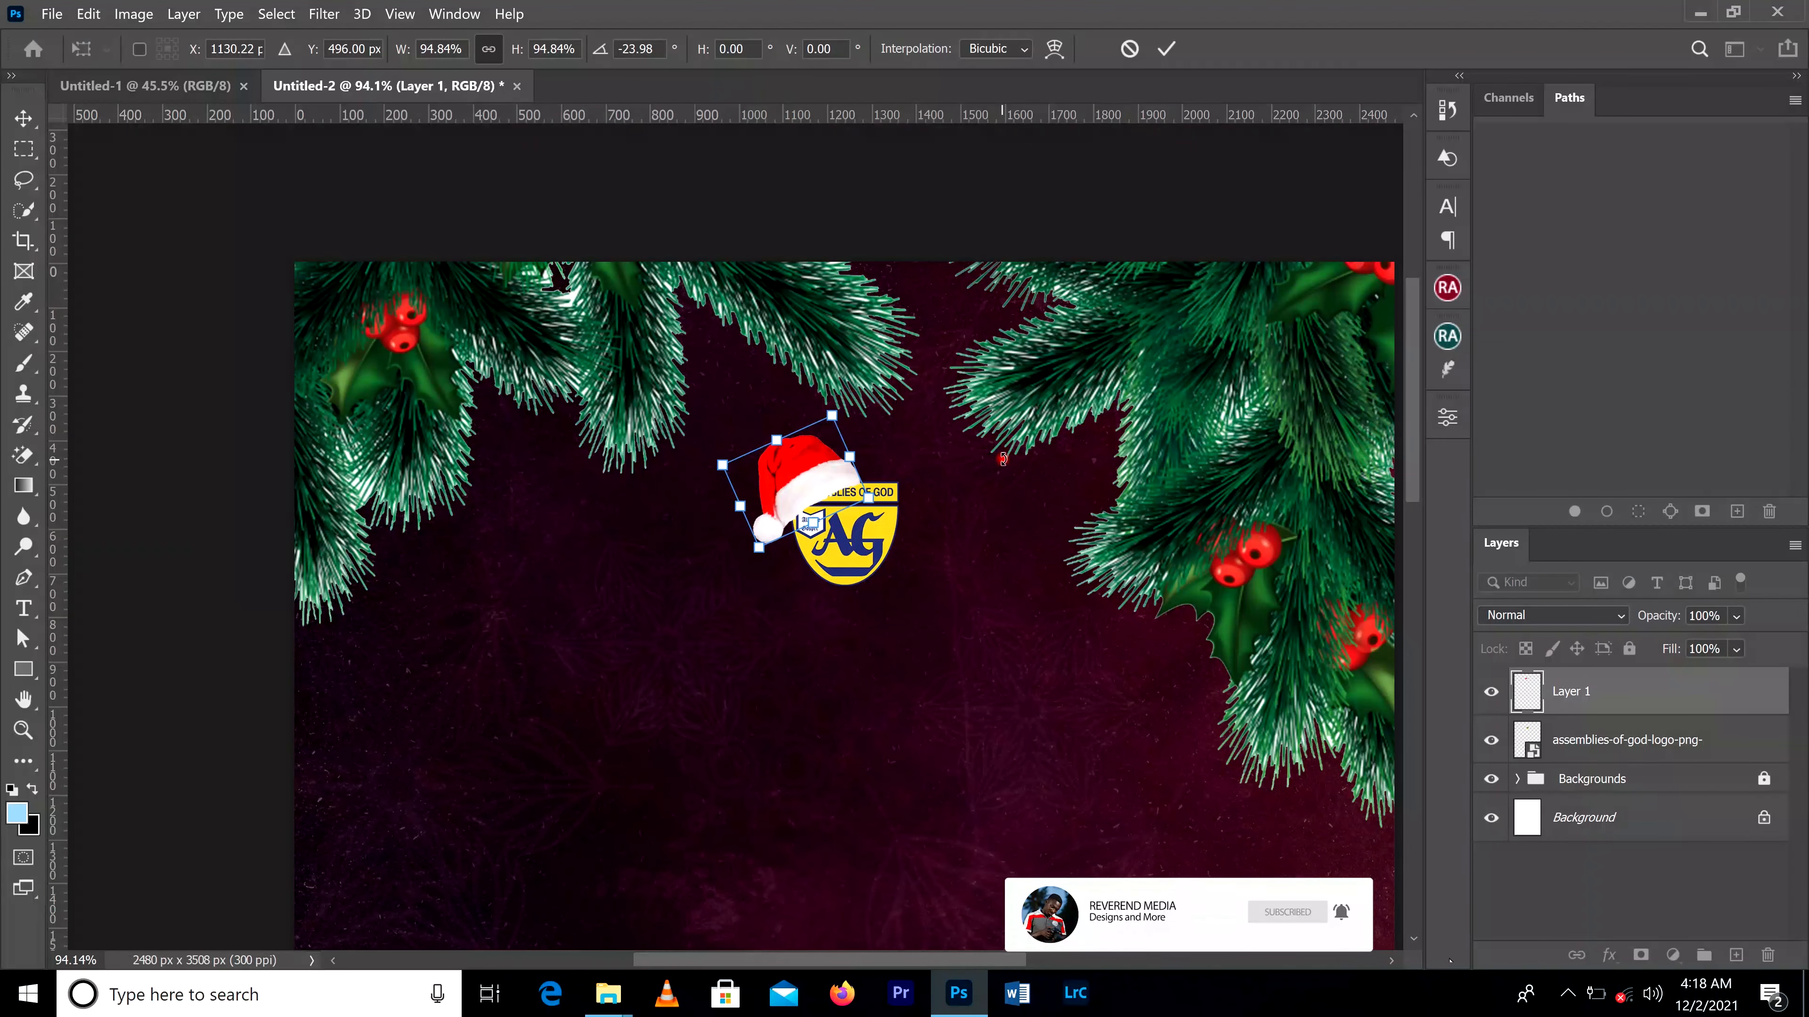
scroll(1003, 459, "up", 2)
scroll(1003, 459, "up", 1)
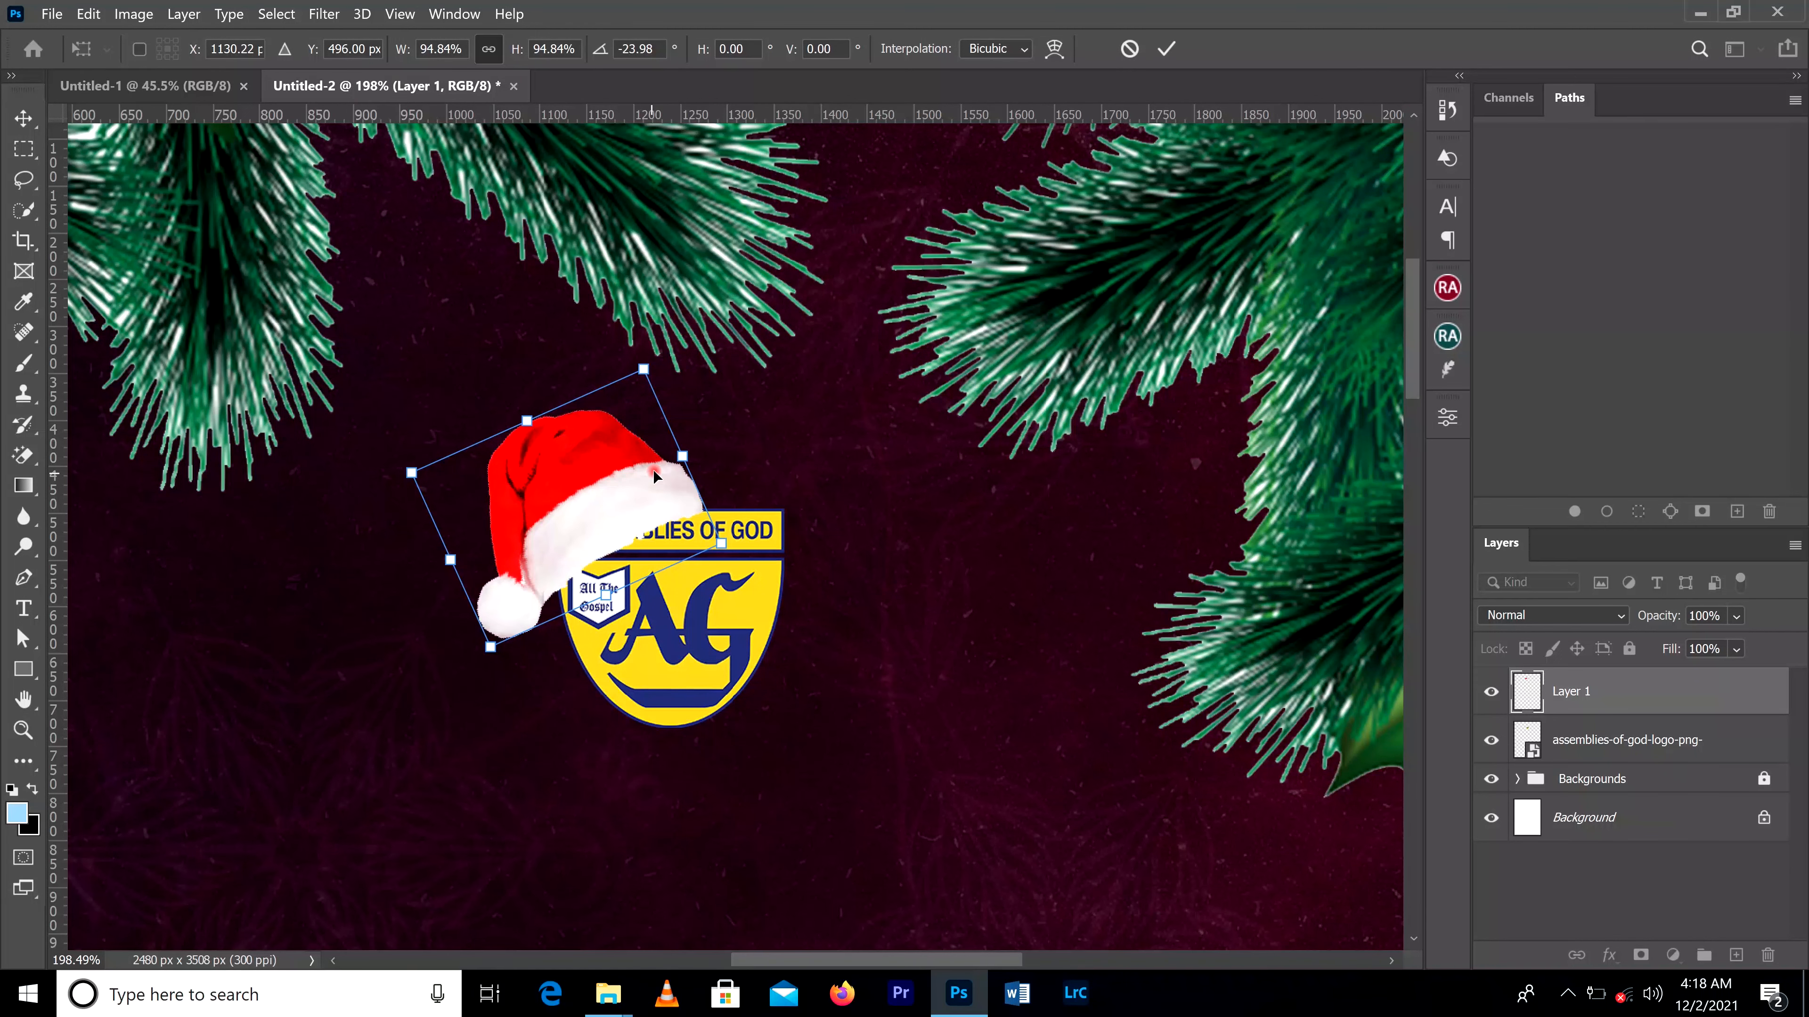
left_click_drag(647, 484, 657, 473)
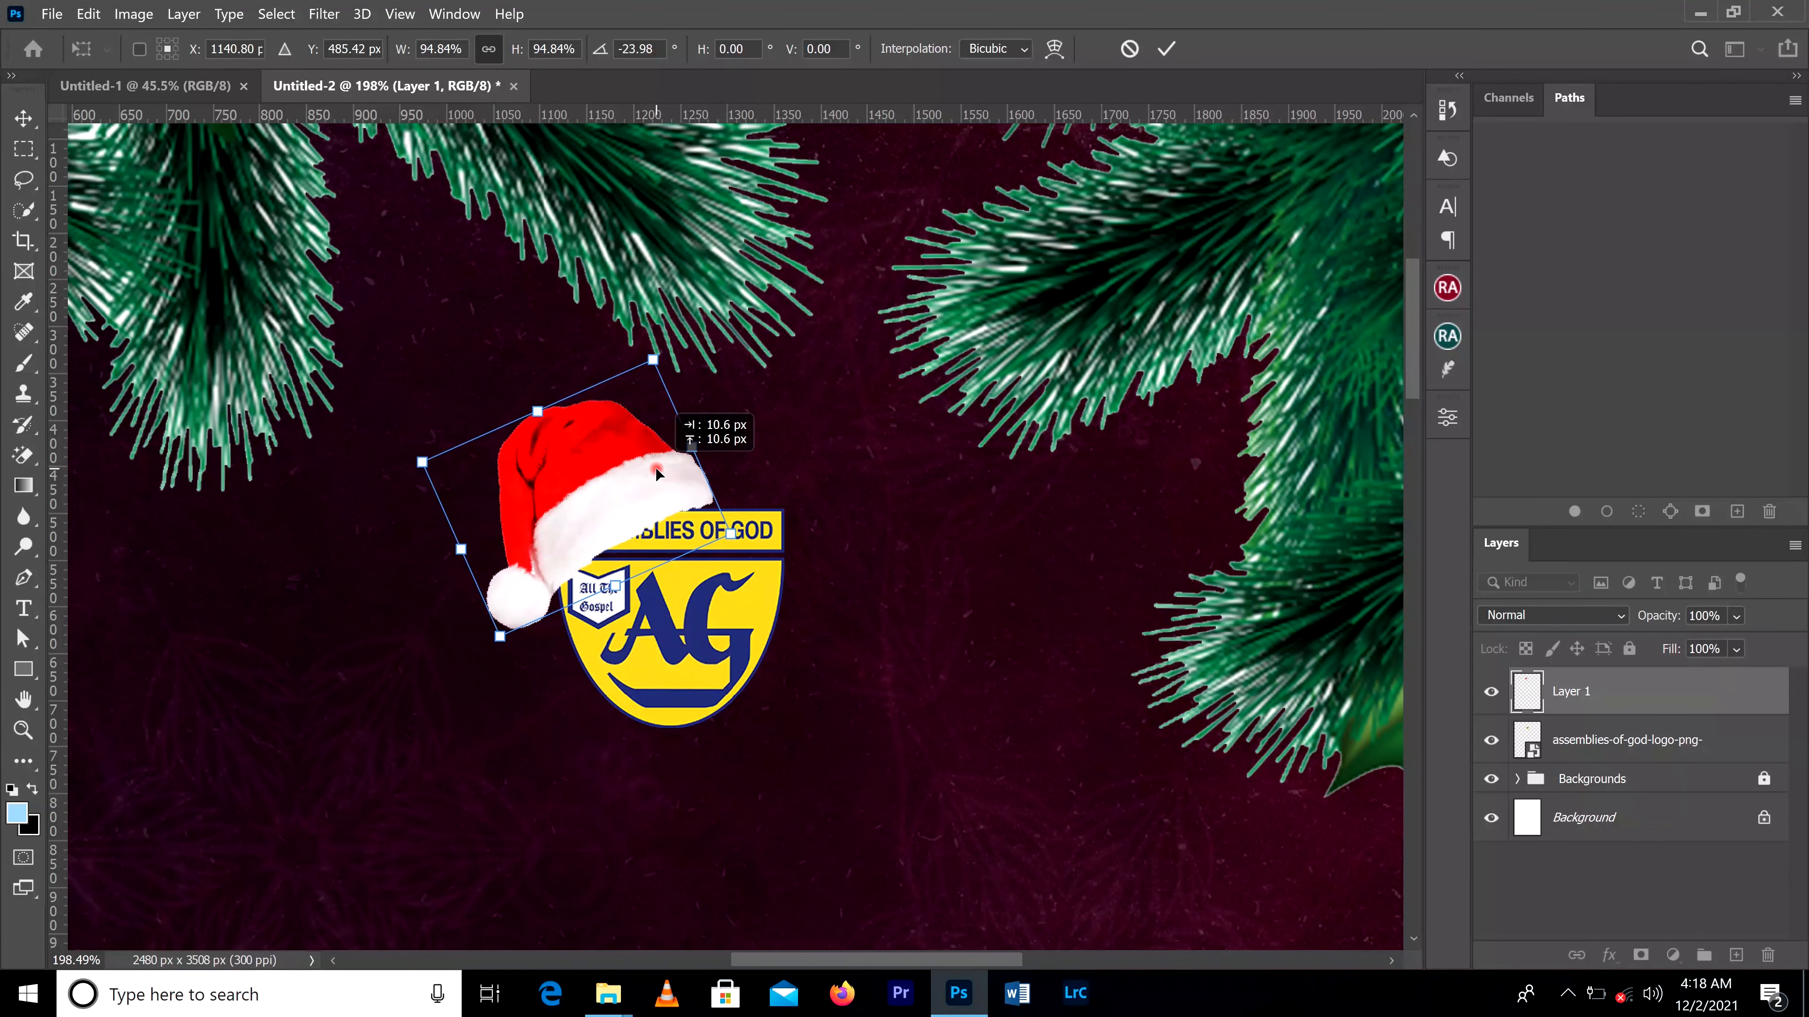
left_click(1167, 49)
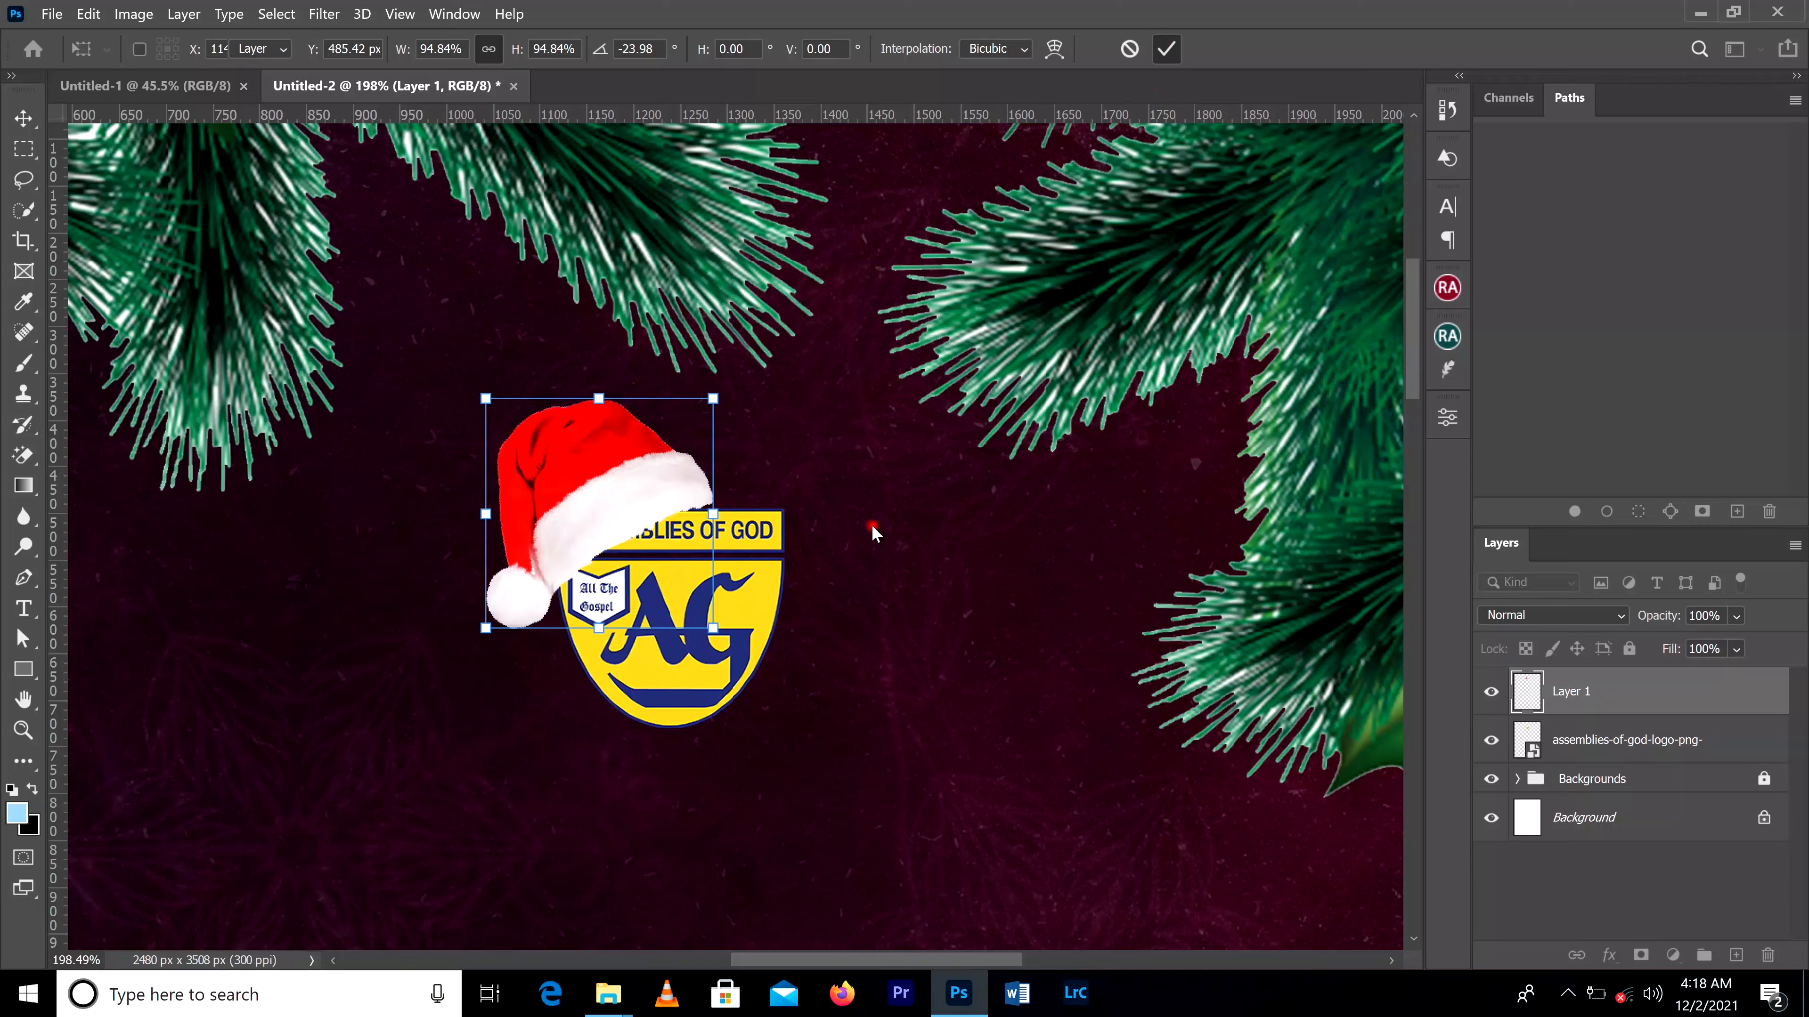
scroll(870, 535, "down", 4)
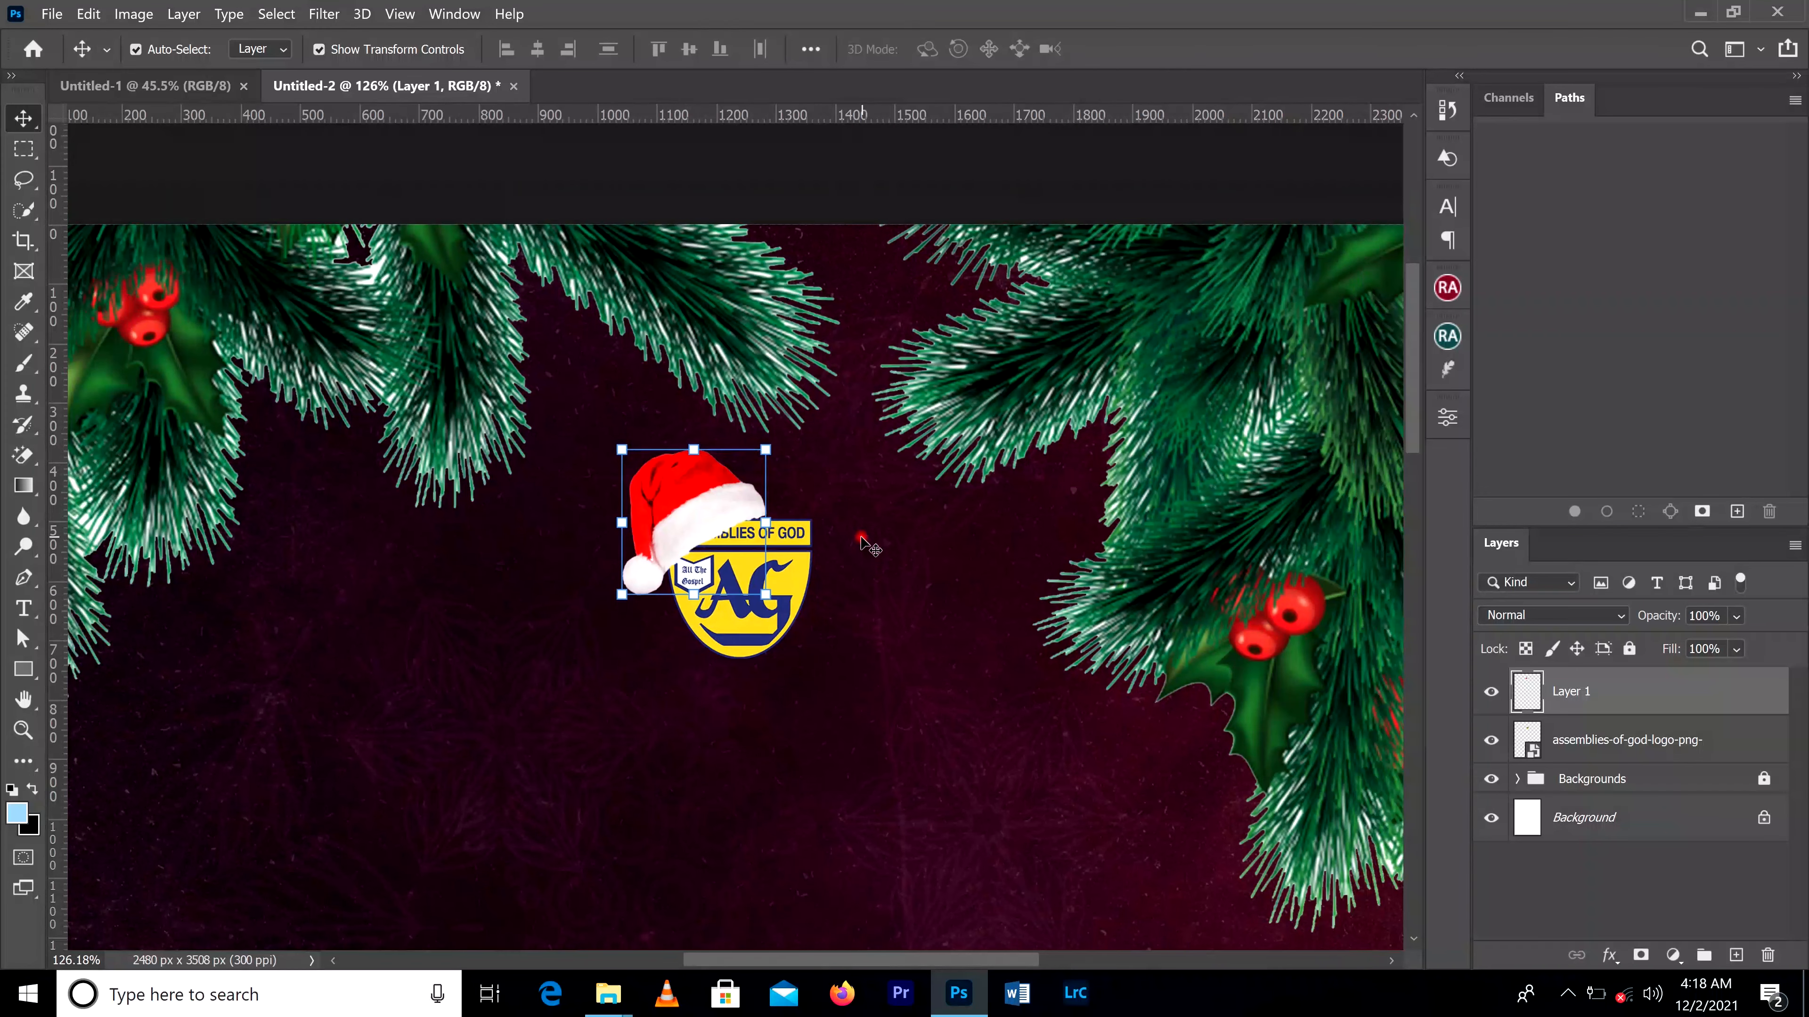
scroll(863, 542, "down", 5)
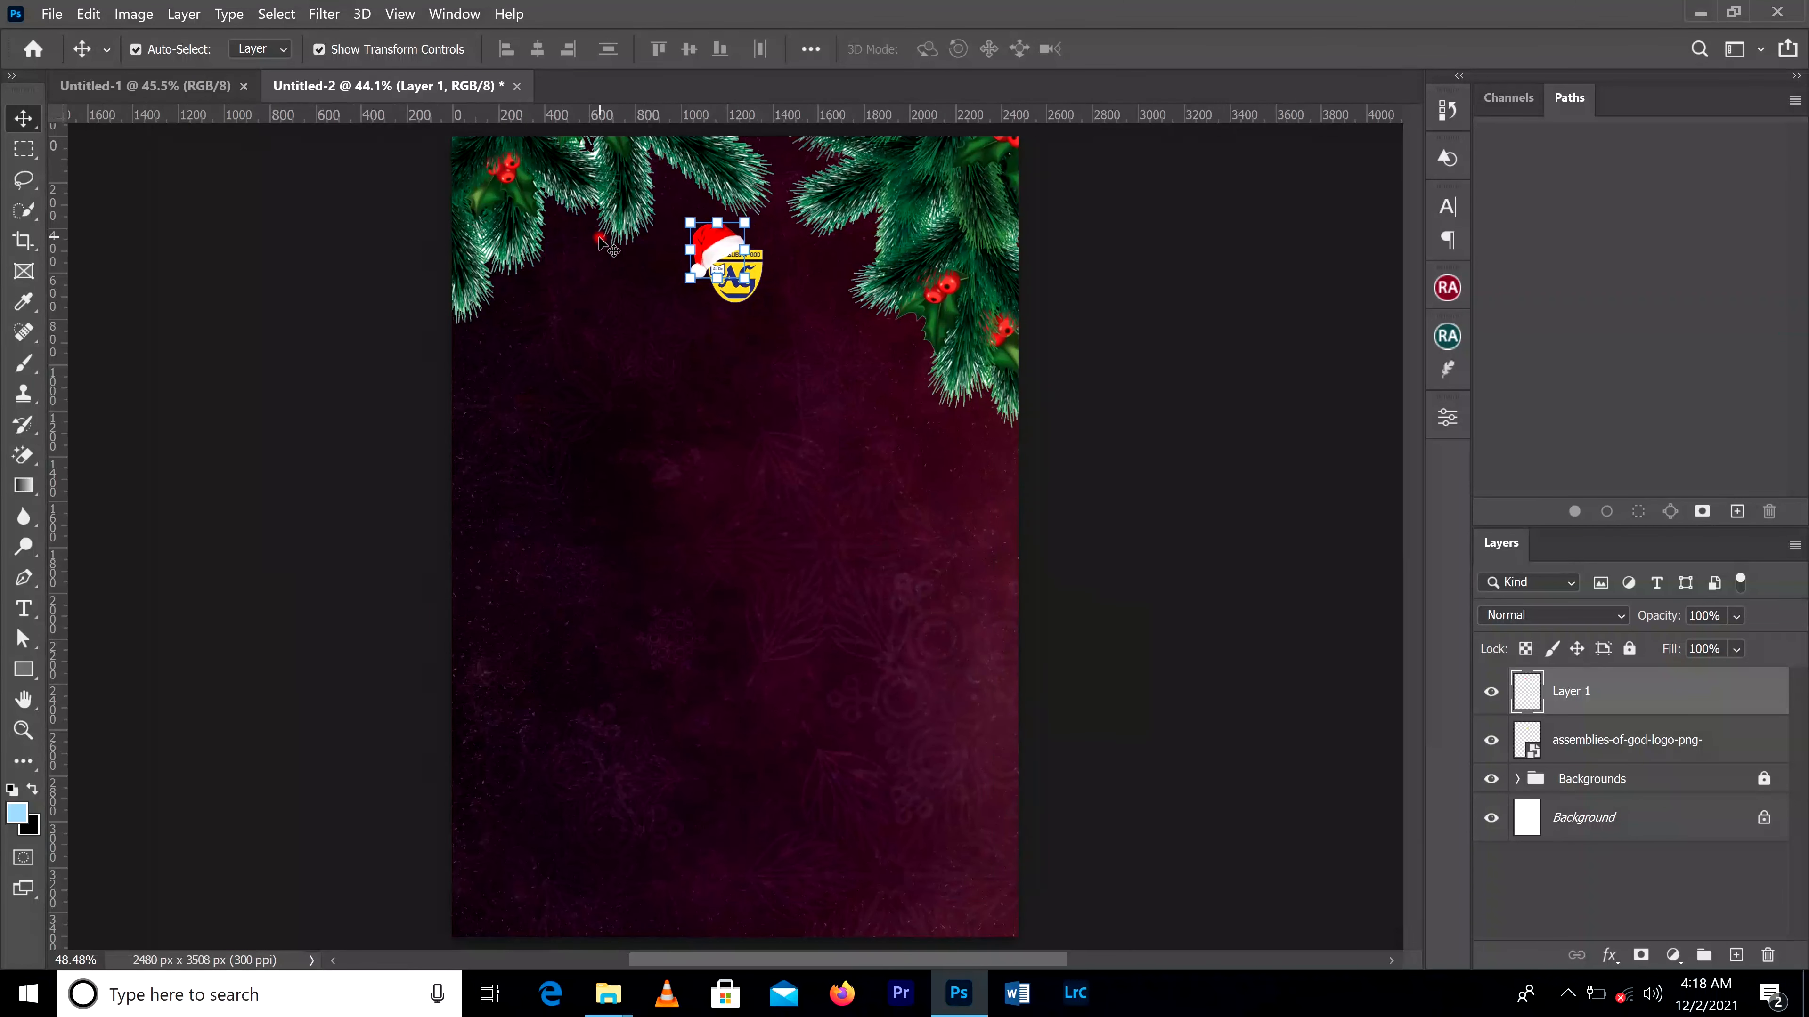
Step: Start a white 60 pt text below the logo with the first line "ASSEMBLIES OF GOD , GHAN"
scroll(604, 246, "up", 3)
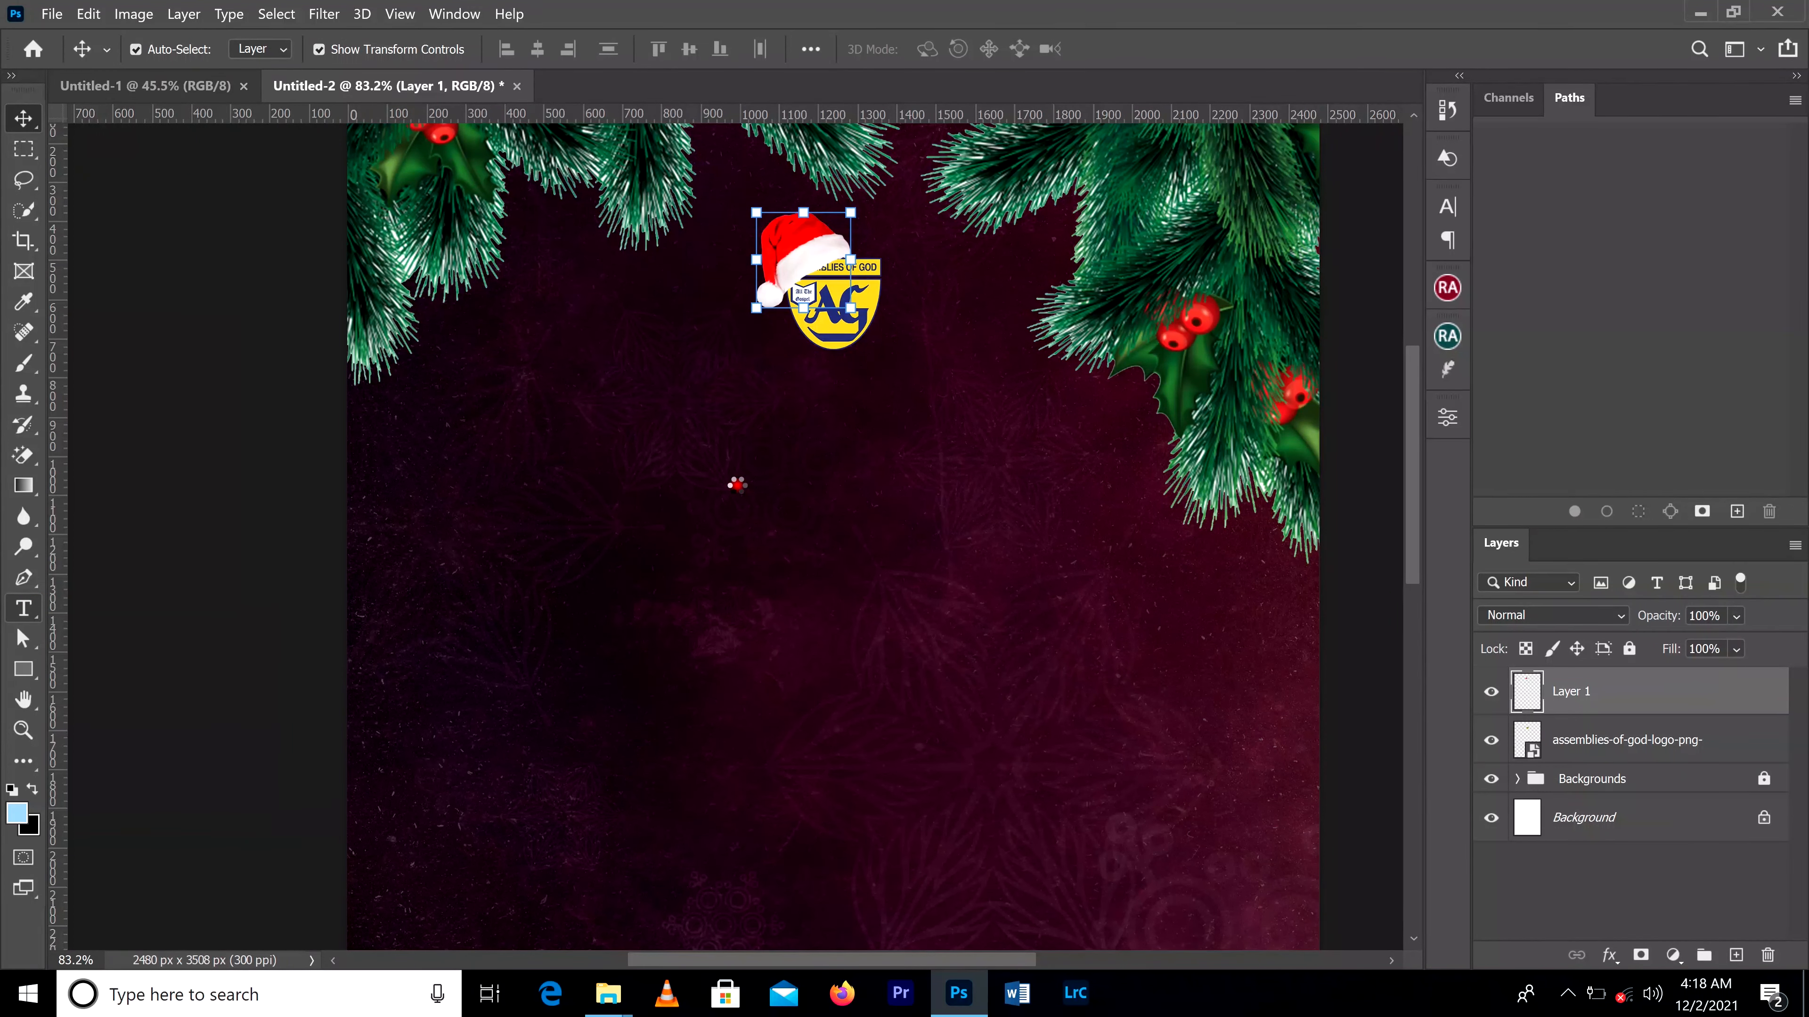
key("t")
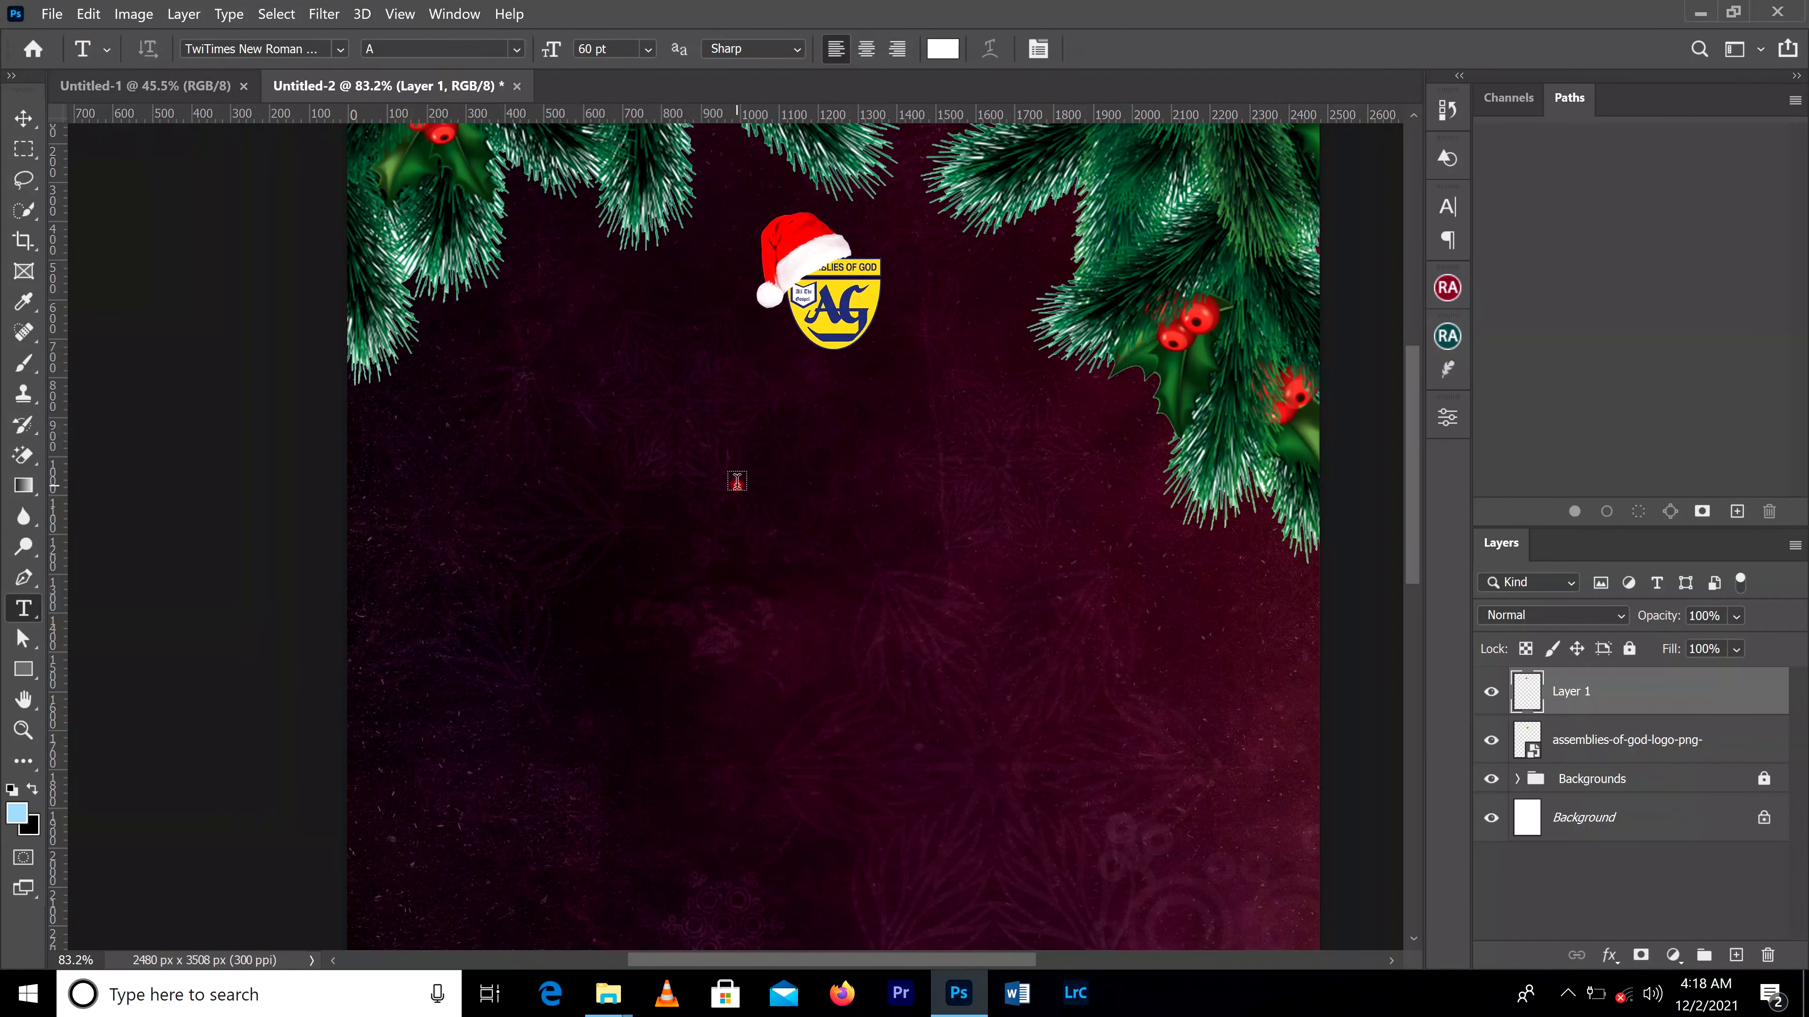
left_click(737, 485)
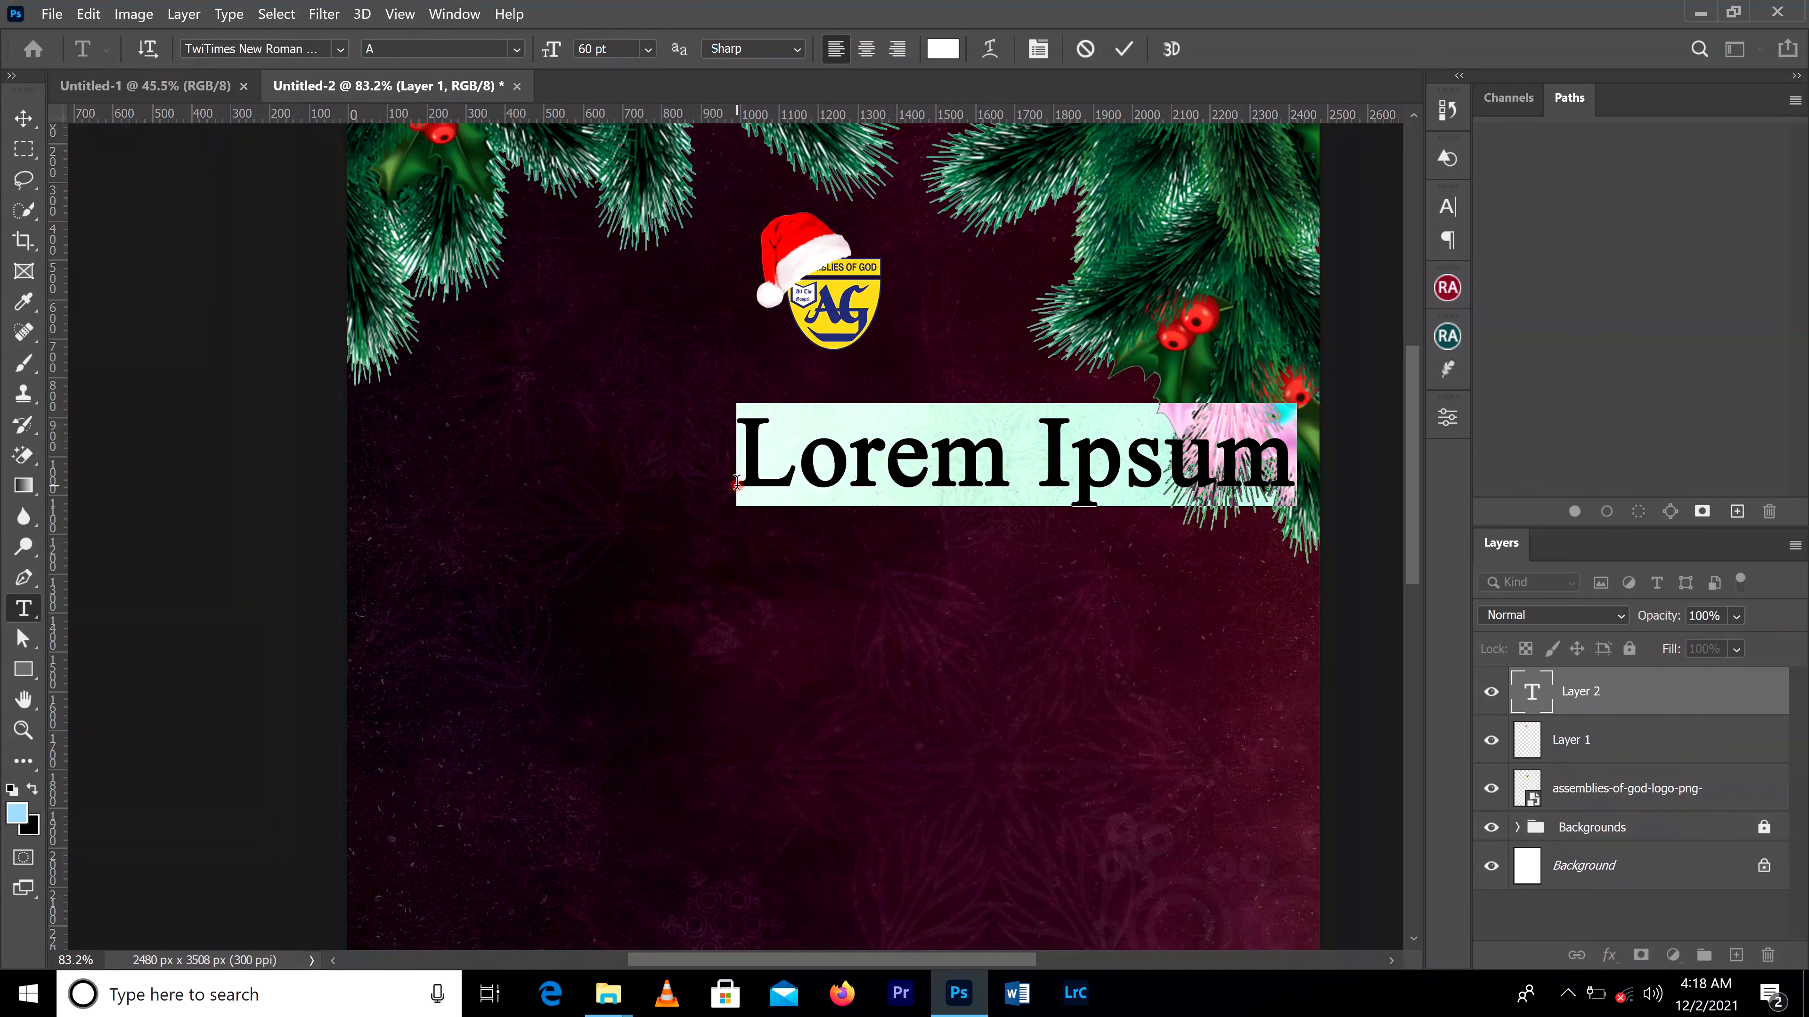
type("ASS")
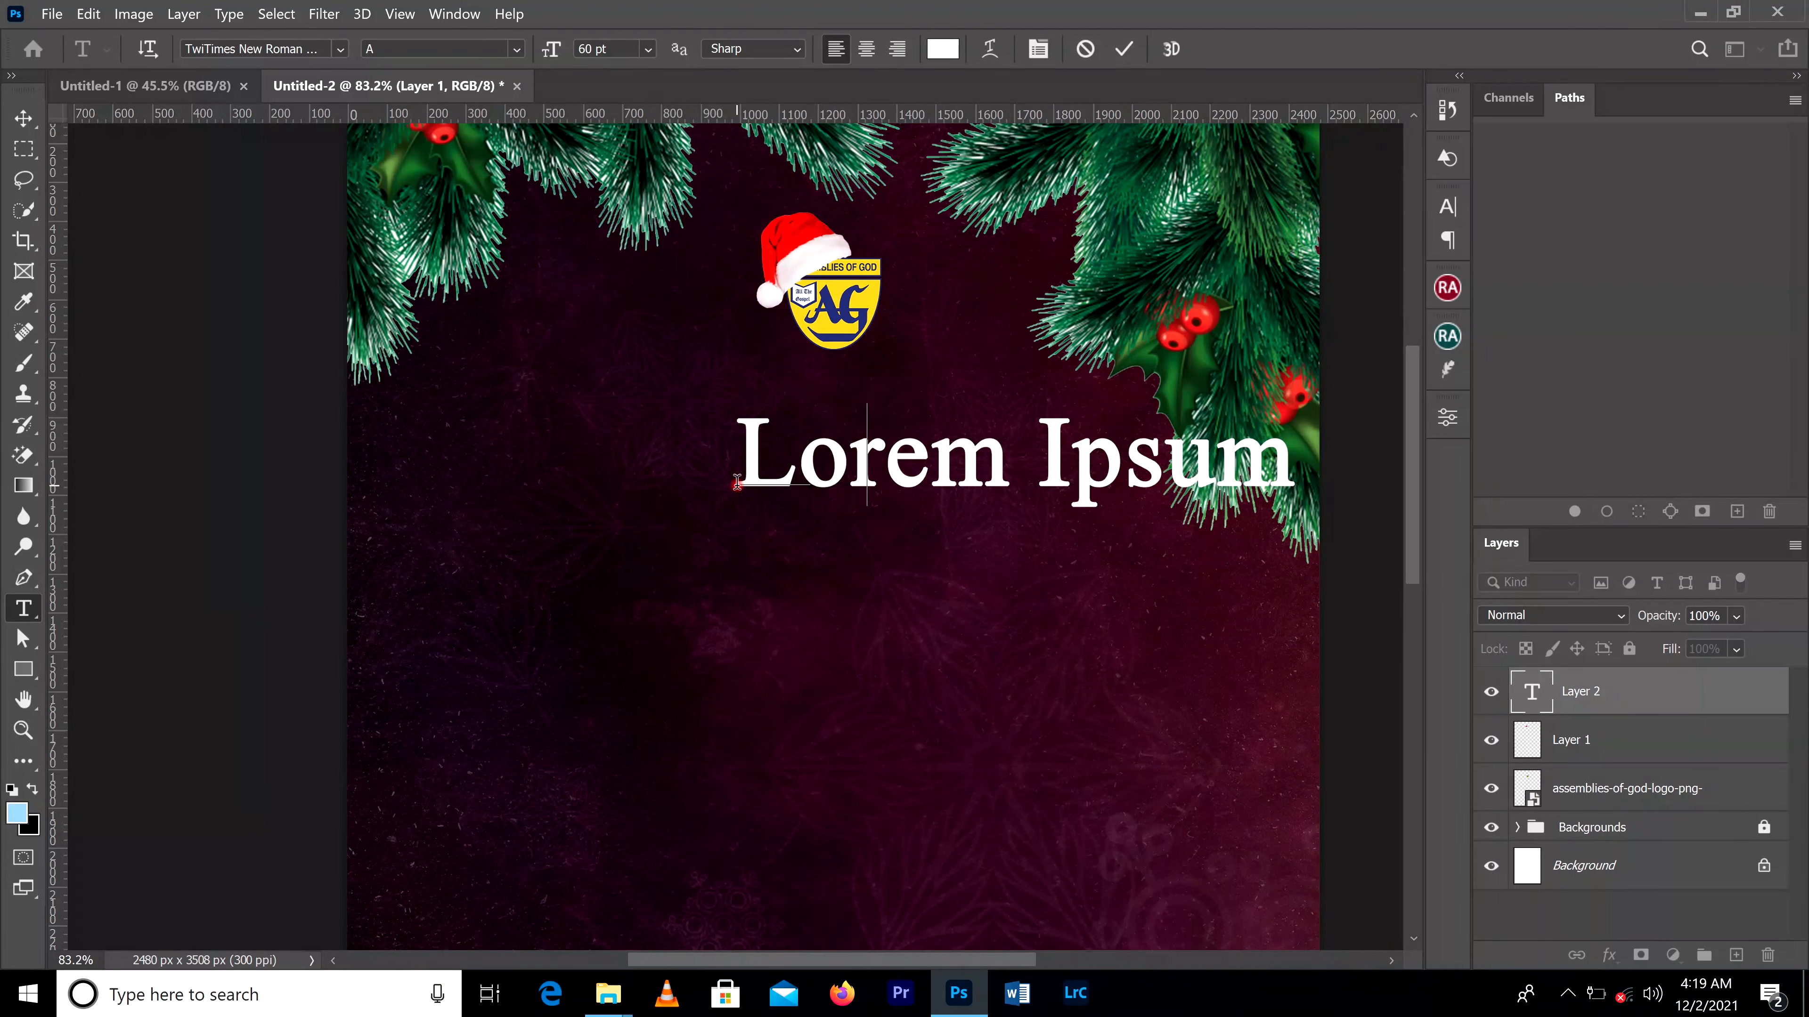
type("EMBLIES")
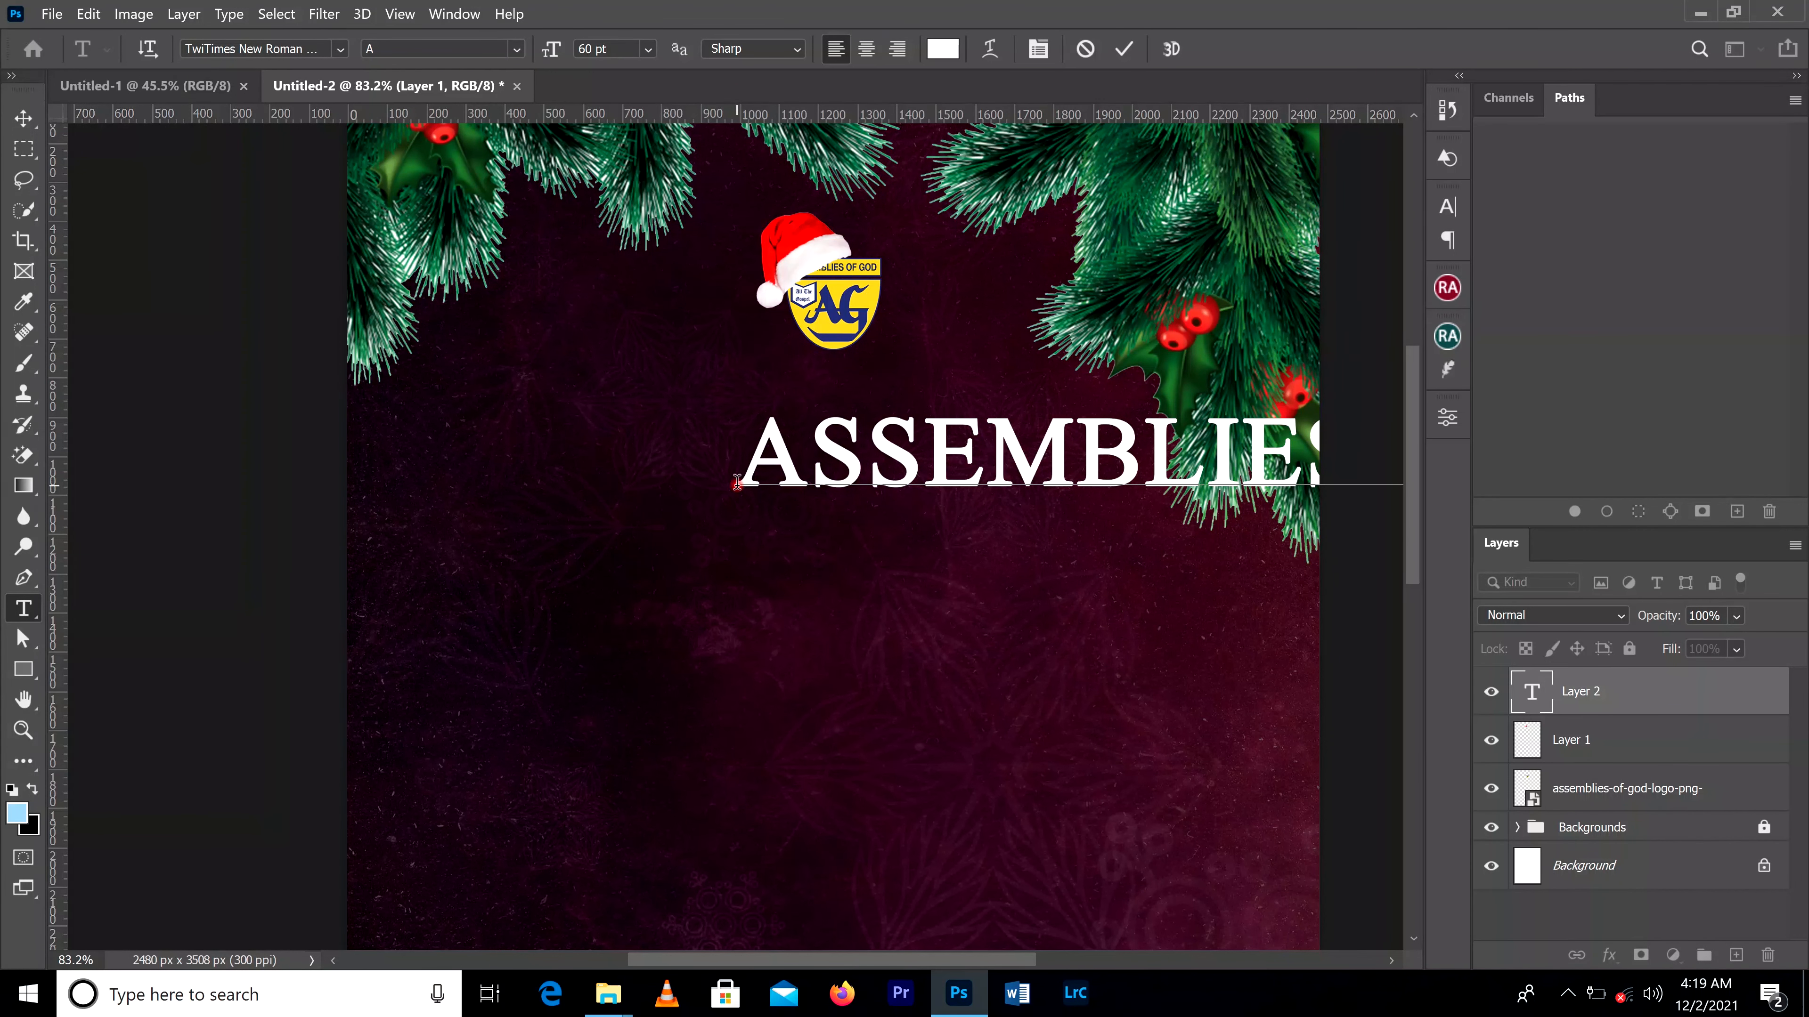
Step: Add the second text line "ABUNDANT LIFE ASSEMBLY", correcting the misspelled ending of "ABUNDANT"
type("AN")
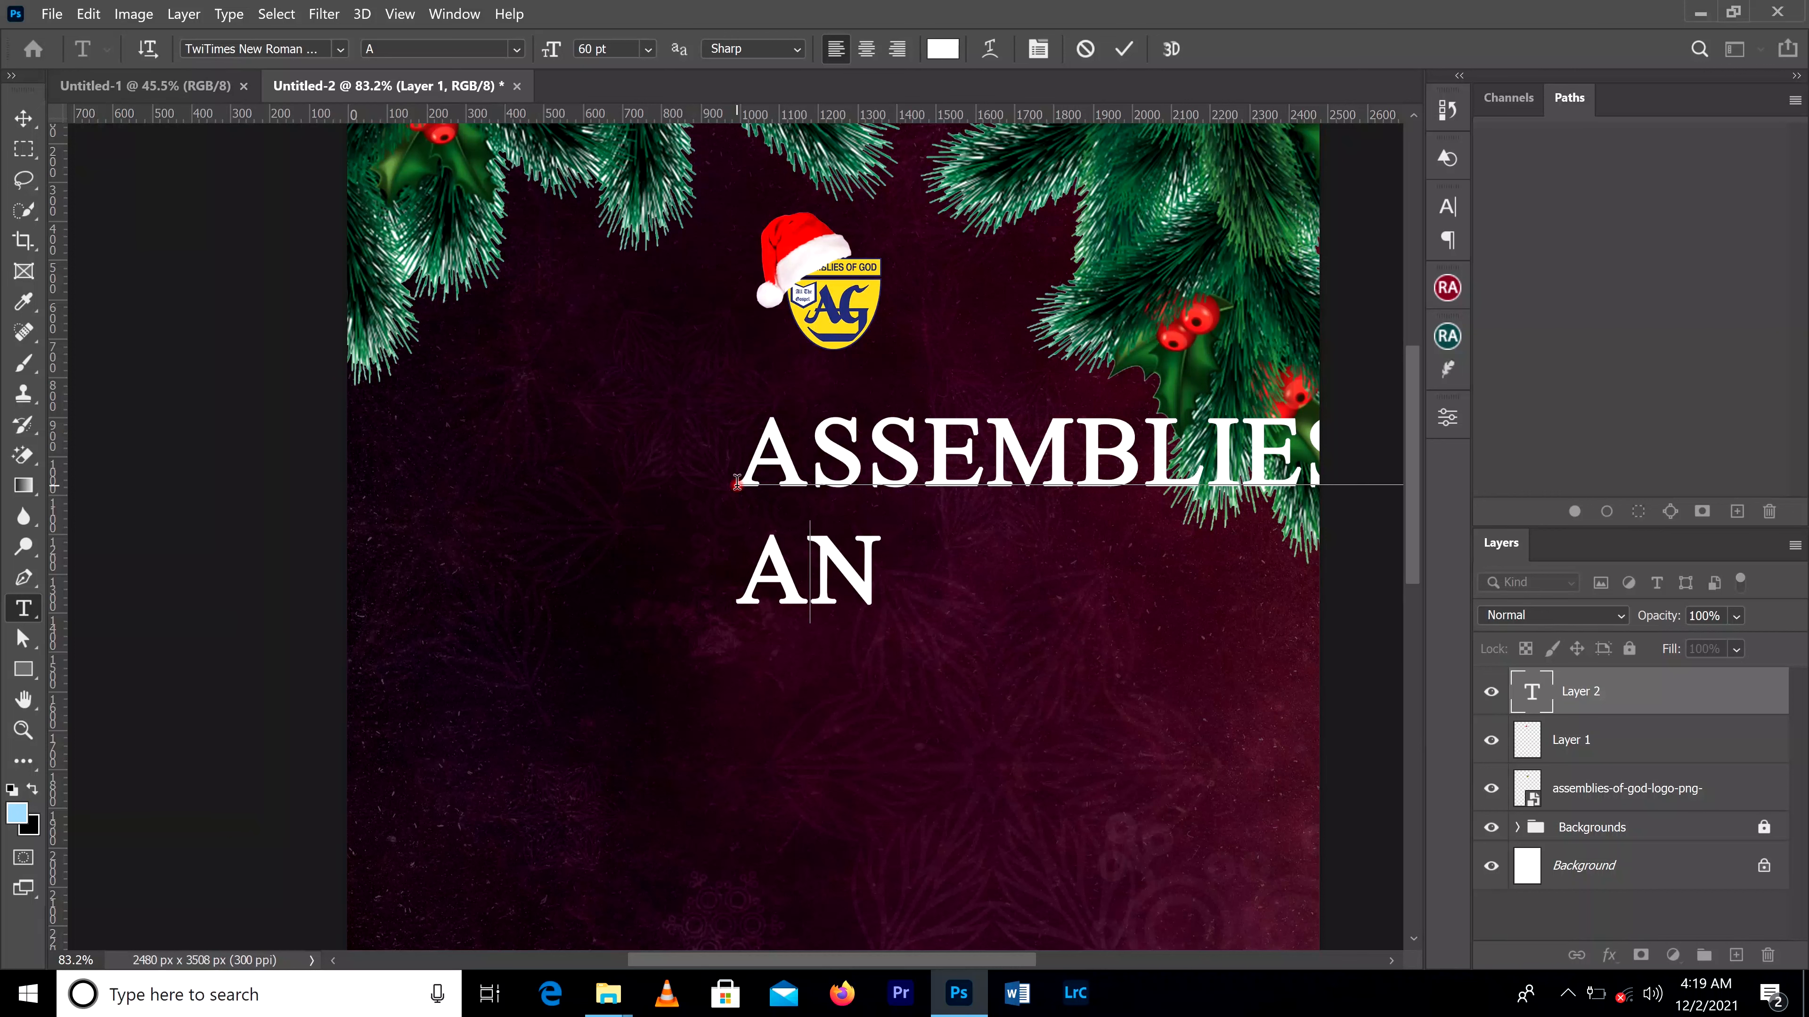
key("BackSpace")
type("BUNDANRE")
key("Left")
key("Left")
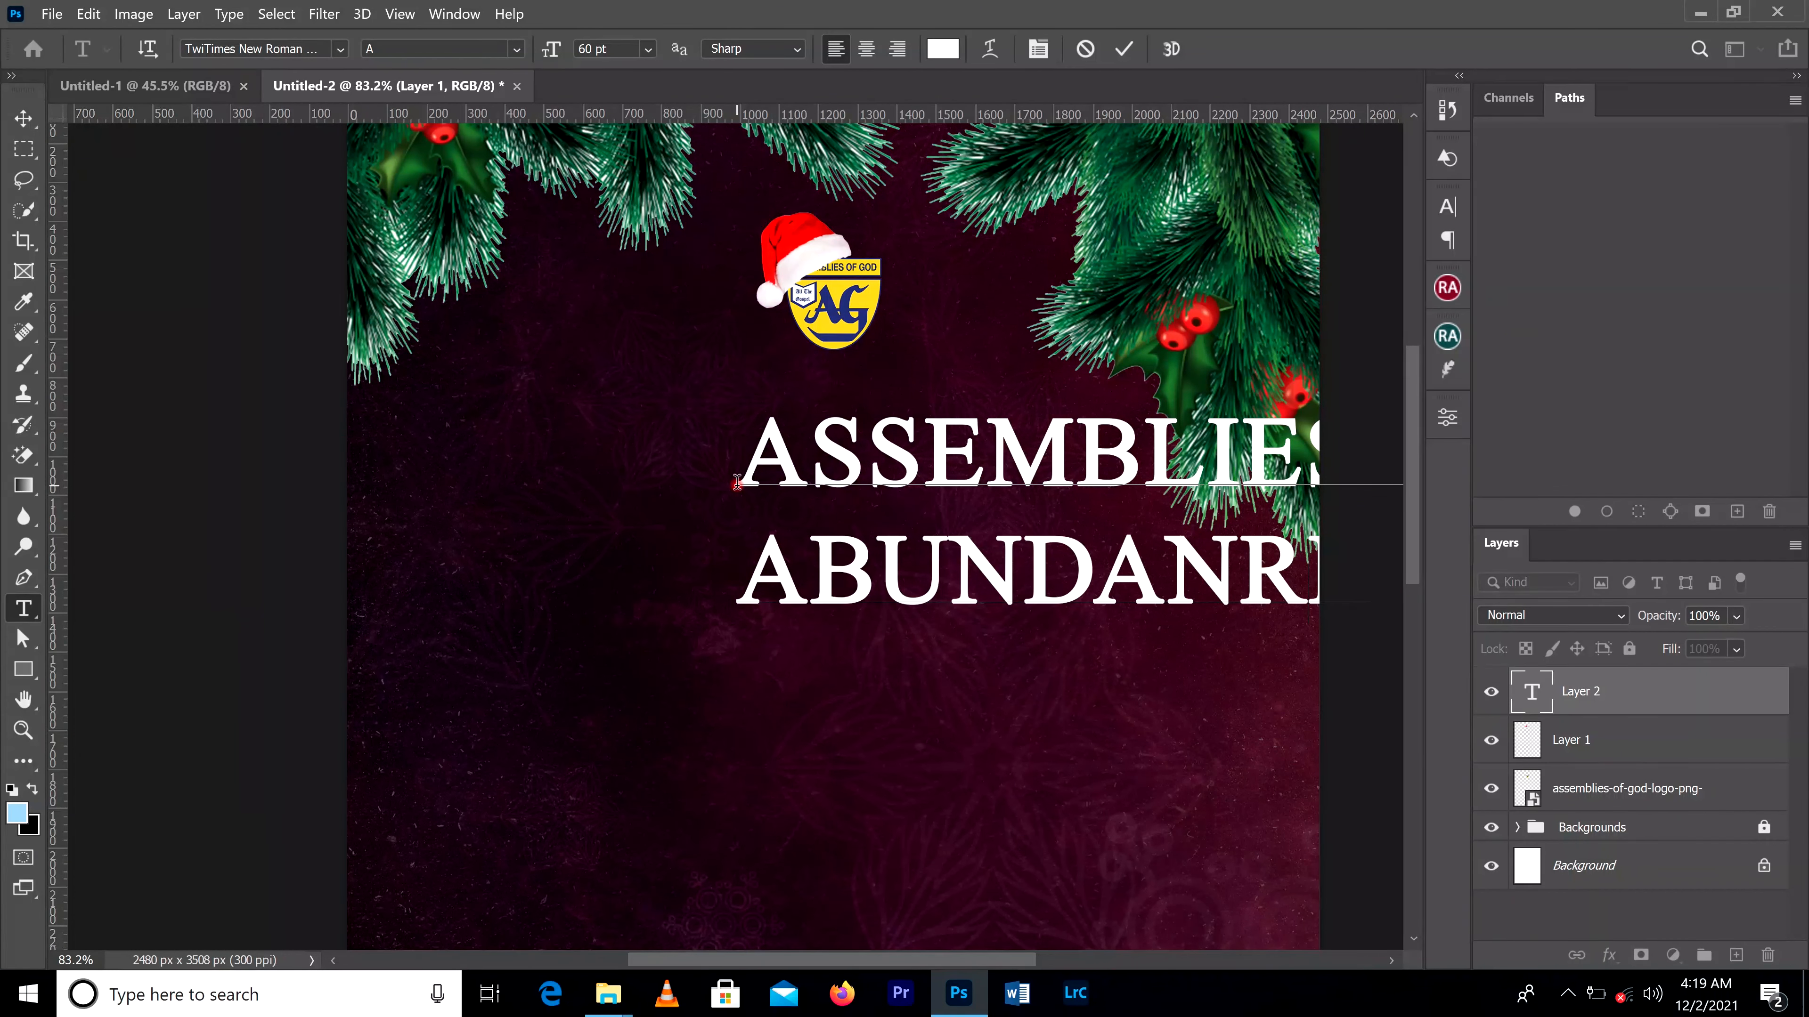
key("Delete")
key("Delete")
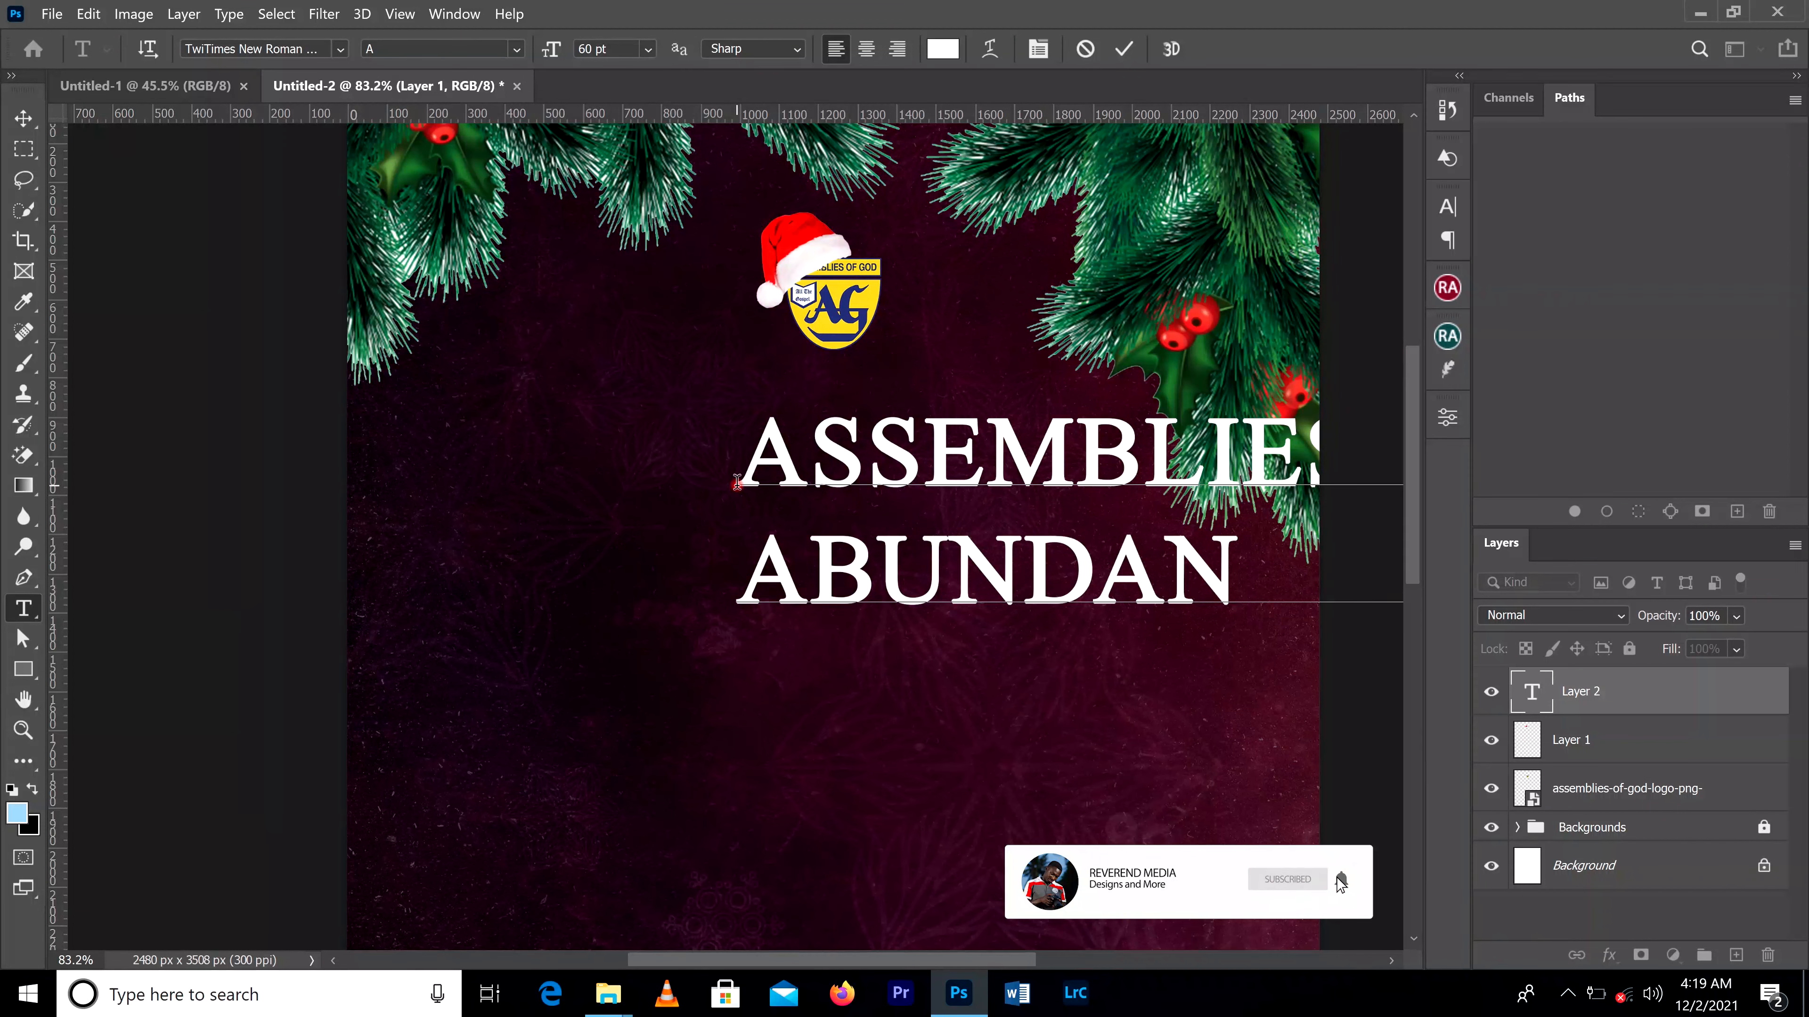
type("T")
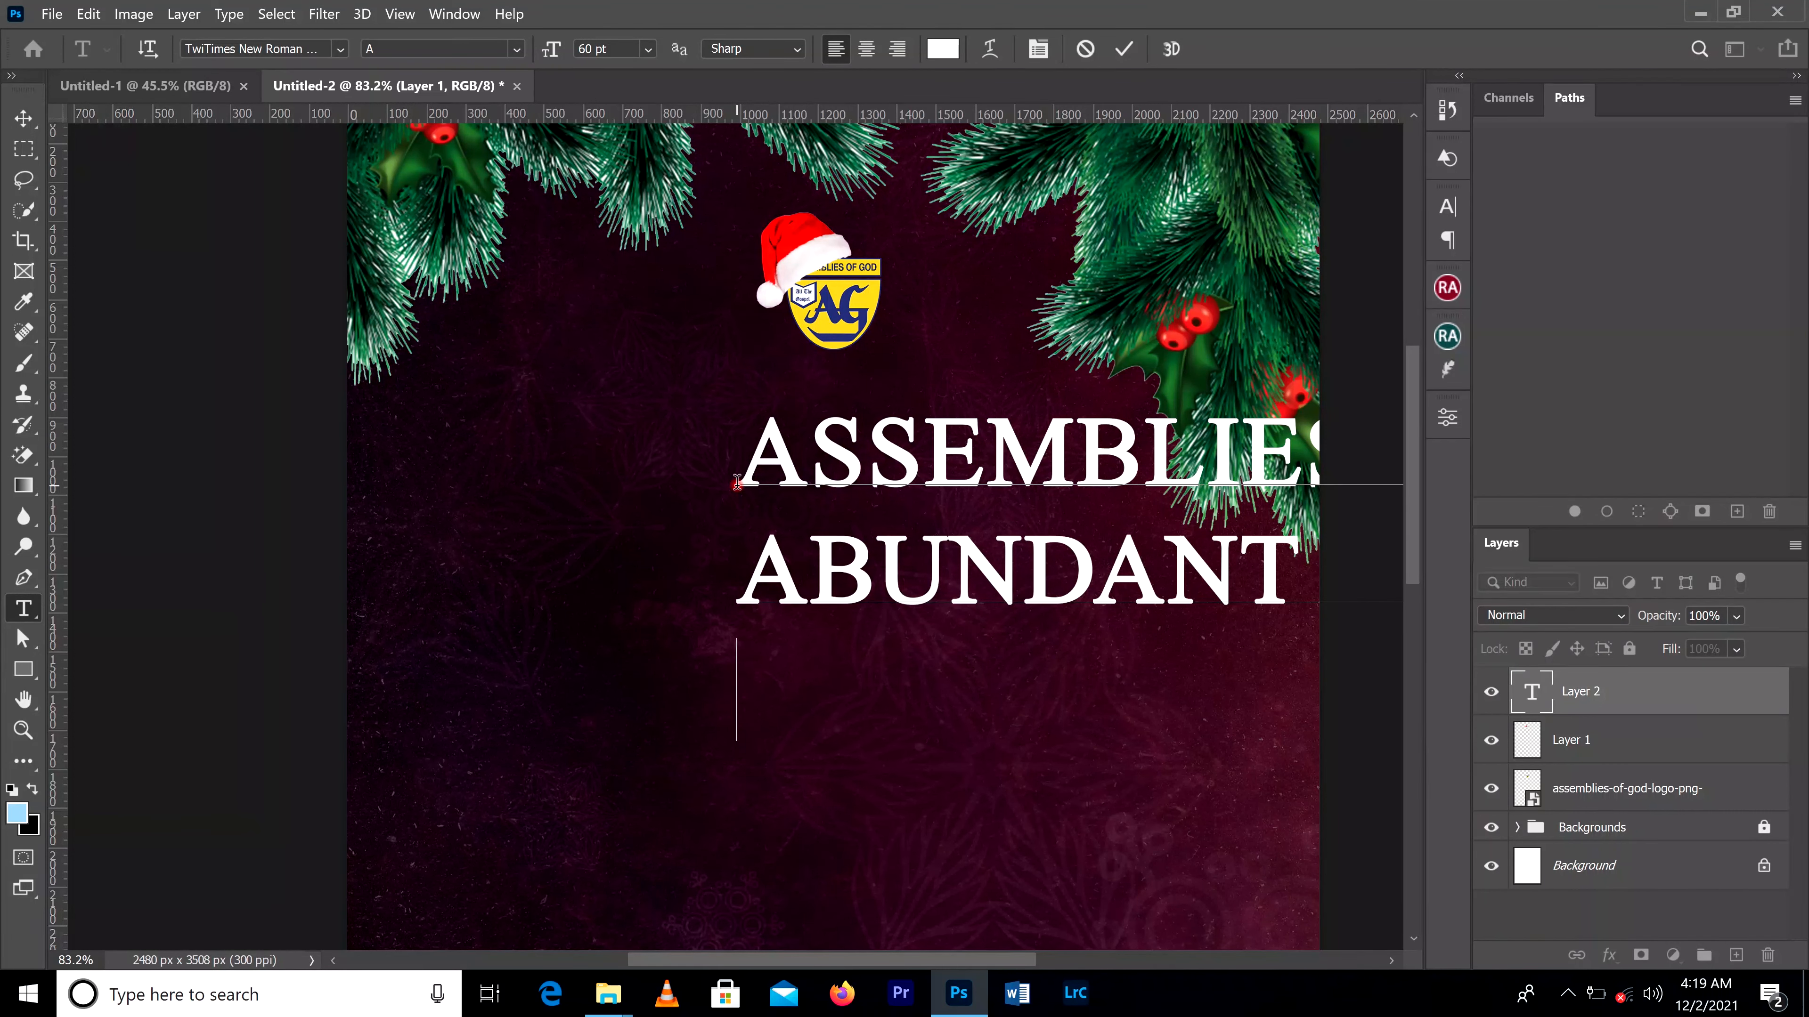
Step: Add the third text line "BOHYEN - ADUMANU" and commit the text
type("BO")
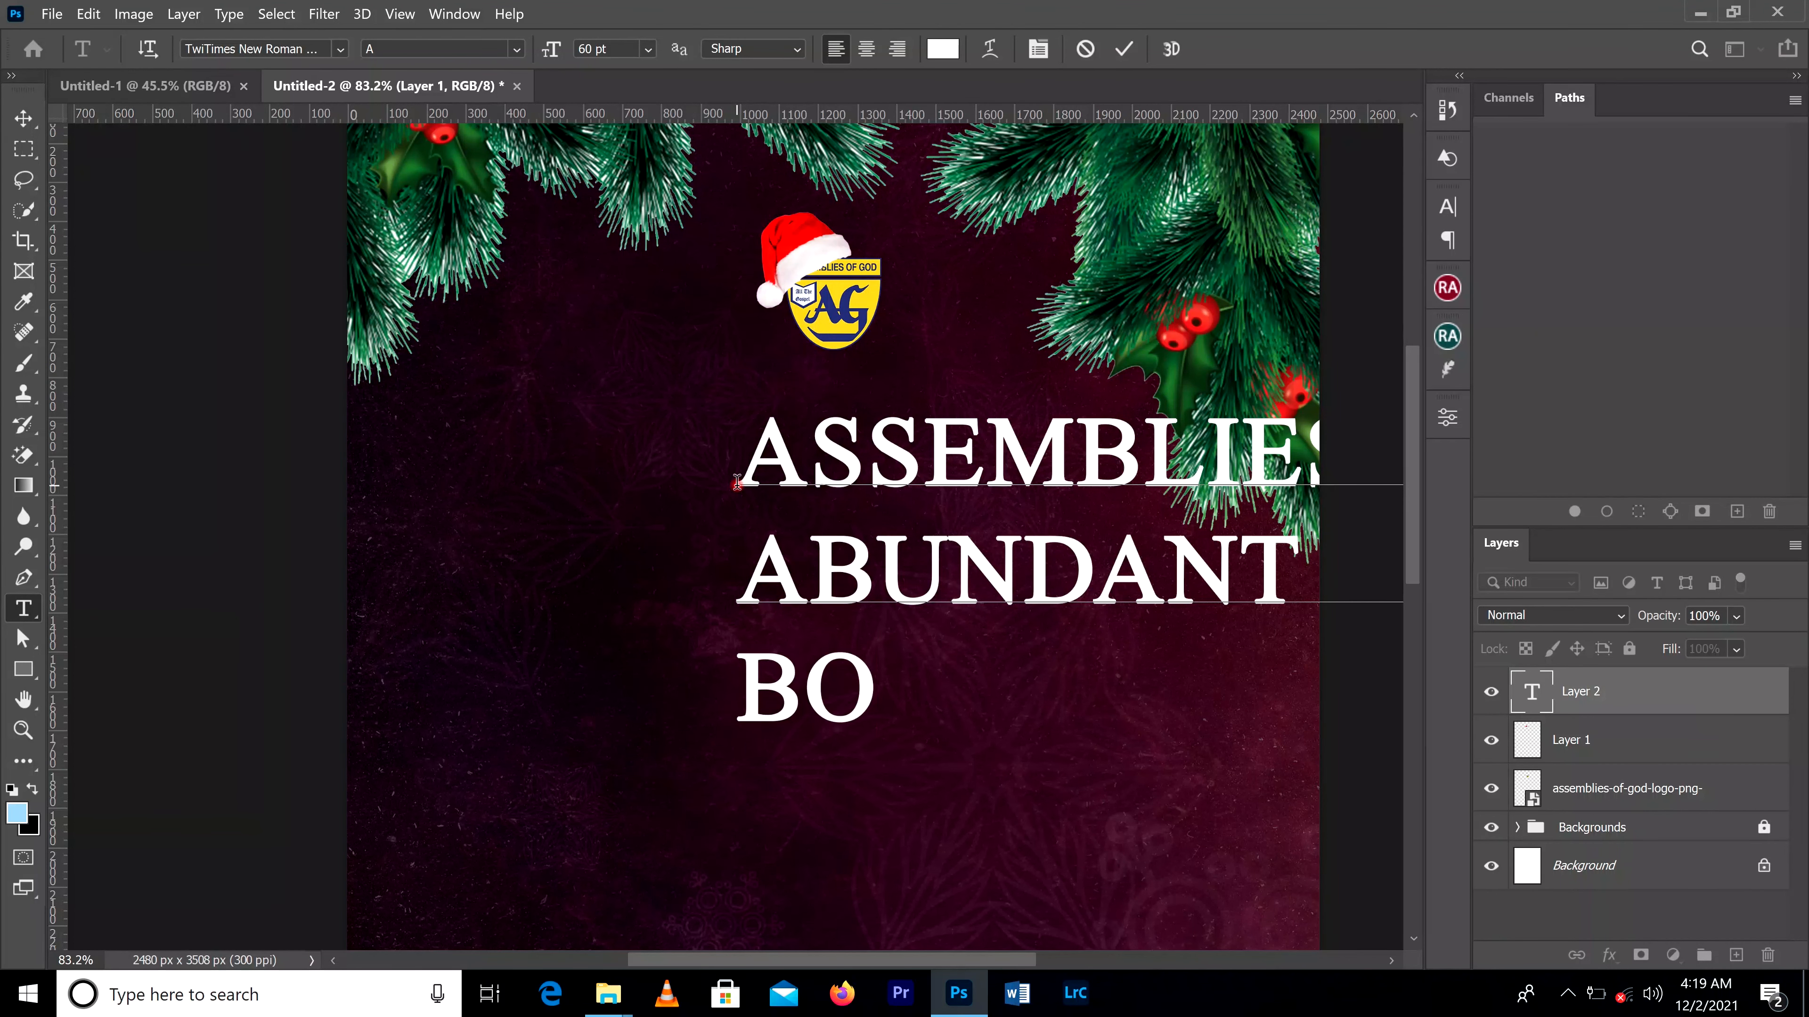
type("HYEN ")
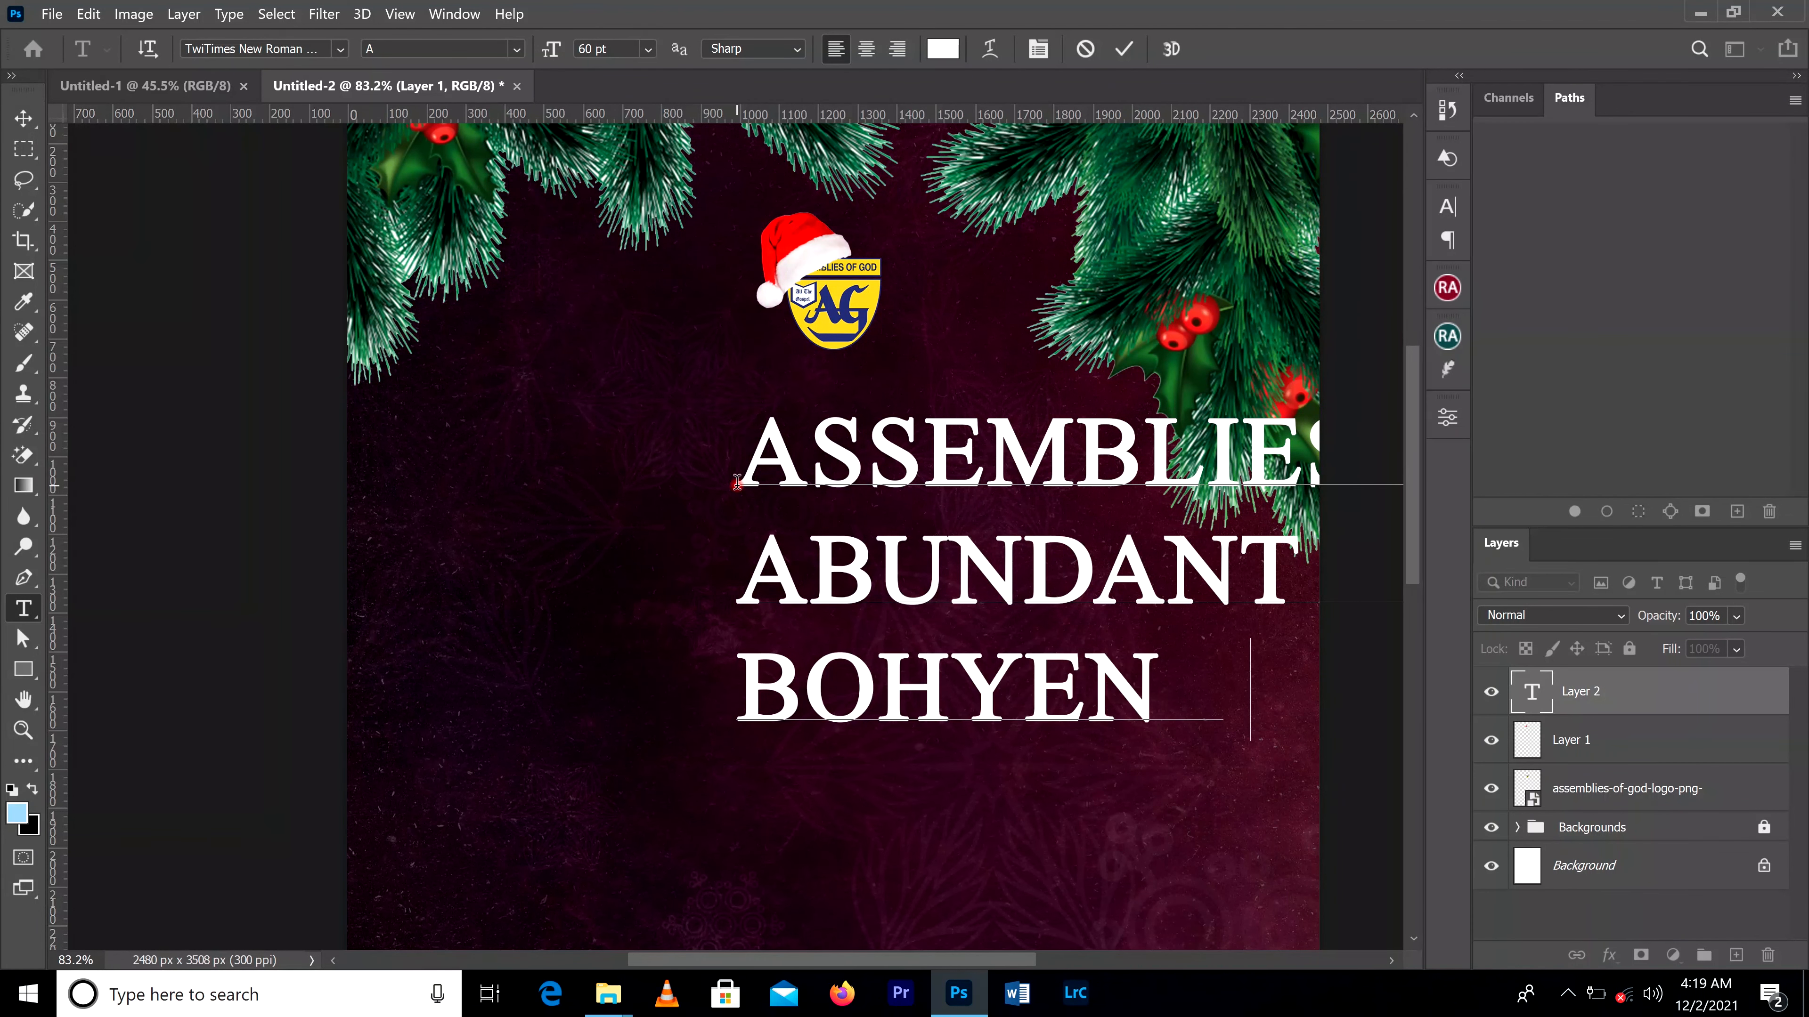
type("- A")
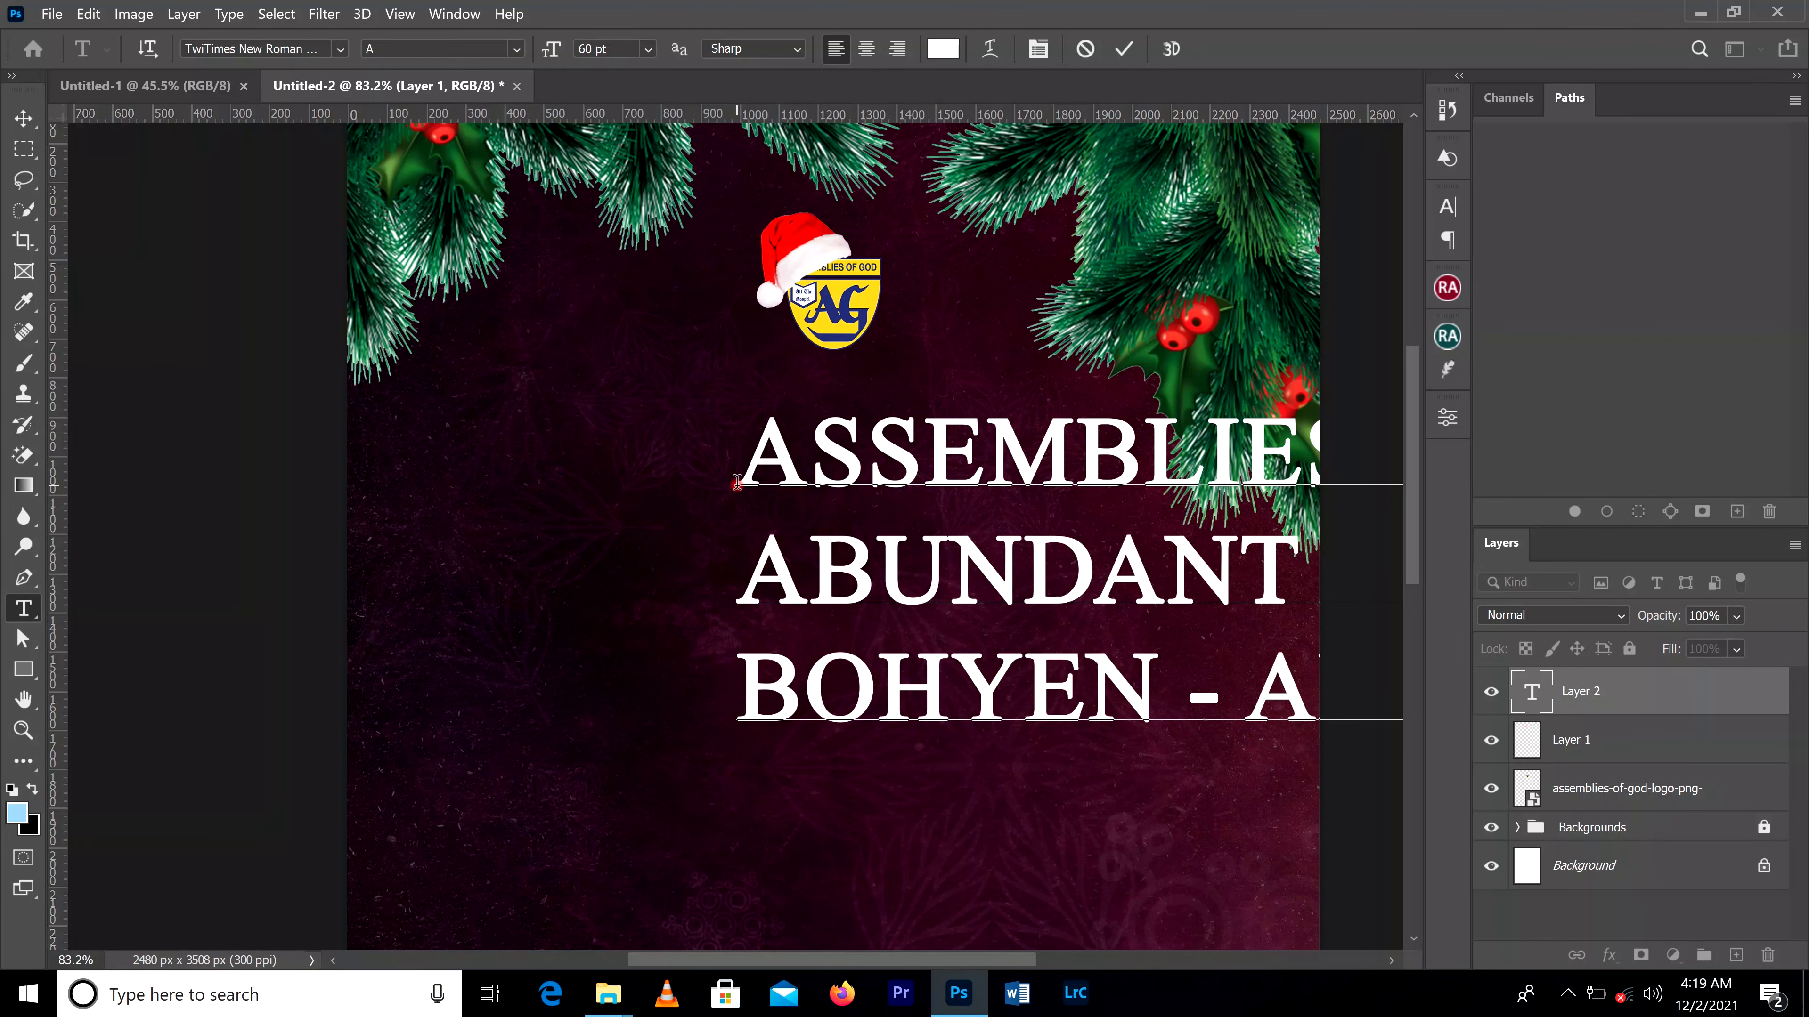
left_click(1130, 49)
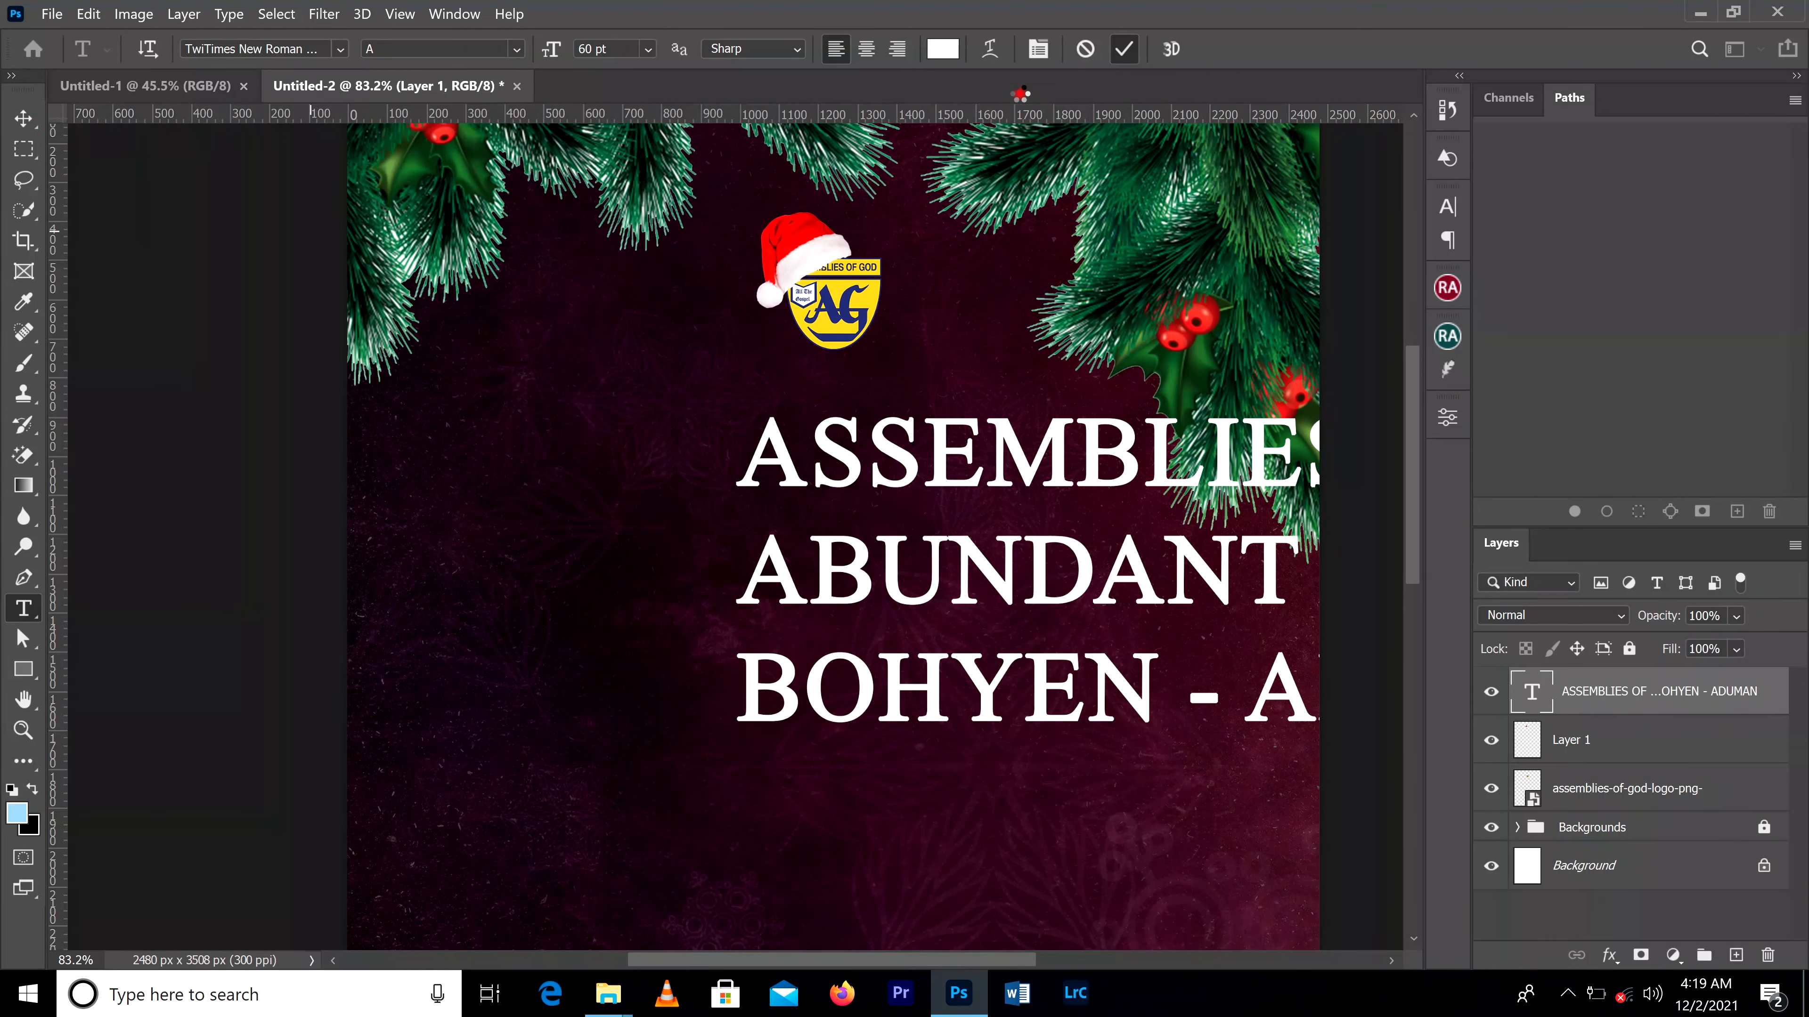
Step: Set the font size of the three-line church name text to 16 pt
key("ctrl+0")
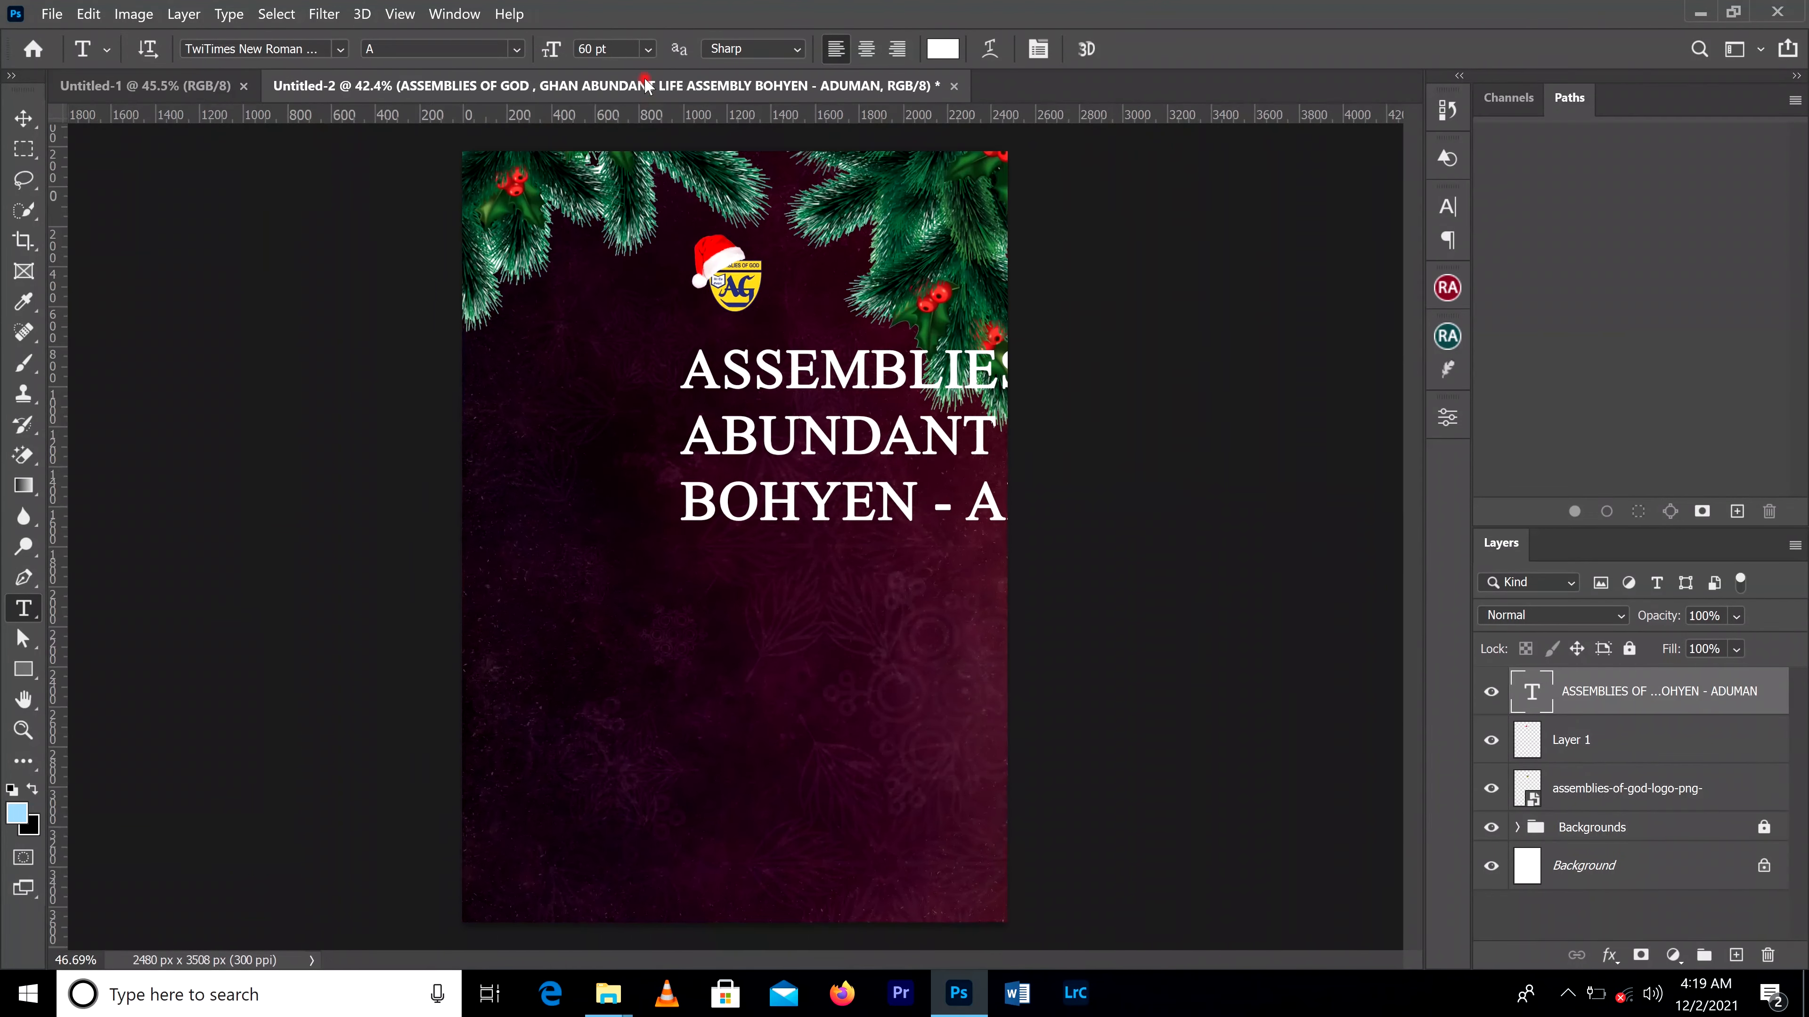
left_click(645, 50)
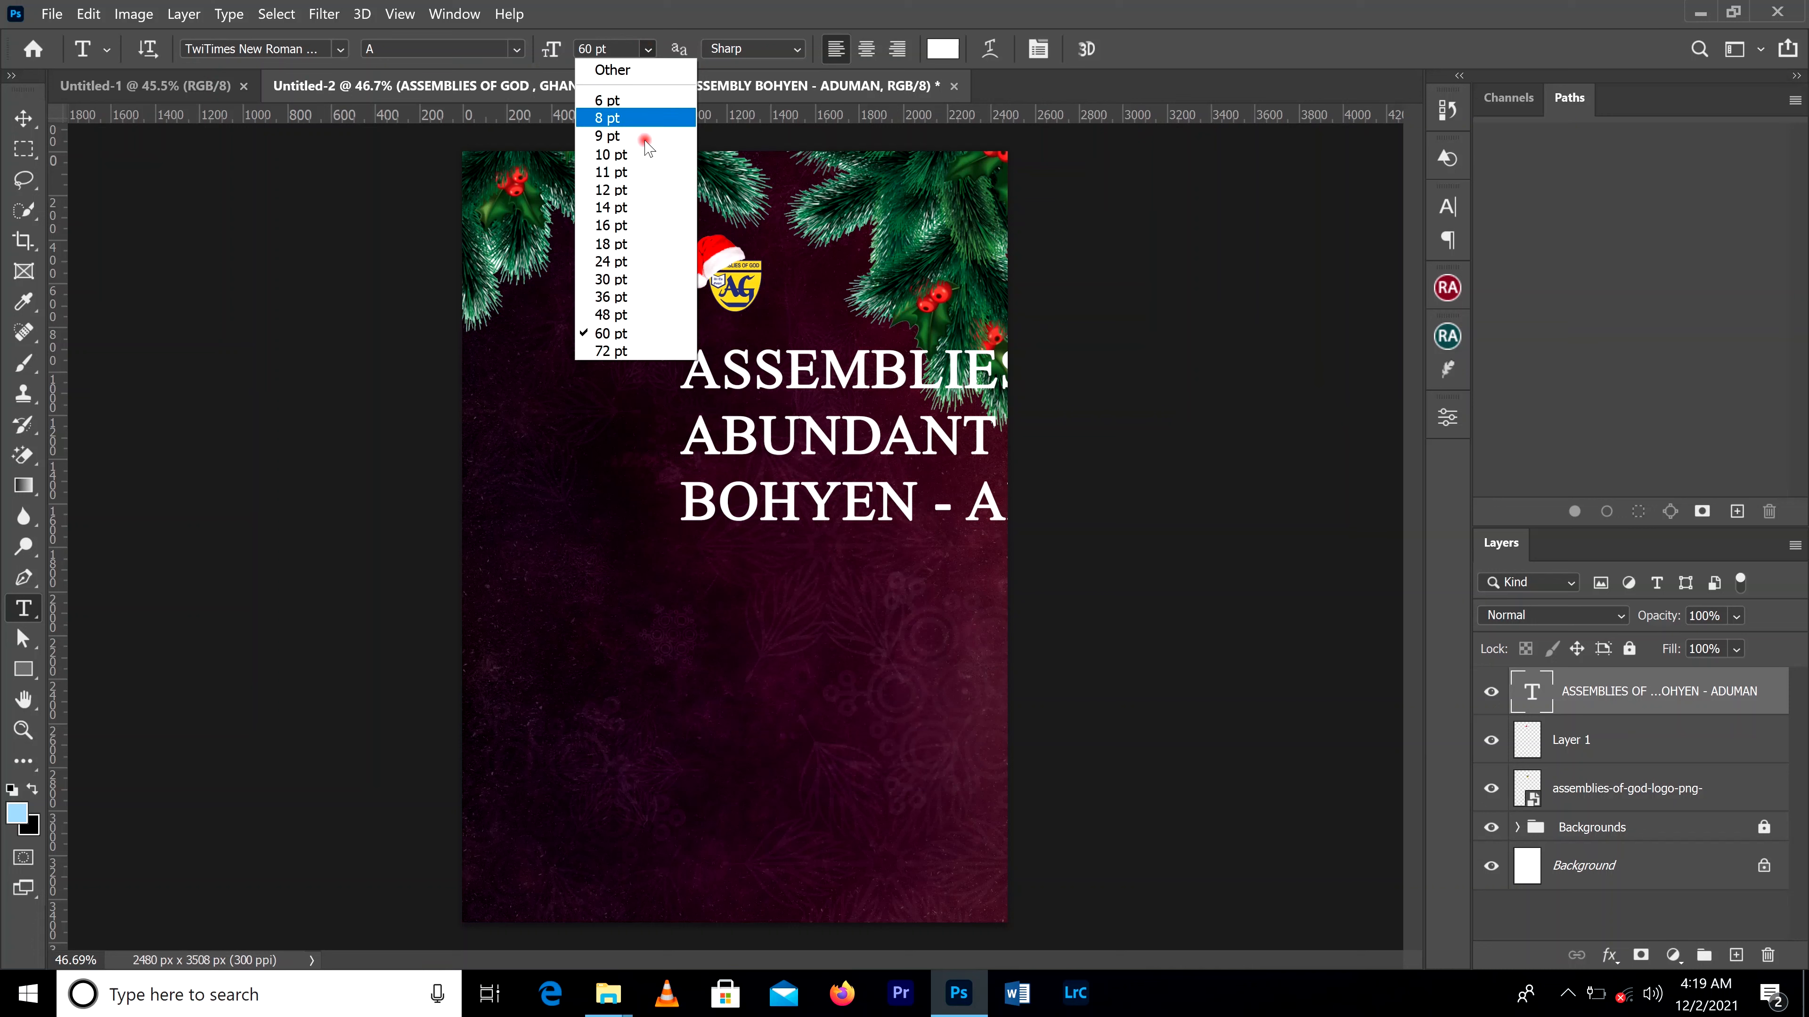
left_click(620, 228)
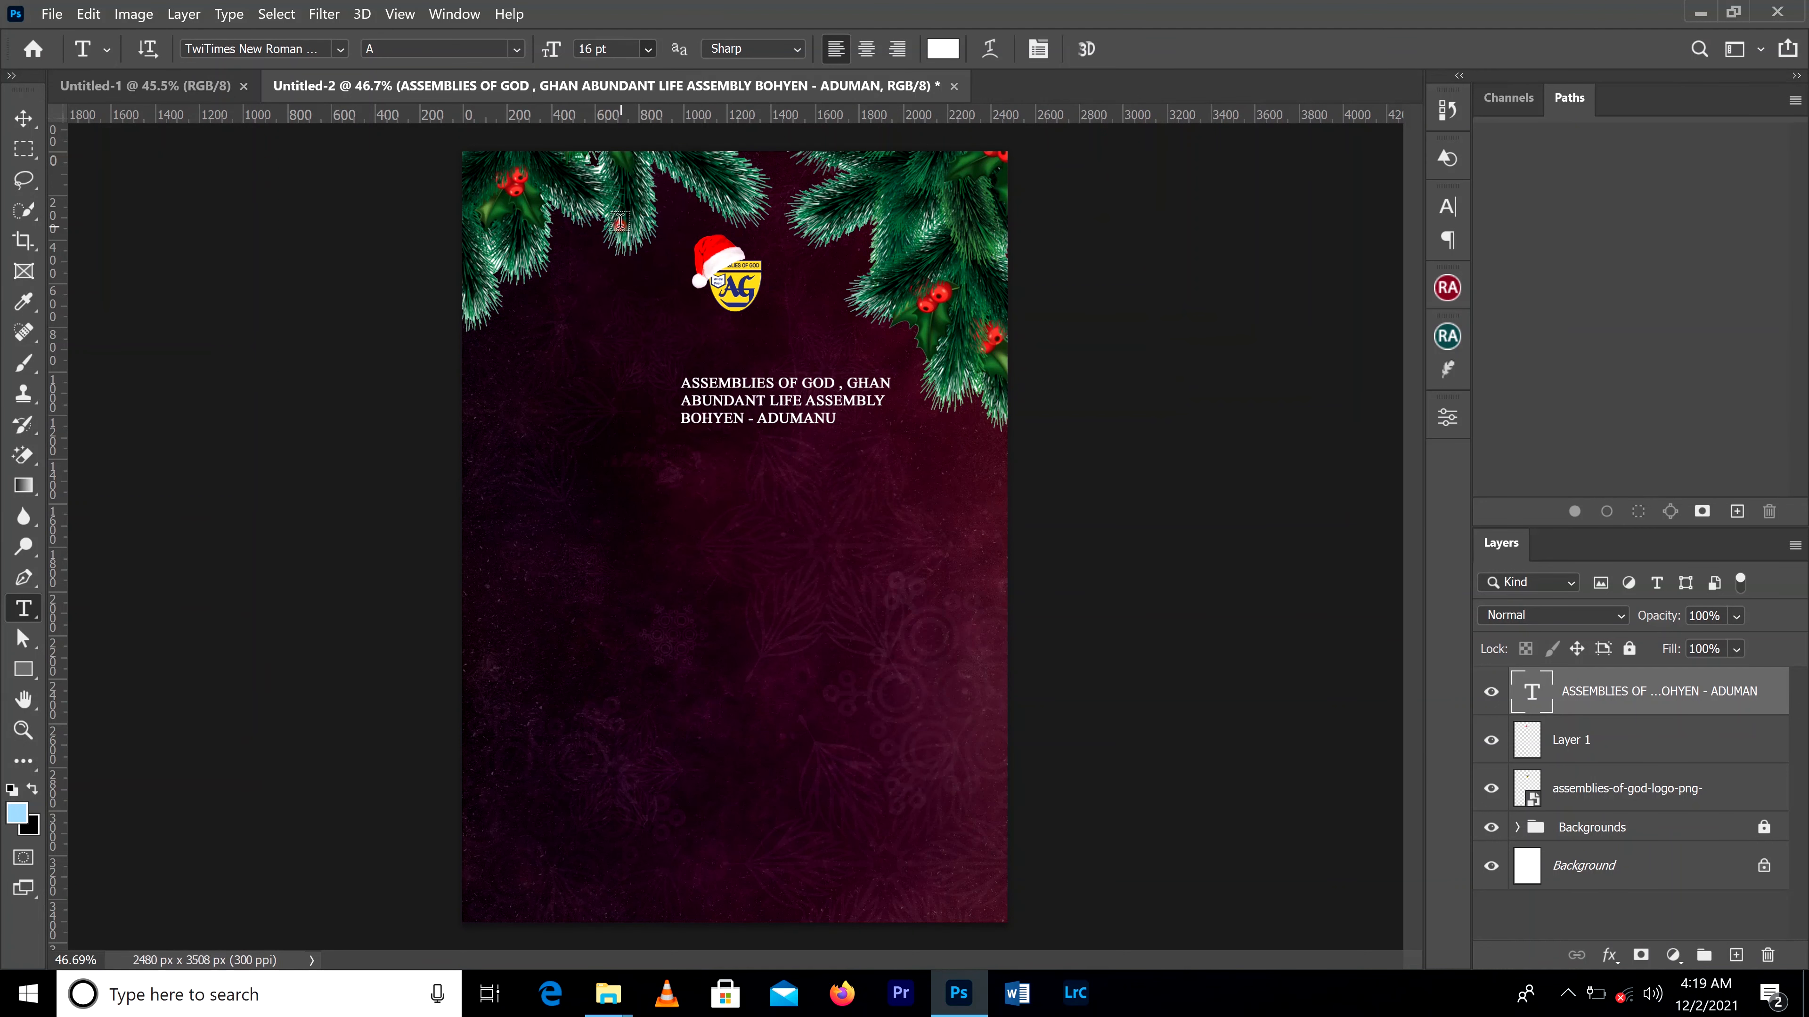
Step: Centre-align the three lines of the church name text using the paragraph settings
left_click(21, 118)
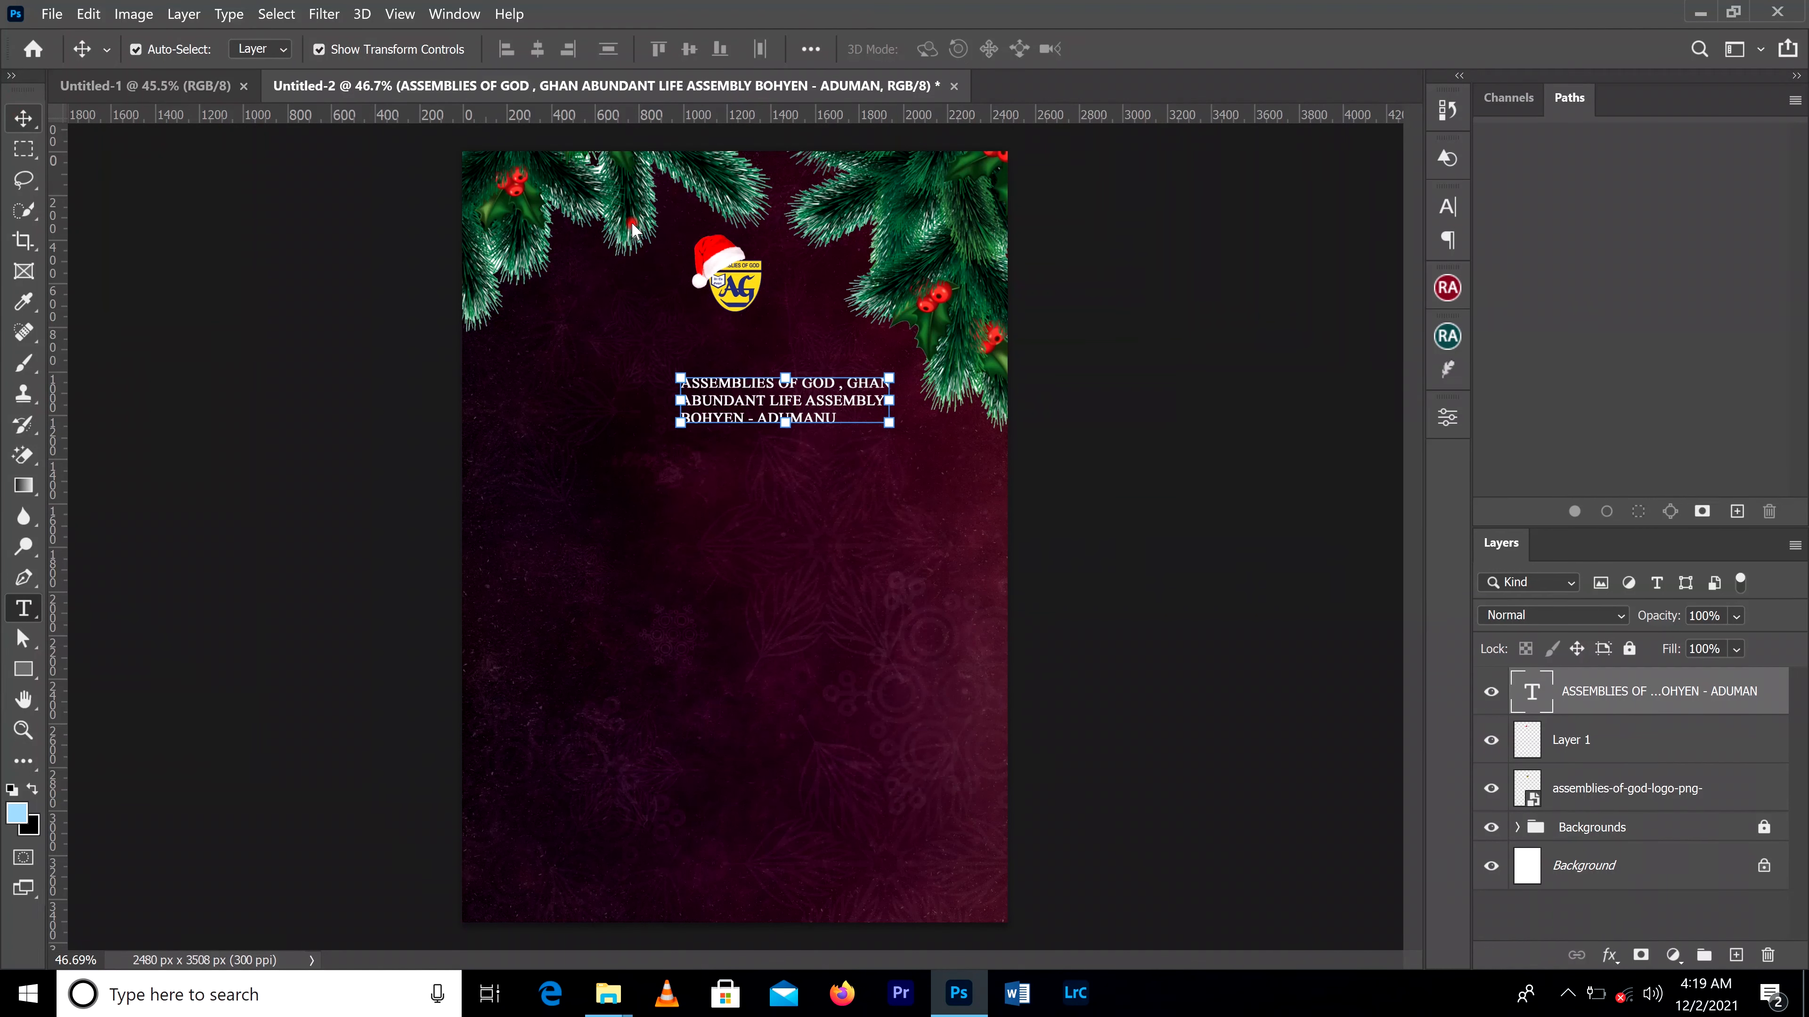
left_click(1448, 208)
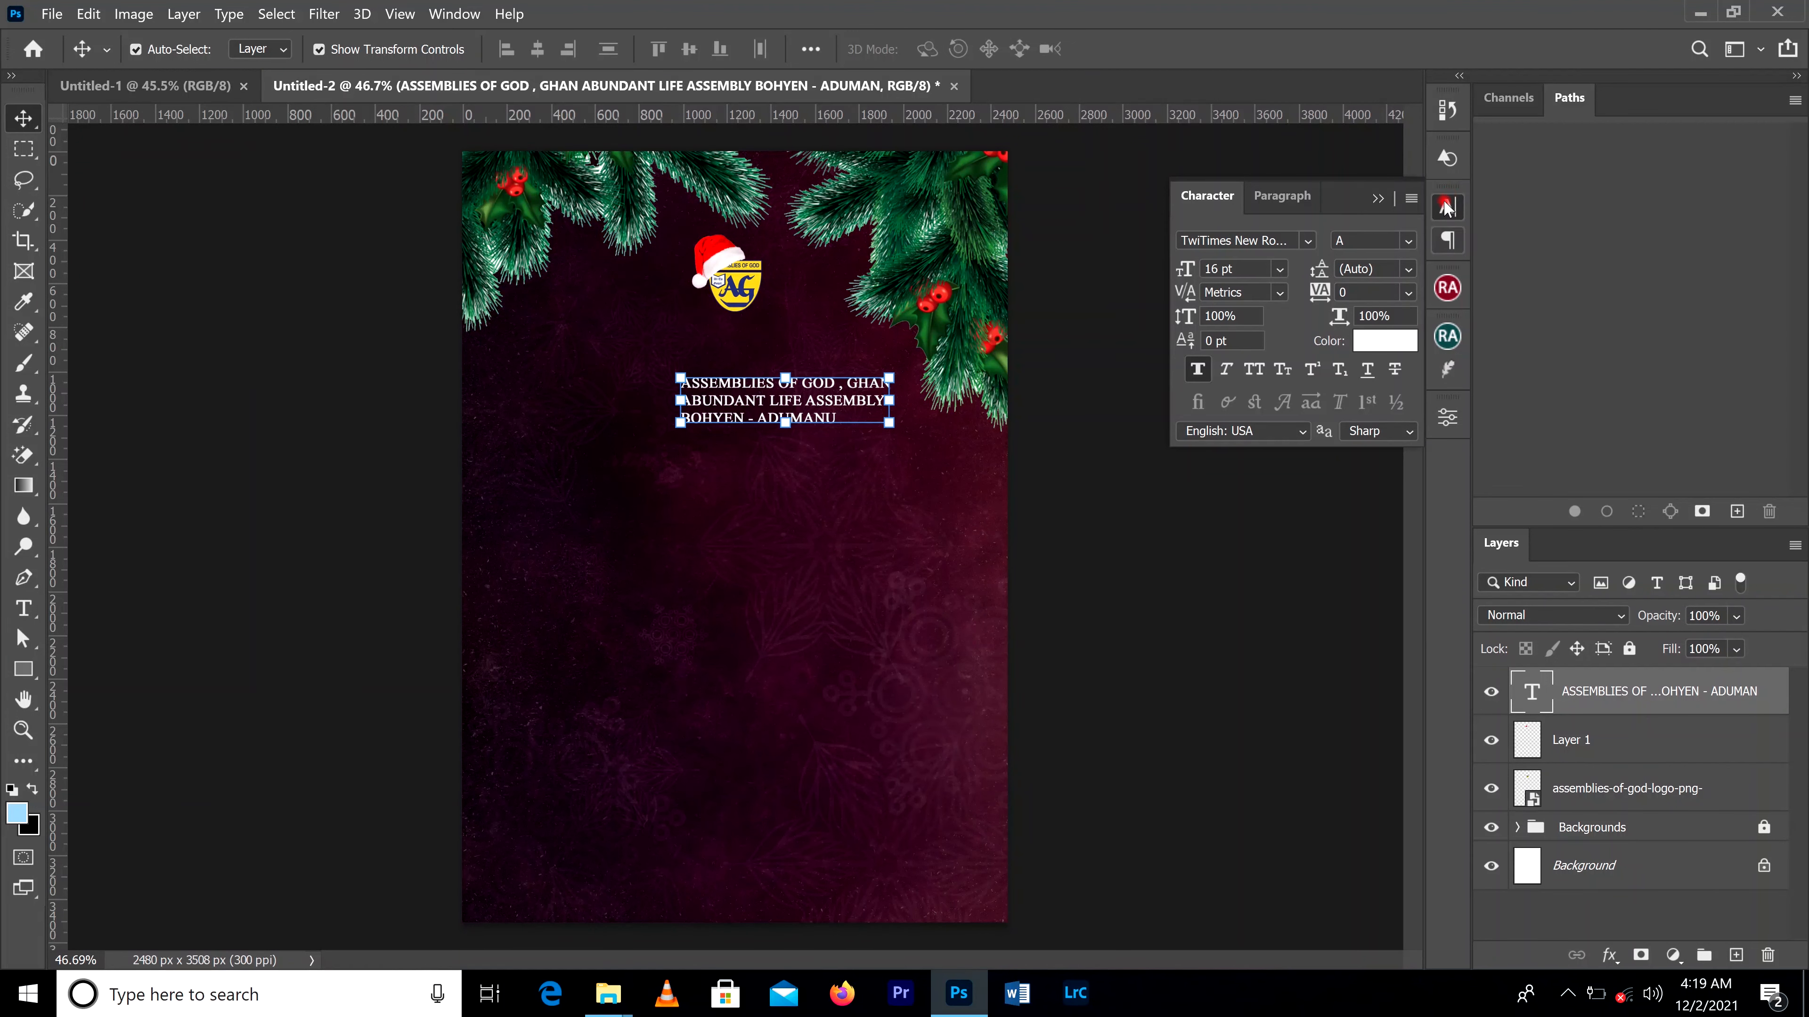
left_click(454, 13)
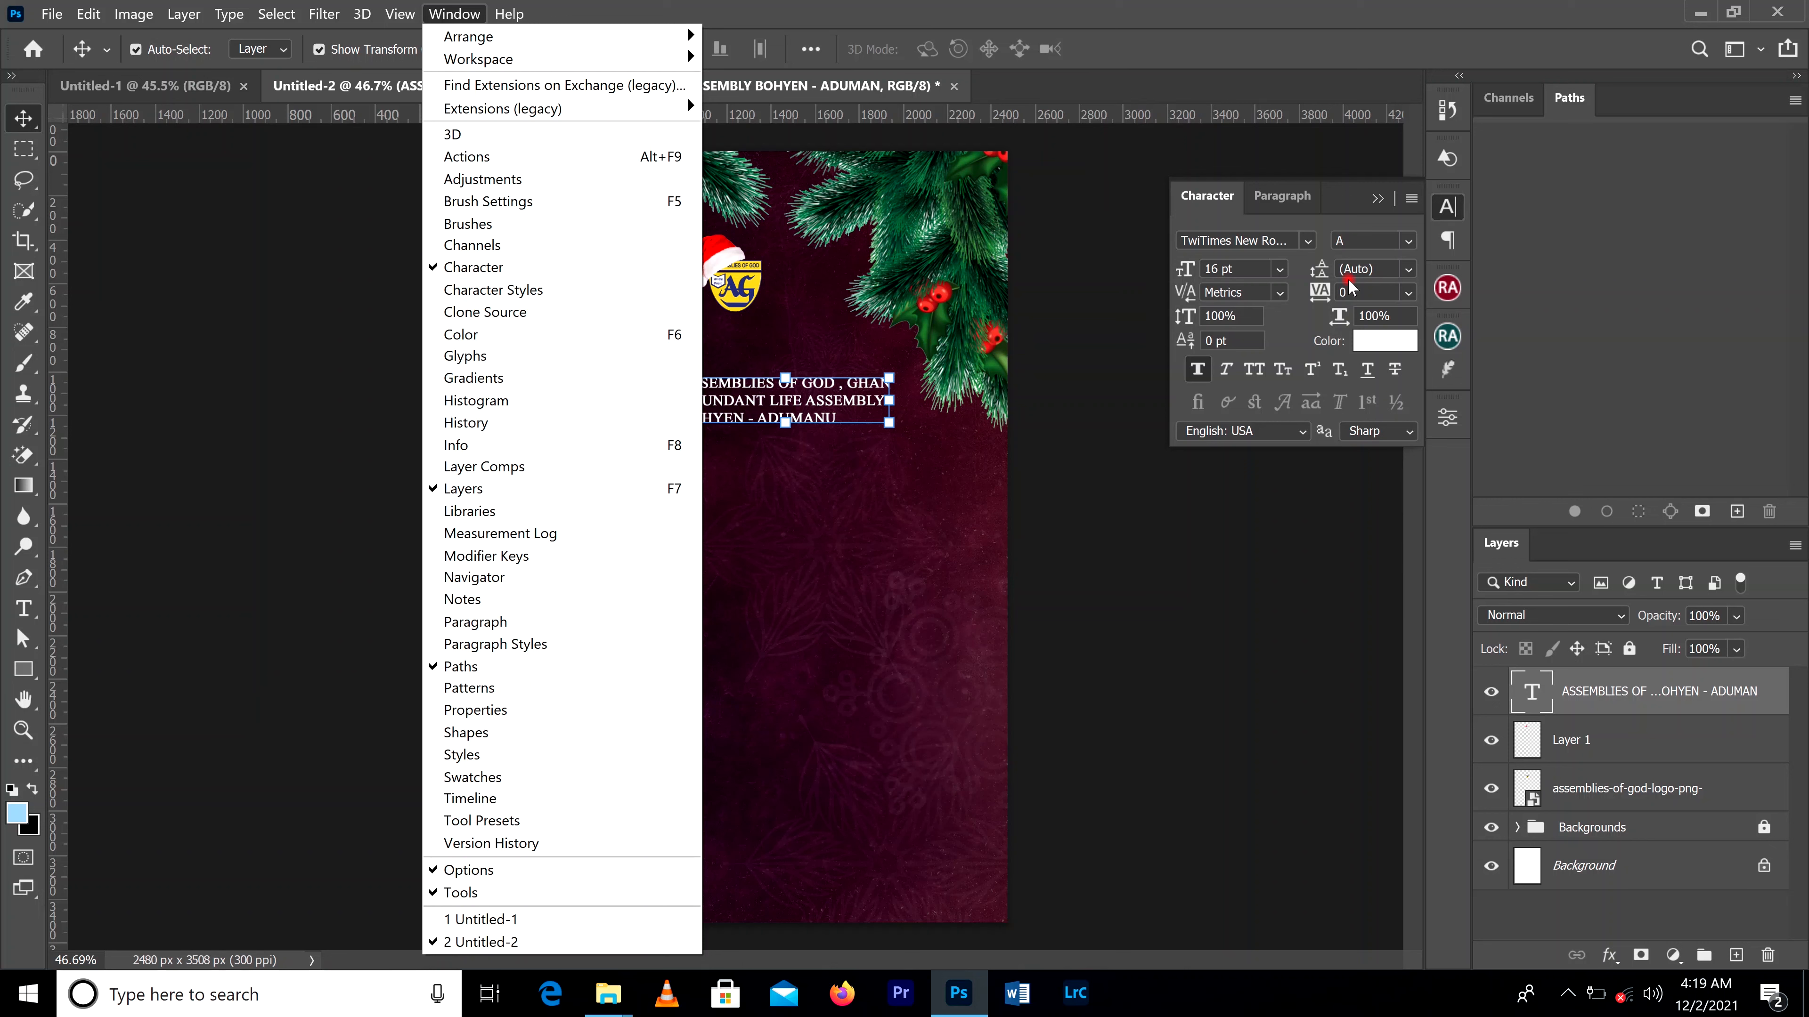
left_click(831, 10)
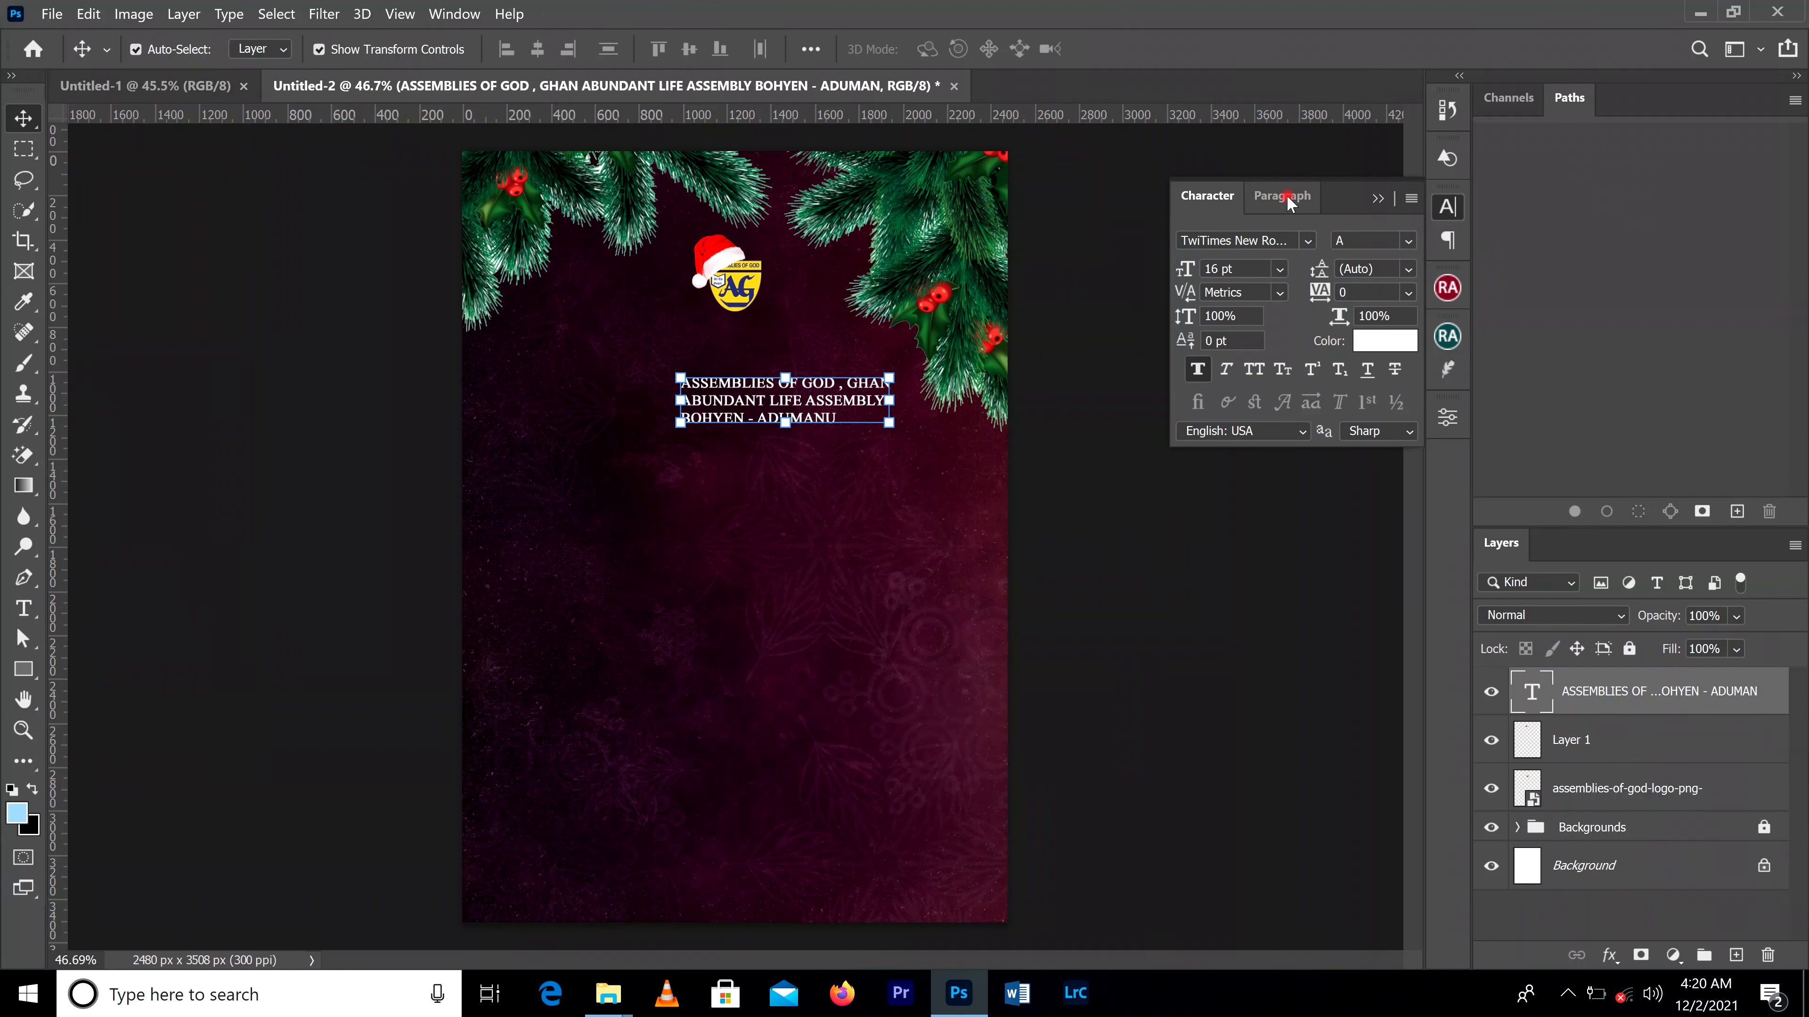
left_click(1265, 203)
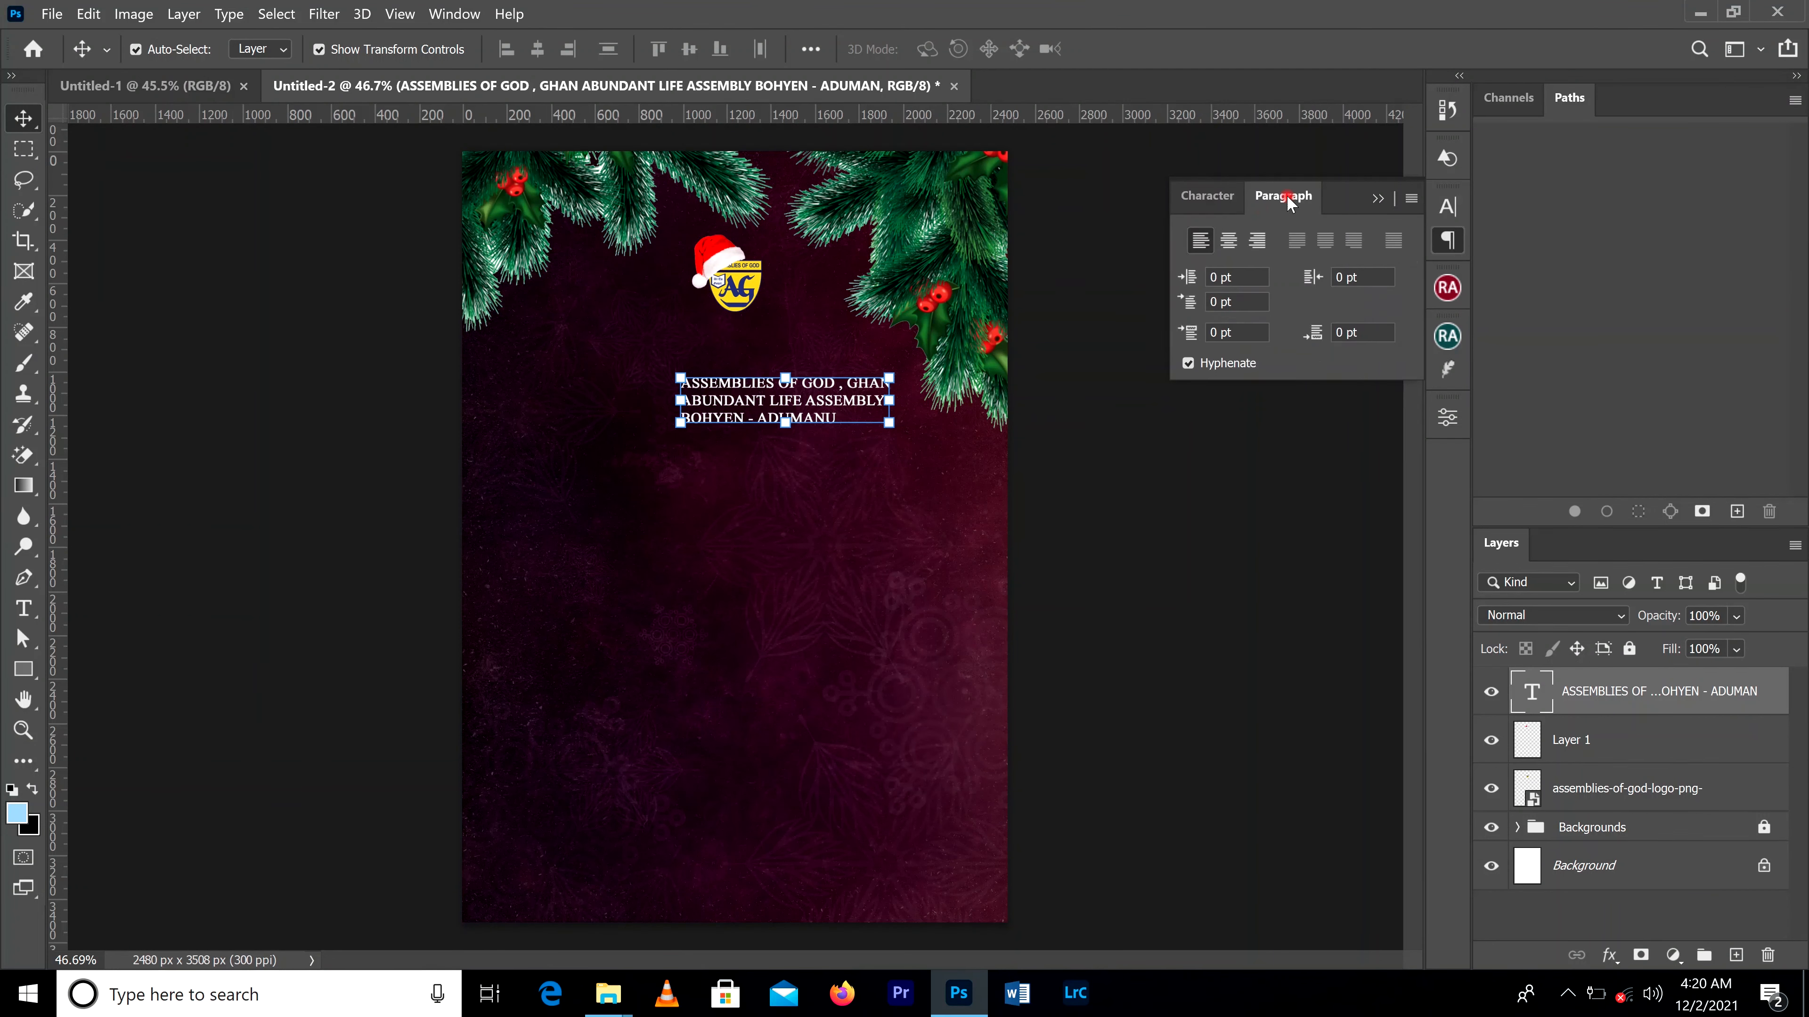
left_click(1227, 243)
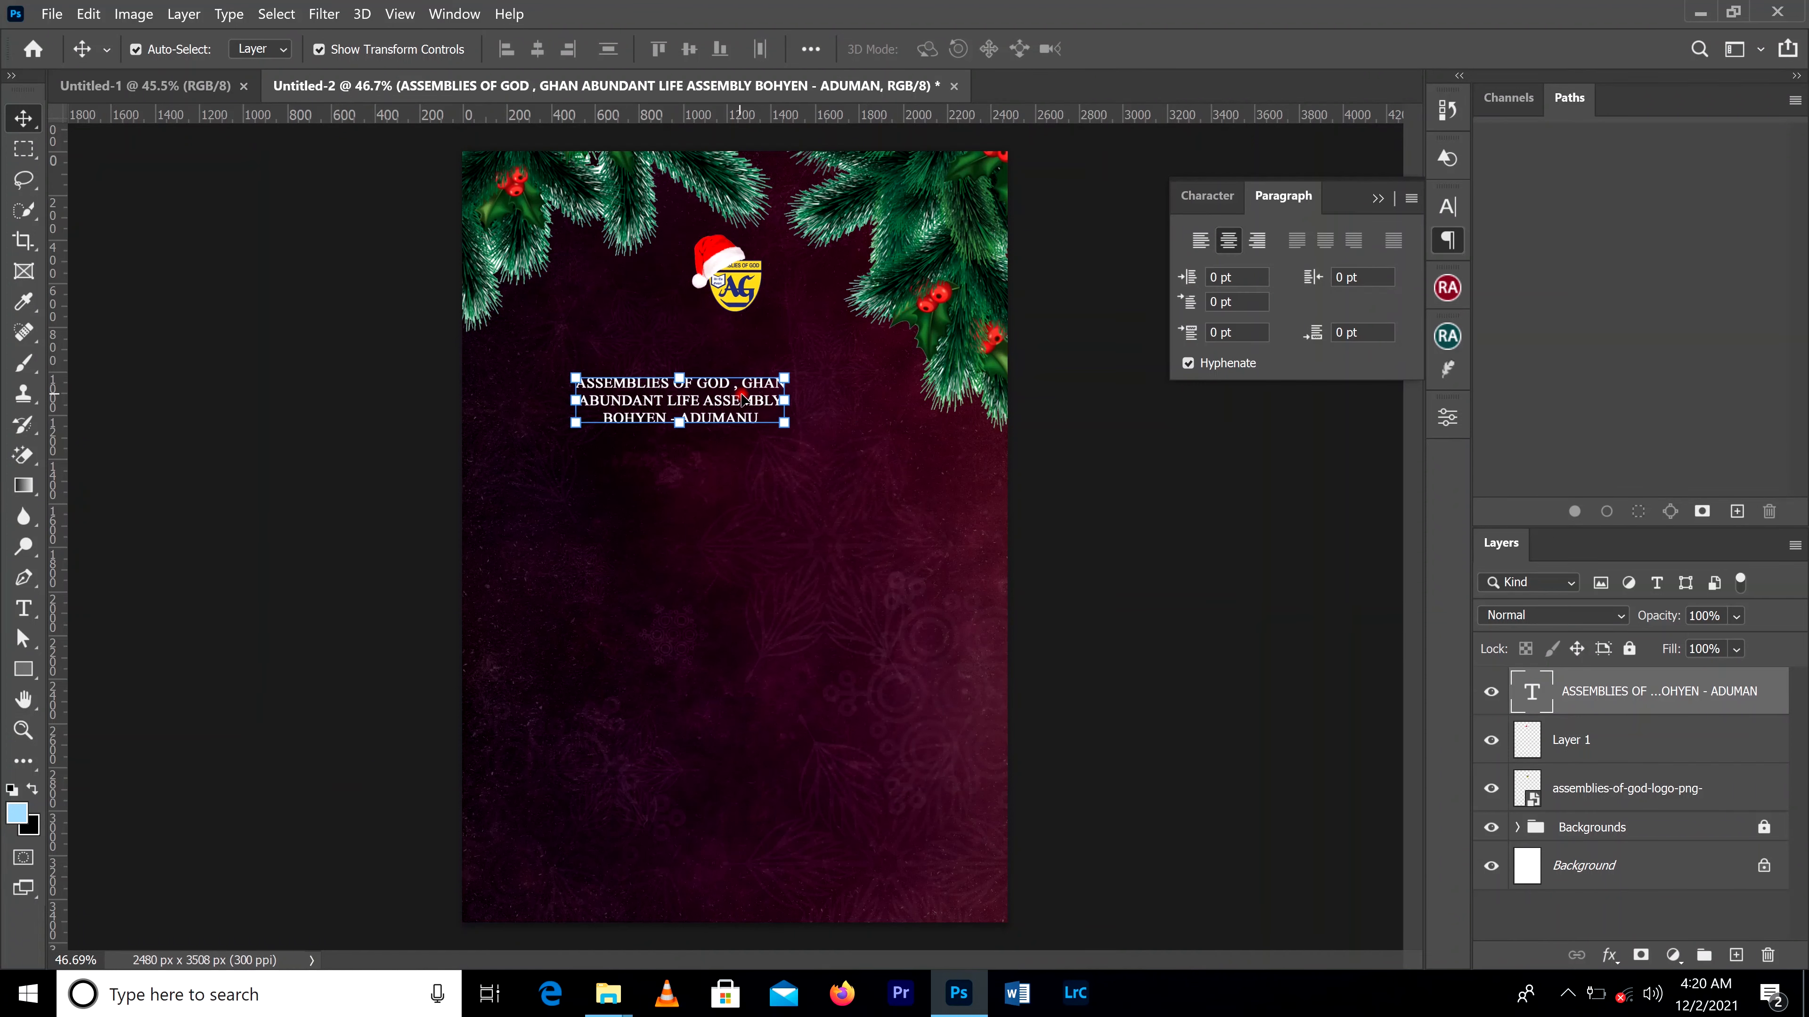
Step: Change the font of the three-line church name text to Bahnschrift Regular
left_click(1378, 198)
left_click(1446, 208)
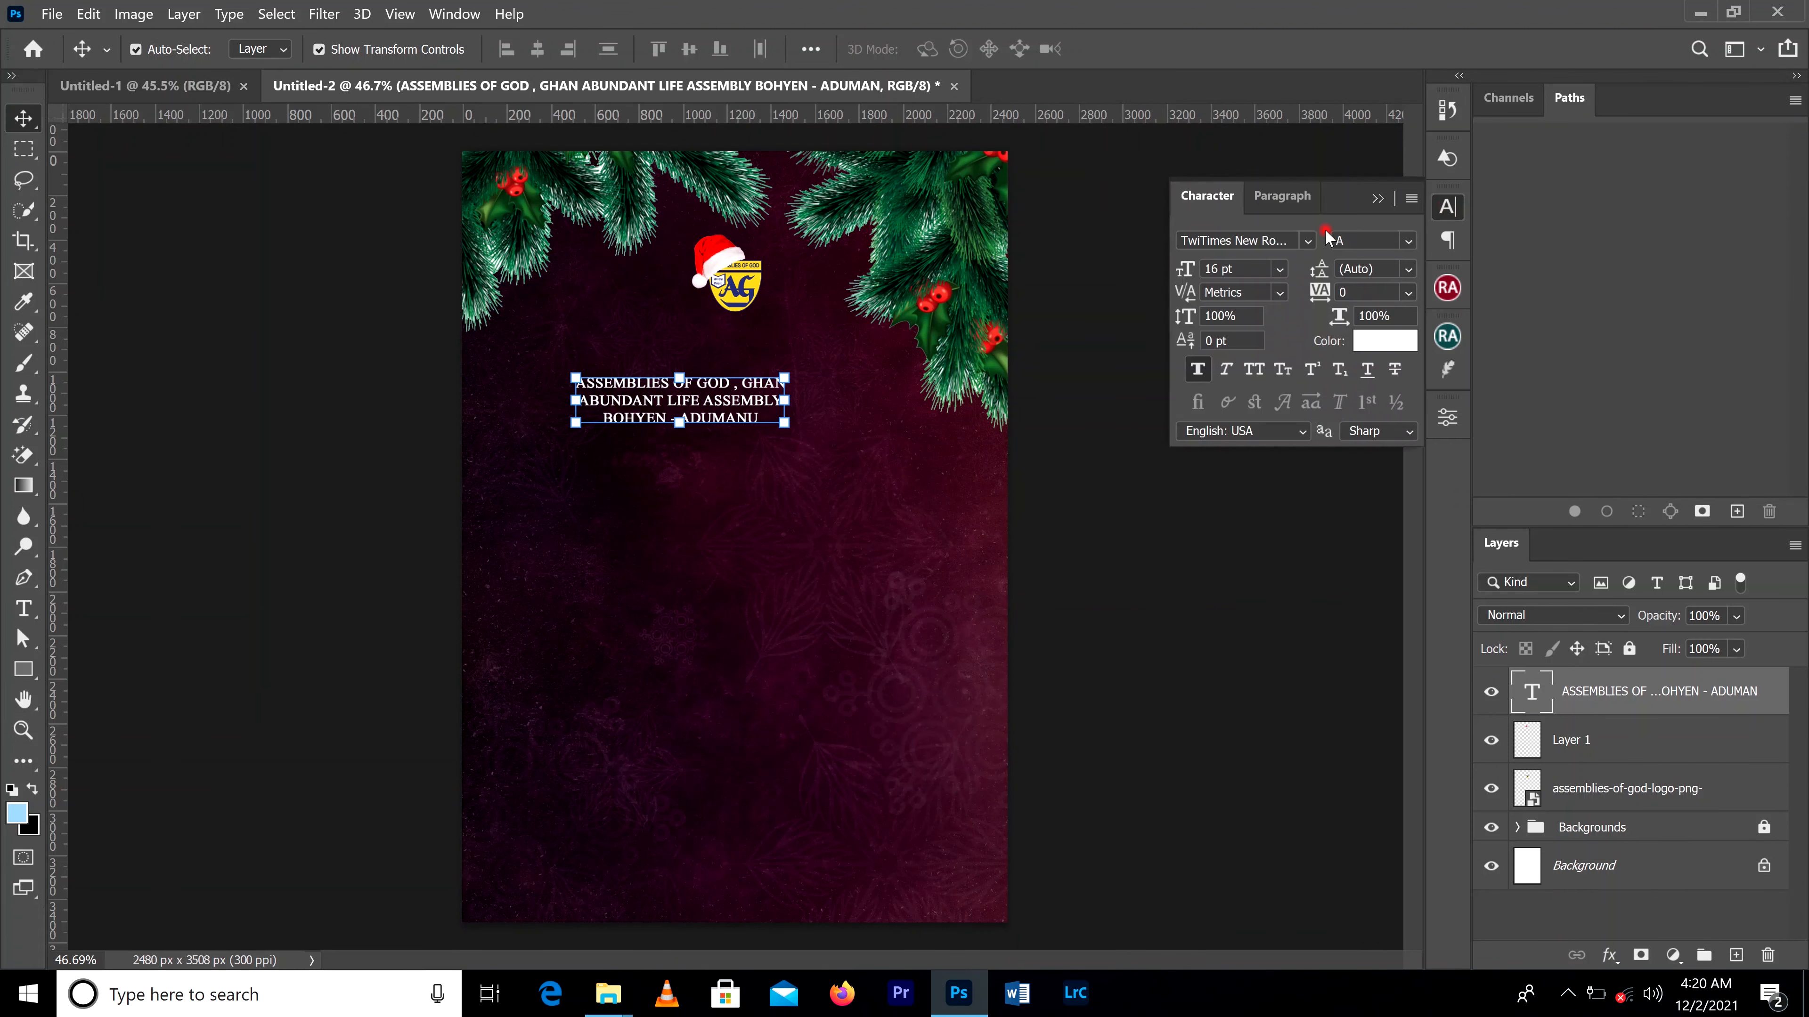
left_click(1310, 242)
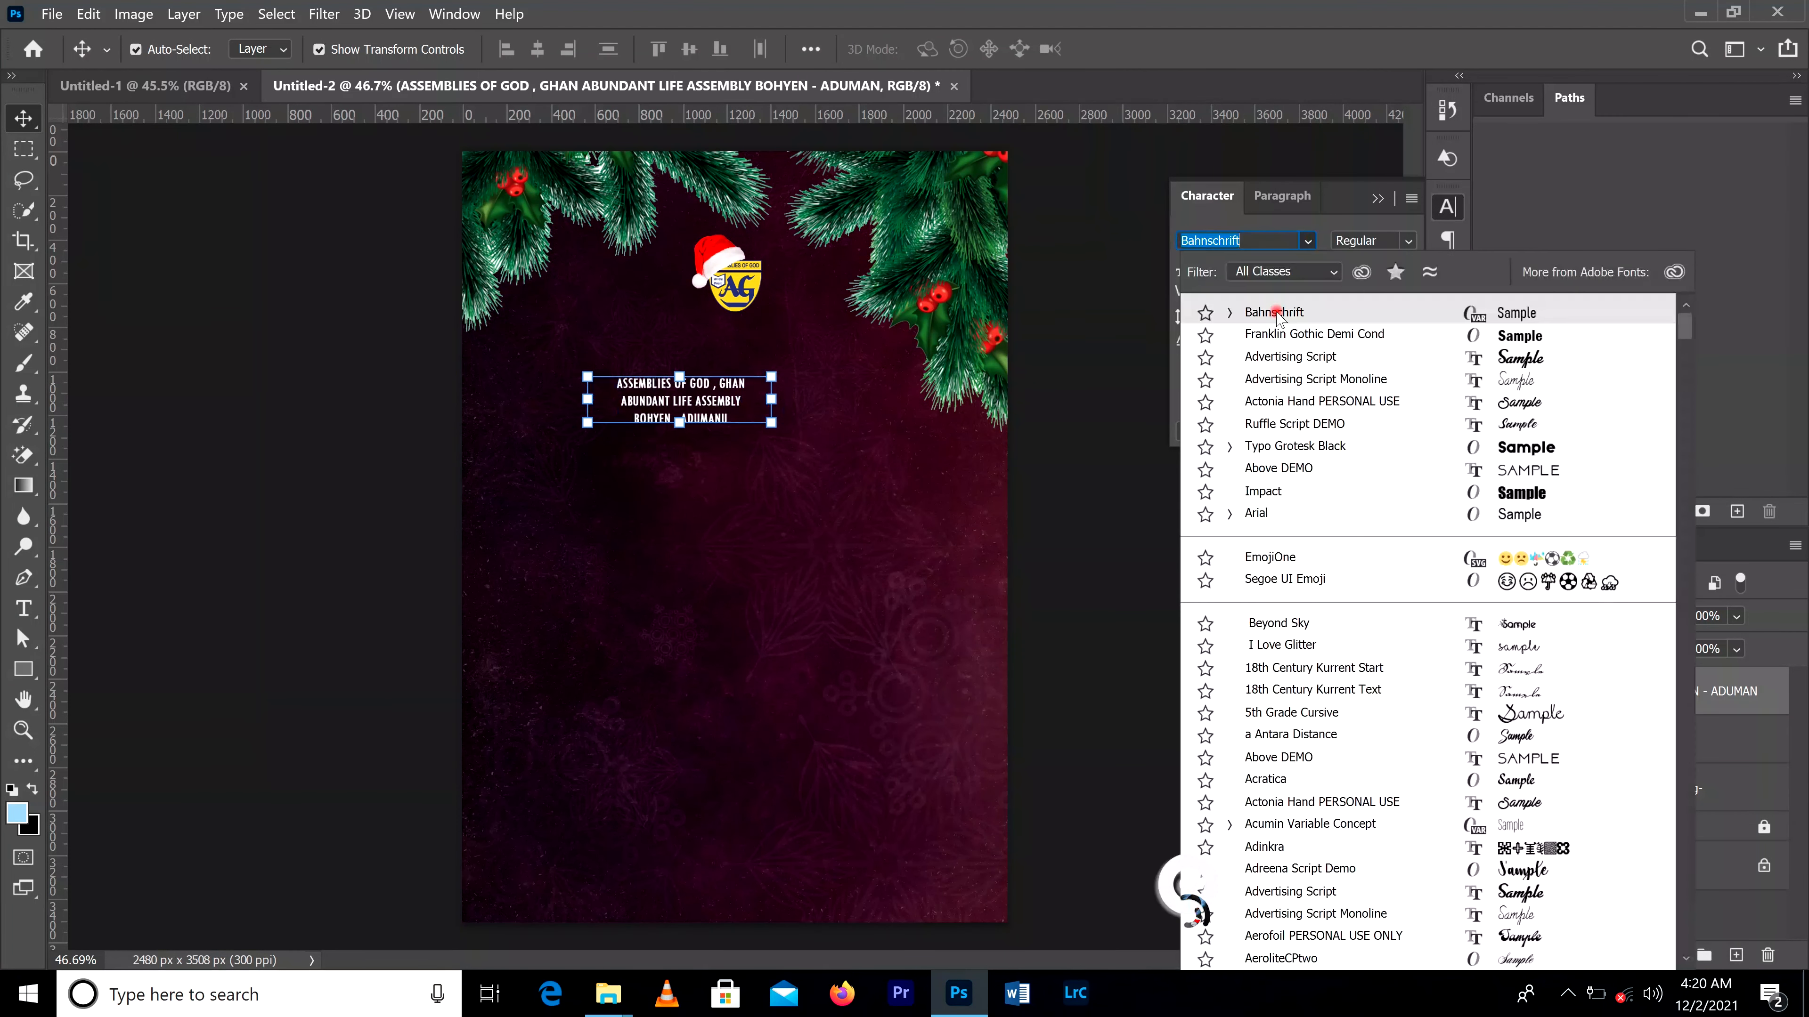
left_click(1282, 314)
left_click(676, 378)
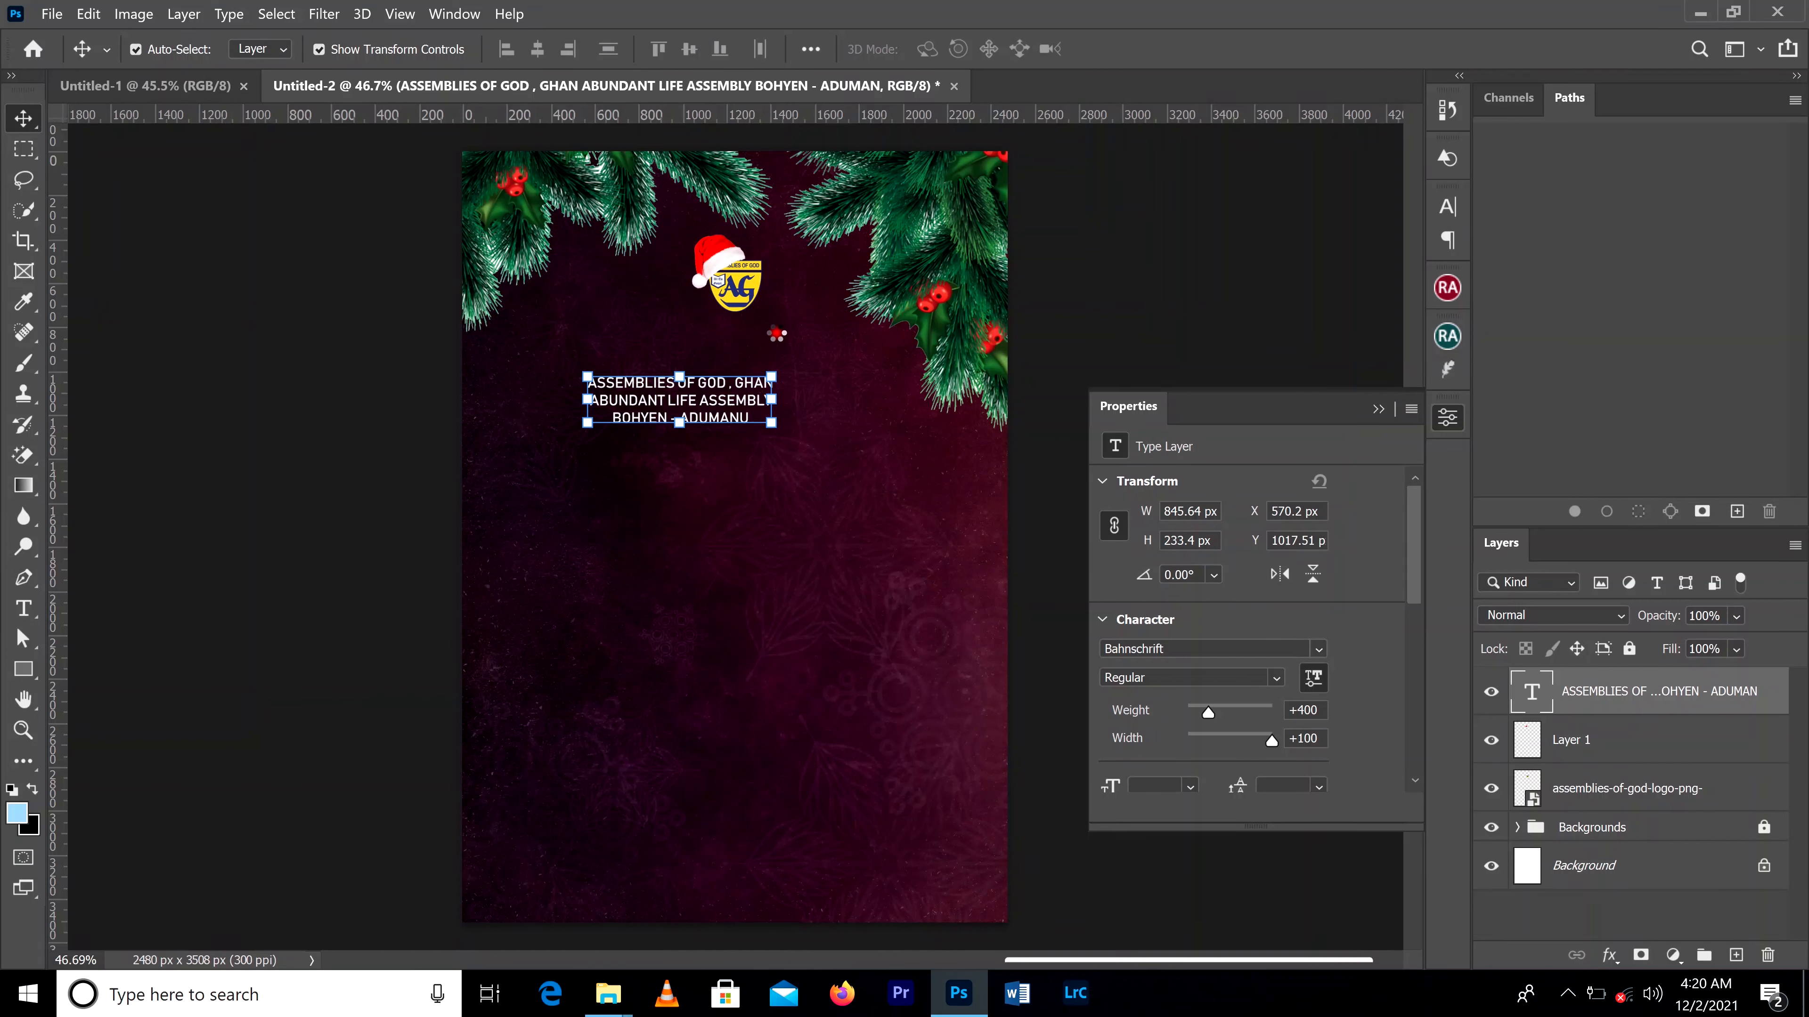
Step: Move the church name text up so it sits directly beneath the Assemblies of God logo
left_click_drag(711, 389, 761, 339)
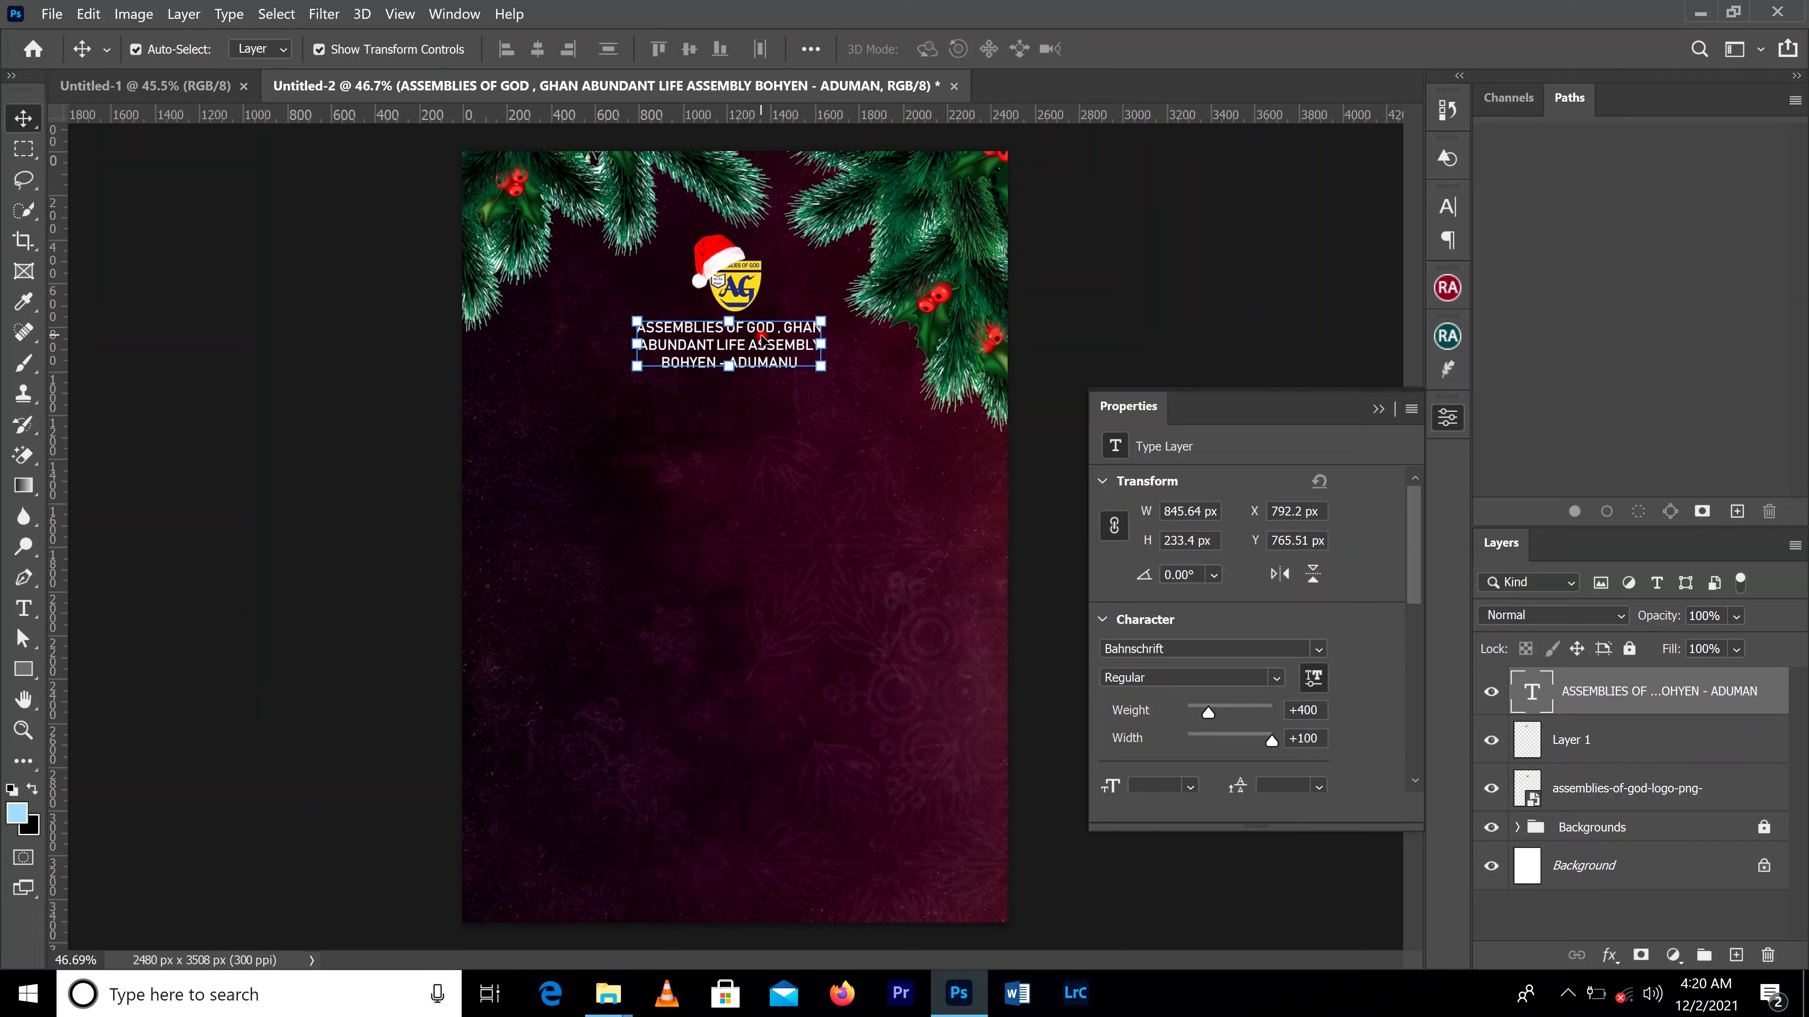
scroll(761, 338, "up", 3)
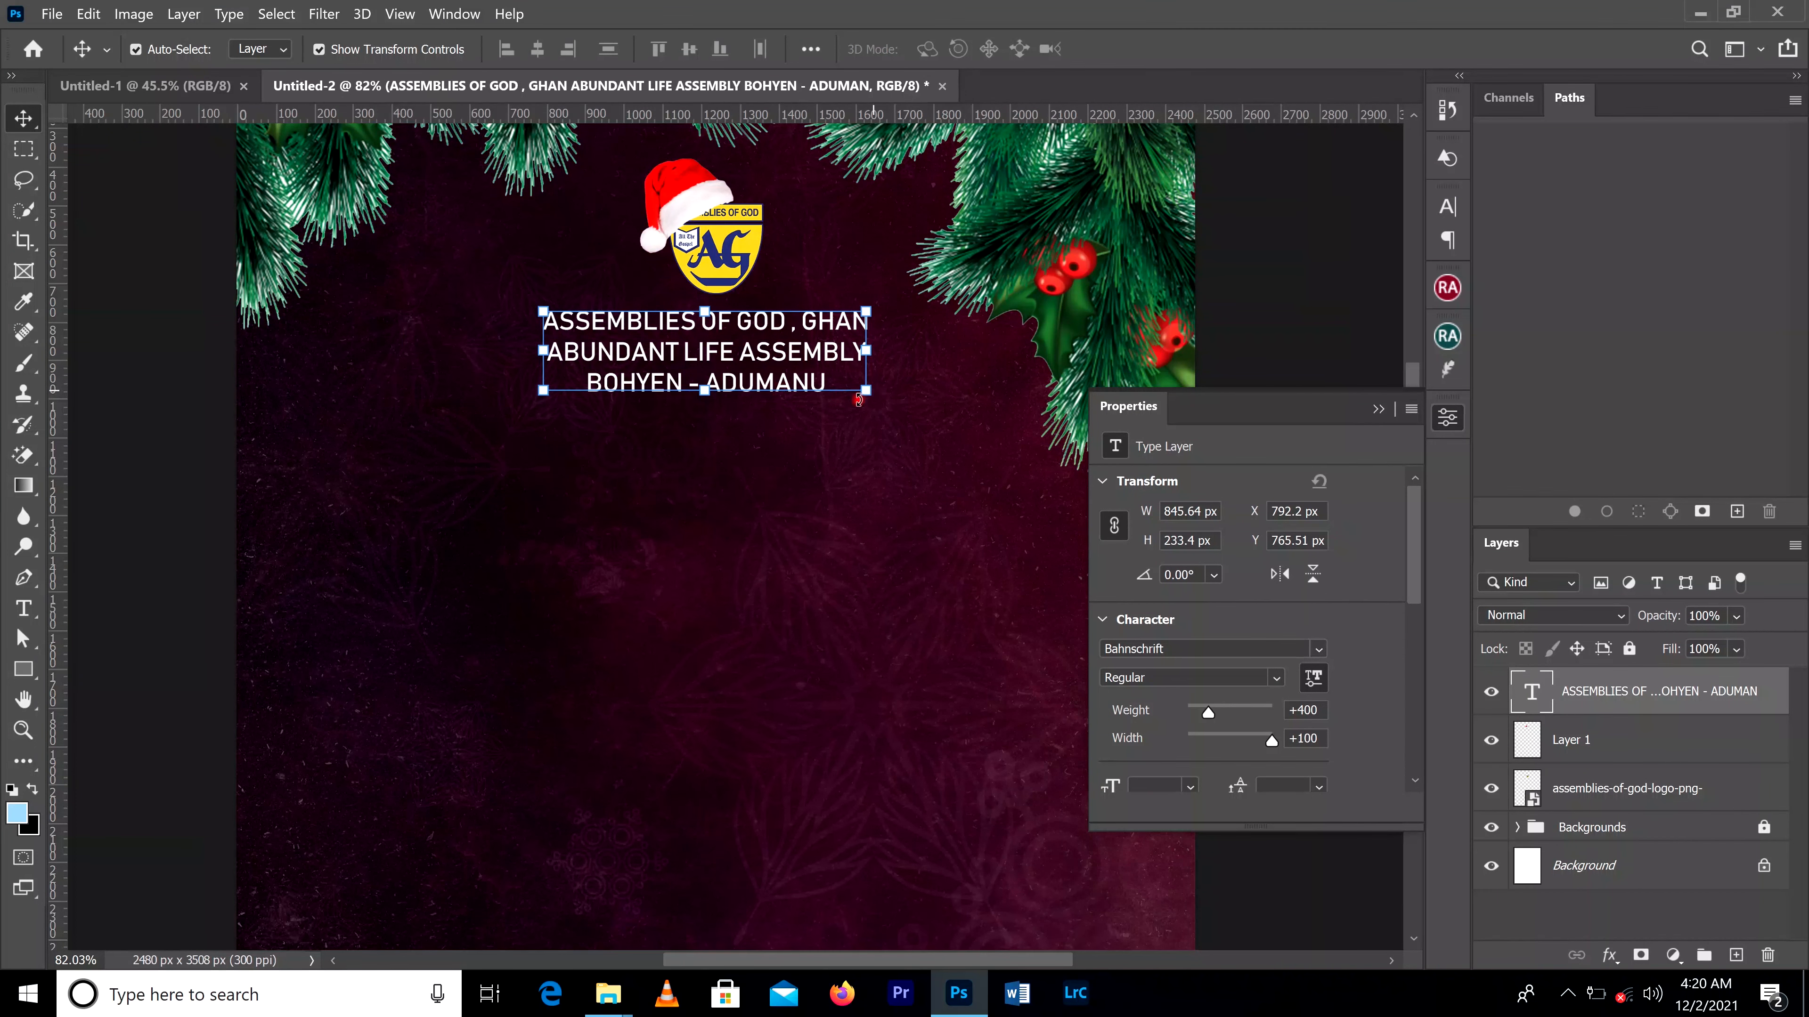
scroll(899, 599, "down", 3)
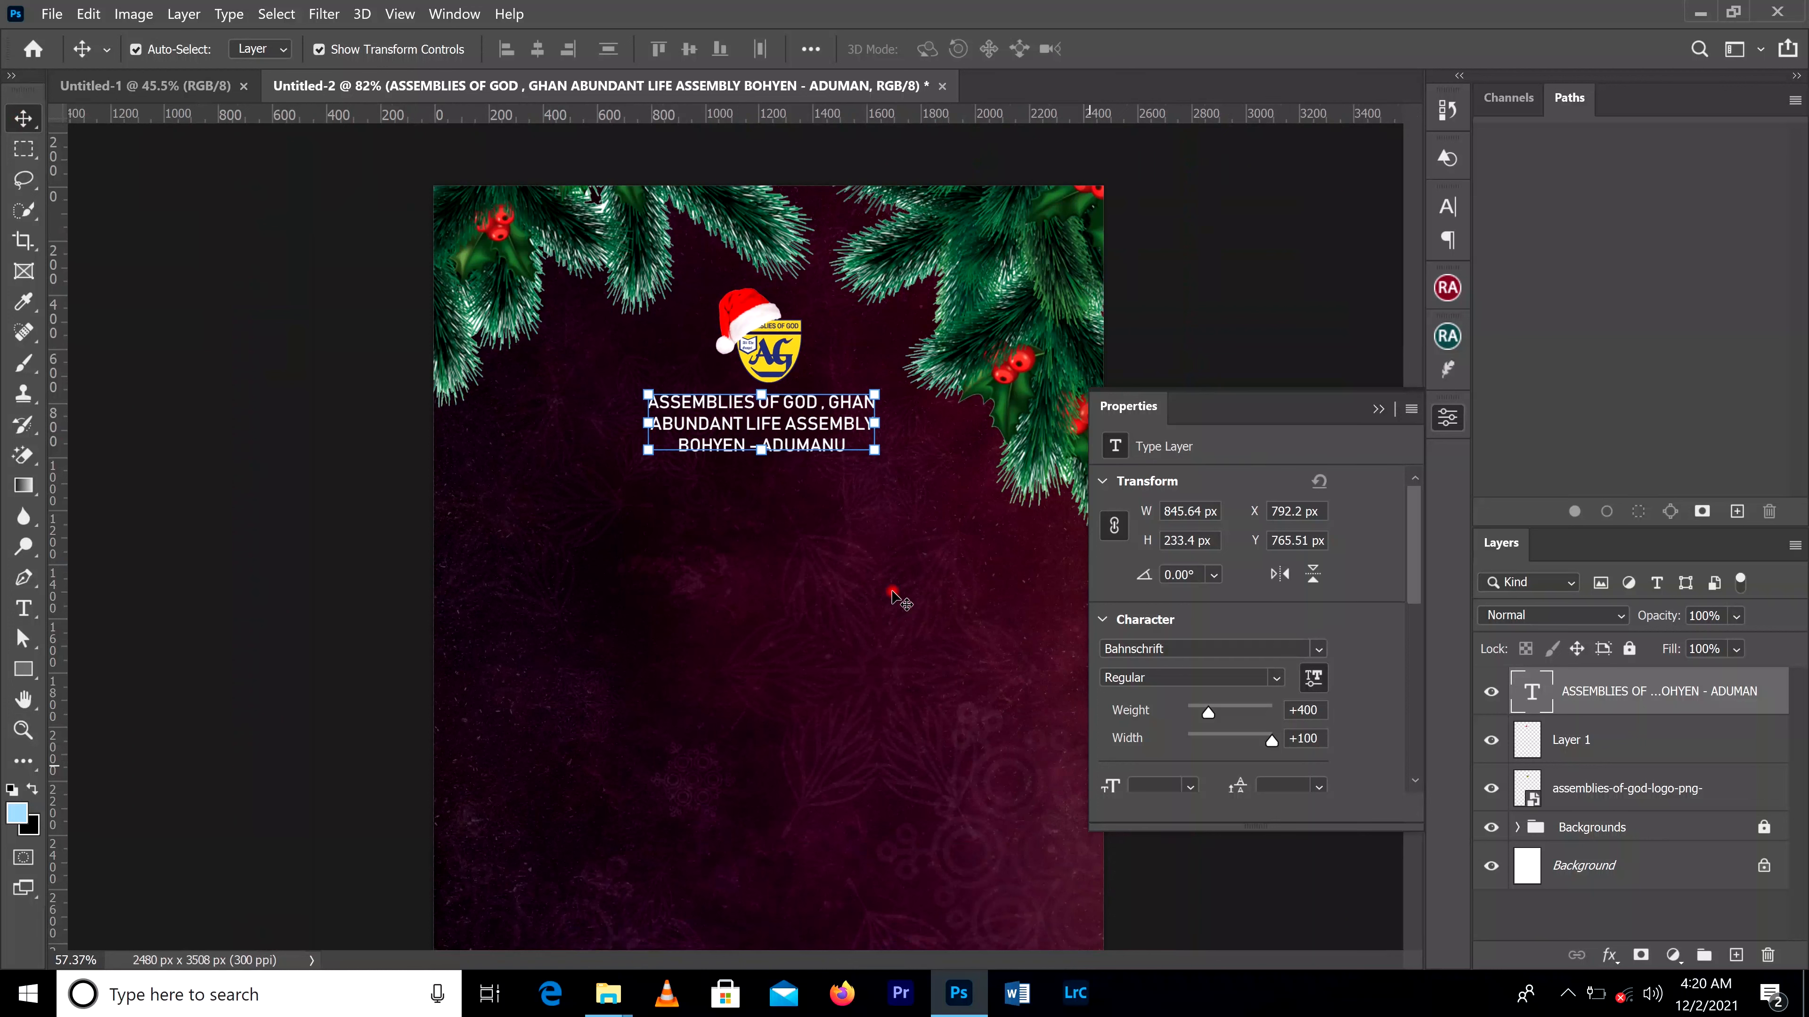
scroll(893, 593, "down", 3)
left_click(1197, 324)
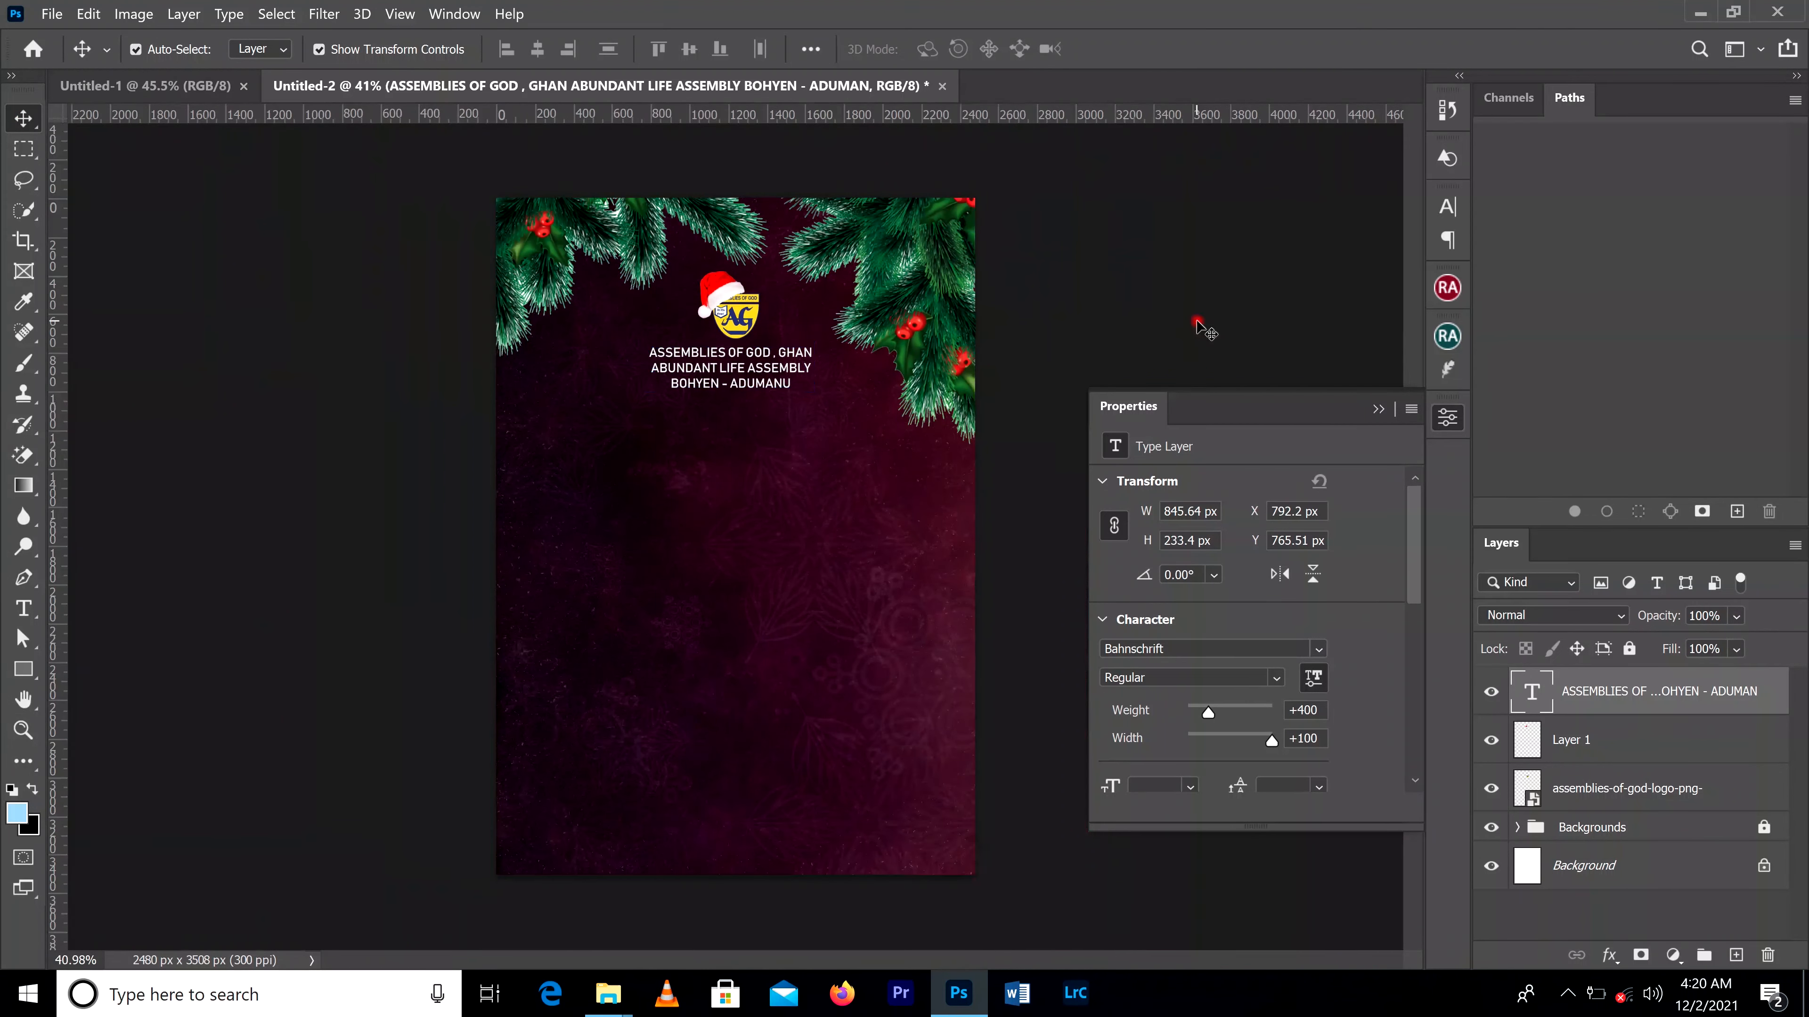
Step: Scale the church name text down about its centre to about 745 px wide and 205 px high
left_click(780, 360)
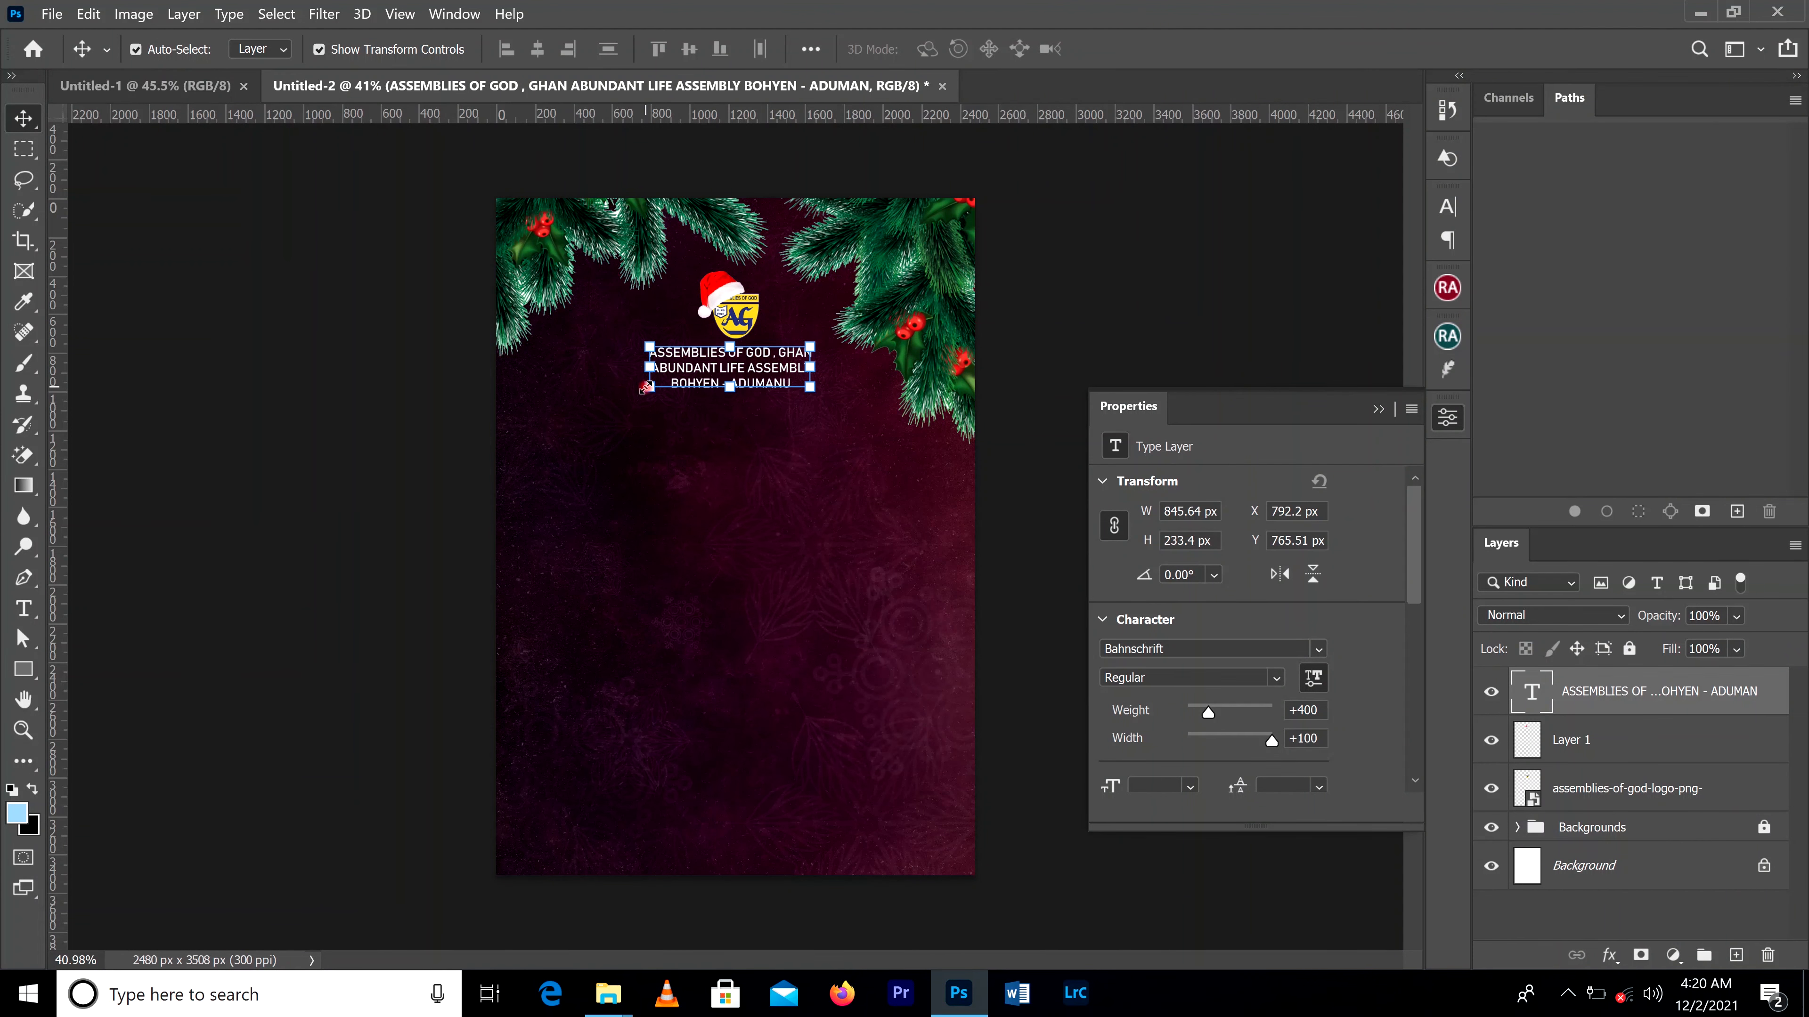
left_click_drag(645, 388, 654, 382)
left_click(1166, 49)
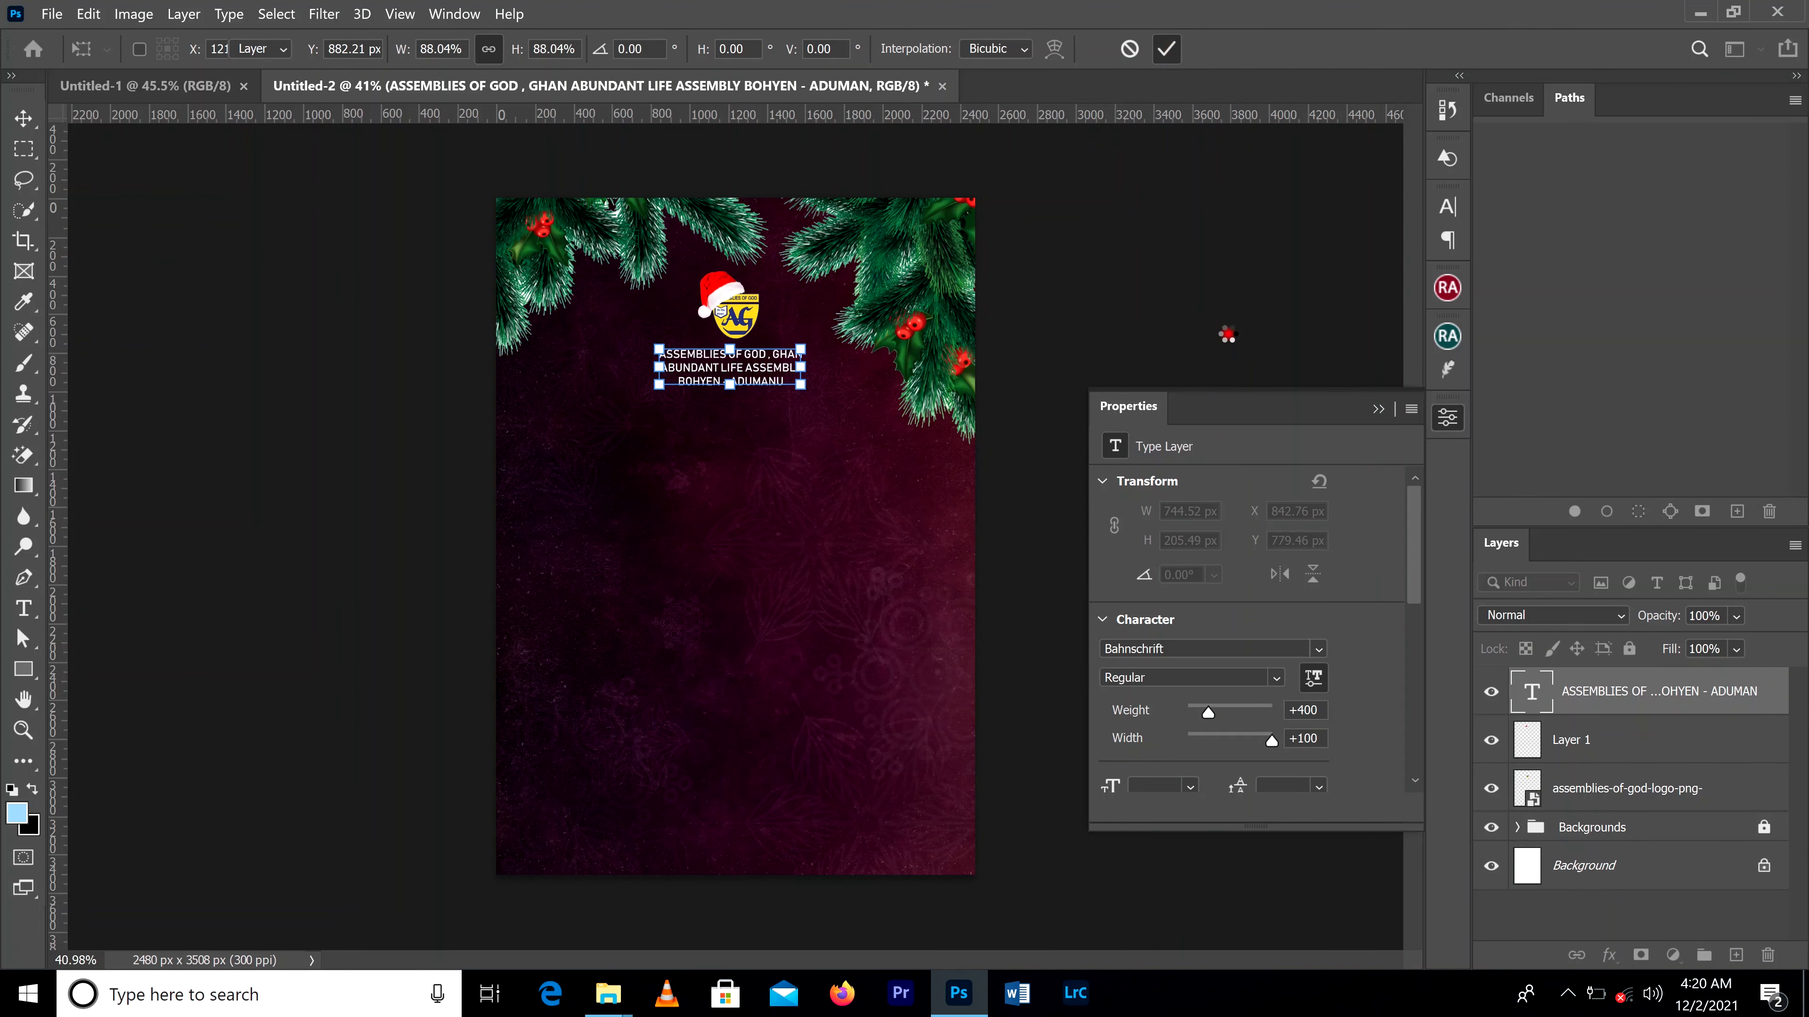
left_click(1378, 409)
scroll(691, 292, "up", 3)
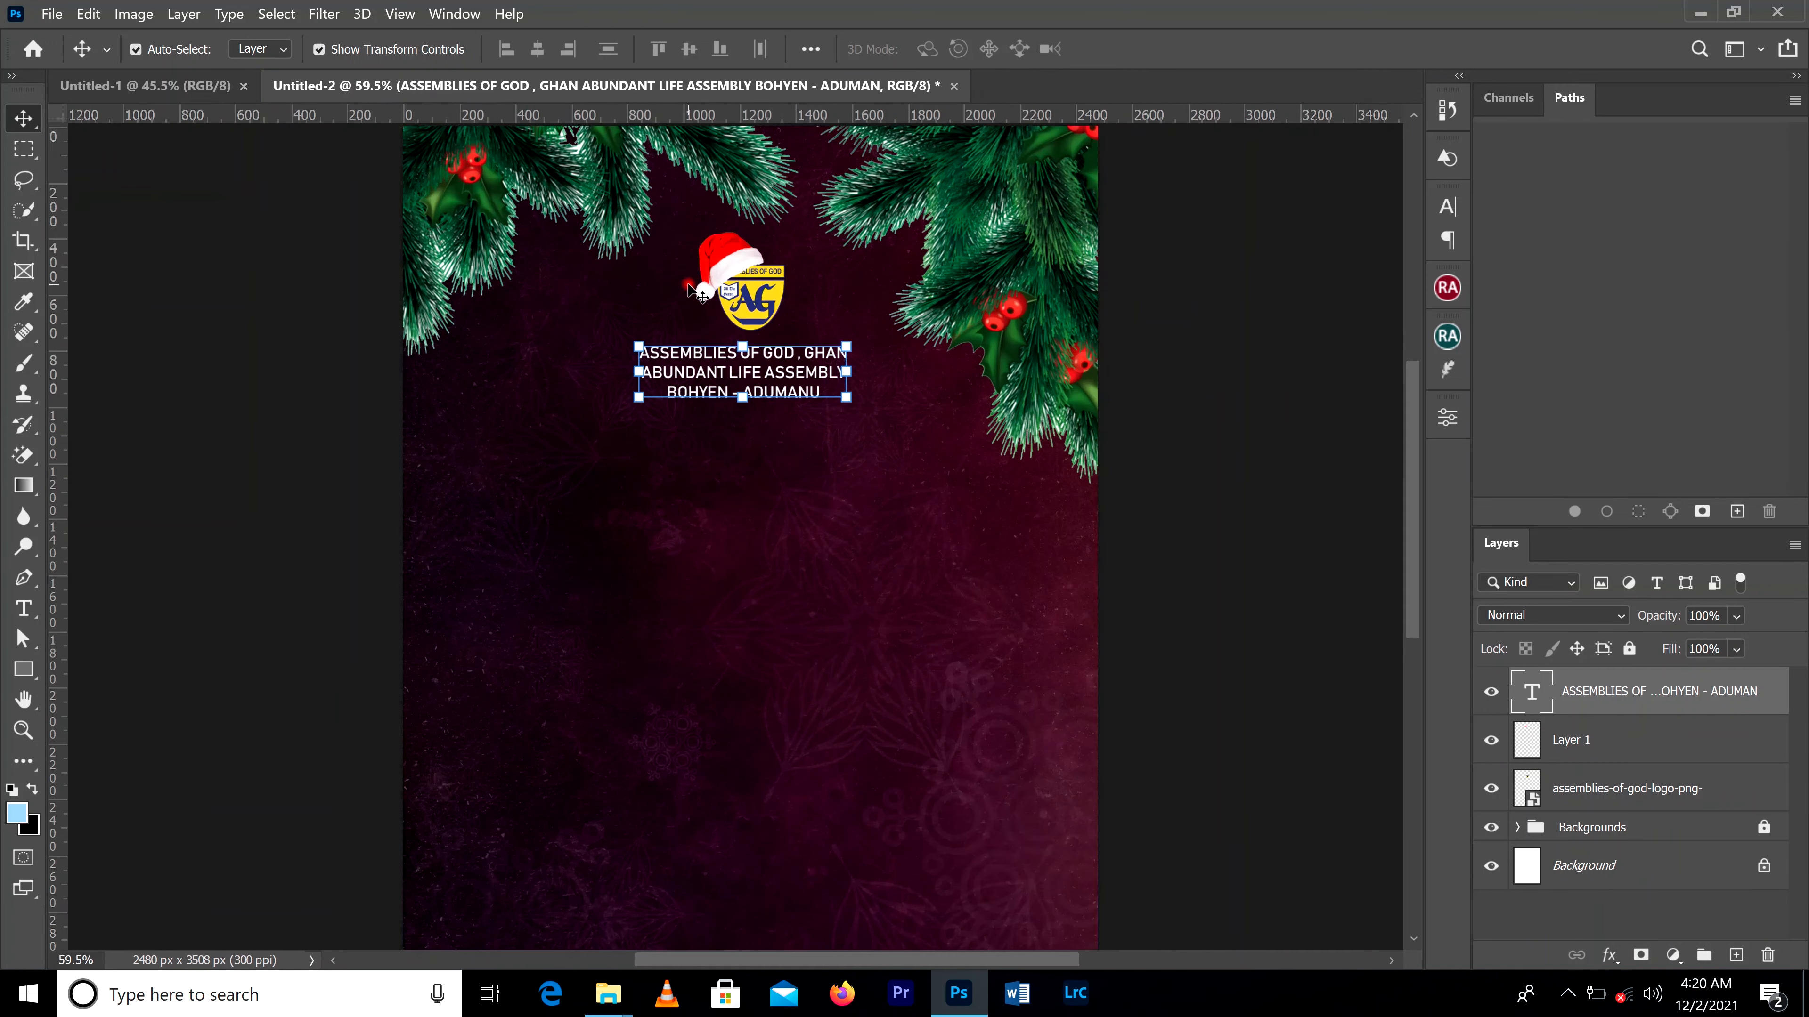
left_click(740, 474)
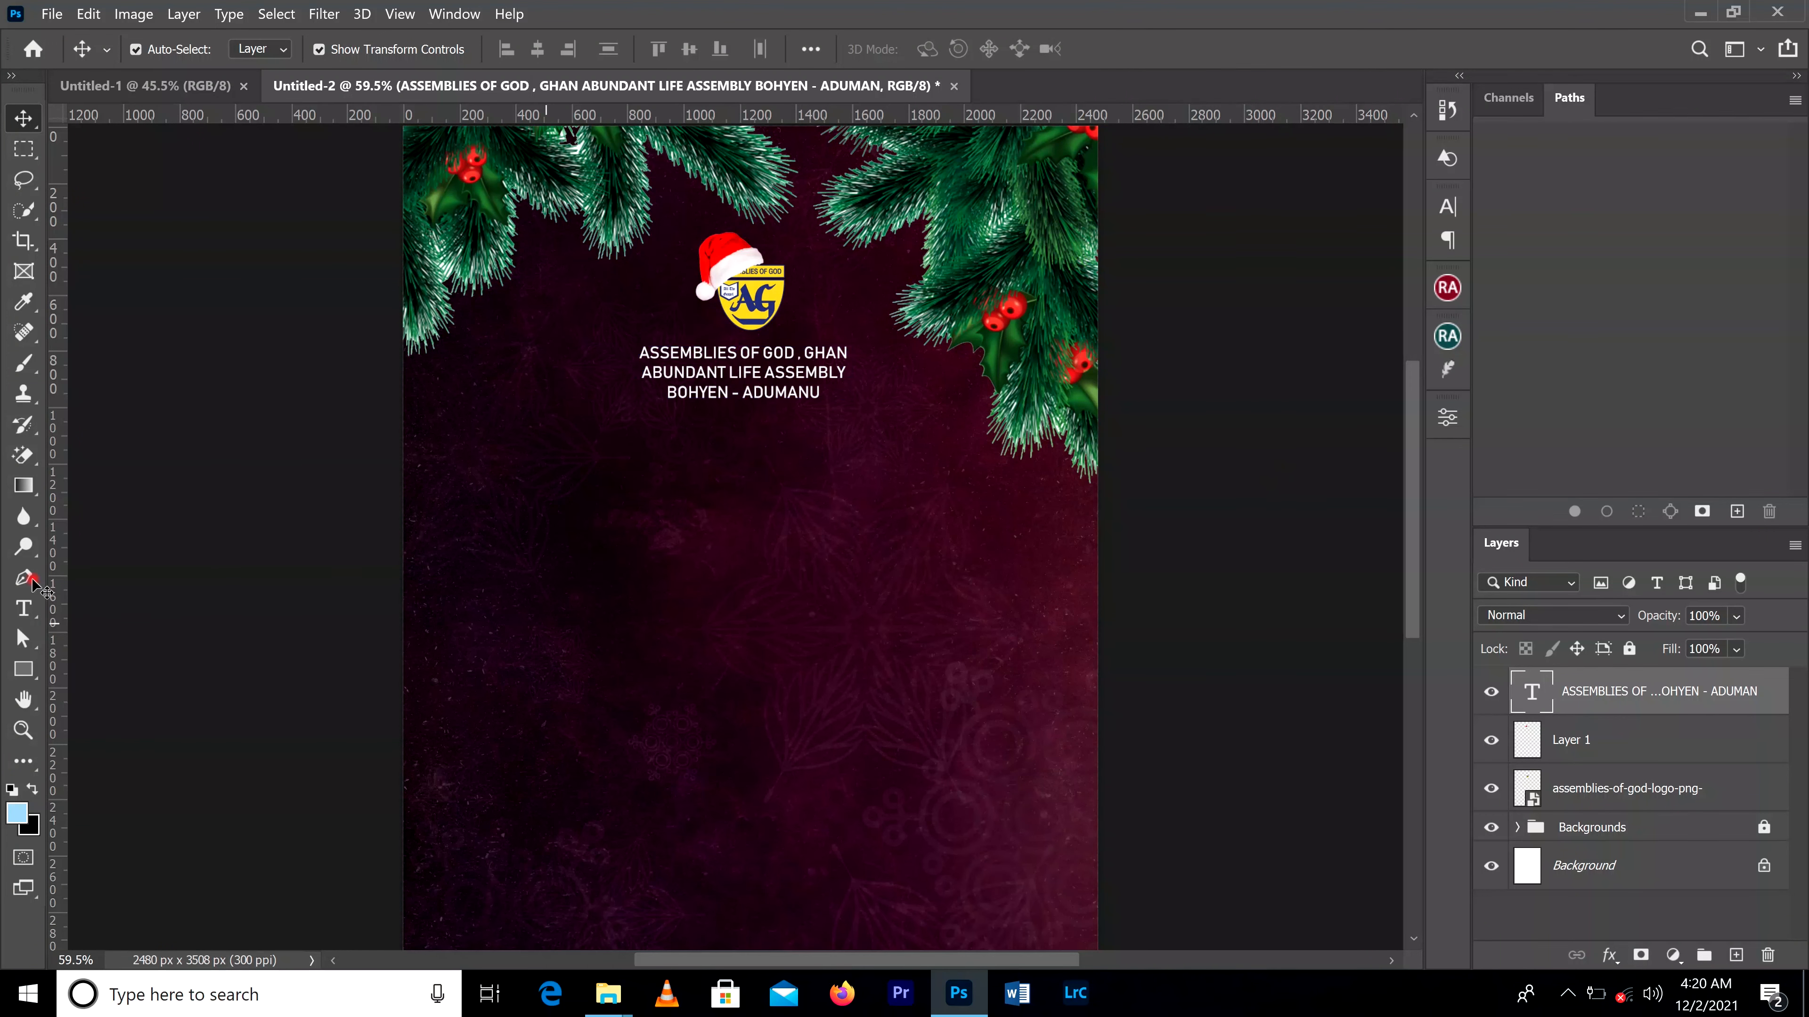
Step: Add a new text layer reading "Presents" in the empty area below the church name and commit it
left_click(29, 605)
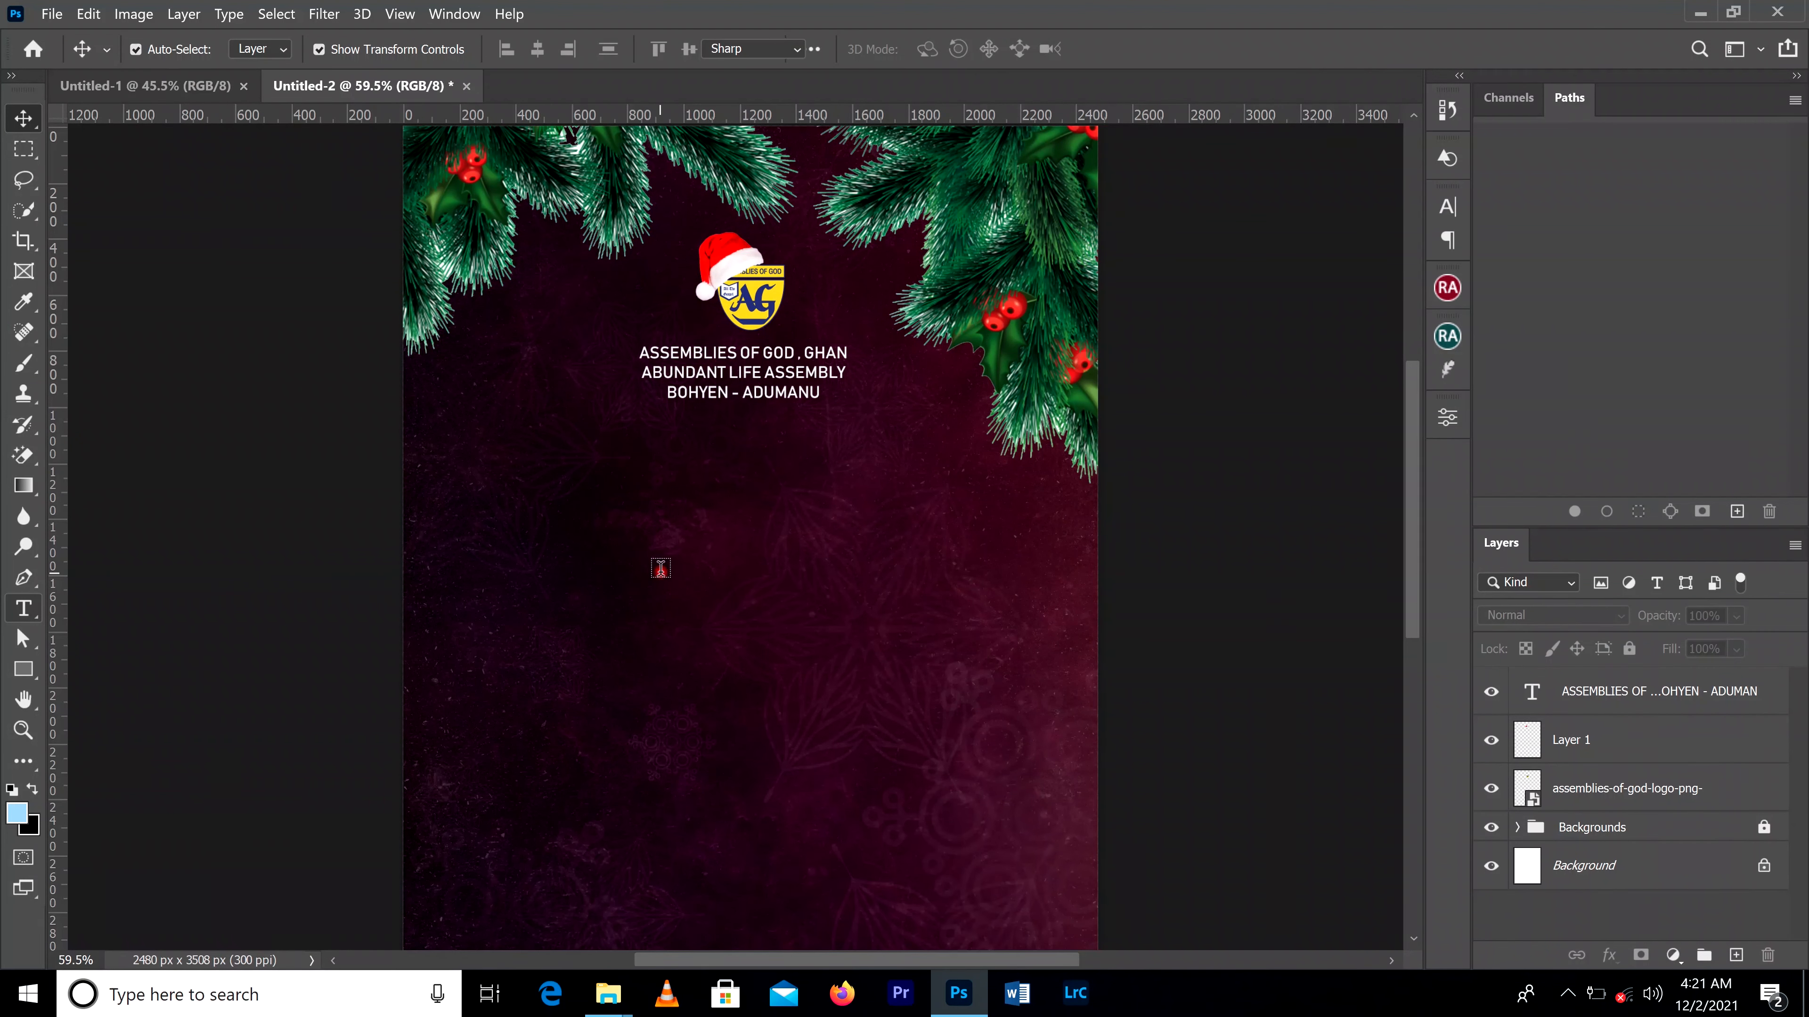
left_click(660, 568)
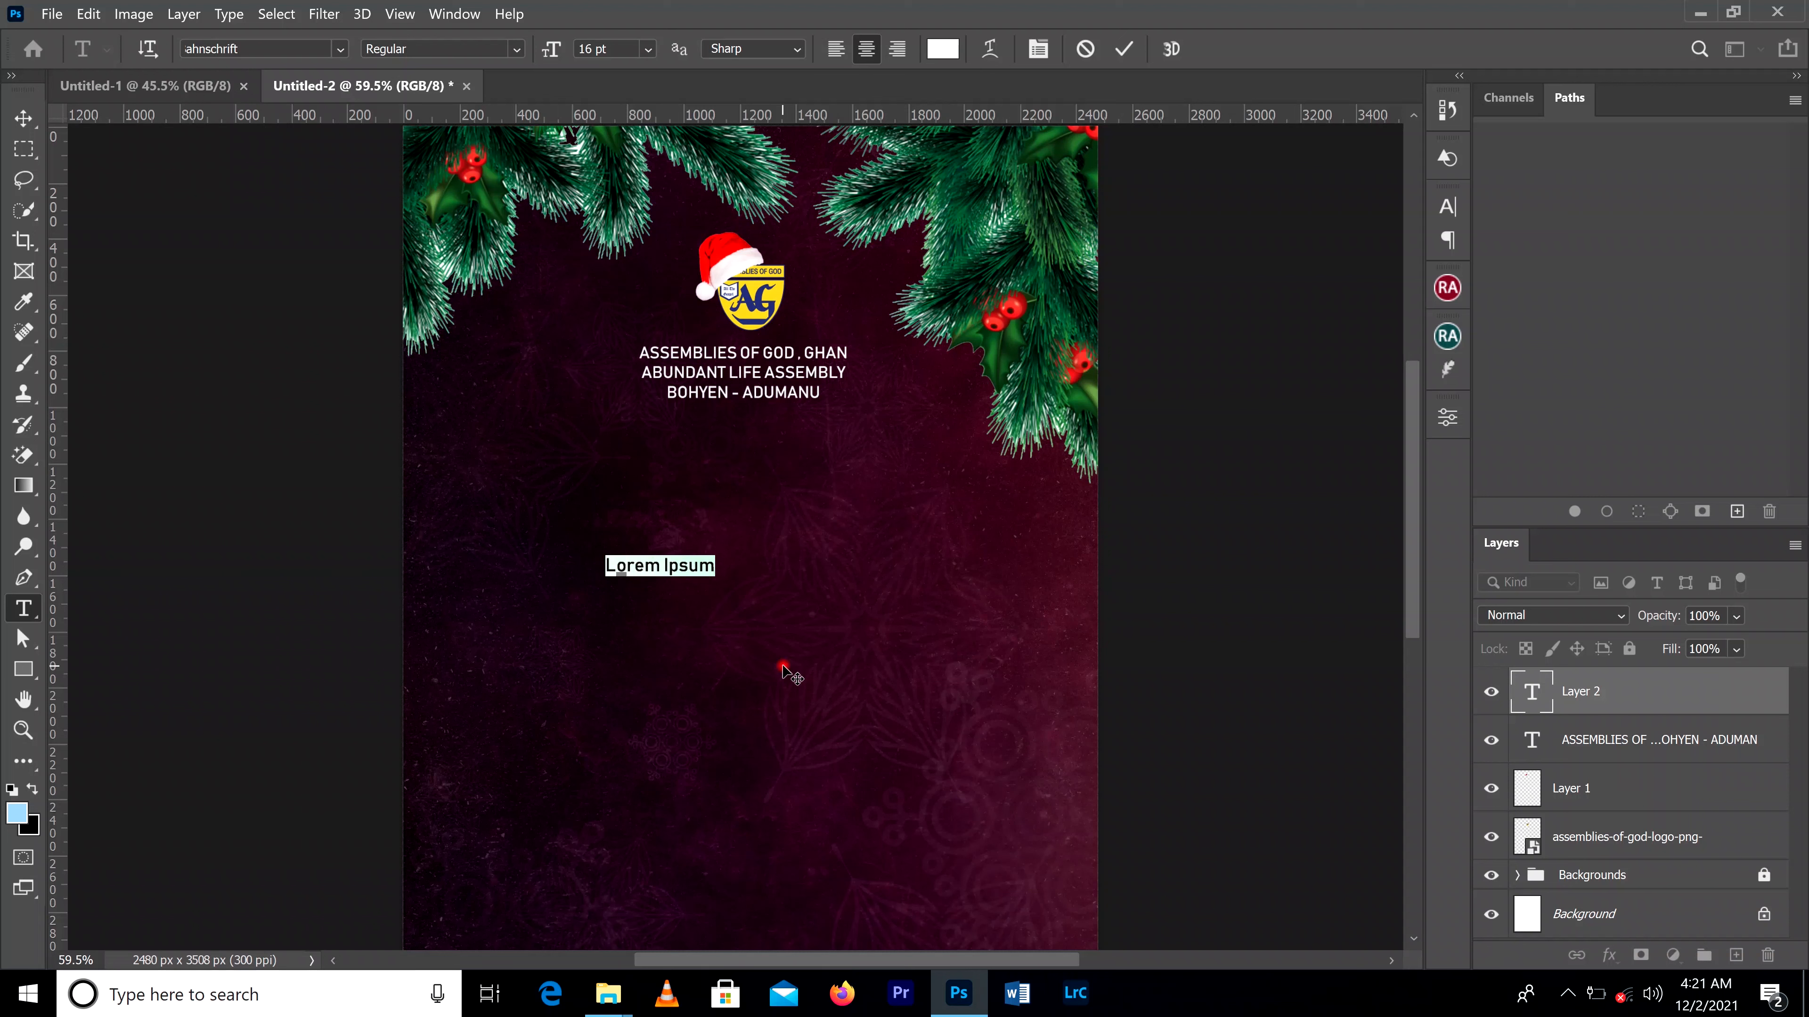
left_click(782, 665)
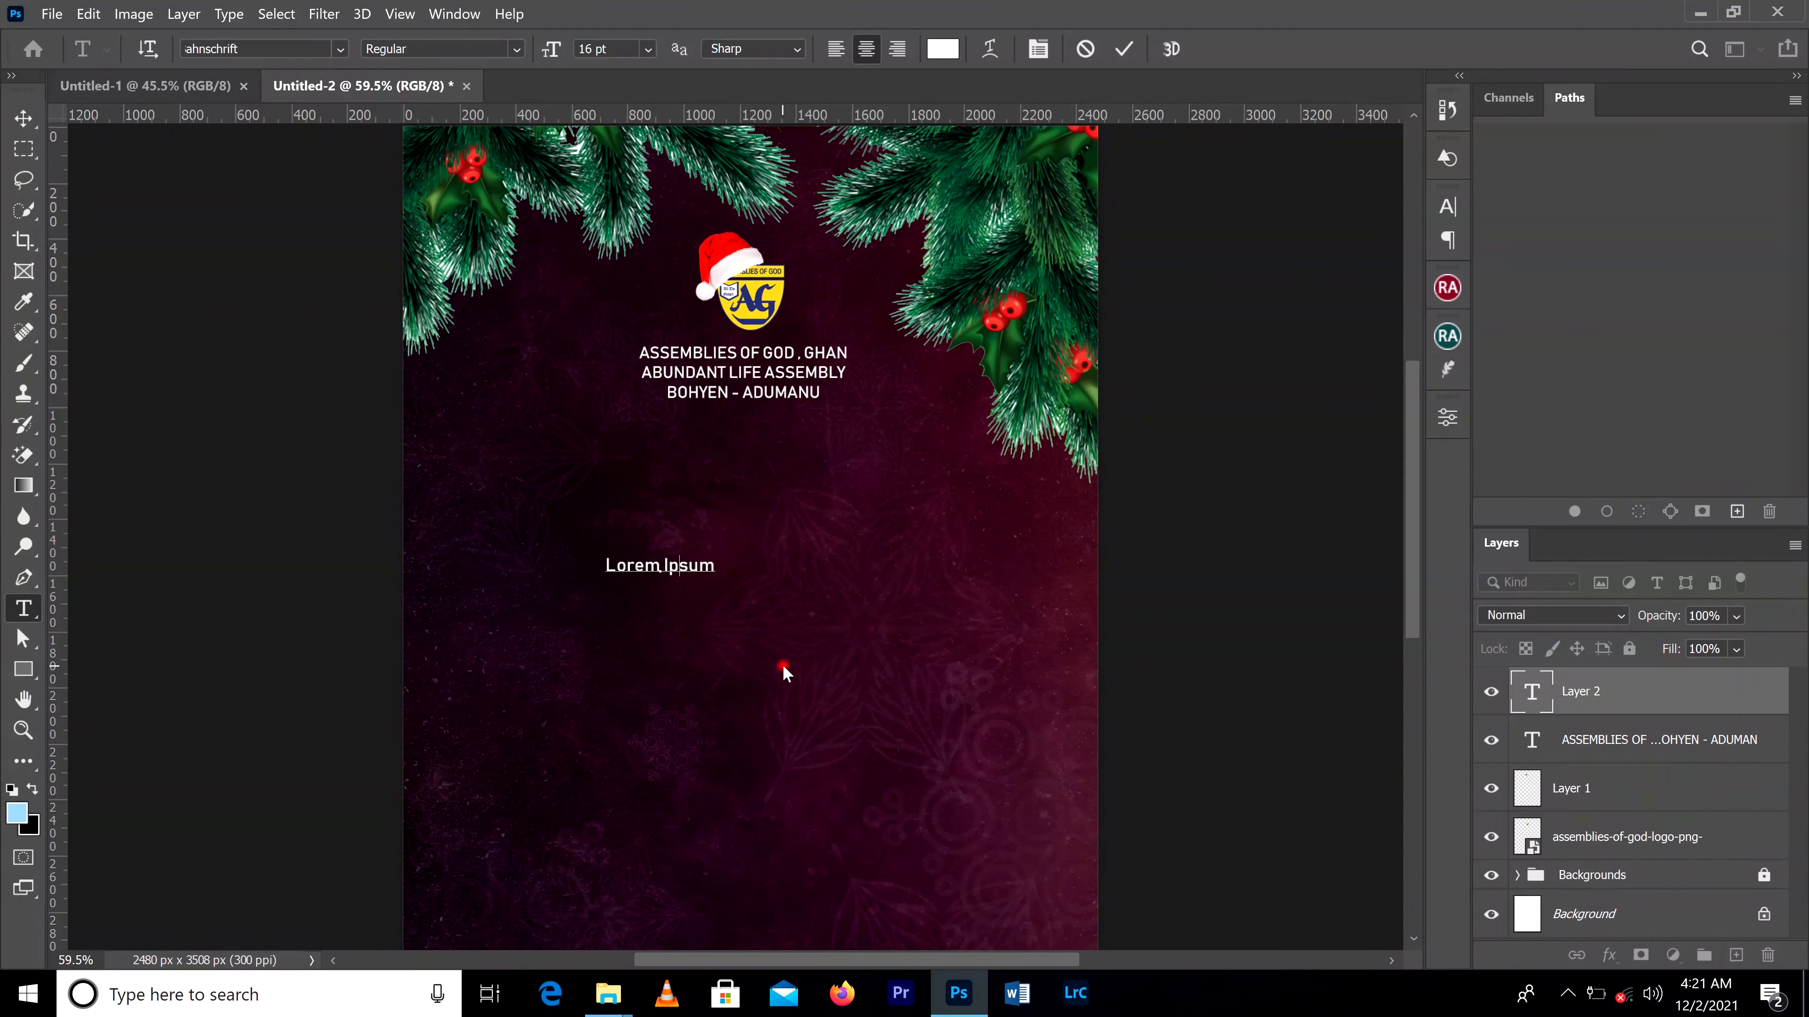
key("ctrl+a")
type("Presntse")
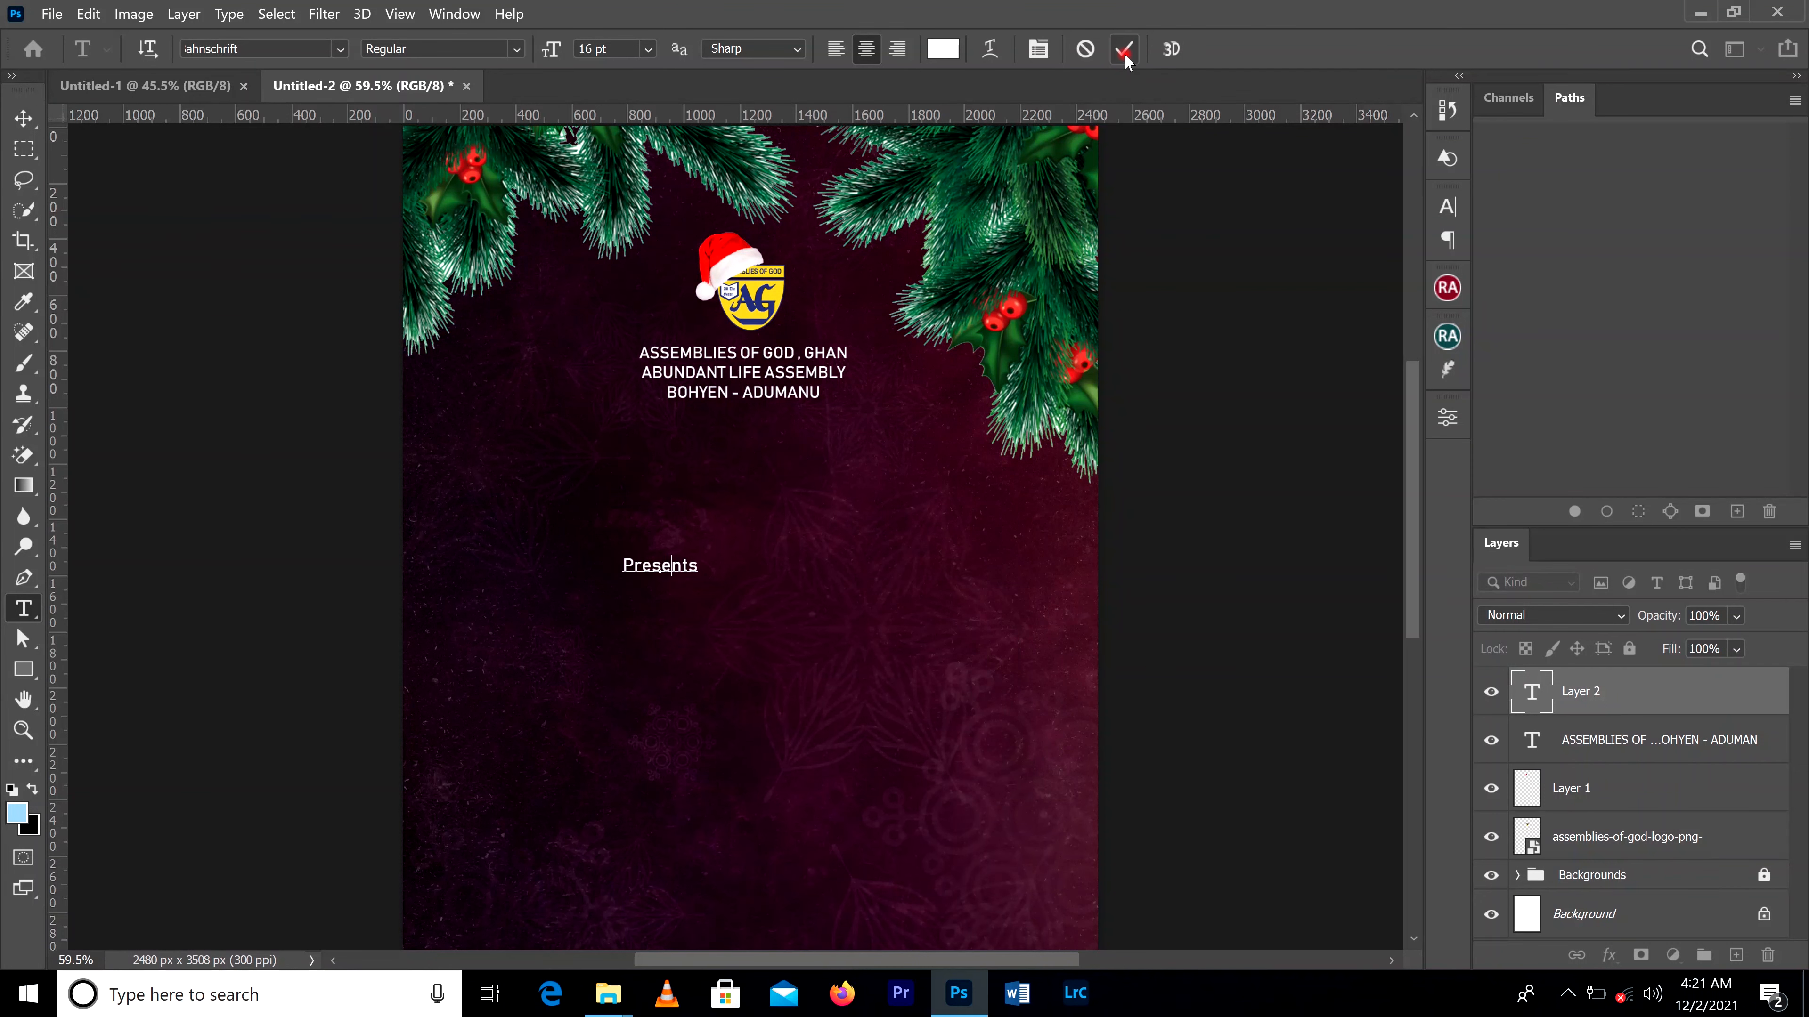
left_click(1125, 50)
Step: Move "Presents" up beneath the church name and set its font to Advertising Script Bold
left_click(24, 121)
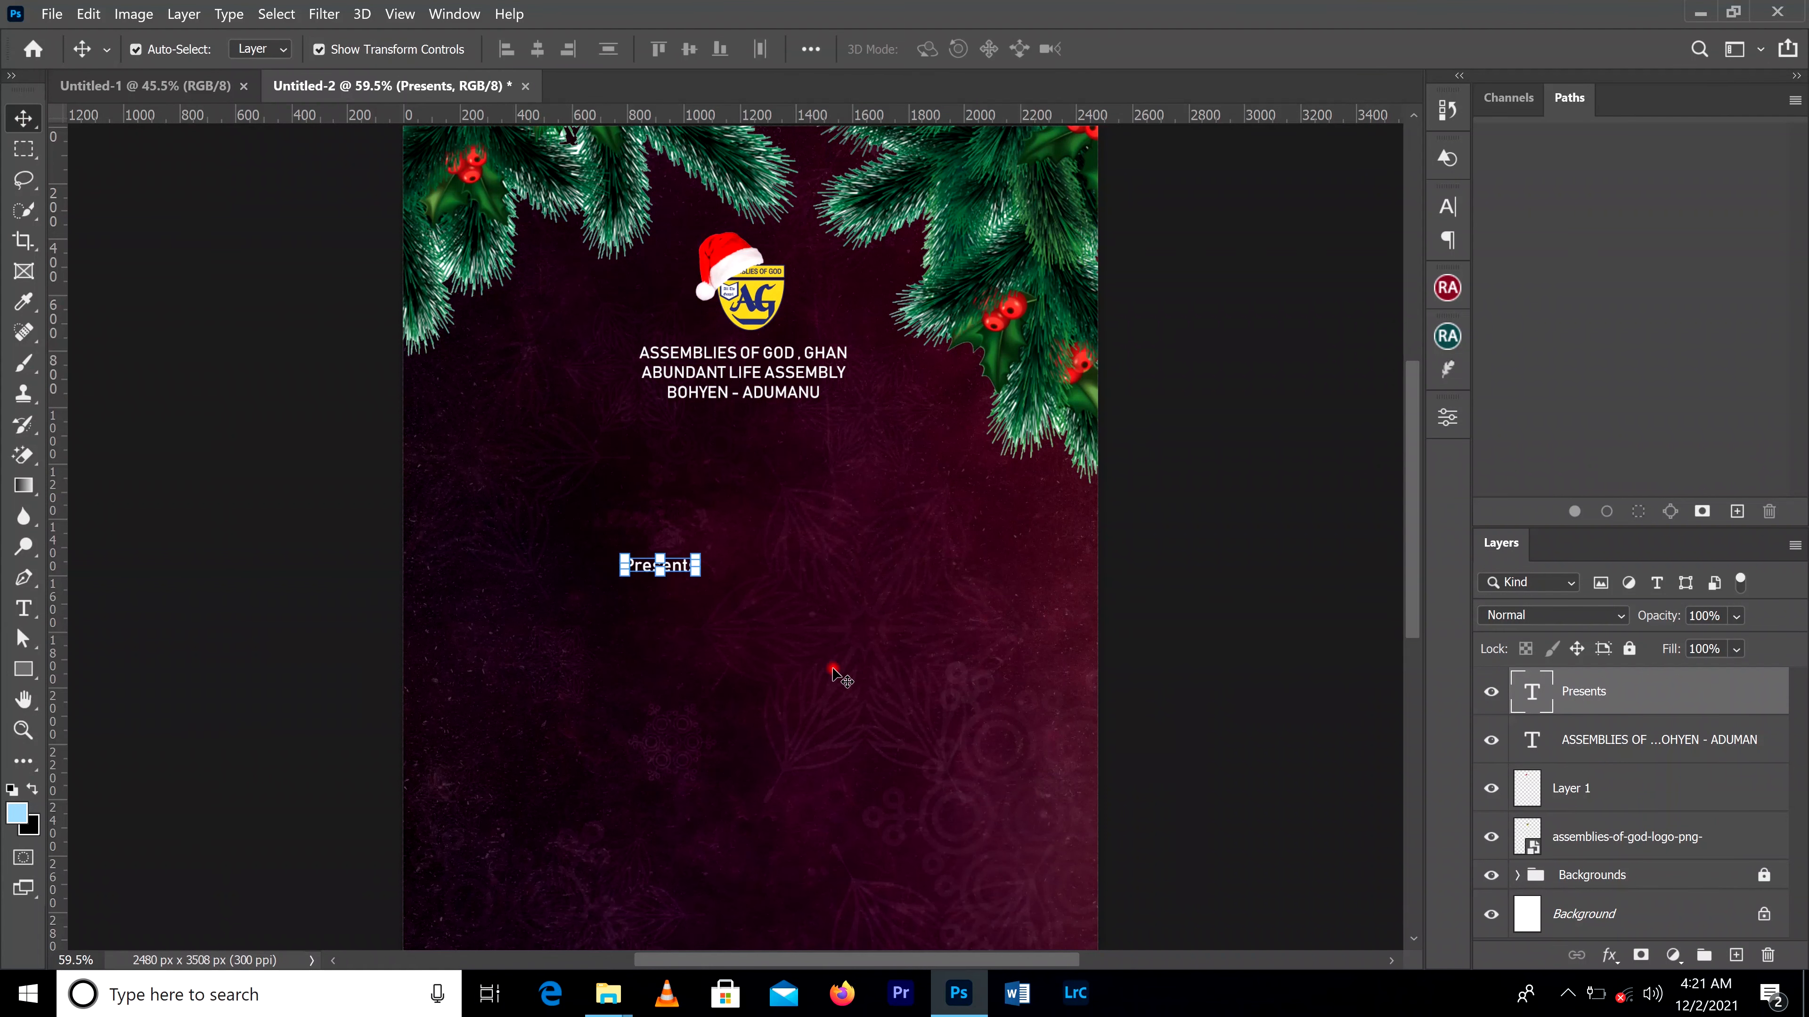
left_click_drag(682, 570, 753, 453)
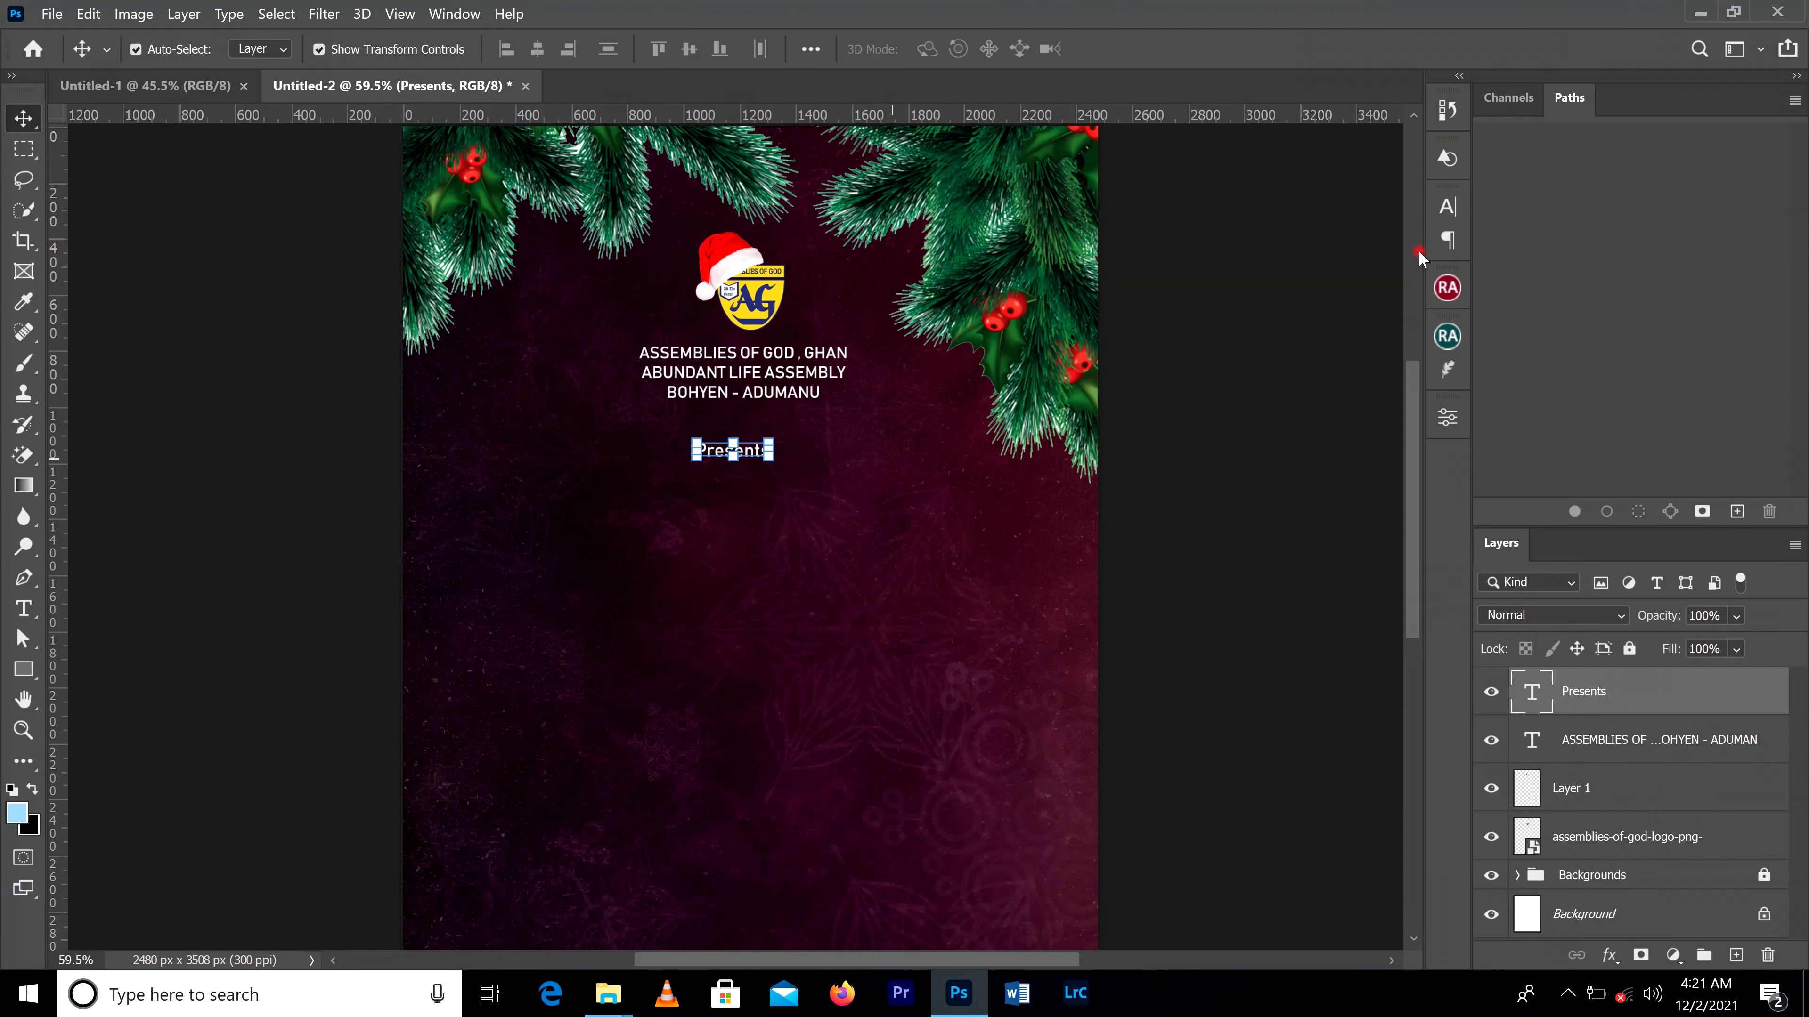
left_click(1448, 206)
left_click(1314, 240)
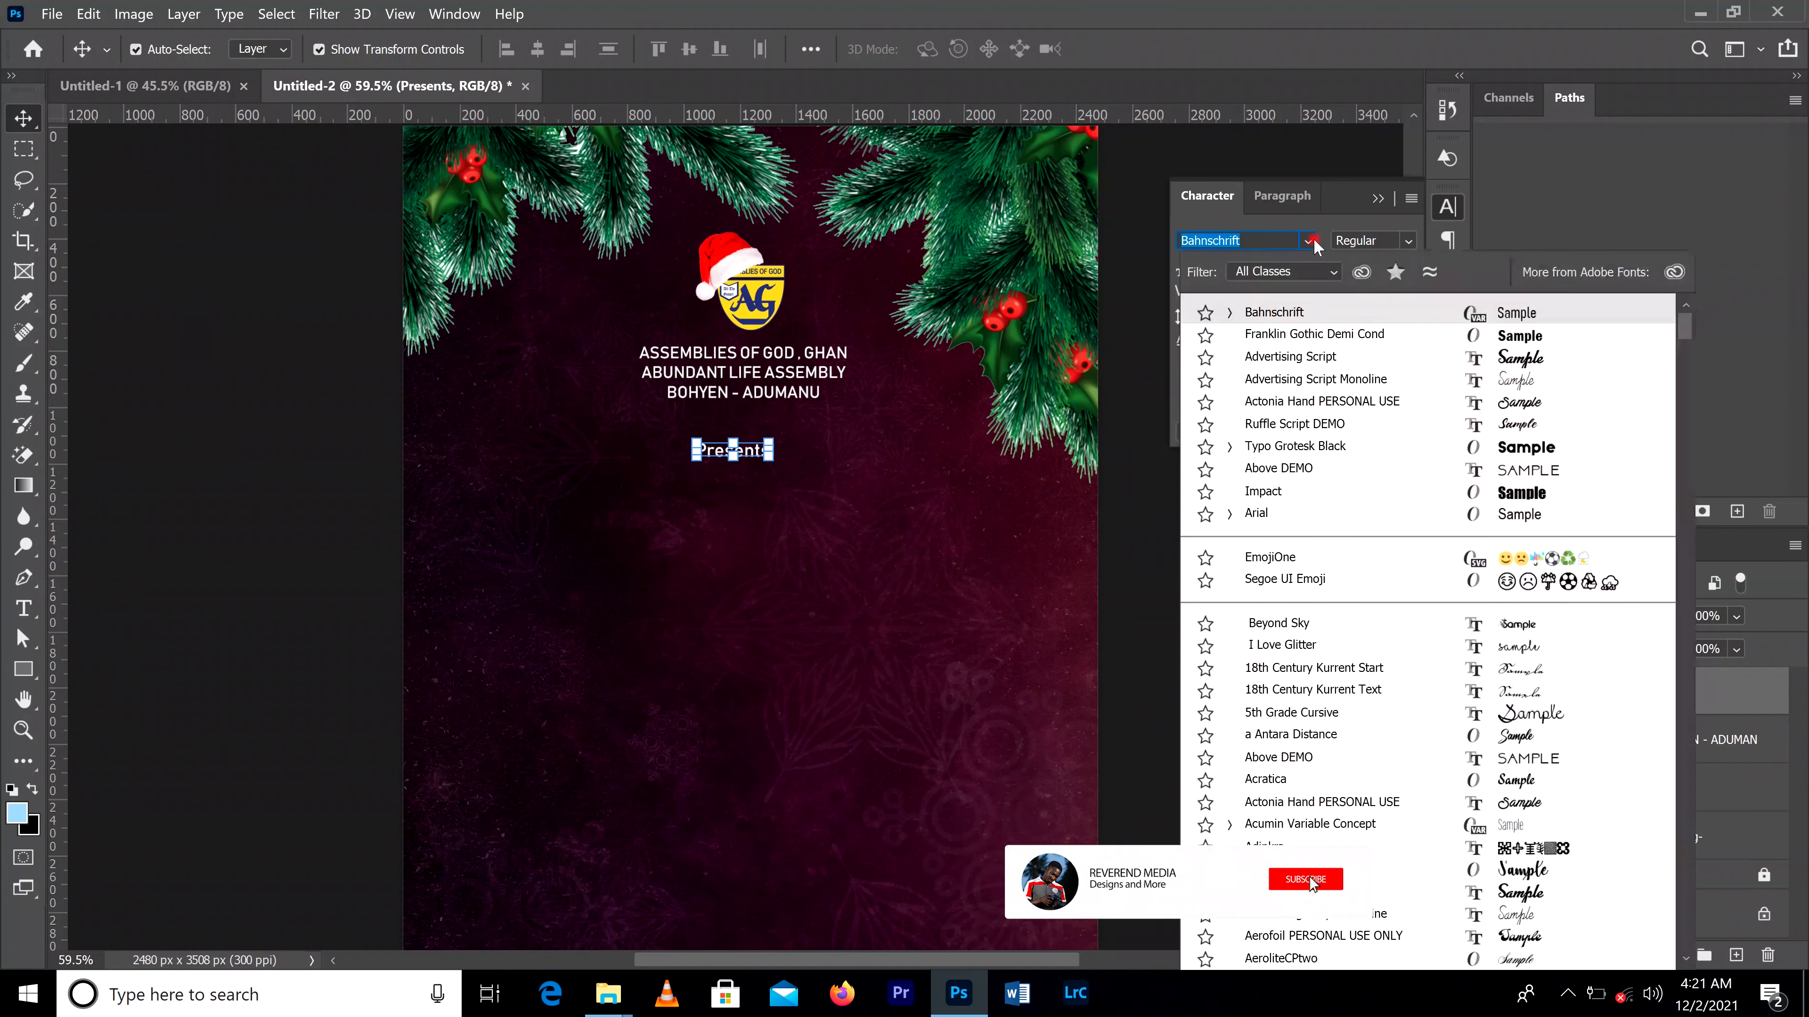
left_click(1314, 358)
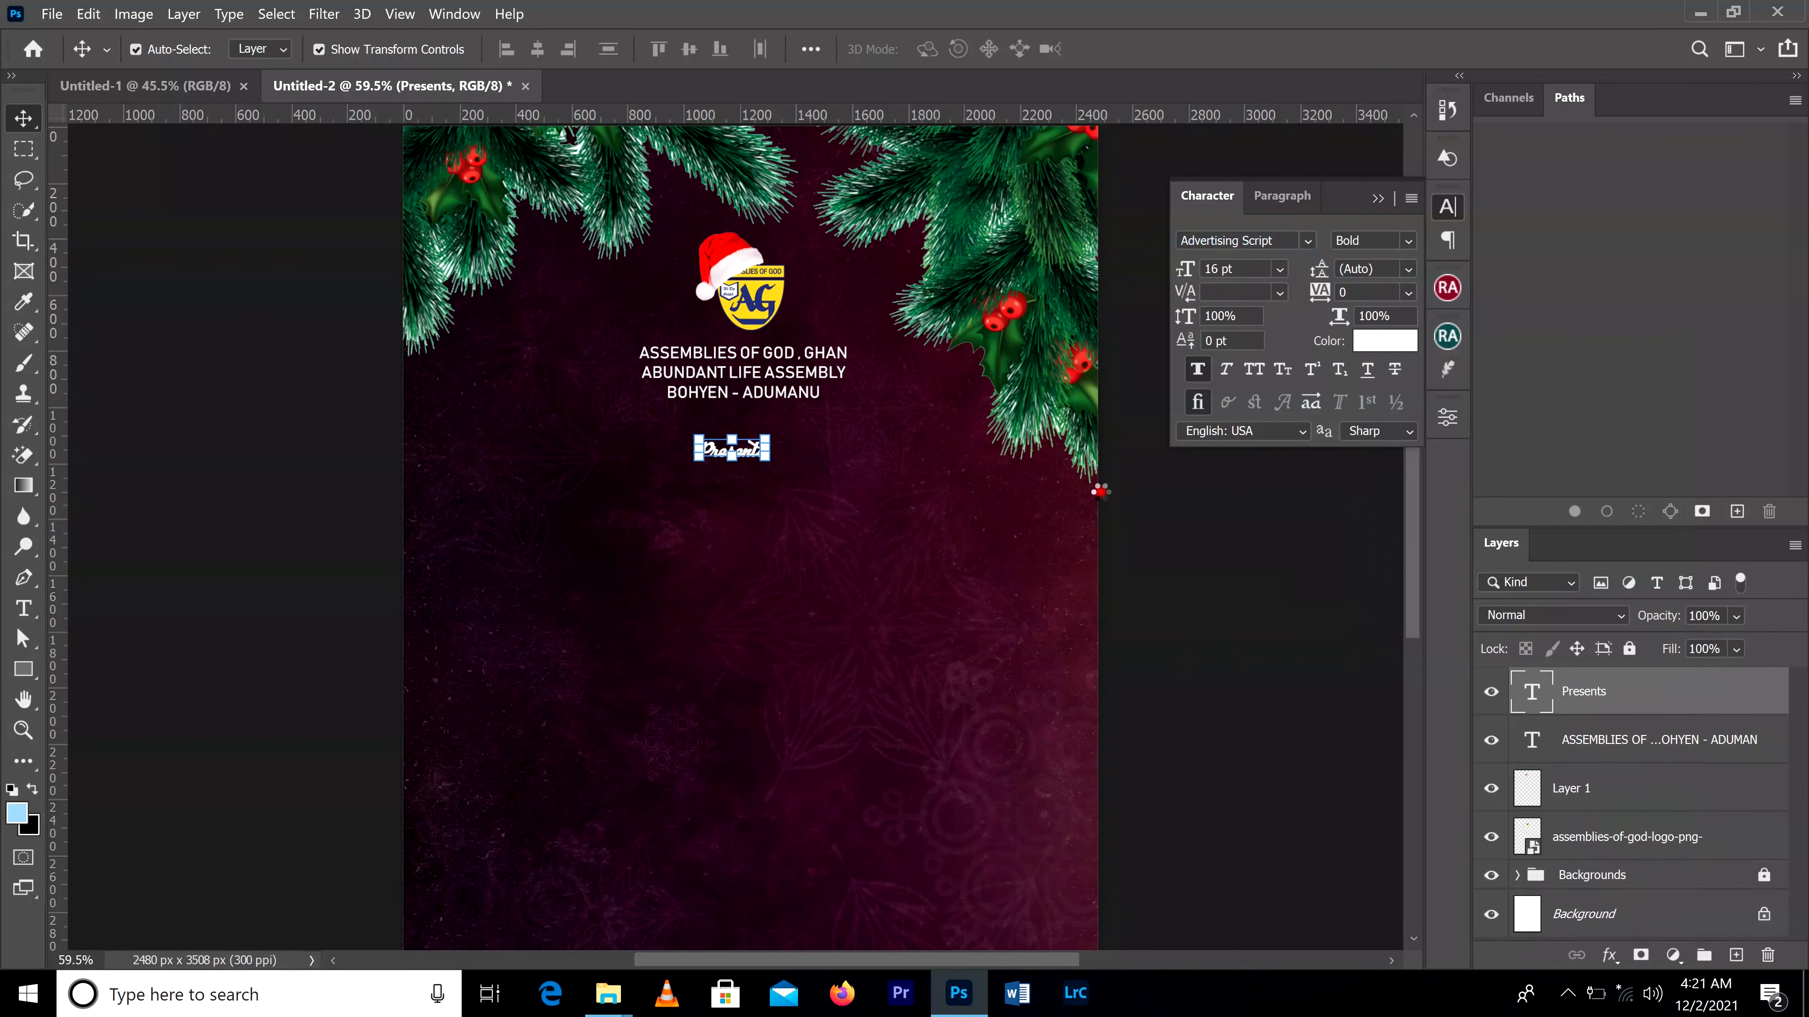
left_click(1162, 527)
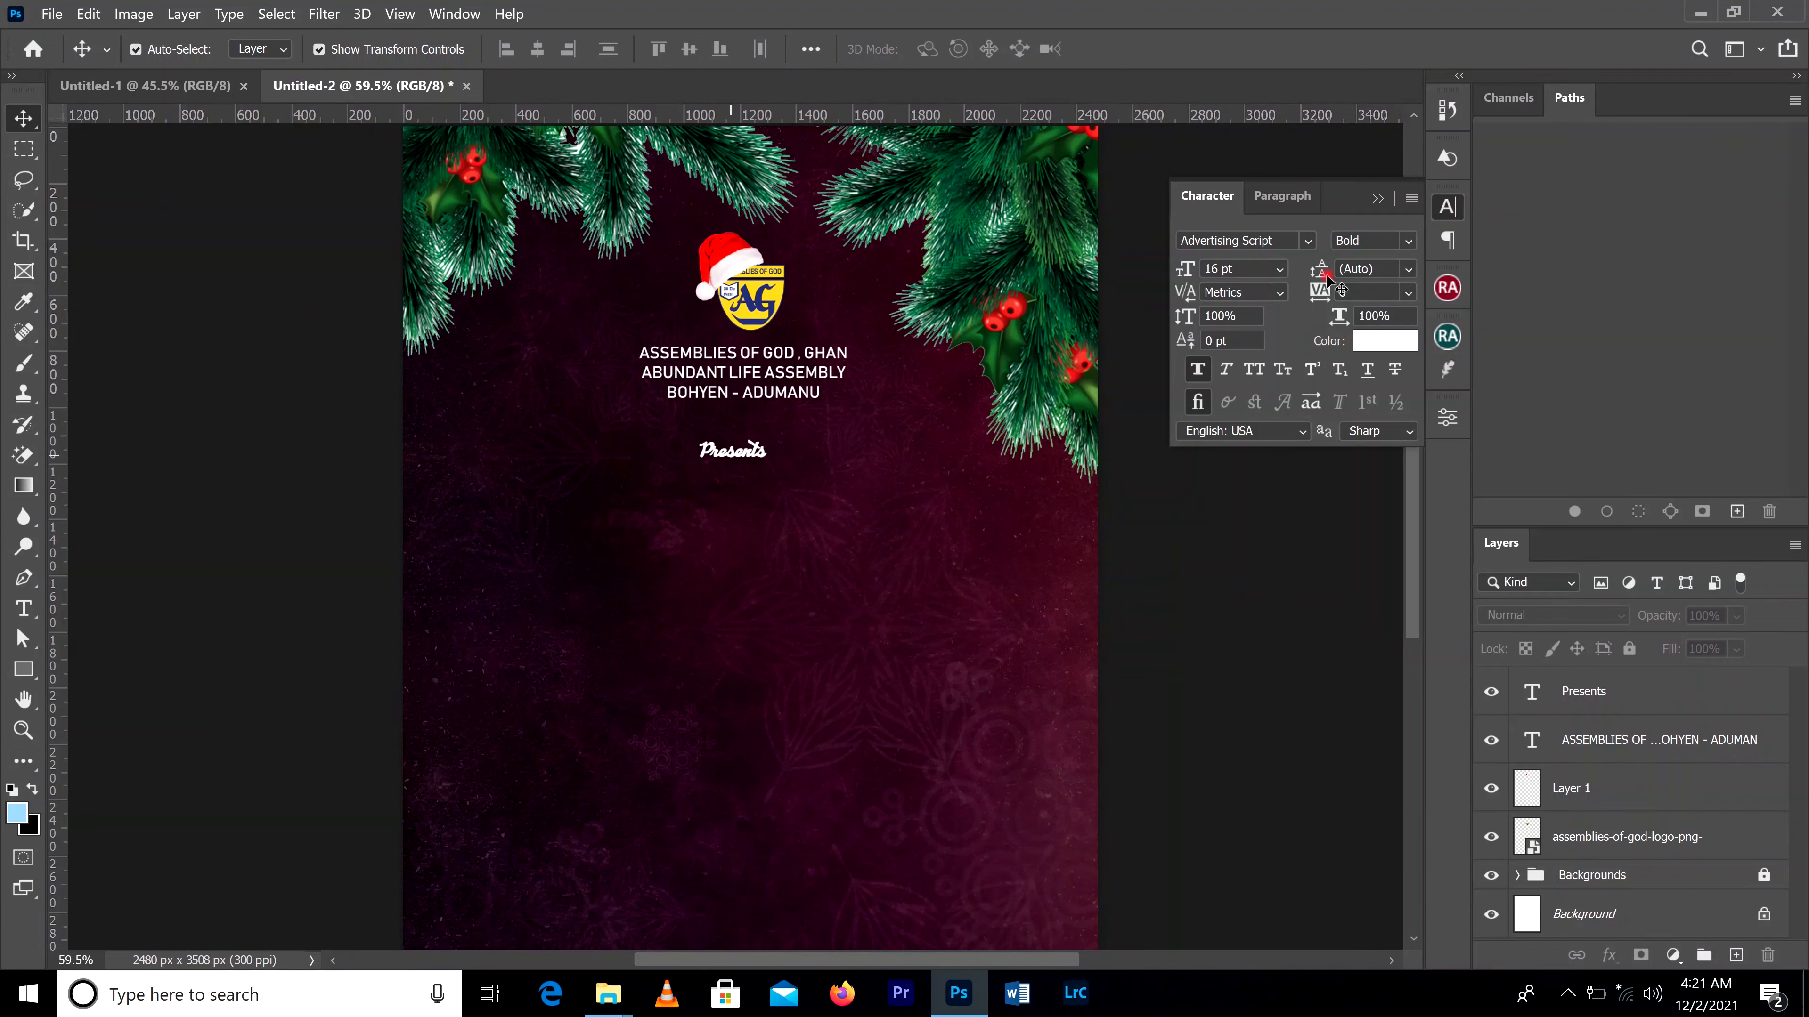
left_click(1304, 241)
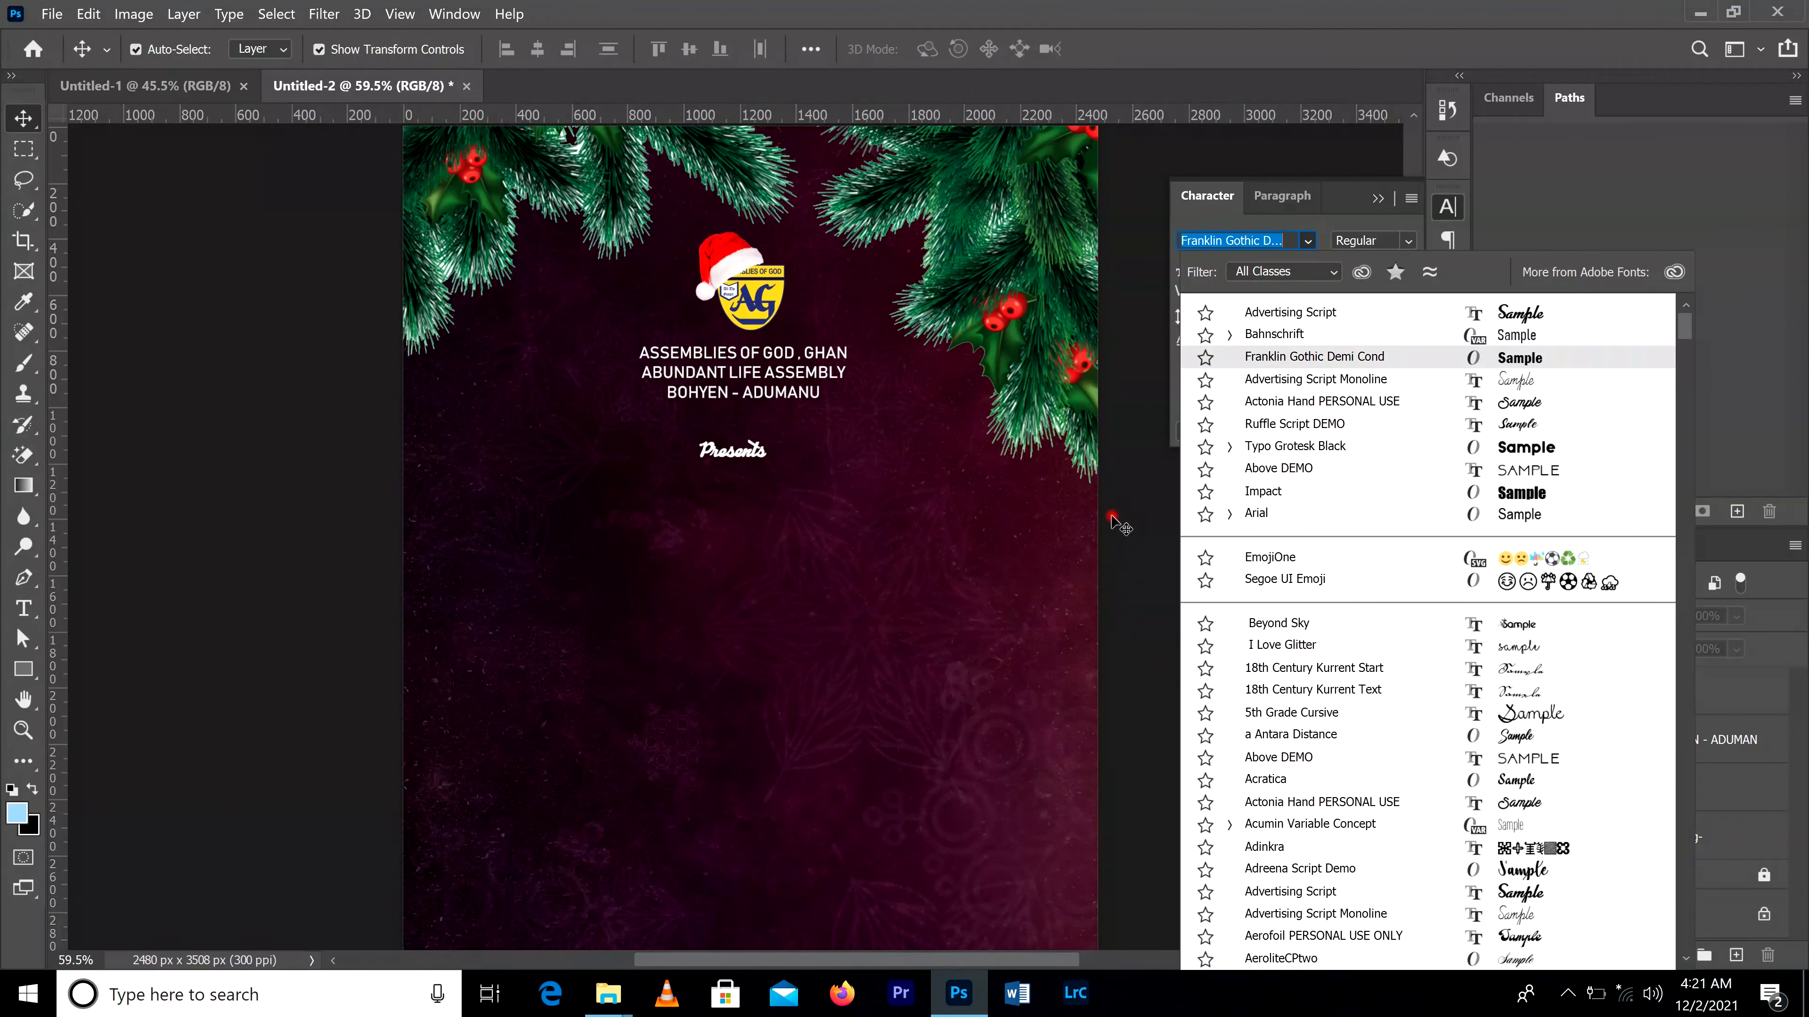
Step: Set the text colour of "Presents" to golden orange f6b507, starting from the logo's yellow
left_click_drag(1015, 502, 716, 421)
scroll(770, 464, "up", 4)
left_click(1396, 342)
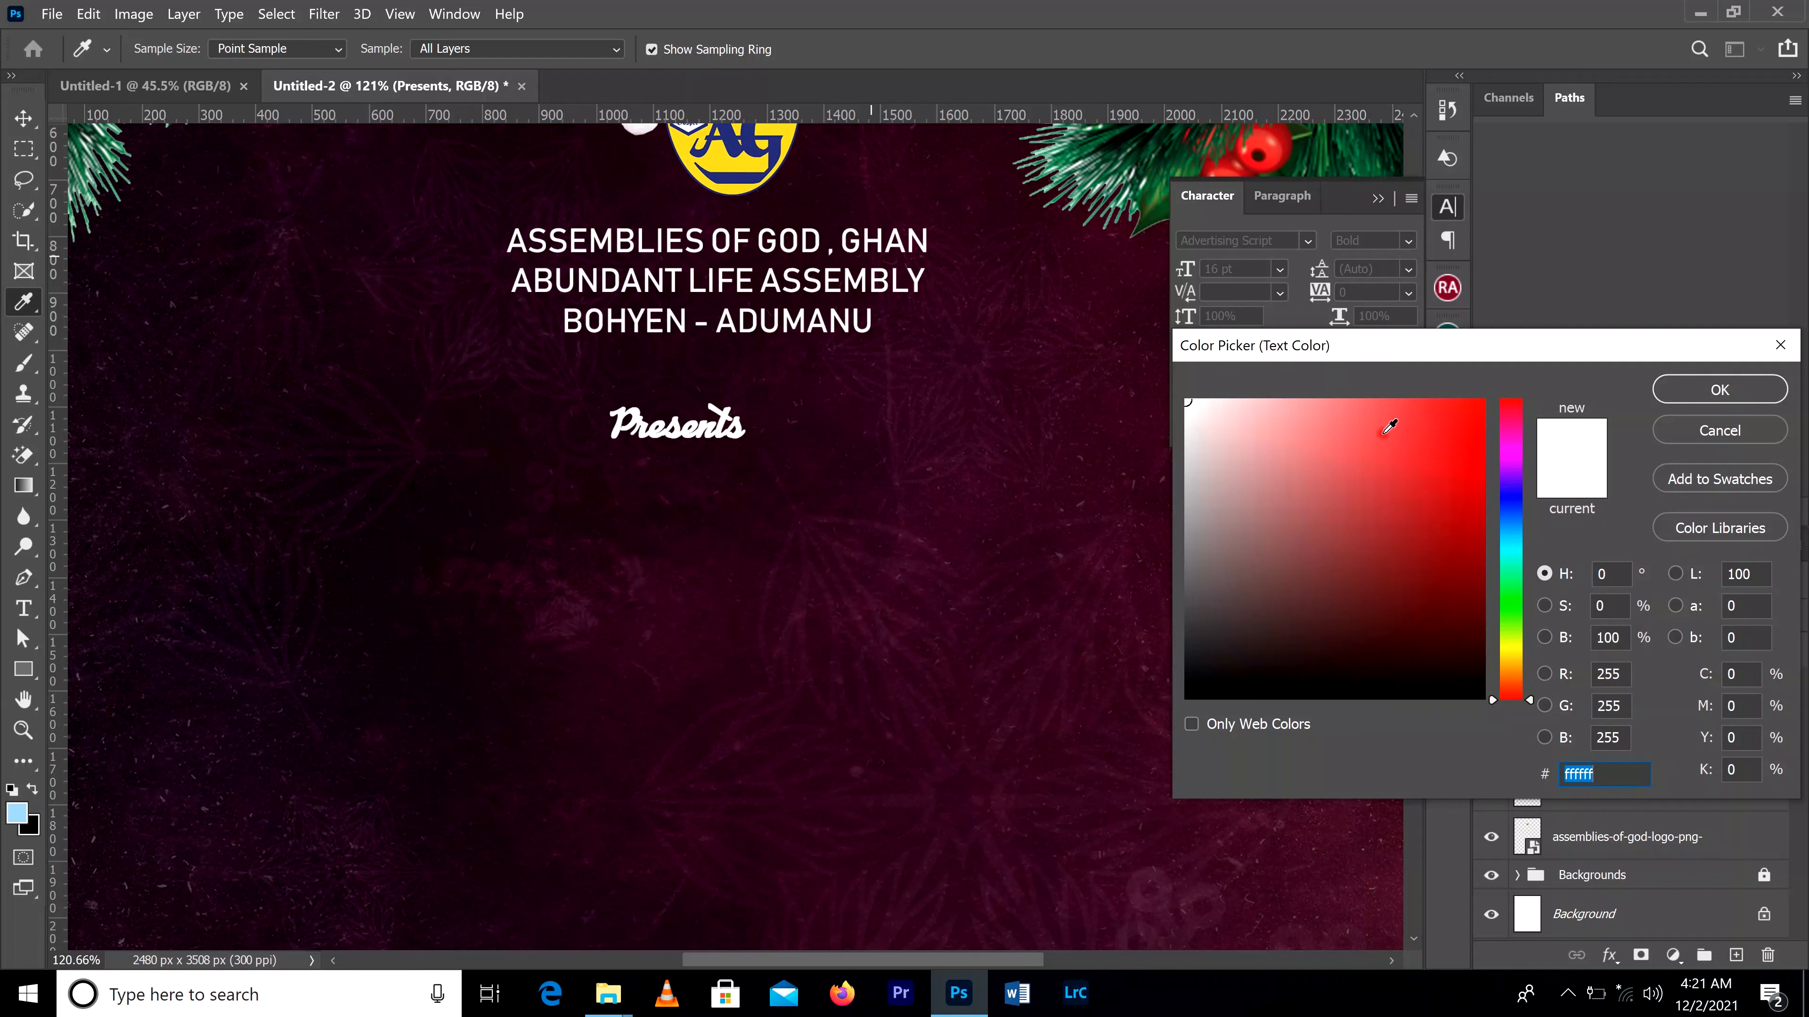
left_click(728, 154)
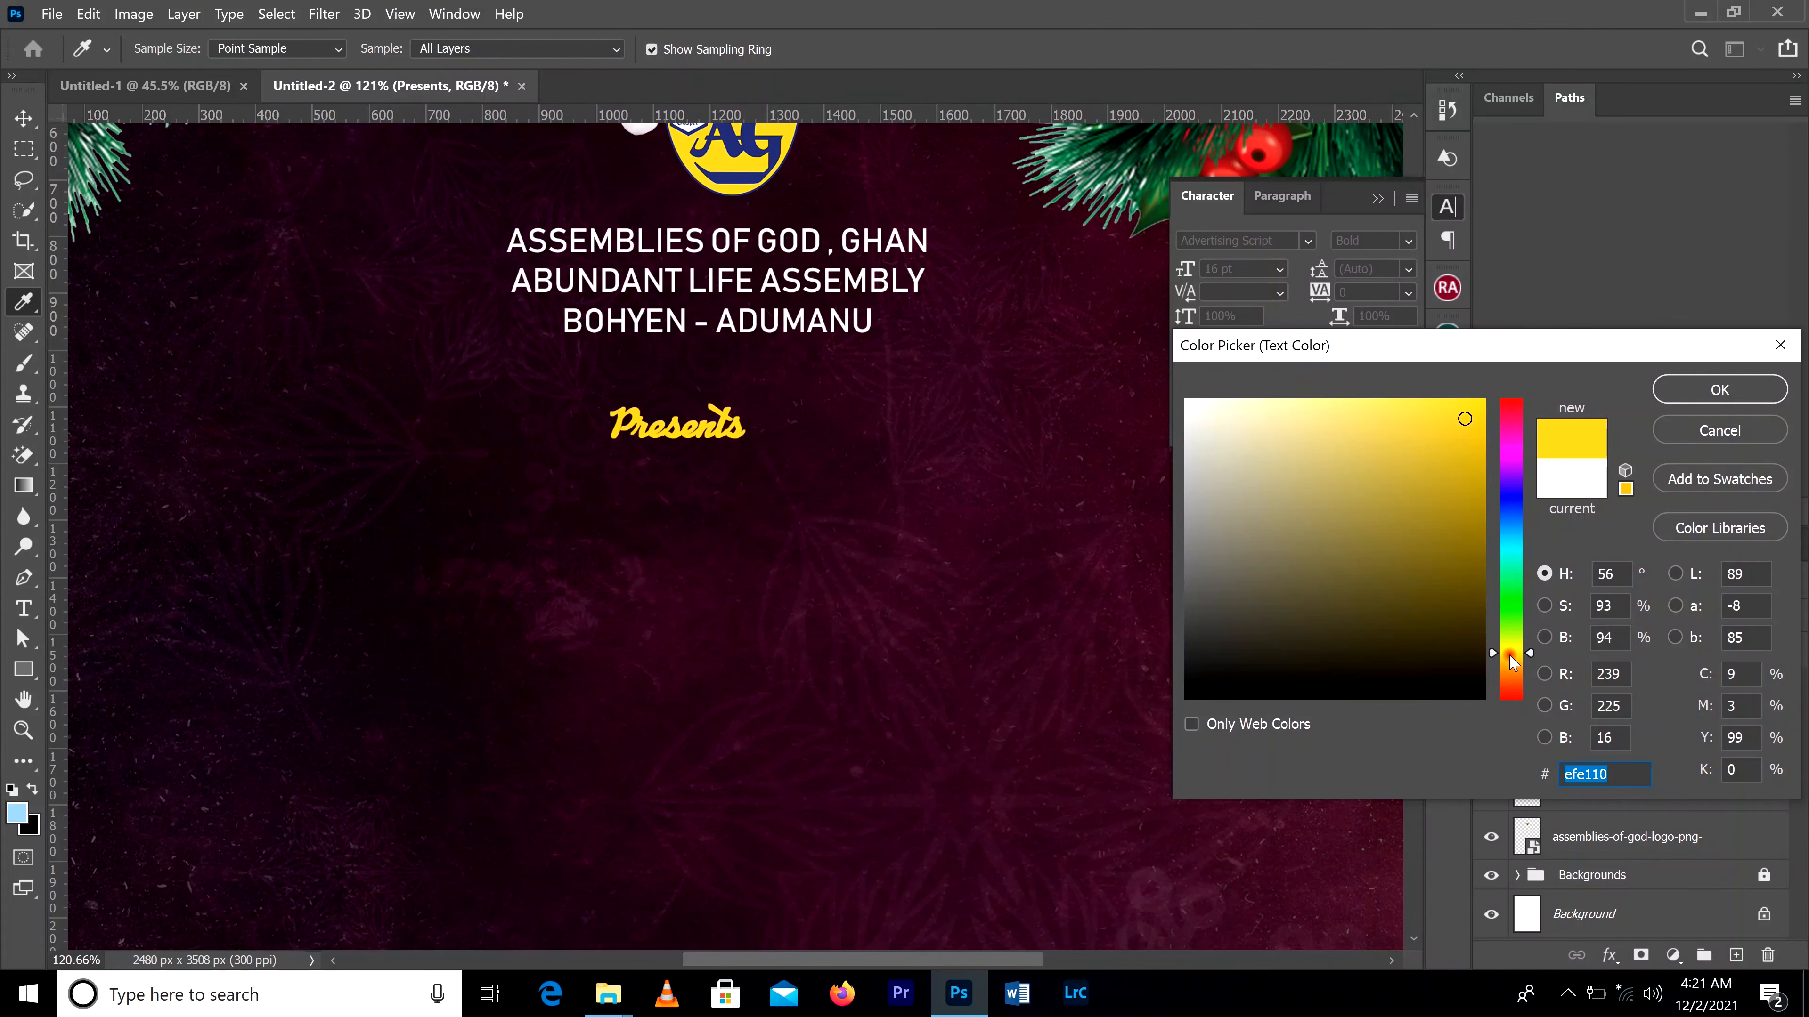
left_click_drag(1512, 661, 1511, 668)
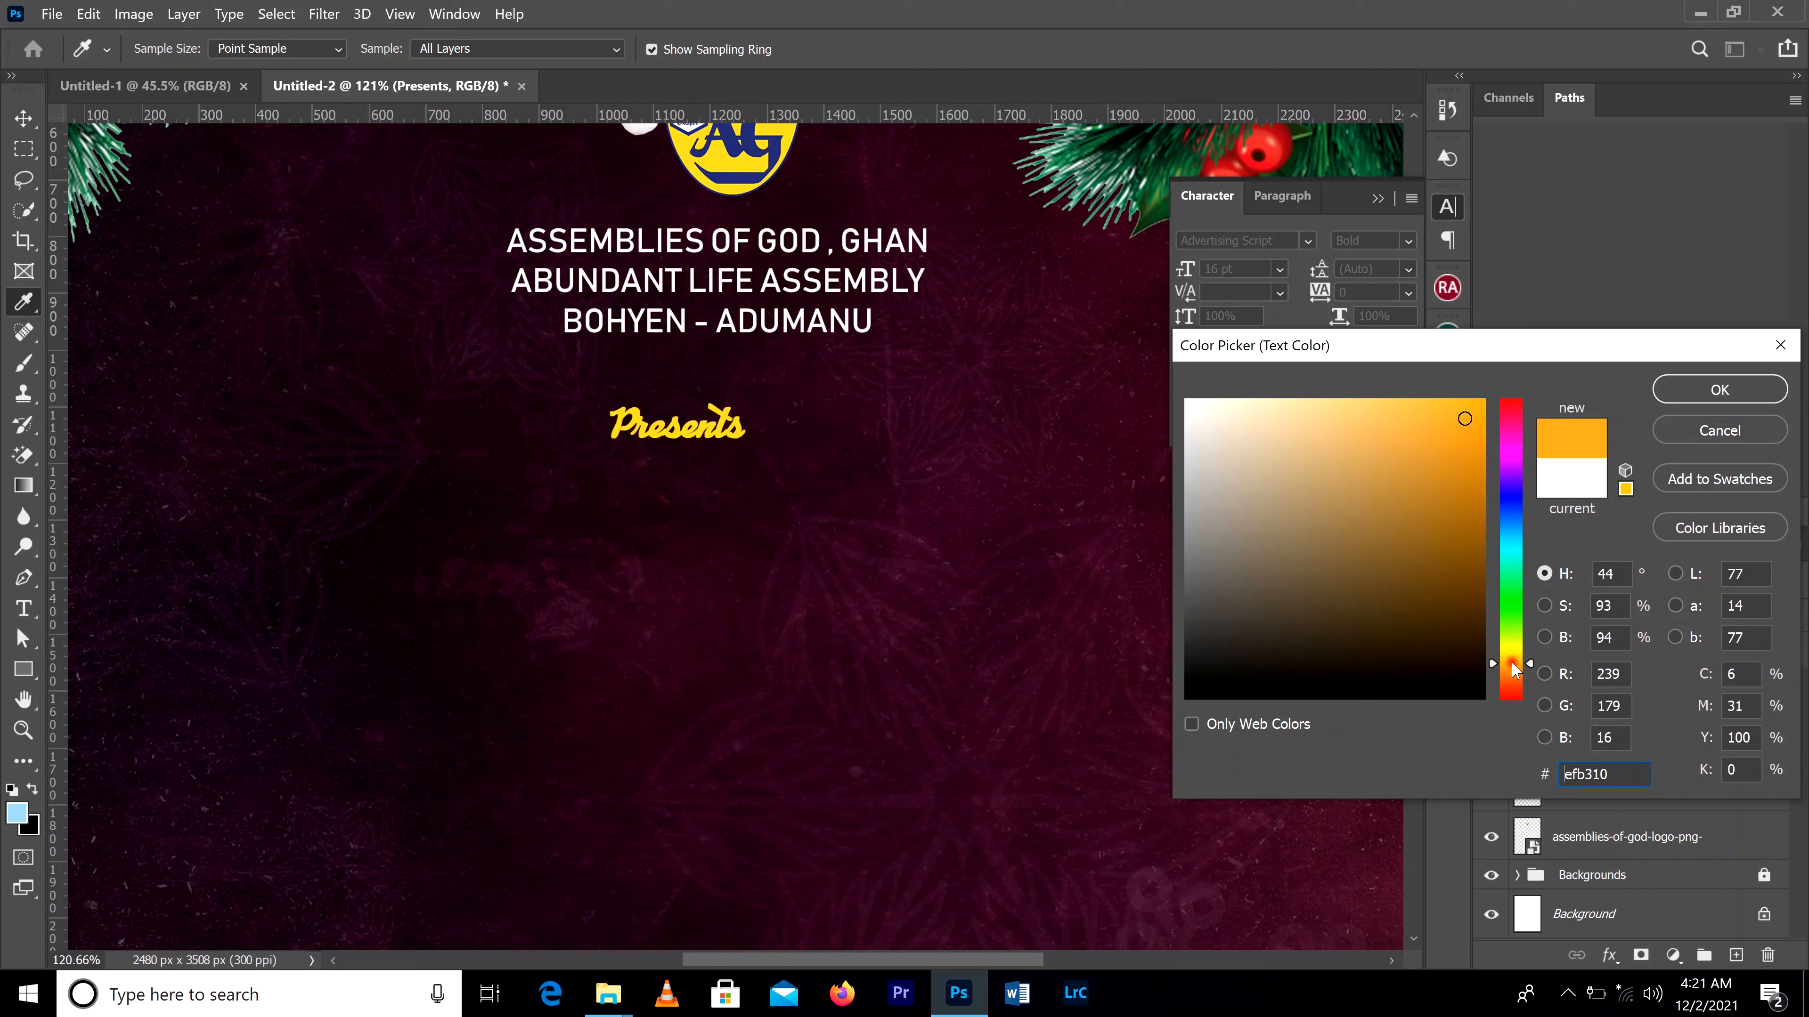
left_click(1459, 457)
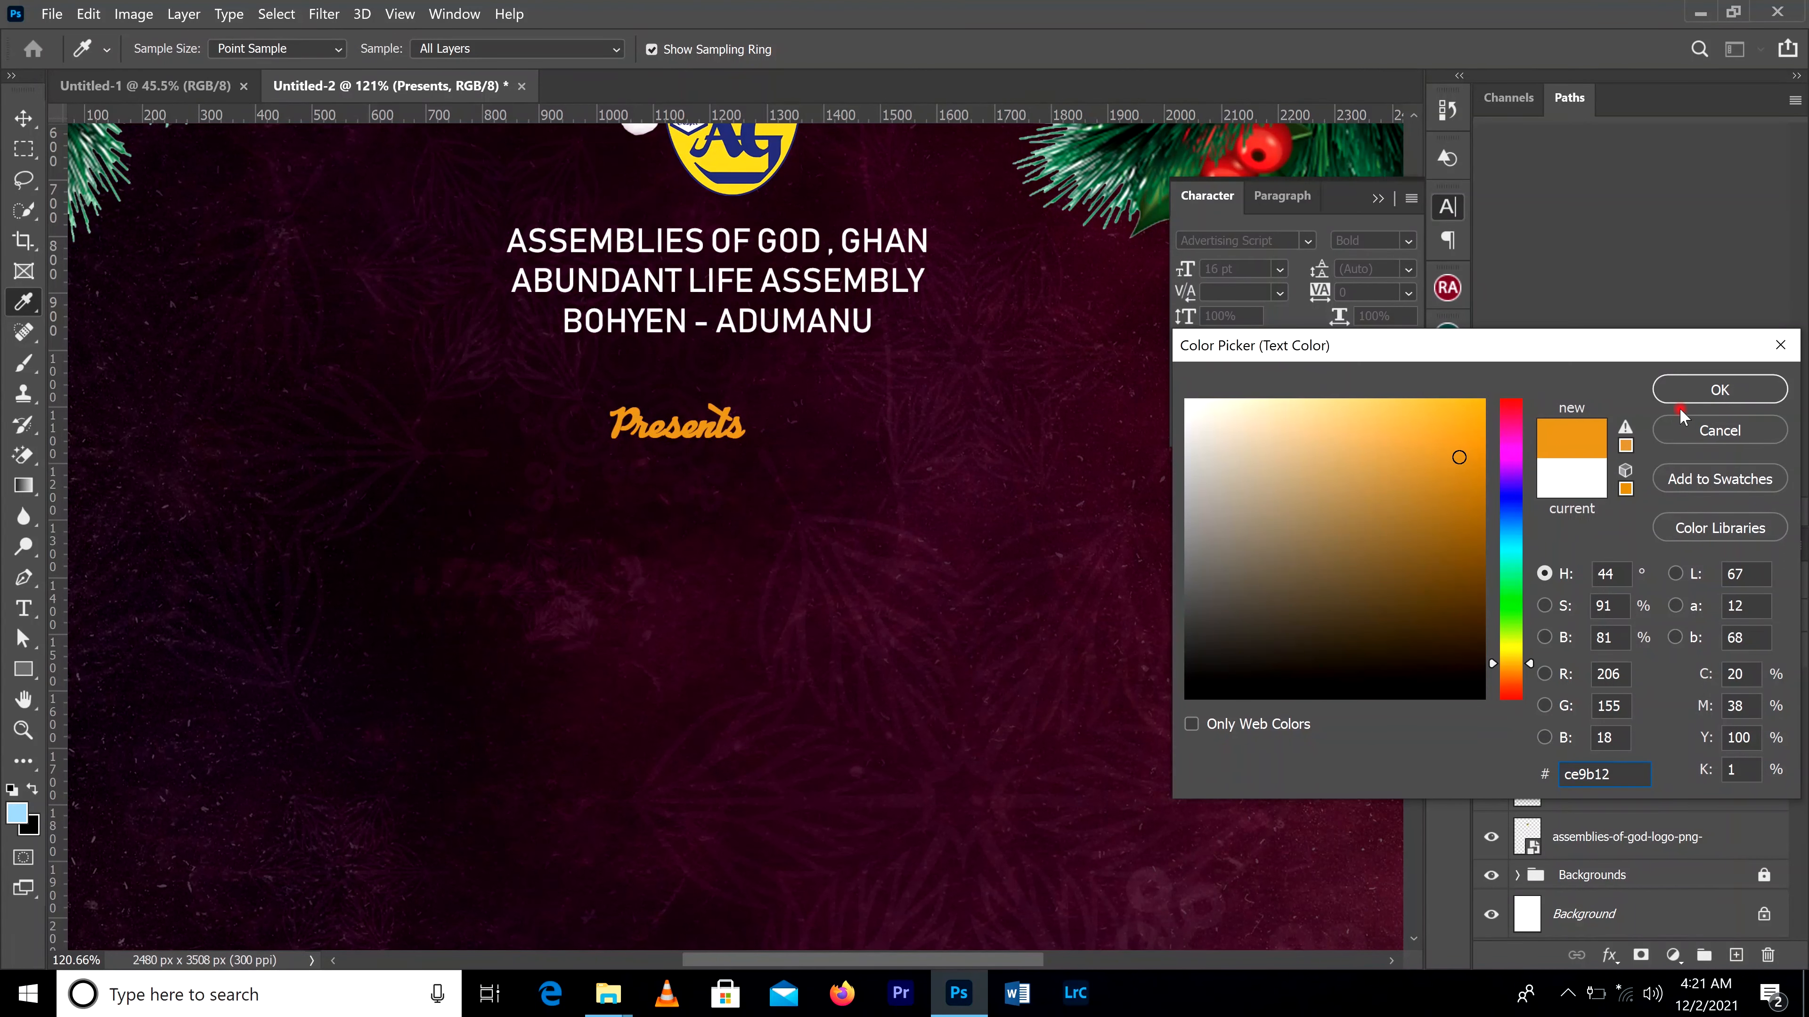
left_click_drag(1467, 424, 1476, 410)
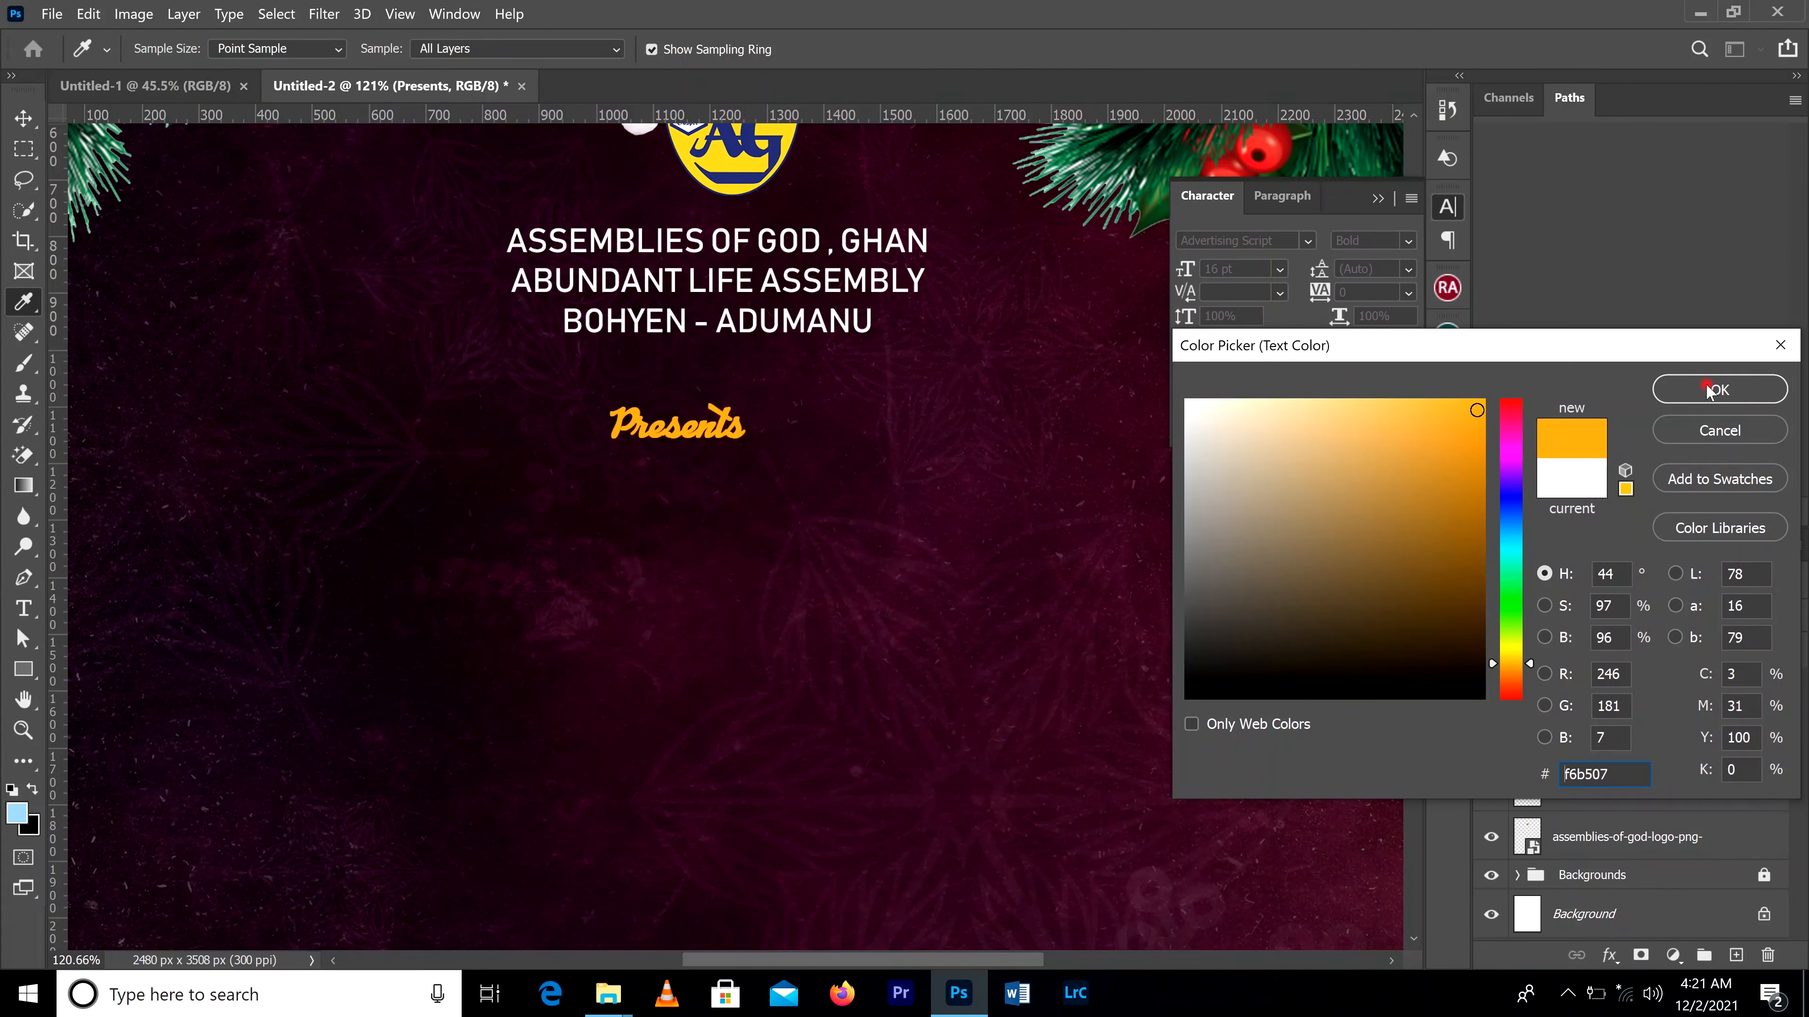
left_click(1731, 389)
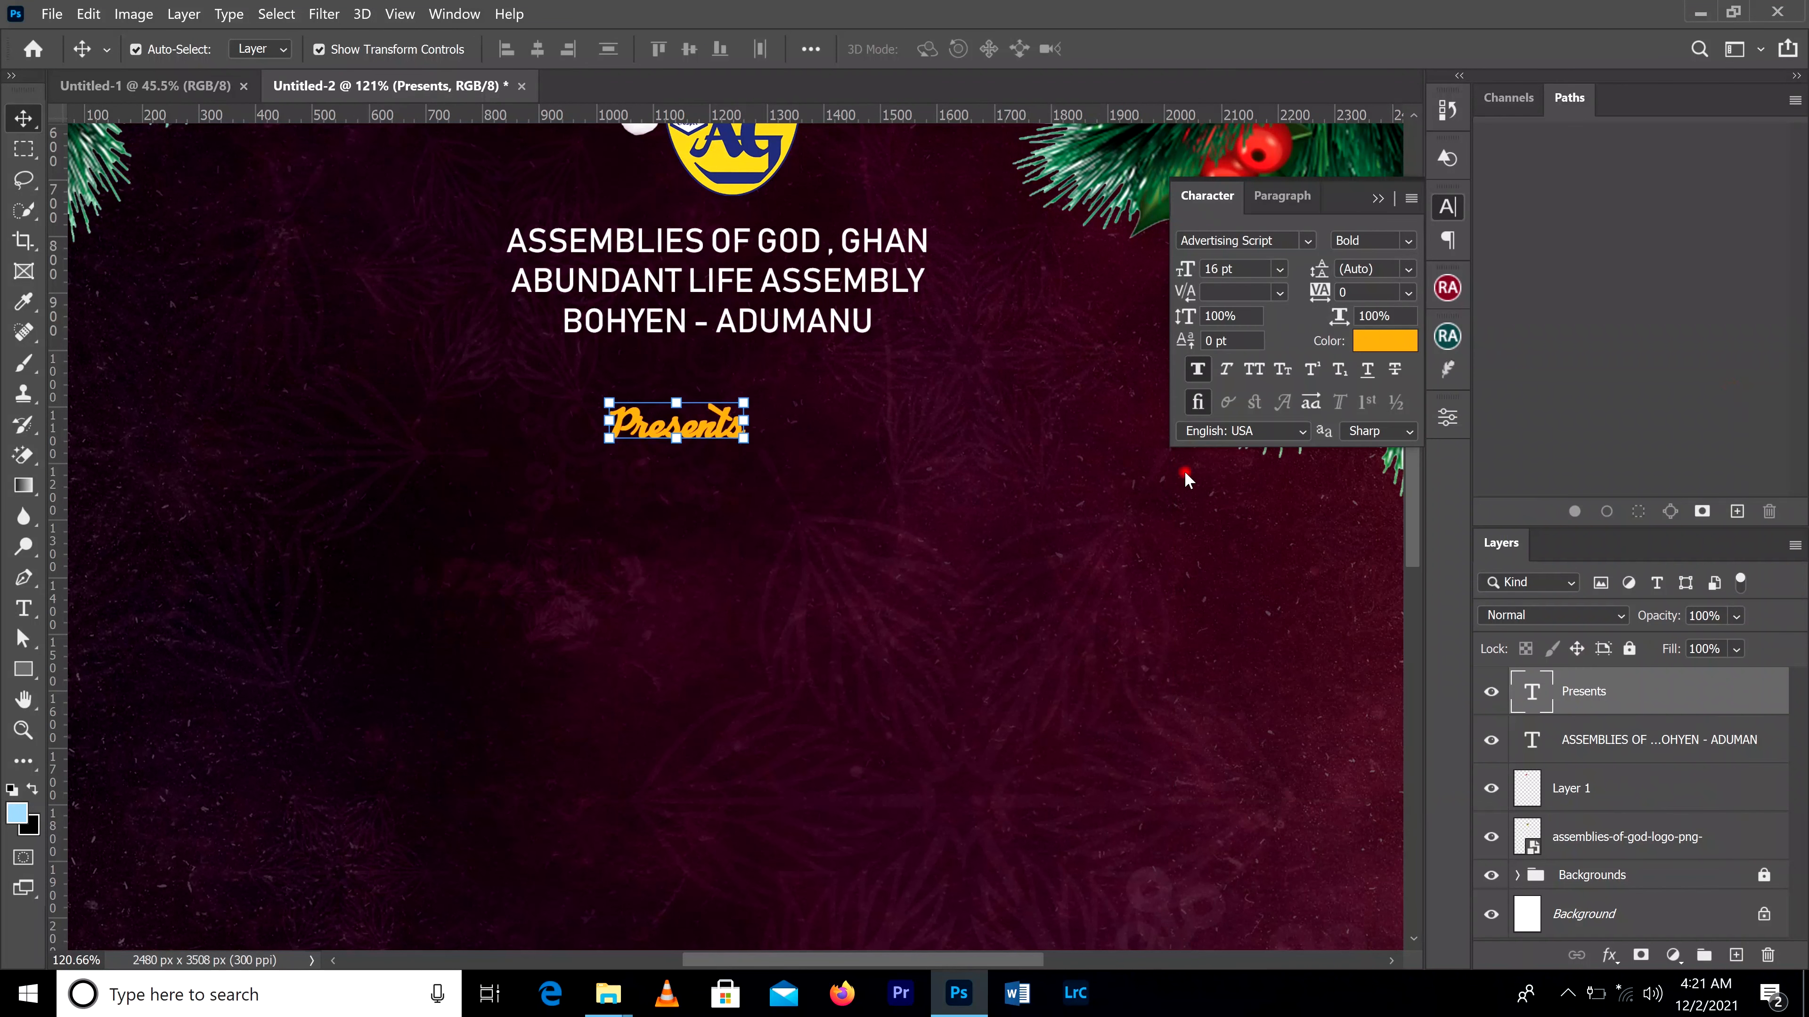
Step: Reposition "Presents" slightly lower beneath the church name, roughly centred under the text lines
scroll(969, 416, "down", 5)
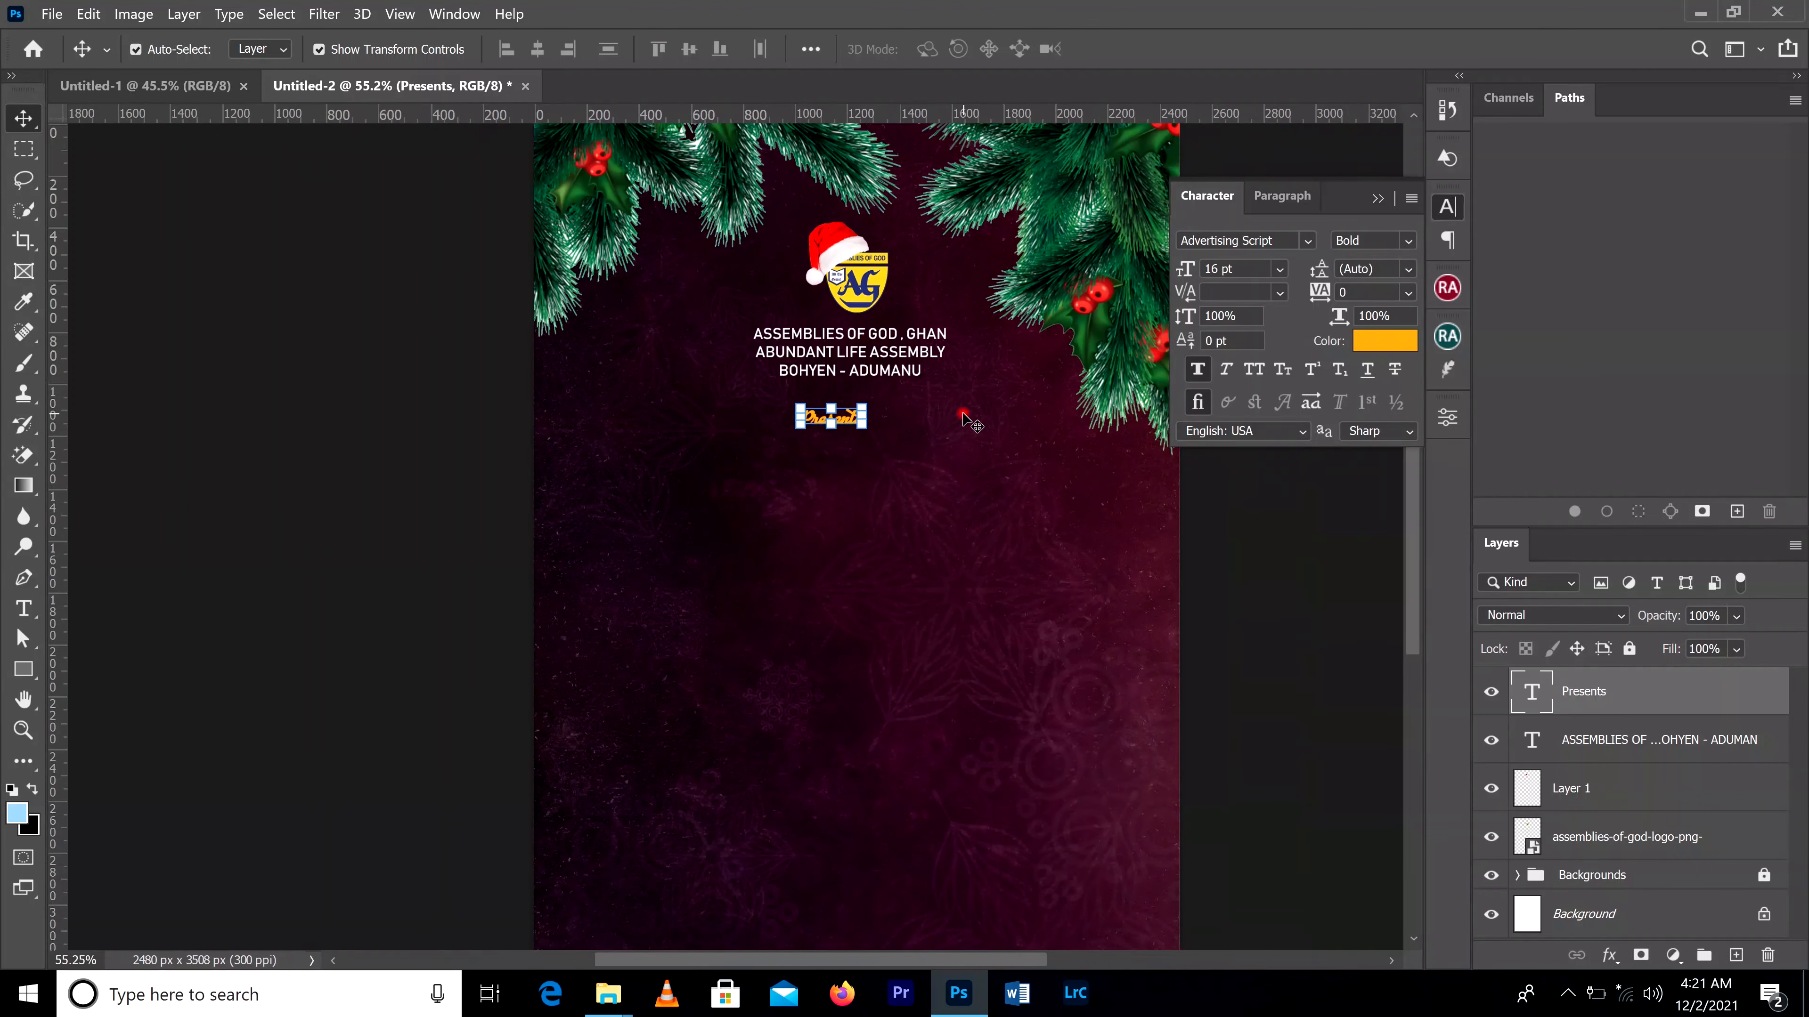
scroll(968, 416, "down", 1)
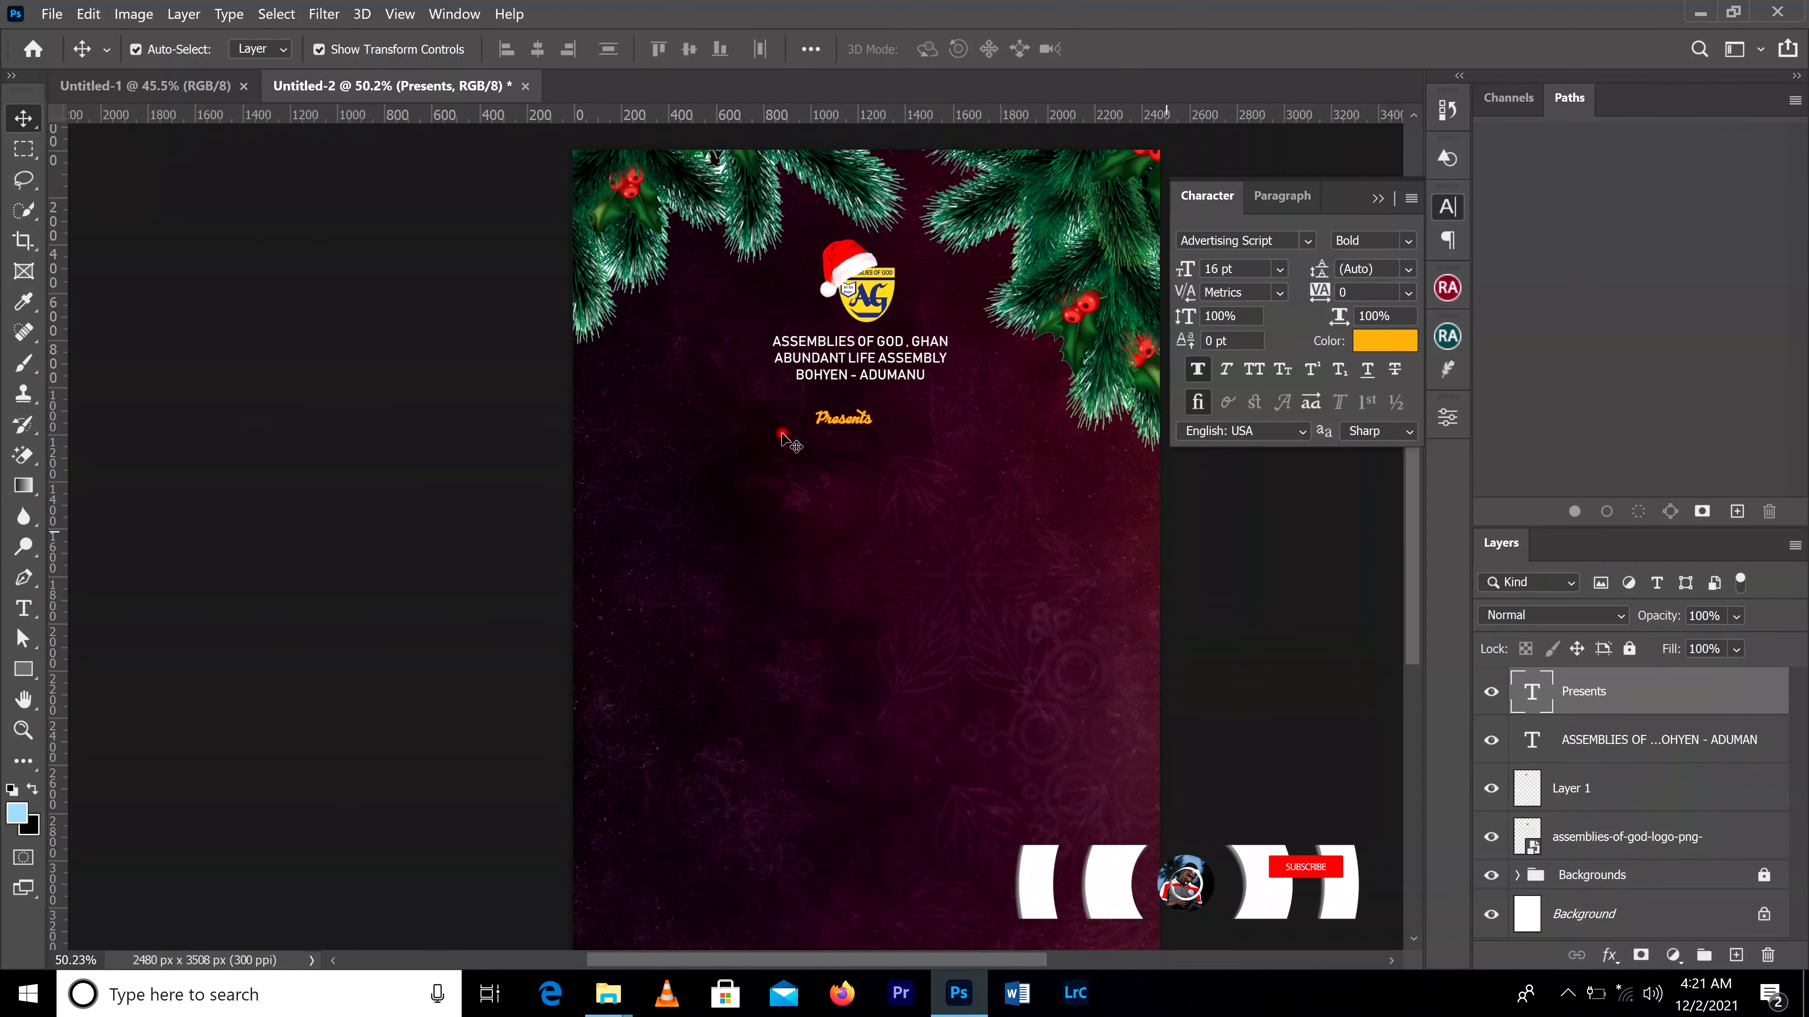
left_click_drag(853, 419, 867, 441)
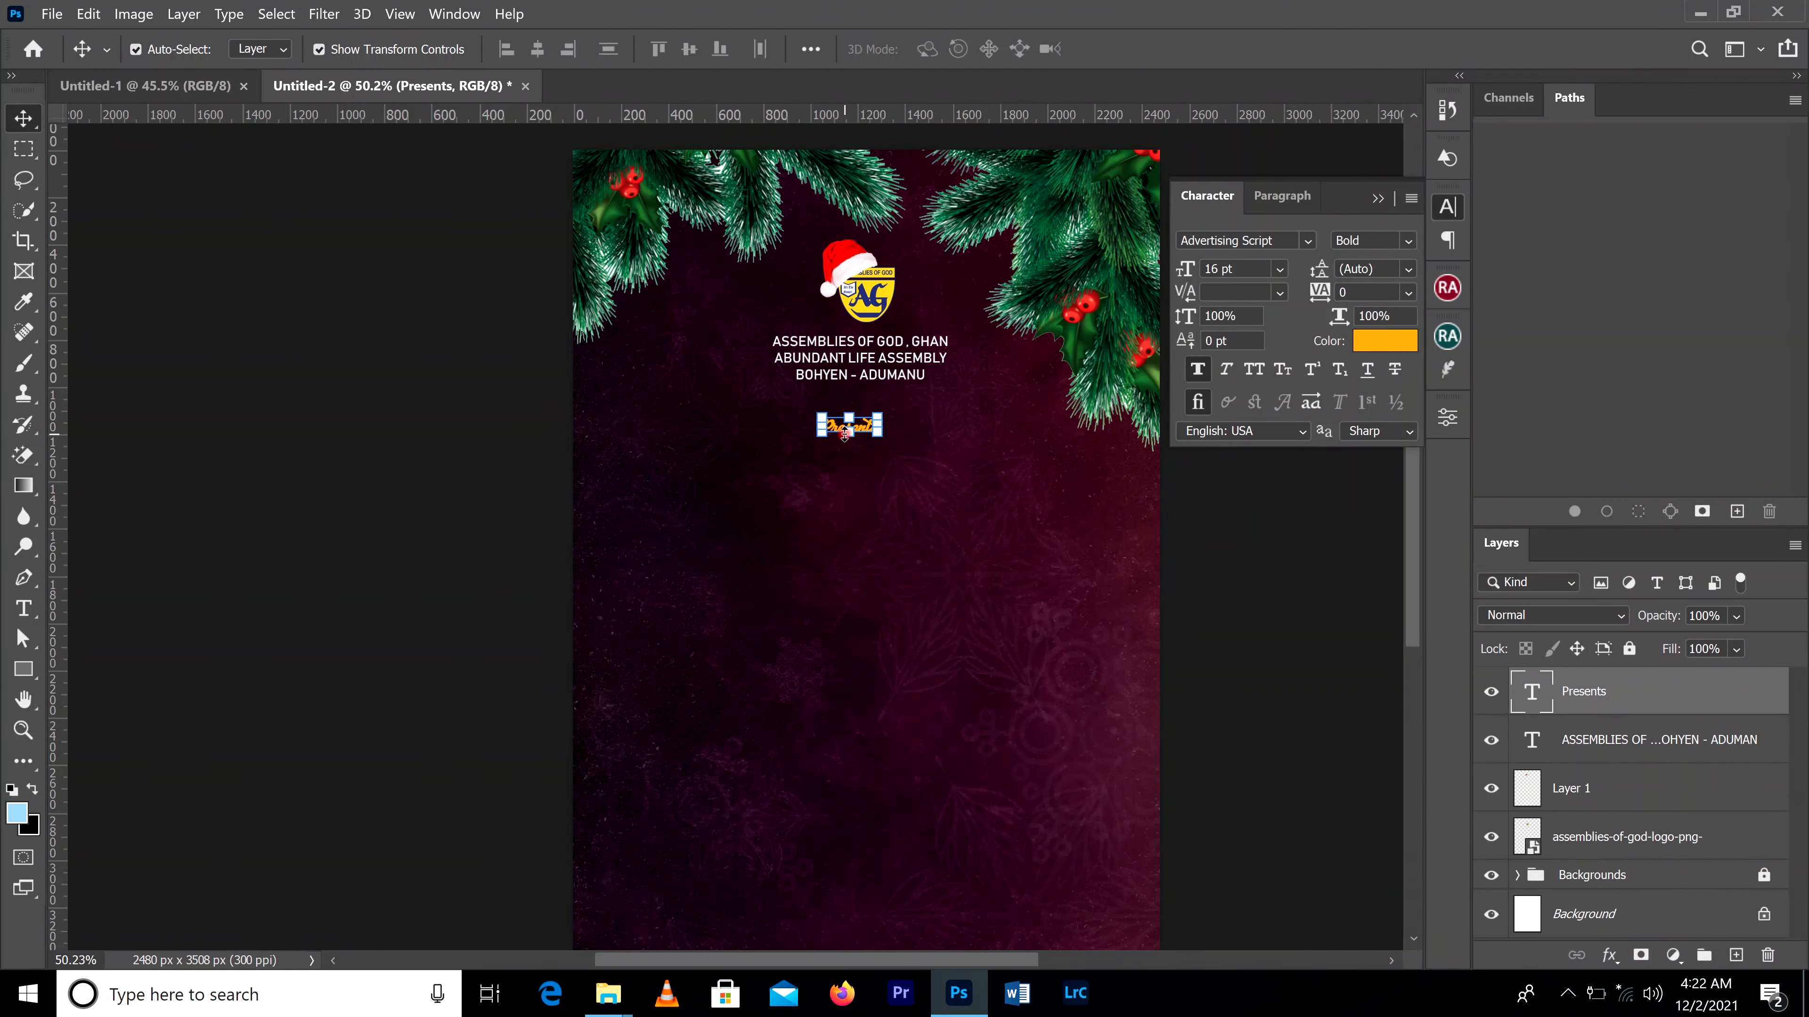
scroll(845, 434, "up", 2)
scroll(844, 435, "up", 2)
left_click_drag(880, 427, 890, 414)
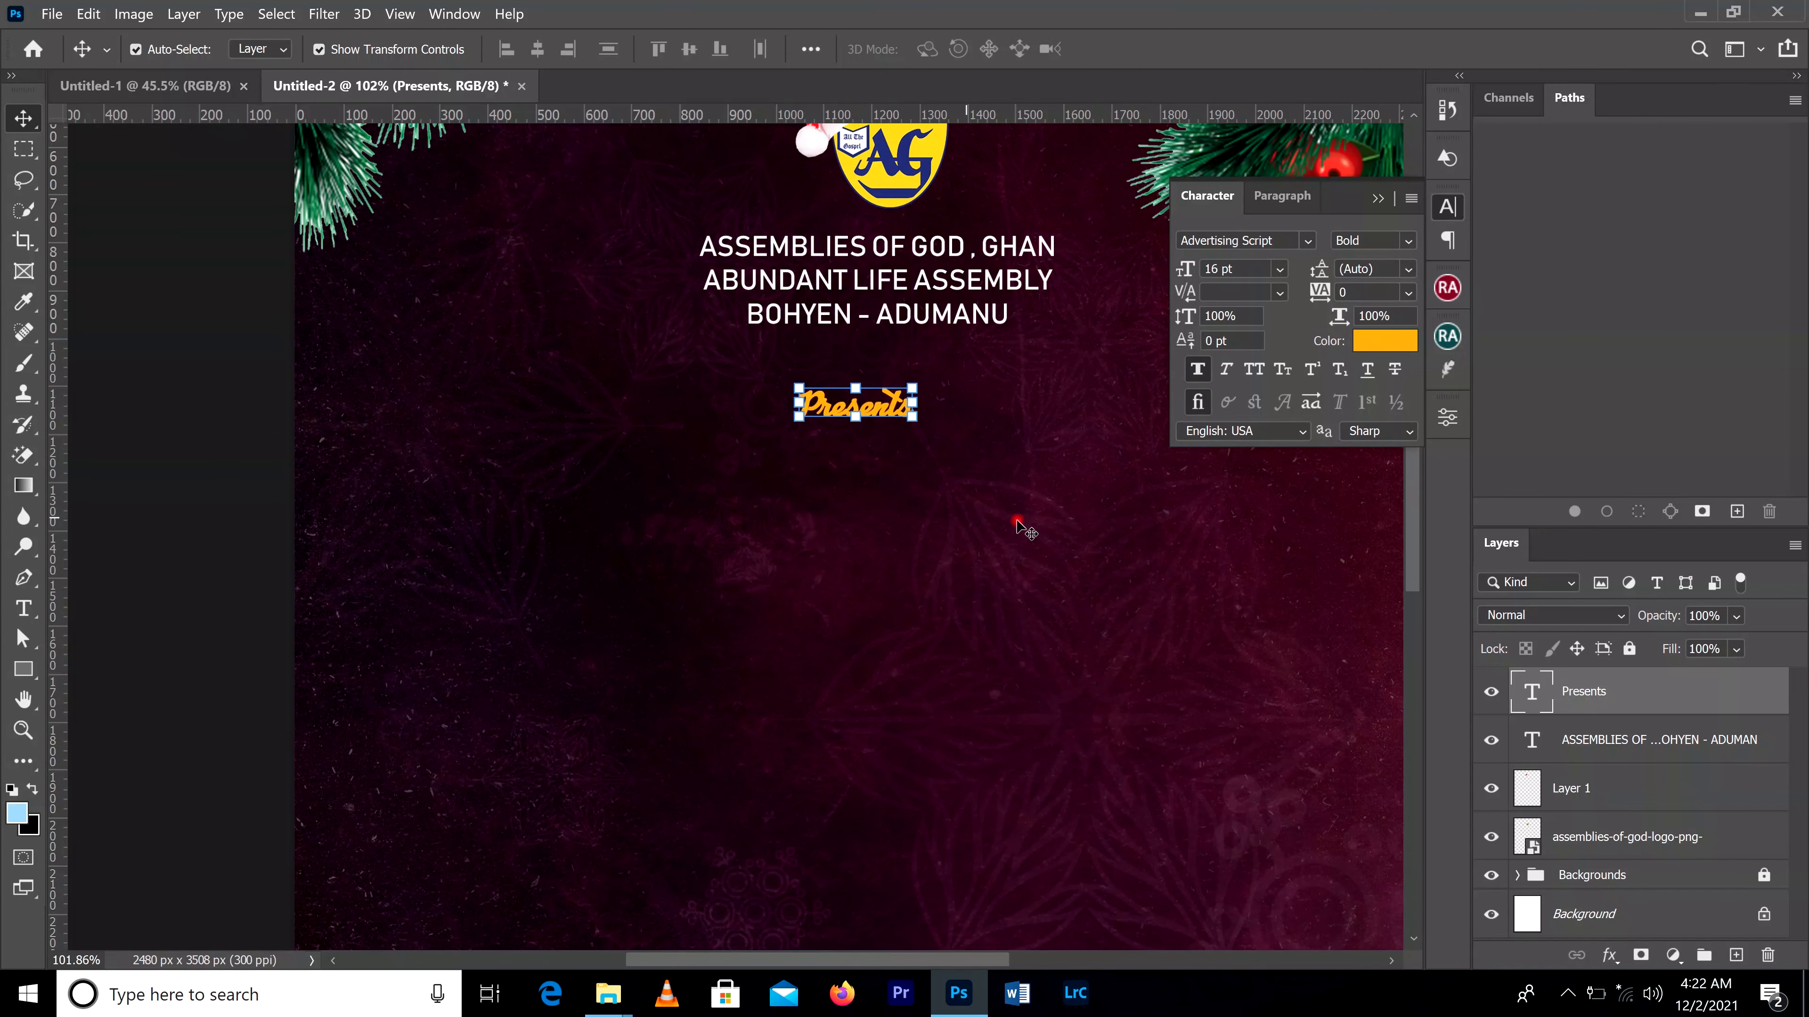
scroll(1020, 526, "down", 5)
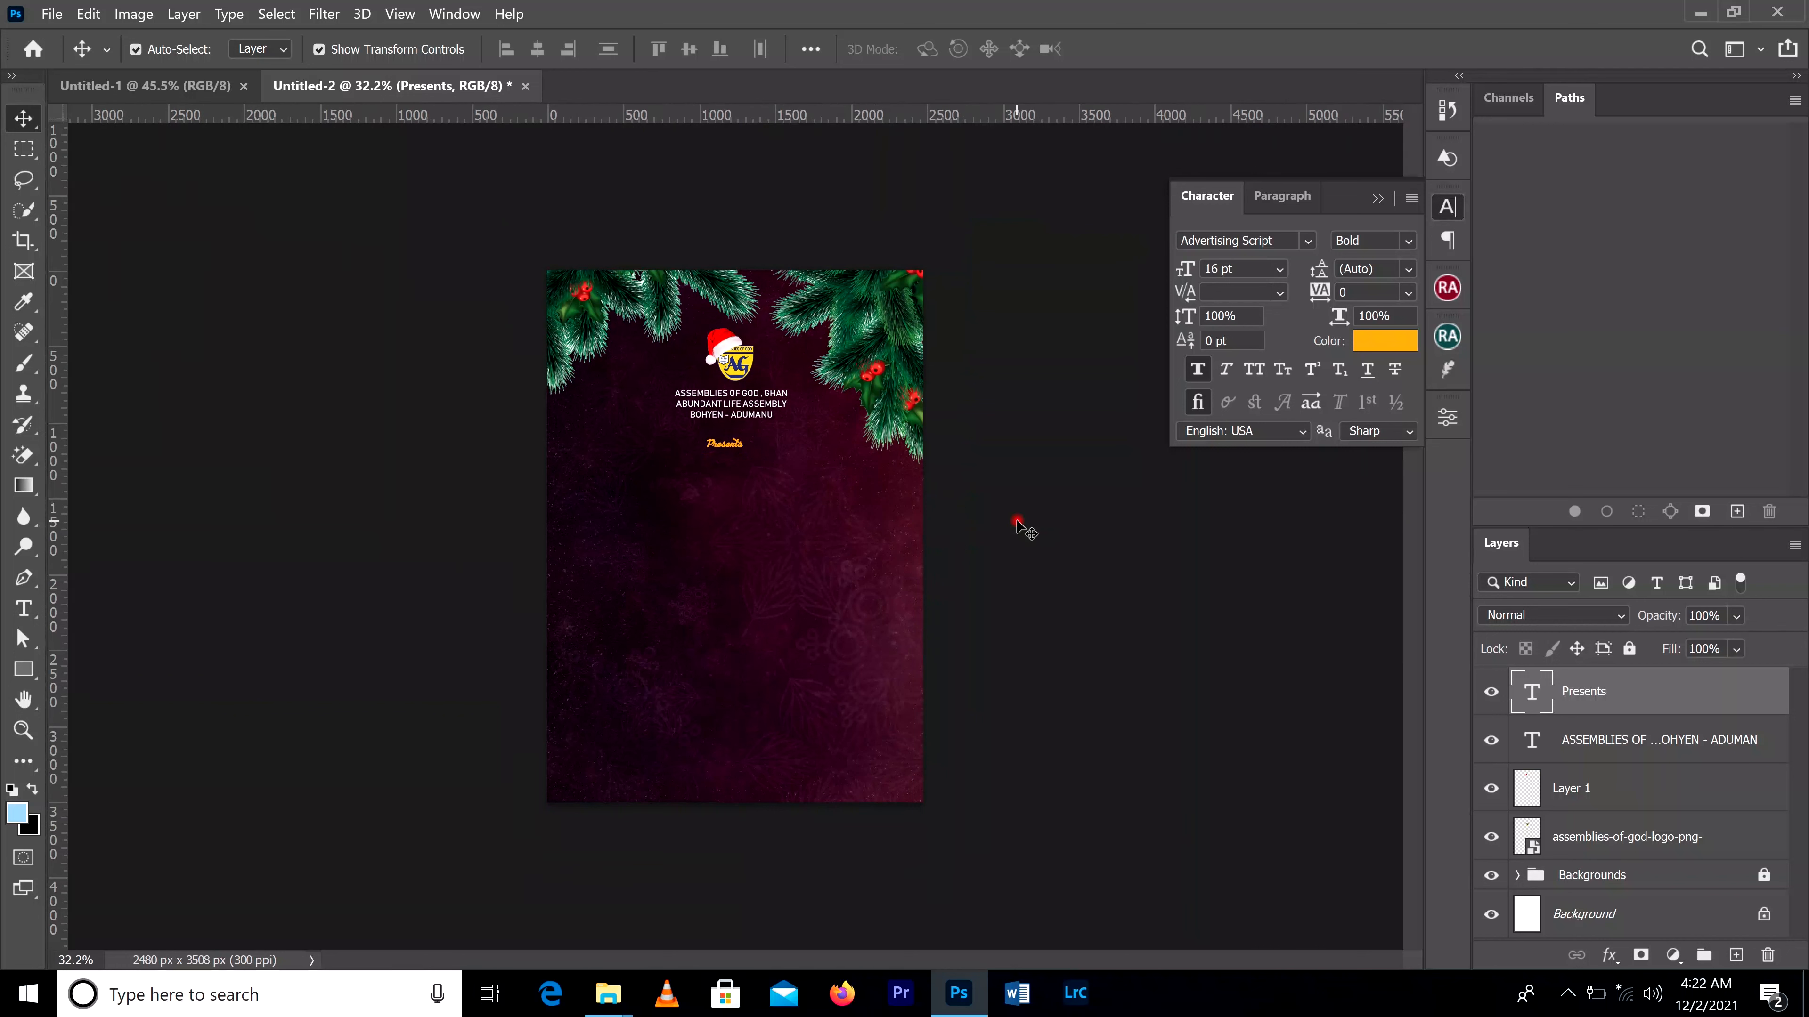
left_click(1020, 525)
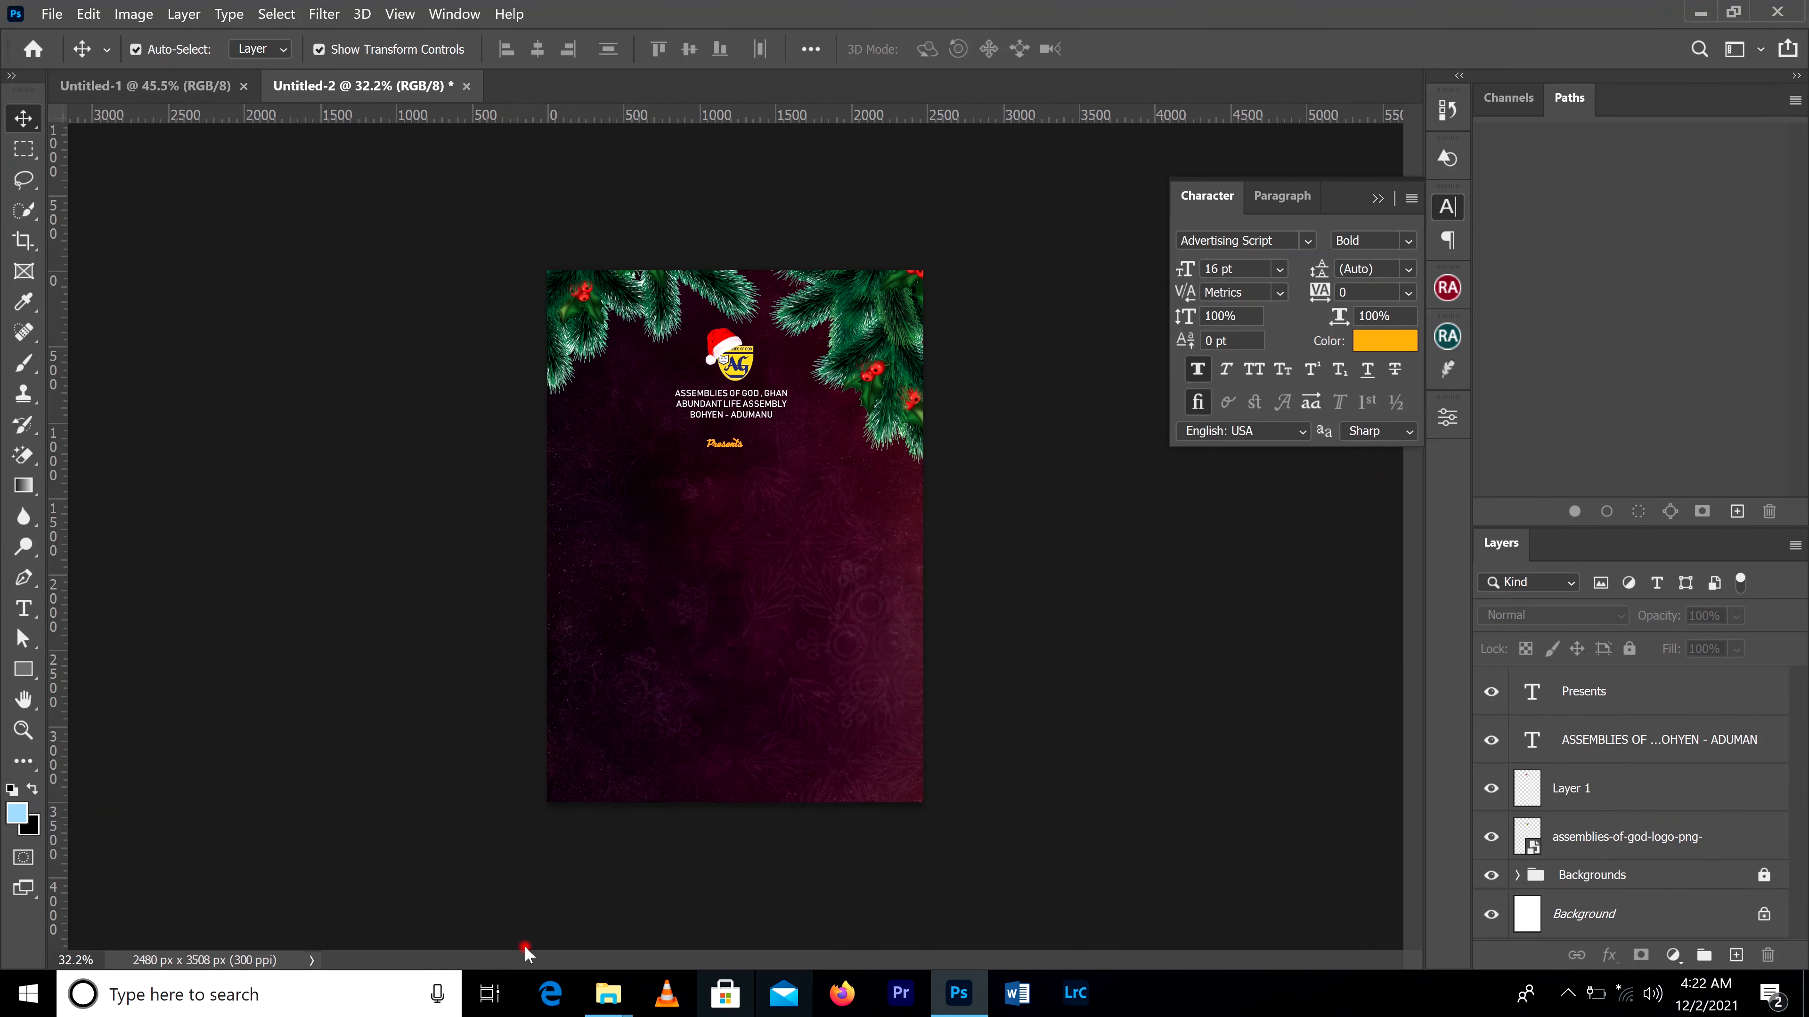
Step: Open kwa.psd from the 3d text folder inside Carols night in Photoshop
mouse_move(606, 1001)
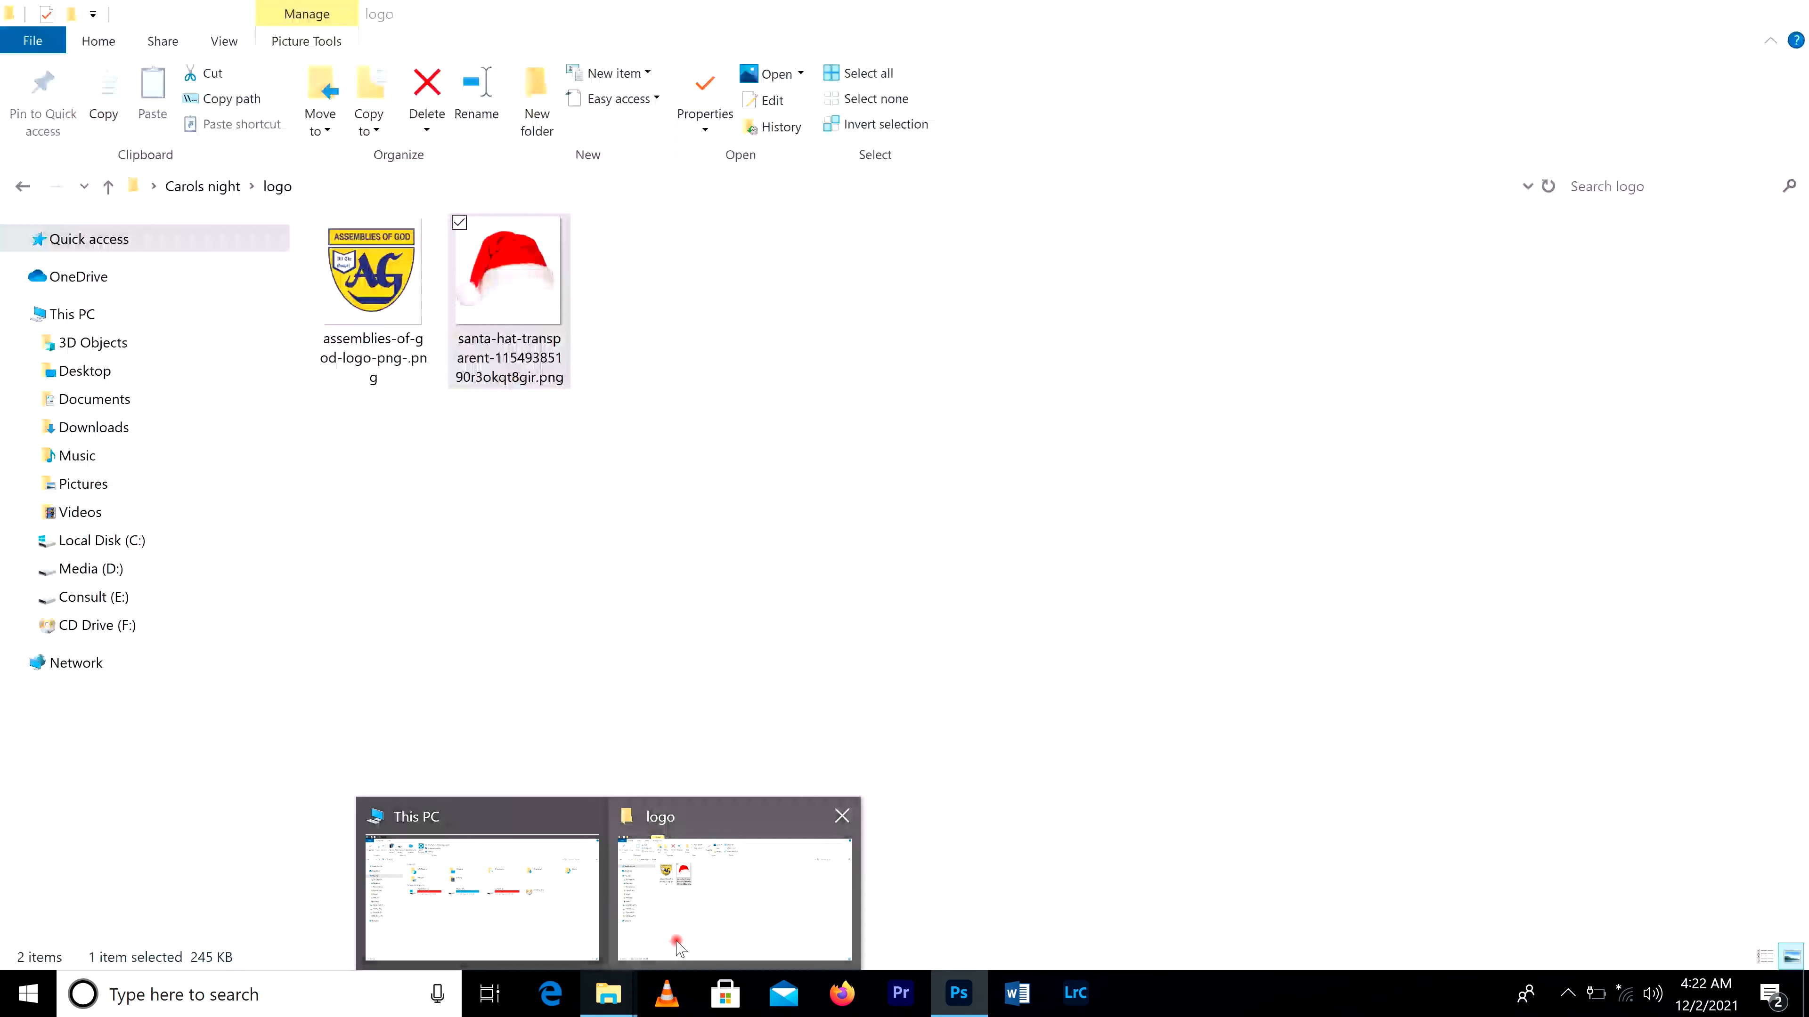
left_click(726, 894)
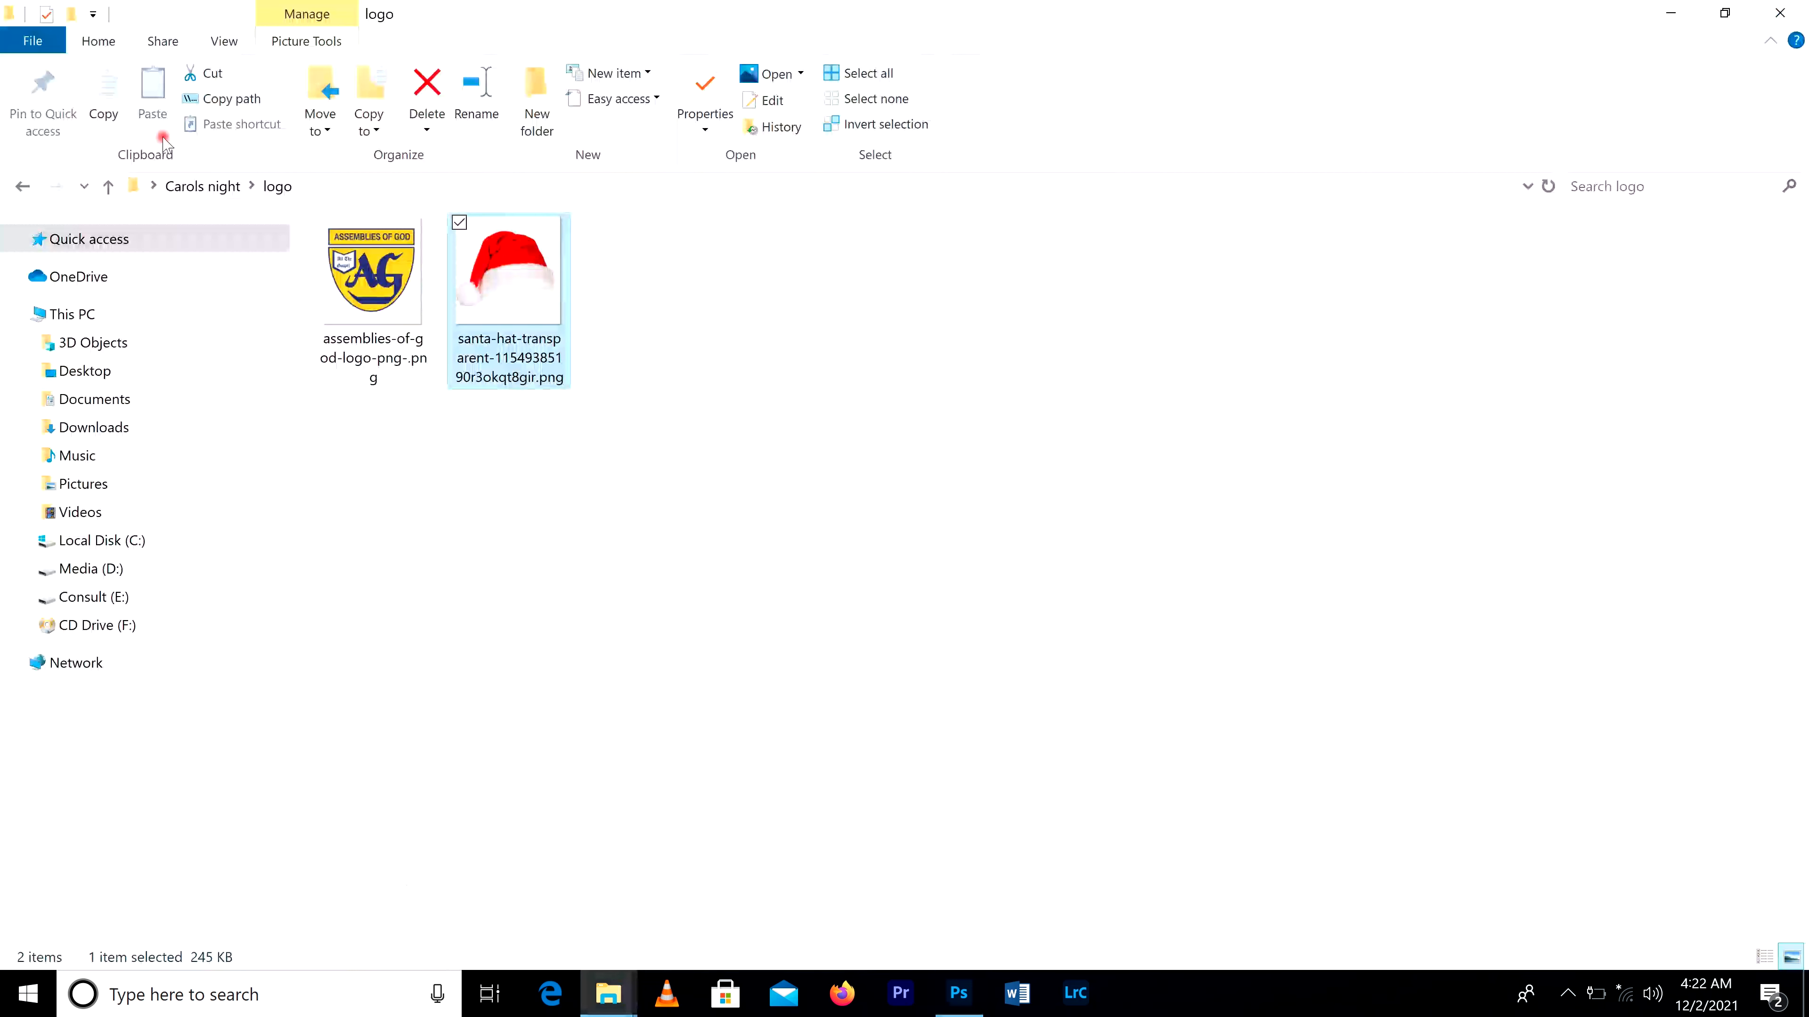
left_click(21, 188)
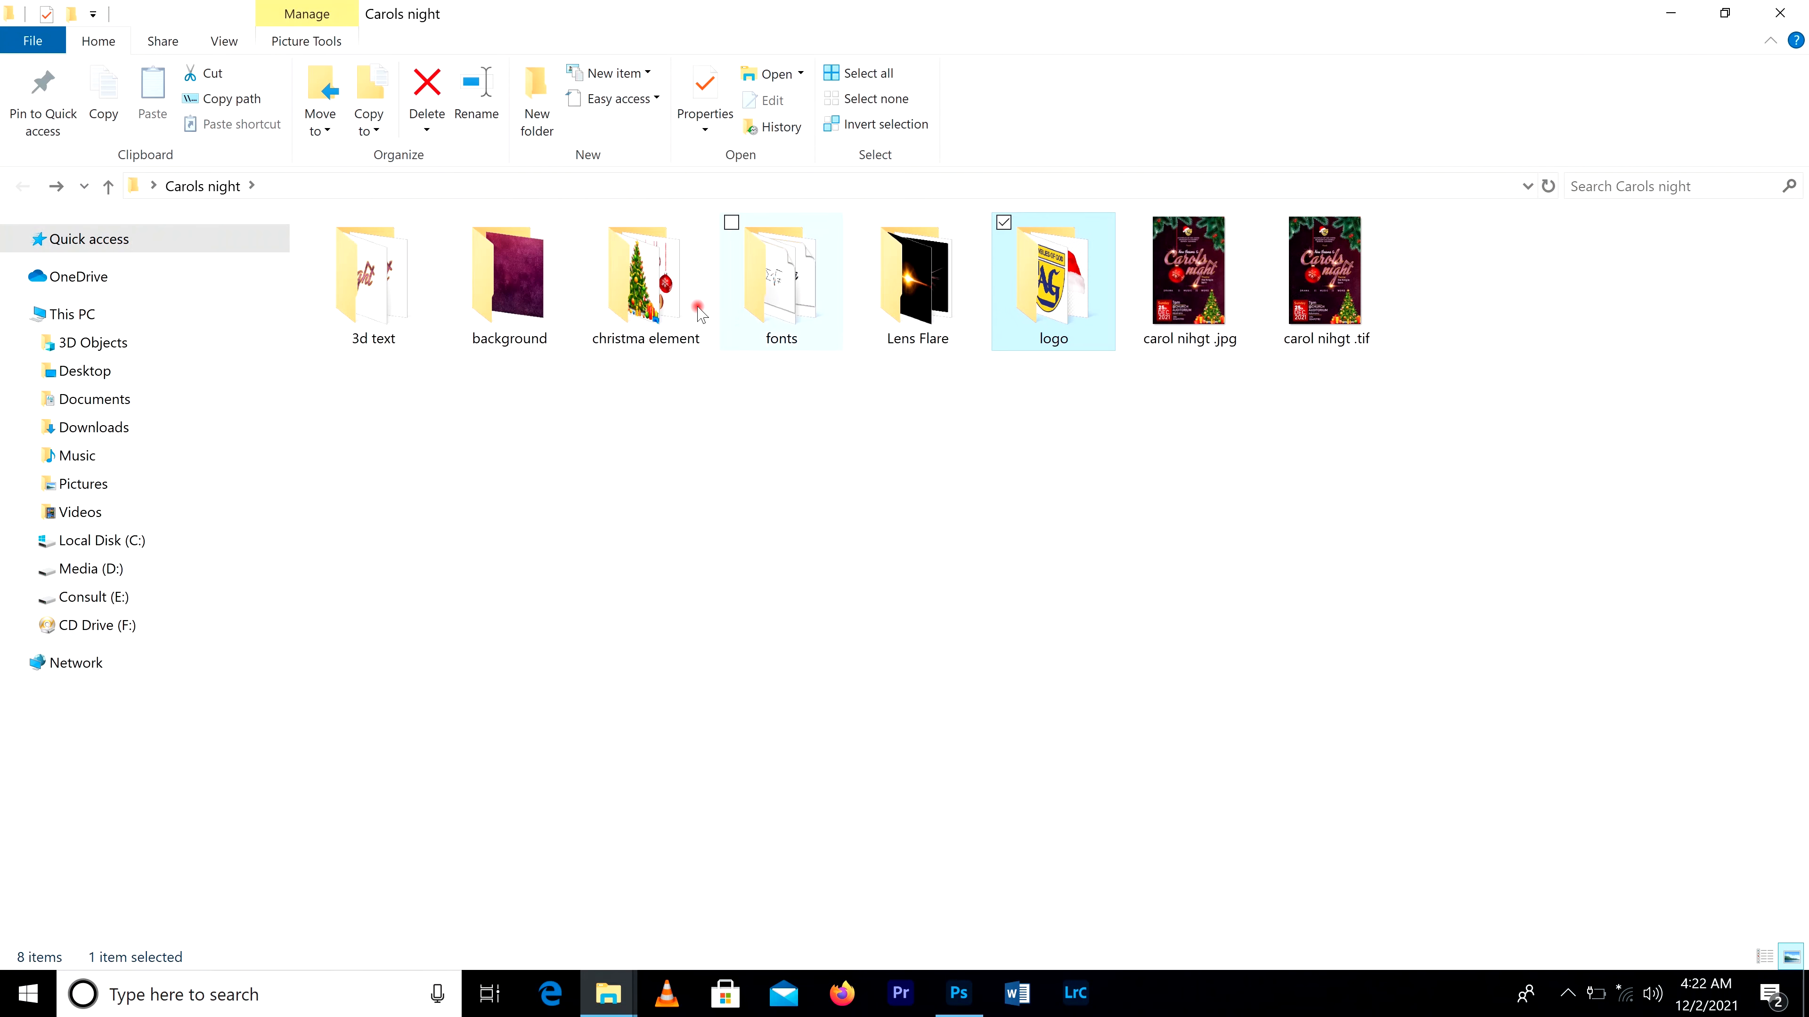
double_click(417, 313)
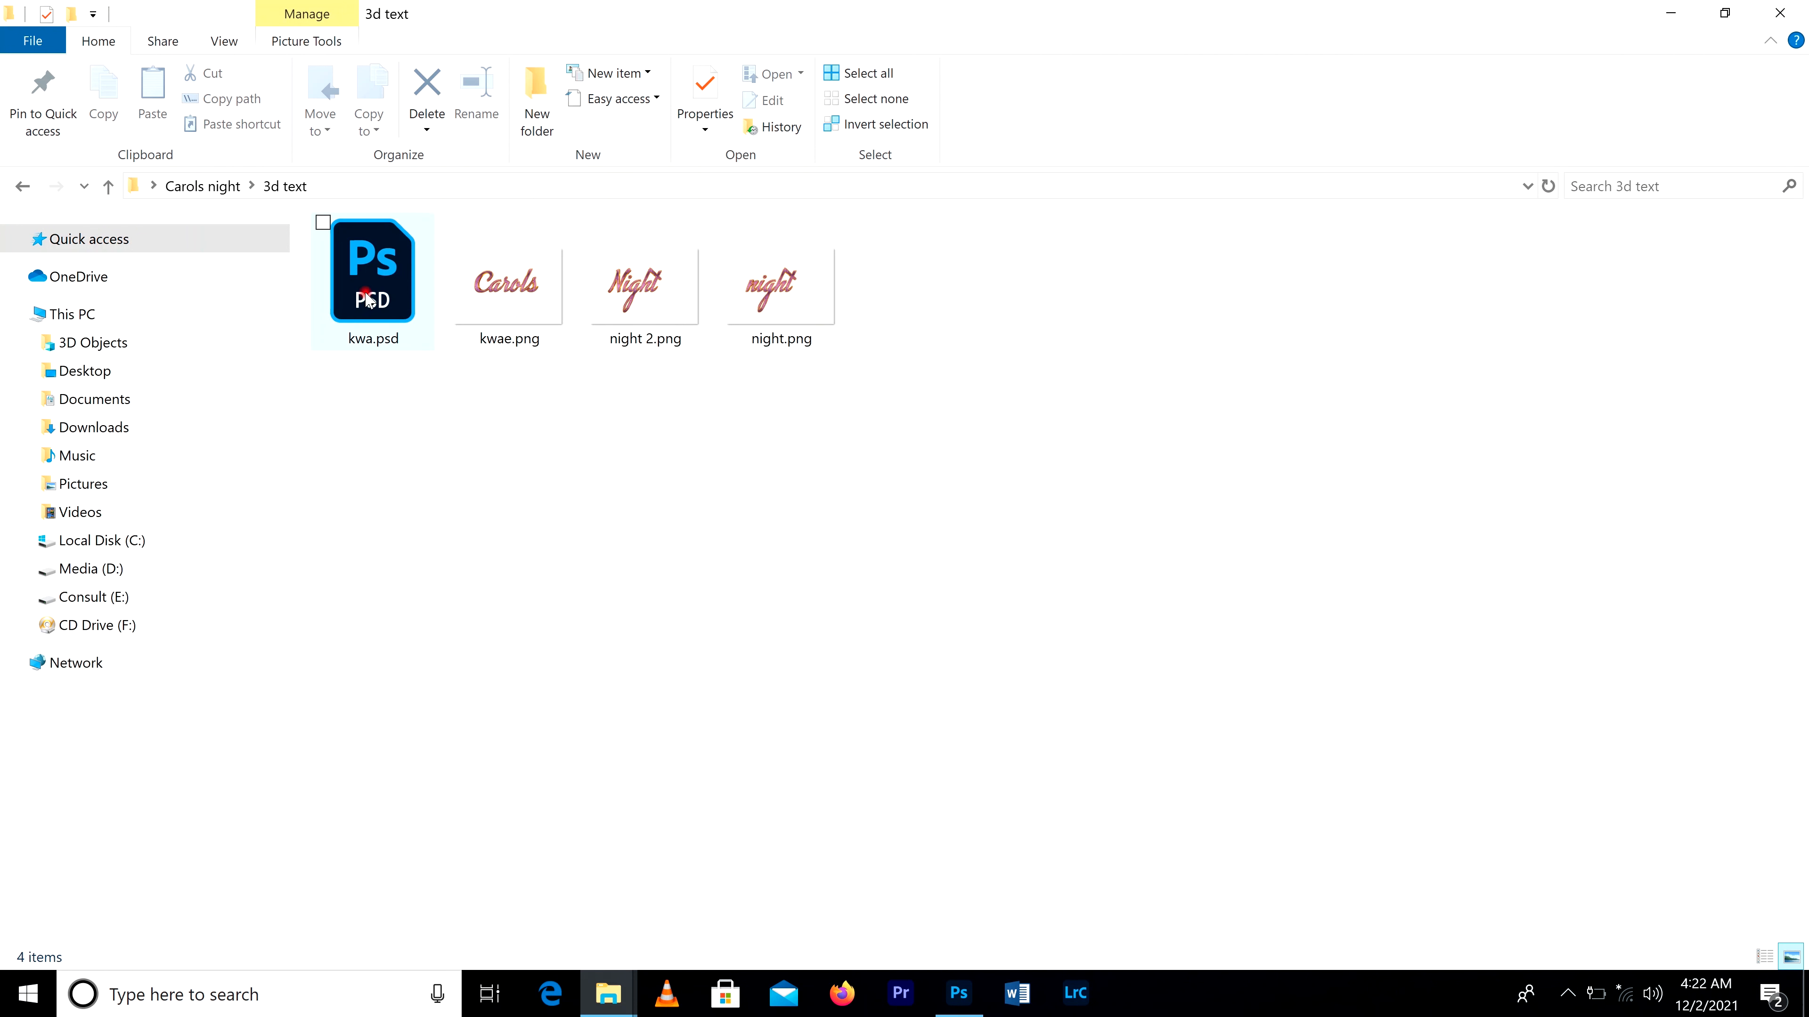
left_click_drag(363, 273, 1106, 53)
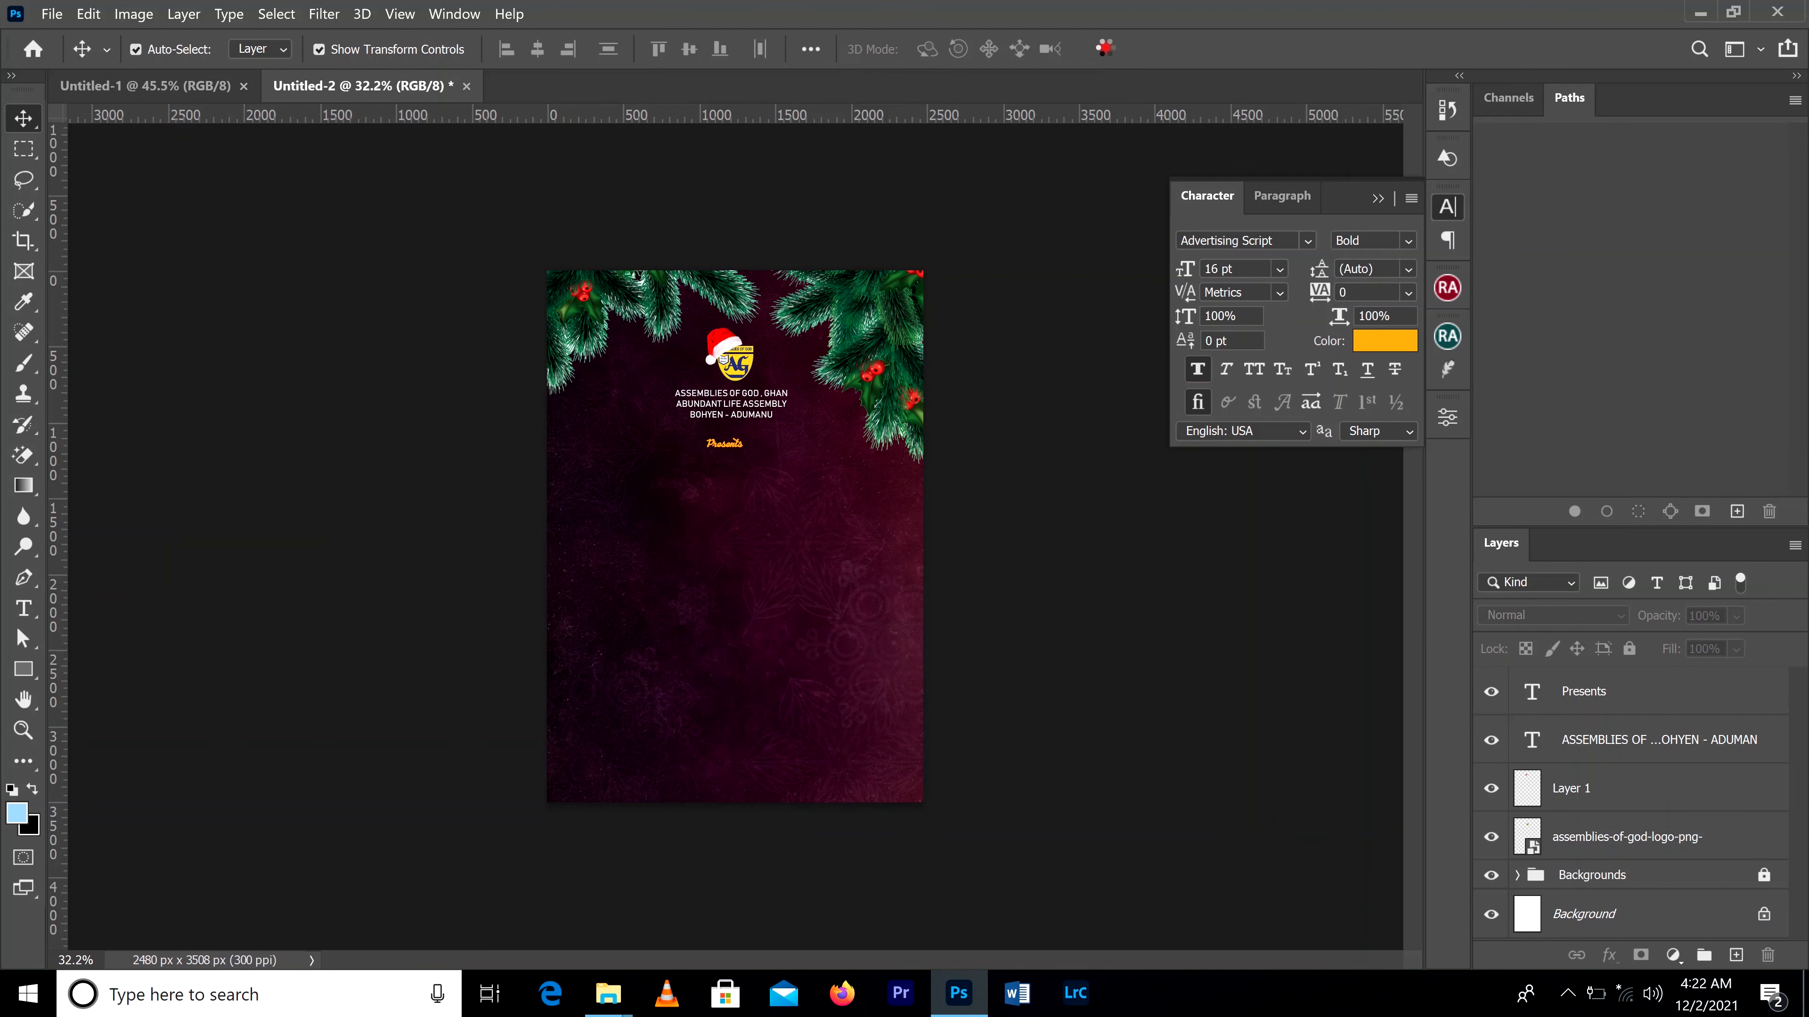
left_click_drag(1104, 49, 1106, 48)
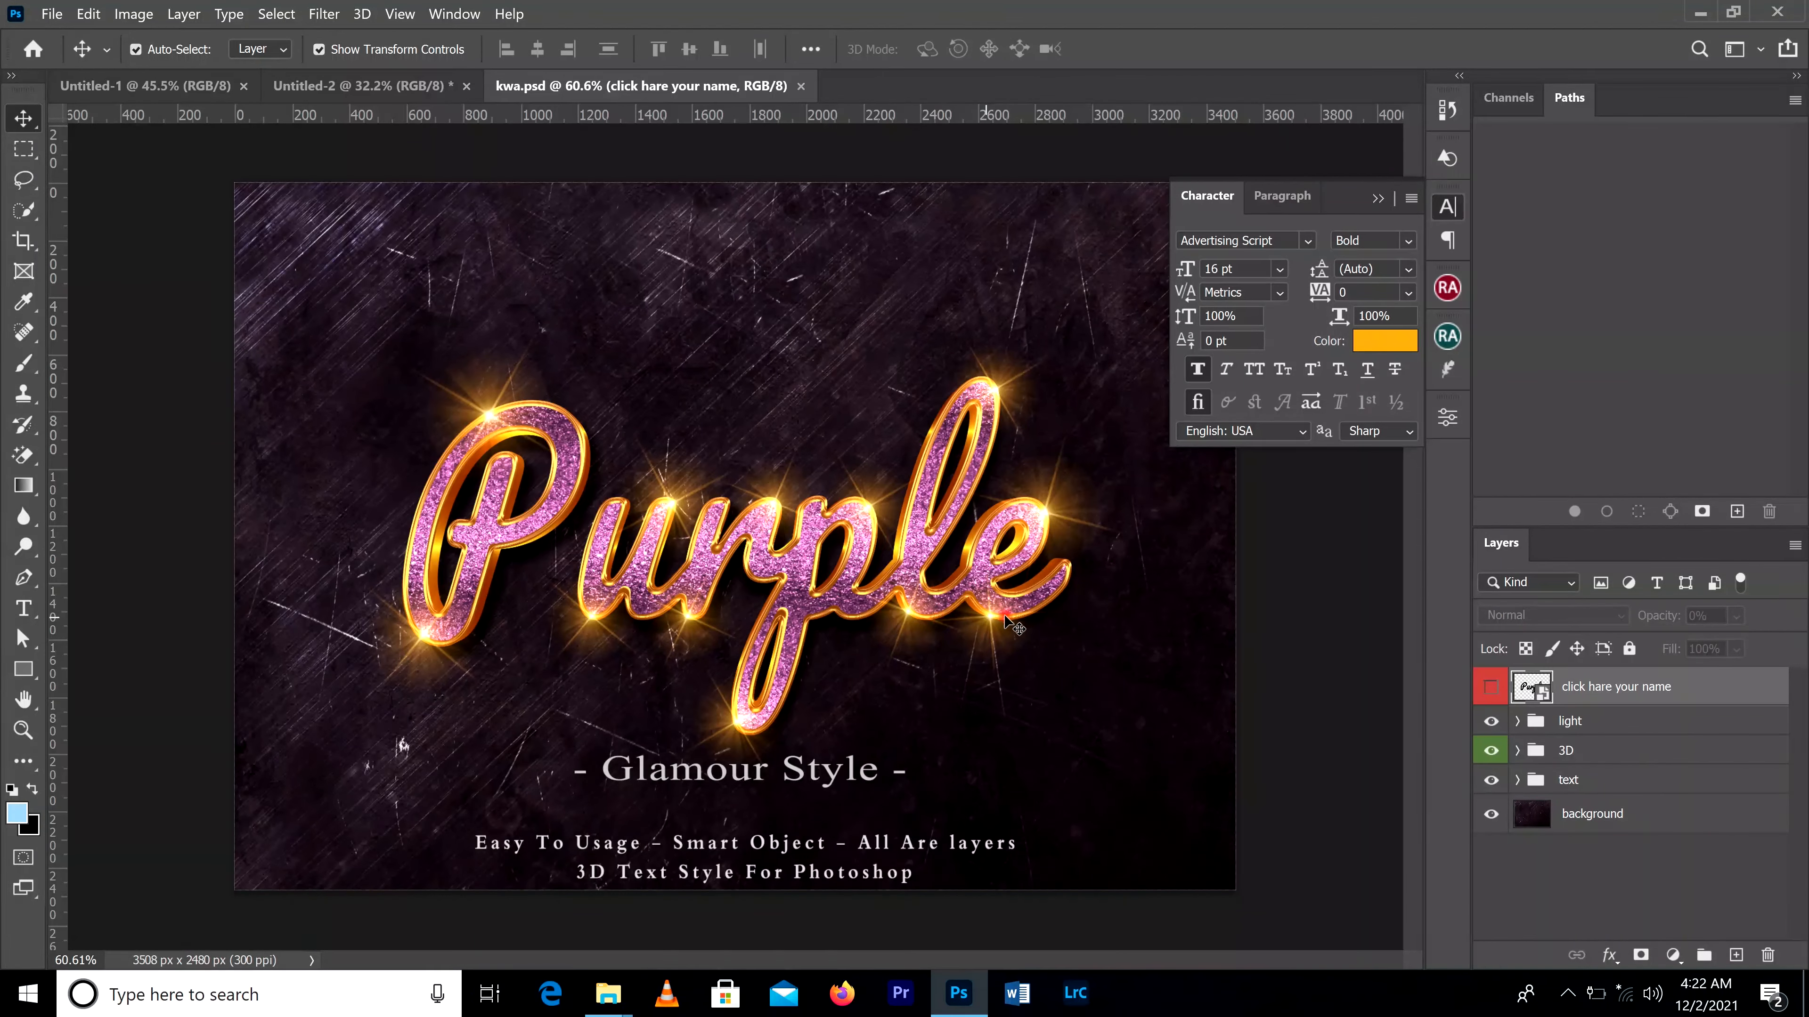
scroll(954, 612, "down", 1)
scroll(963, 607, "up", 3)
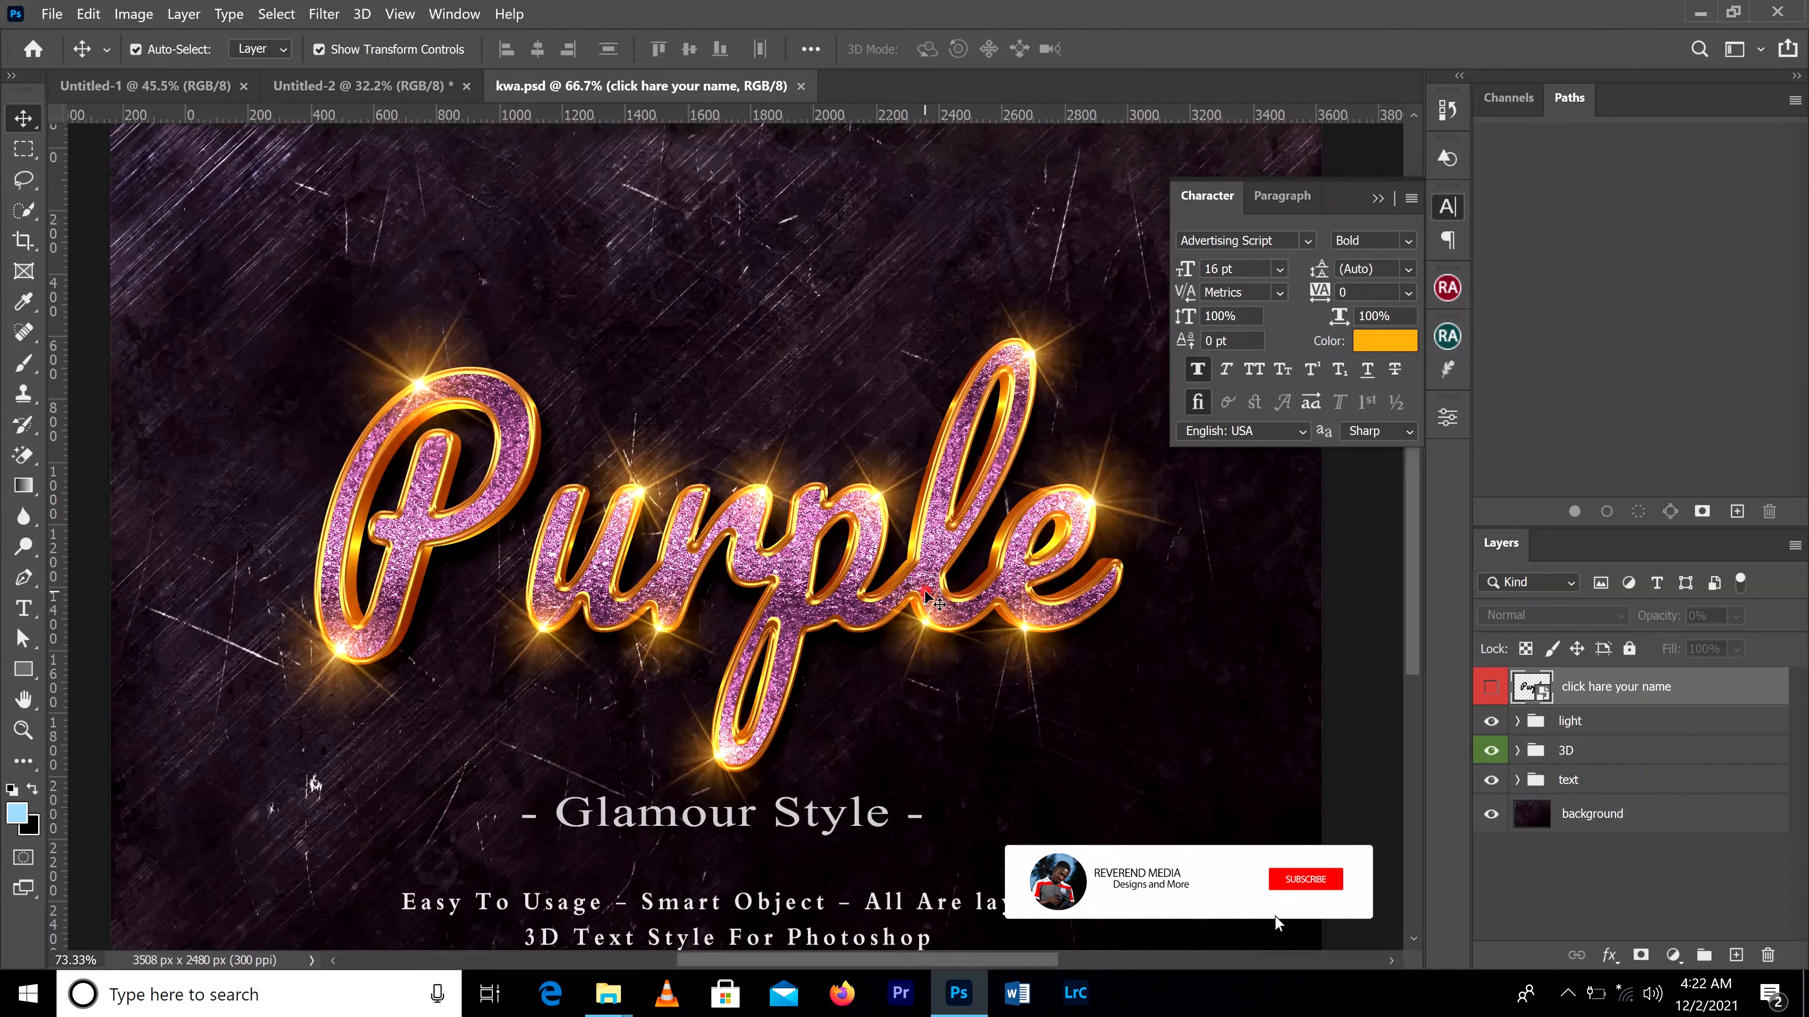
scroll(996, 437, "down", 1)
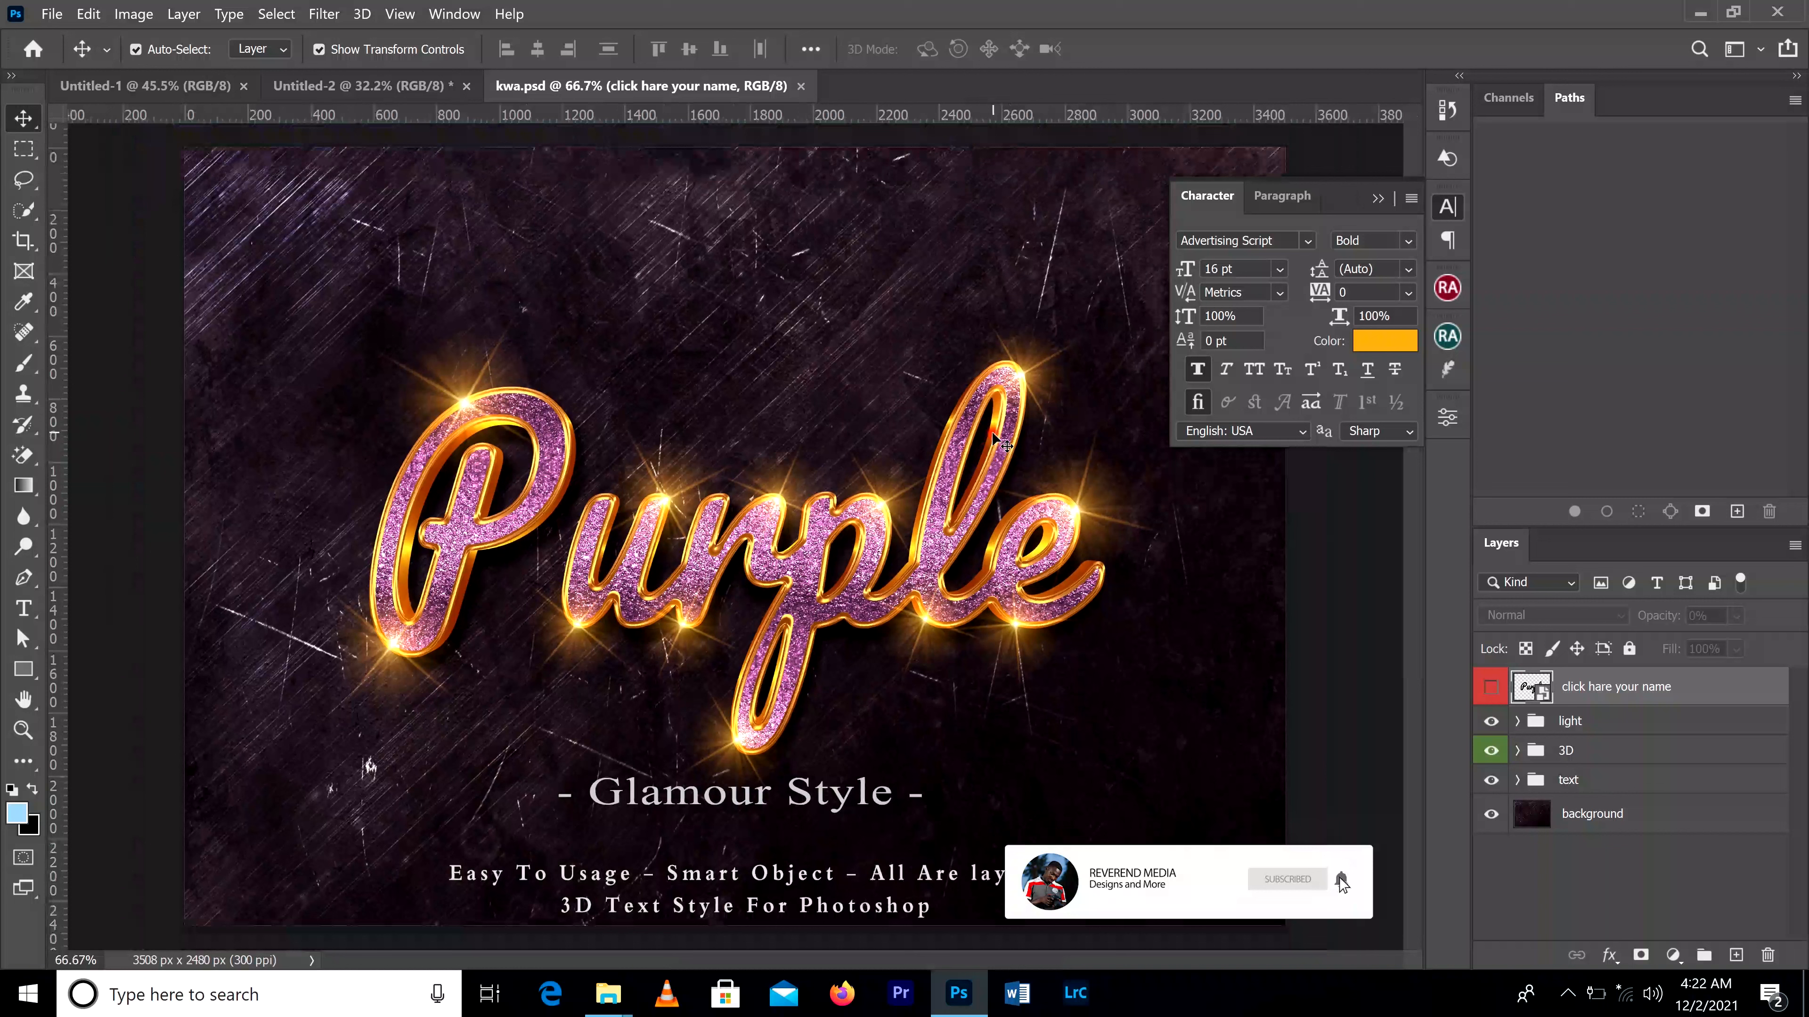
Step: Open the contents of the "click hare your name" smart object and replace the missing font of the "Purple" text with the default
double_click(1539, 690)
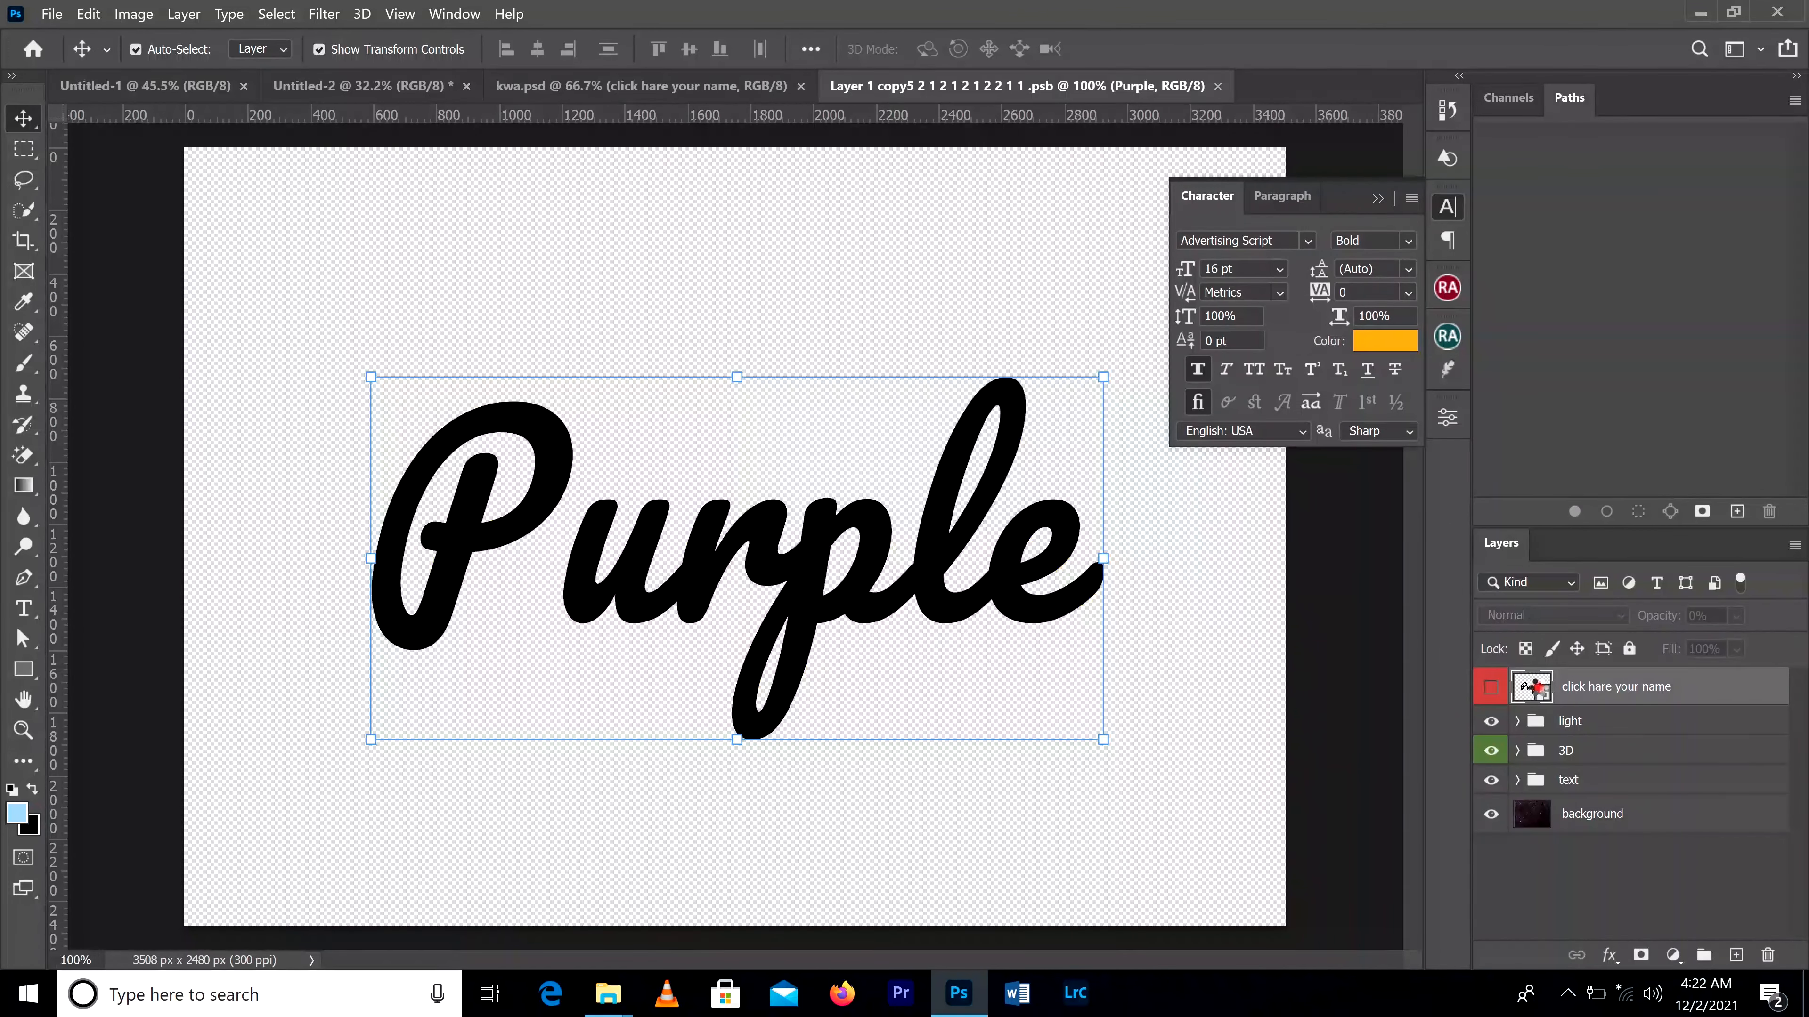
left_click(24, 611)
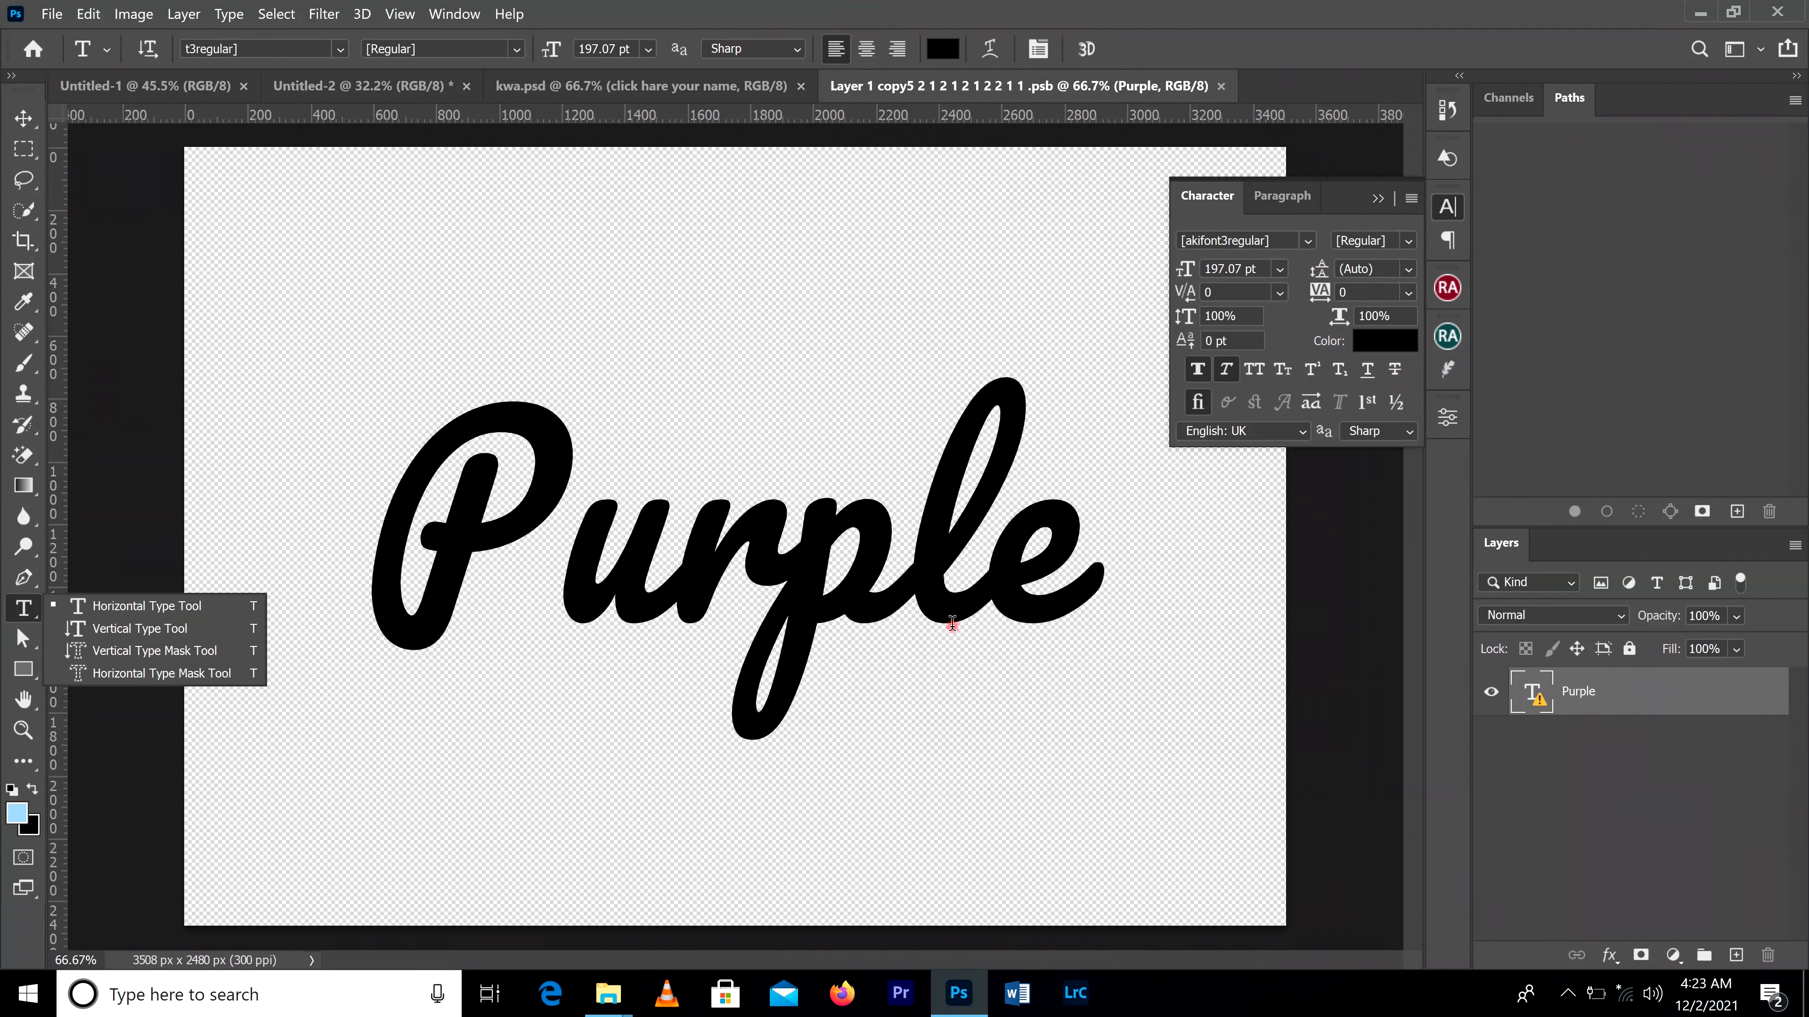
left_click_drag(987, 559, 443, 559)
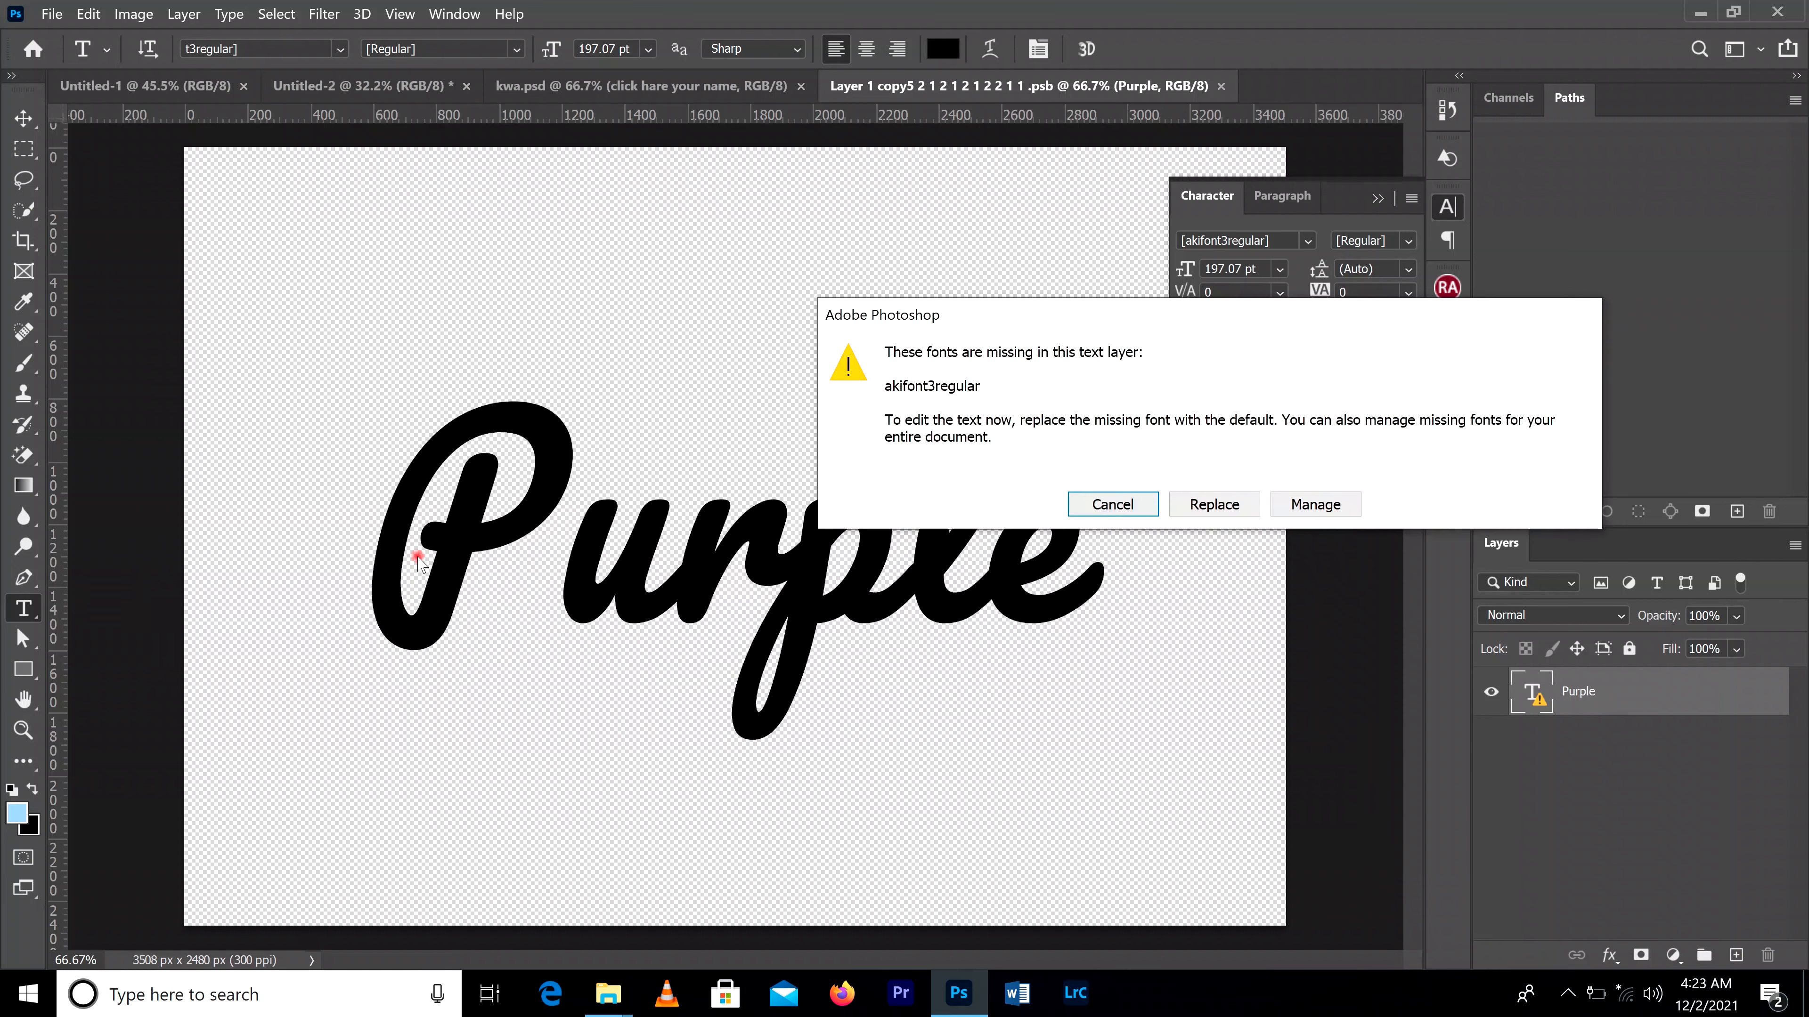
left_click(1212, 502)
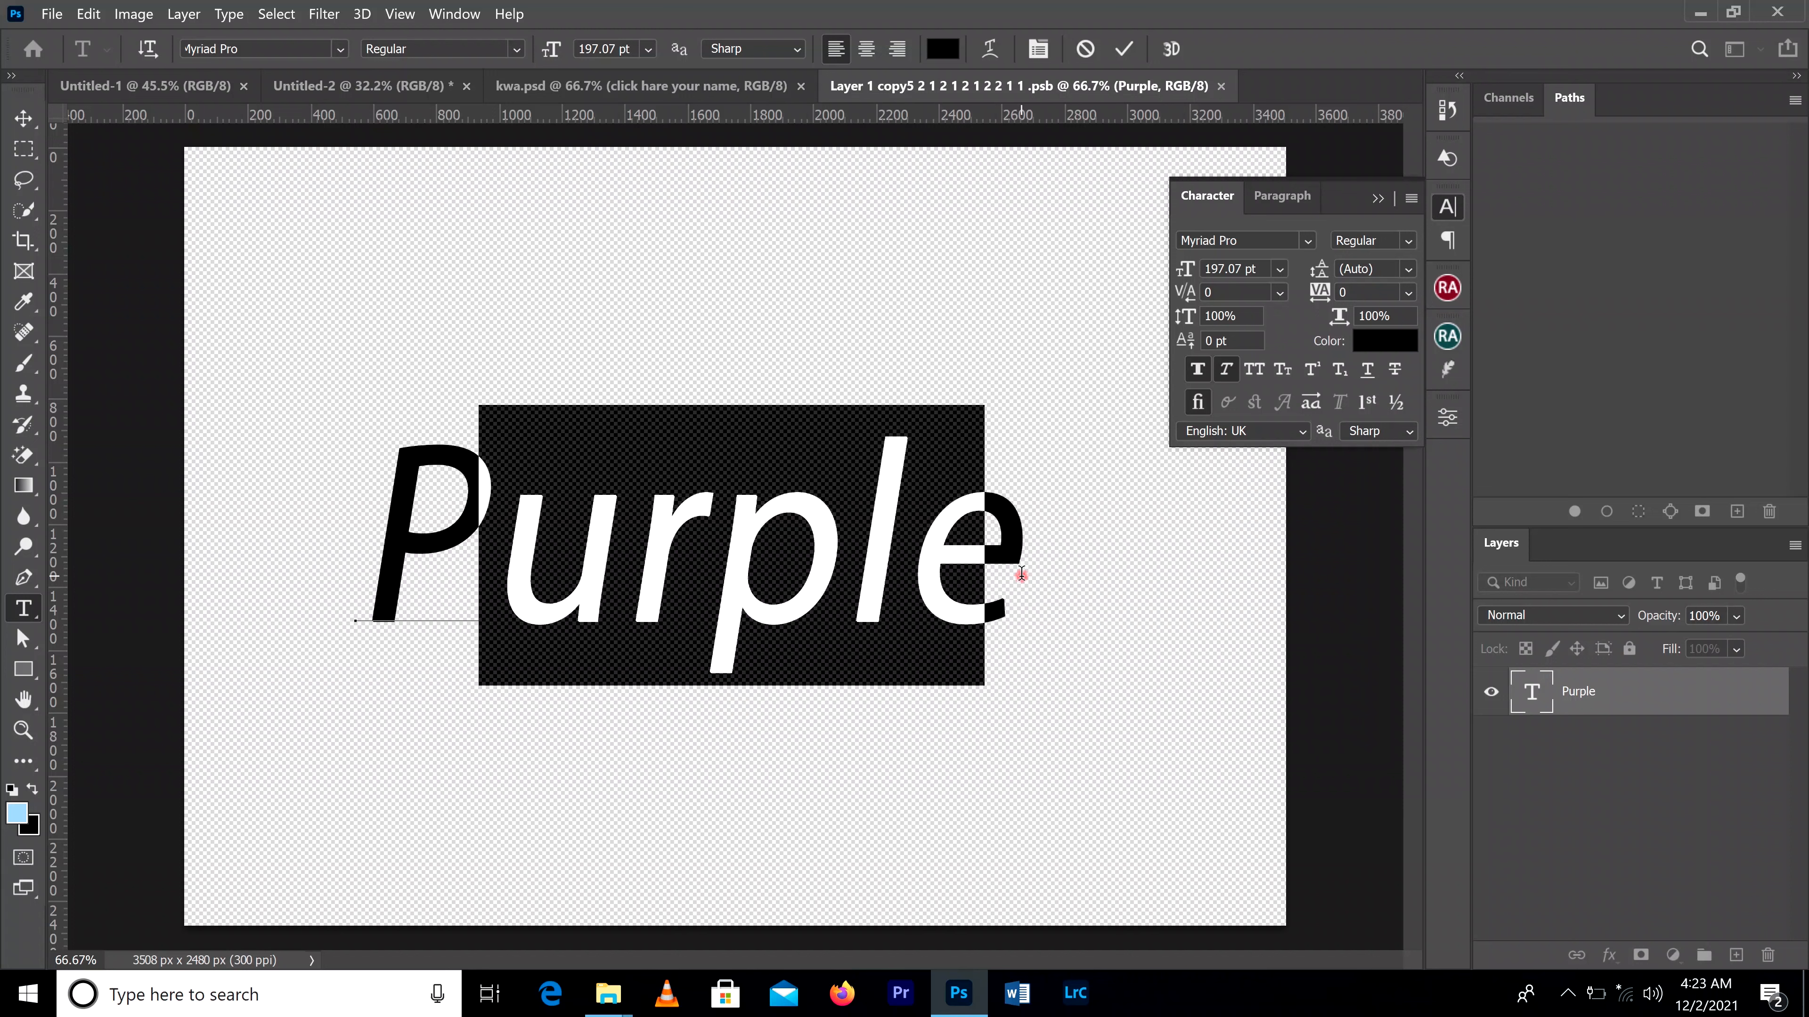
Step: Replace the whole word "Purple" with "Carols" and commit the text
type("Ca")
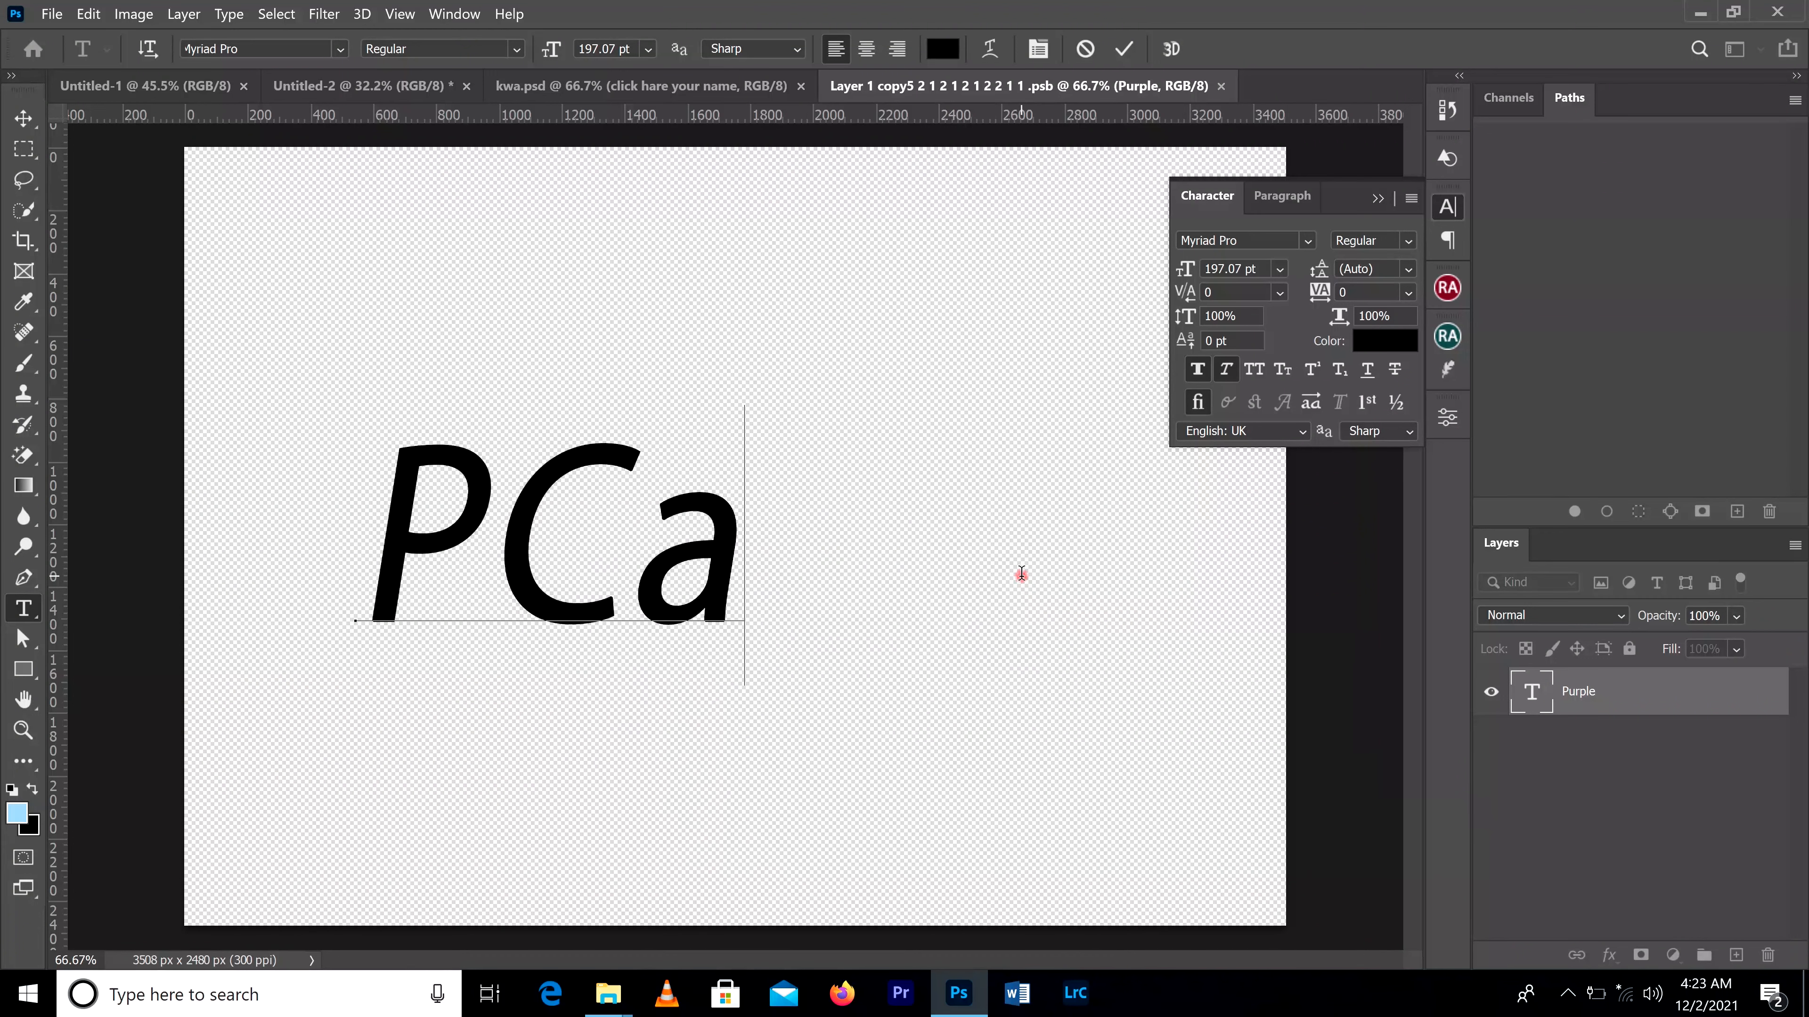
key("Left")
key("Left")
key("Left")
type("C")
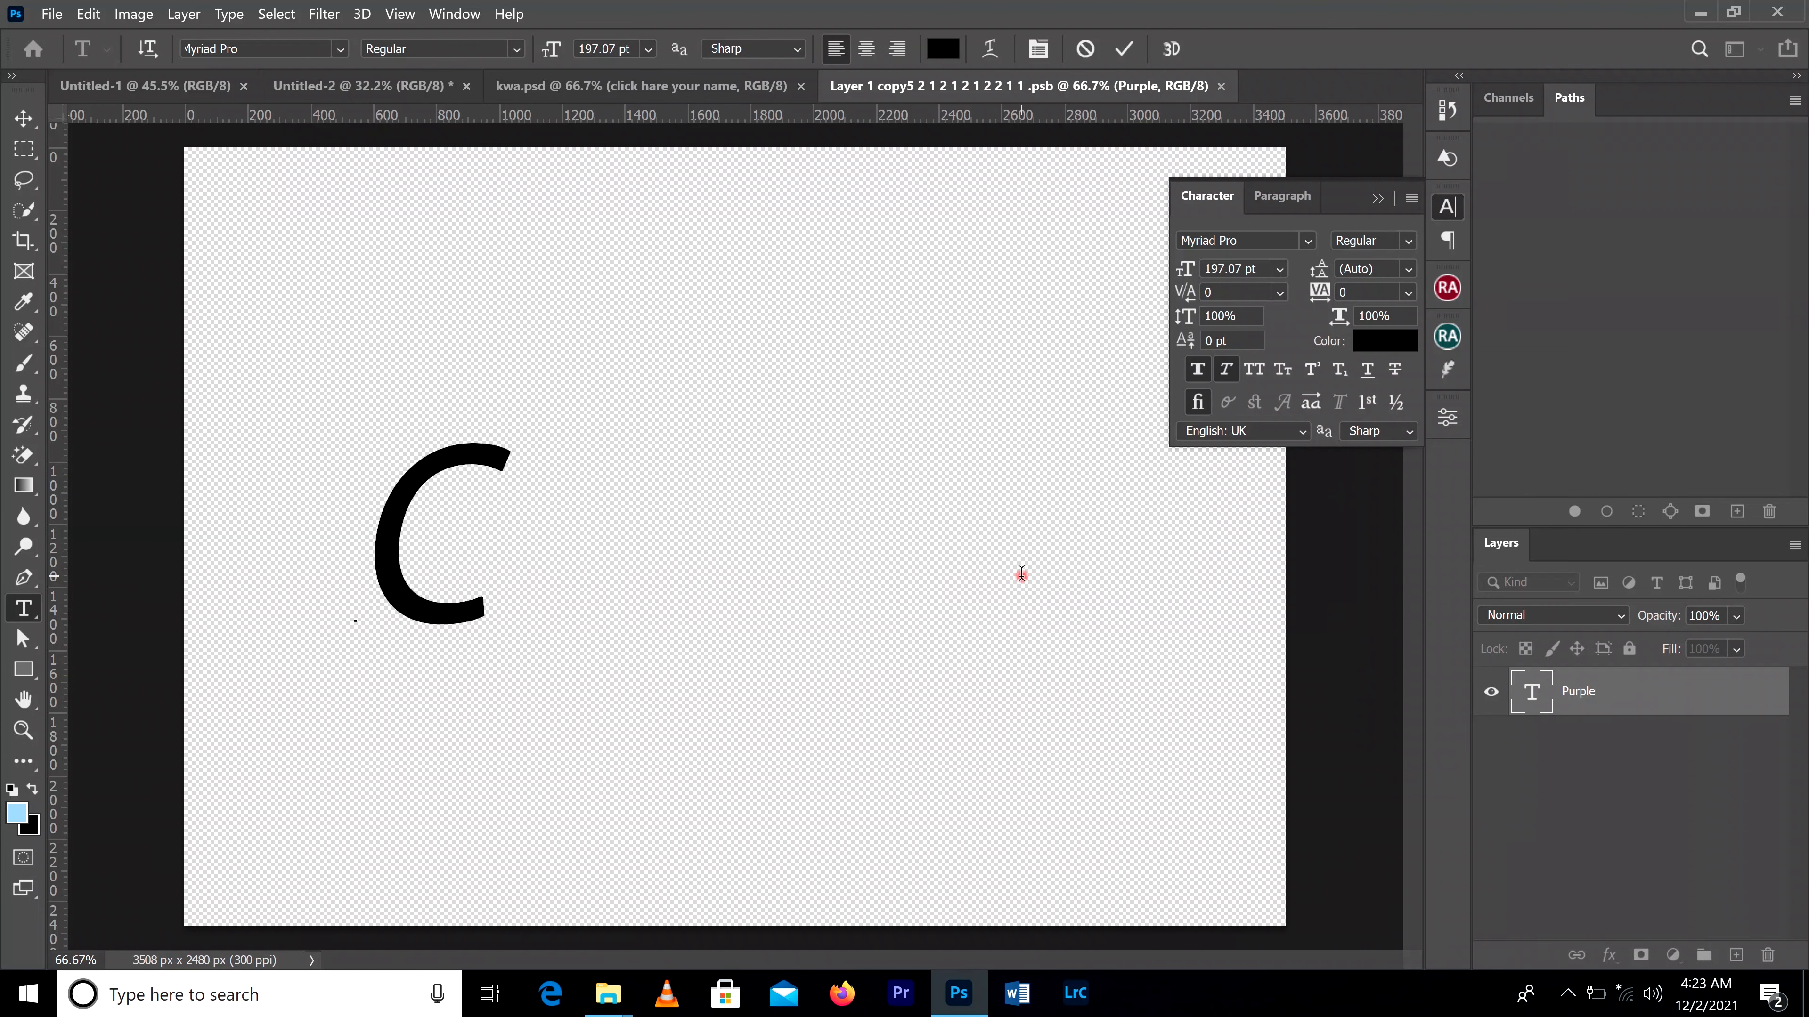
type("athls")
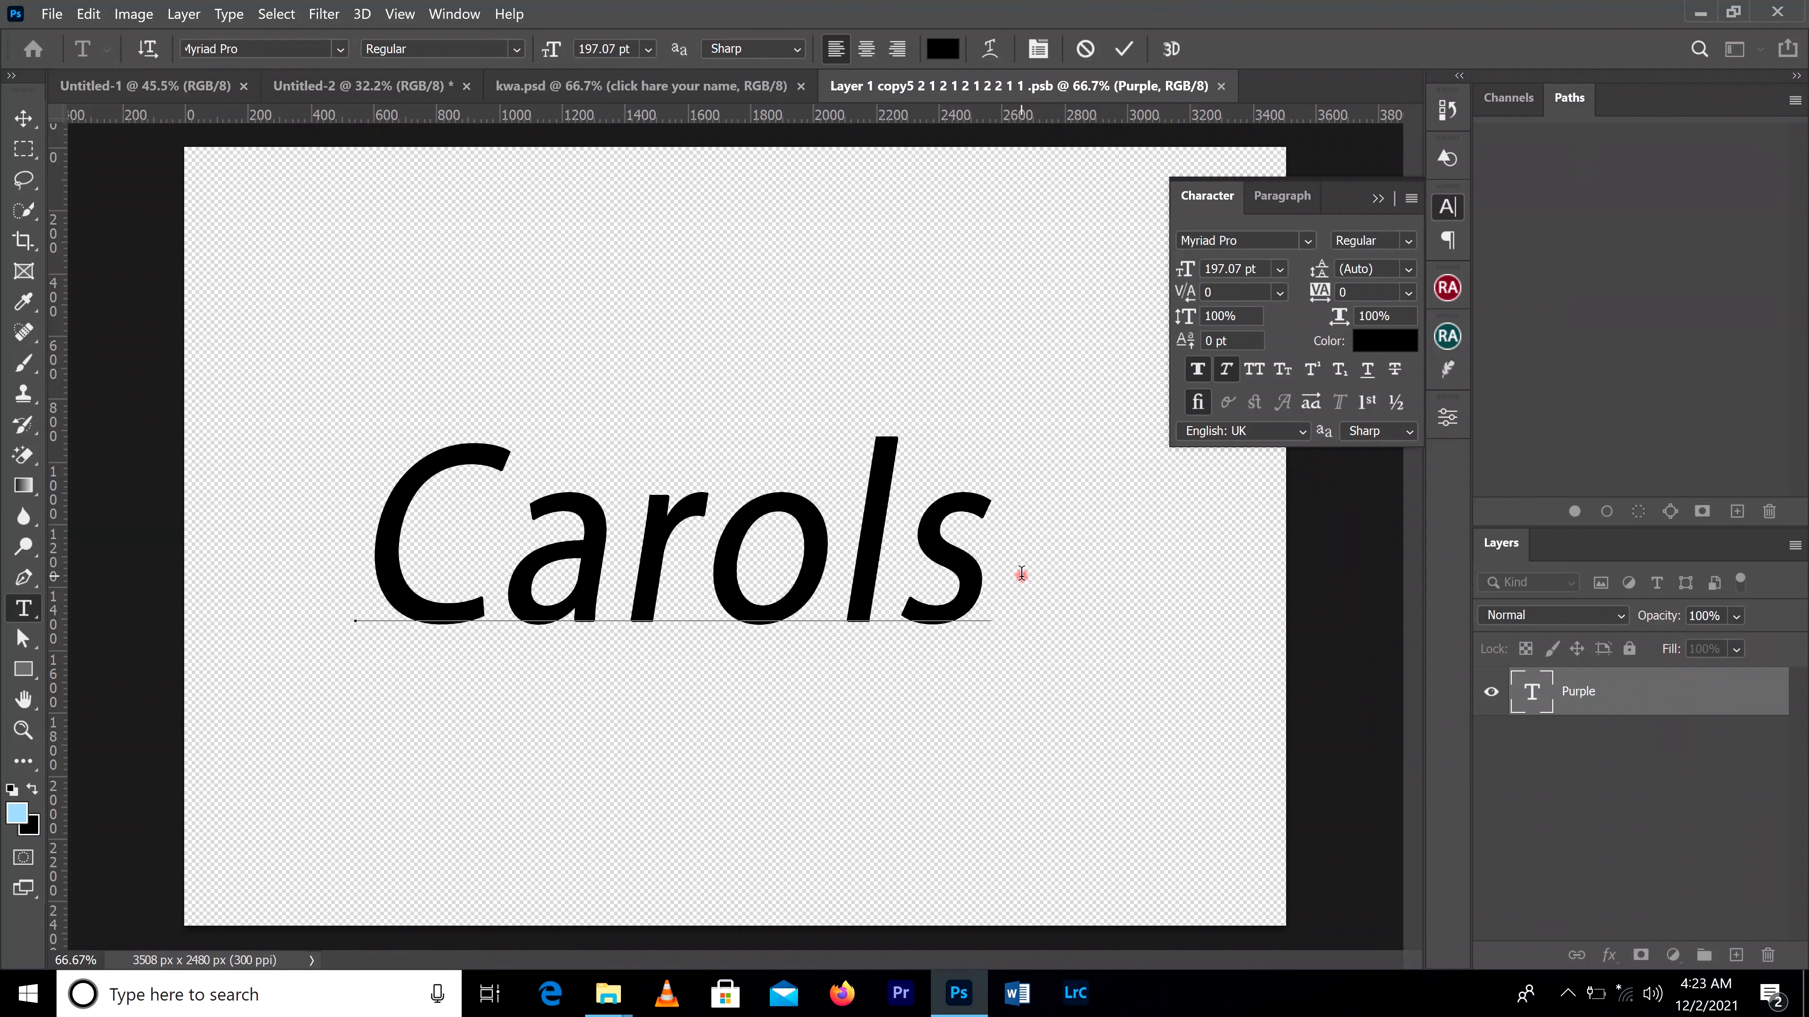
left_click(1124, 49)
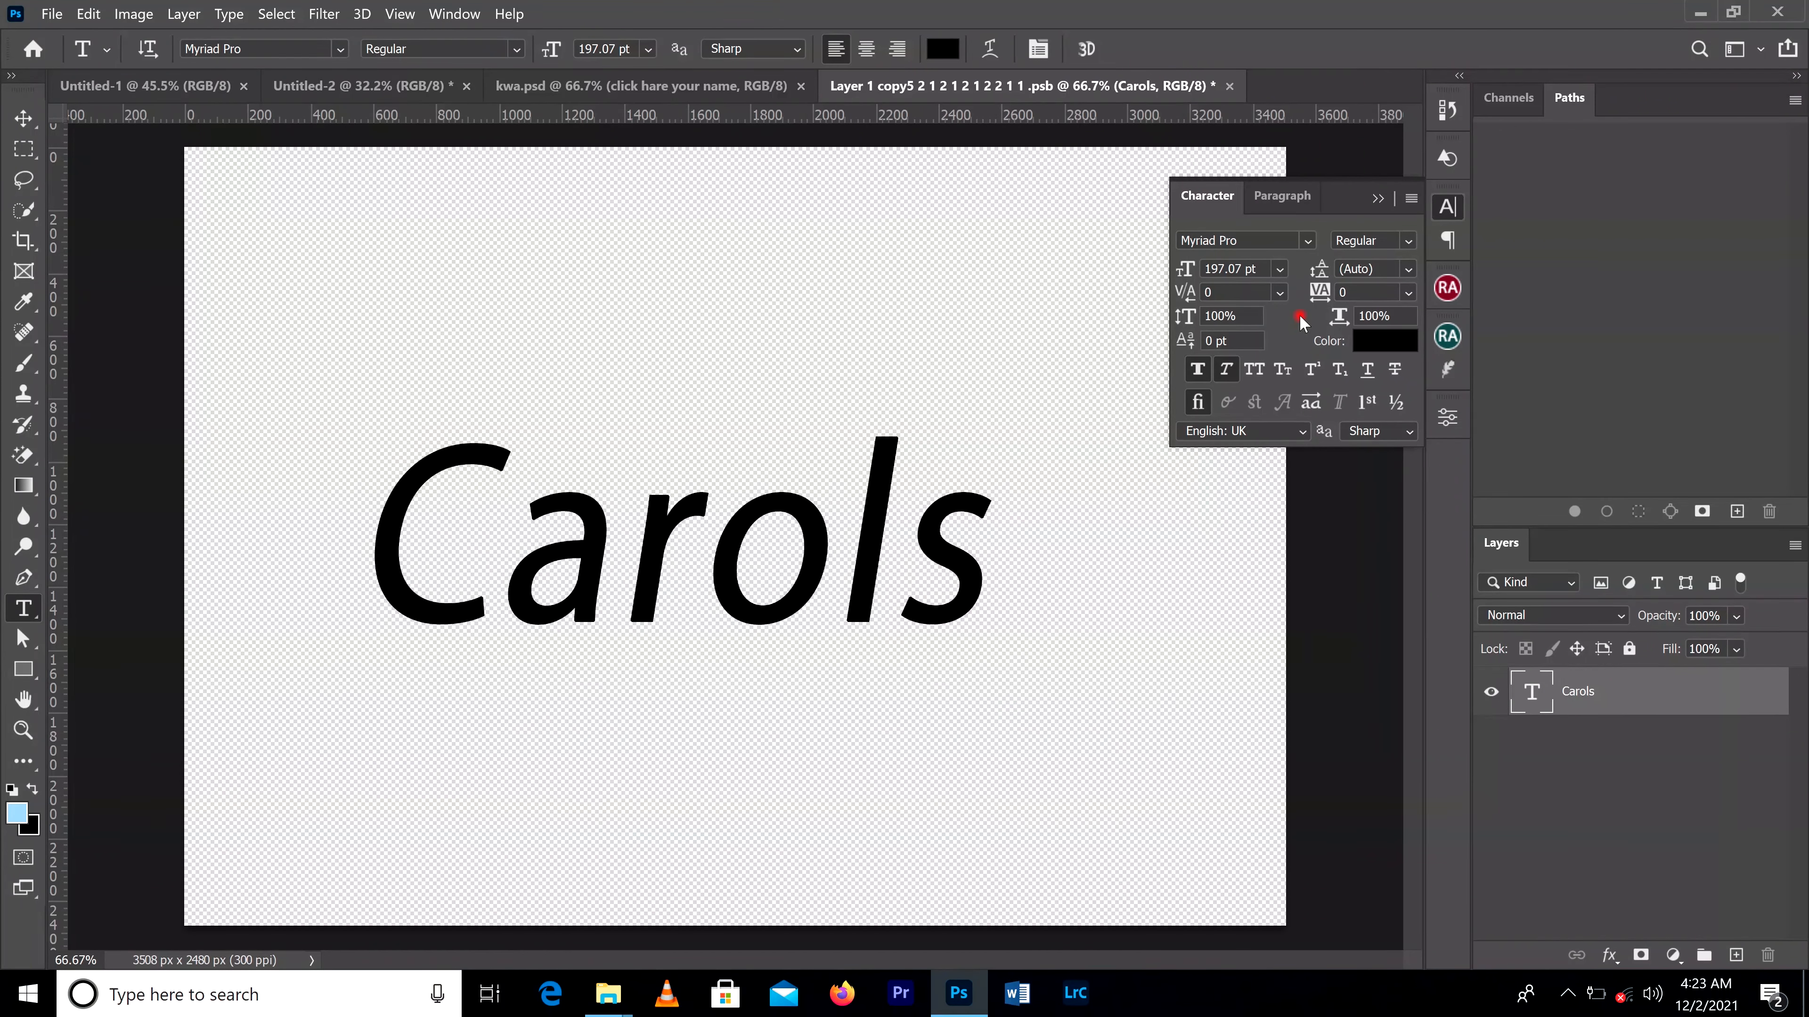
Step: Set the font of the "Carols" text to Advertising Script Bold
left_click(1309, 241)
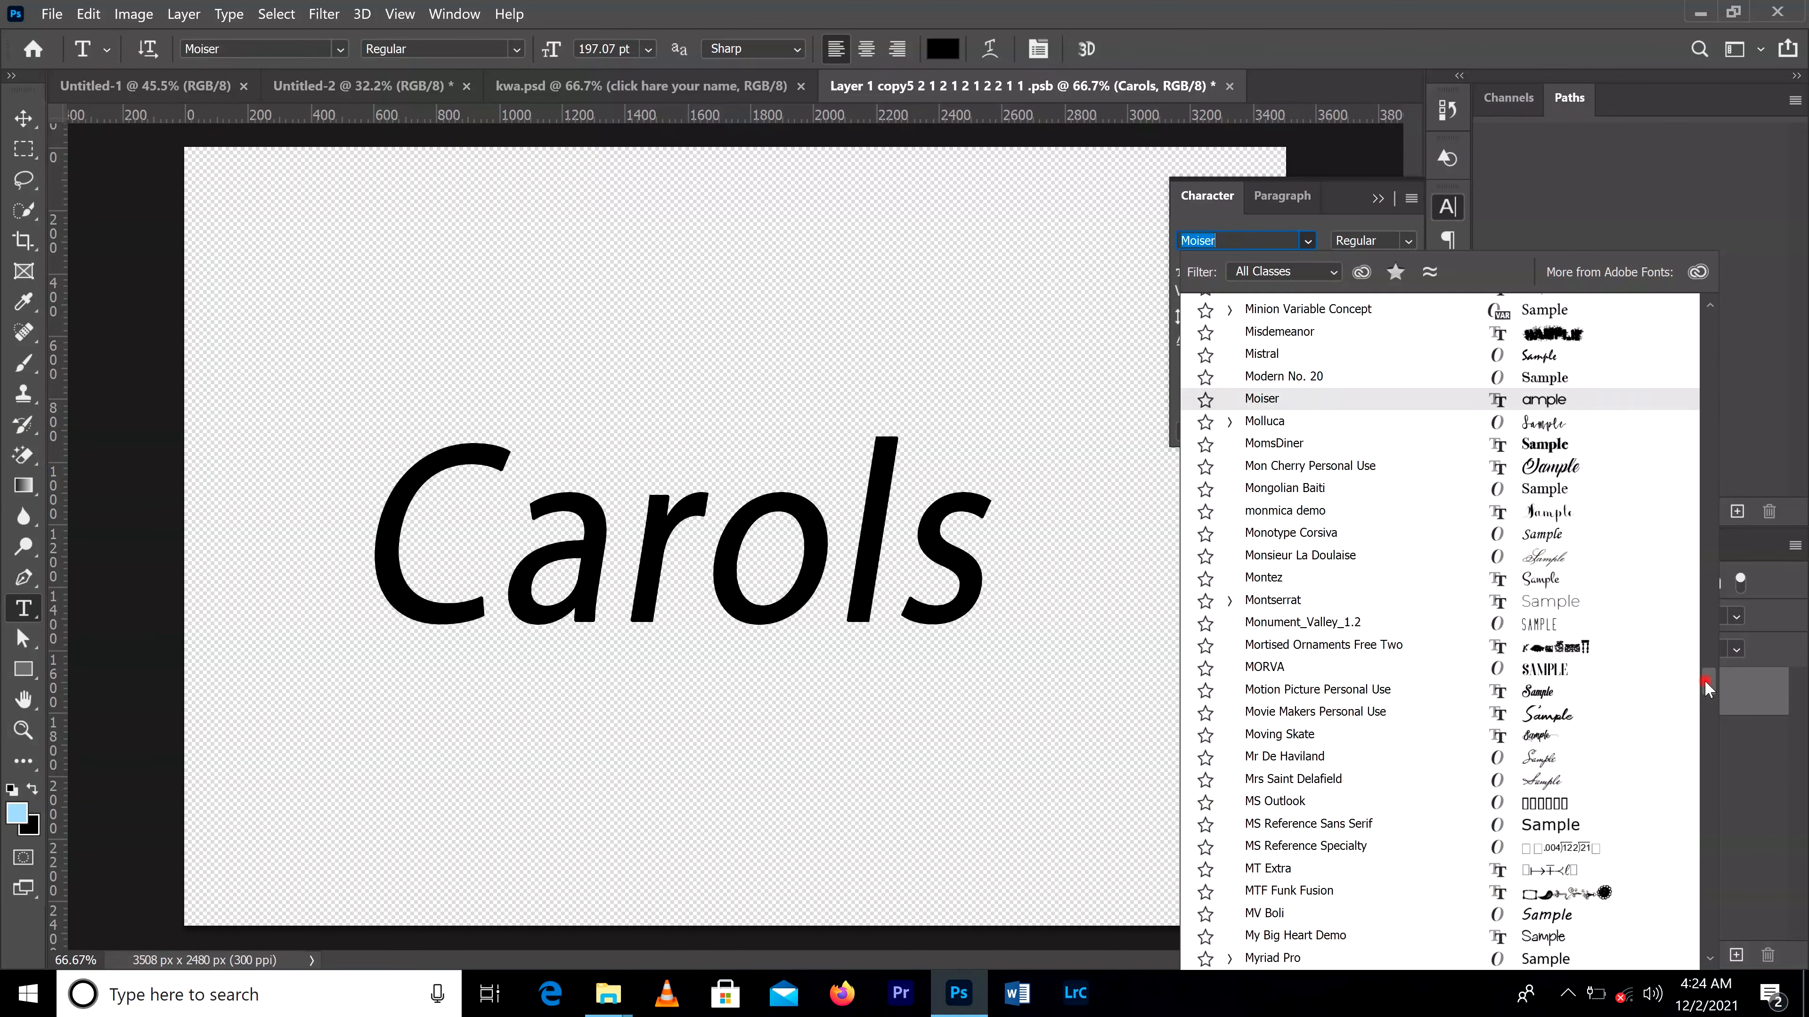
left_click_drag(1708, 684, 1702, 319)
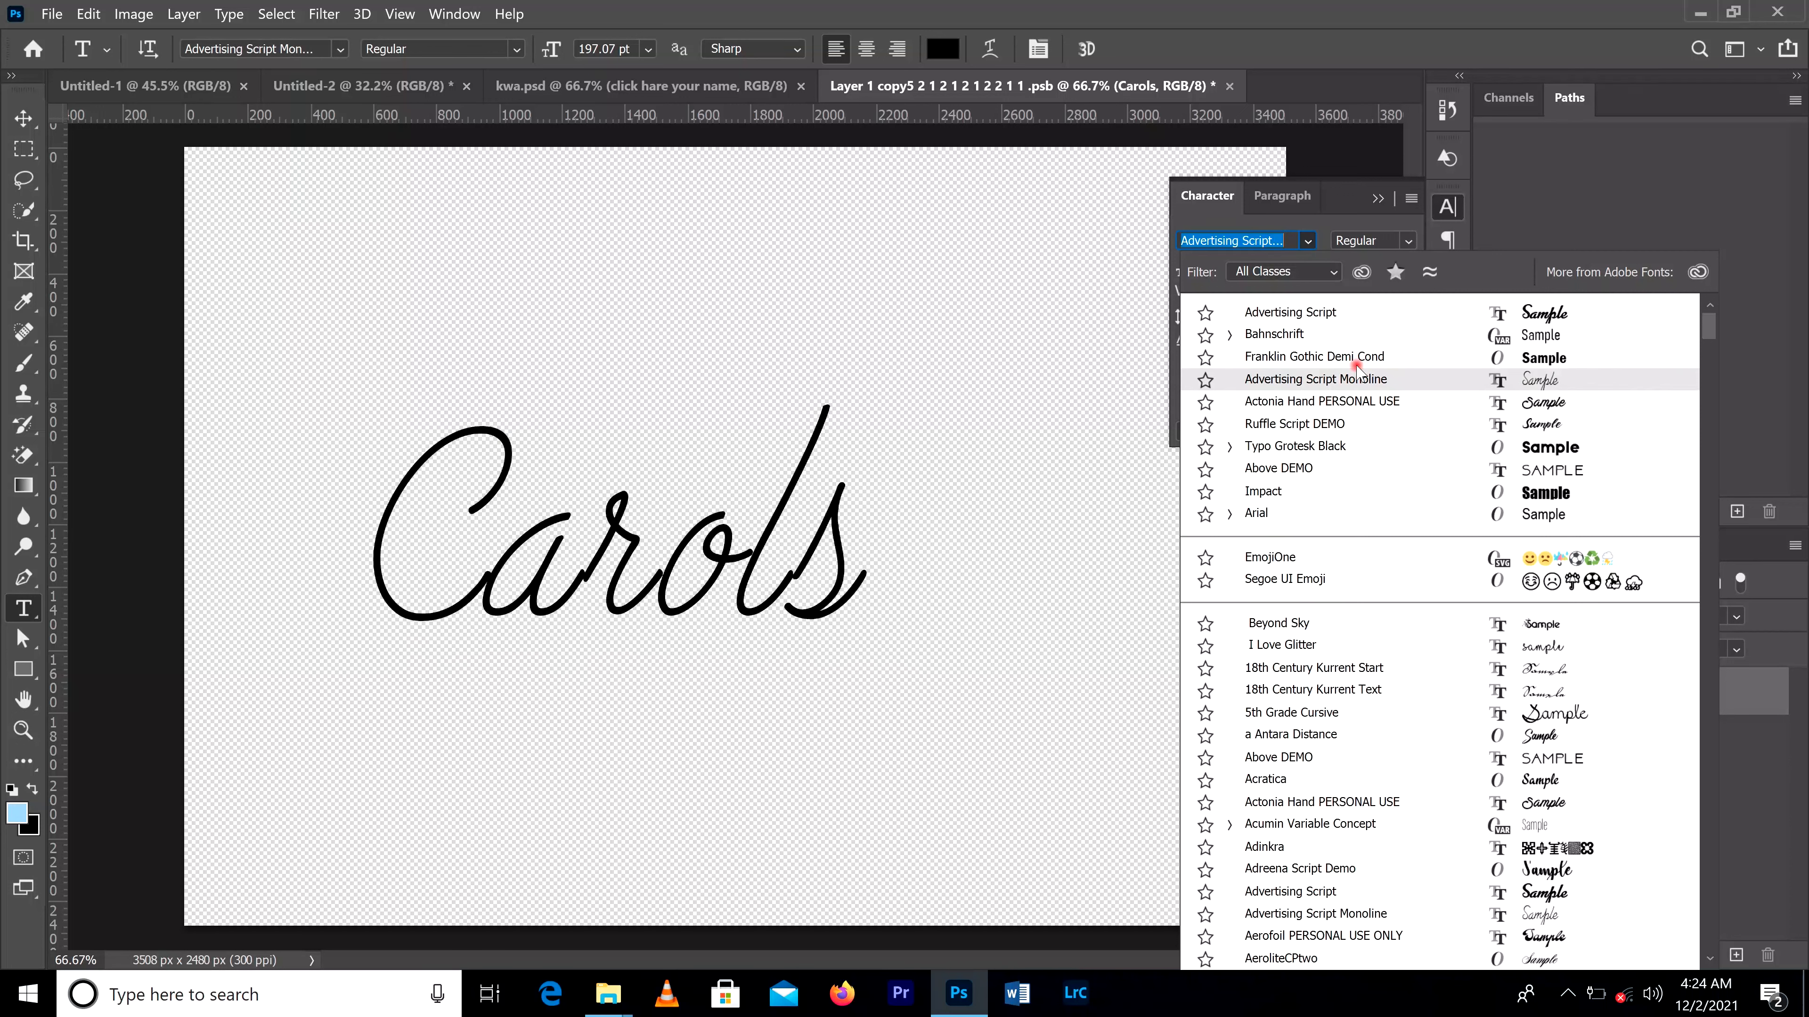
left_click(1369, 314)
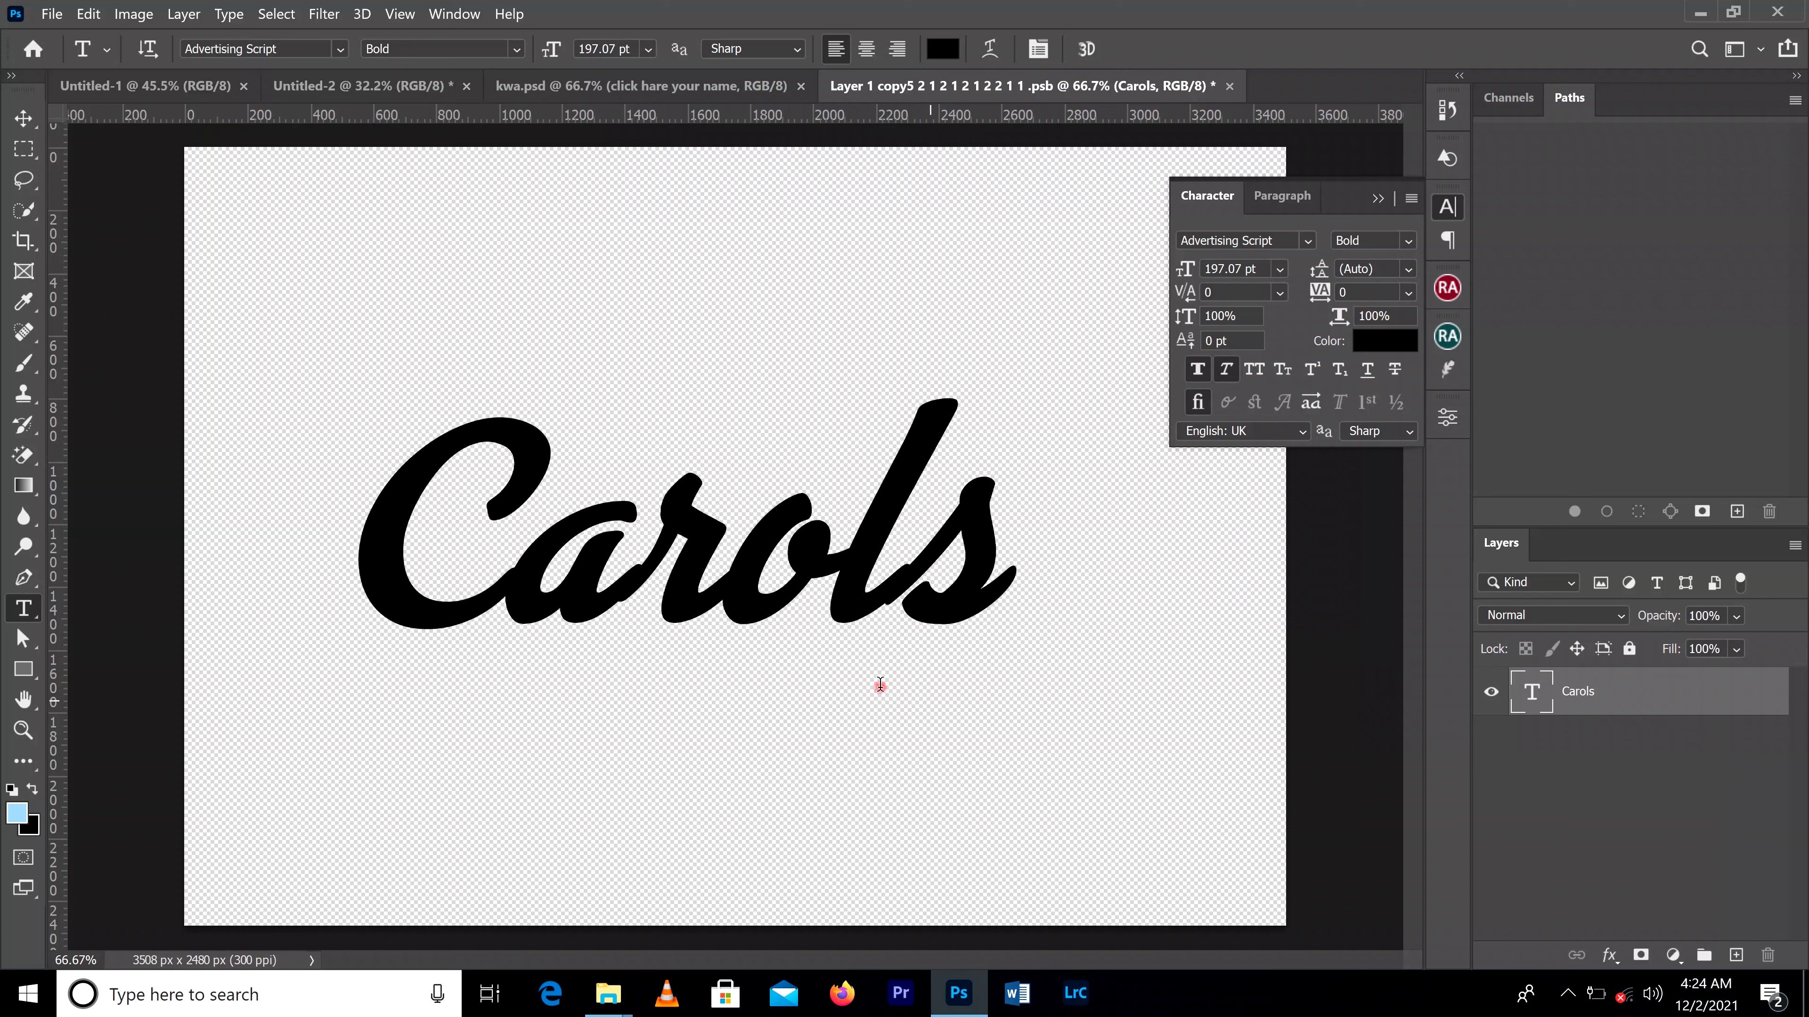
Step: Save the edited smart object contents and return to the kwa.psd document, collapsing the character settings
left_click(23, 118)
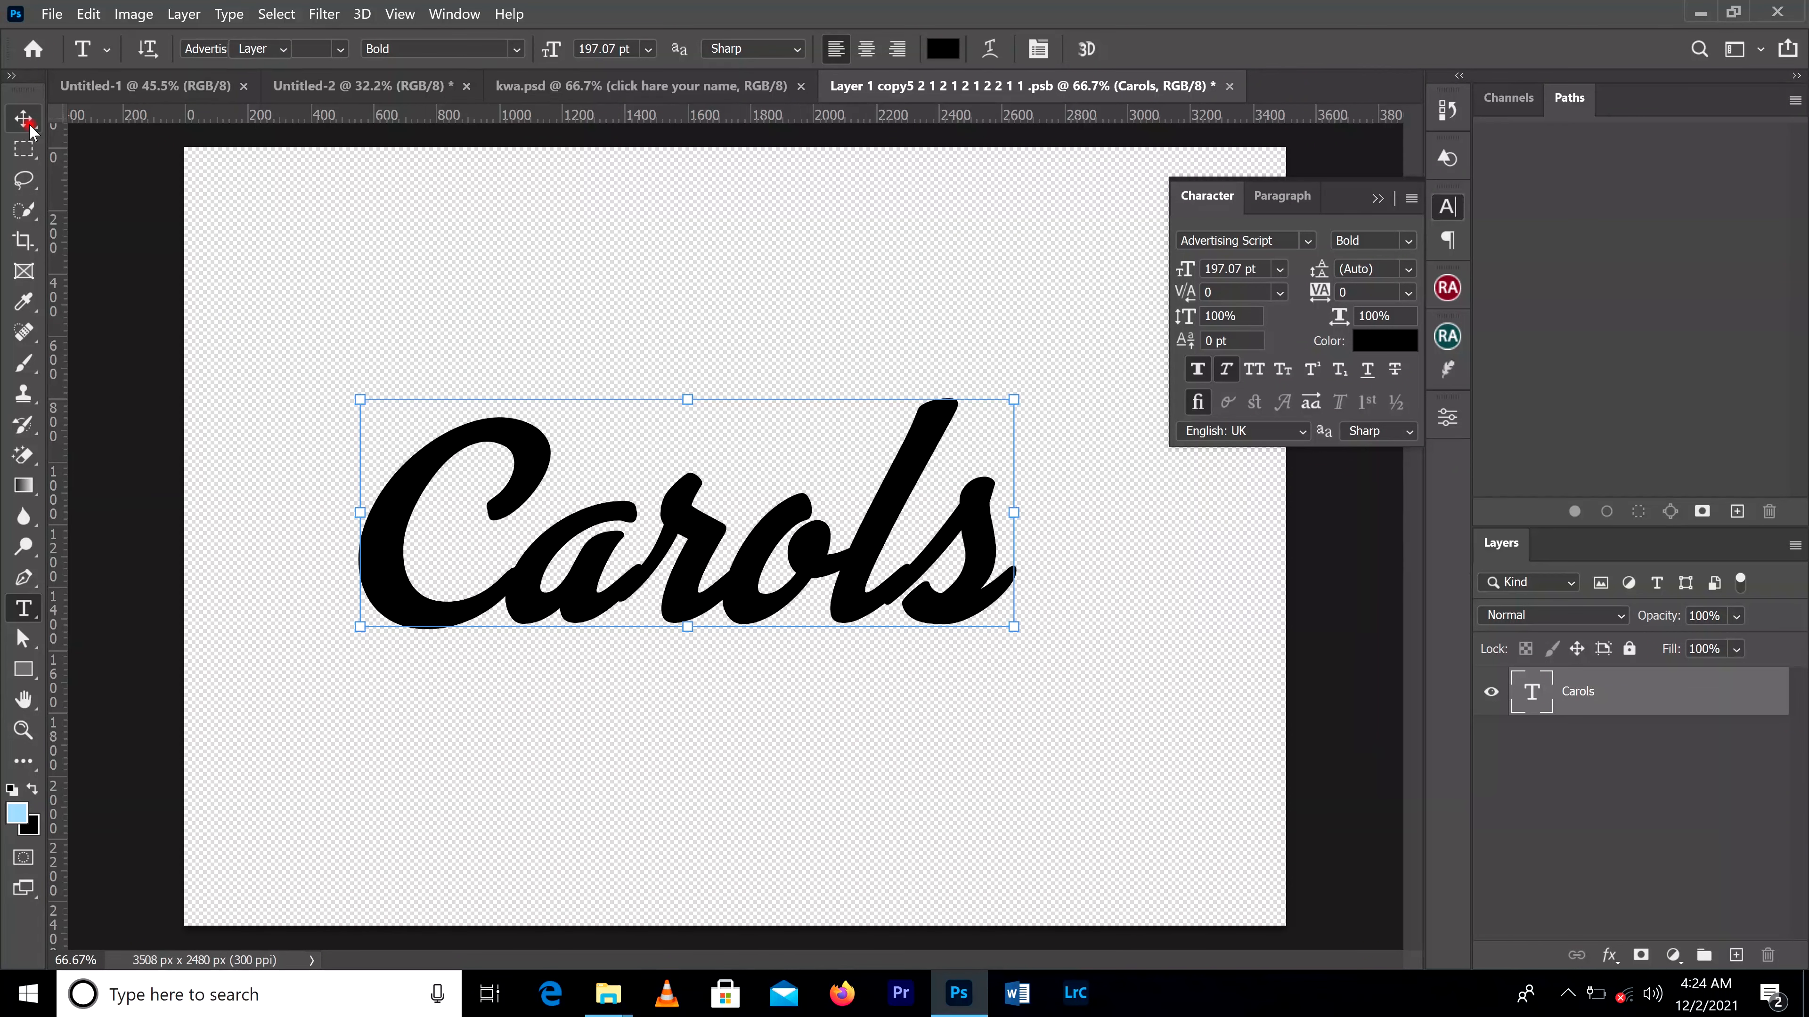
left_click(47, 14)
left_click(127, 273)
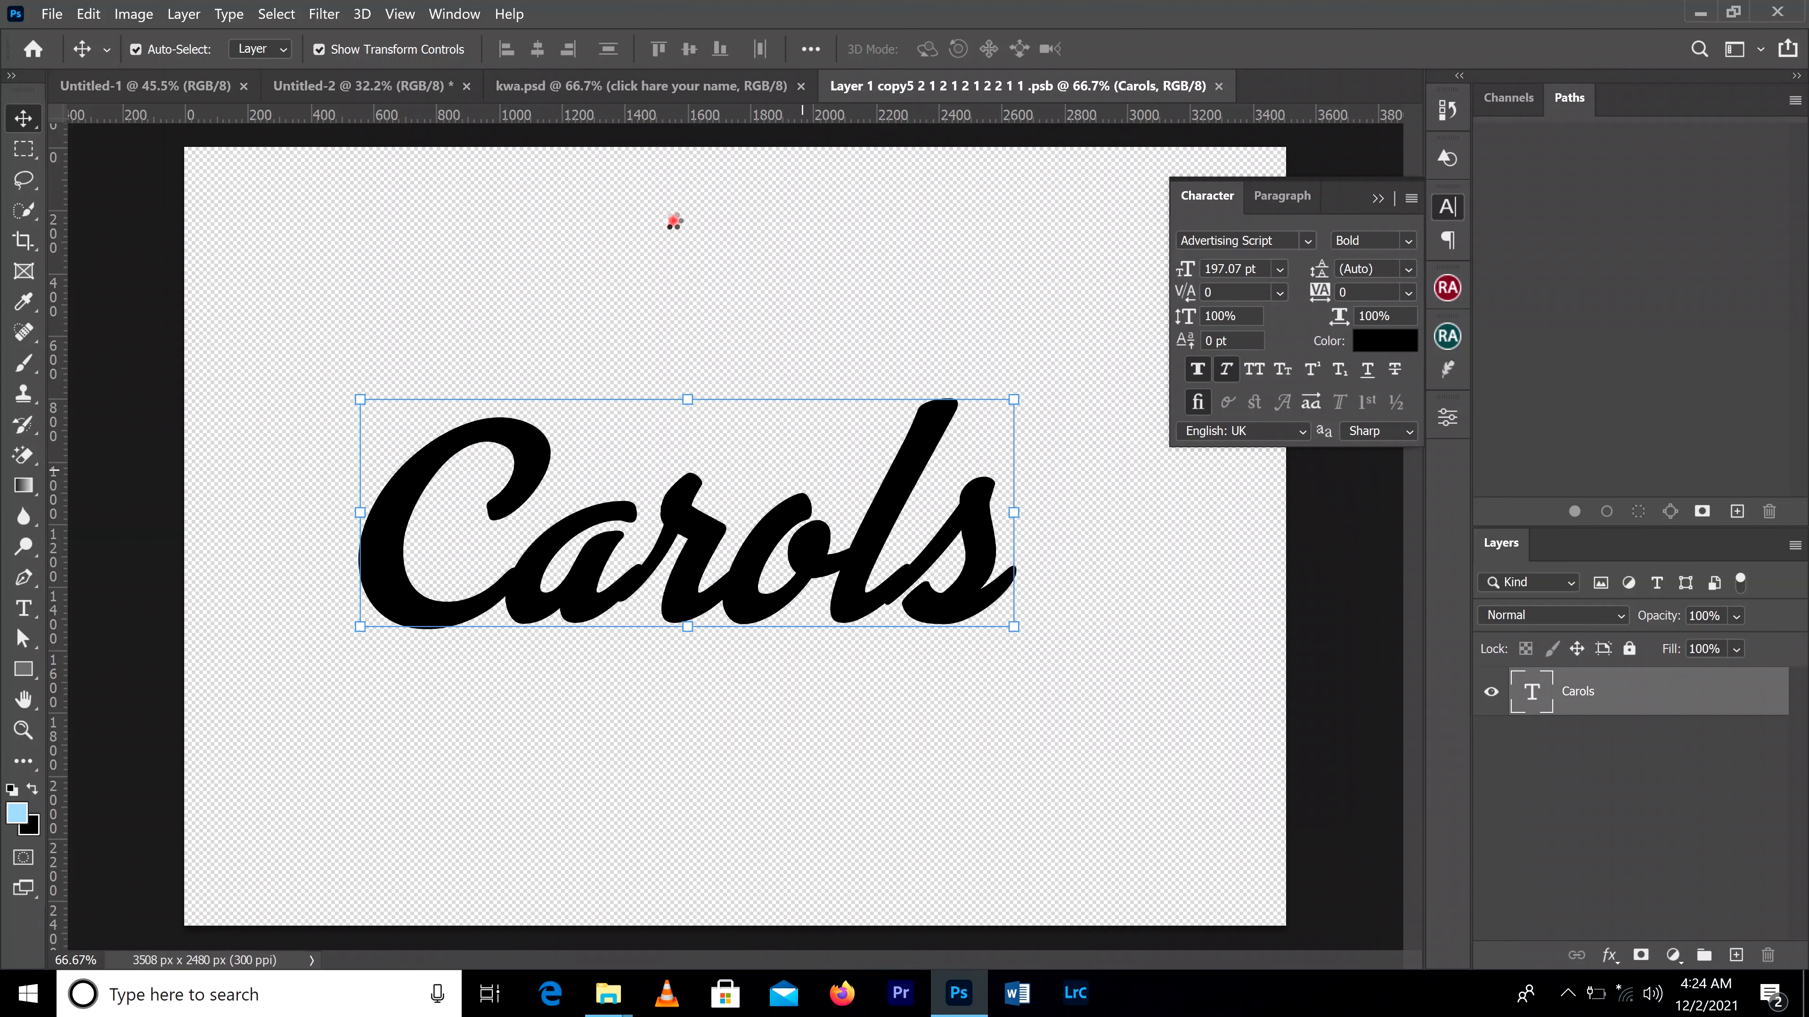
left_click(659, 88)
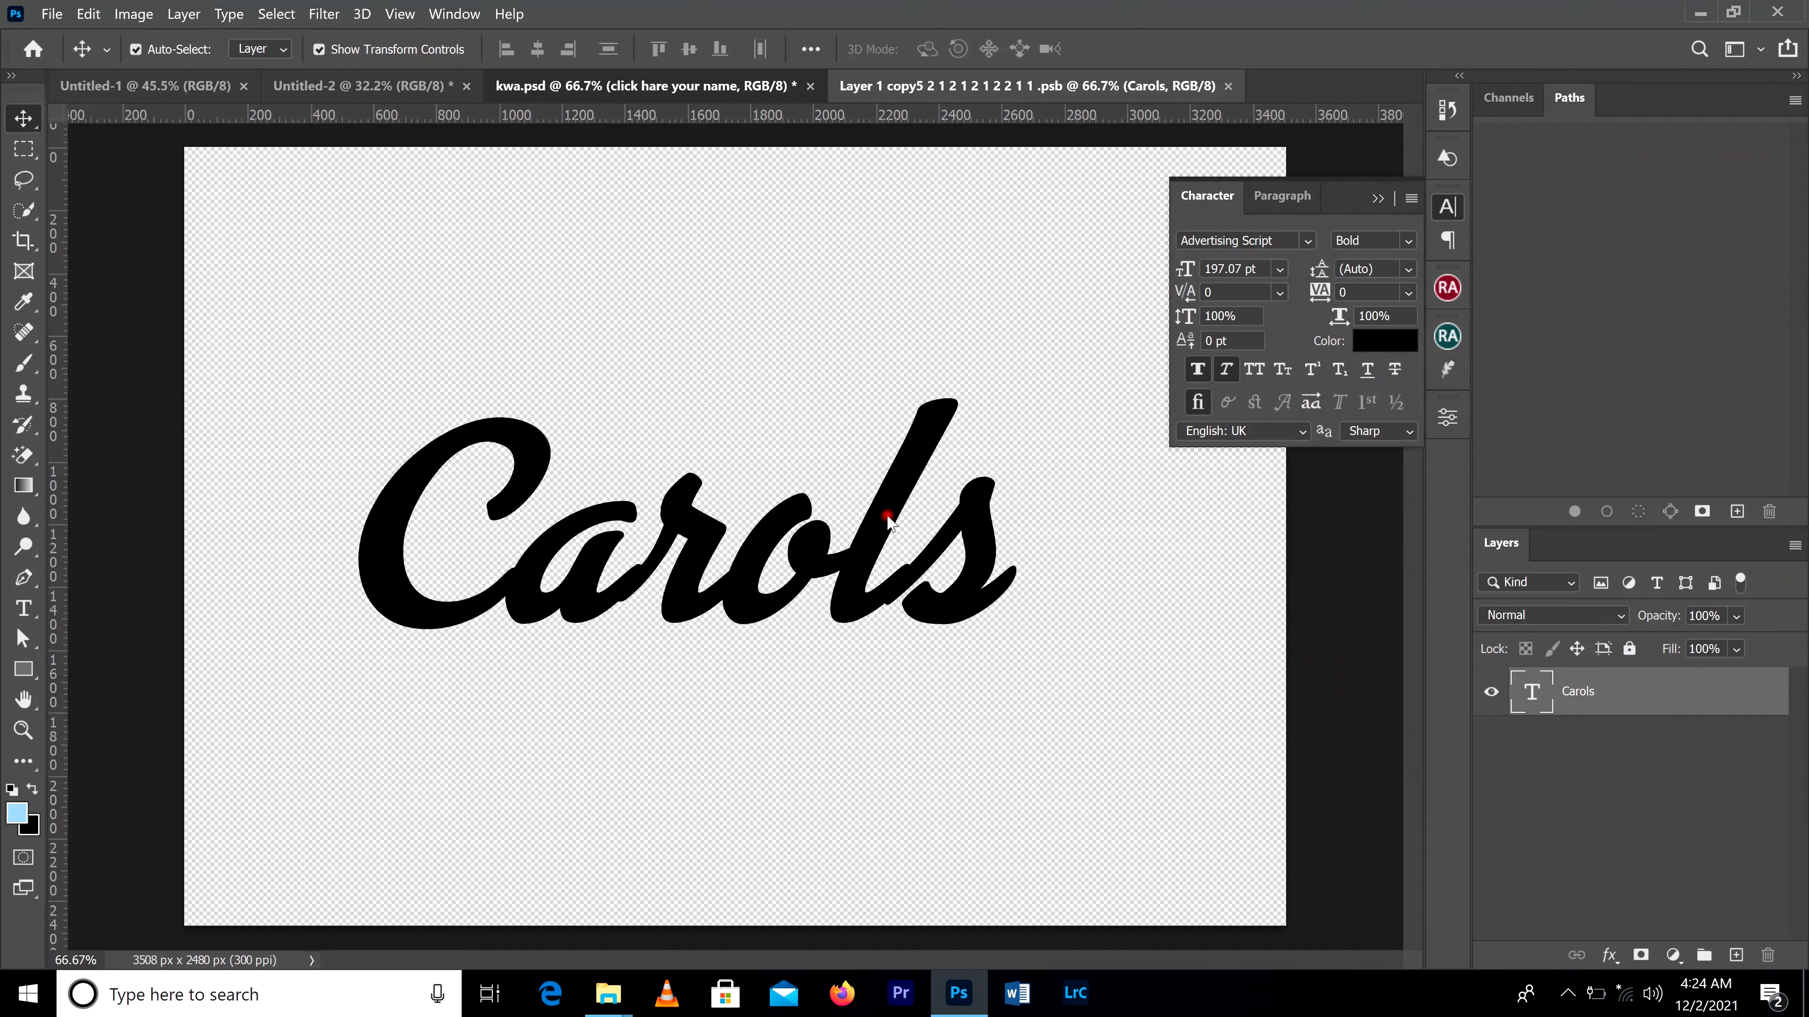
left_click(726, 87)
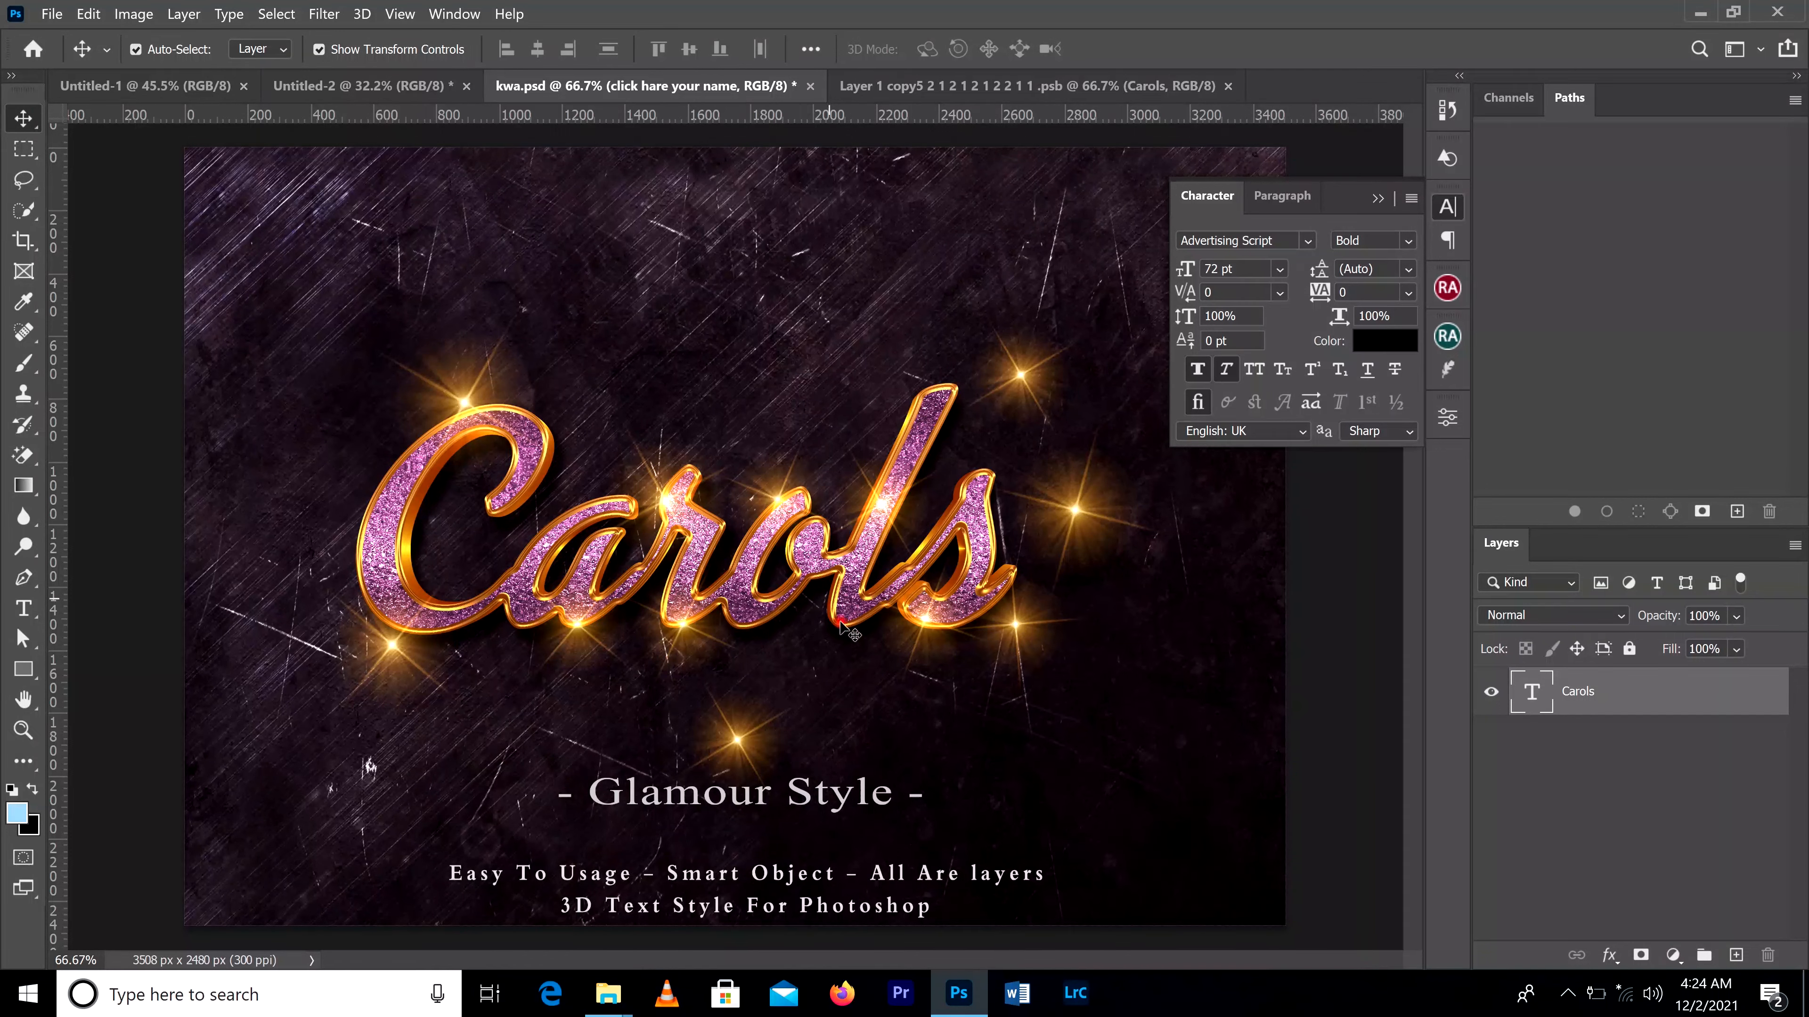
left_click(1378, 200)
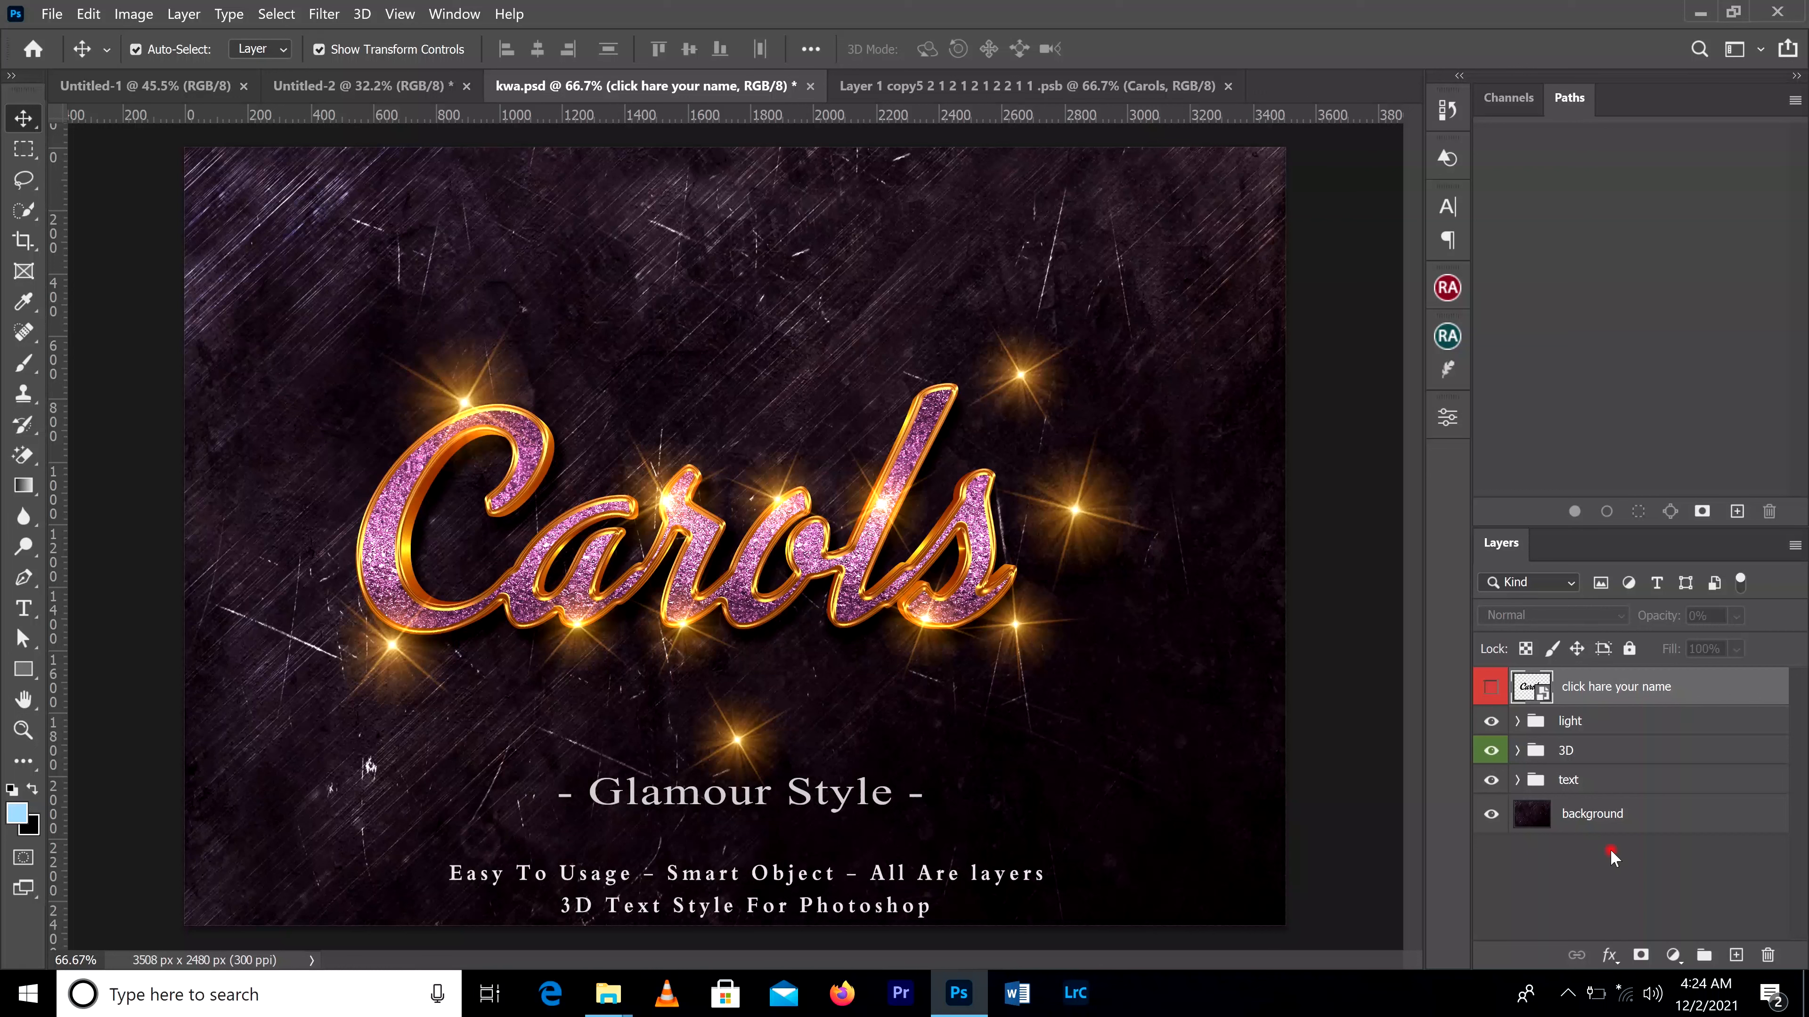
Step: Hide the background layer, the text group and the light group in kwa.psd
left_click(1490, 812)
left_click(1491, 813)
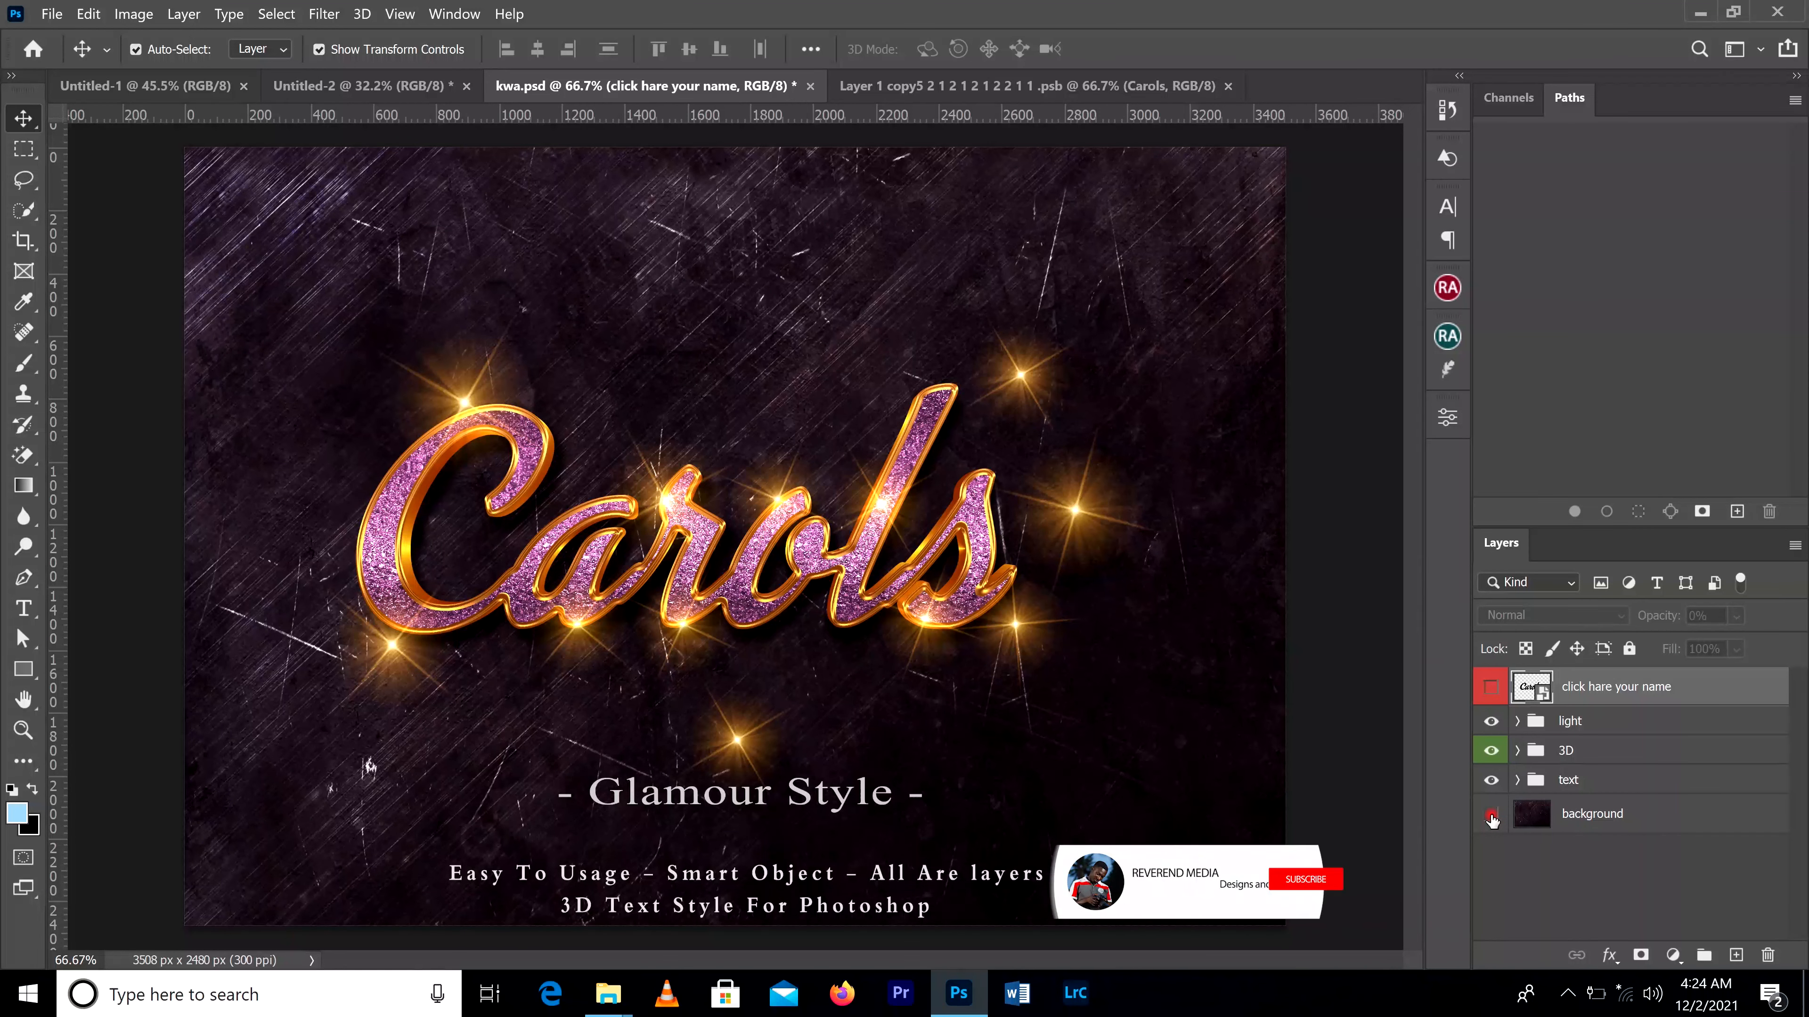
left_click(1491, 780)
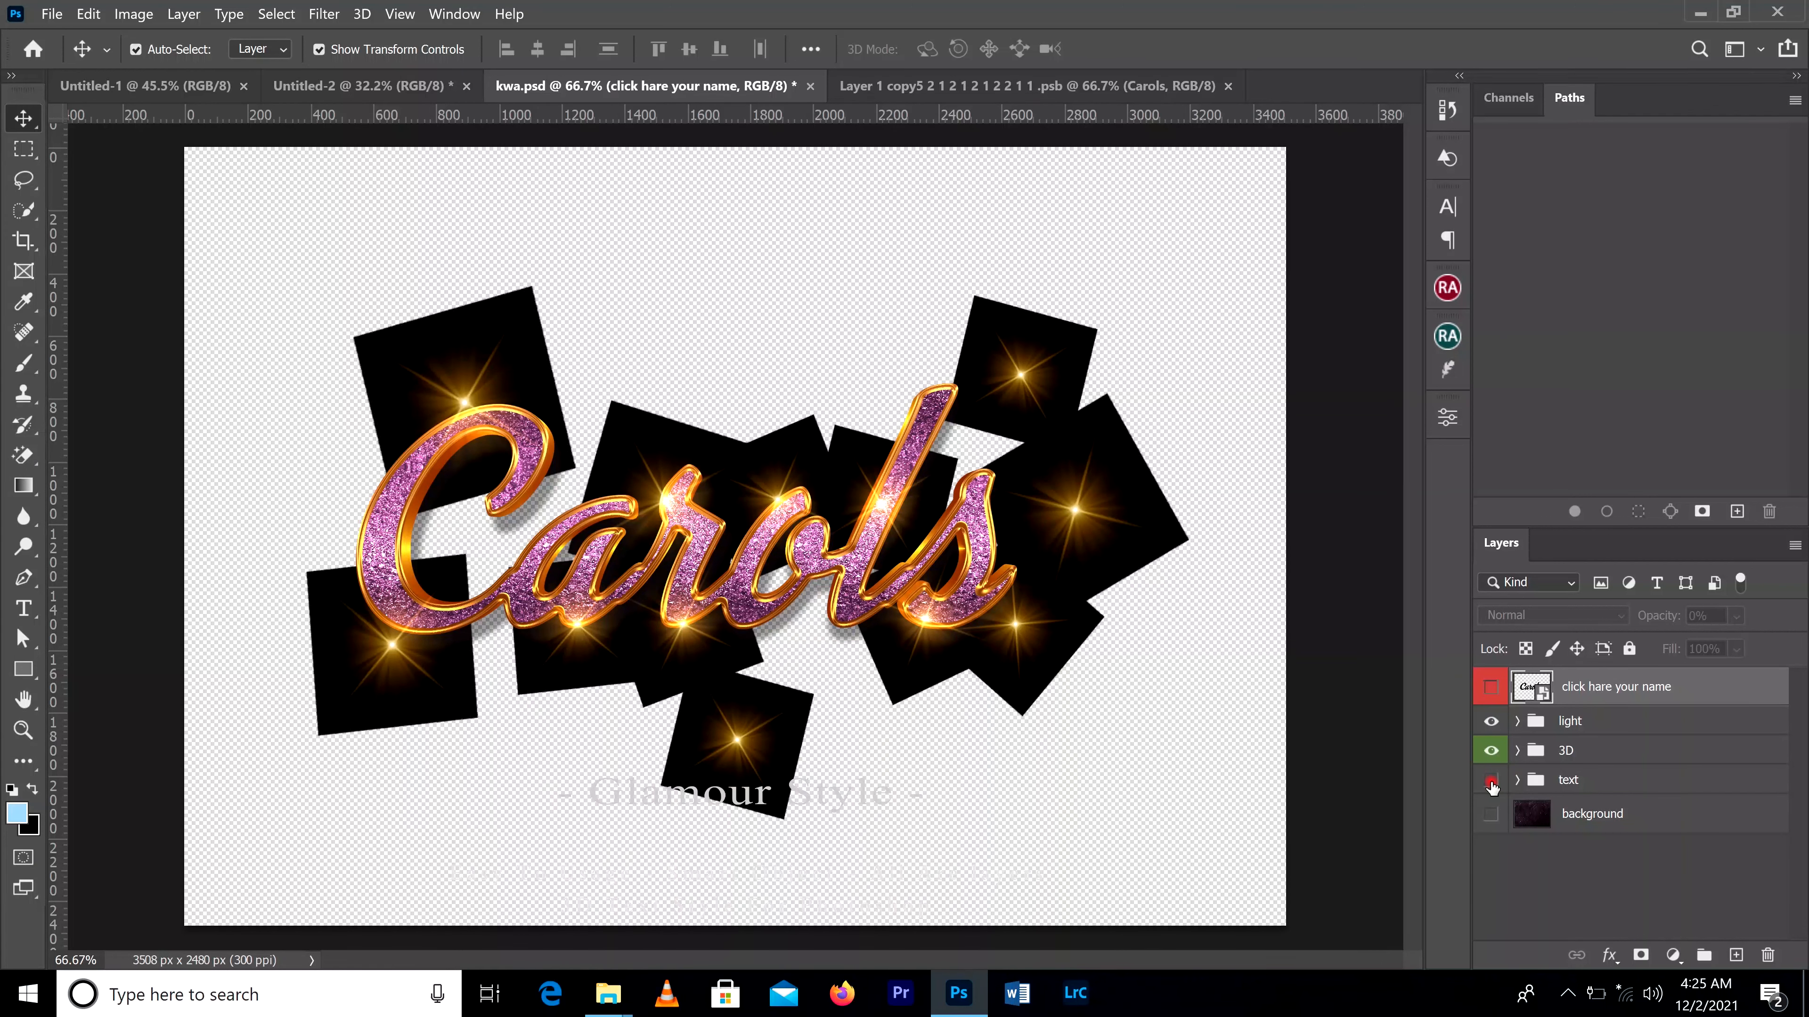
left_click(1490, 722)
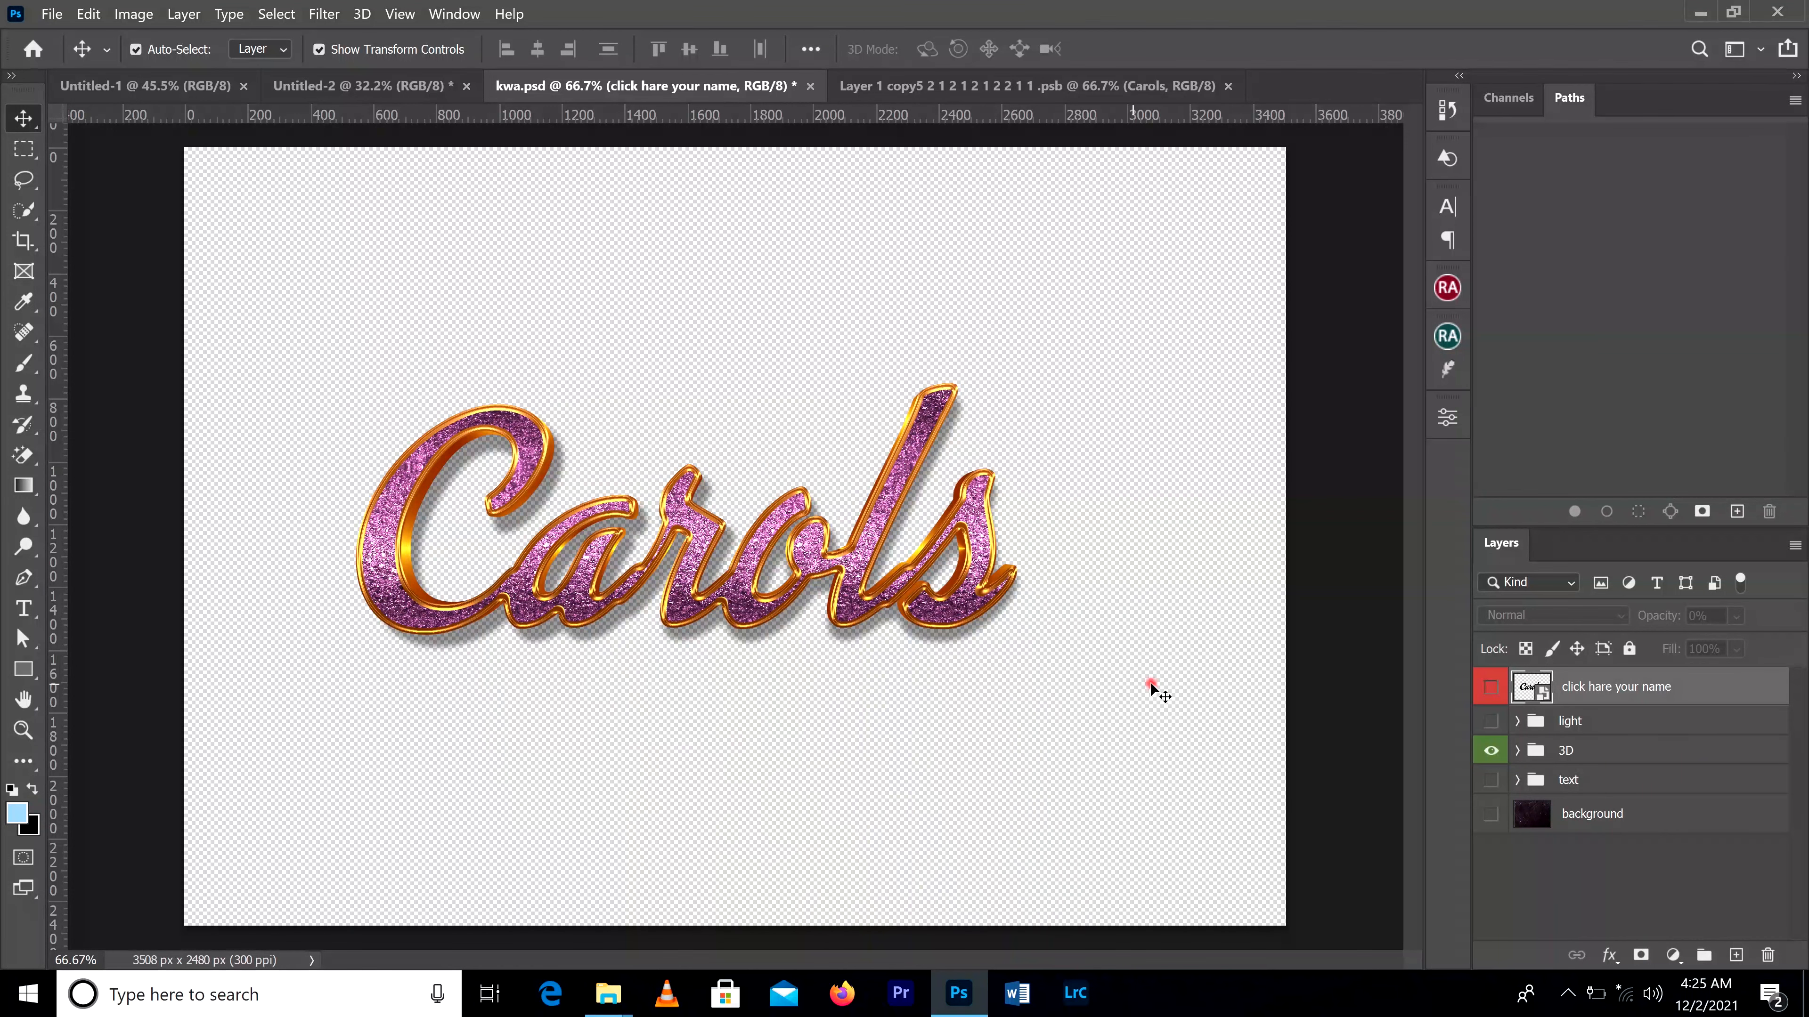
Step: Expand the 3D group and hide its SHADOW layer
left_click(1517, 751)
scroll(1578, 813, "down", 5)
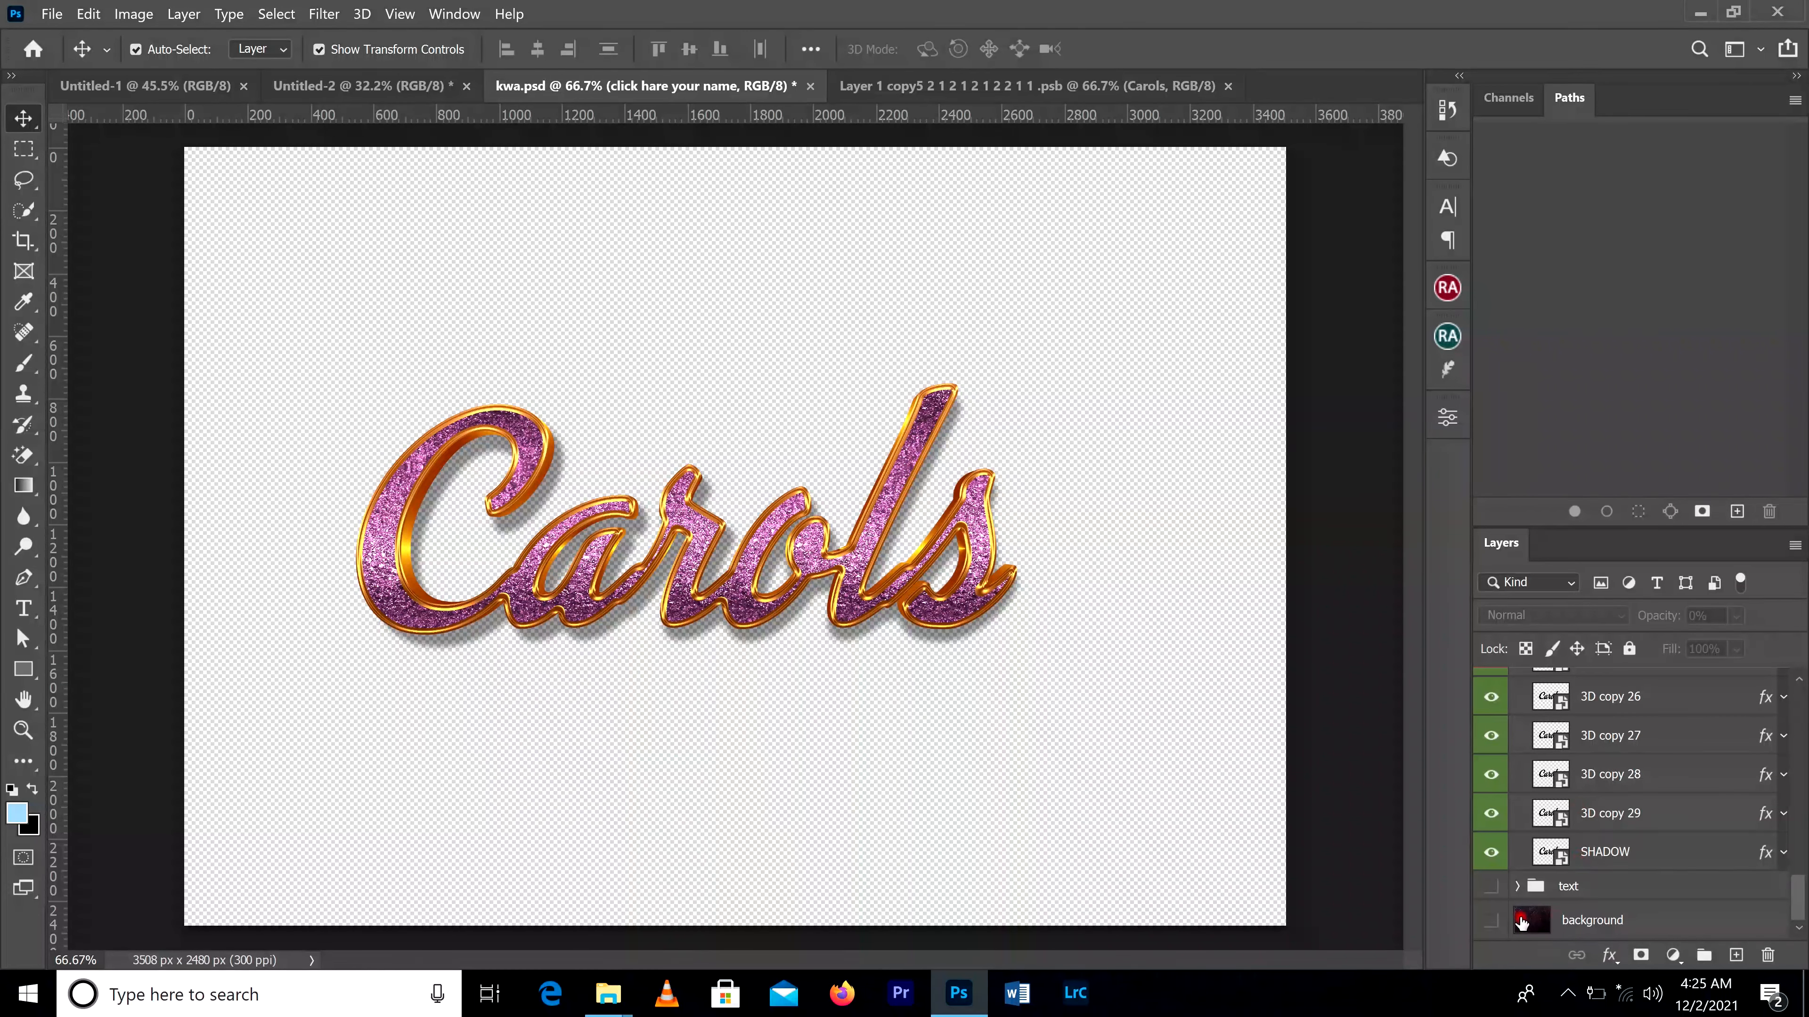
left_click(1490, 854)
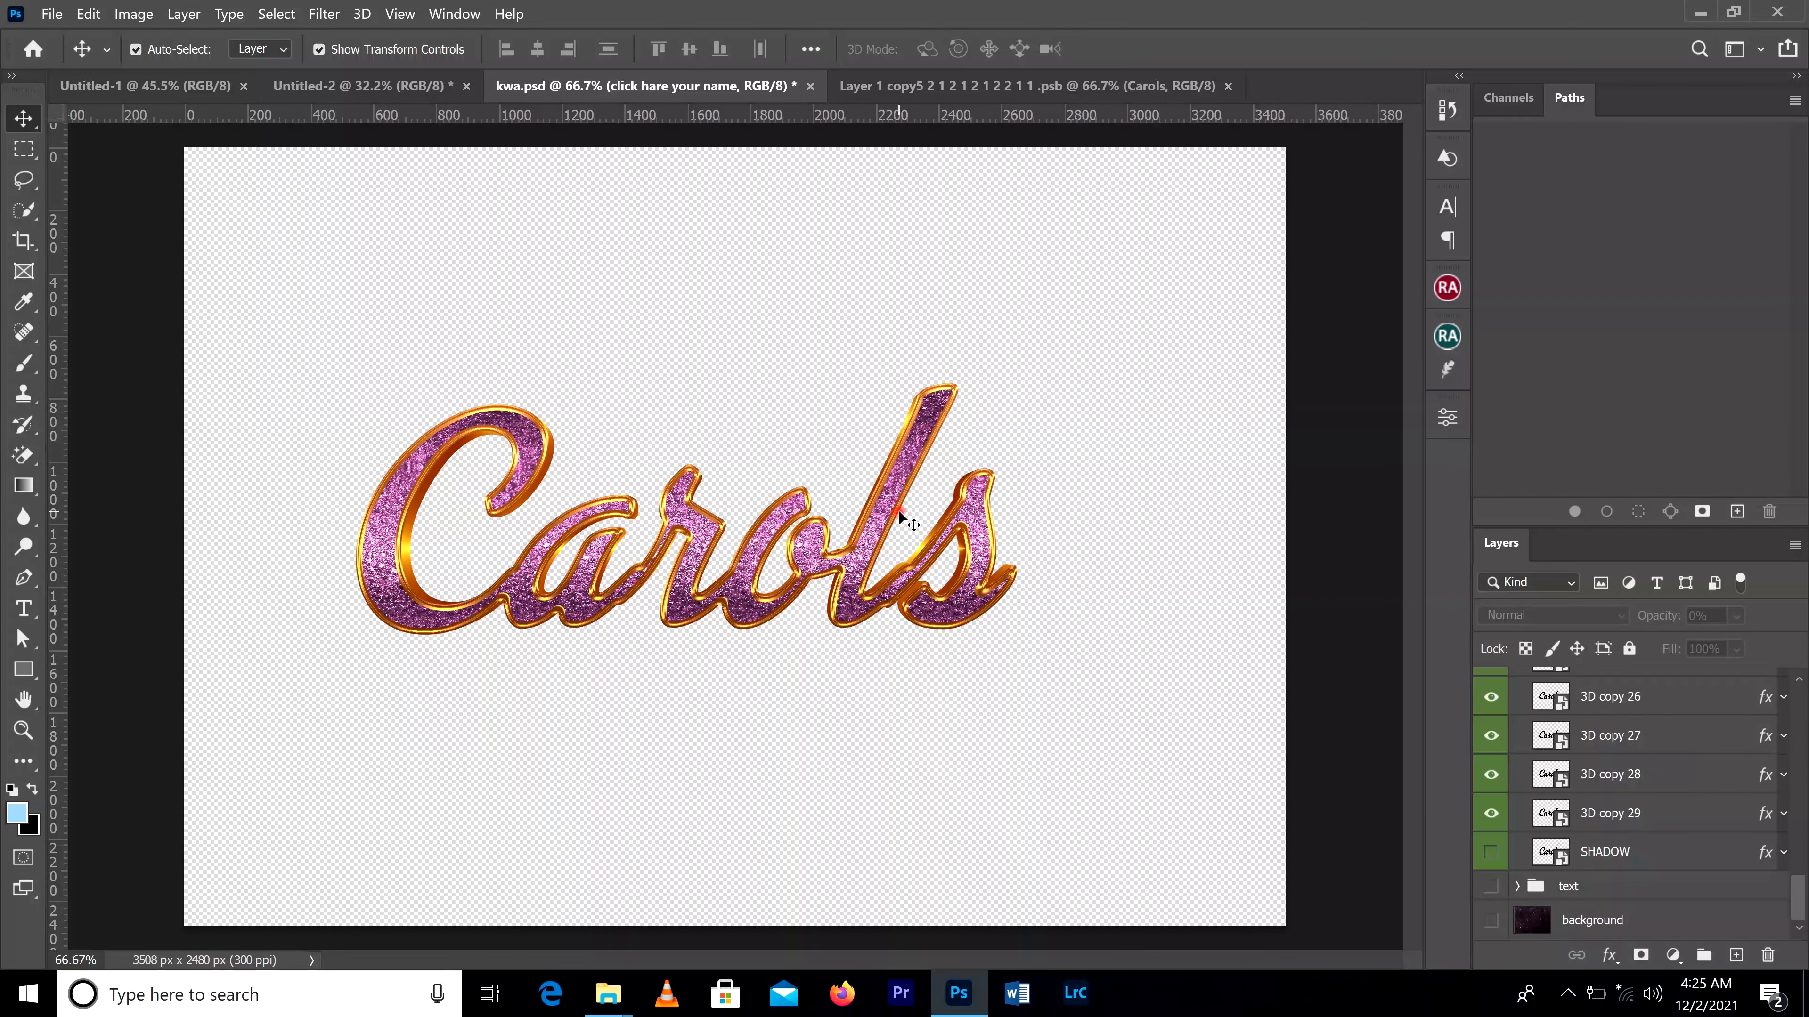
Step: Save the isolated "Carols" artwork as a separate image file named kwa
left_click(51, 14)
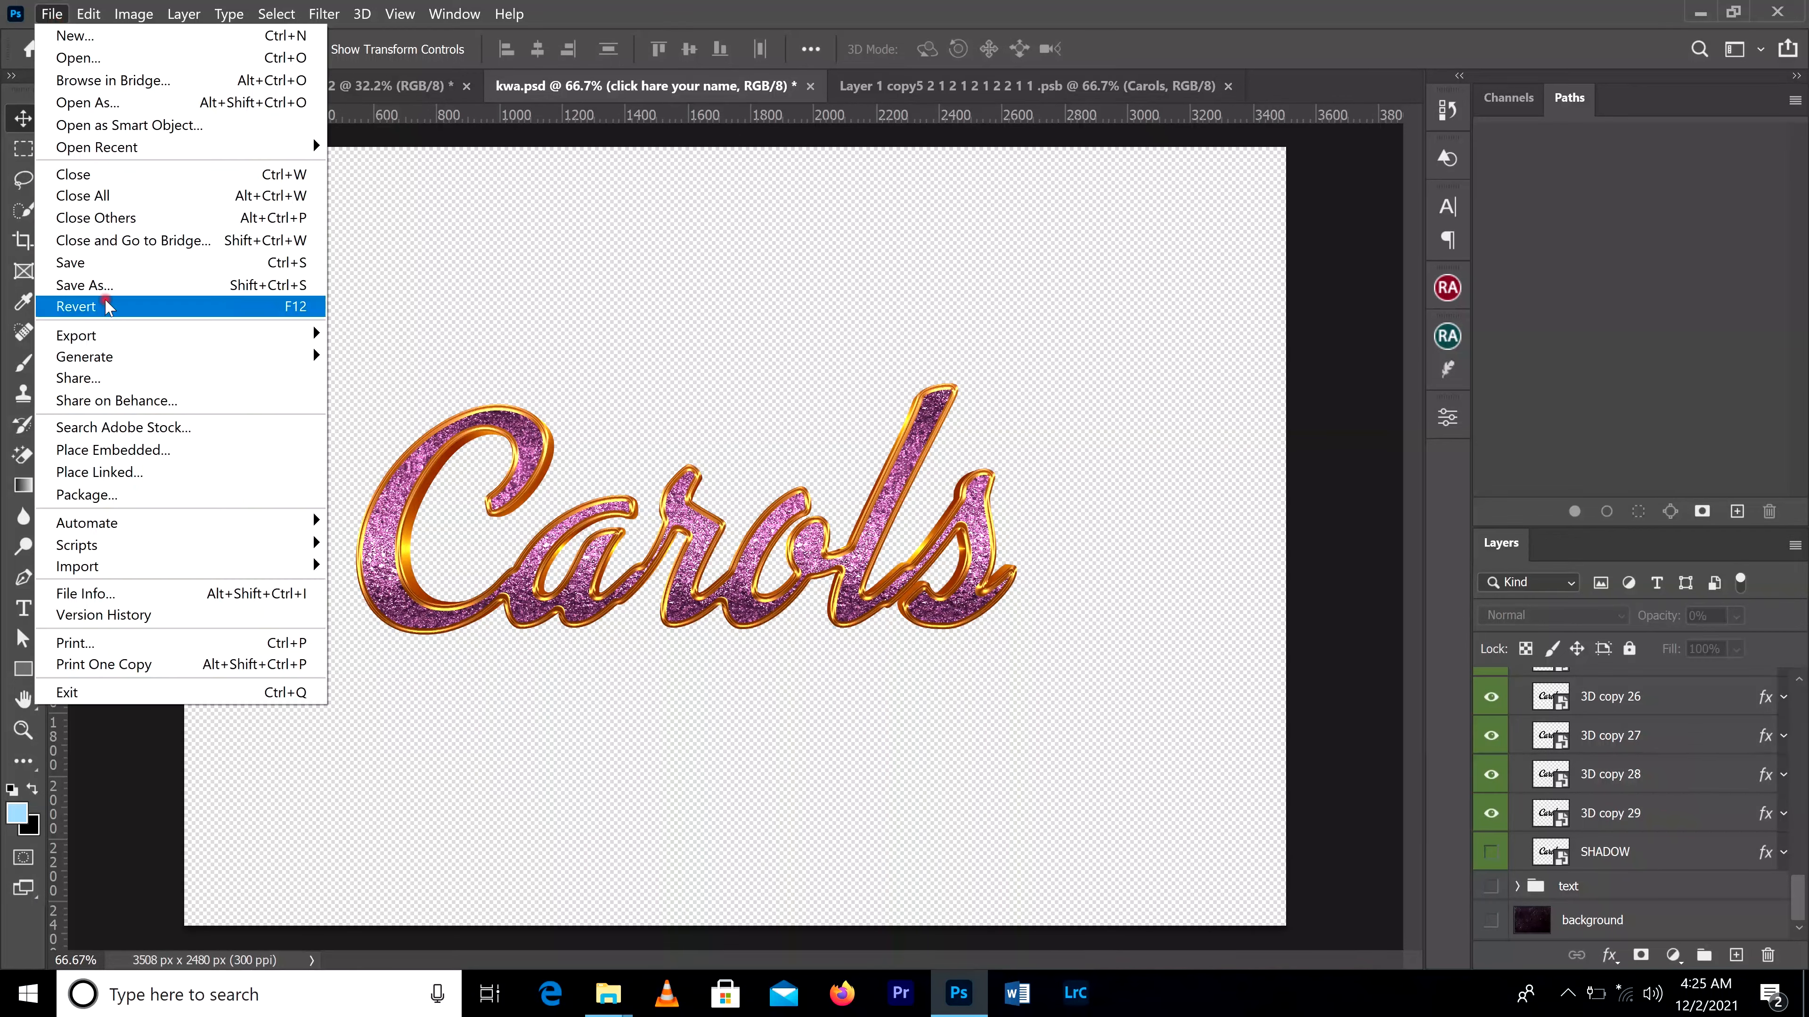
left_click(110, 285)
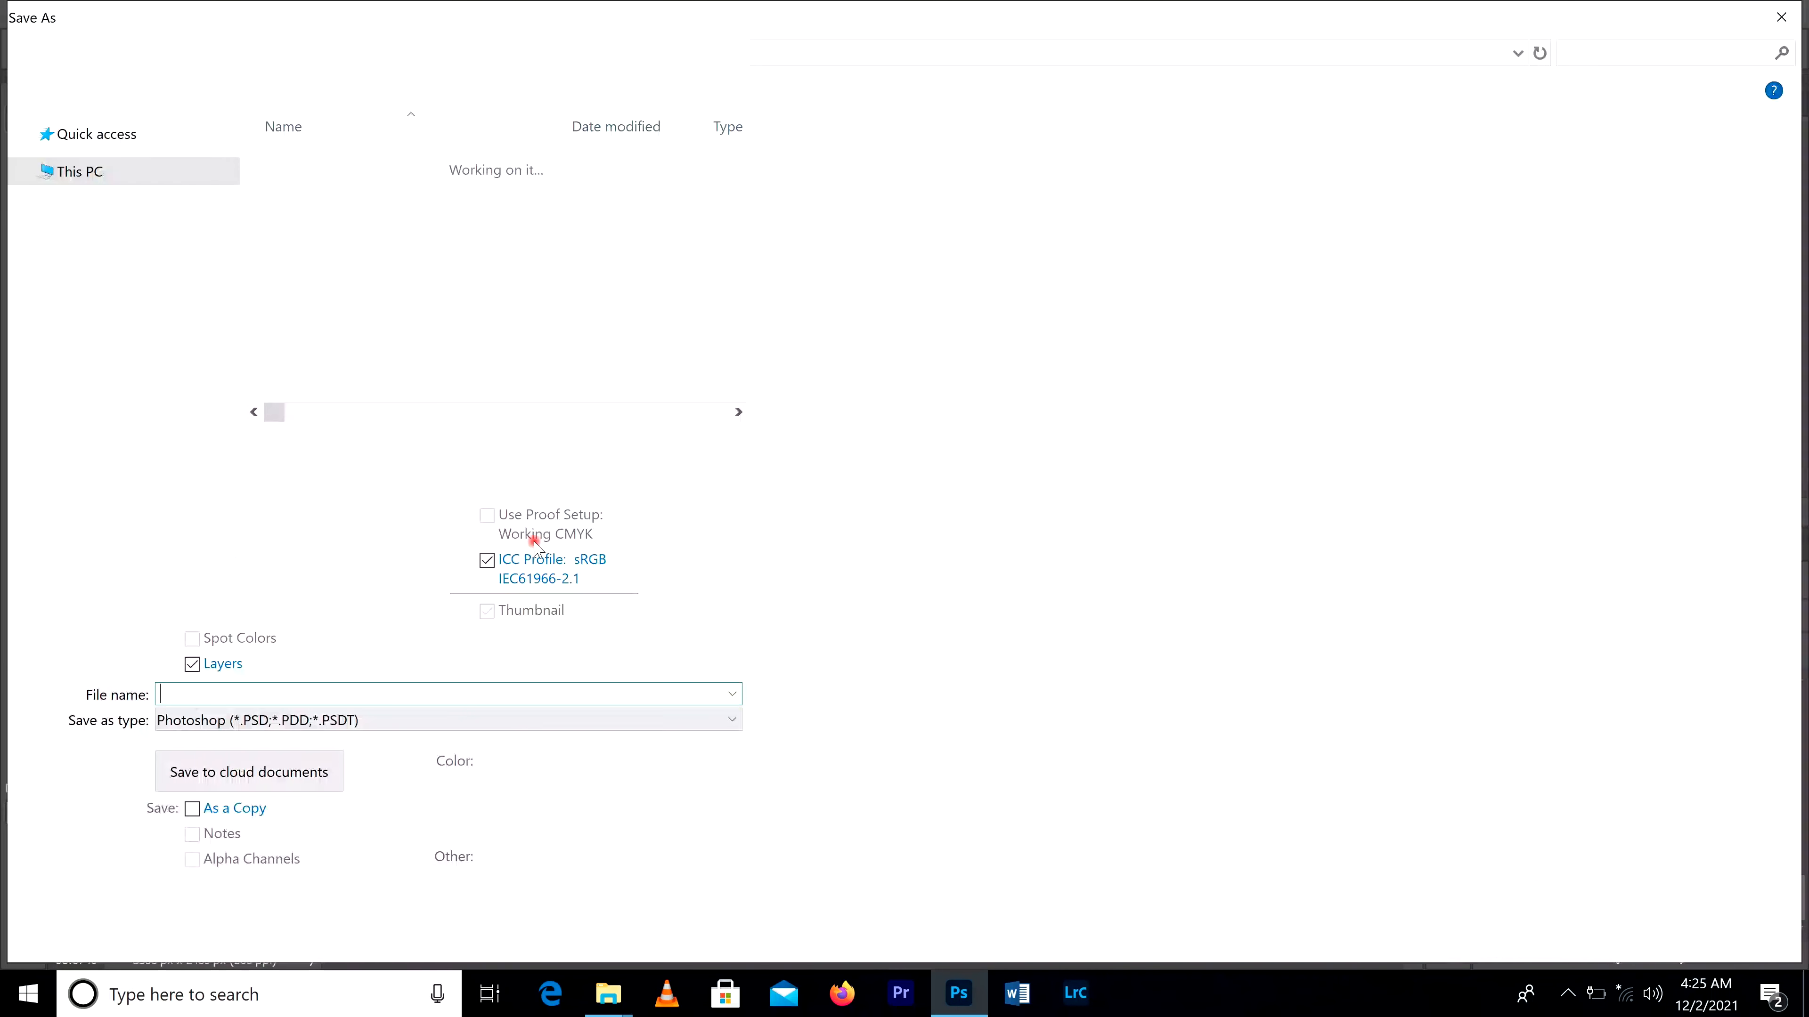
left_click(373, 721)
left_click(1728, 934)
Step: Replace the word "Carols" in the smart object contents with "night" and commit the text
left_click_drag(1015, 542, 270, 527)
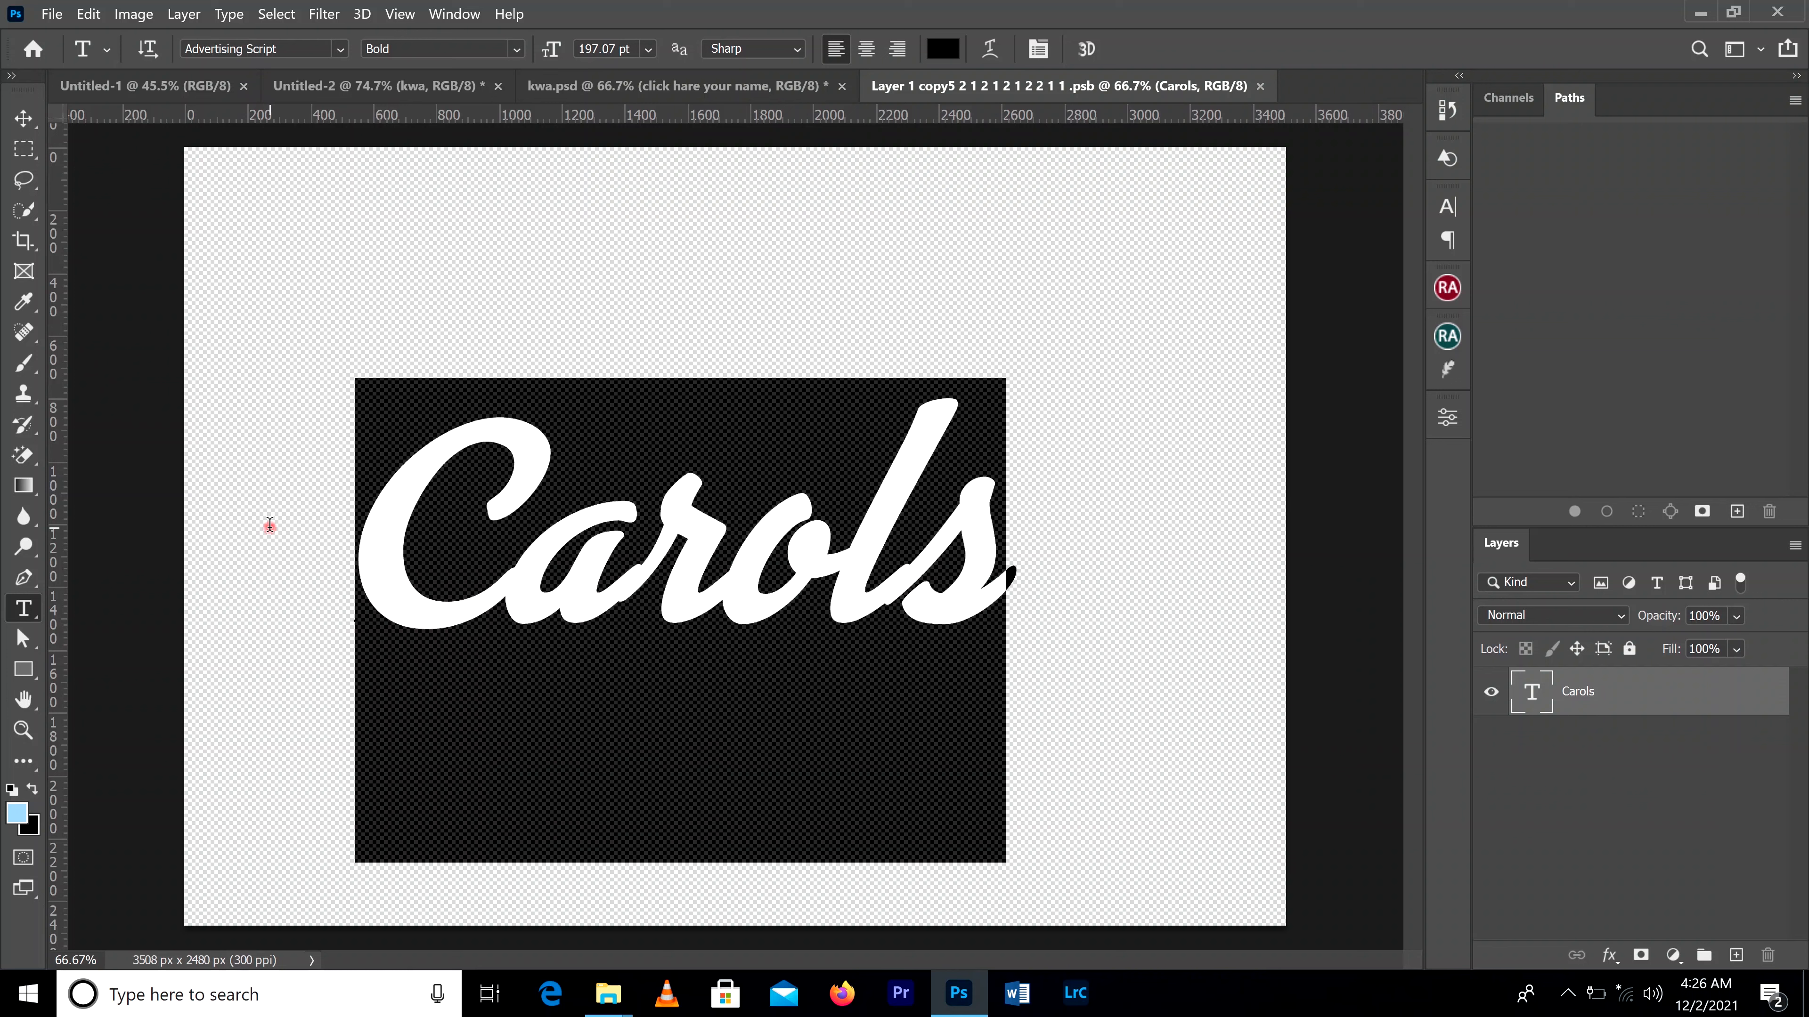
type("night")
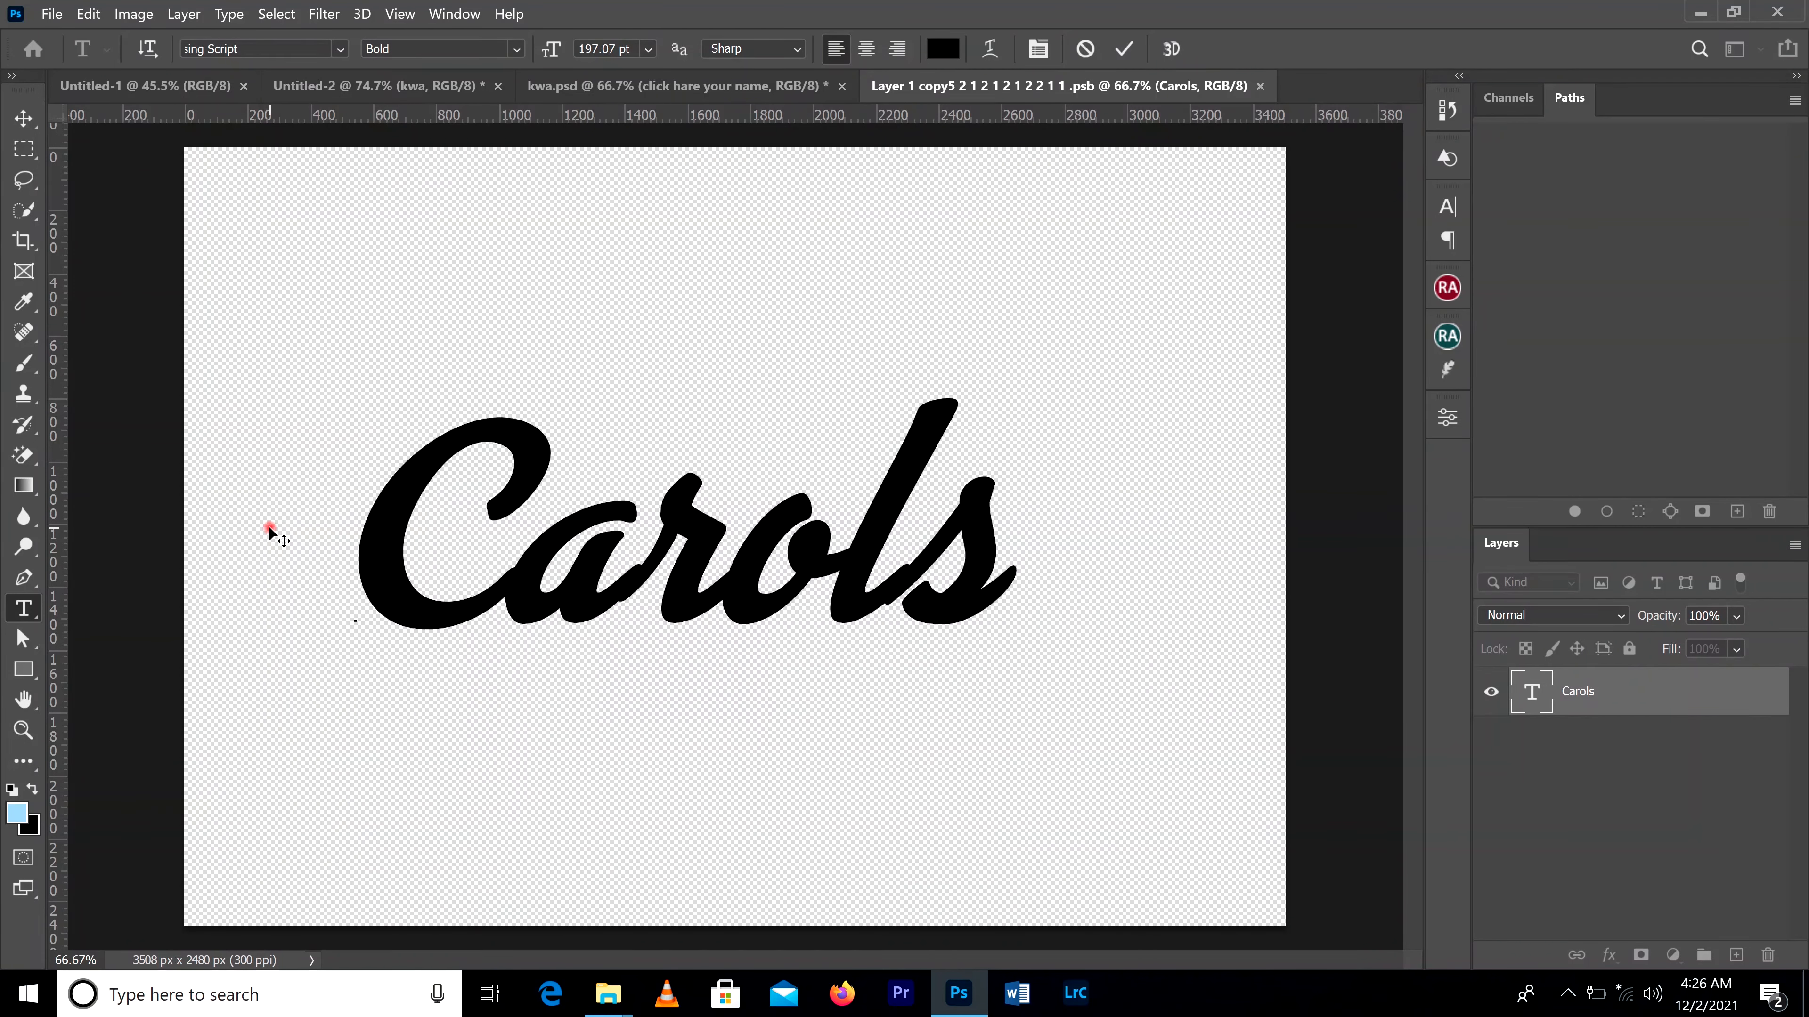
left_click(1124, 49)
Step: Move the "night" text to the right and slightly up on the canvas, then save the smart object contents
left_click(24, 119)
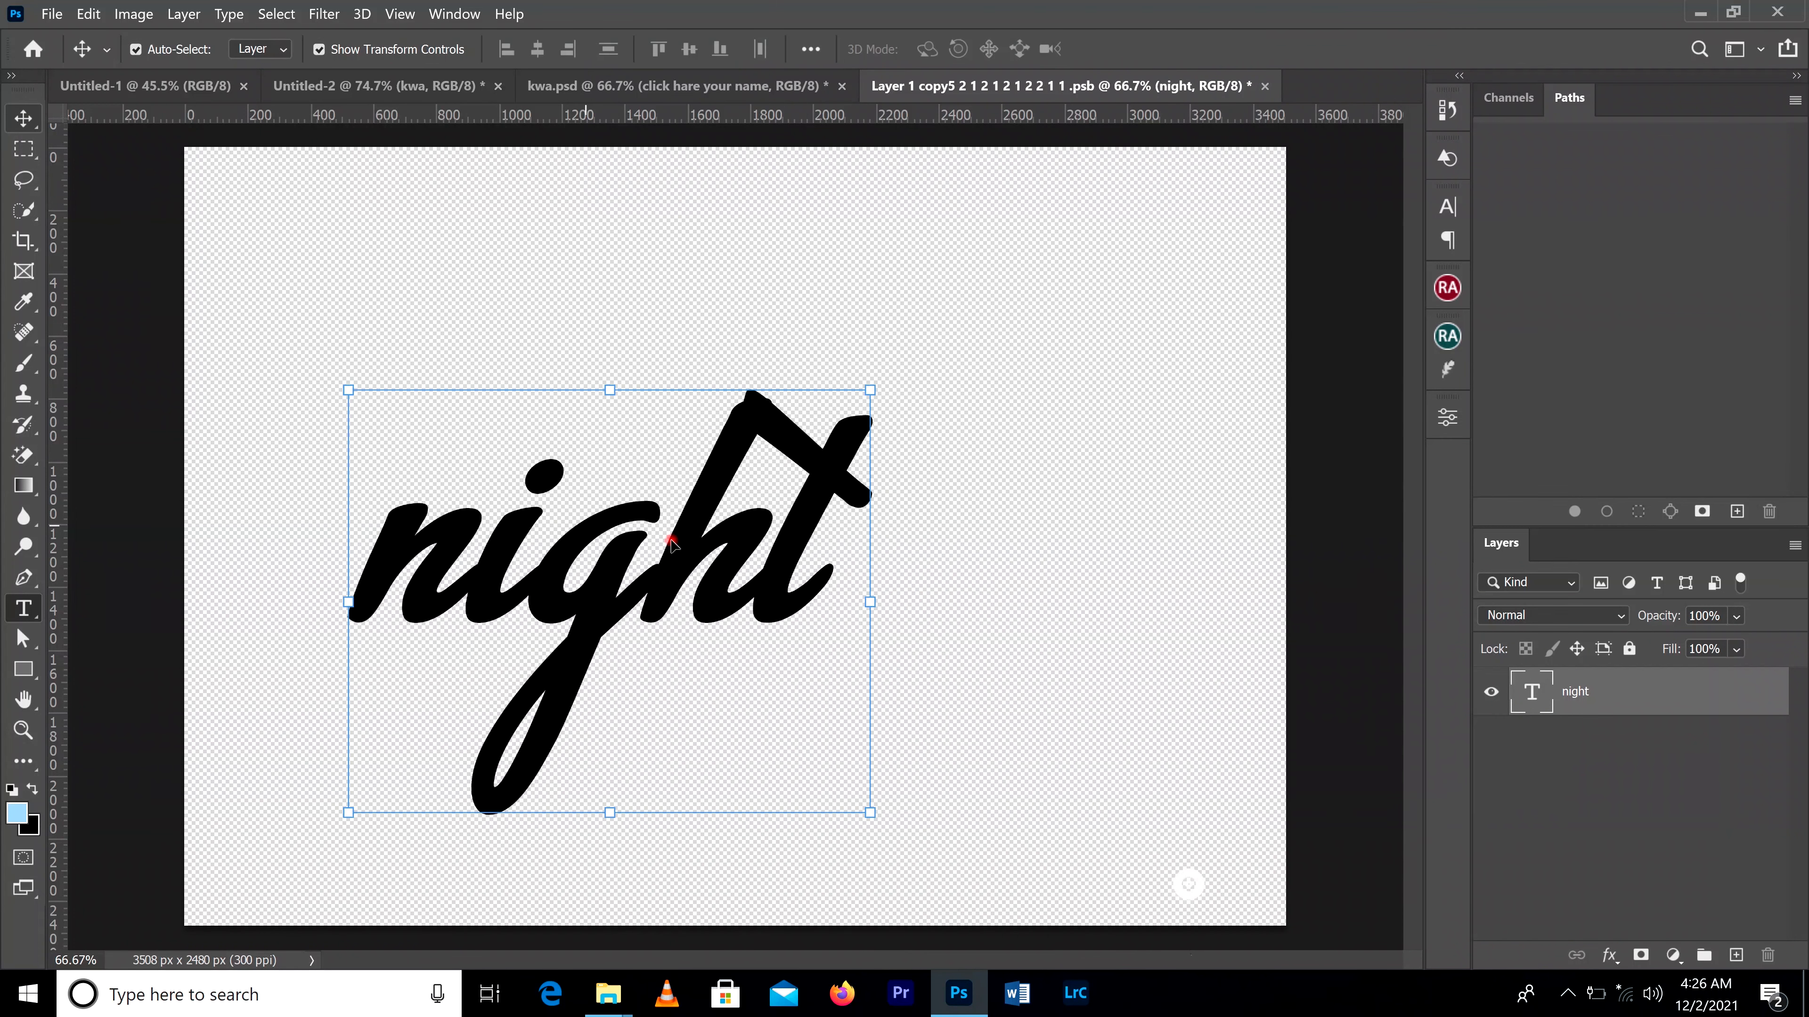
left_click_drag(775, 528, 890, 512)
left_click(51, 13)
left_click(71, 262)
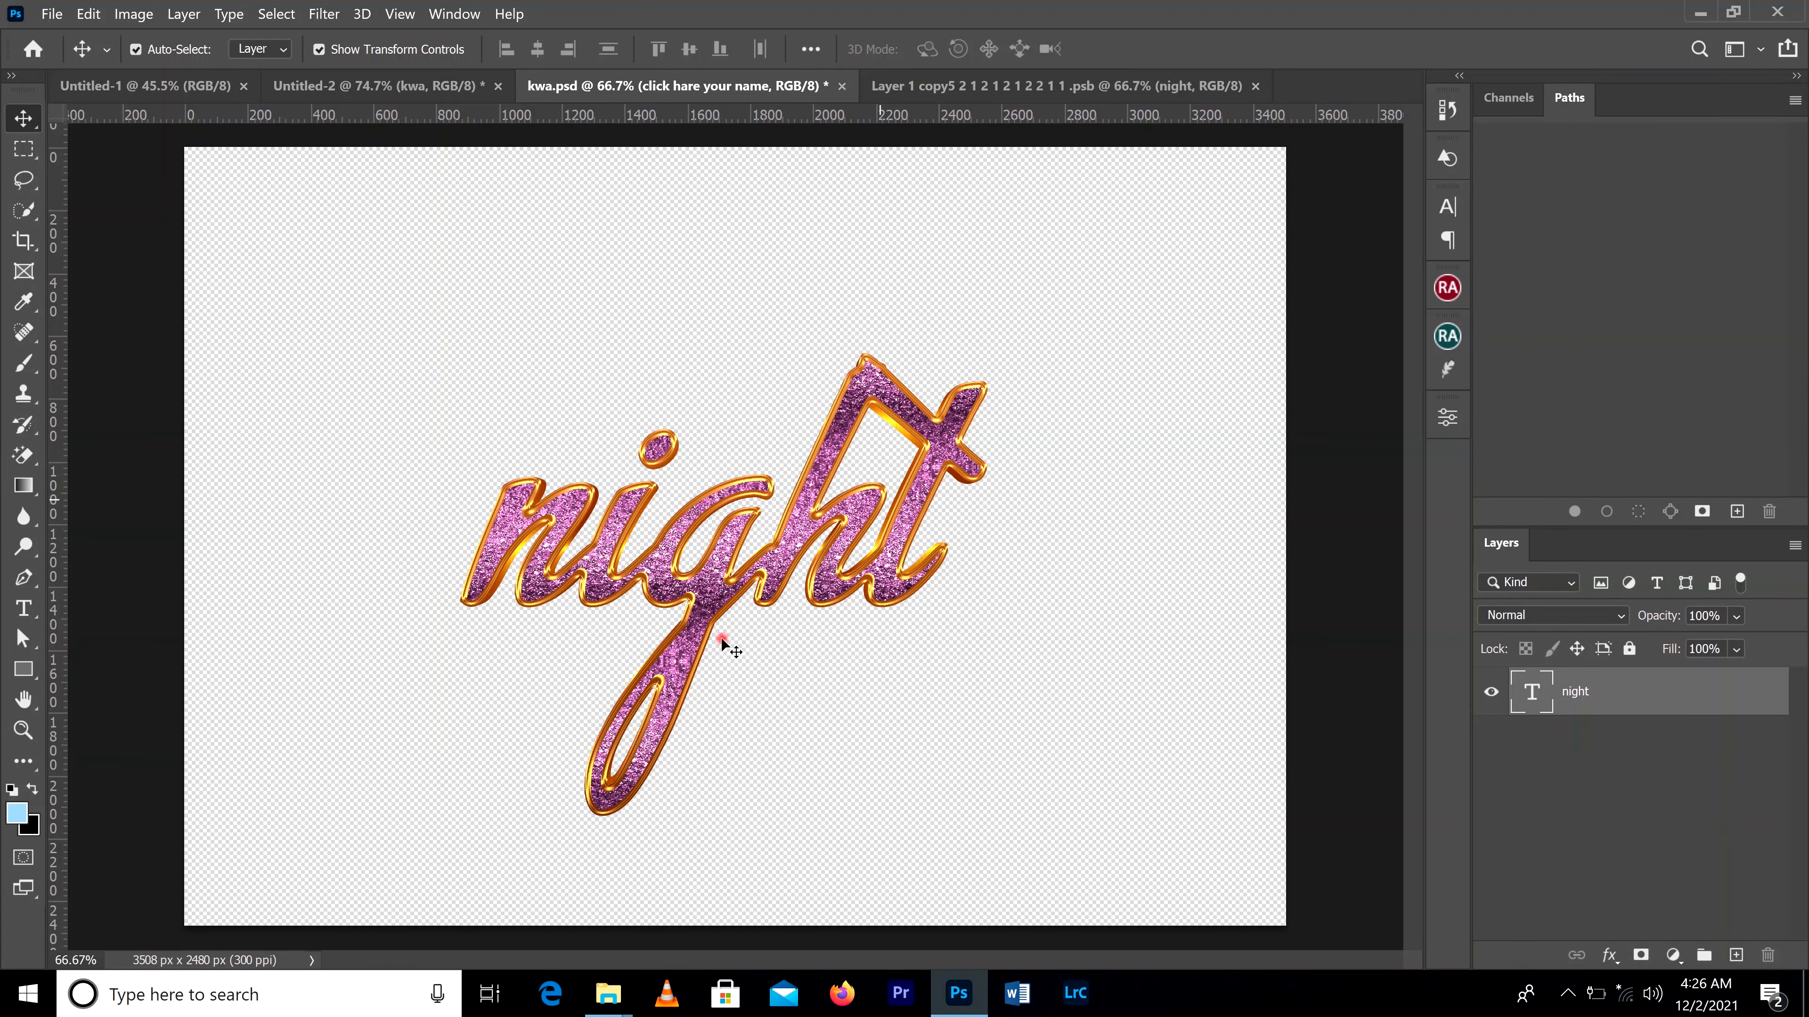
Step: Save the "night" artwork as a PNG named kwa 1 and place it in the Untitled-2 flyer over "Carols"
key("ctrl+shift+s")
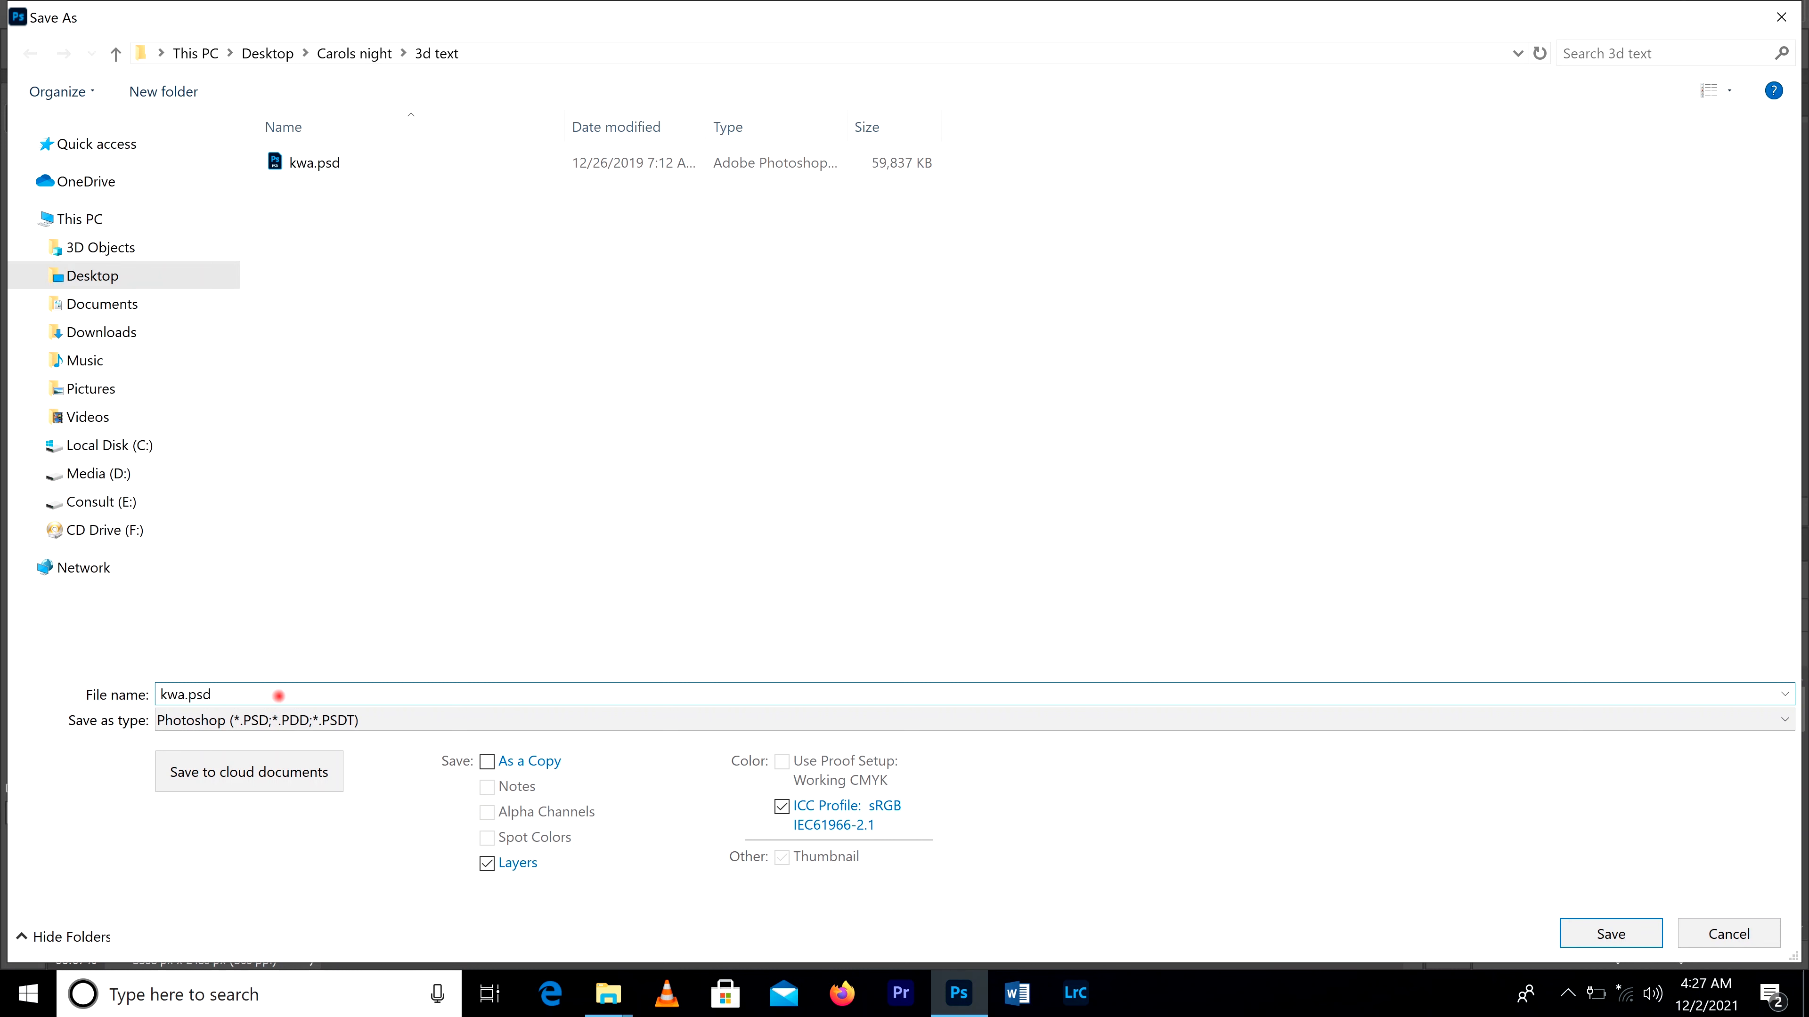
type("1")
left_click(356, 721)
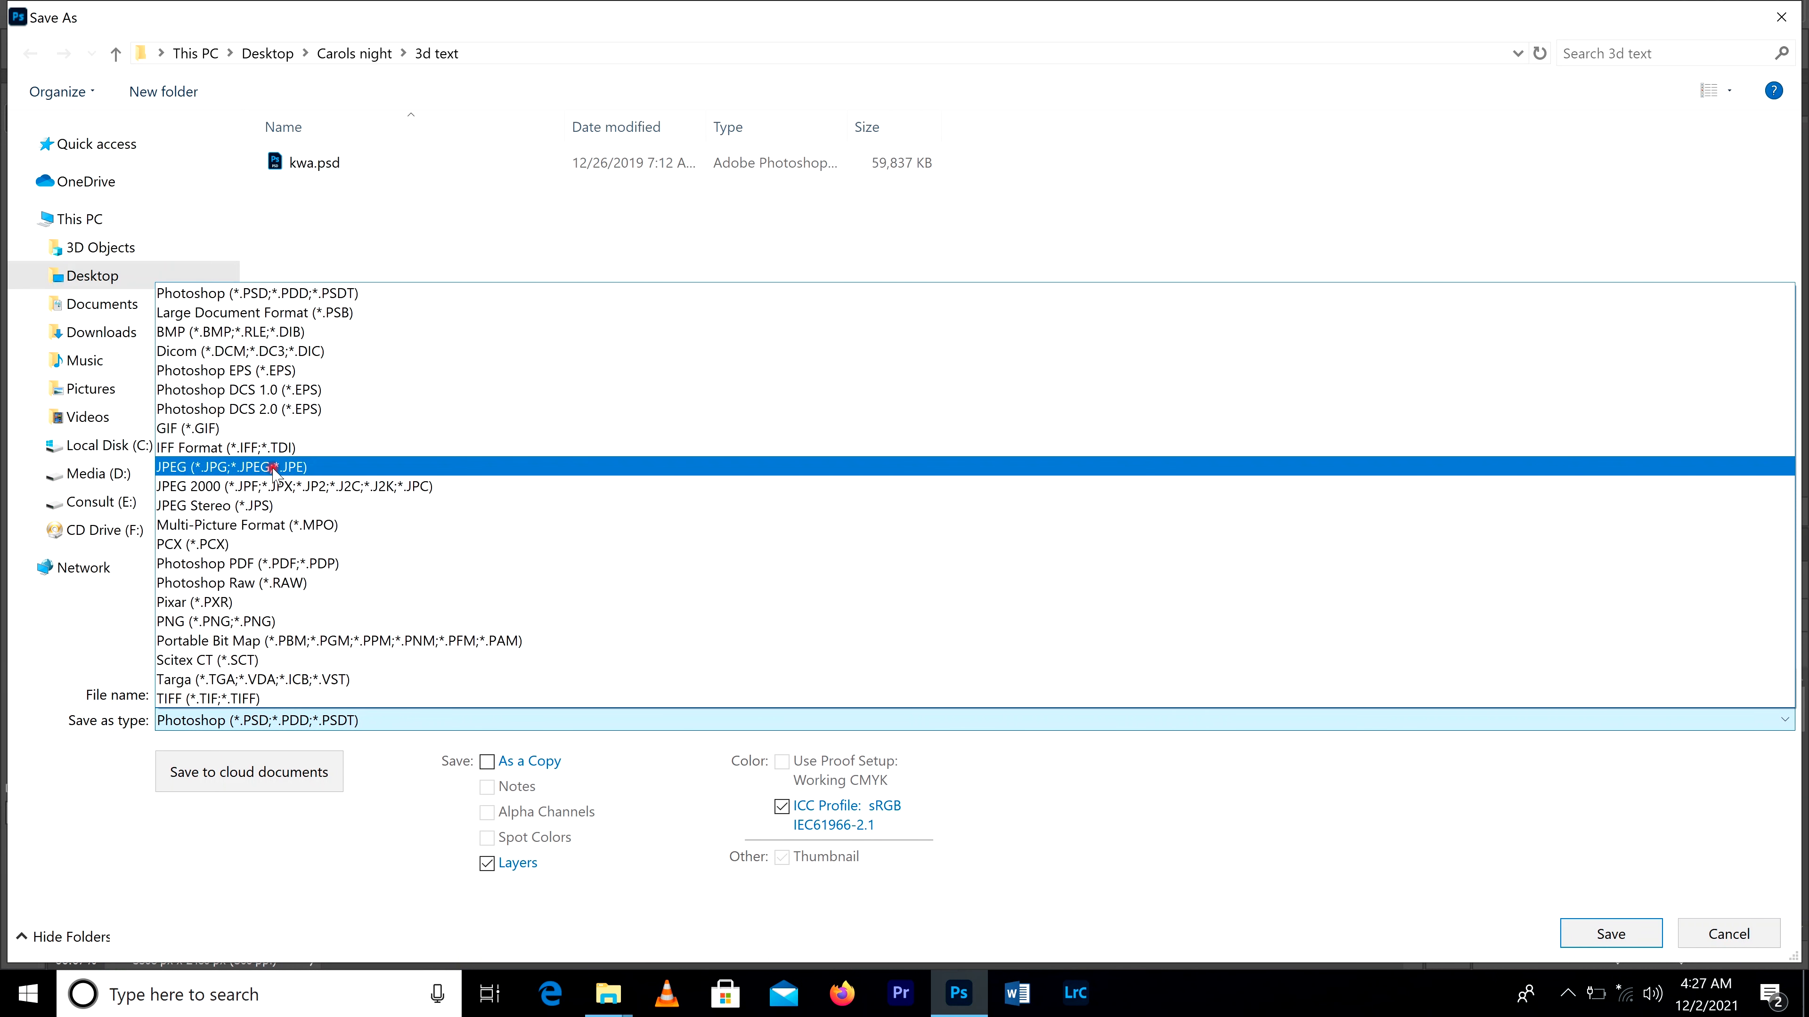
left_click(237, 625)
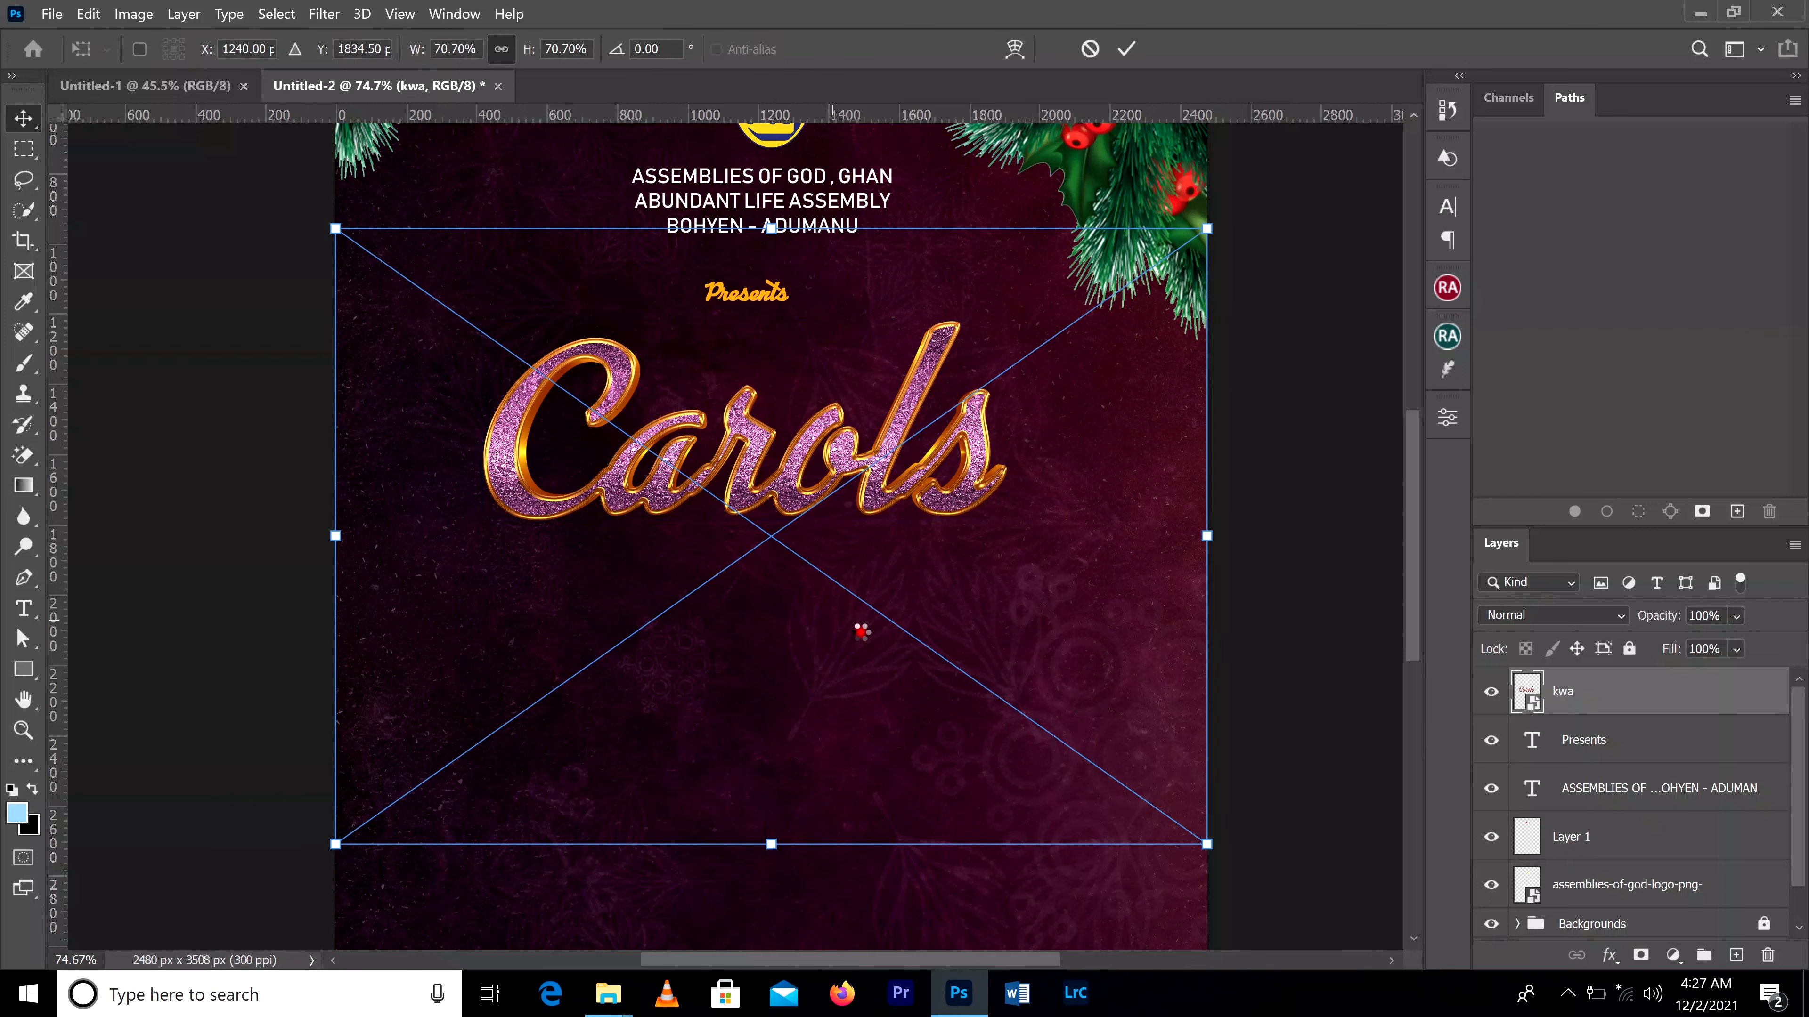
left_click(1126, 48)
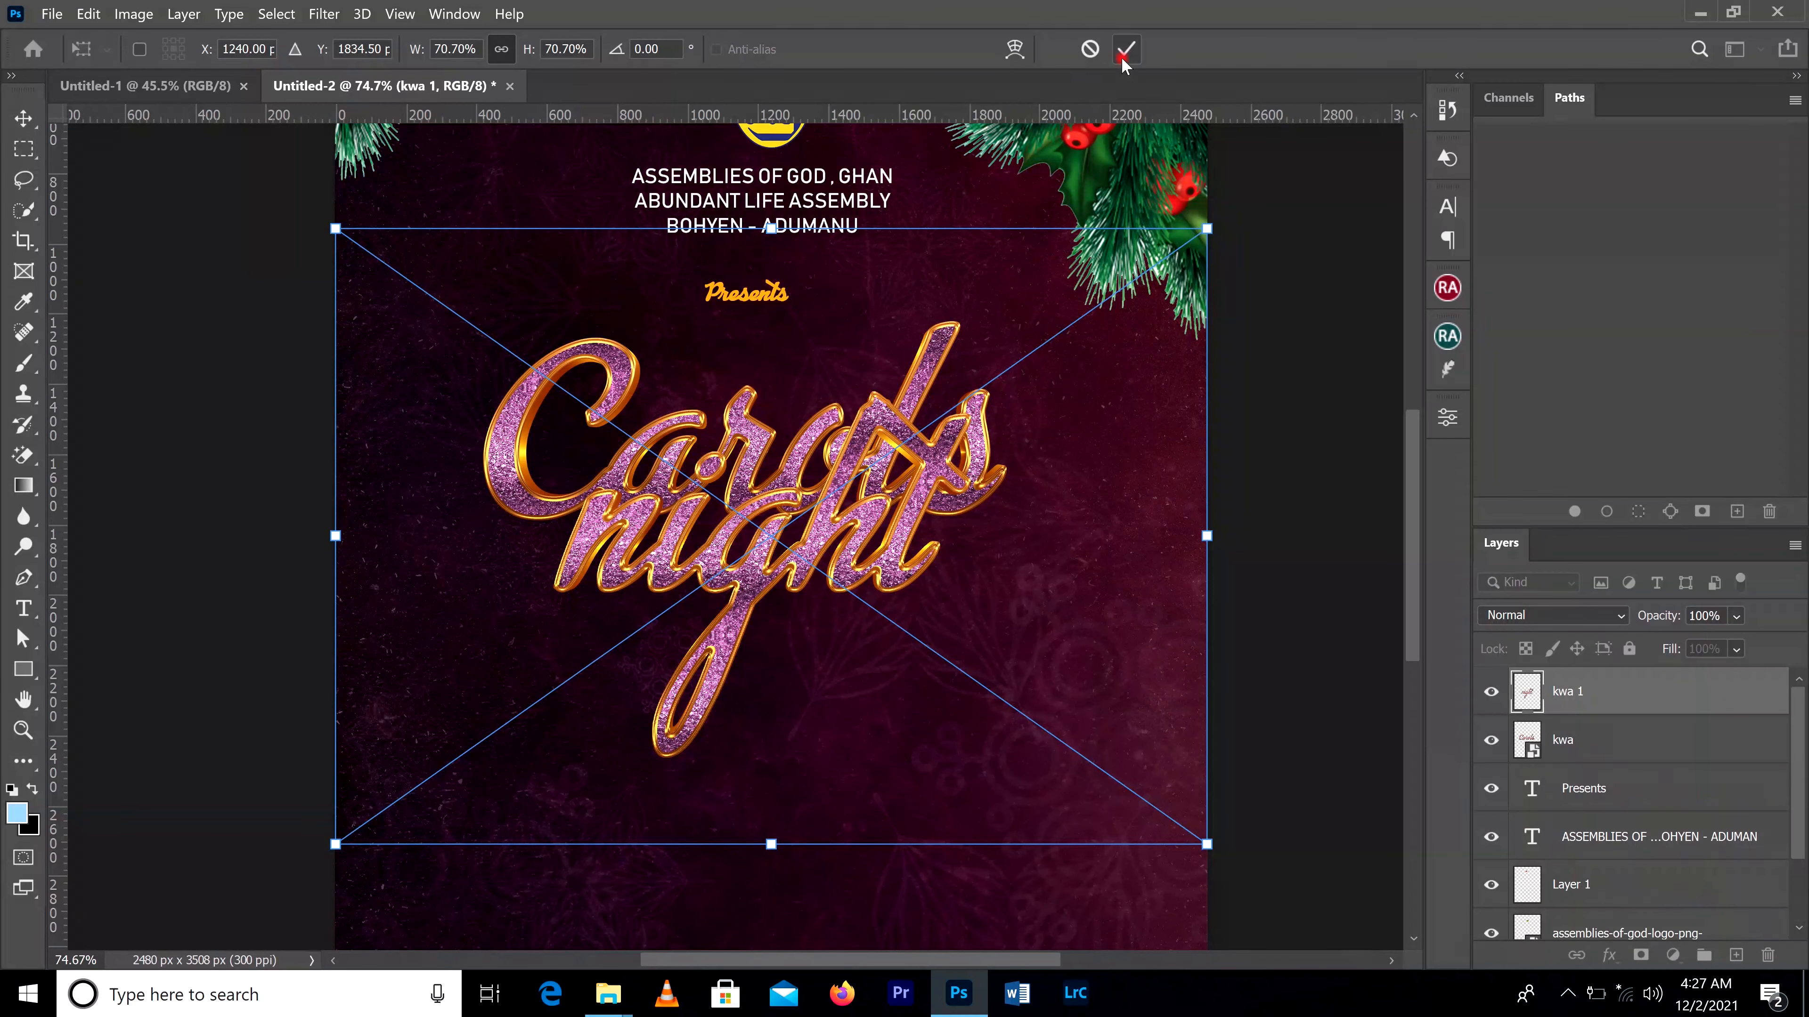
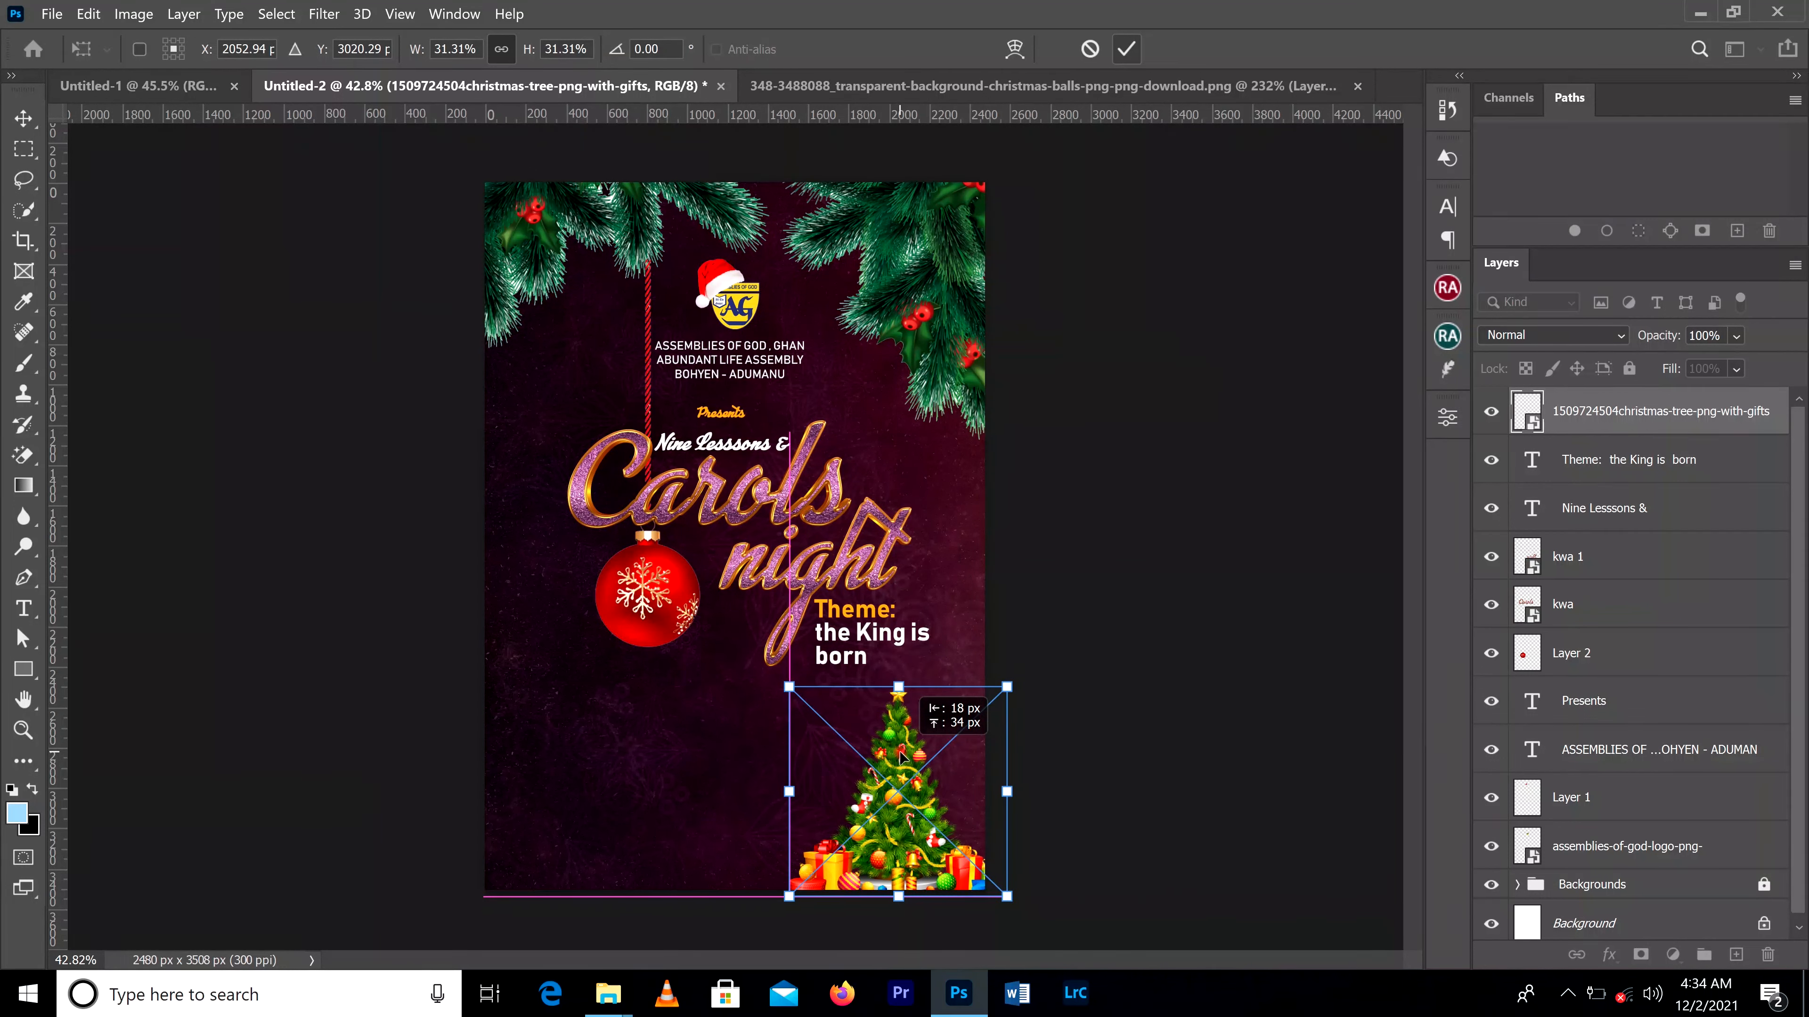
Step: Resize the Christmas tree with gifts slightly at the flyer's lower-right corner and commit its placement
left_click(1128, 50)
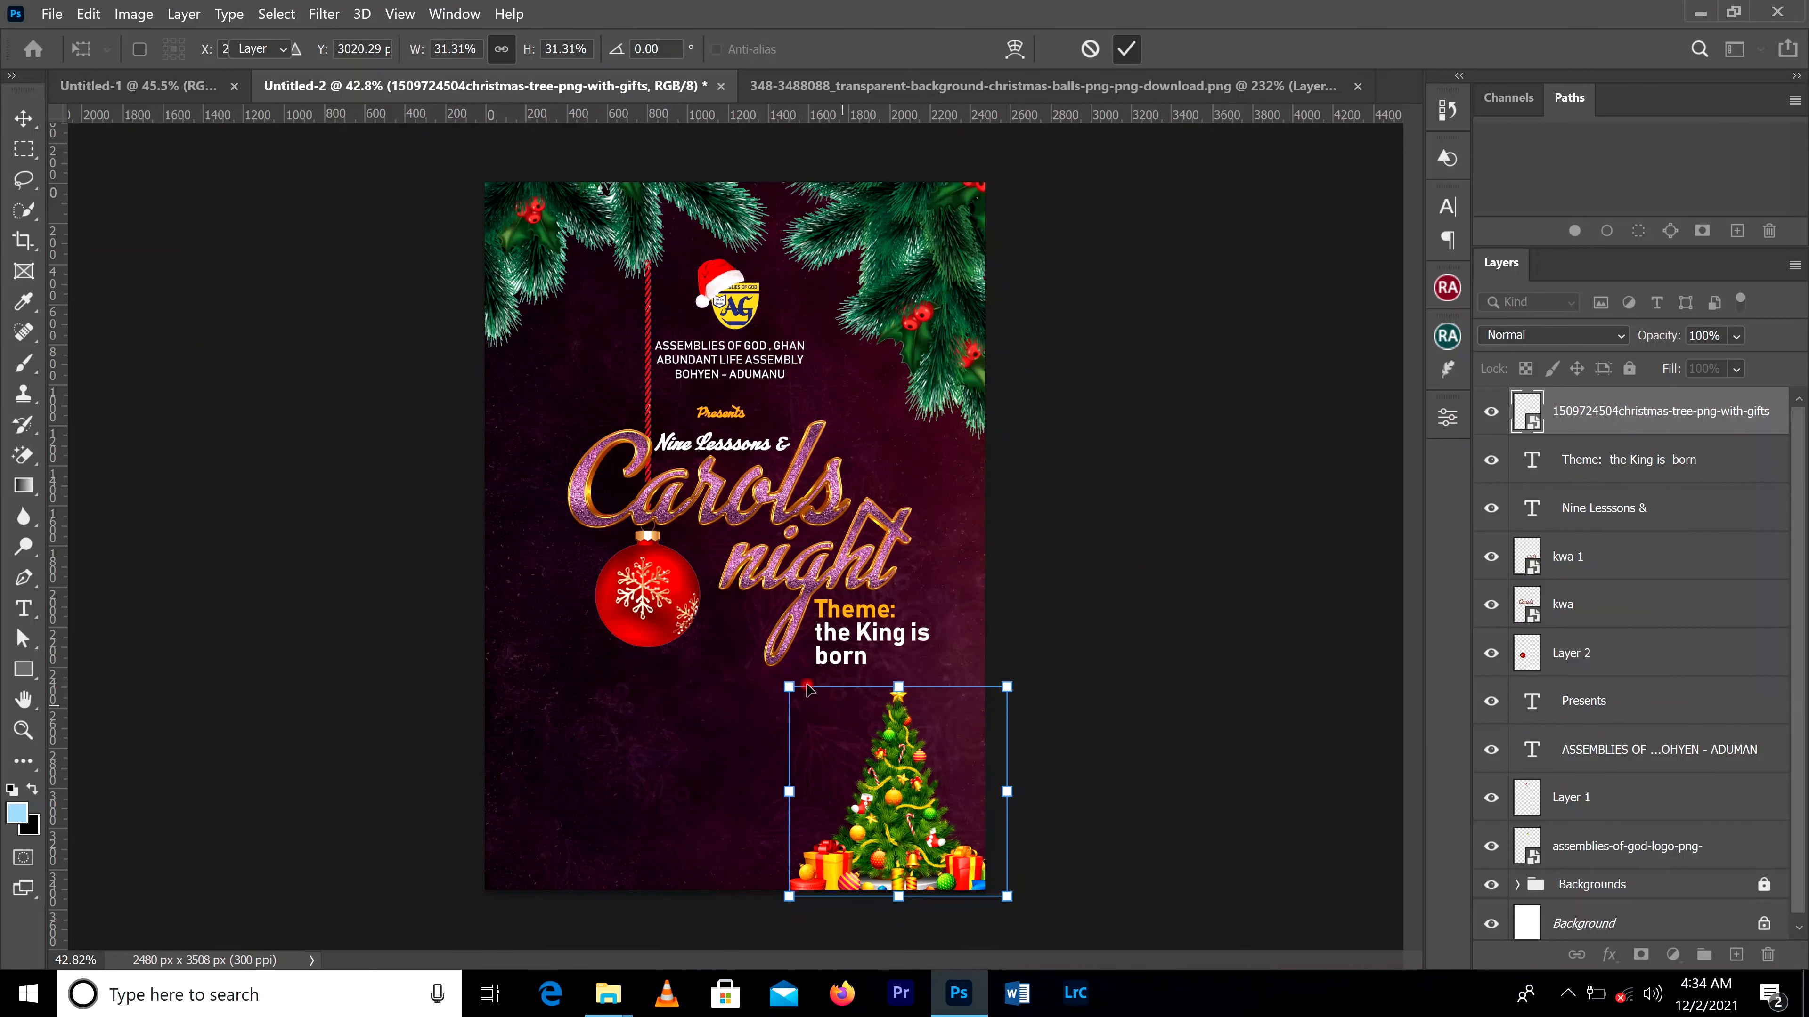
left_click(789, 687)
key("Return")
Step: Add the text line "DRAM || MUSIC || WORD" below the bauble beside the Christmas tree
key("t")
left_click(547, 707)
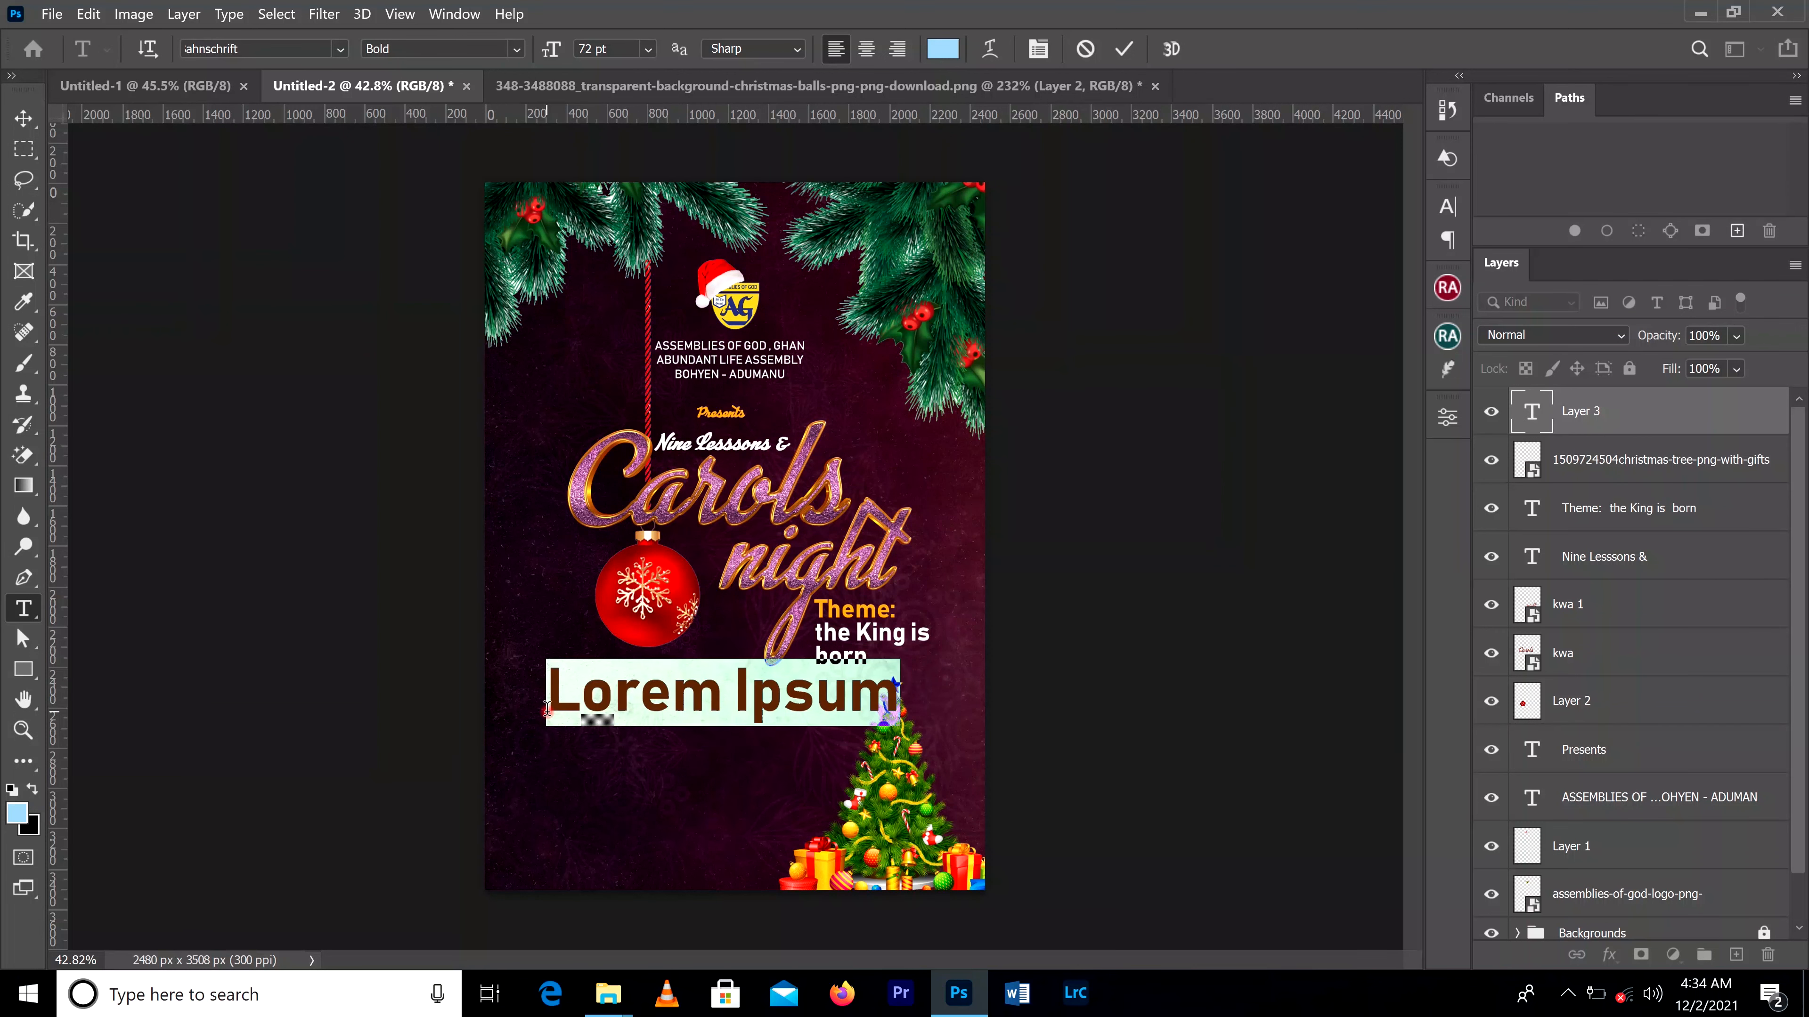
type("DRAM")
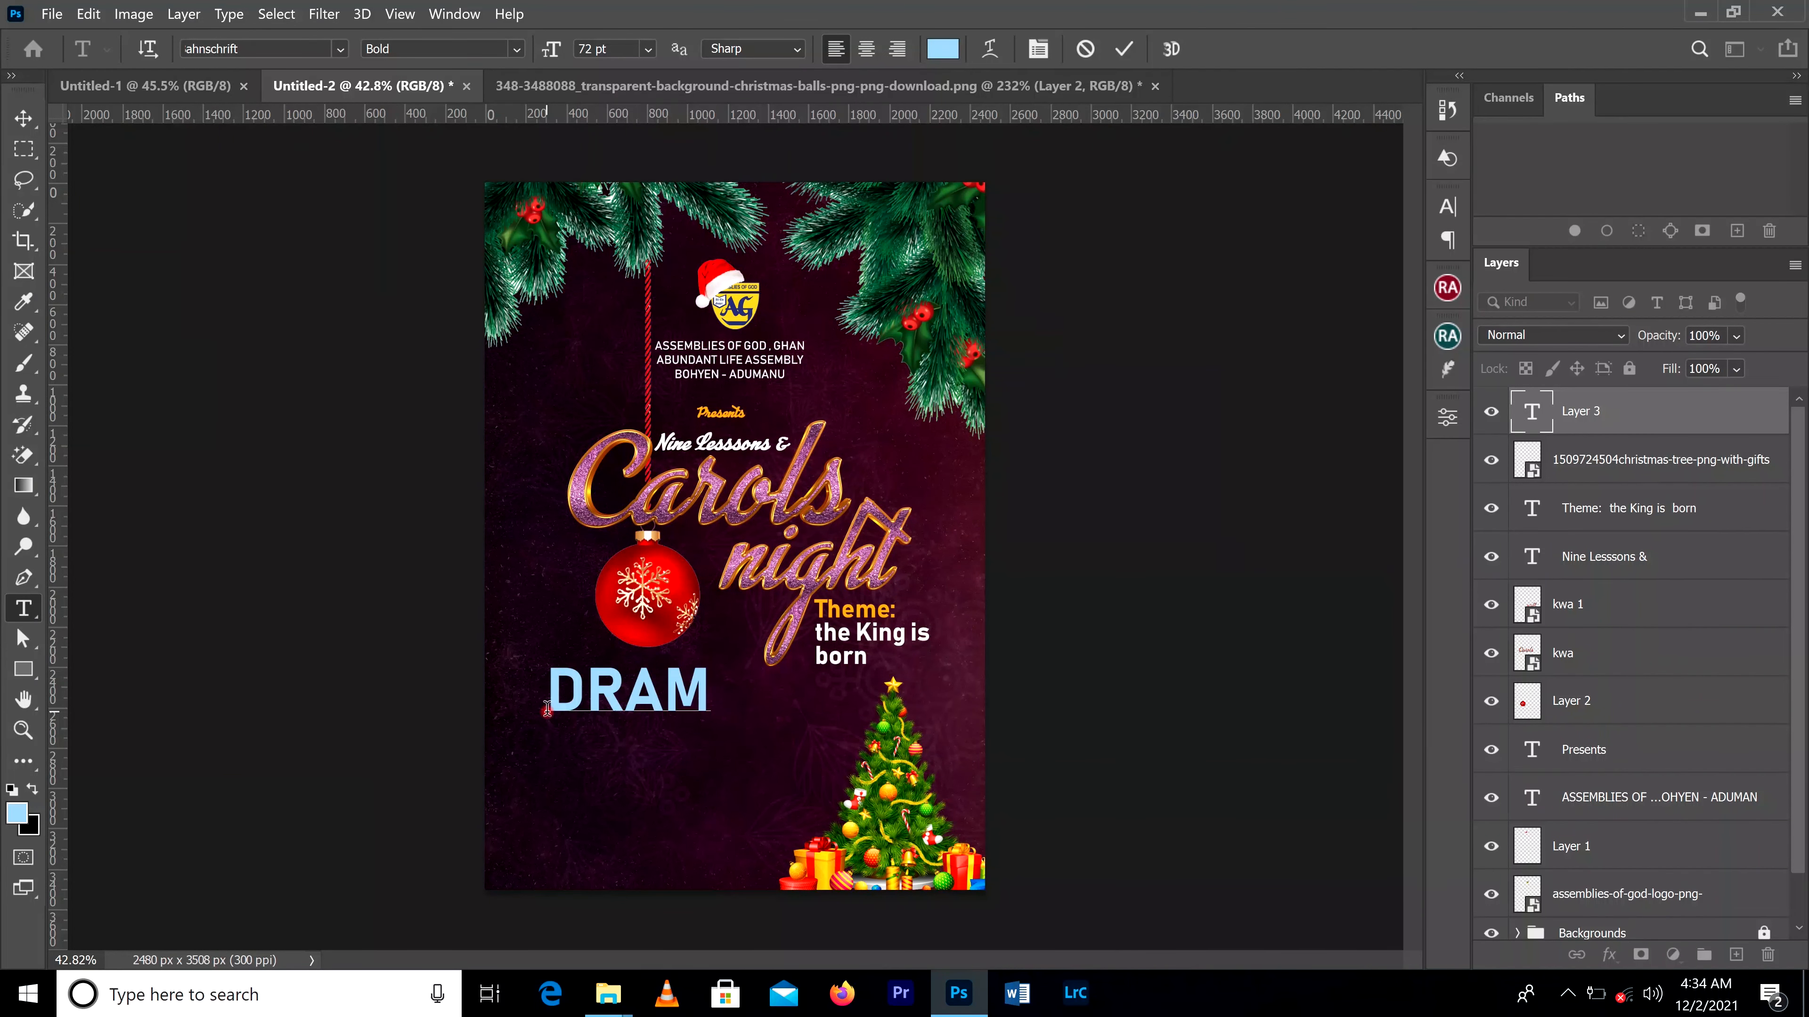
type("  || MUSIC  || WORD")
left_click(1124, 48)
Step: Scale the "DRAM || MUSIC || WORD" line down to about 46% and nudge it so it ends before the tree
key("ctrl+t")
left_click_drag(1181, 664, 840, 691)
left_click_drag(695, 702, 692, 710)
left_click(1166, 48)
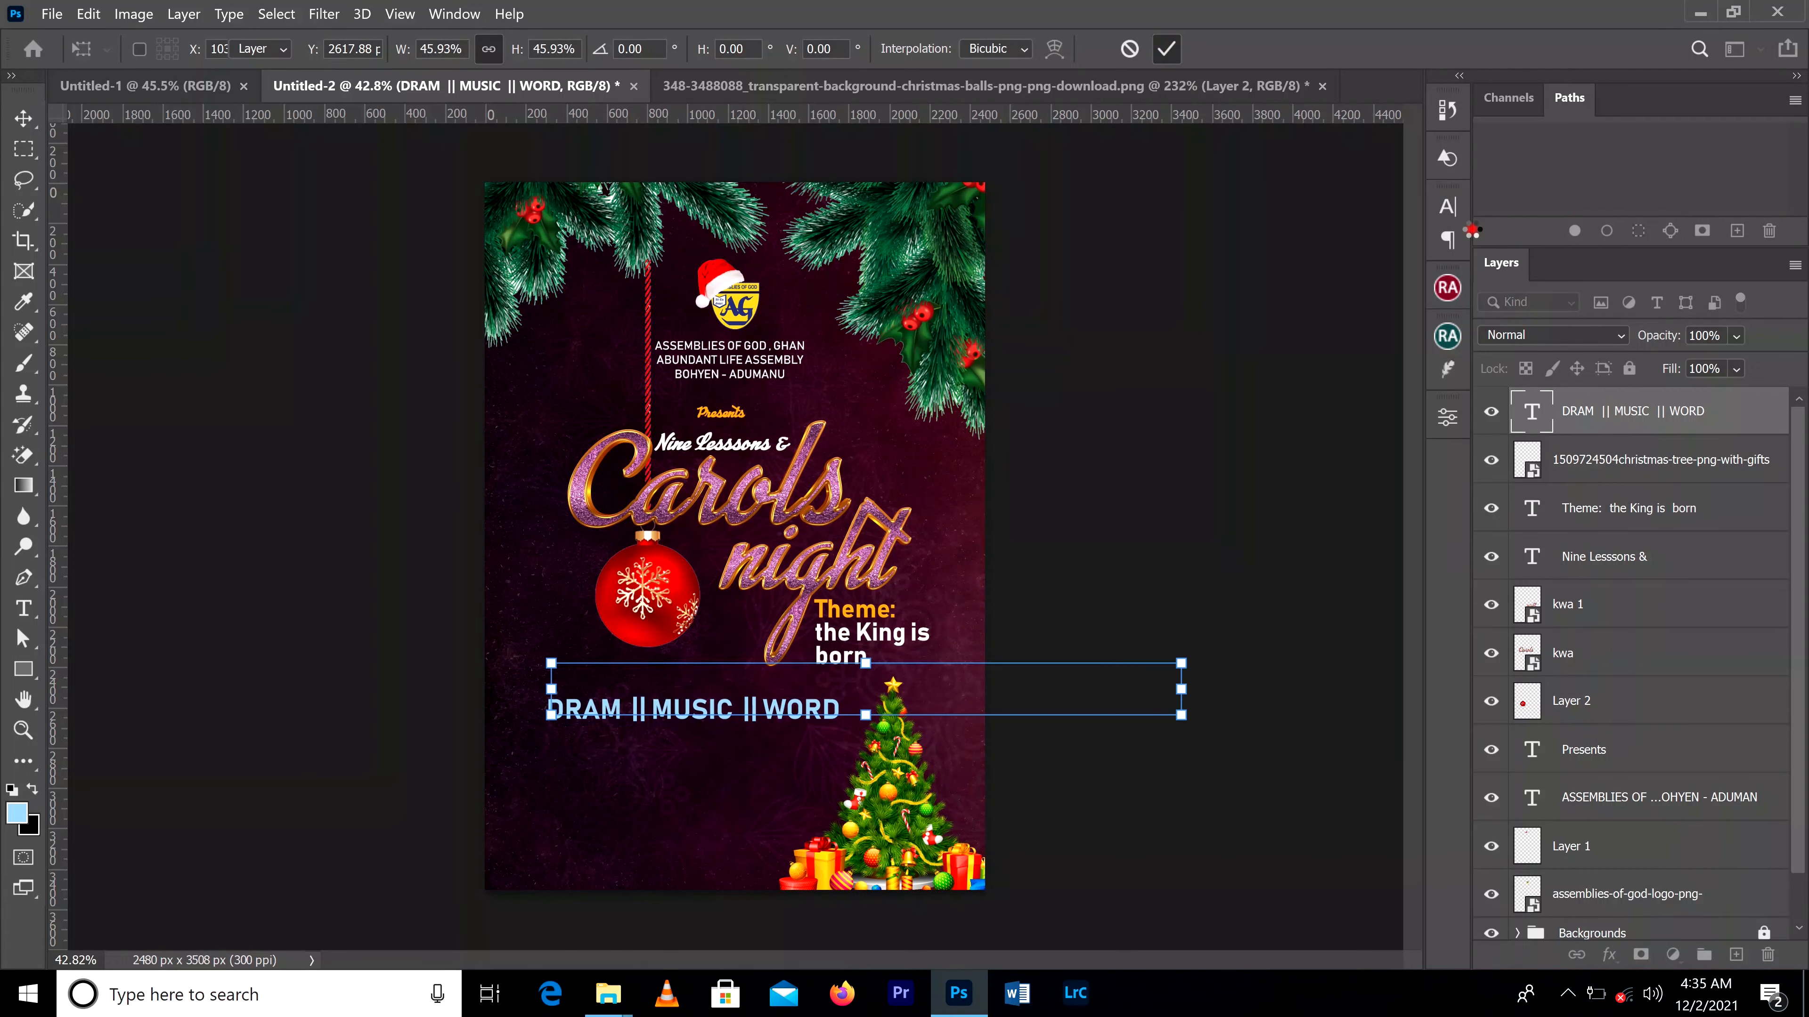
Step: Change the font style of the "DRAM || MUSIC || WORD" line to Light SemiCondensed
left_click(1447, 207)
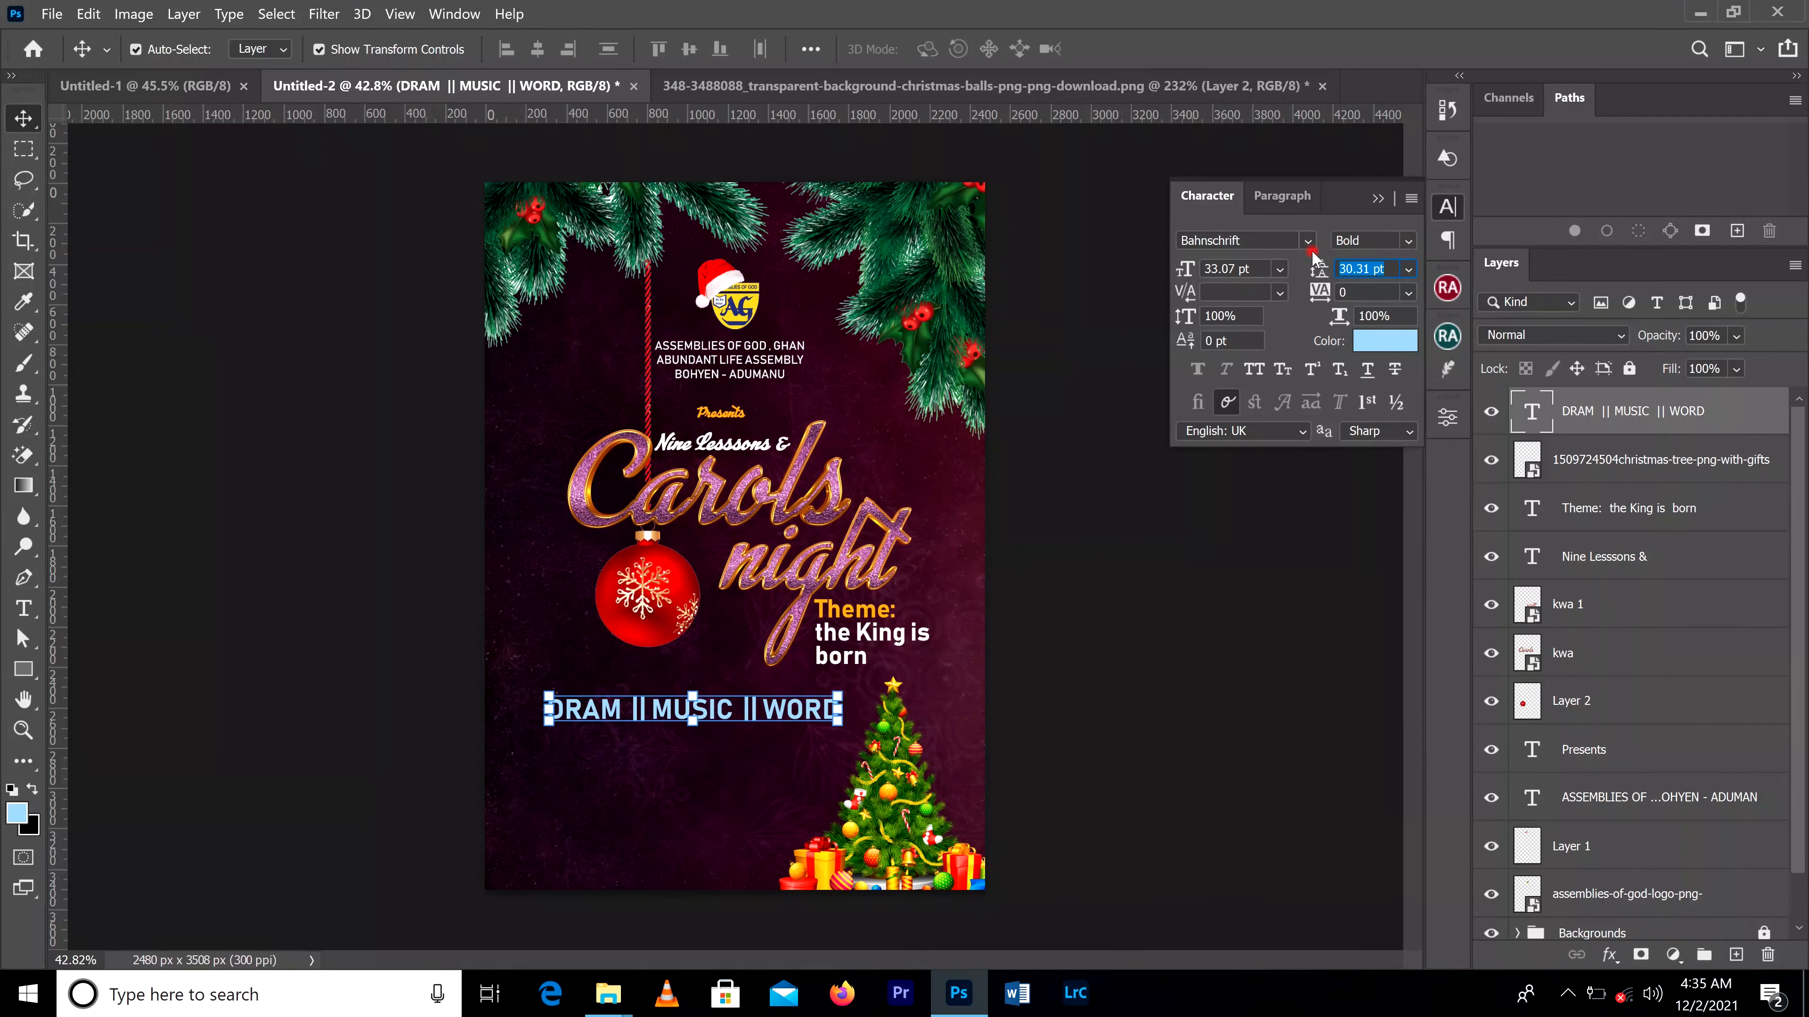
left_click(1407, 241)
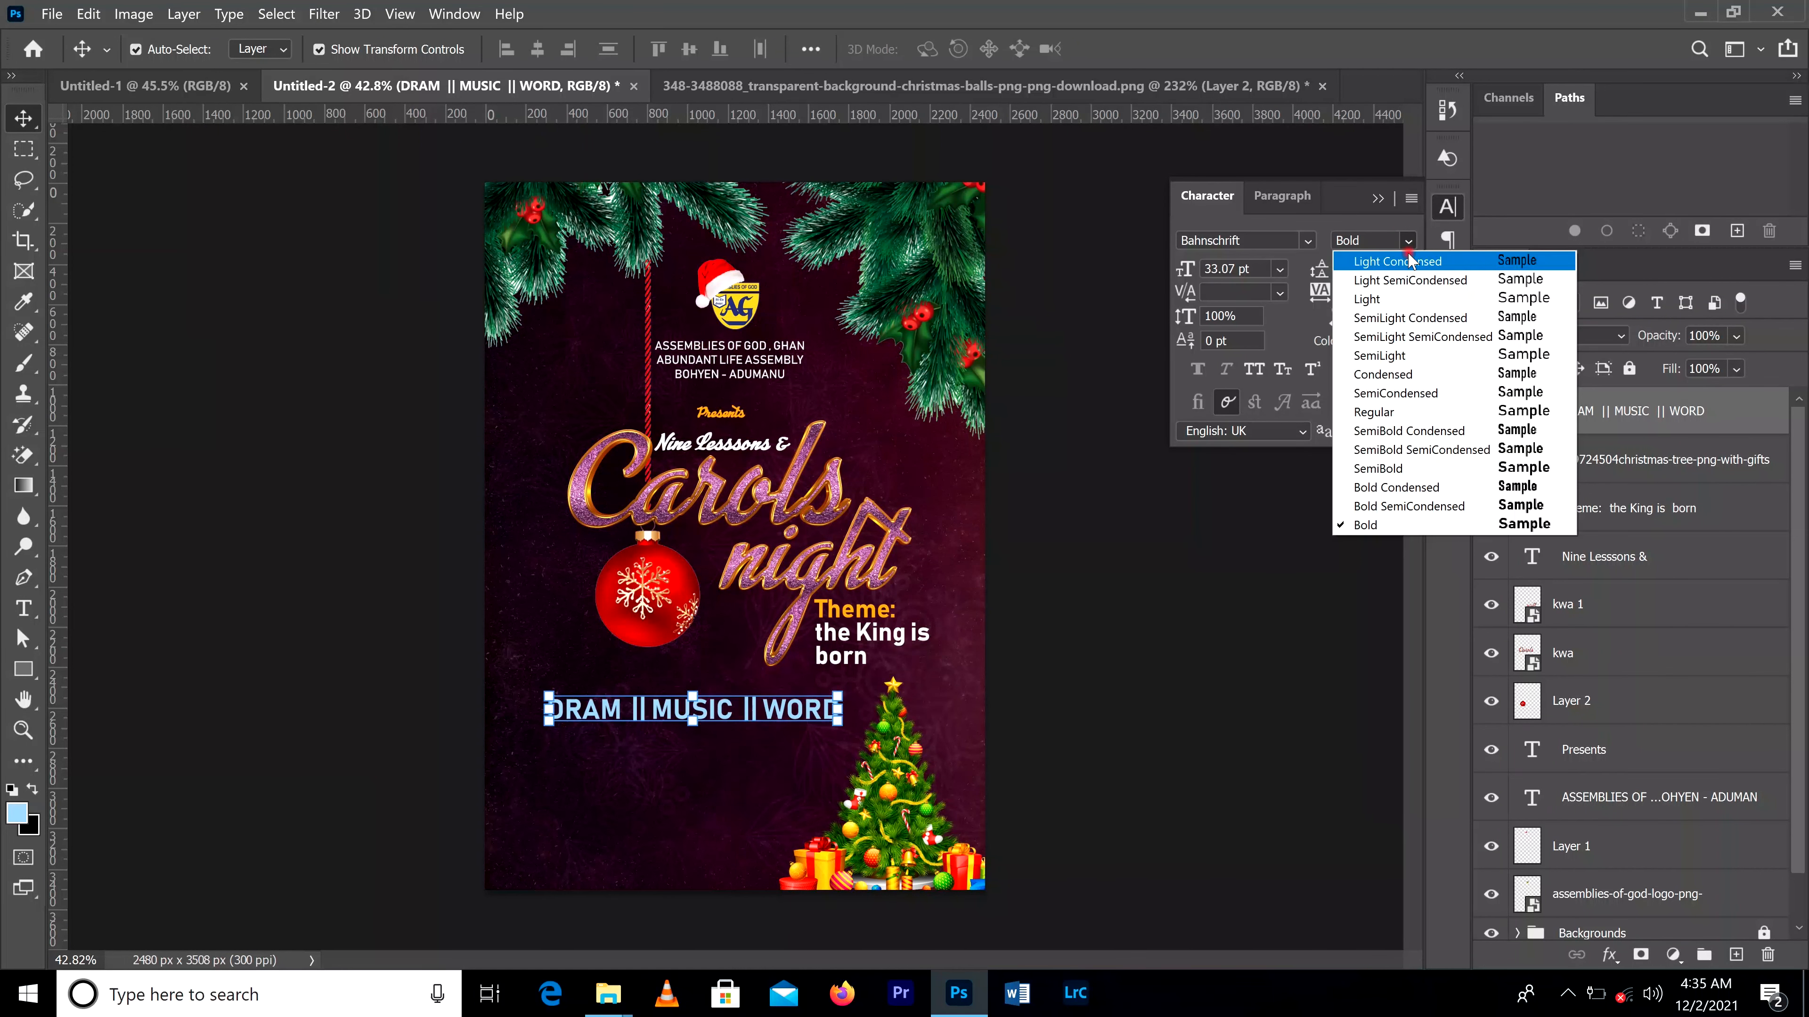
left_click(1410, 280)
left_click(1377, 198)
Step: Correct "DRAM" to "DRAMA" and widen the spacing around the || separators in the text line
left_click(24, 608)
left_click(616, 710)
type("A")
left_click(653, 710)
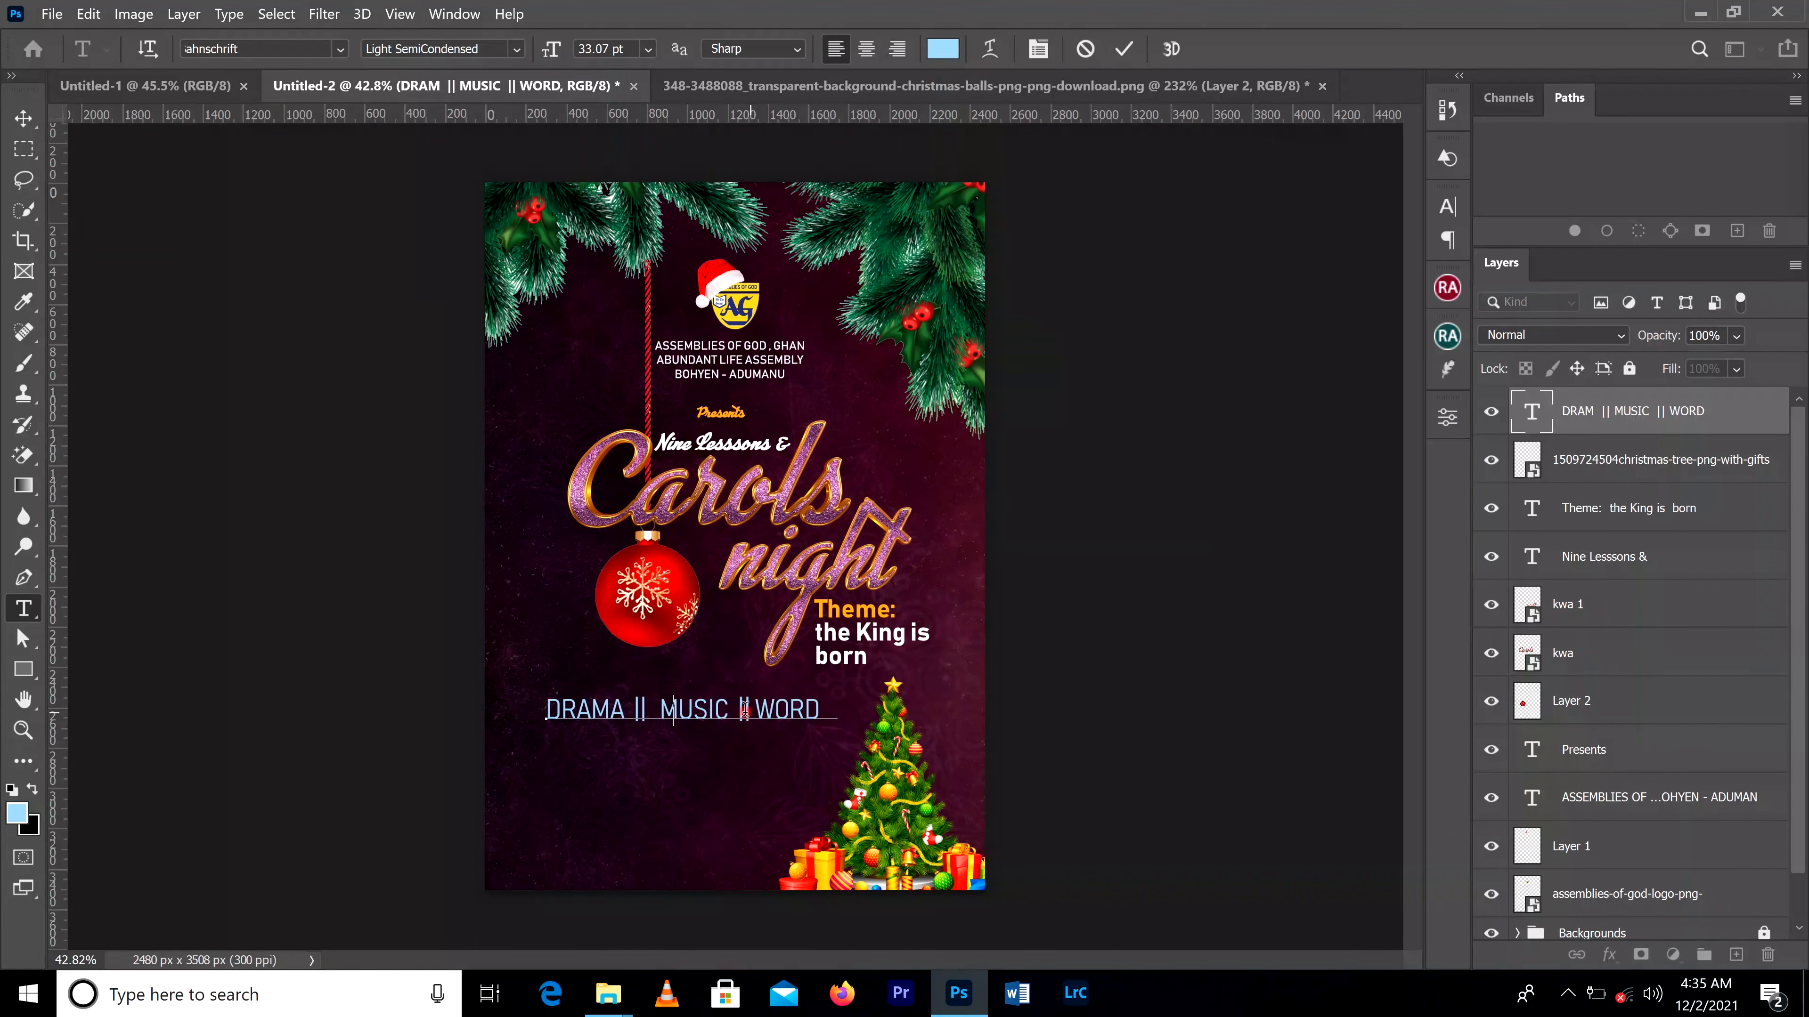
left_click(760, 709)
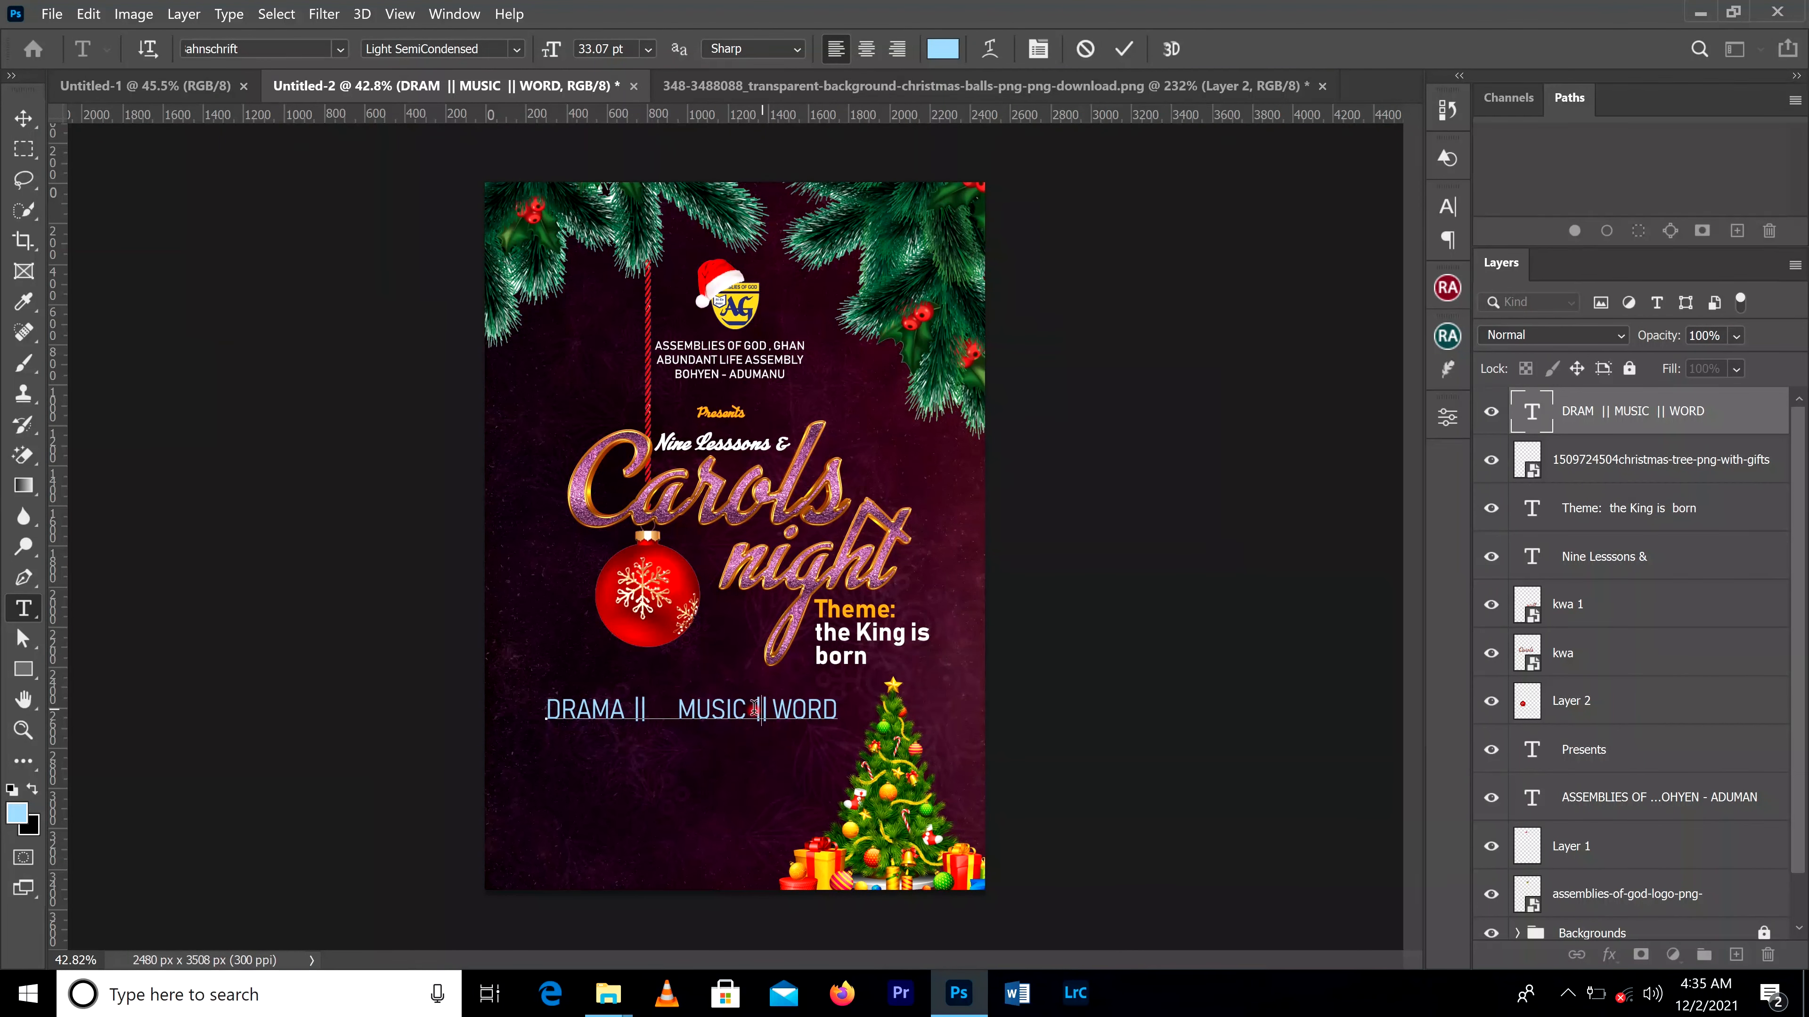
left_click(776, 710)
left_click(755, 710)
left_click(632, 710)
left_click(23, 118)
Step: Scale the "DRAMA || MUSIC || WORD" line to about 72% and move it right, under the title
key("ctrl+t")
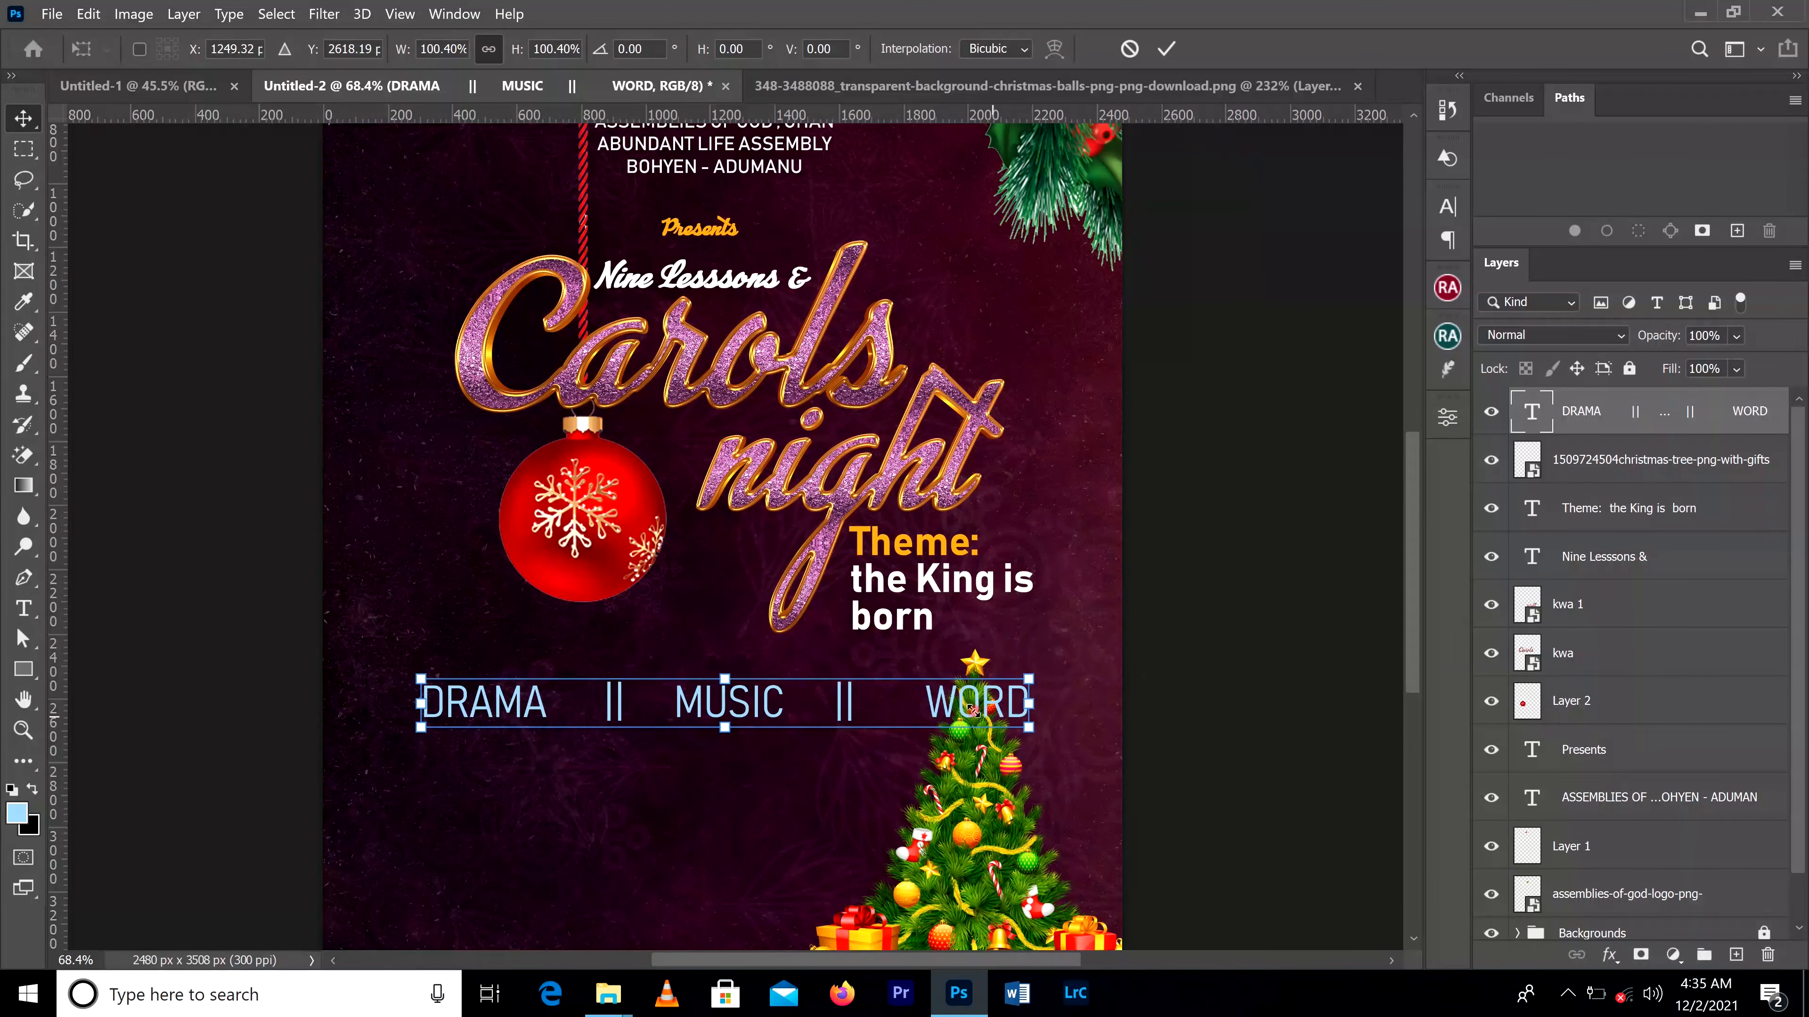
left_click_drag(1027, 727, 859, 685)
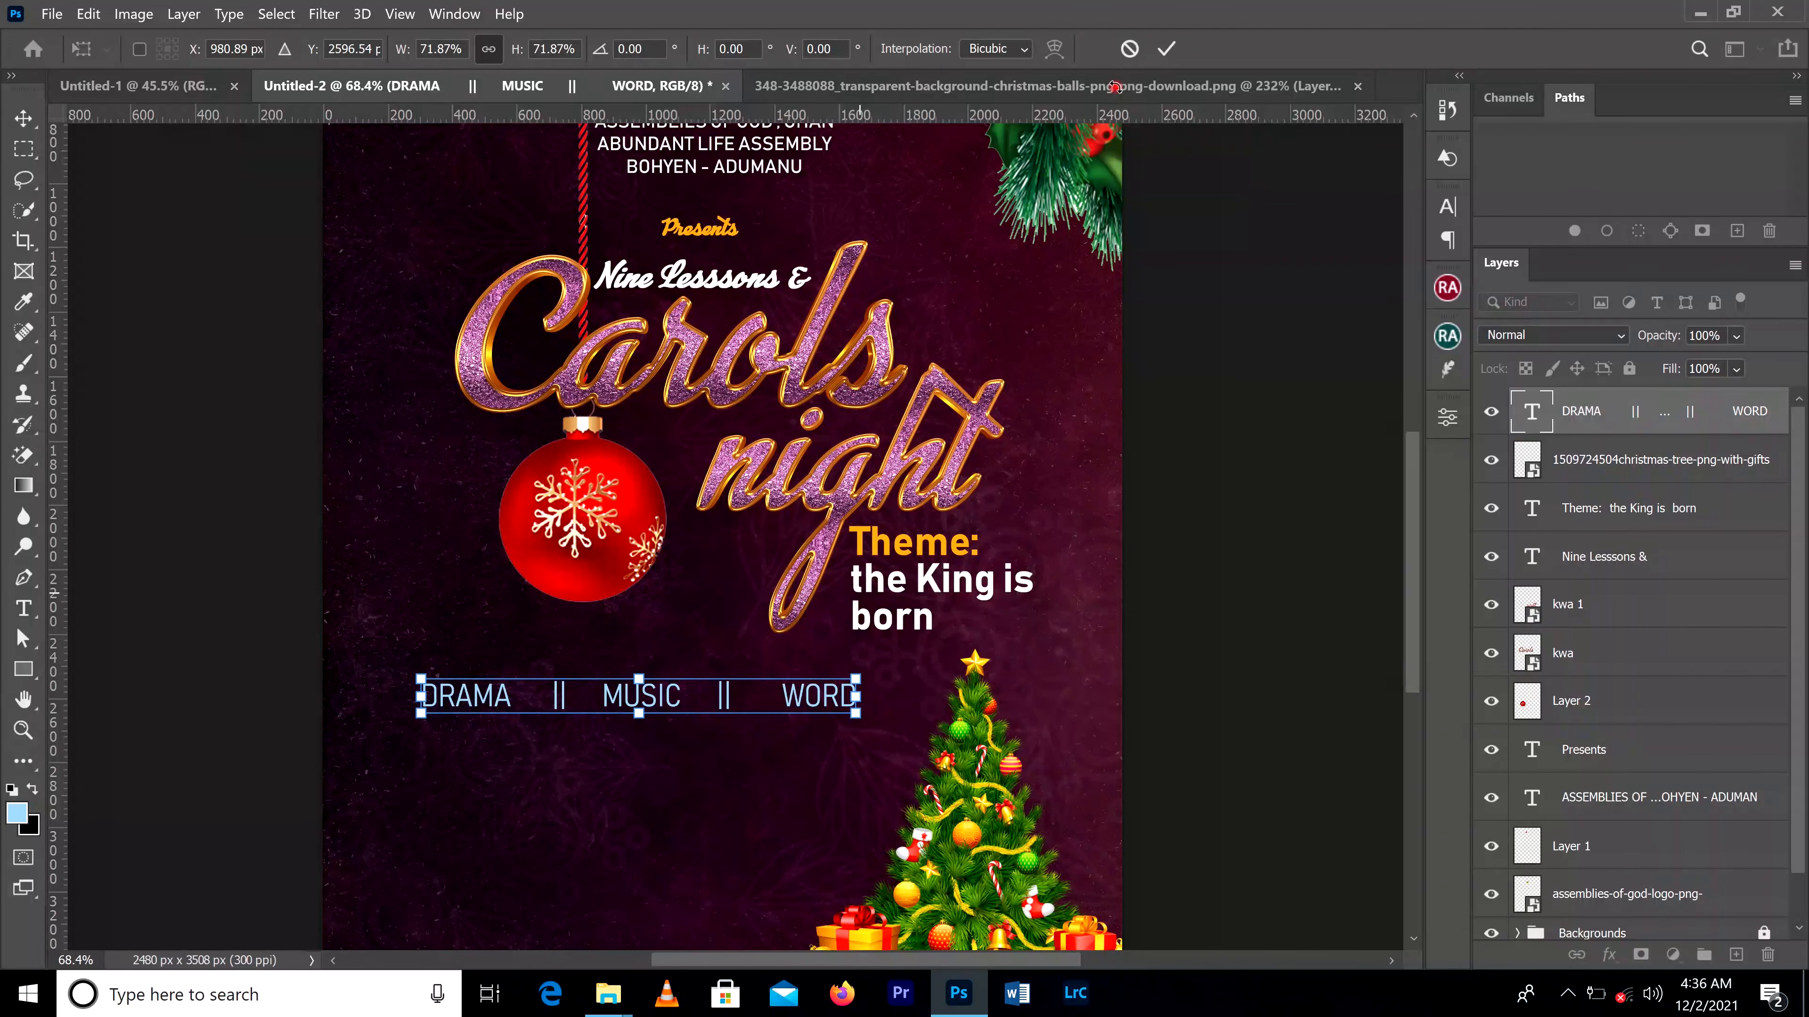
left_click(1166, 49)
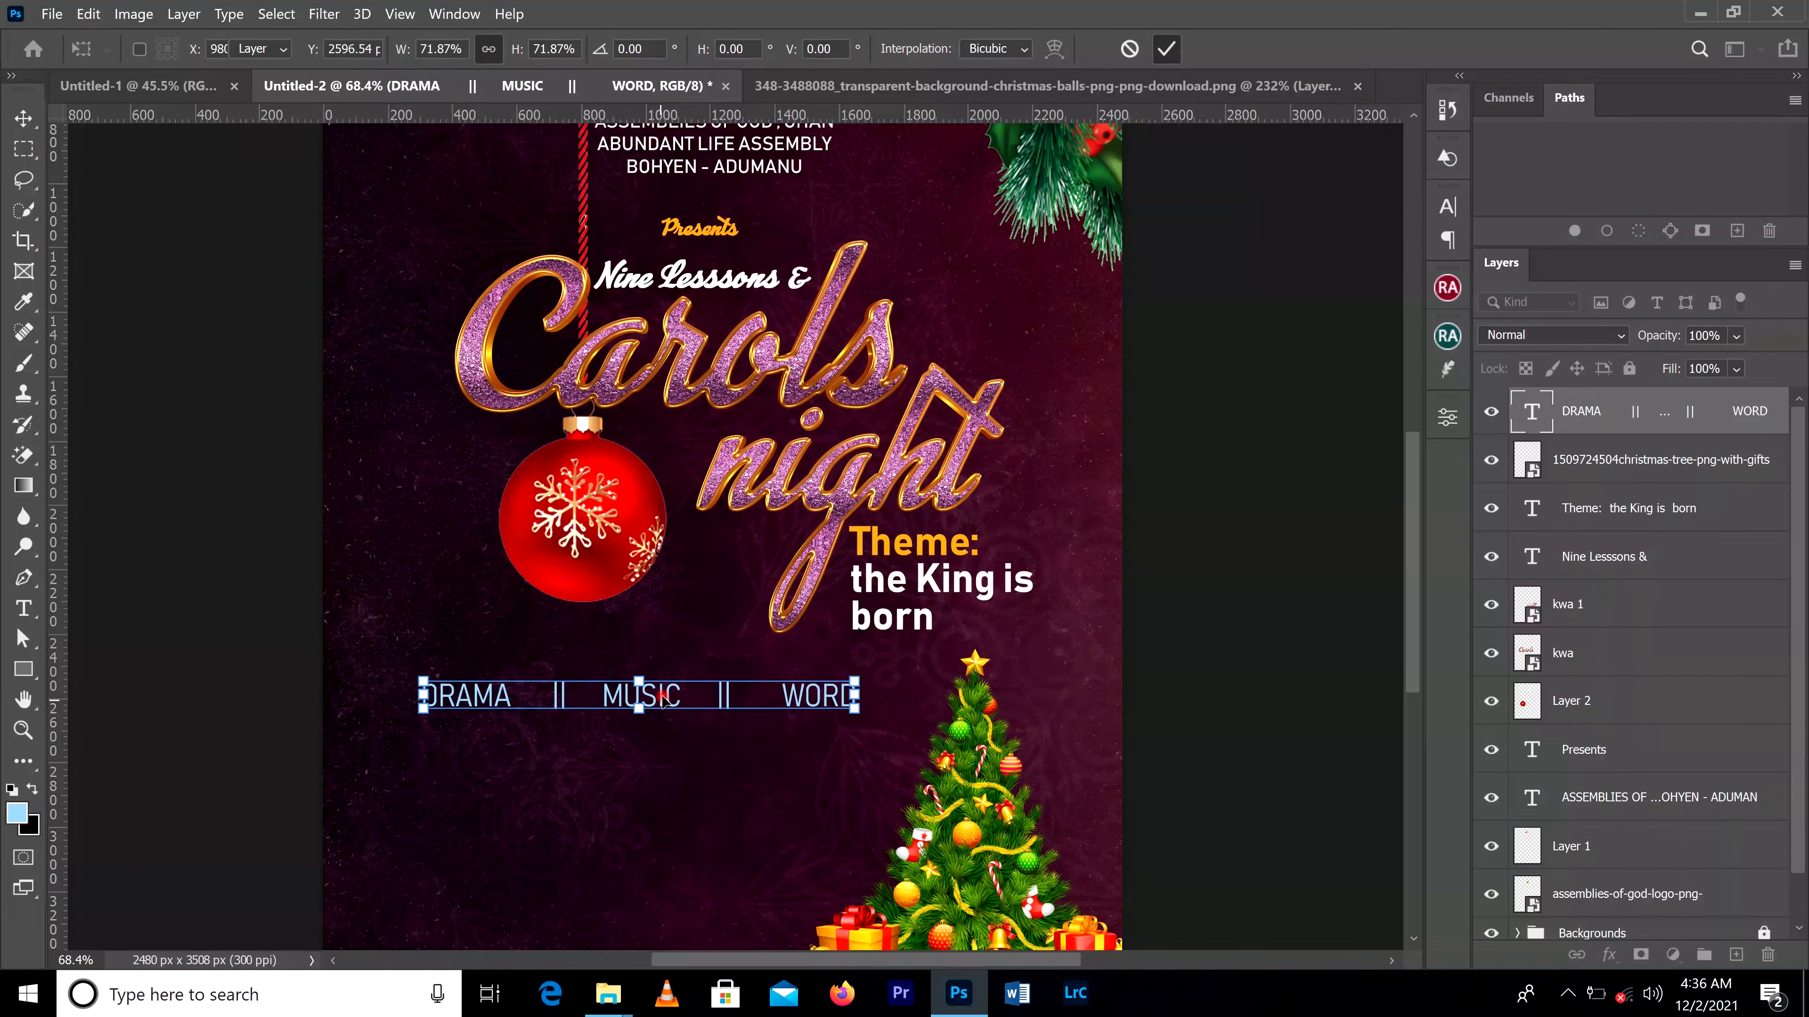
left_click_drag(672, 702, 732, 699)
scroll(732, 699, "down", 5)
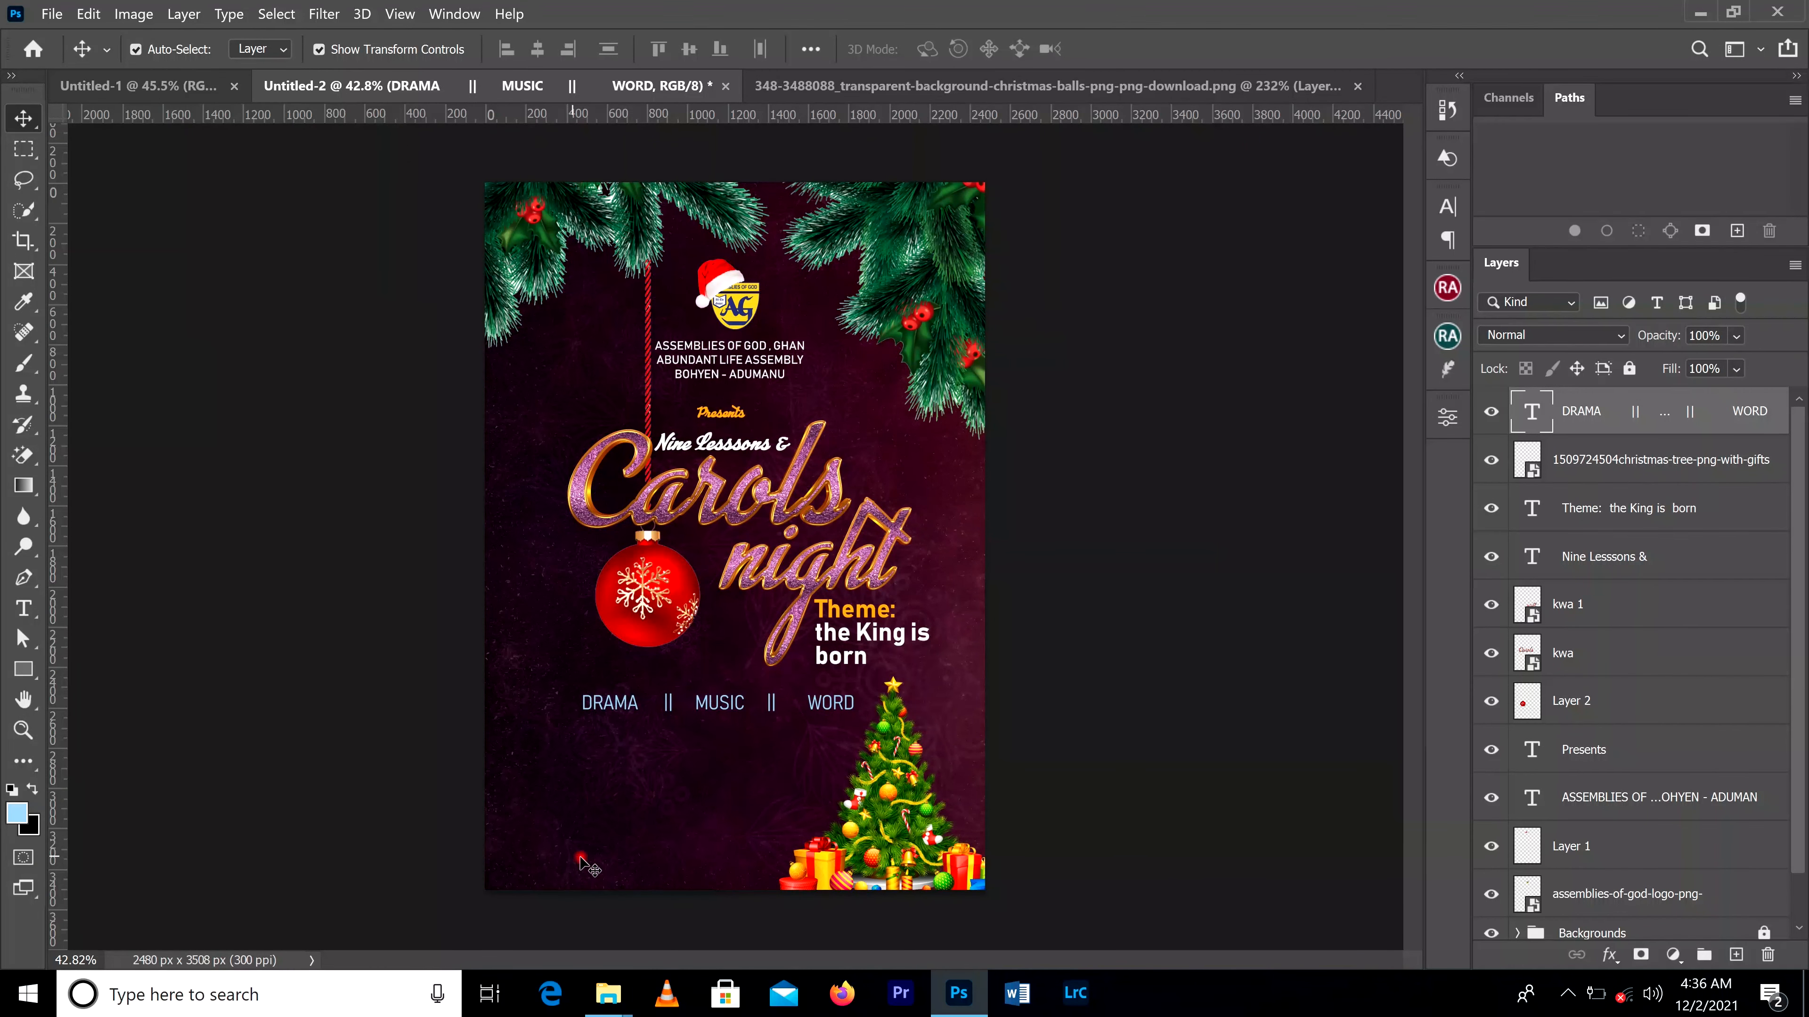
left_click(586, 862)
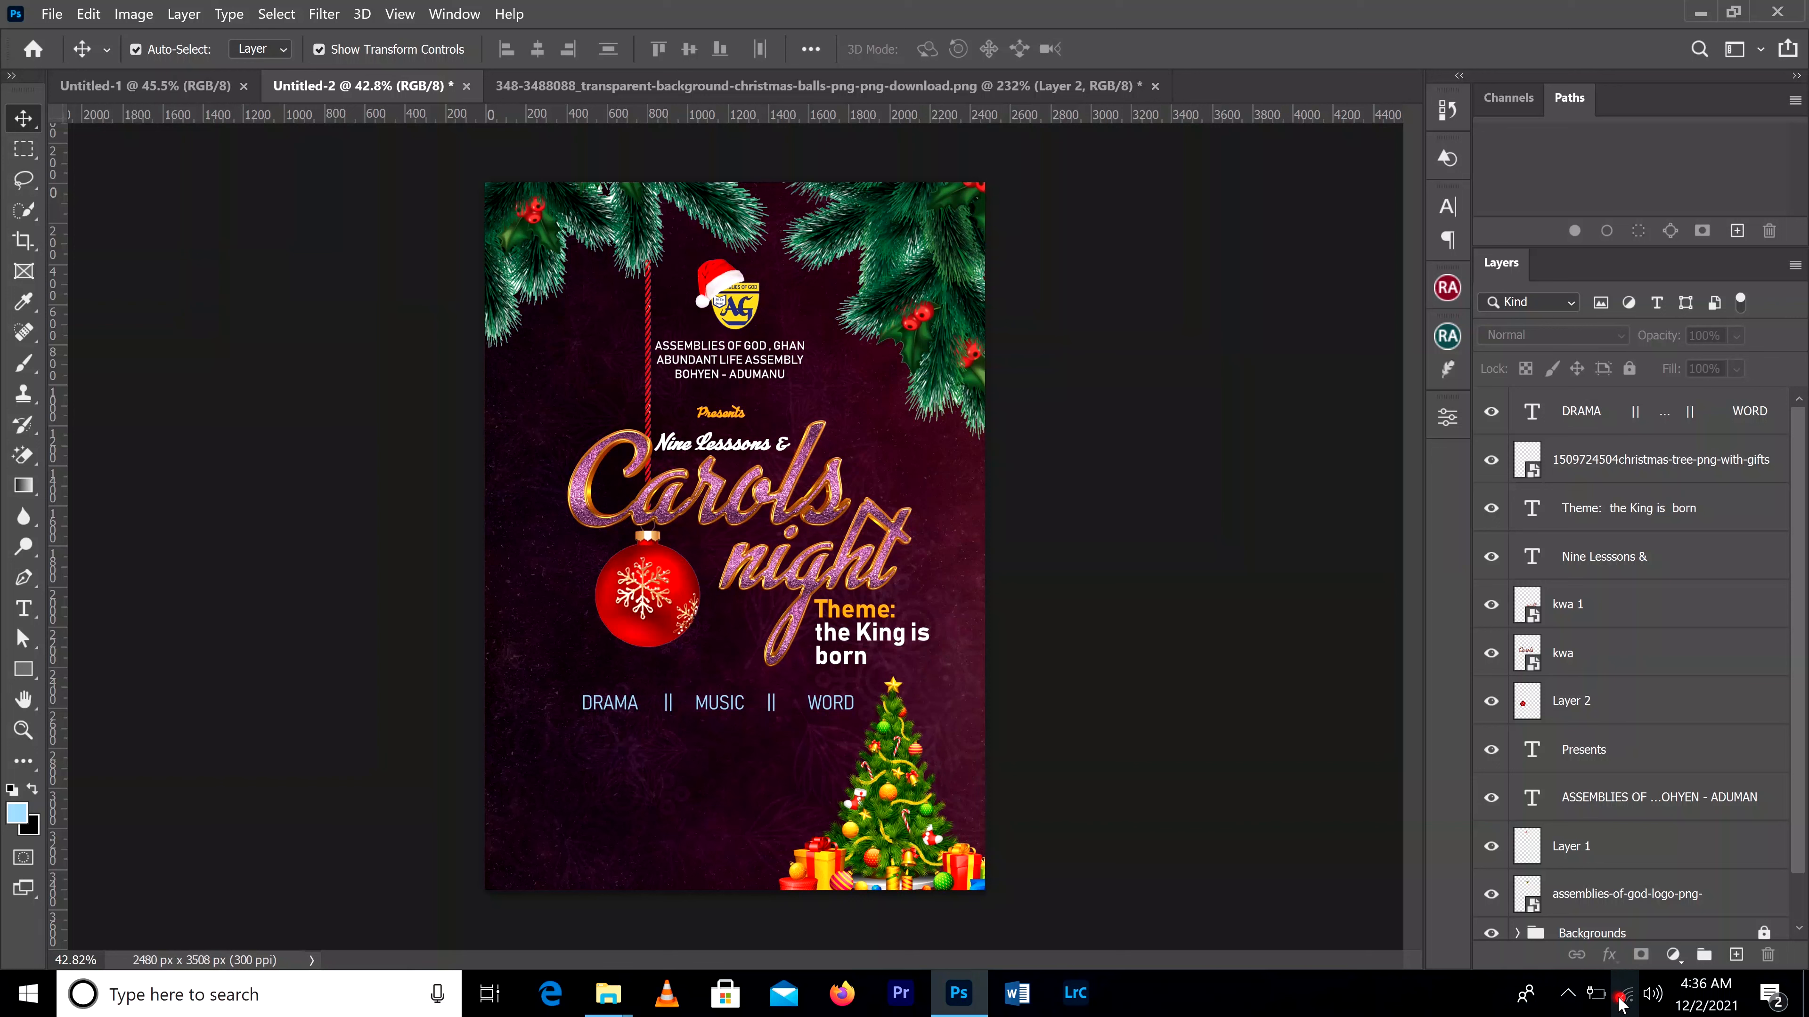
left_click(1526, 994)
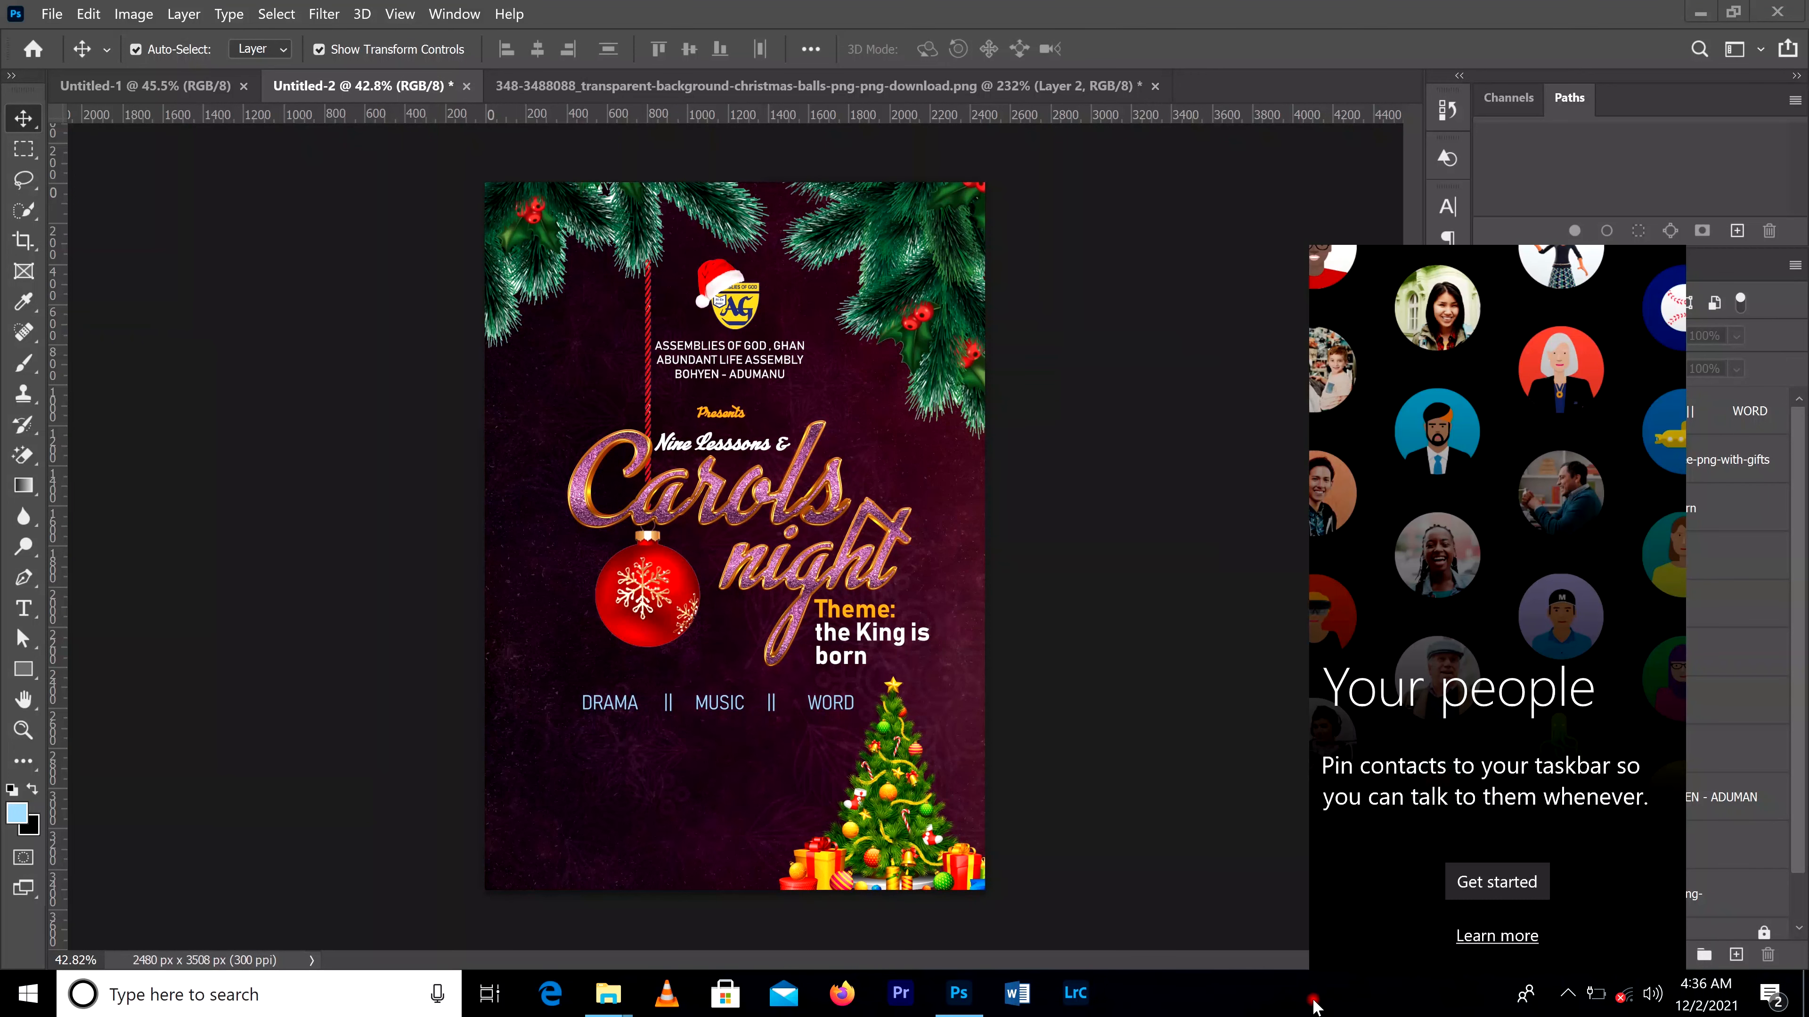
left_click(1286, 1002)
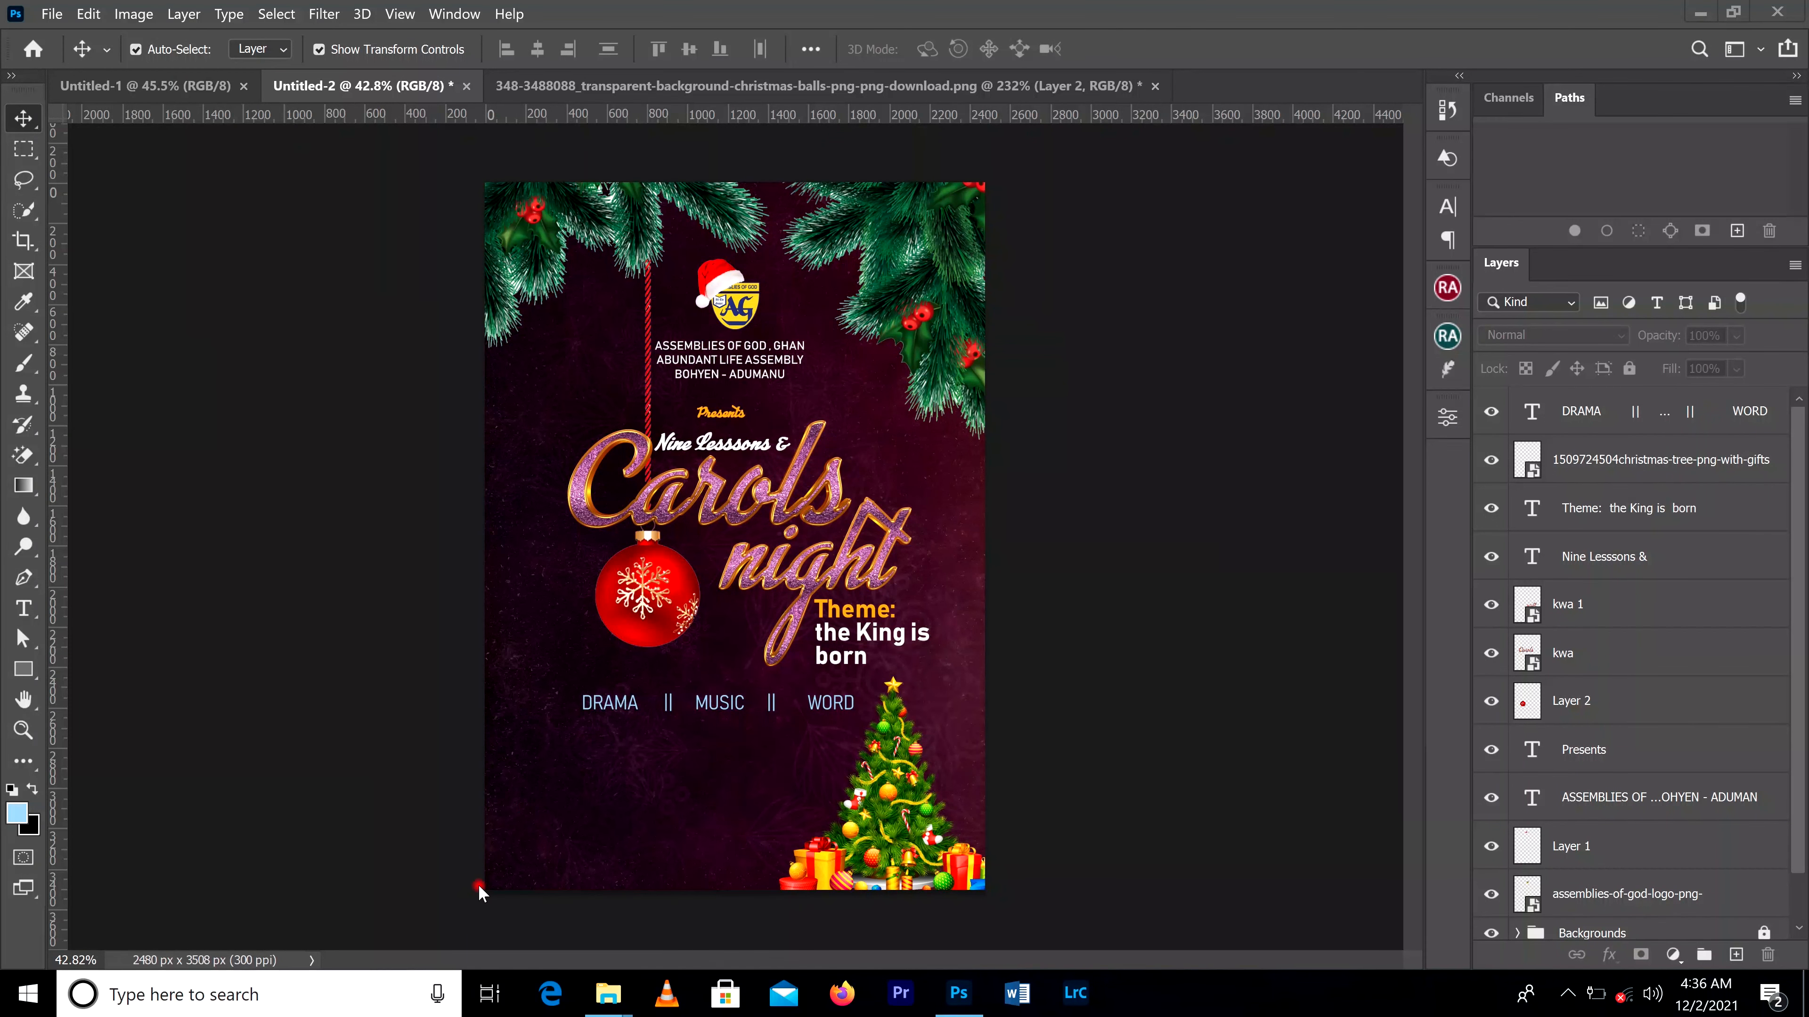
Step: Draw a white rectangle about 495 by 758 px in the flyer's lower-left area and widen it to about 548 px
left_click(21, 670)
left_click_drag(516, 731, 617, 884)
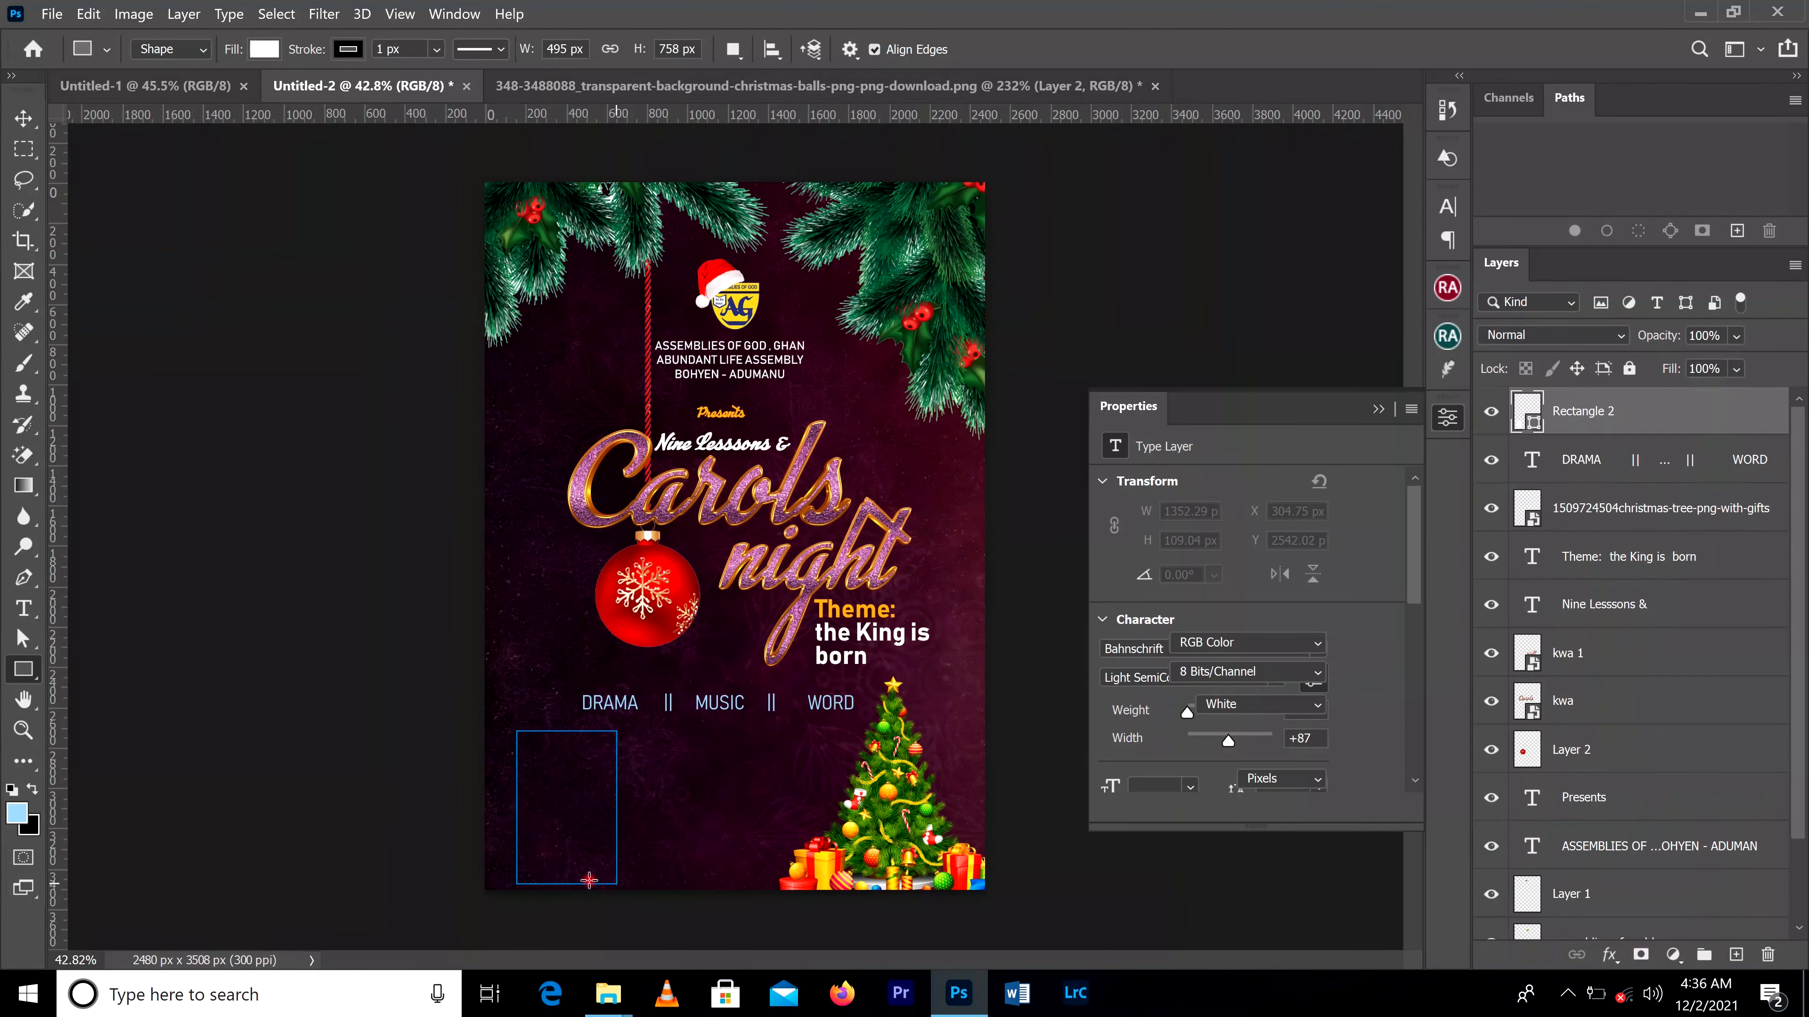
scroll(588, 881, "up", 1)
scroll(589, 881, "up", 2)
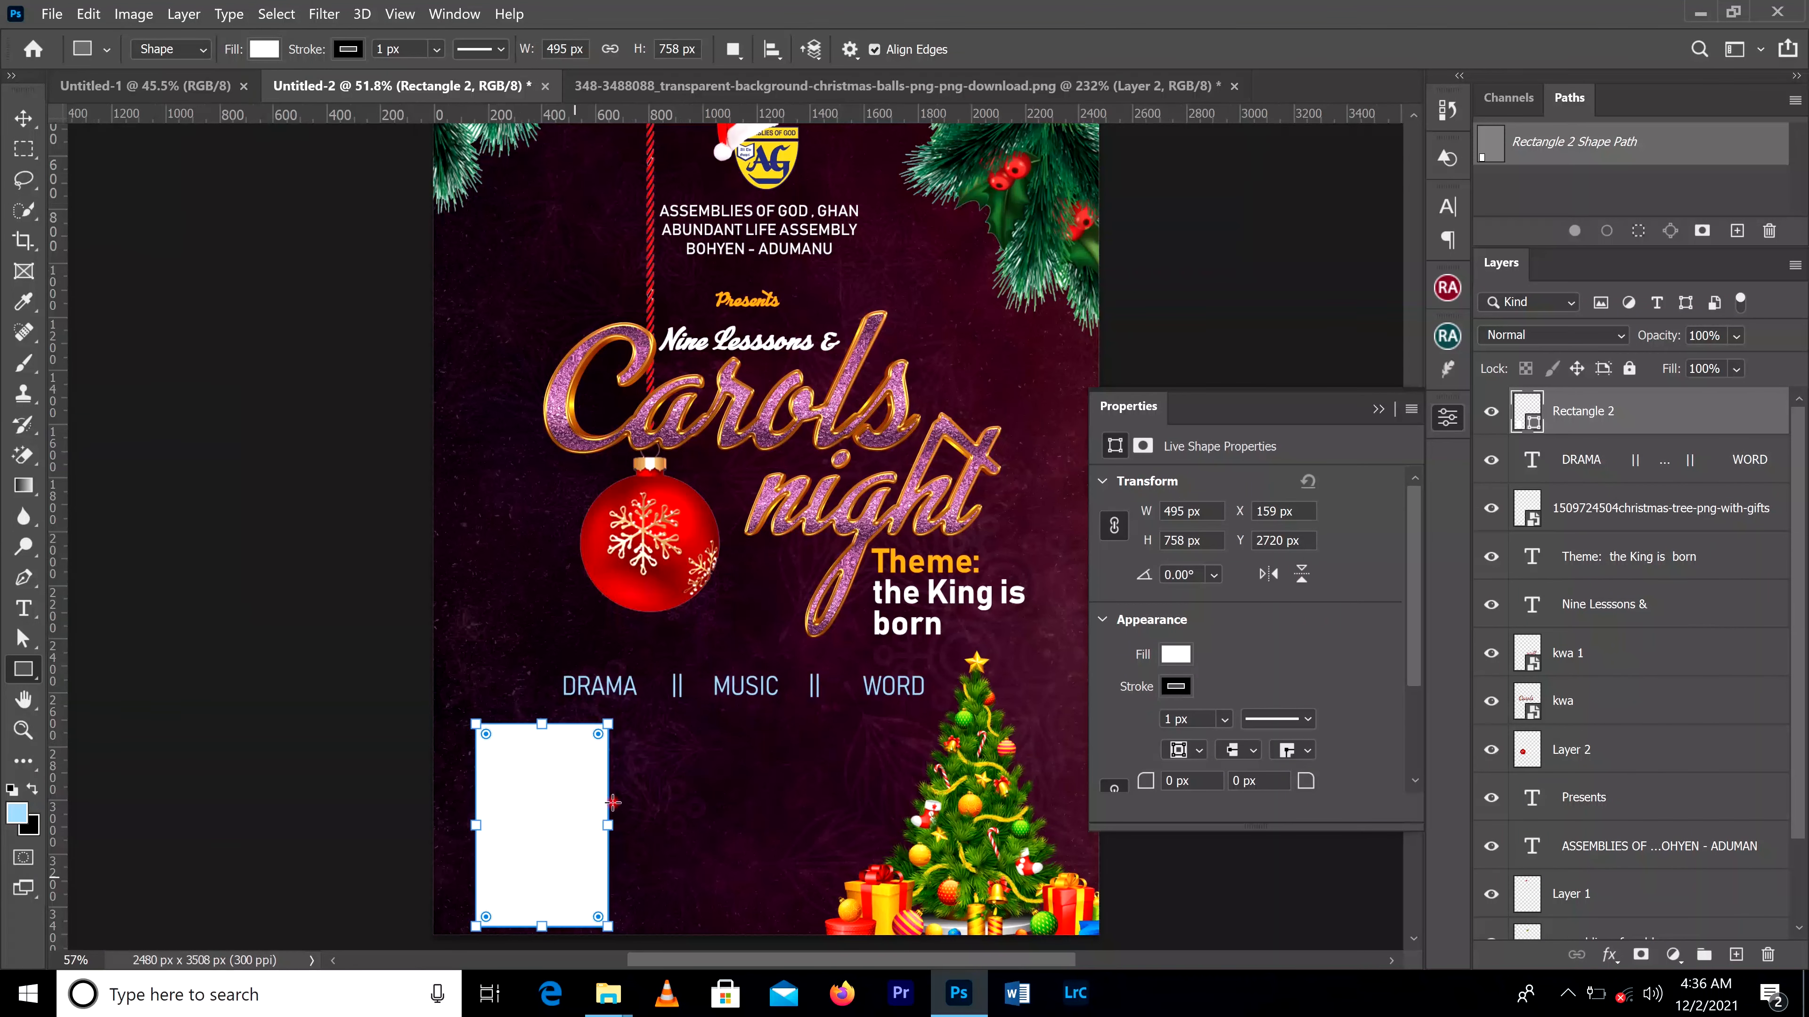
left_click_drag(611, 825, 624, 825)
key("v")
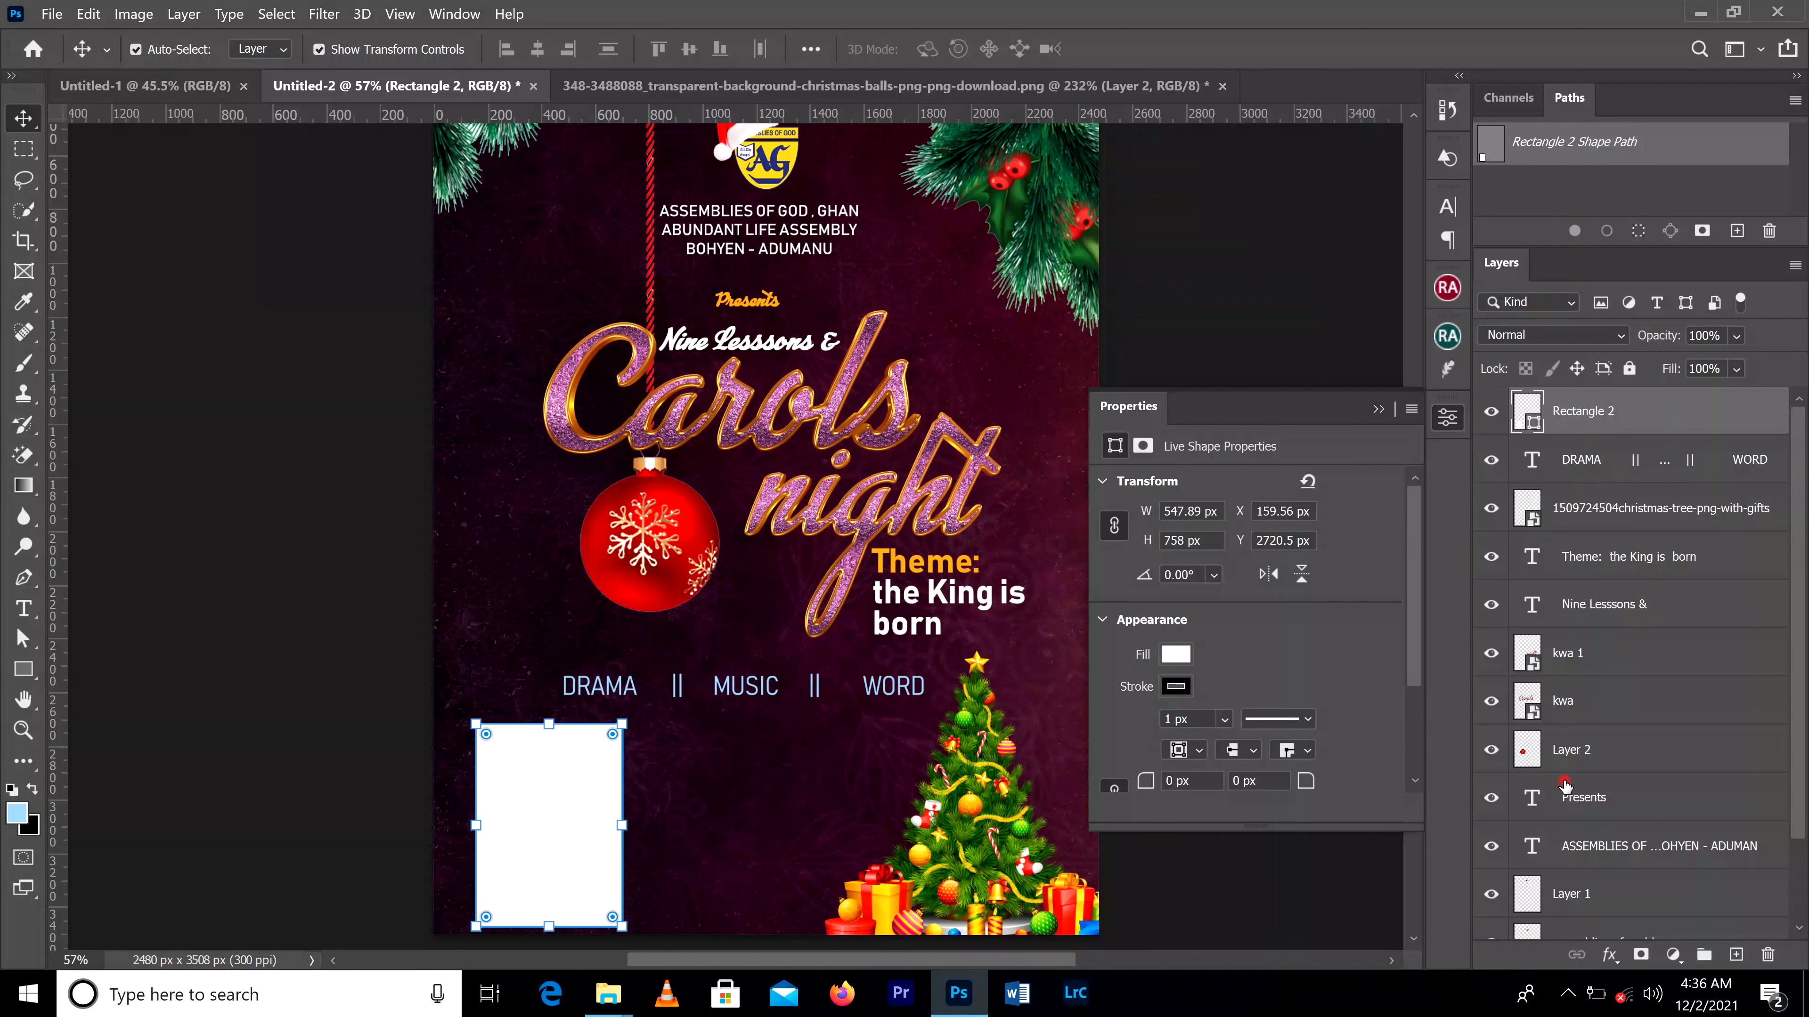
left_click(1379, 409)
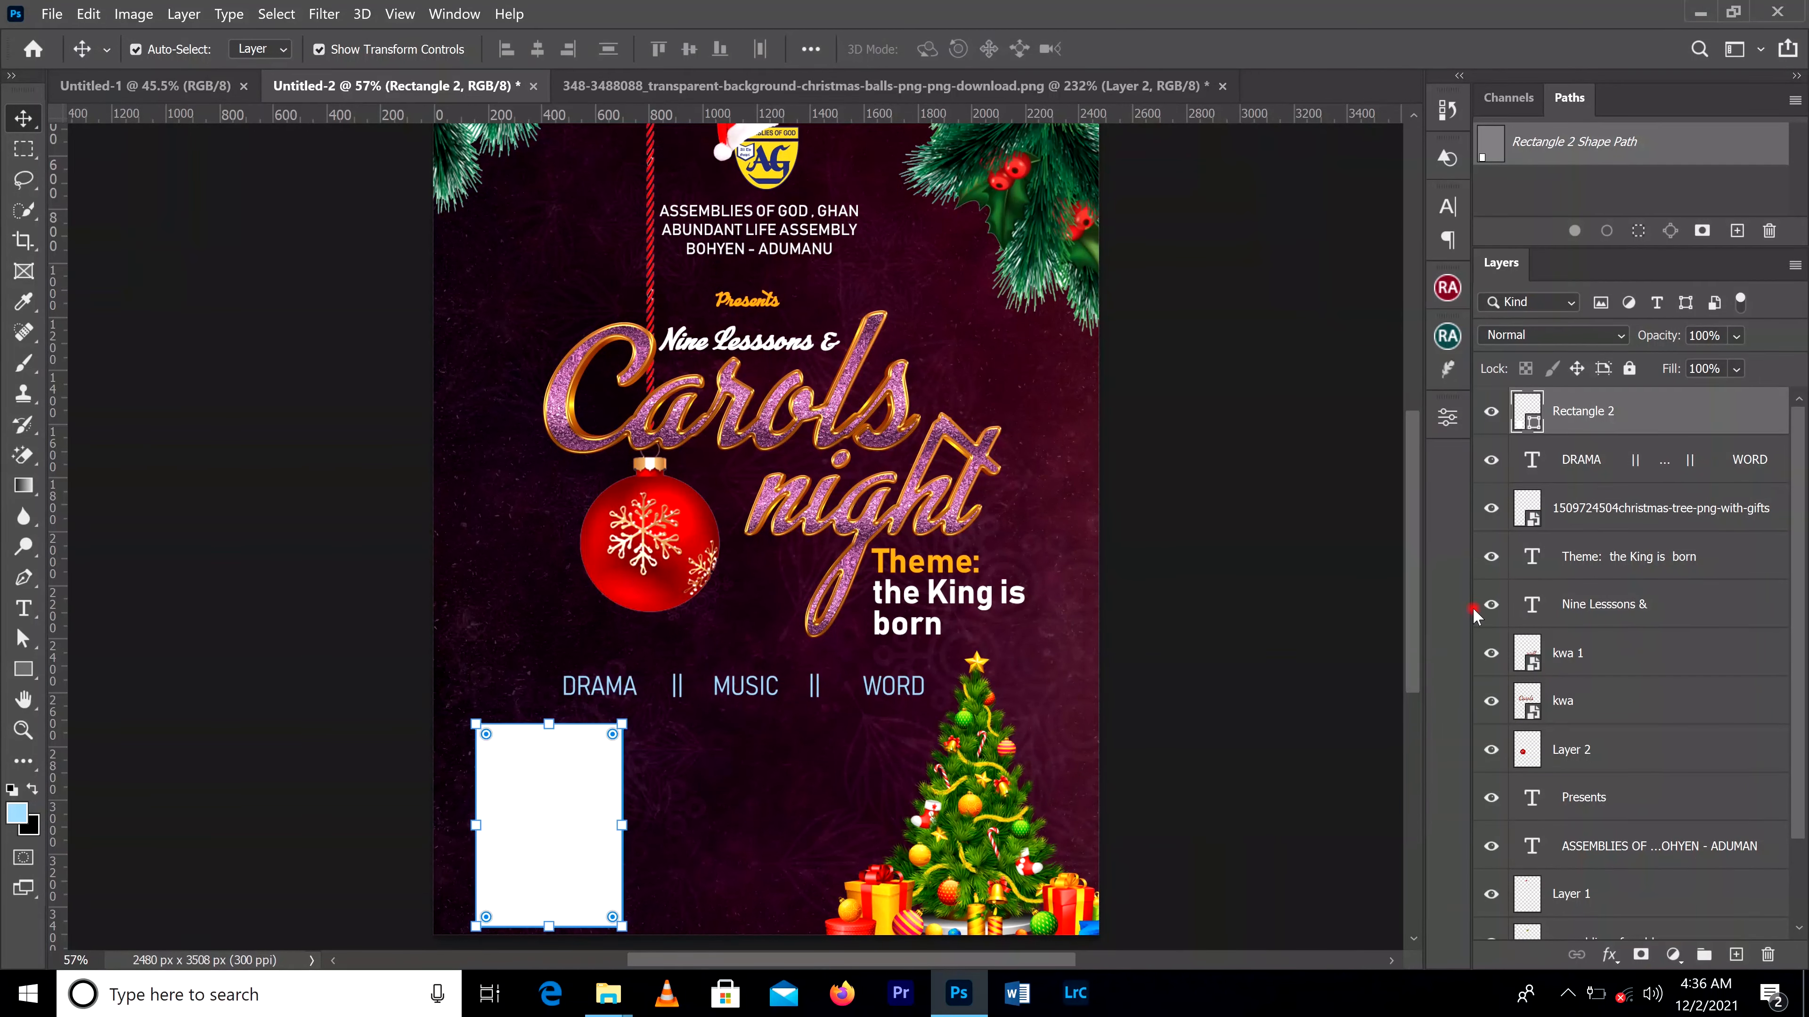
left_click(1609, 955)
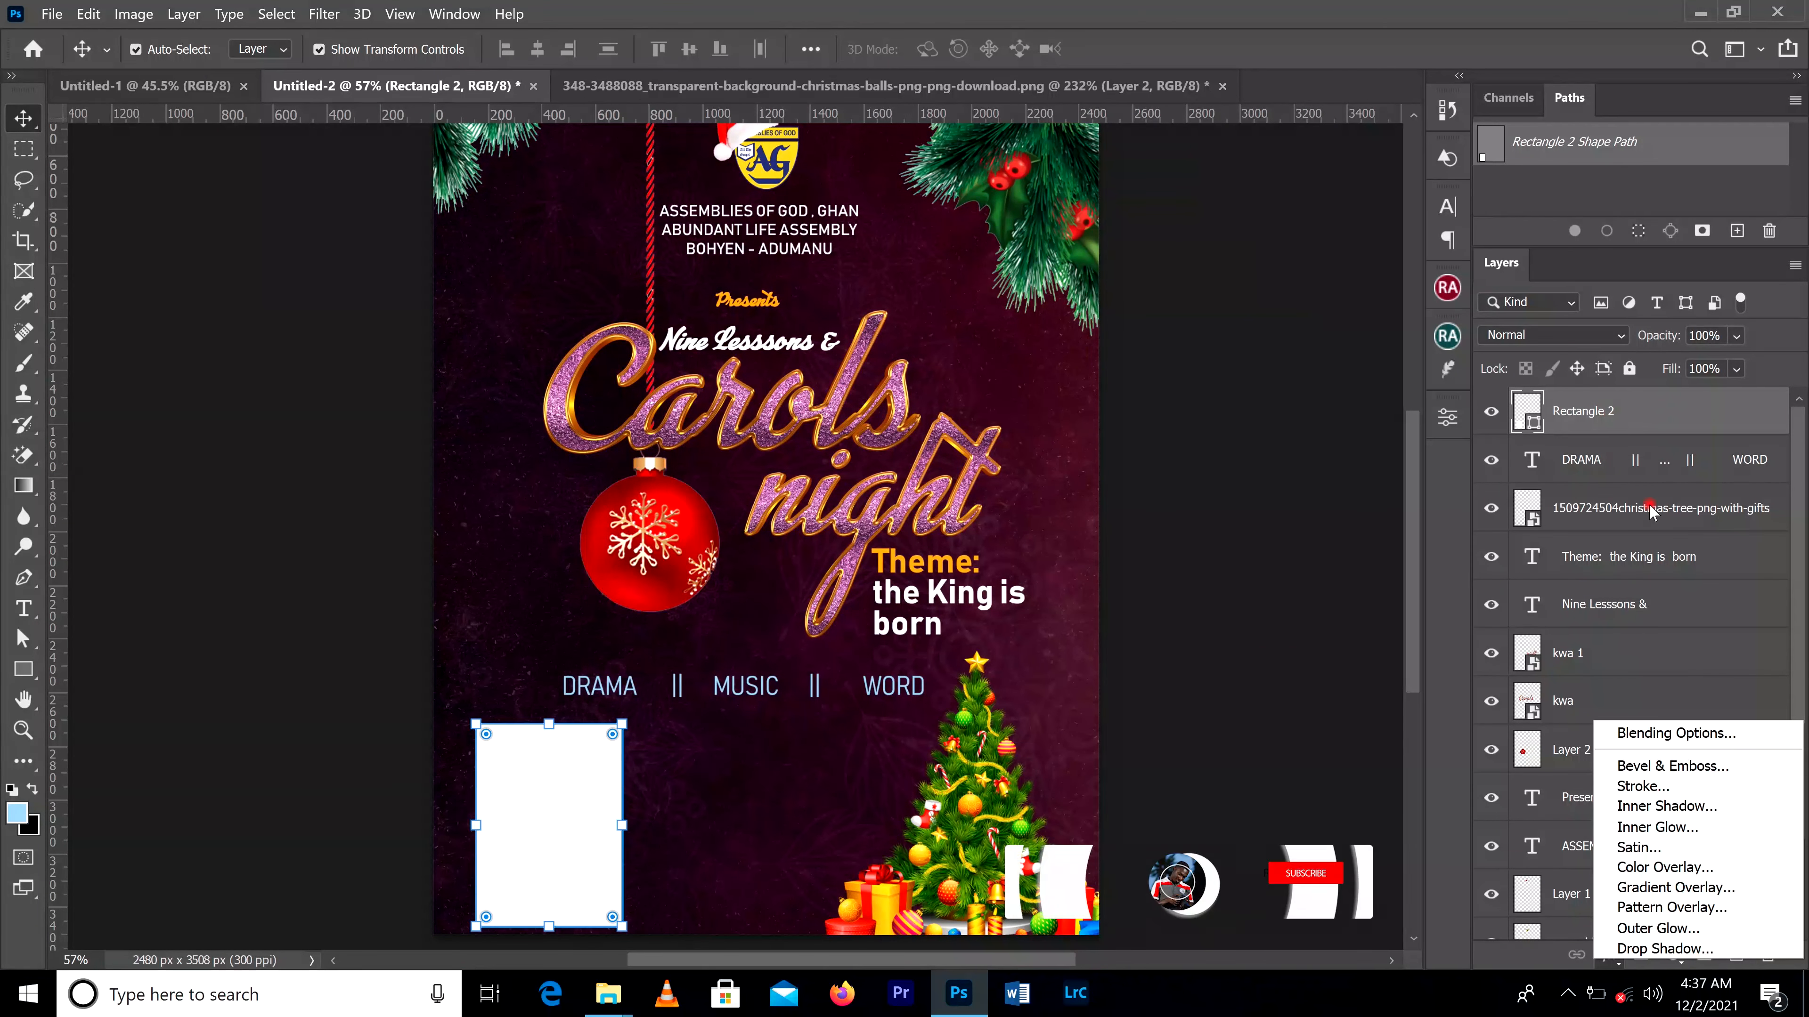
left_click(1690, 909)
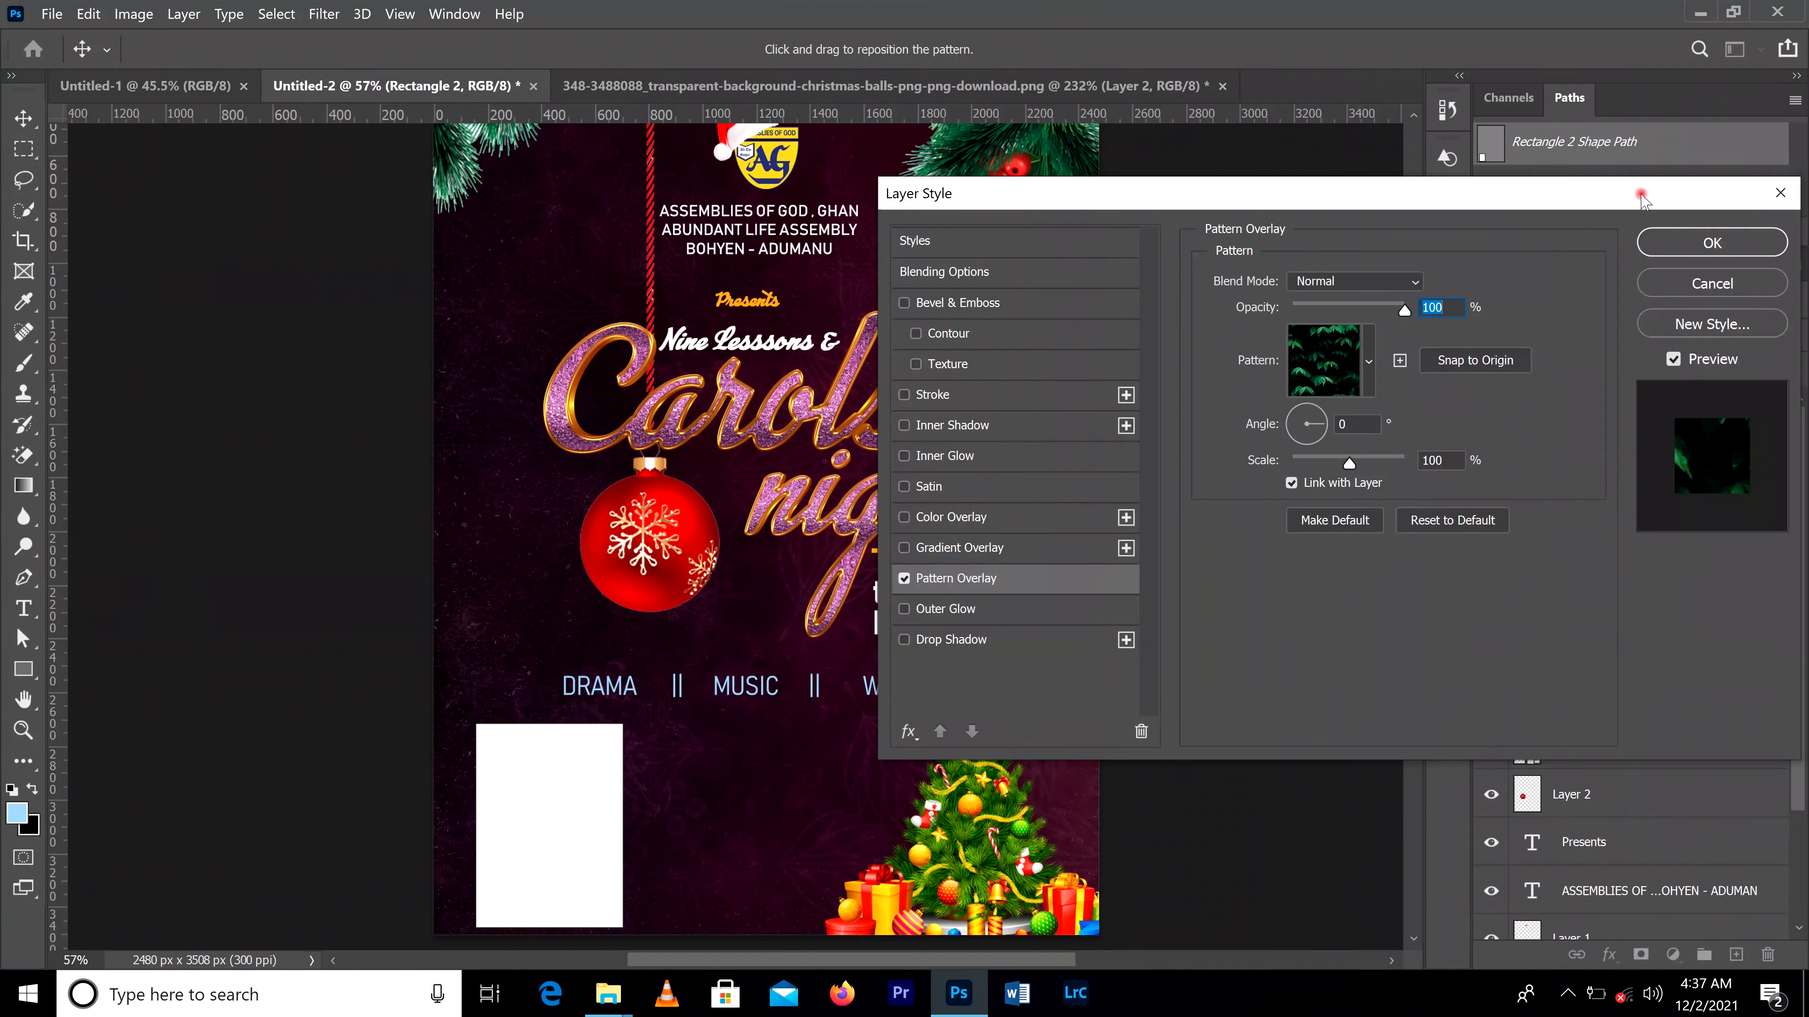
left_click(1780, 193)
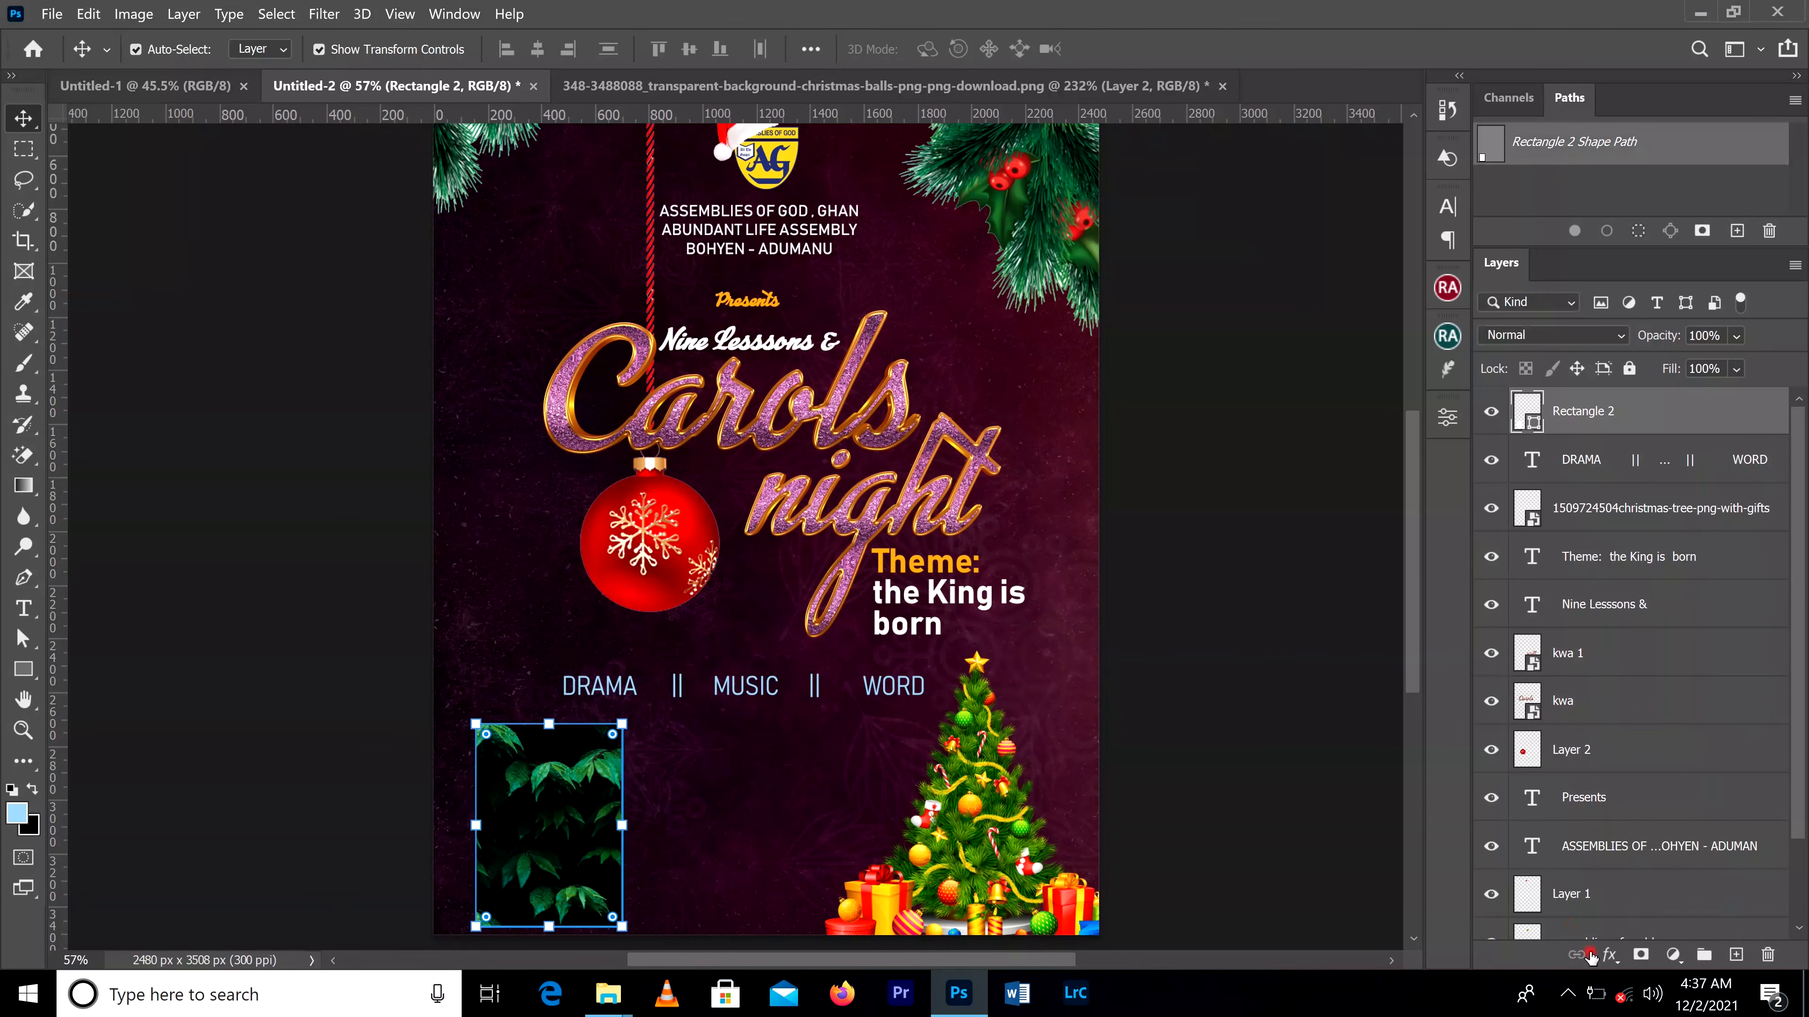
Step: Apply a Gradient Overlay to the white rectangle using the Foreground to Background preset
left_click(1607, 955)
left_click(1675, 880)
left_click(1423, 338)
left_click(1259, 418)
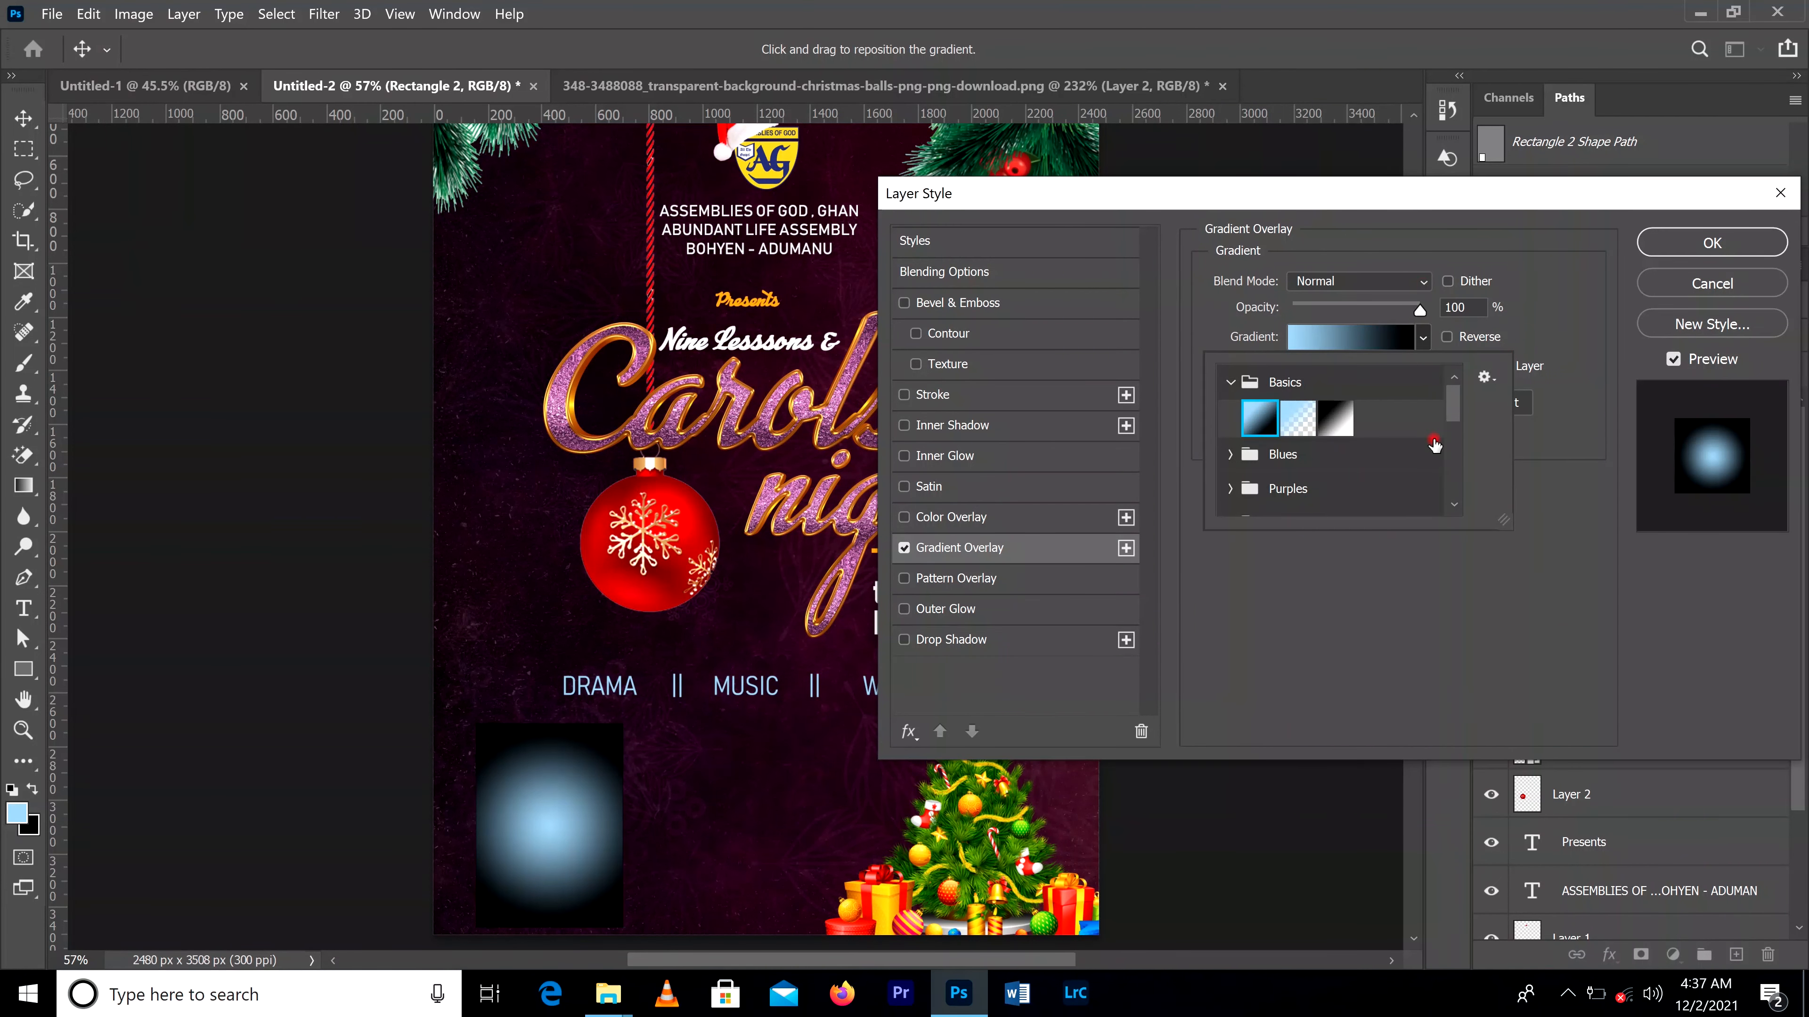
left_click(1417, 625)
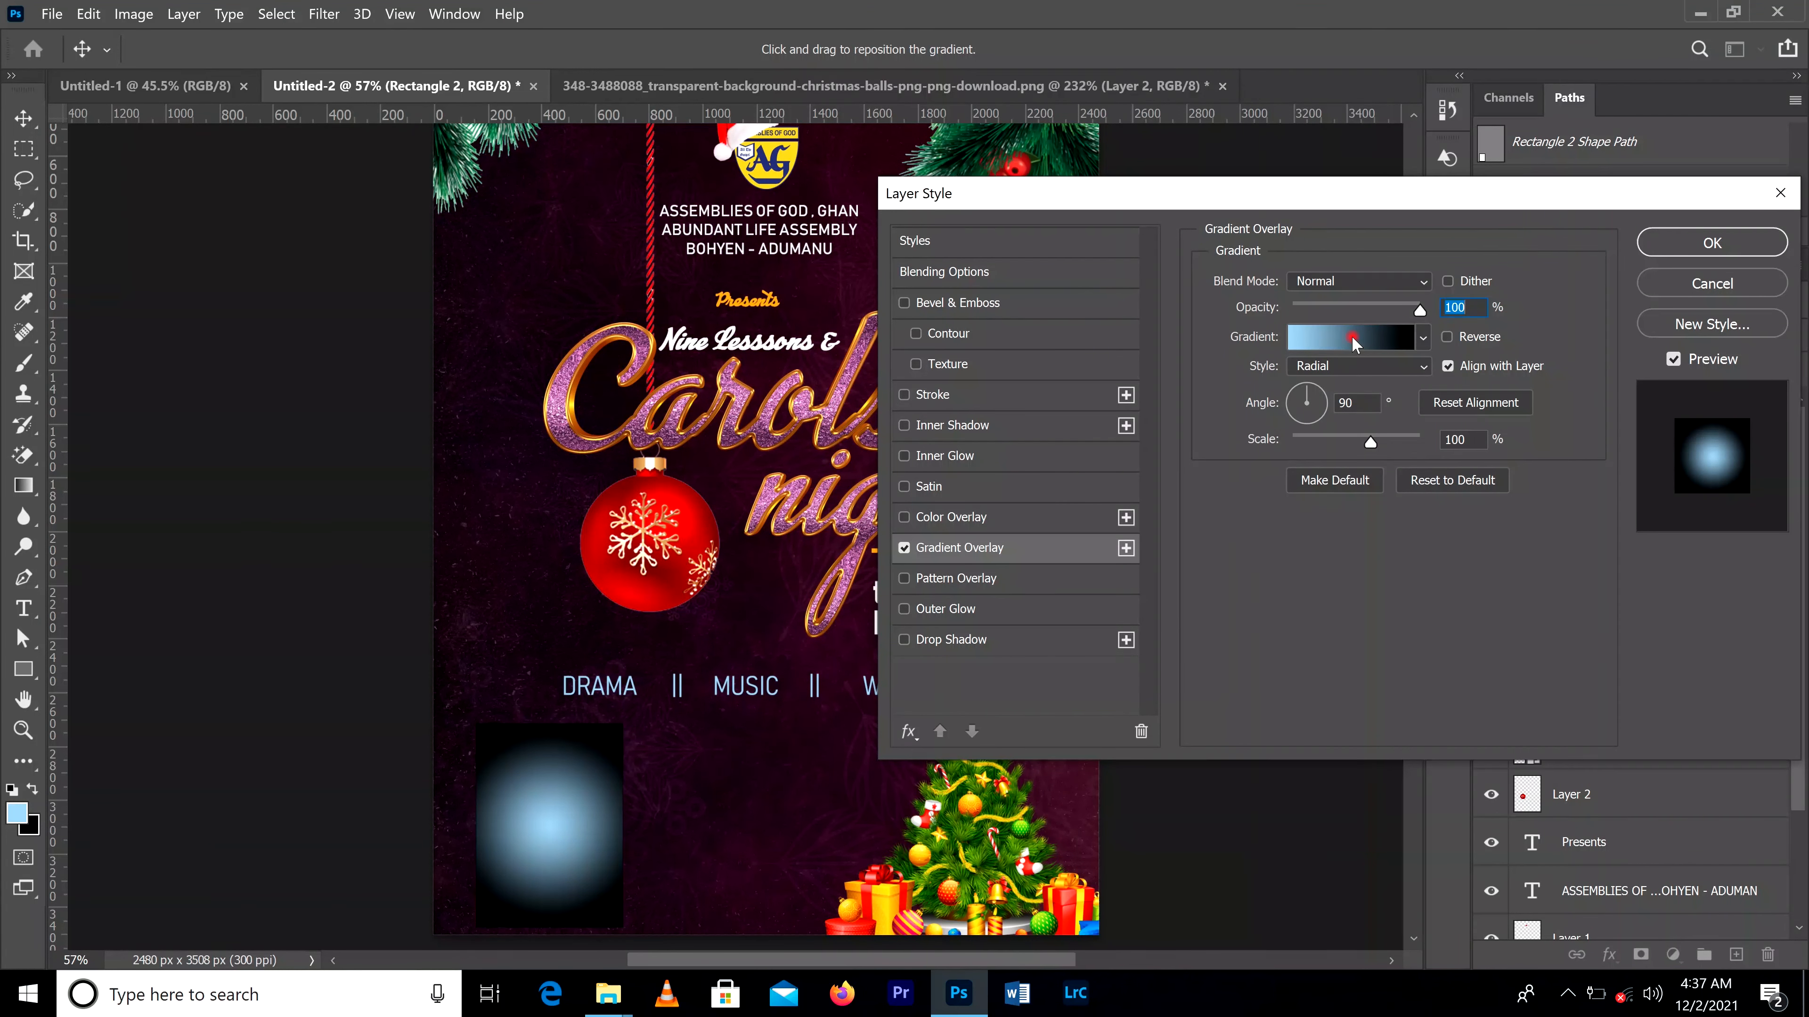
Step: Set the gradient's starting color stop to bright red d30001, sampled from the Christmas bauble
left_click(1353, 340)
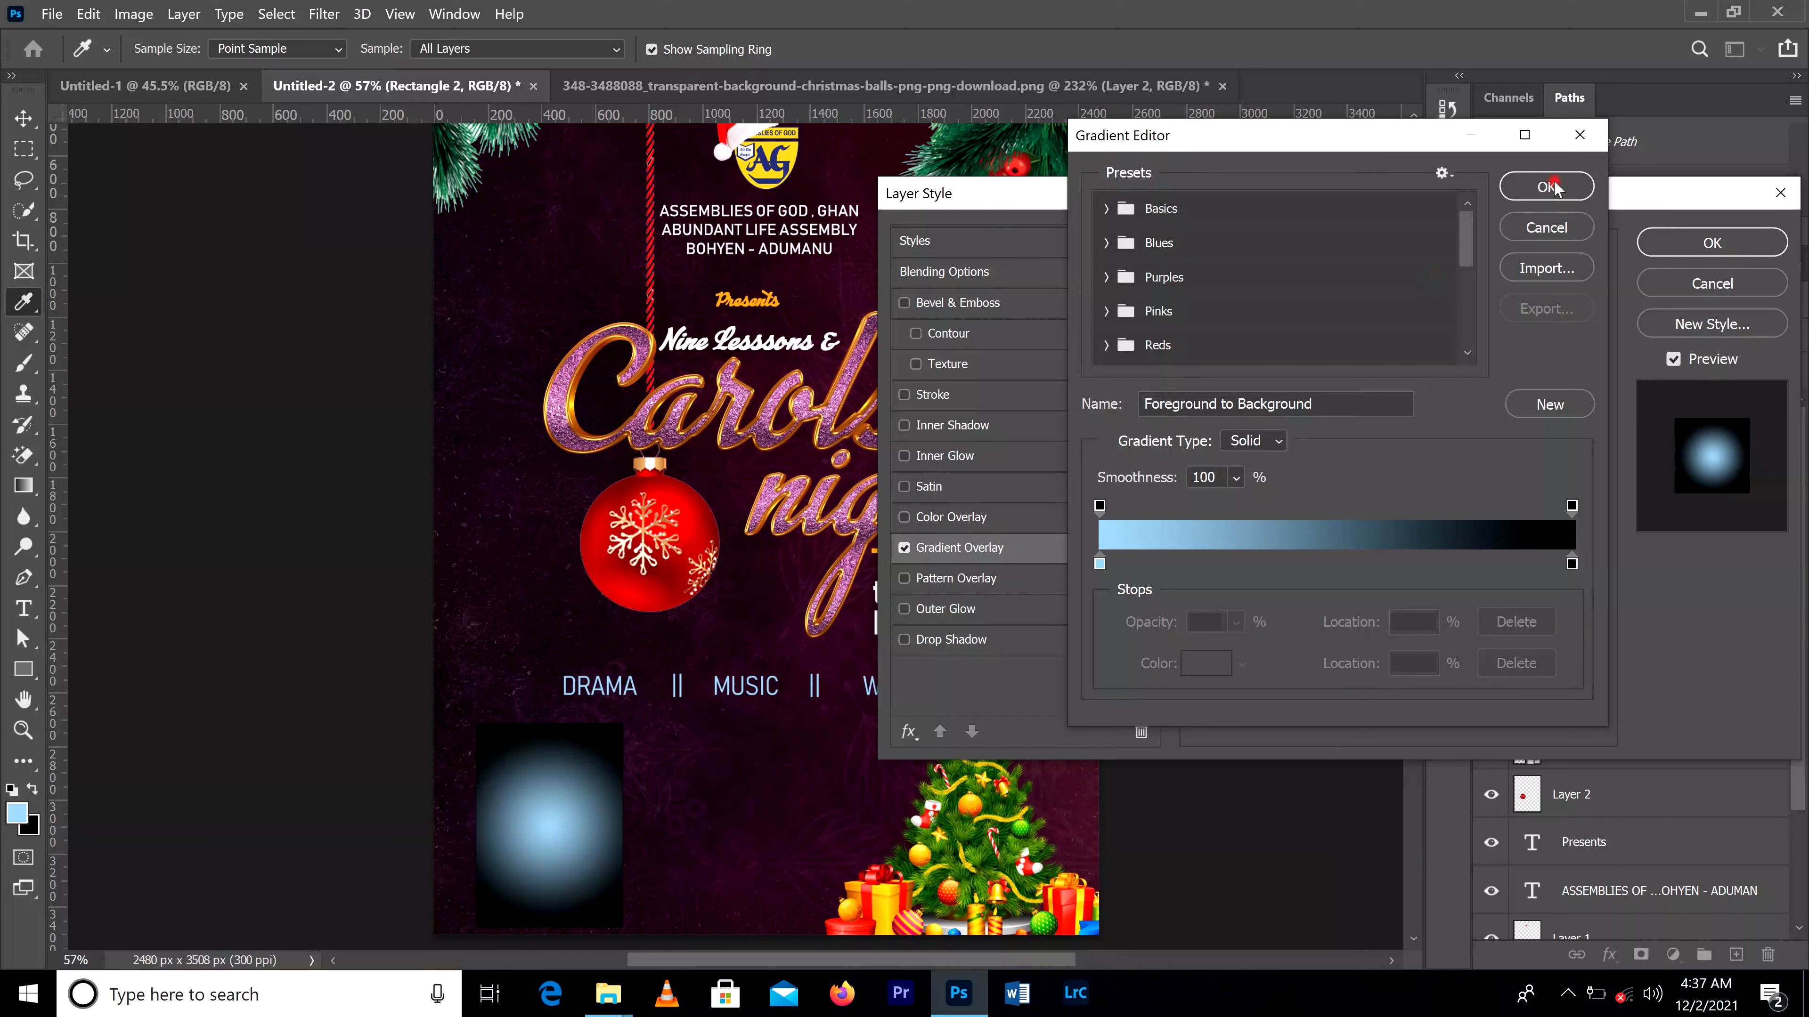
left_click(1551, 187)
left_click(1350, 342)
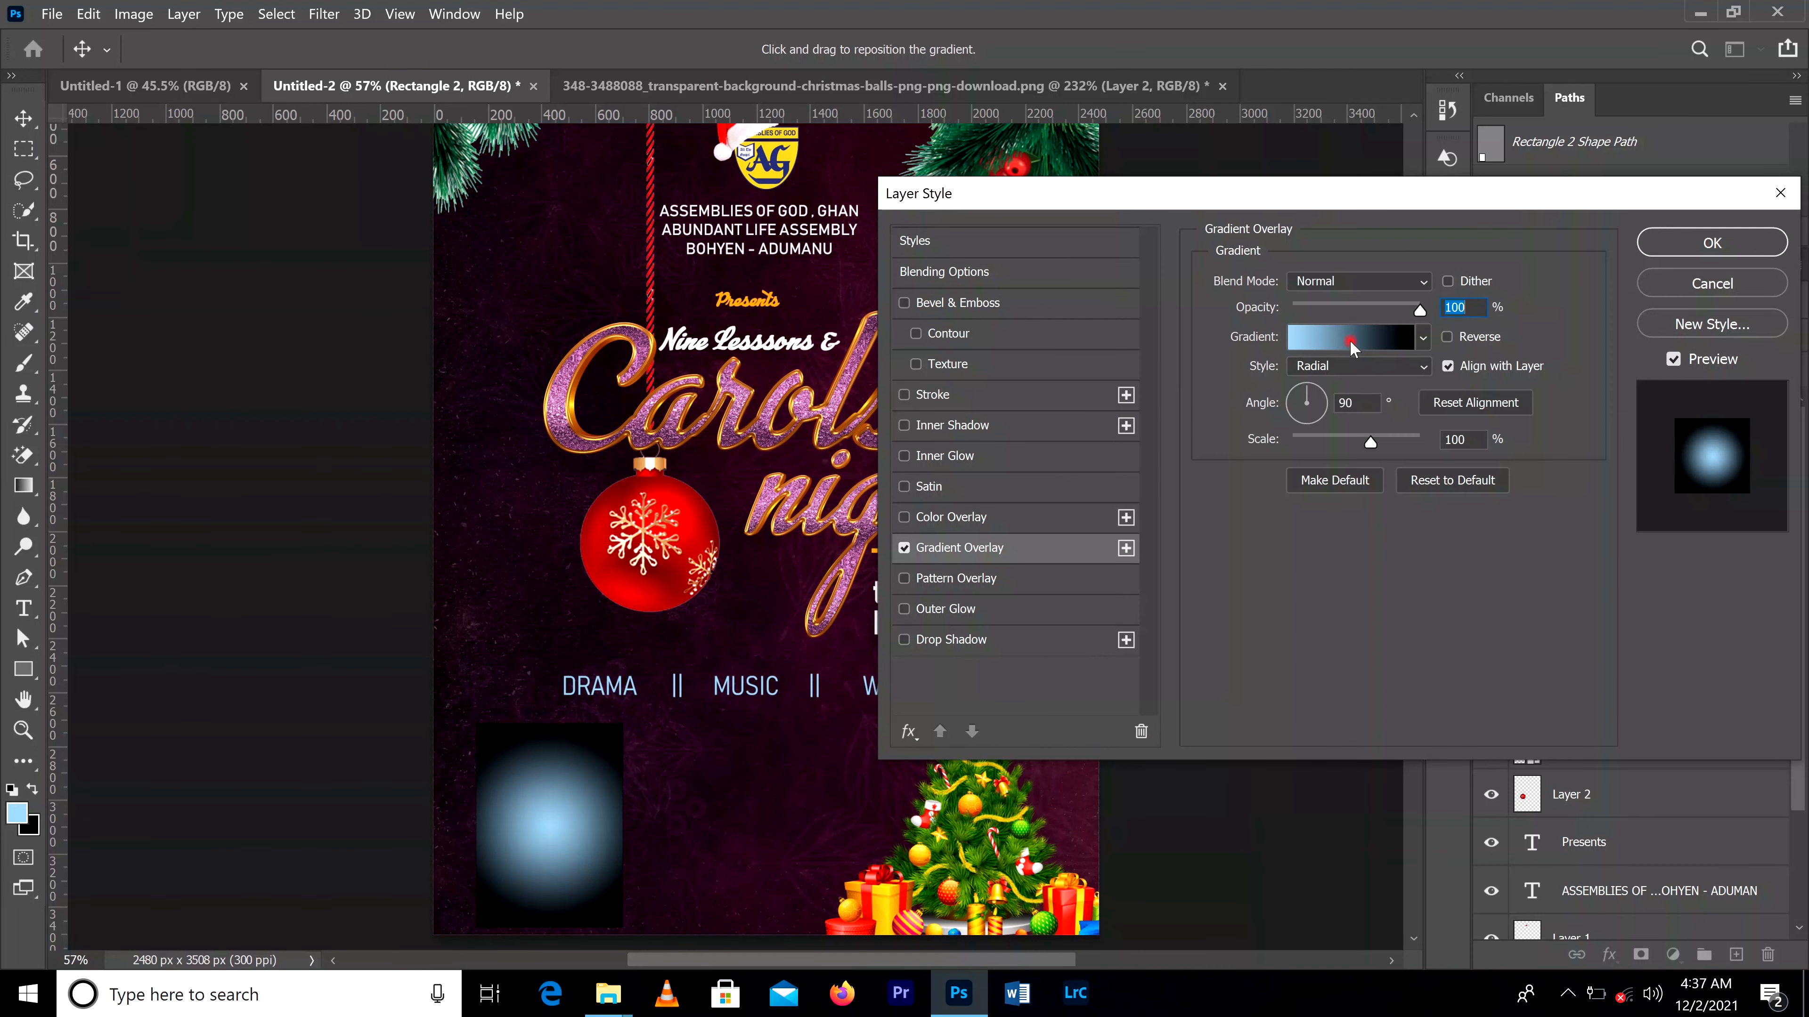
left_click(1101, 566)
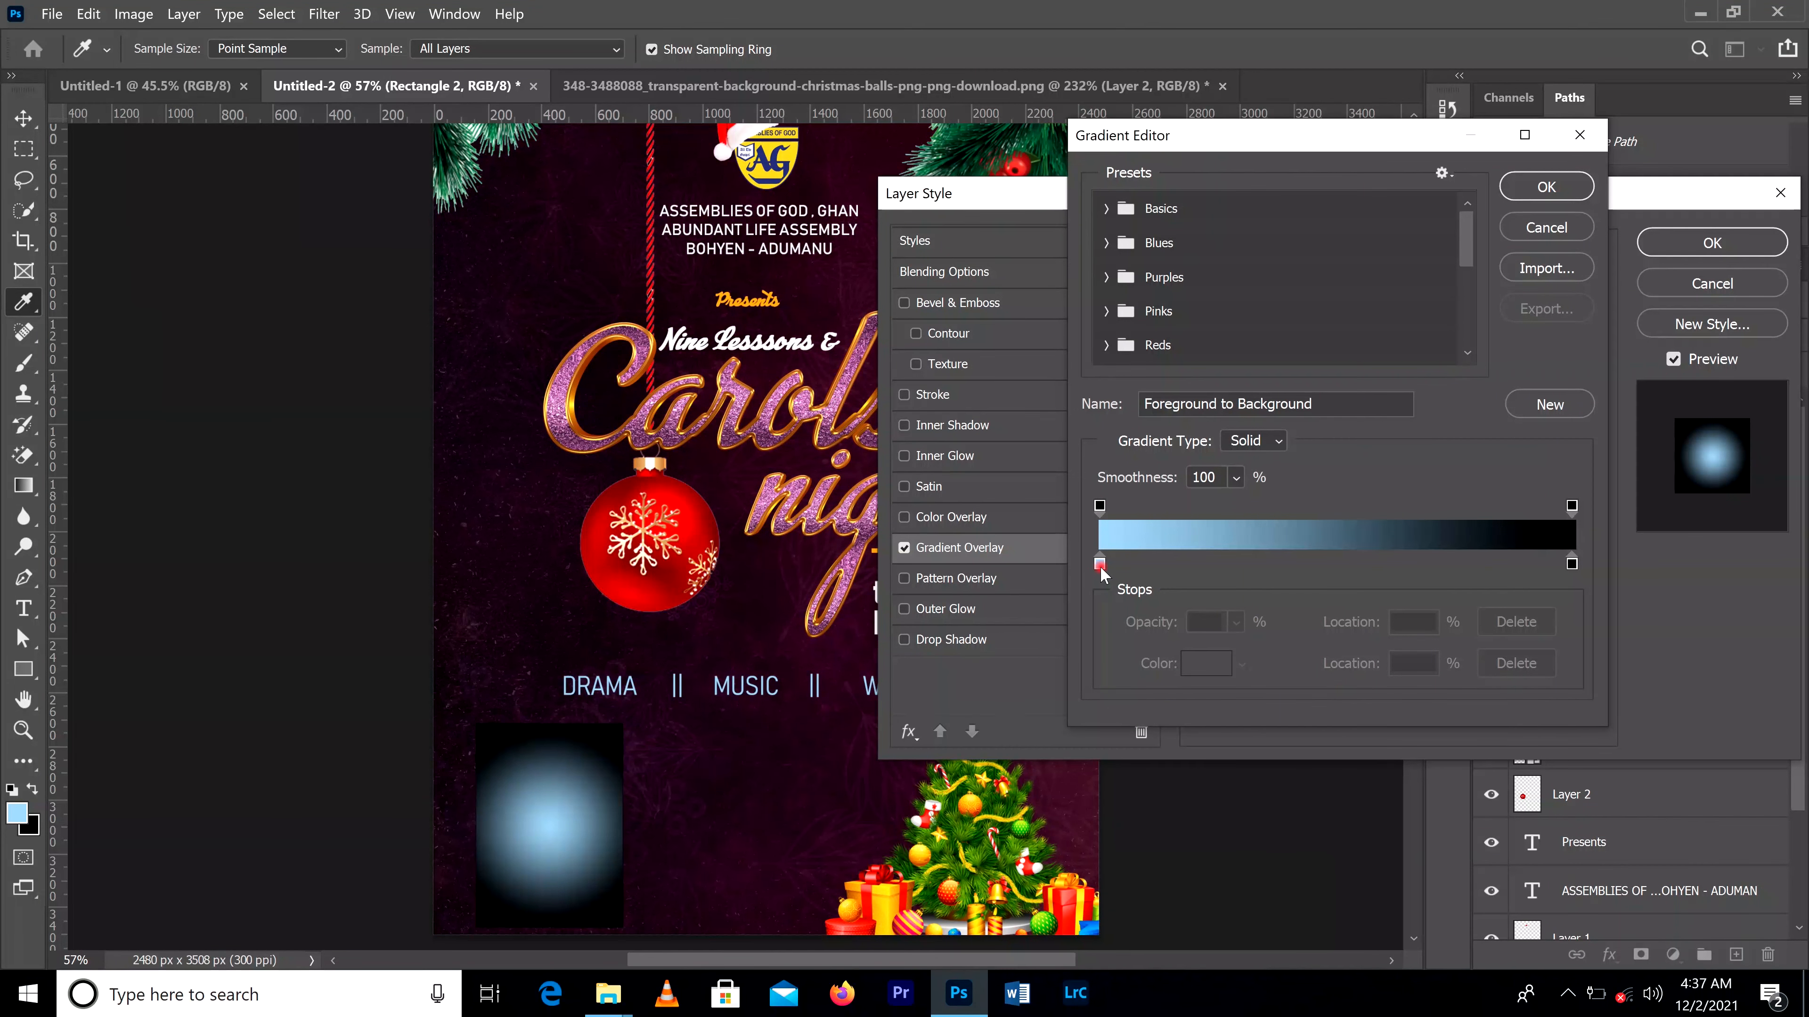
double_click(1100, 566)
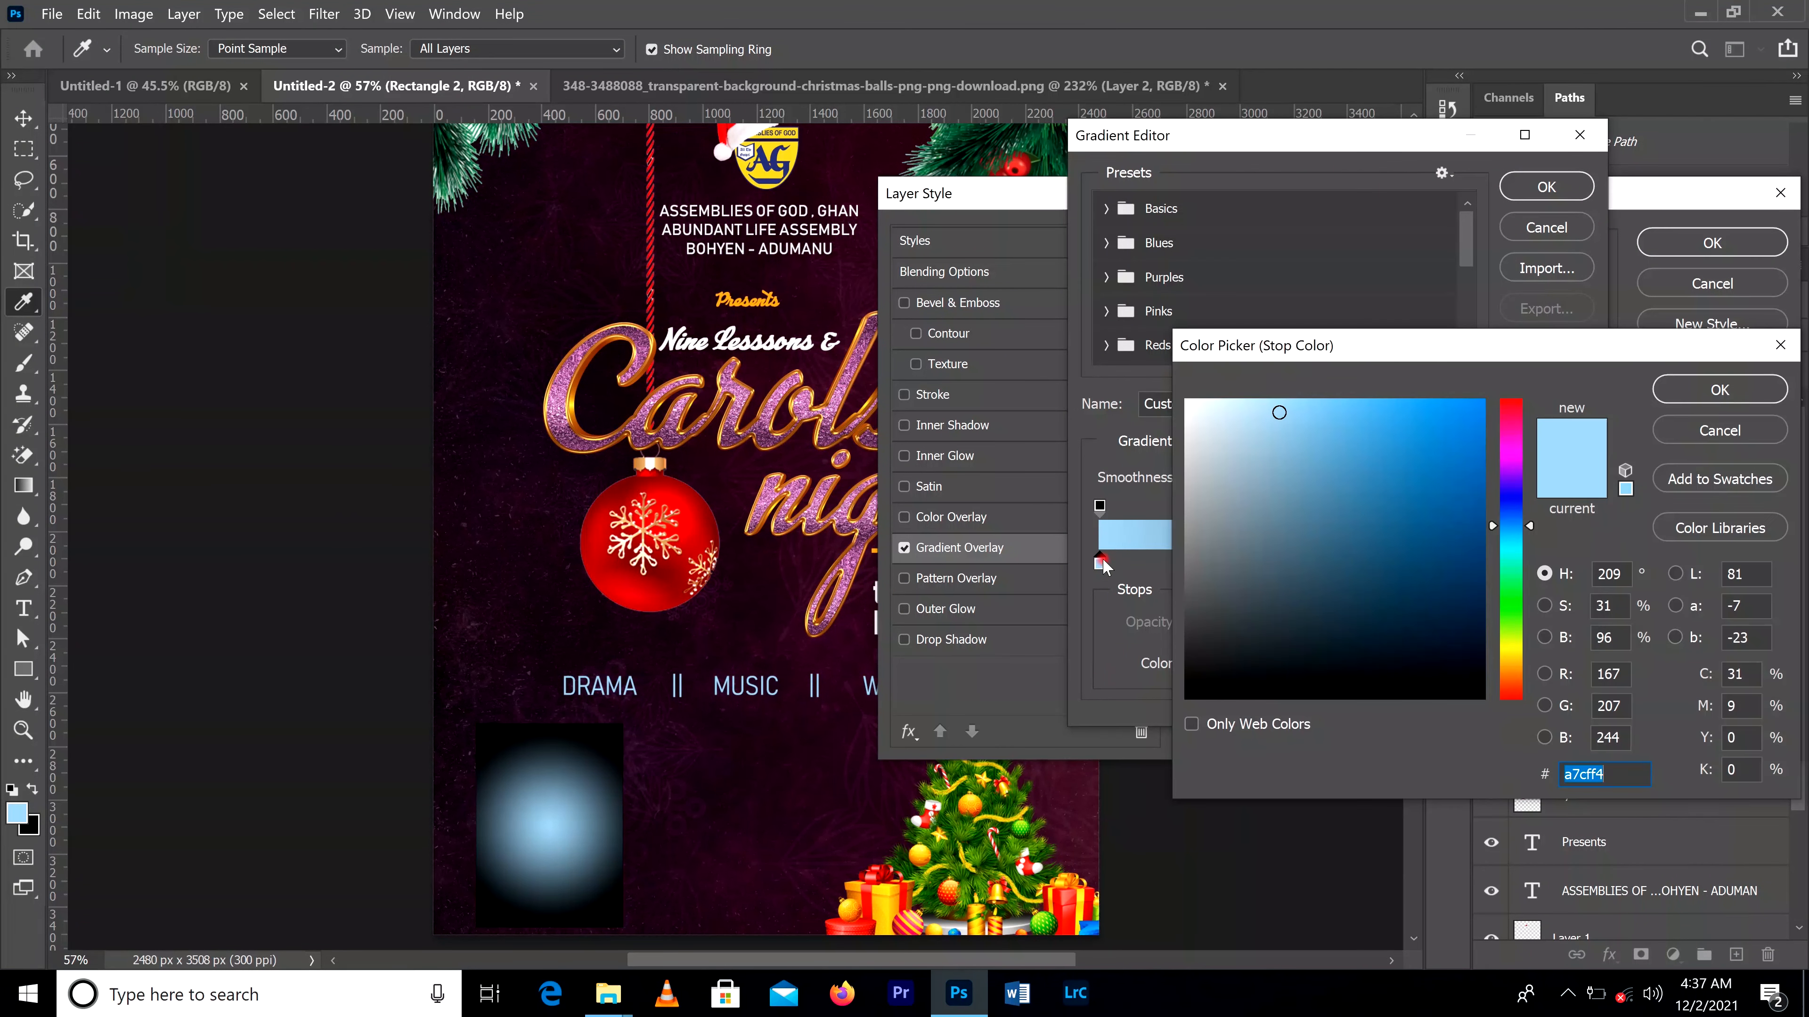
left_click(1123, 552)
left_click(683, 514)
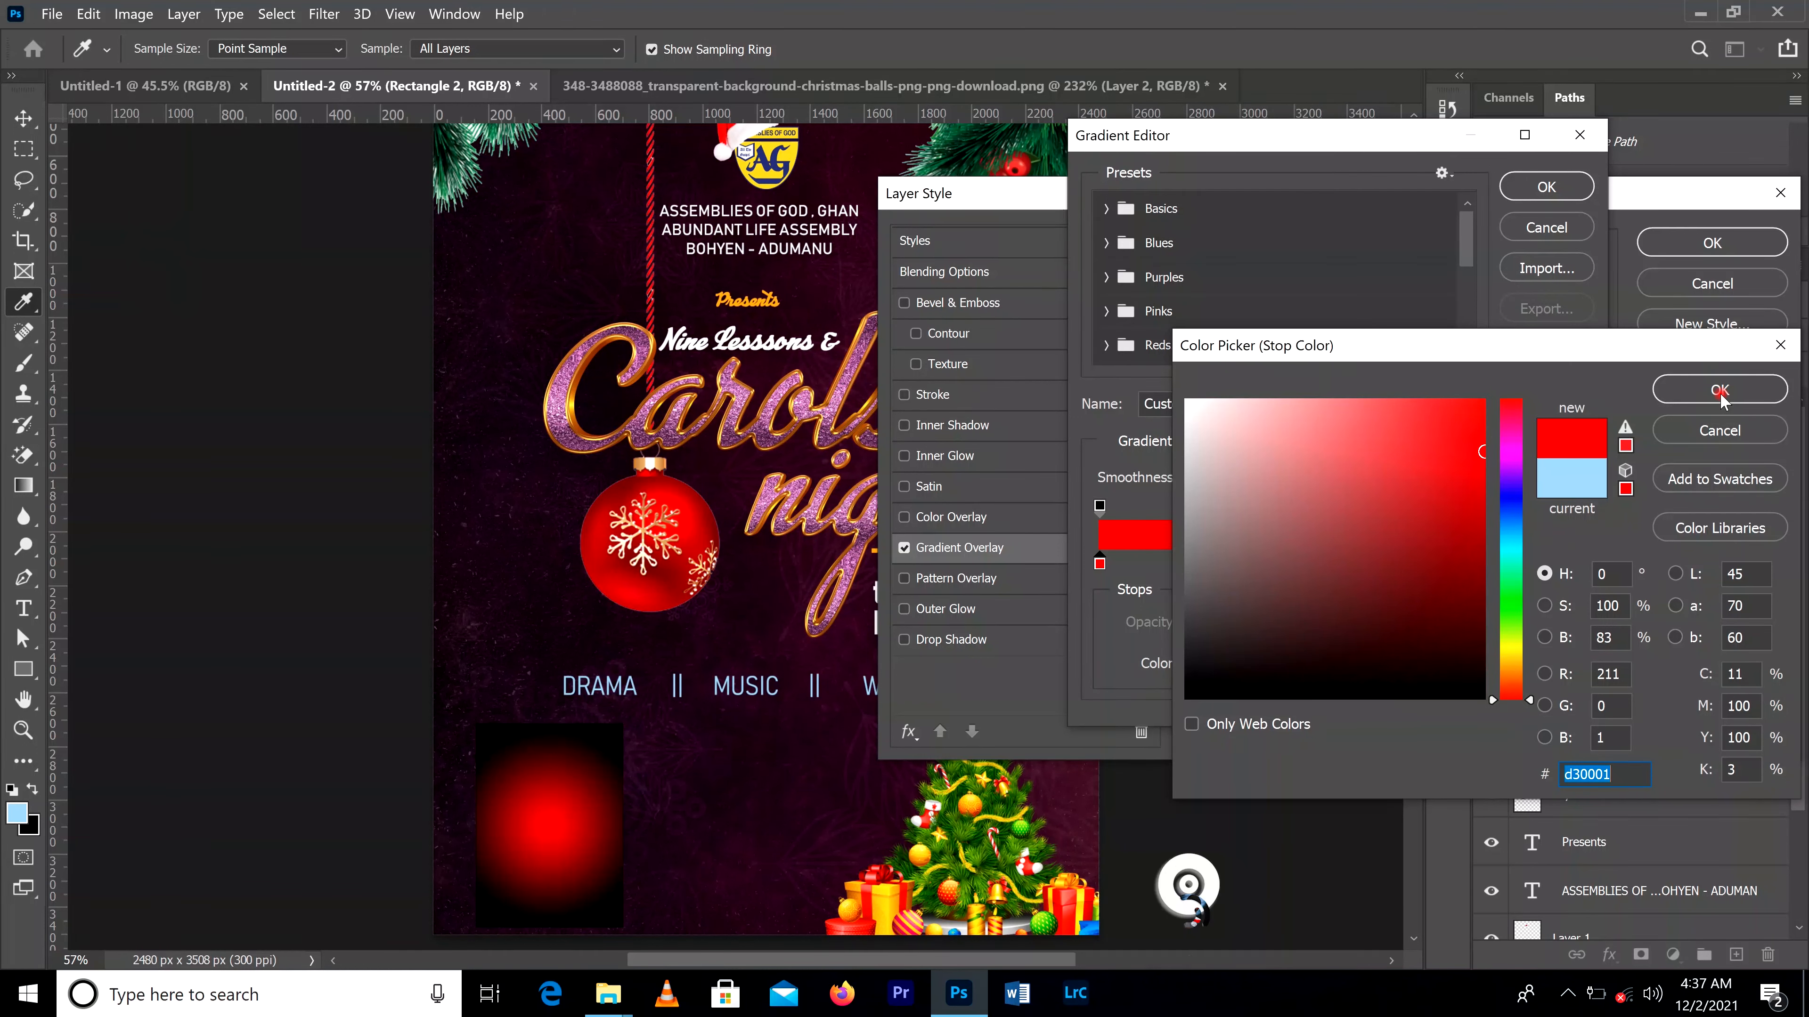
left_click(1719, 390)
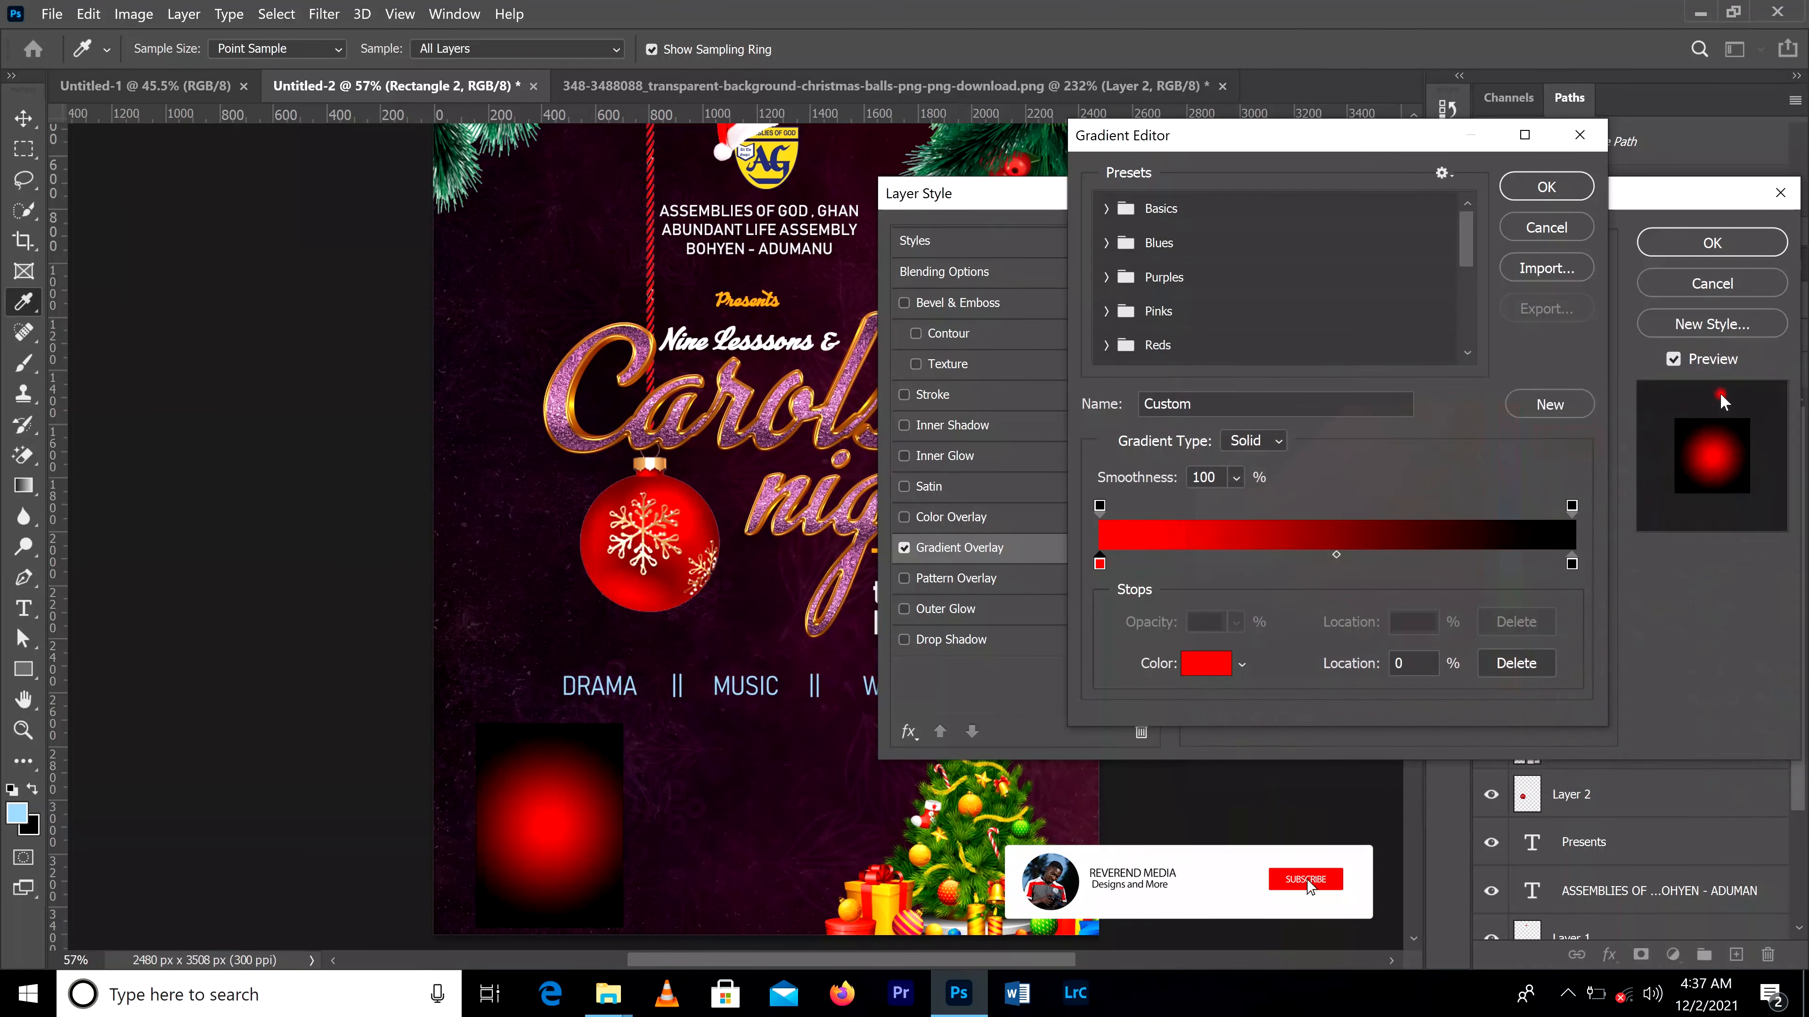
Step: Set the gradient's end stop to dark red 69020a sampled from the bauble, and change the gradient style to Linear
double_click(1572, 565)
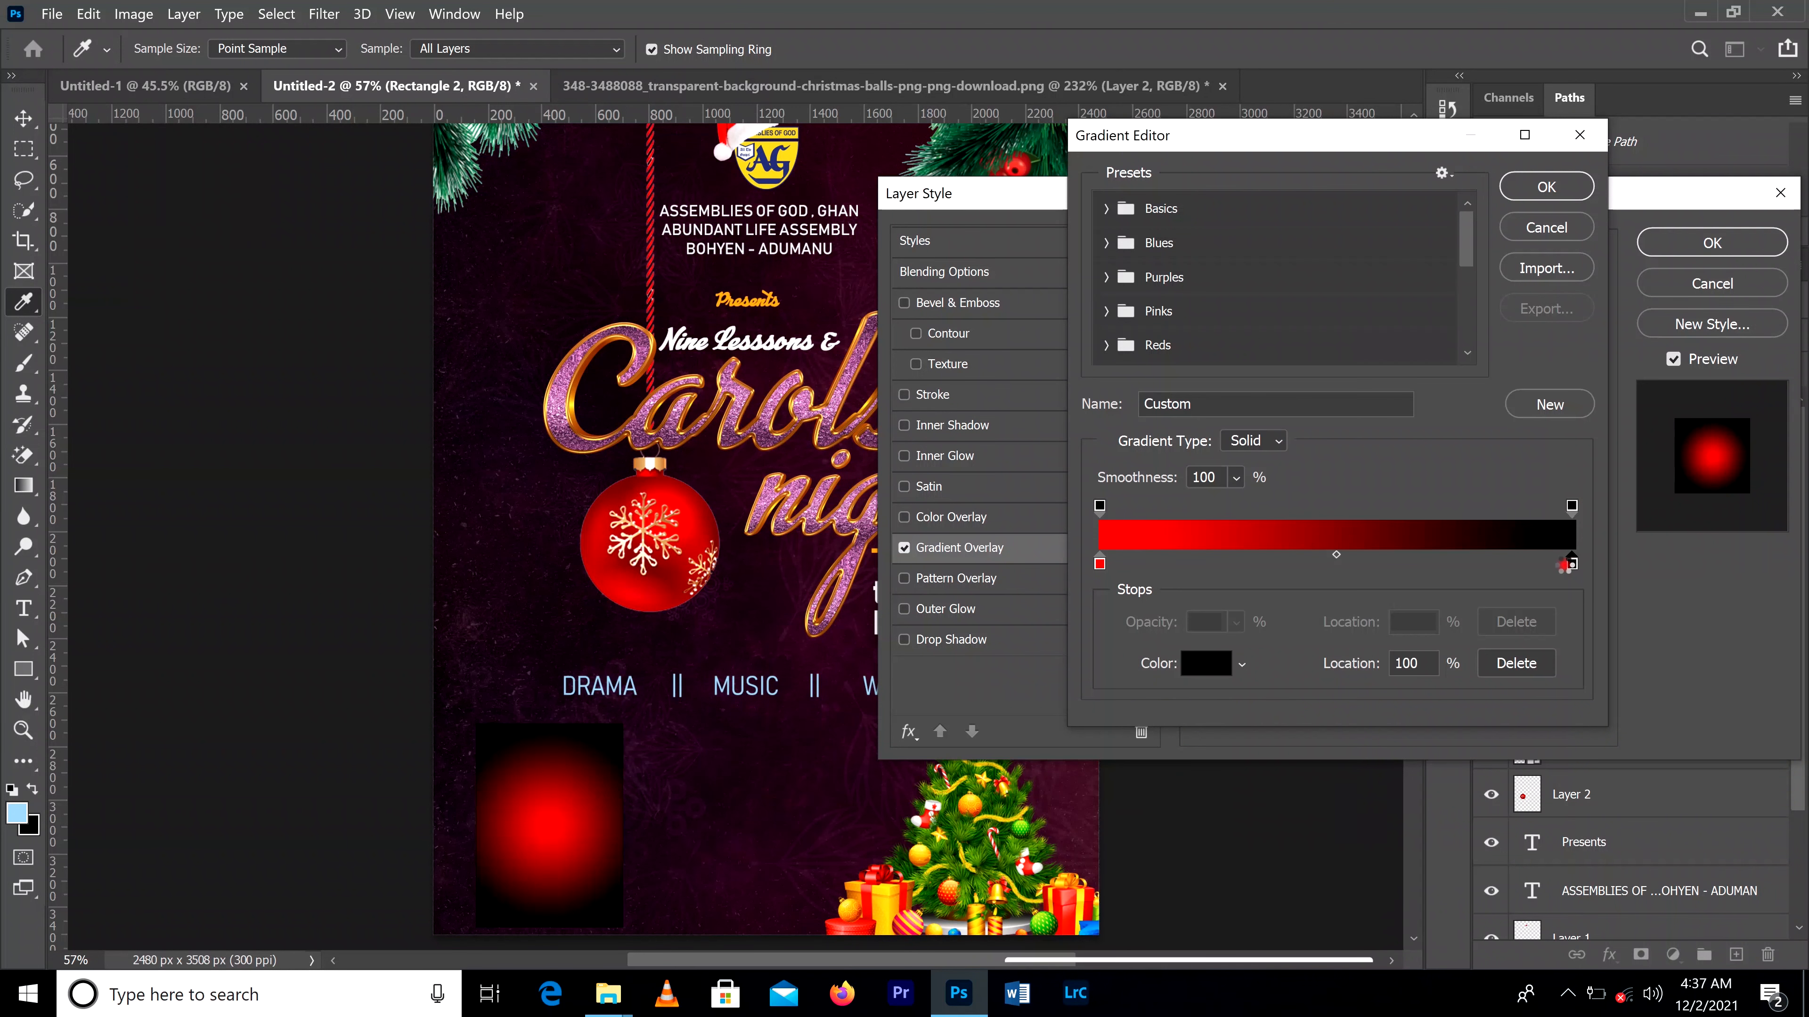
left_click(623, 490)
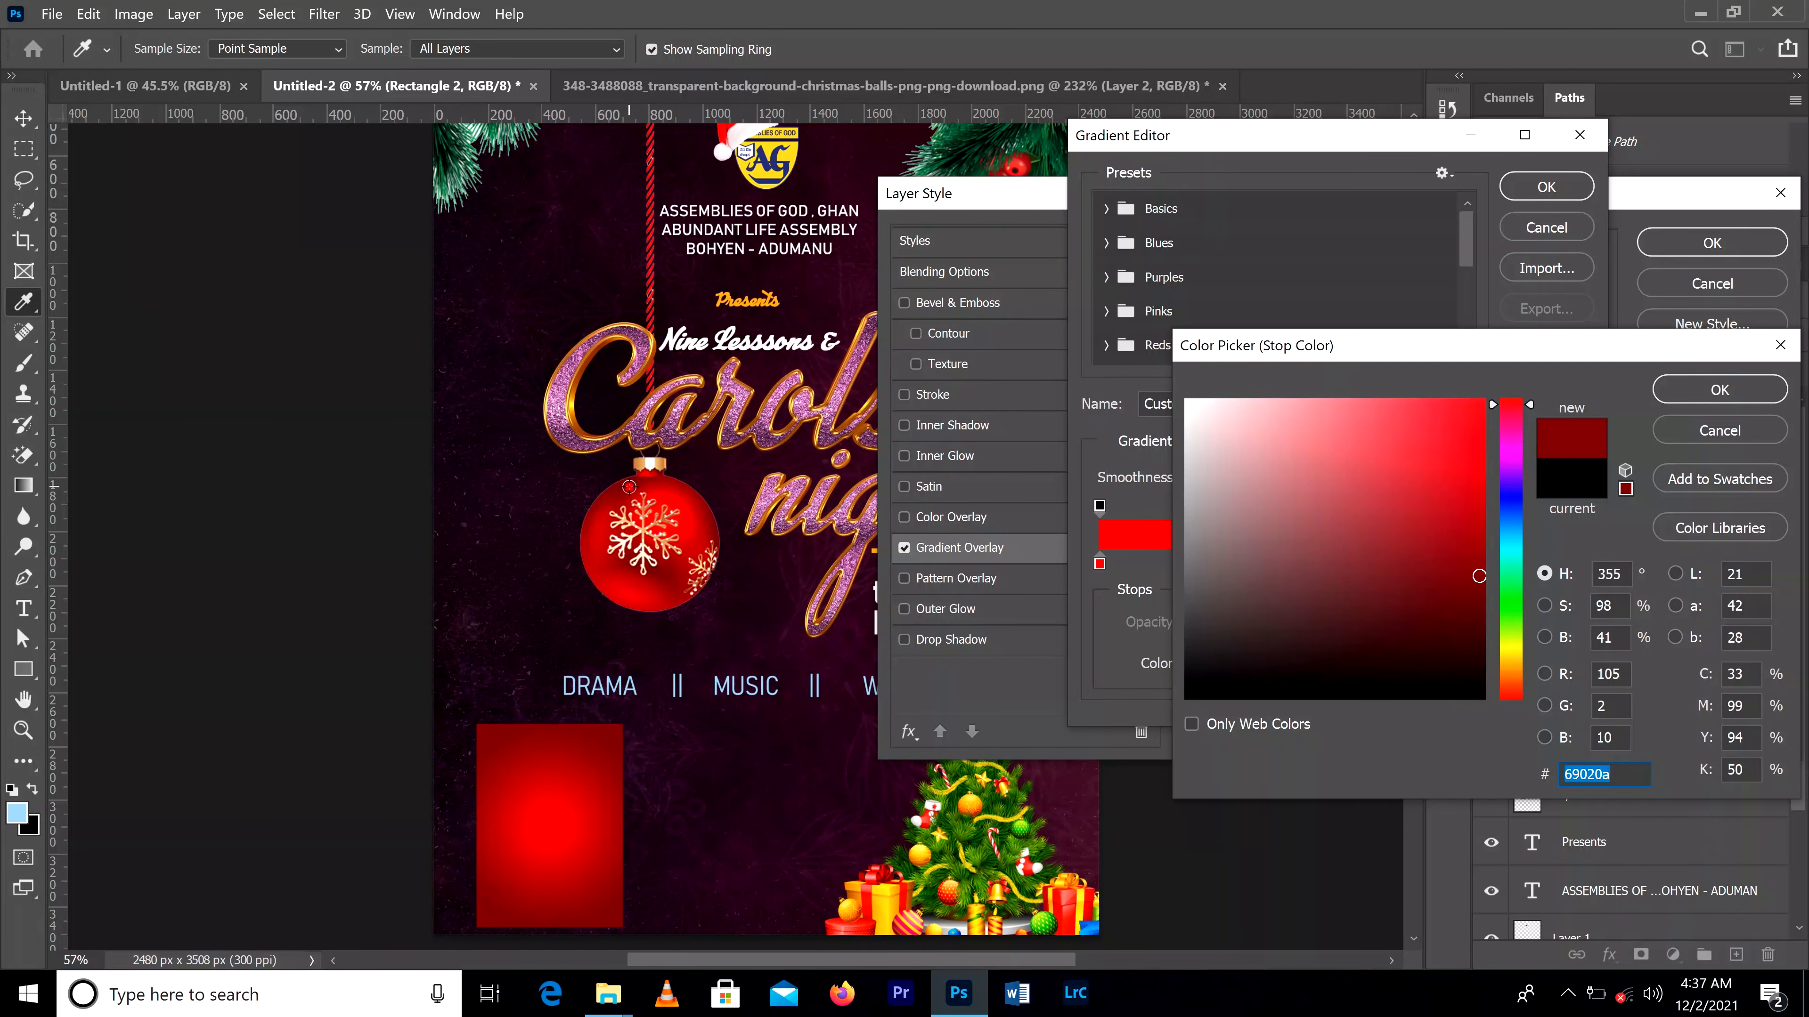
left_click(1701, 392)
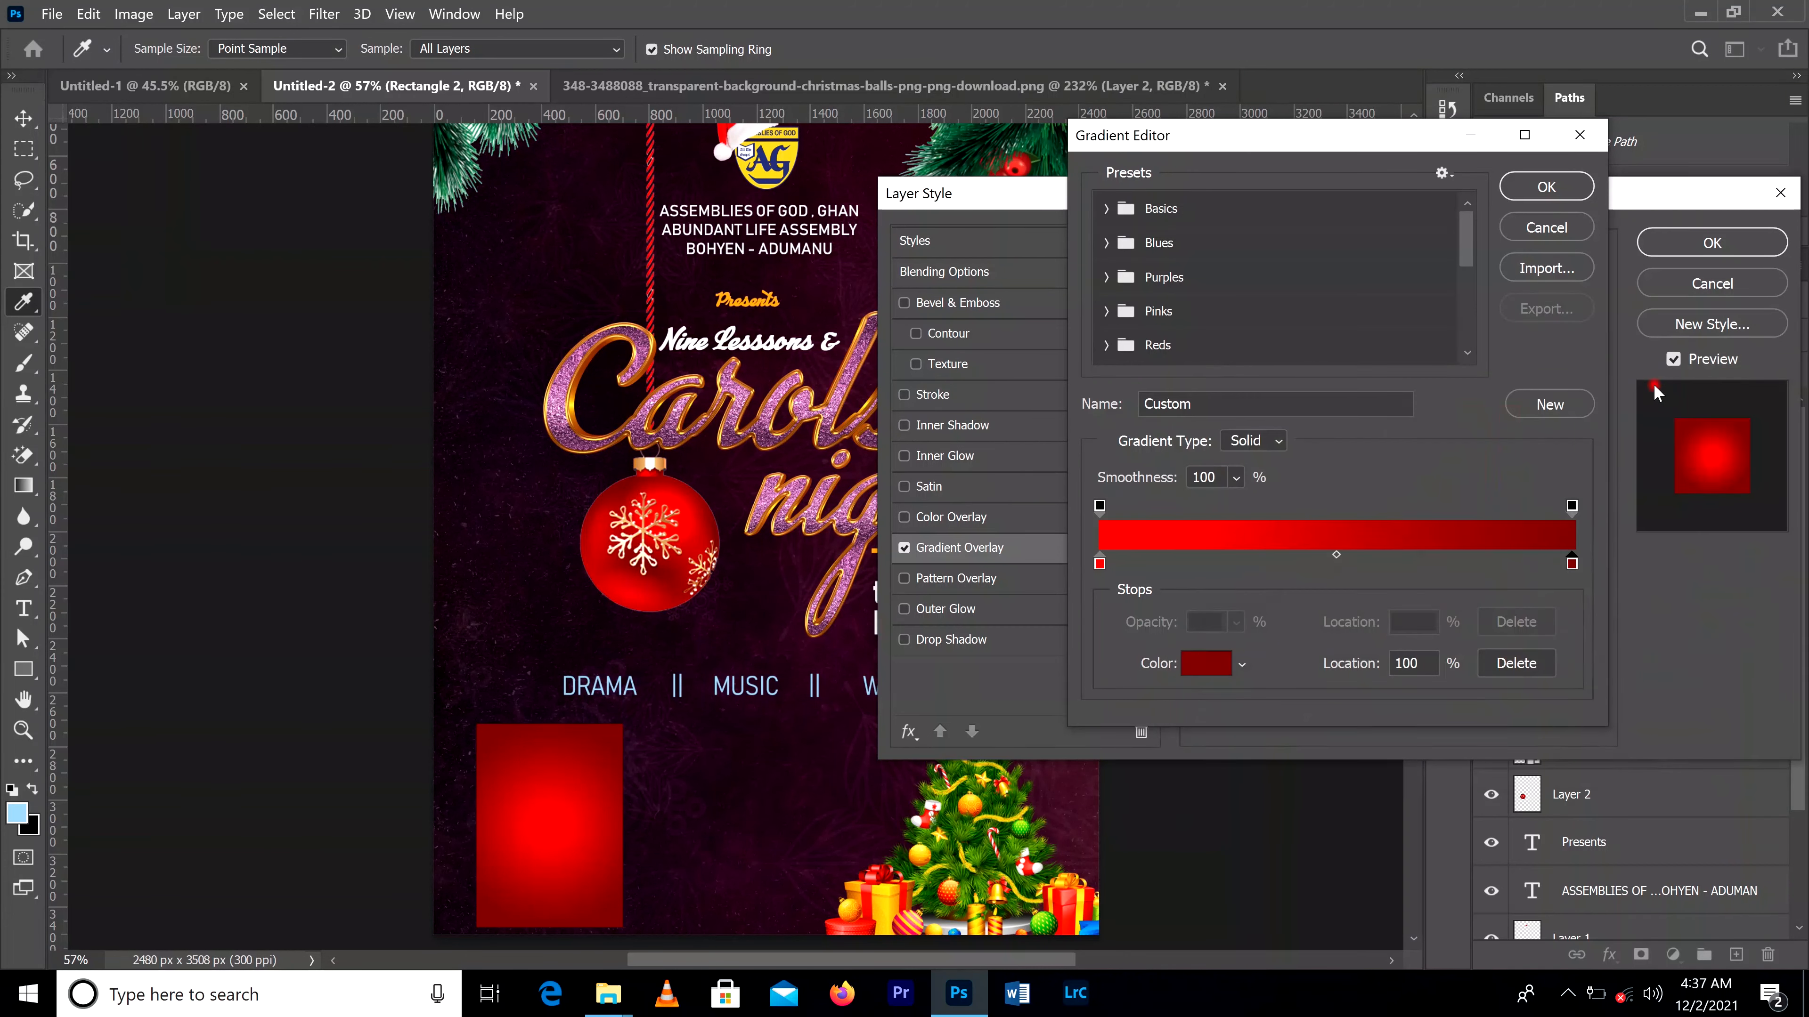
left_click(1543, 191)
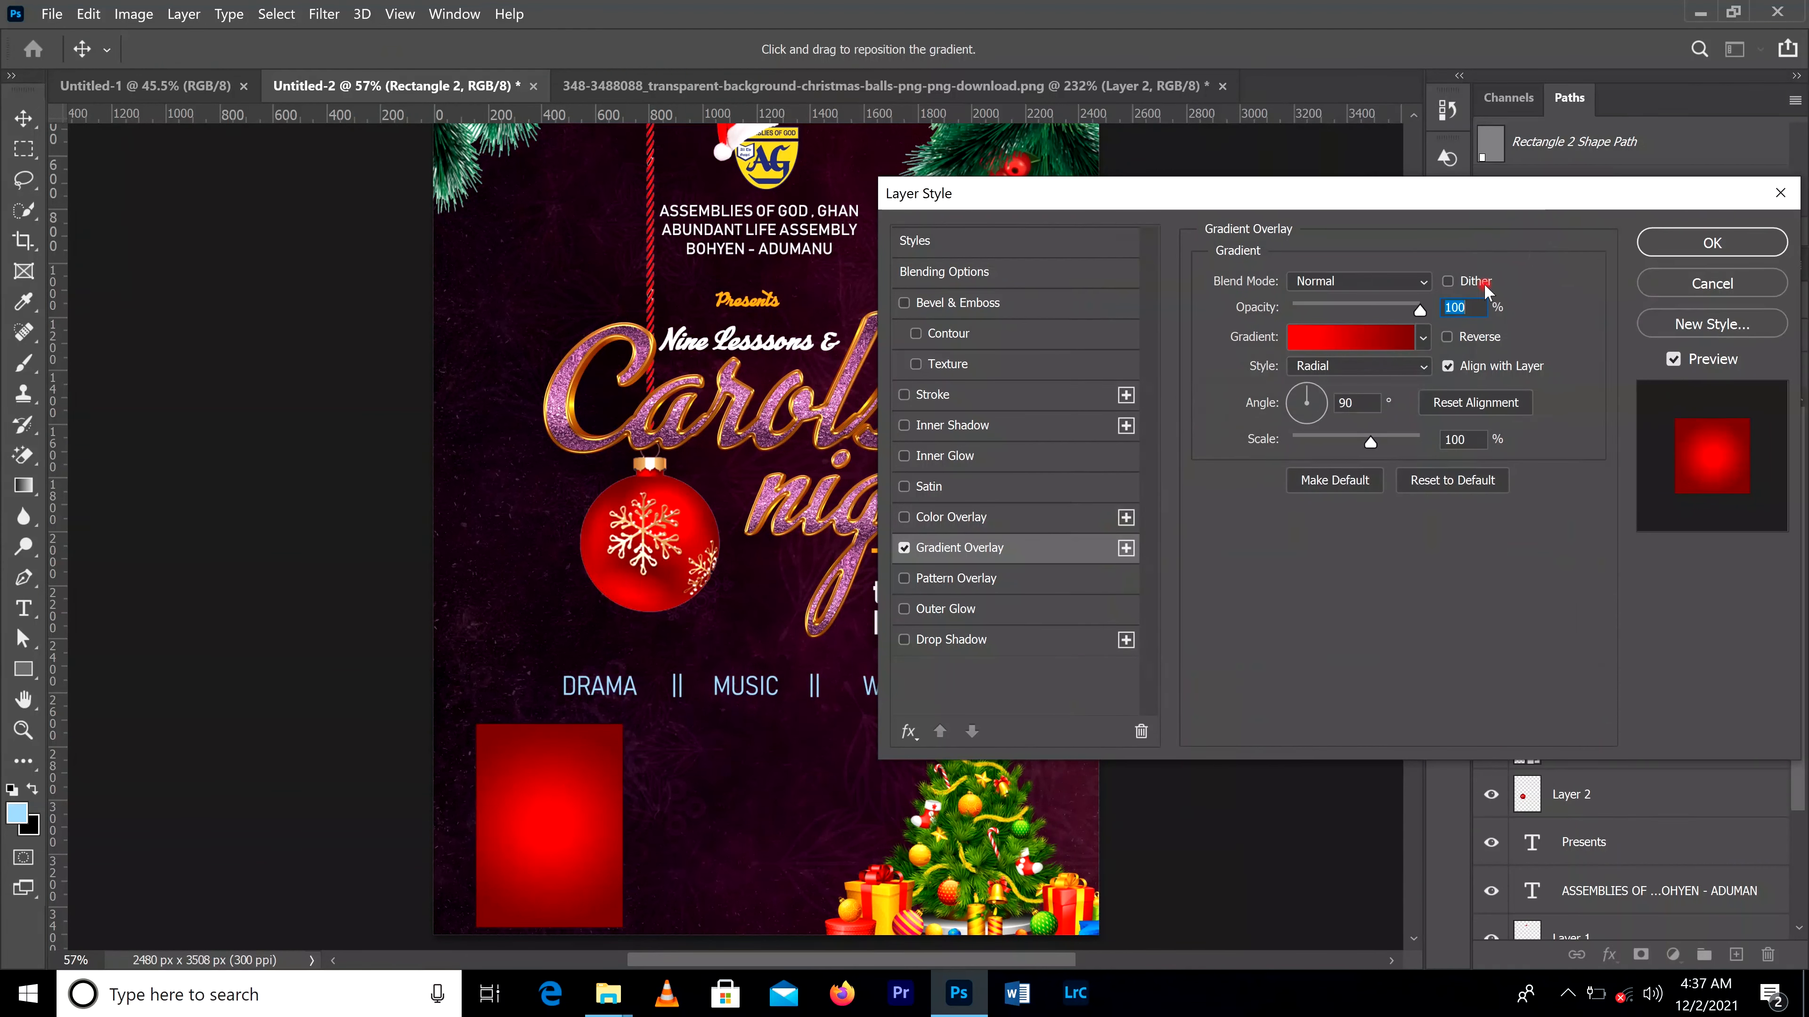
left_click(1424, 369)
left_click(1420, 385)
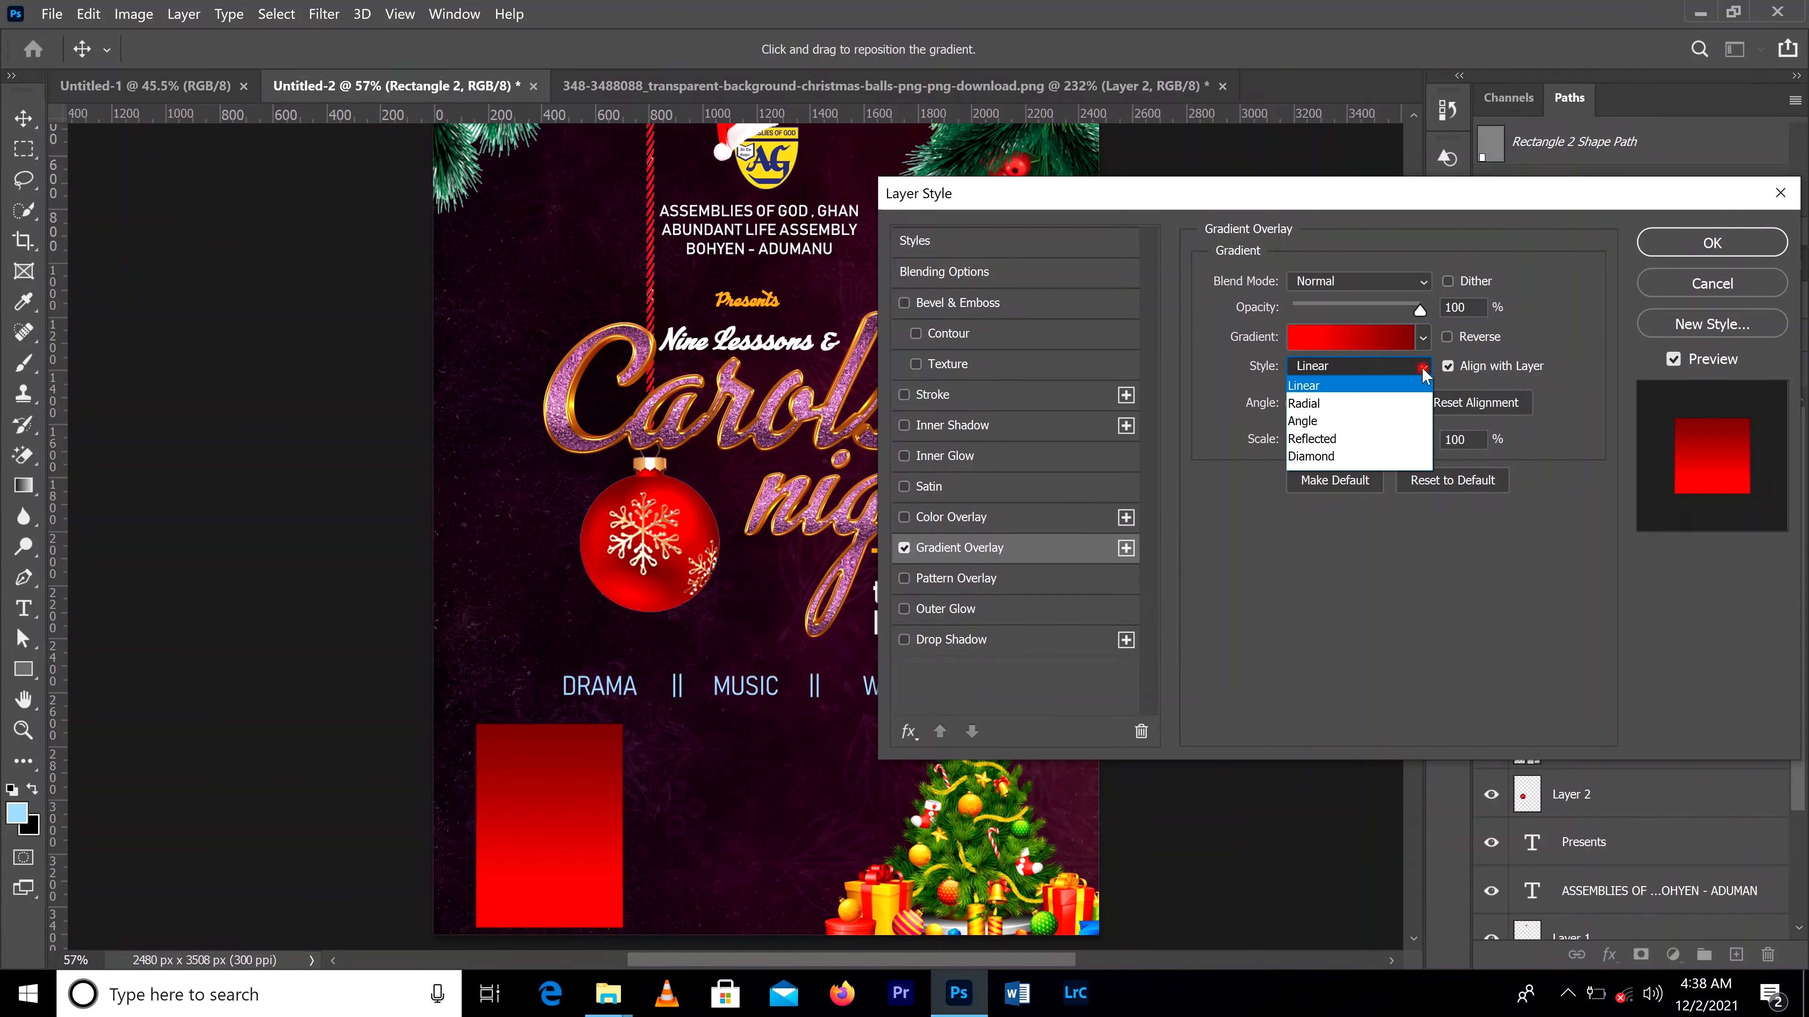
Step: Try the Radial and Angle styles for the red rectangle's gradient, settle on Radial and apply the layer style
left_click(1375, 403)
left_click(1424, 365)
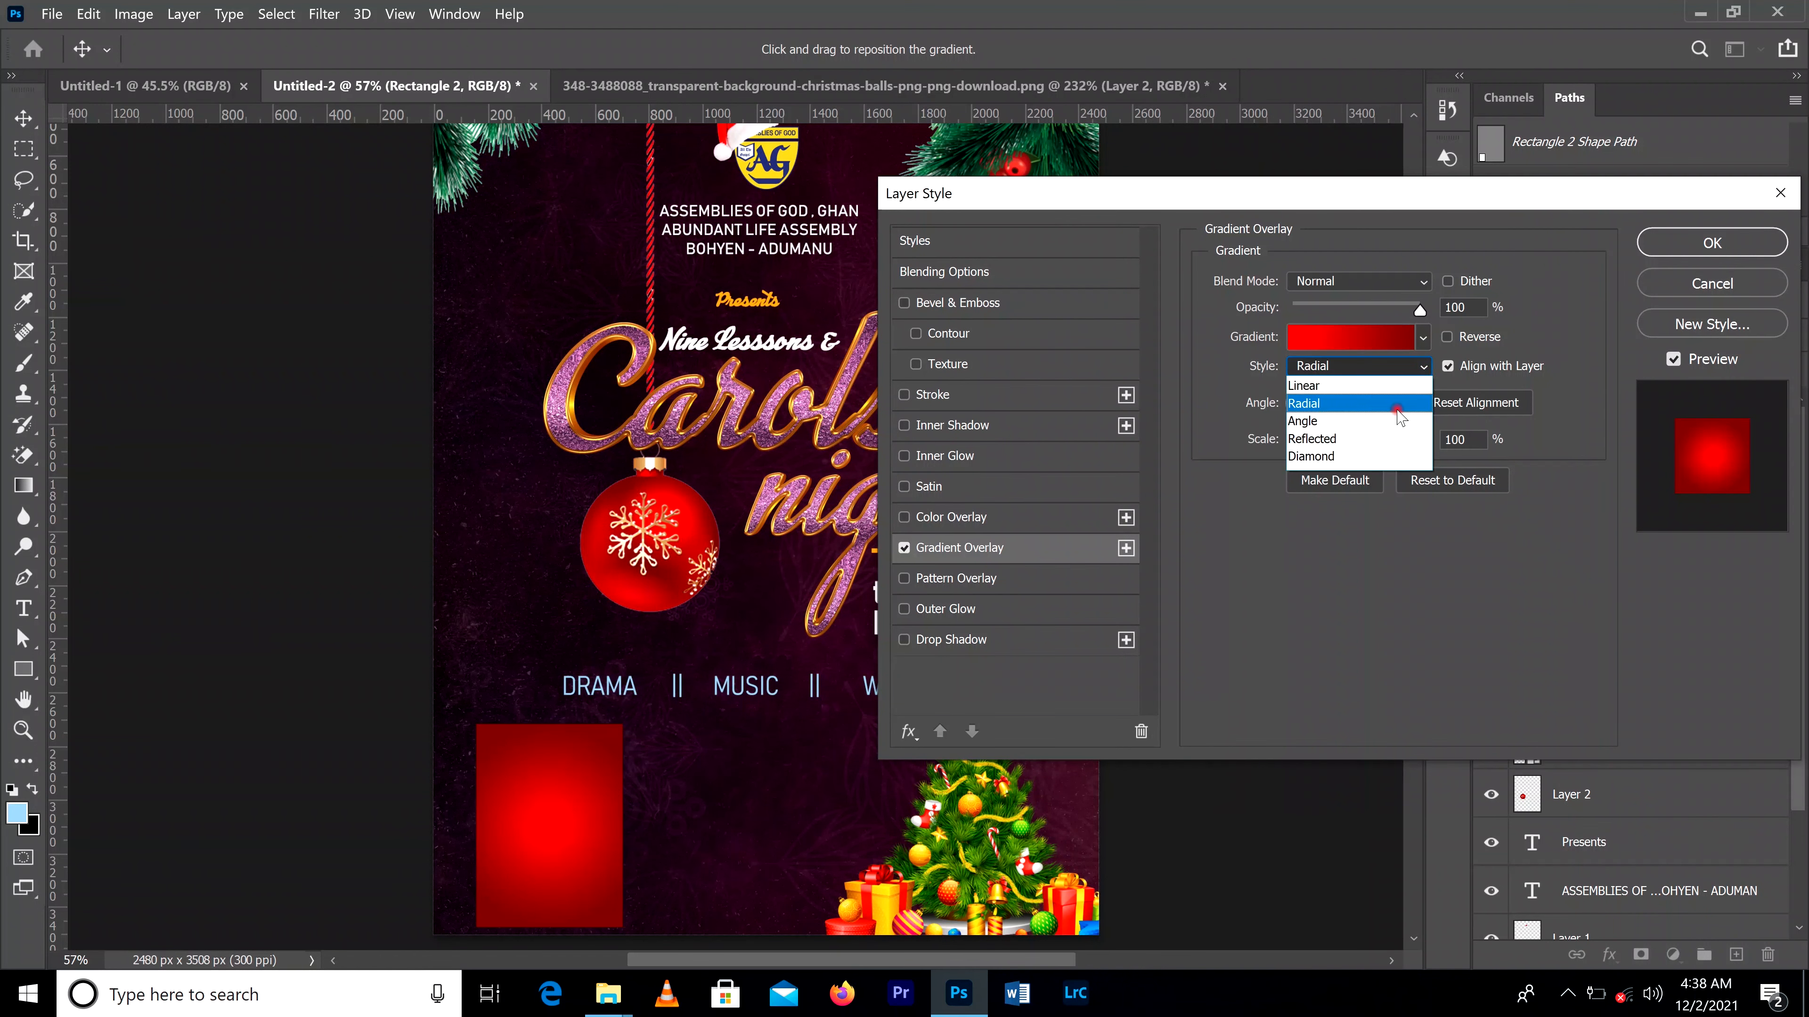
left_click(1394, 415)
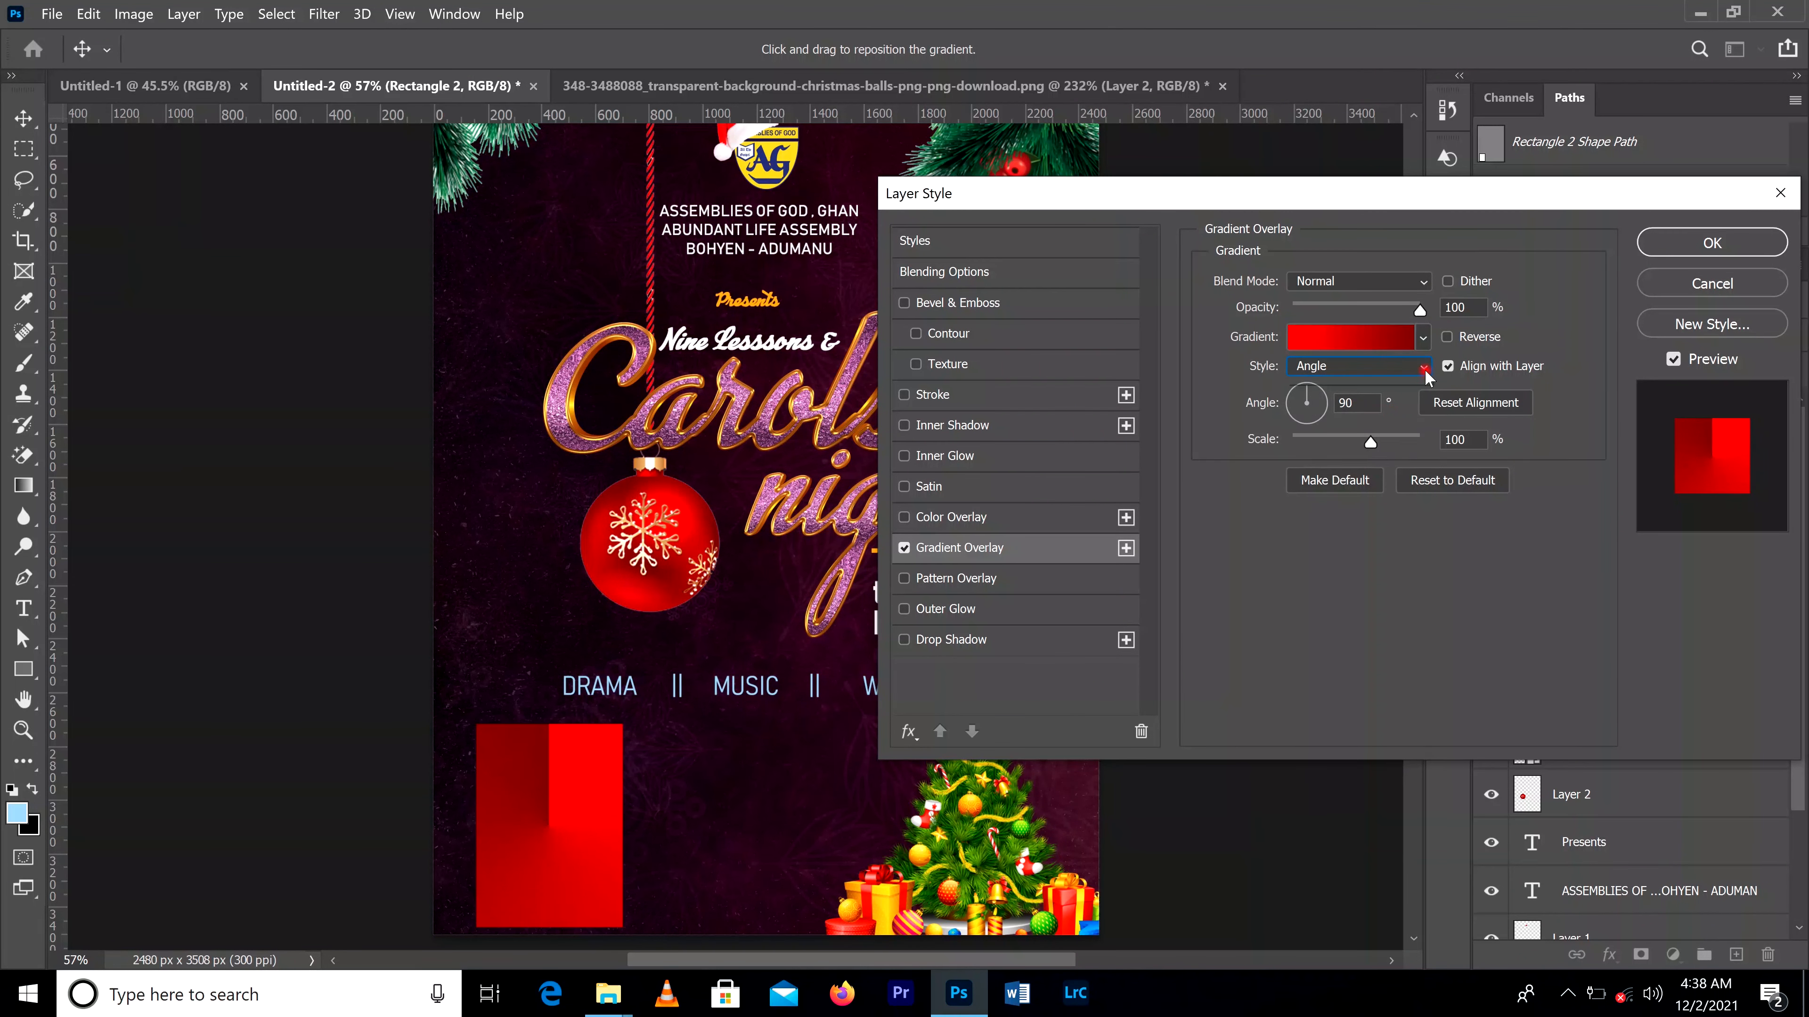
left_click(1424, 366)
left_click(1375, 399)
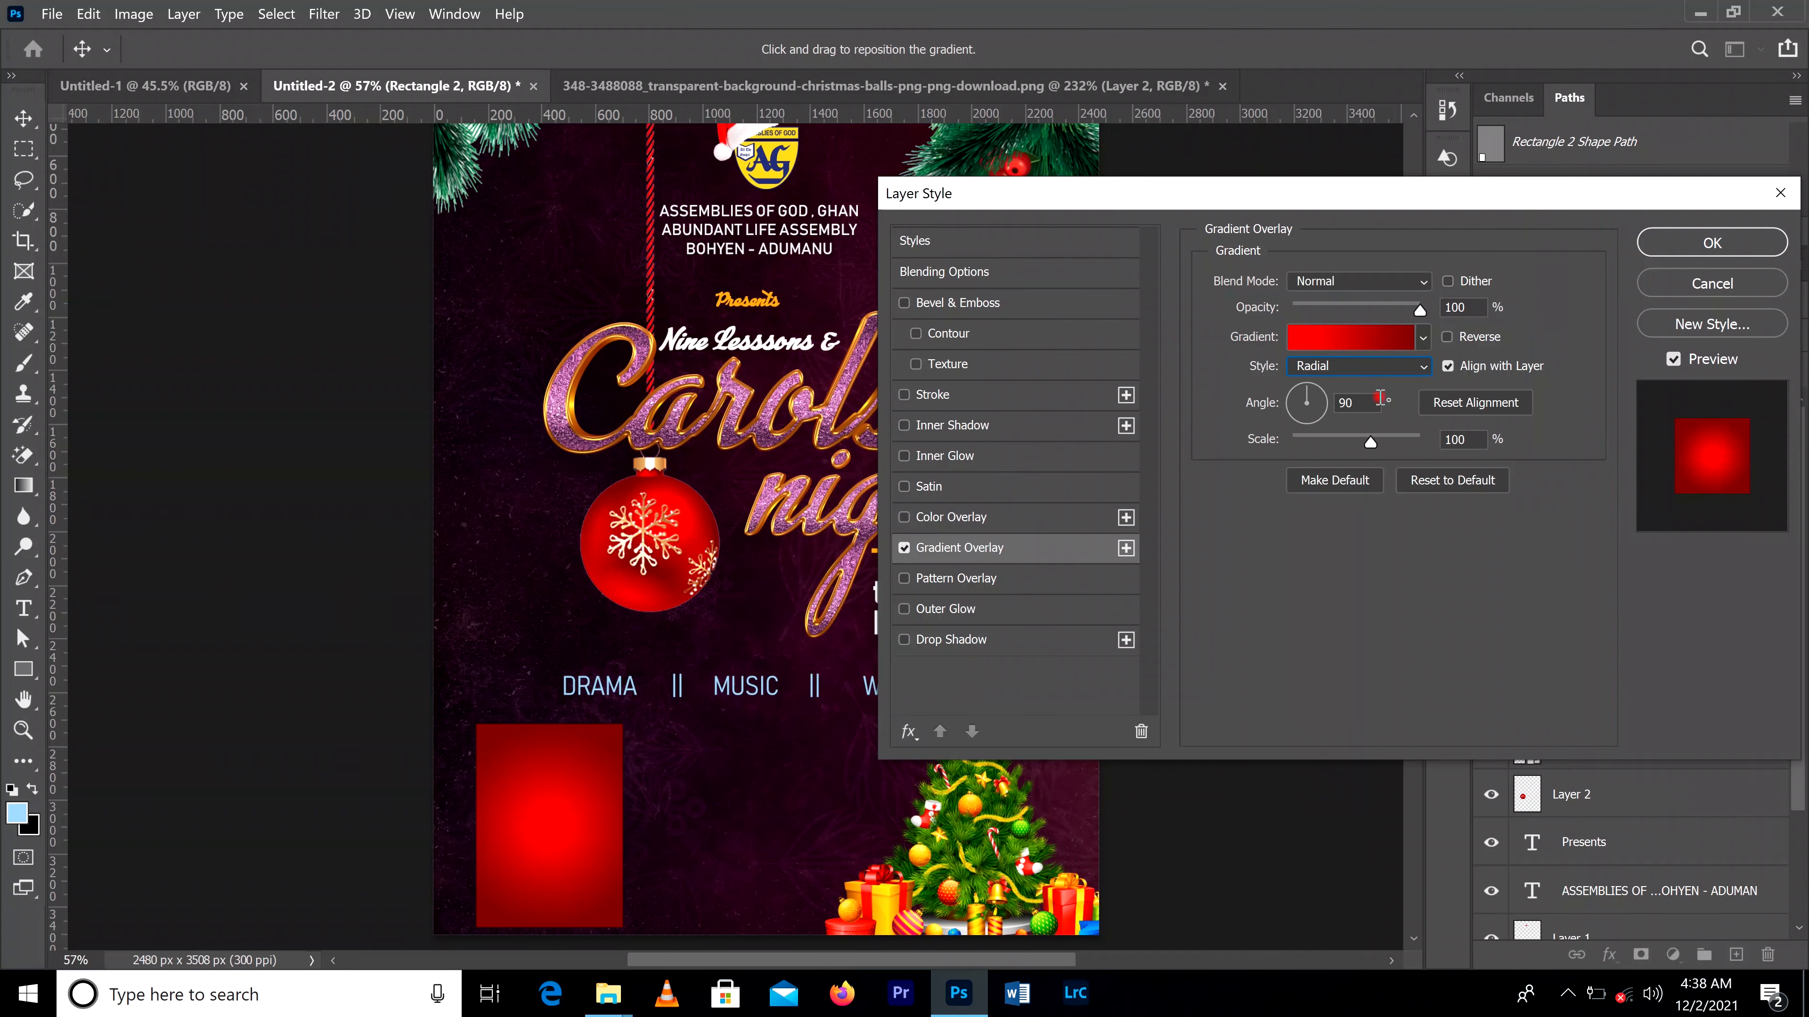
left_click(1719, 257)
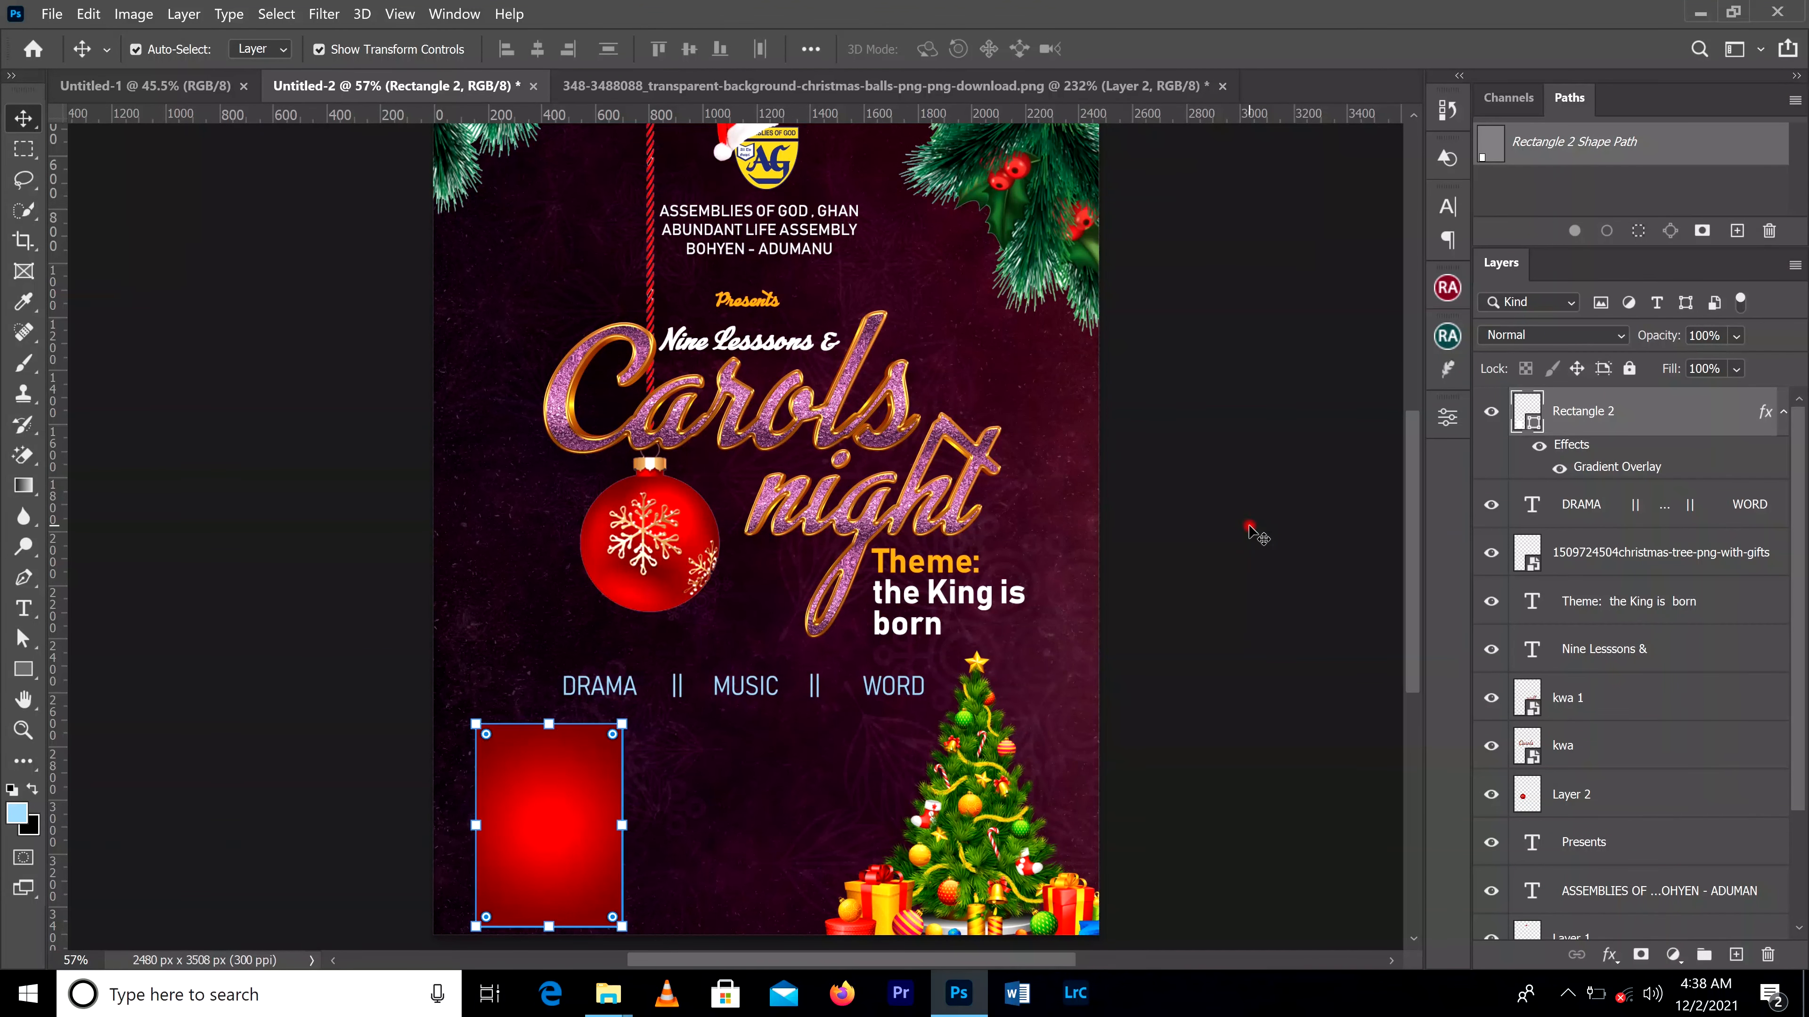
Step: Add the text "Sunday", scale it down to about 34 pt and place it at the top of the red box
left_click(24, 608)
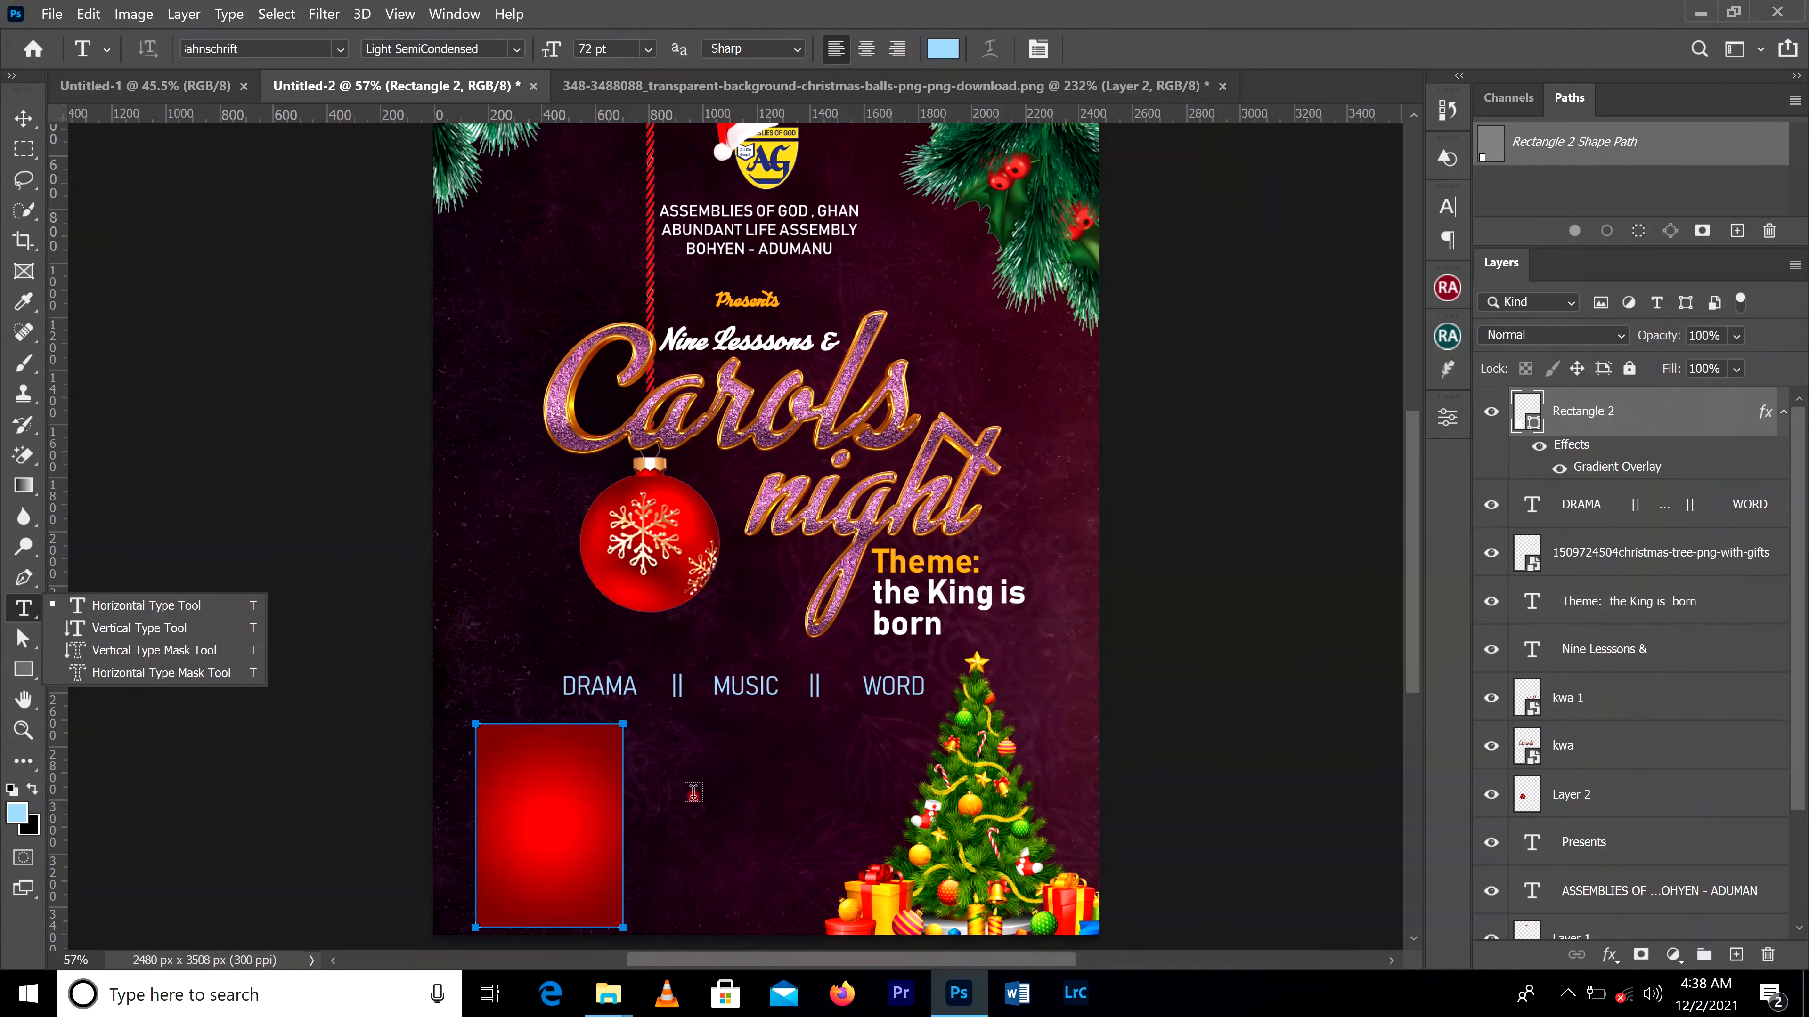
left_click_drag(690, 783, 828, 830)
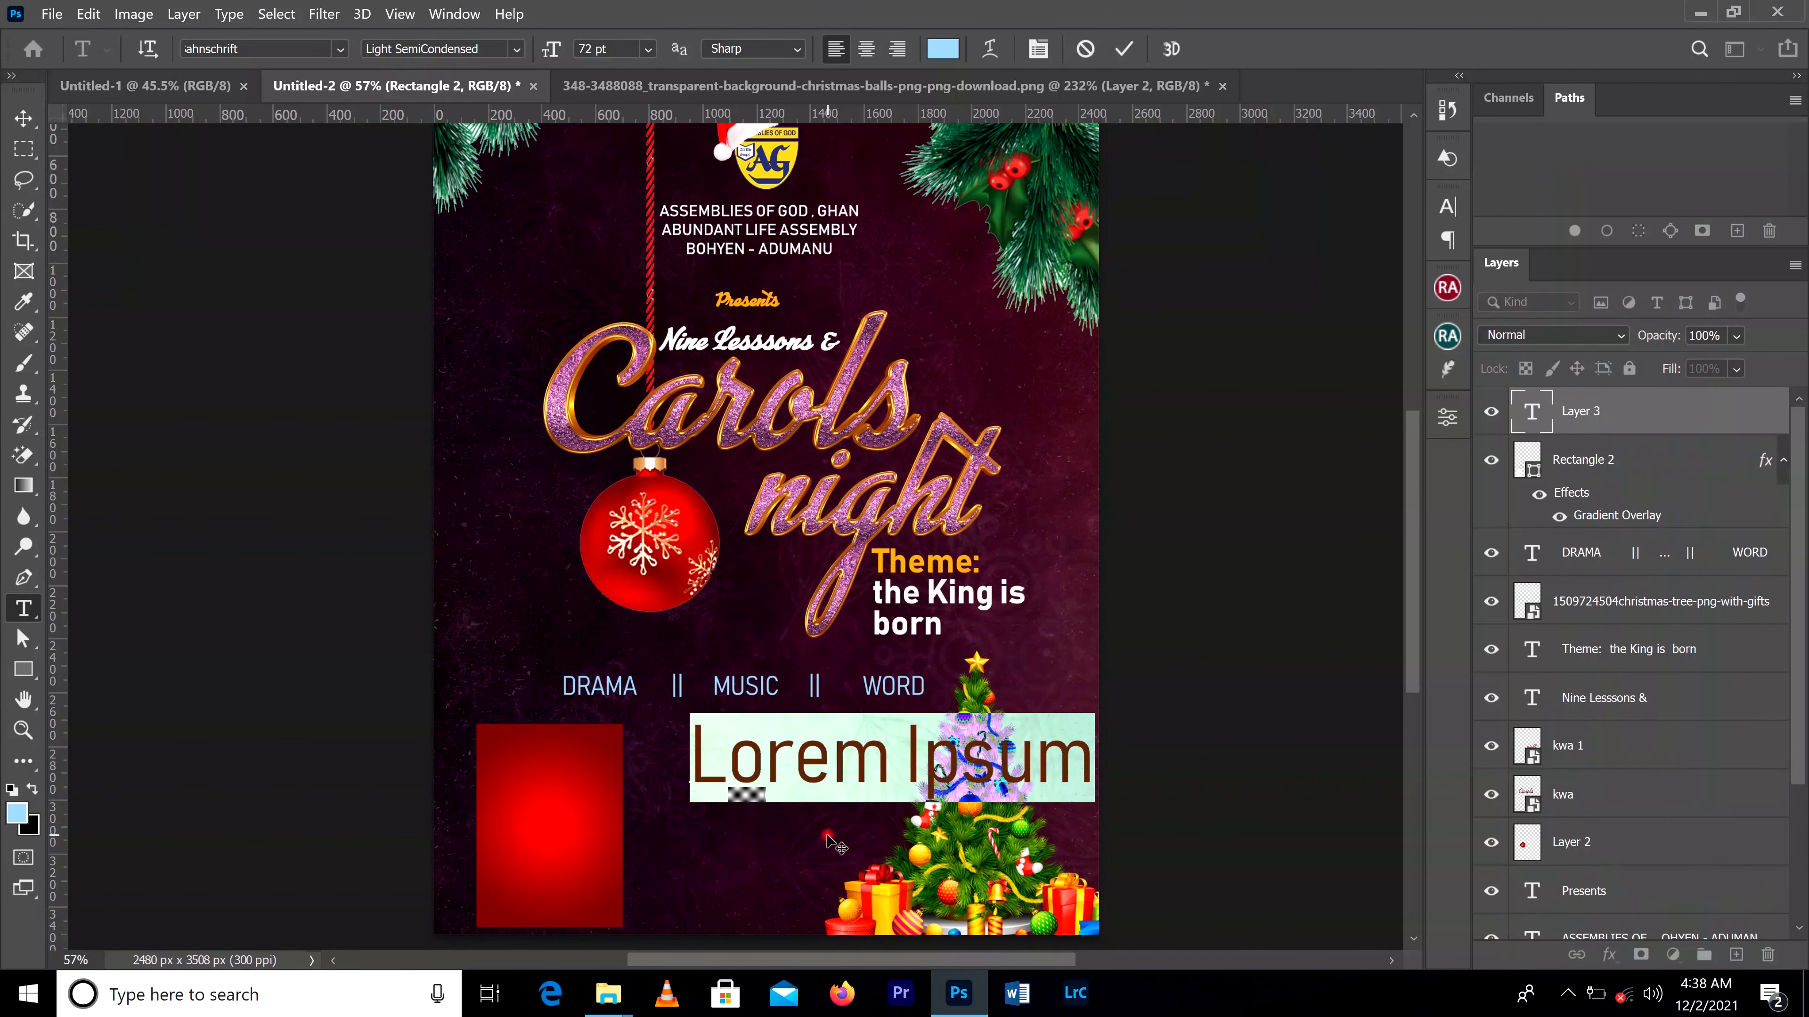
type("Sunday")
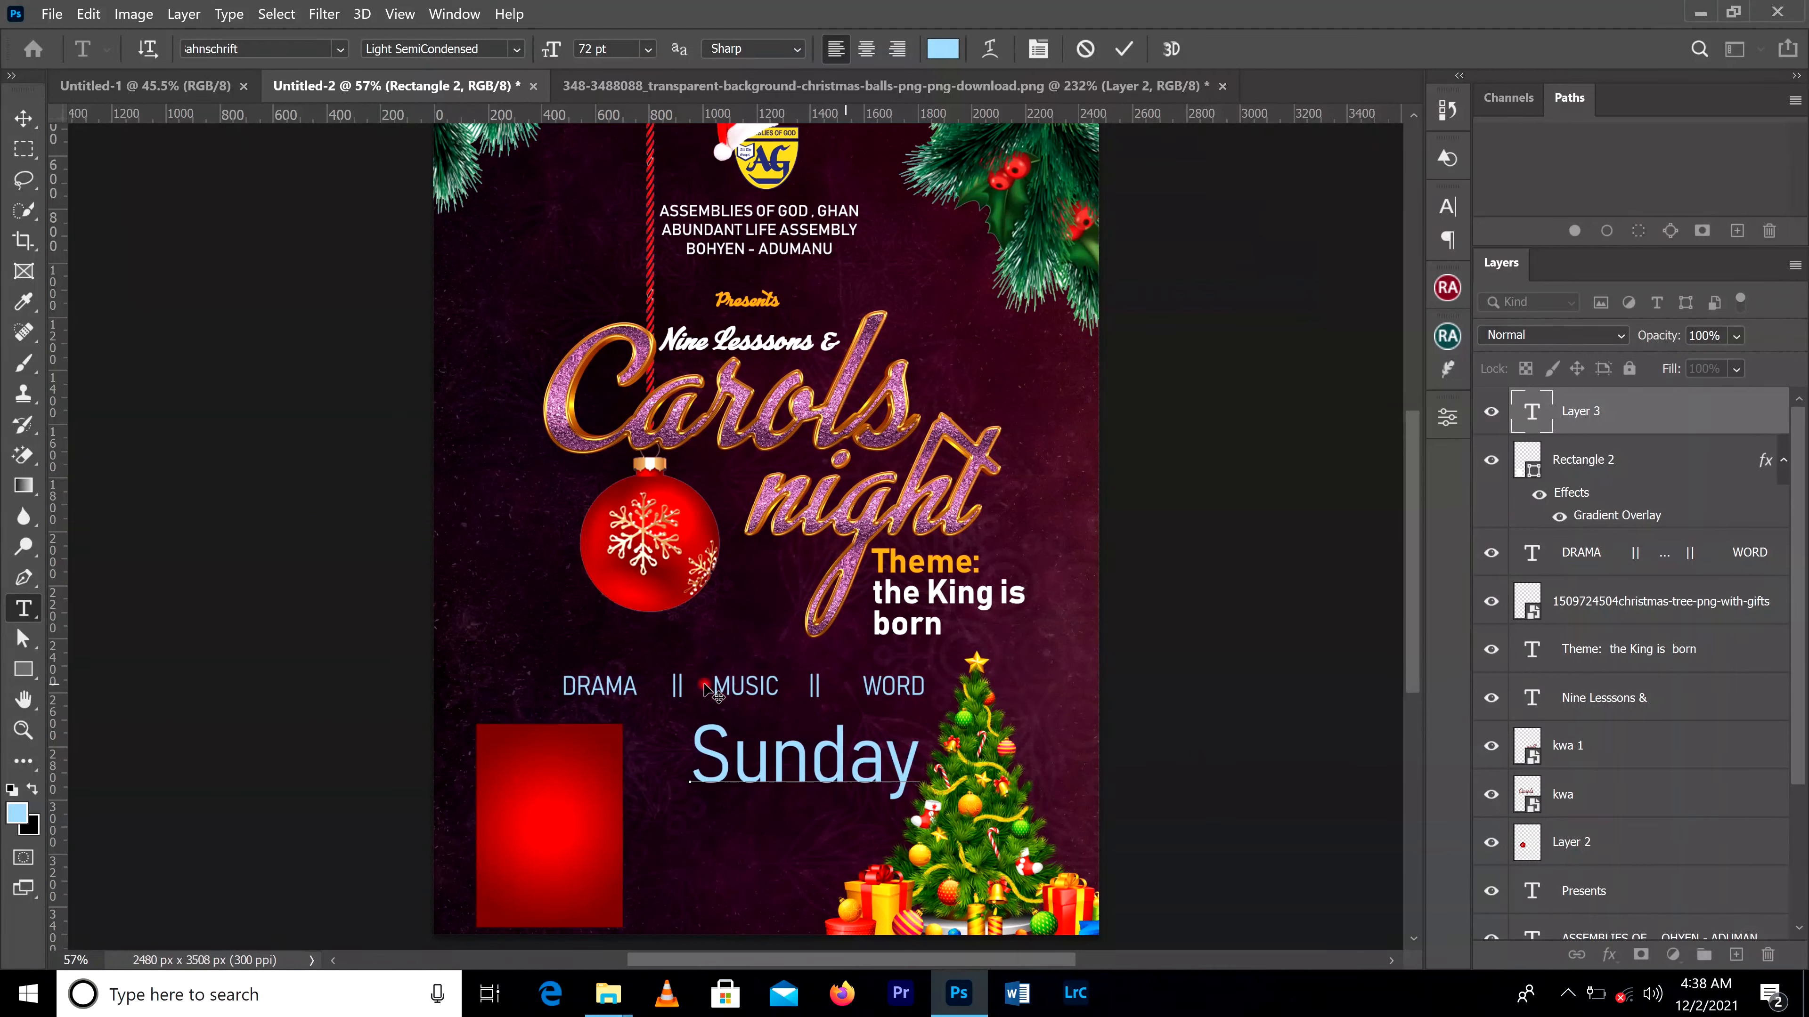
left_click(27, 122)
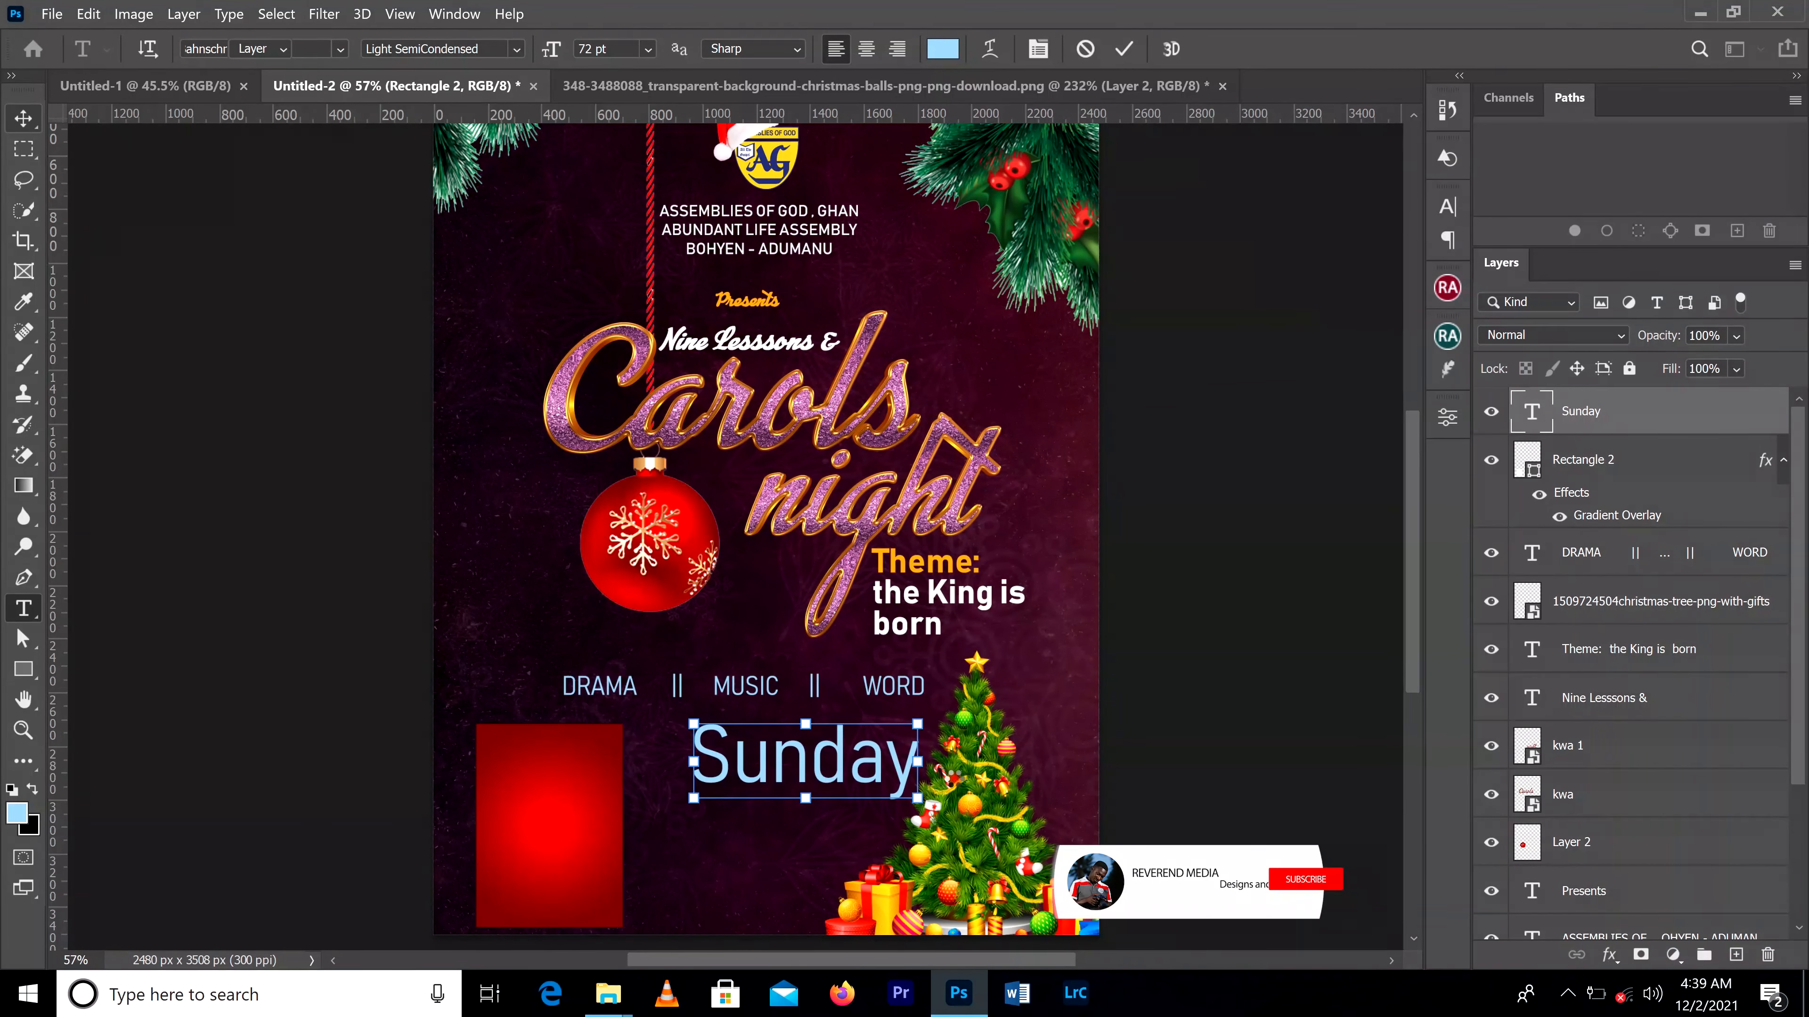
left_click_drag(916, 723, 796, 774)
left_click_drag(744, 784, 538, 755)
key("Return")
Step: Color the "Sunday" text golden yellow f6b507, sampled from the "Theme:" text
left_click(1446, 207)
left_click(1386, 341)
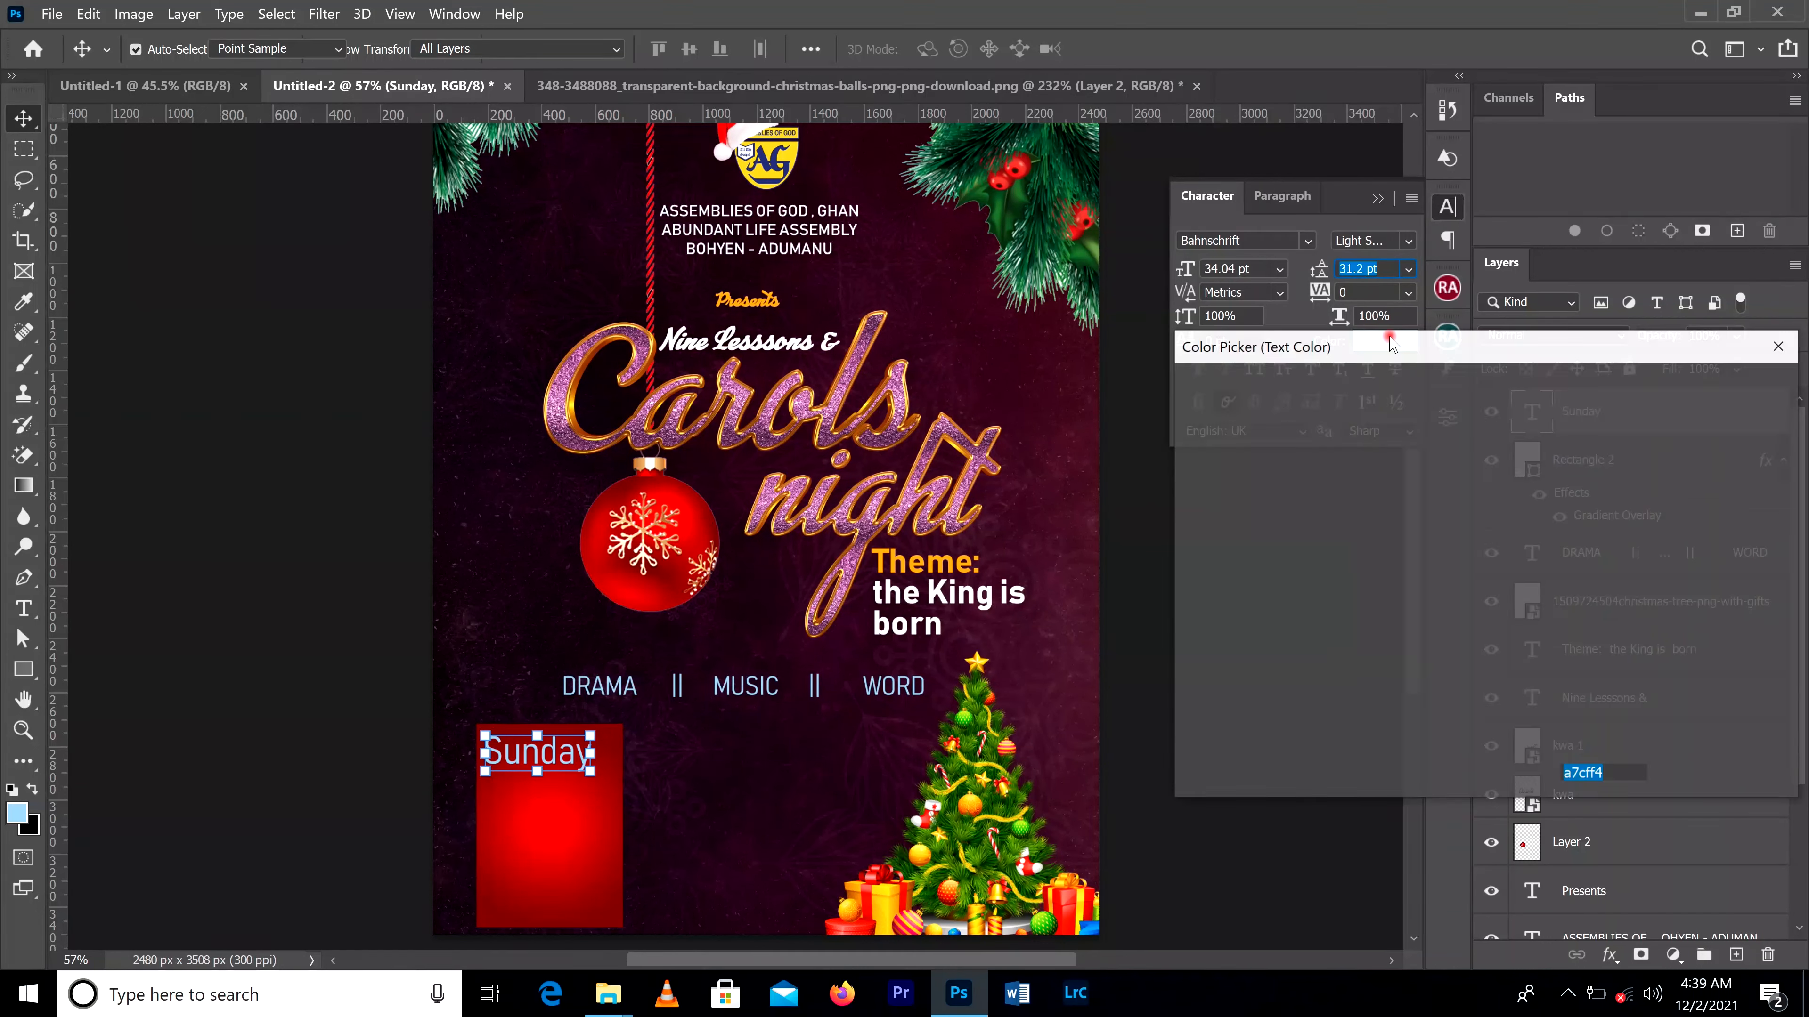
left_click(955, 557)
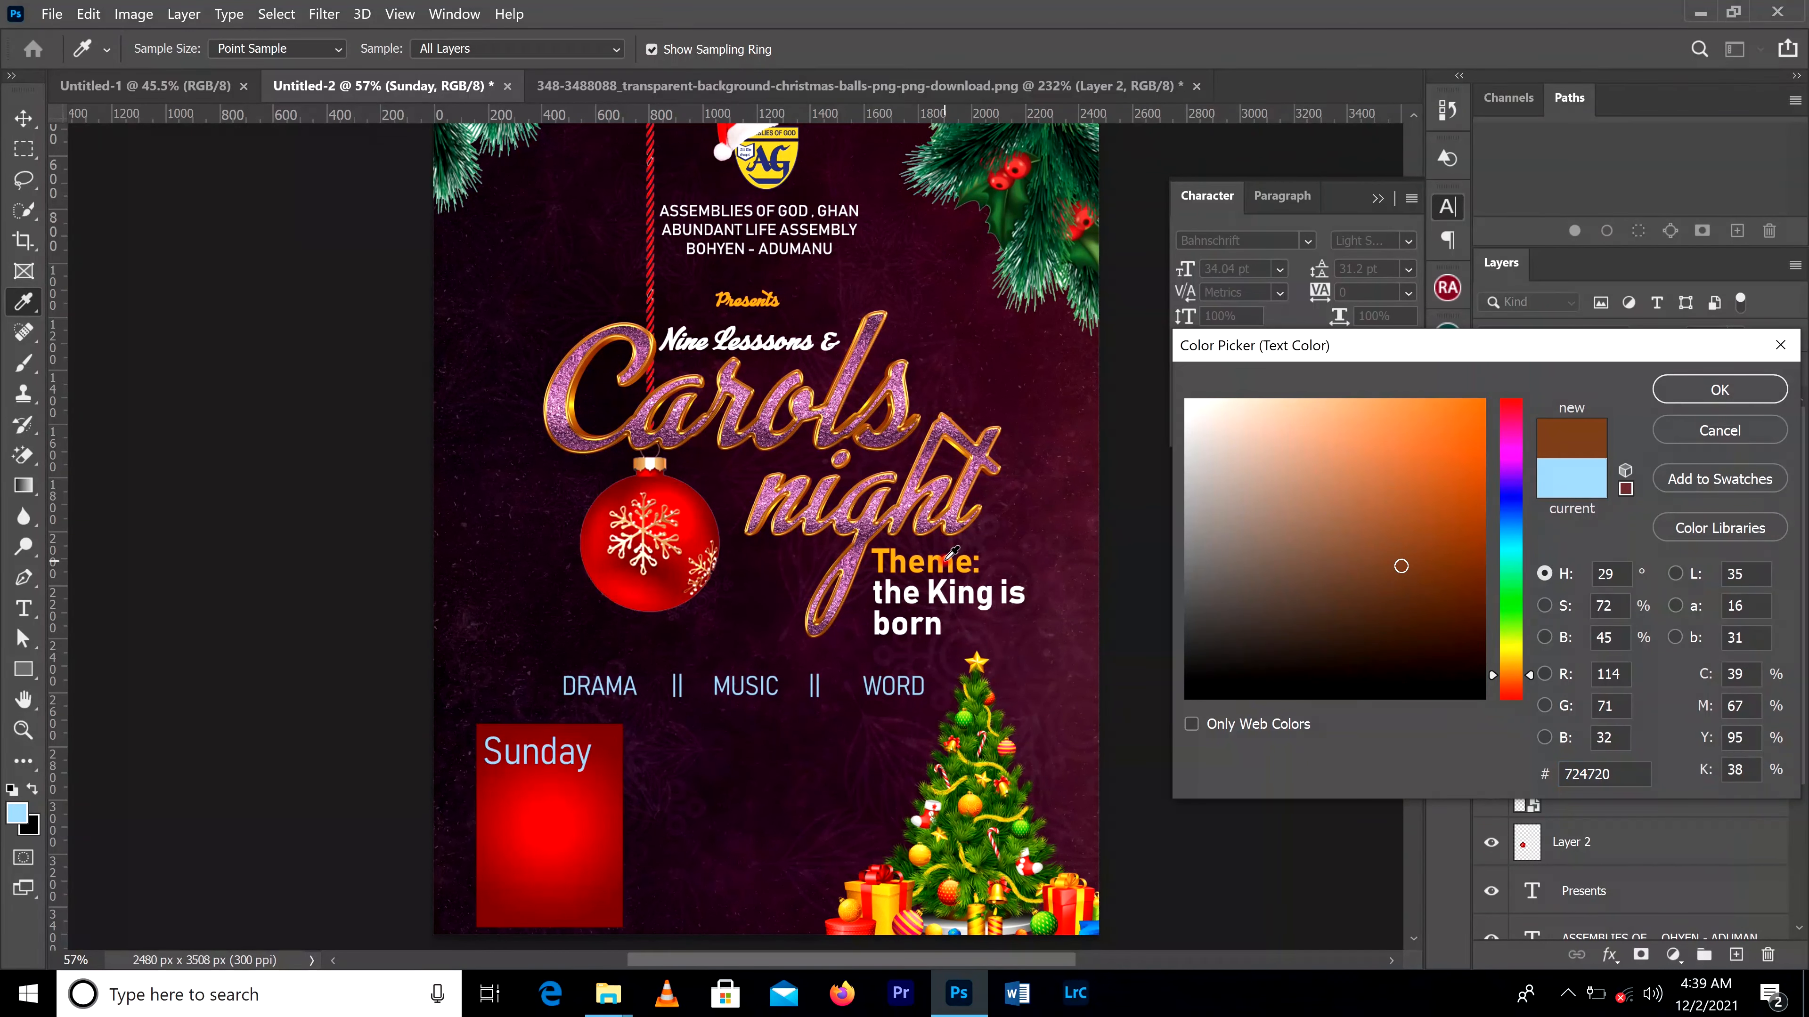
left_click(954, 558)
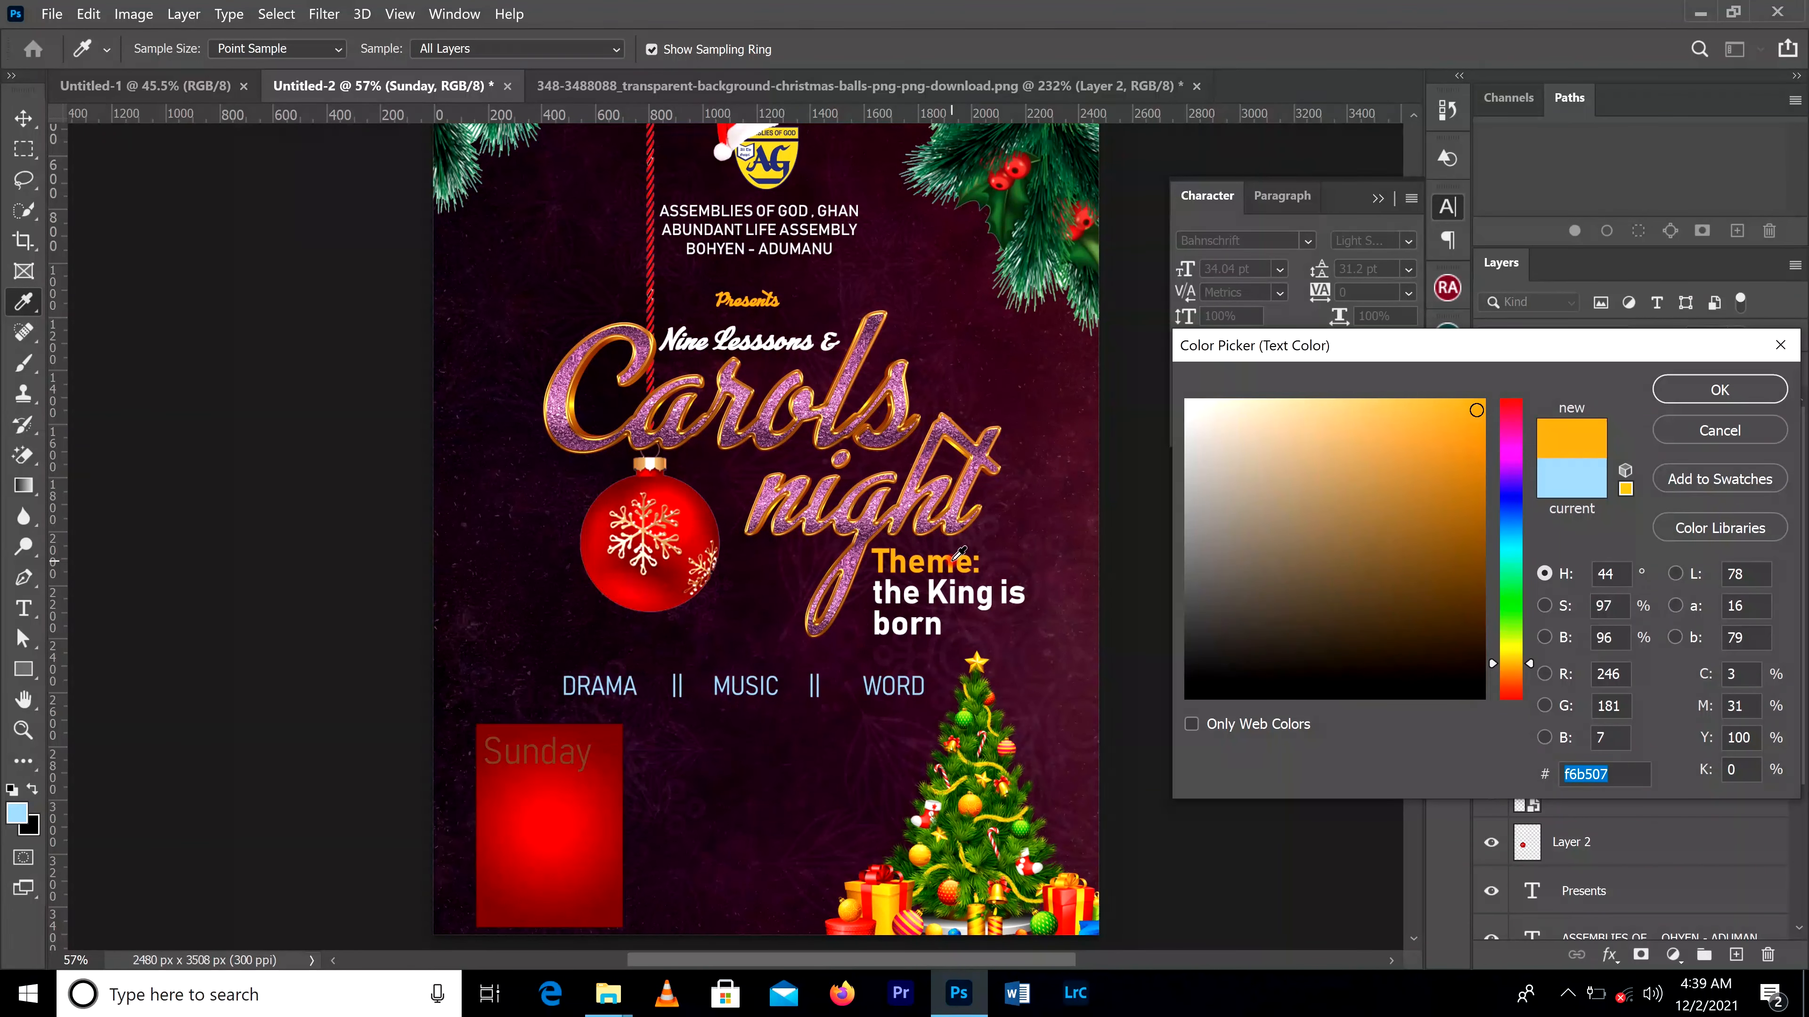
left_click(1743, 399)
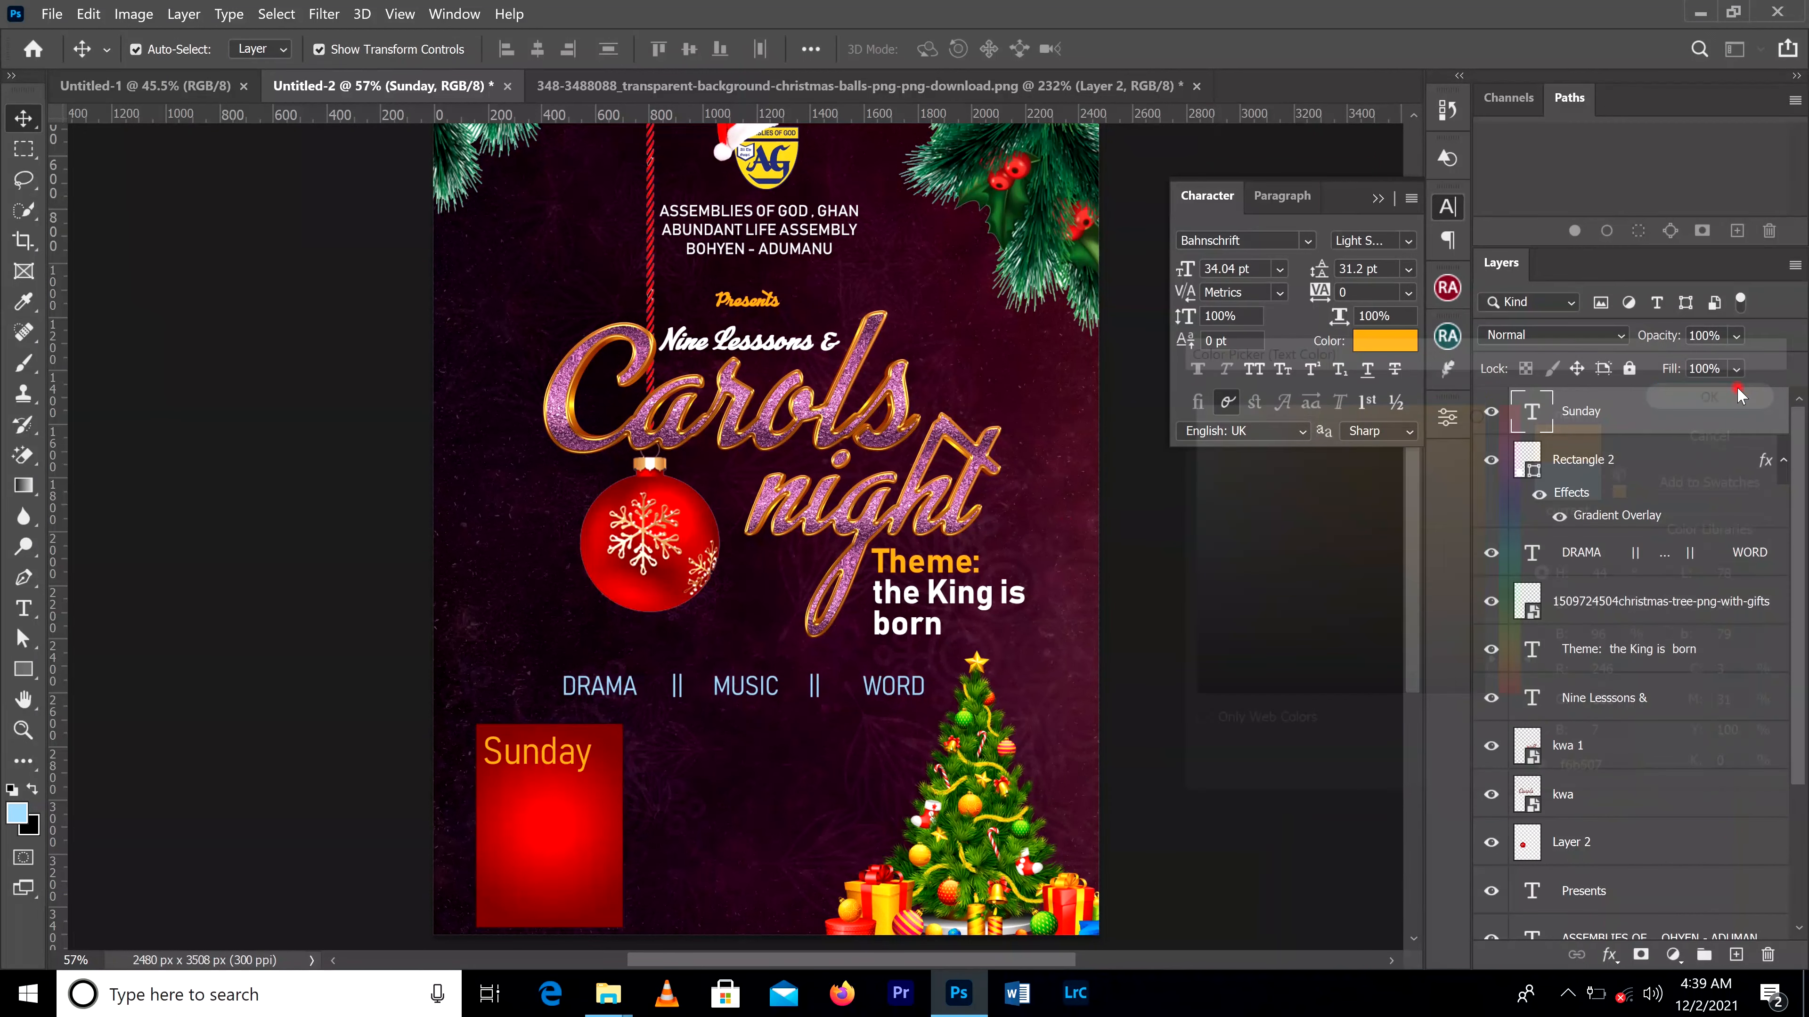
Step: Add the text "25th" at 72 pt in the empty area beside the red box
left_click(24, 607)
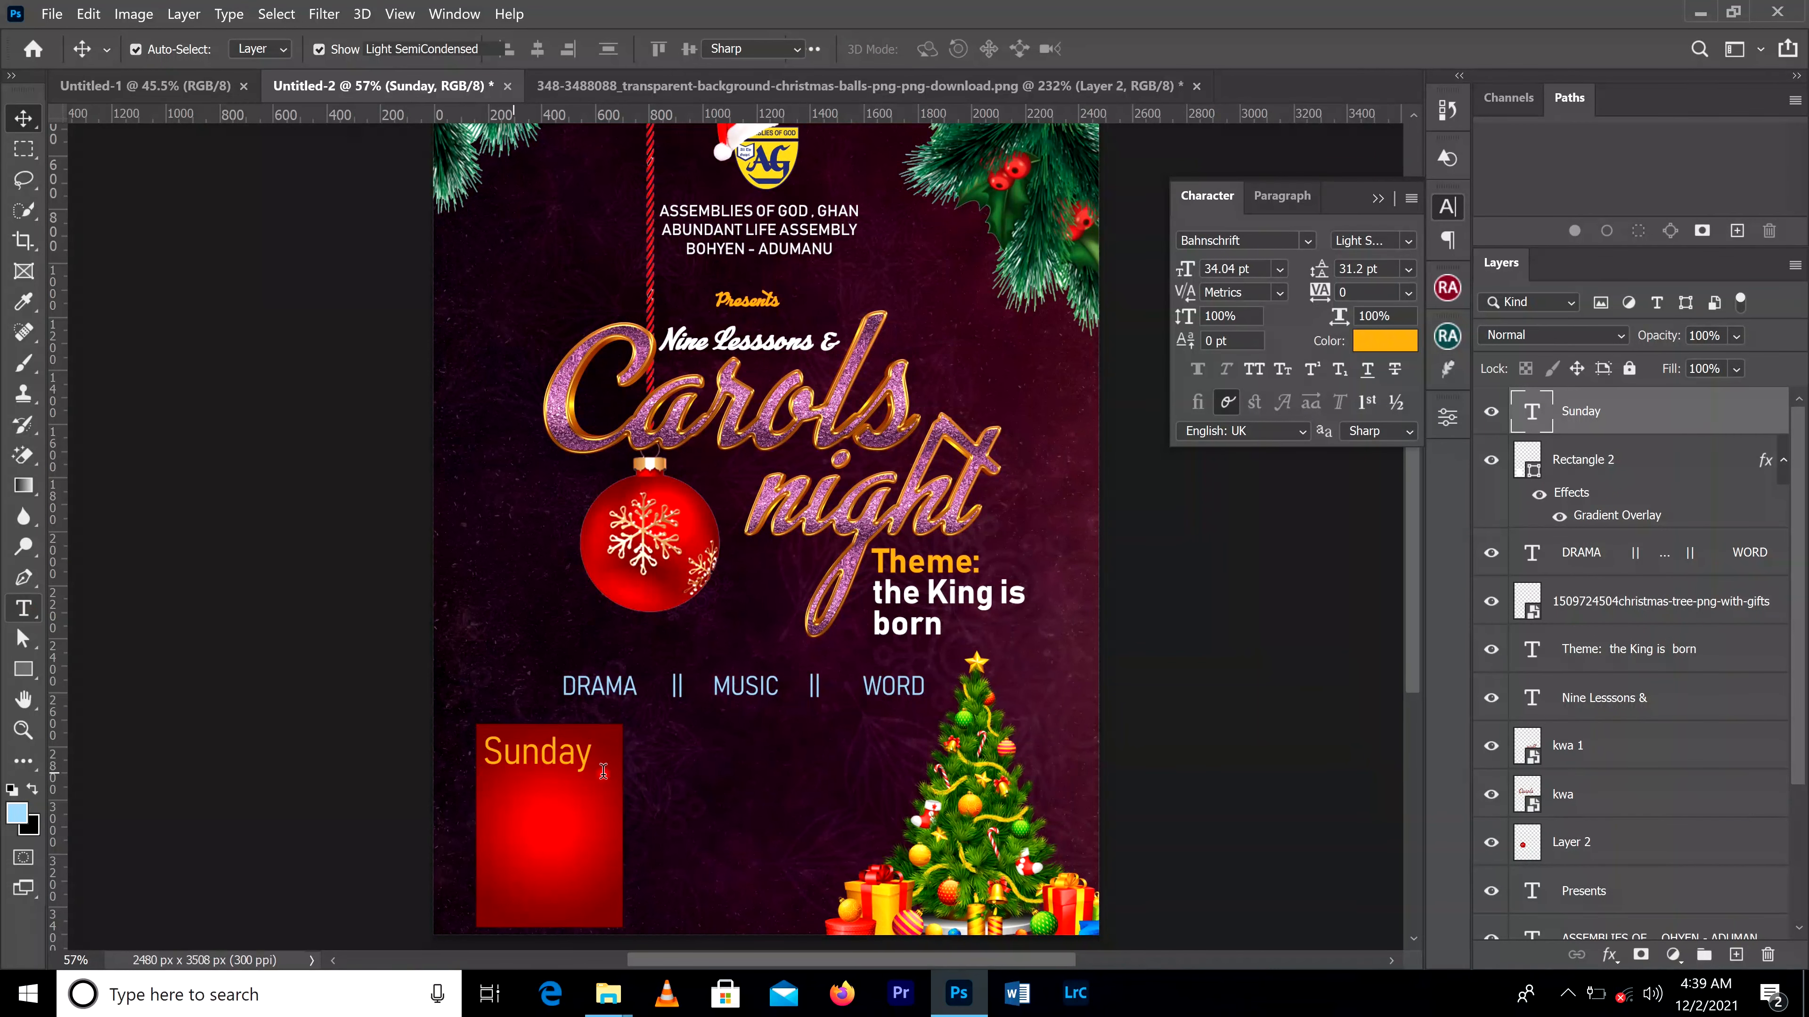
left_click(699, 765)
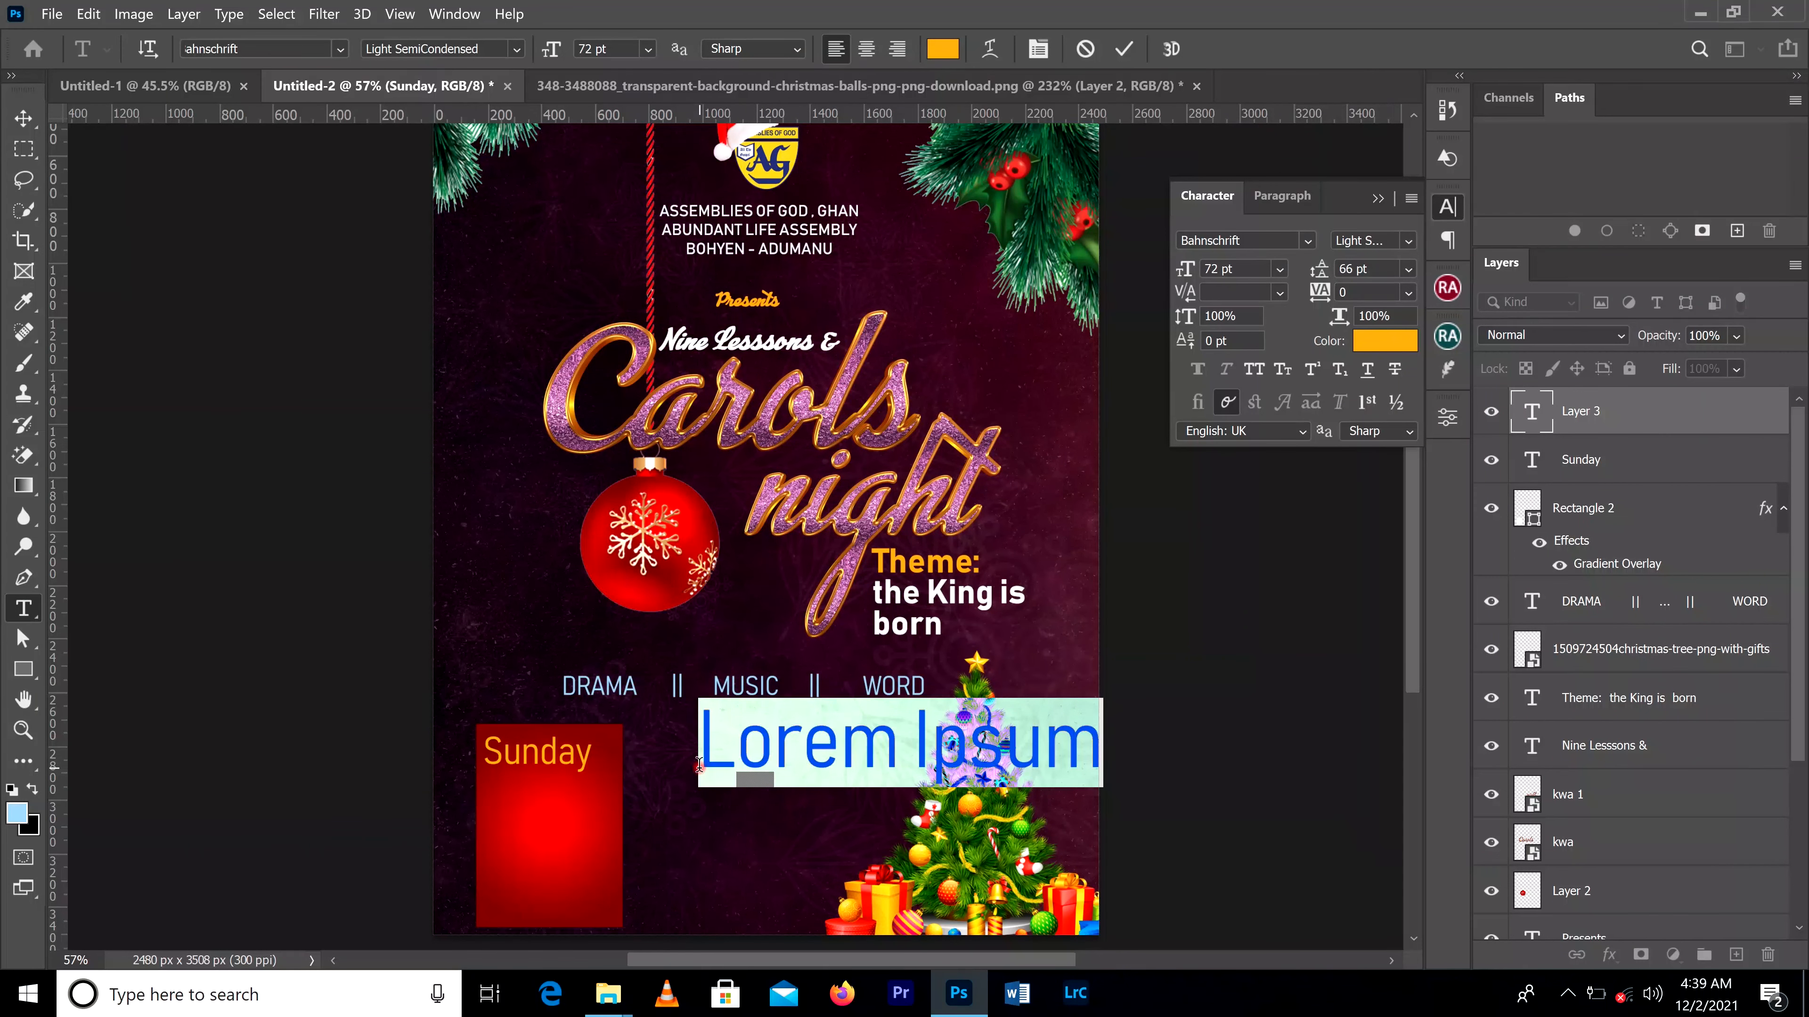
type("25")
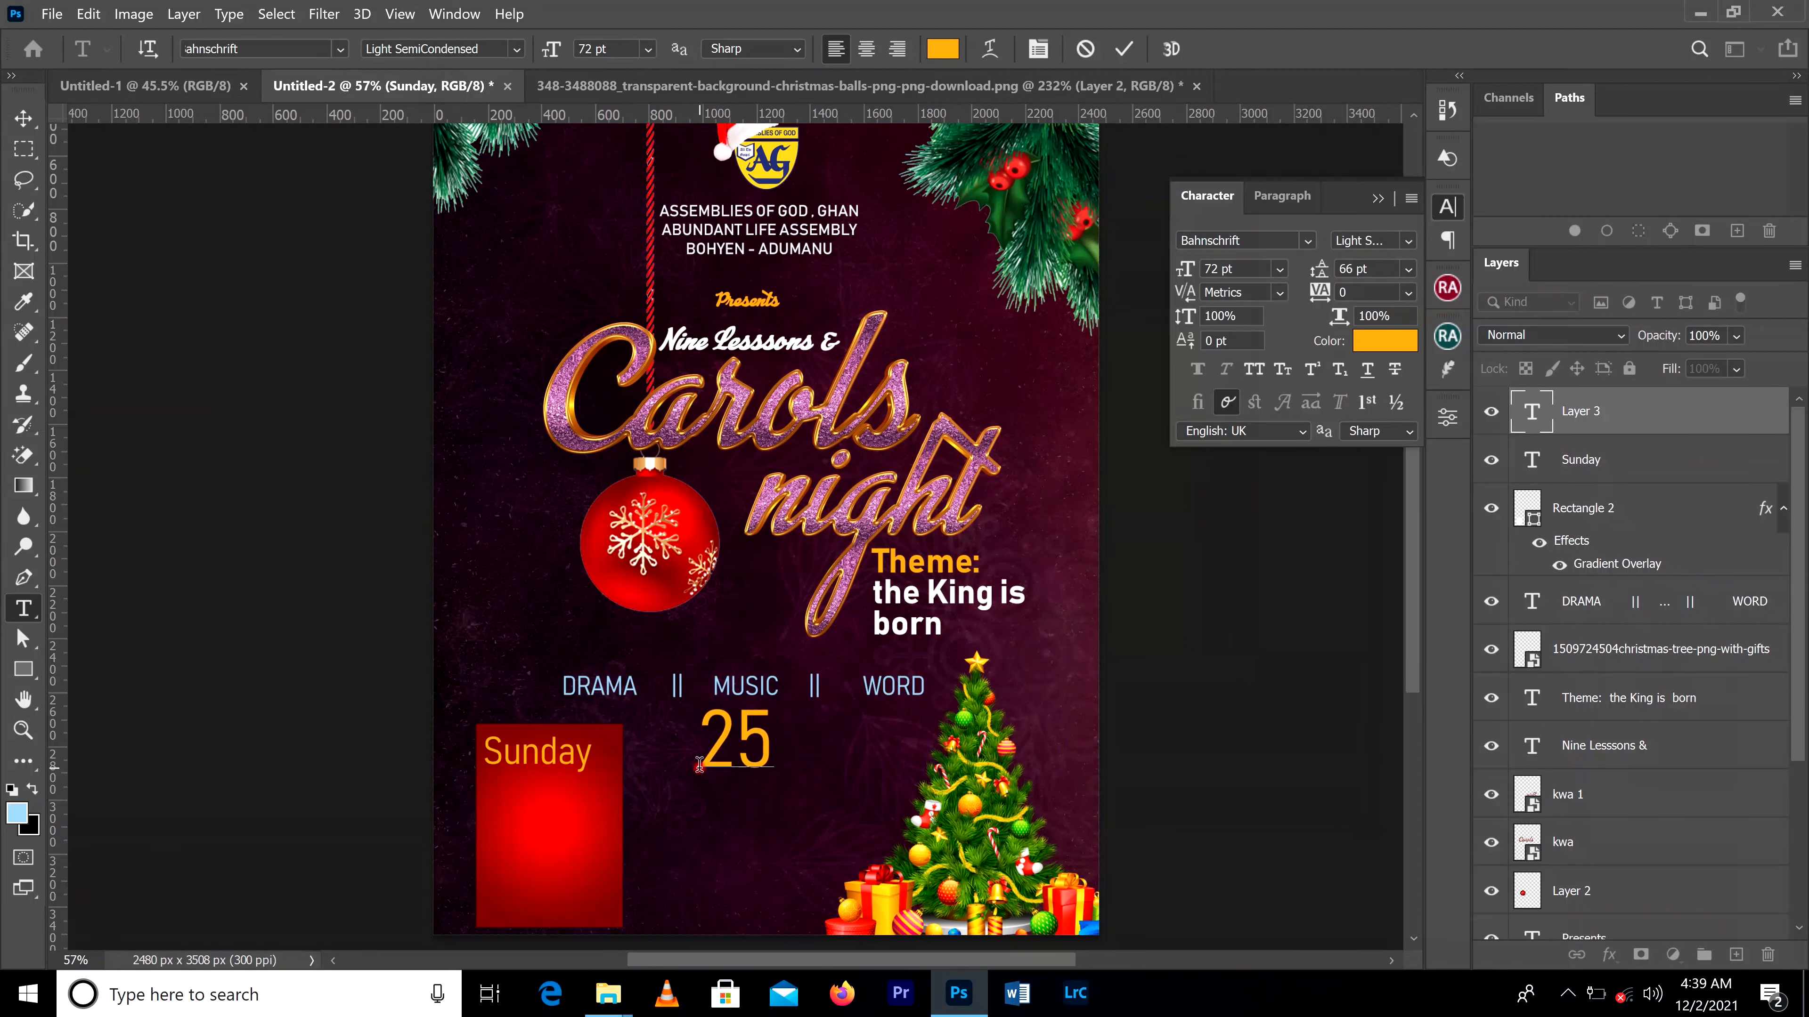
type("th")
left_click(1124, 48)
Step: Set the "25th" text in Franklin Gothic Demi Cond Regular with faux bold and faux italic
left_click(23, 119)
left_click(1308, 240)
left_click(1253, 499)
left_click(1198, 370)
left_click(1226, 370)
left_click(1409, 240)
left_click(1408, 241)
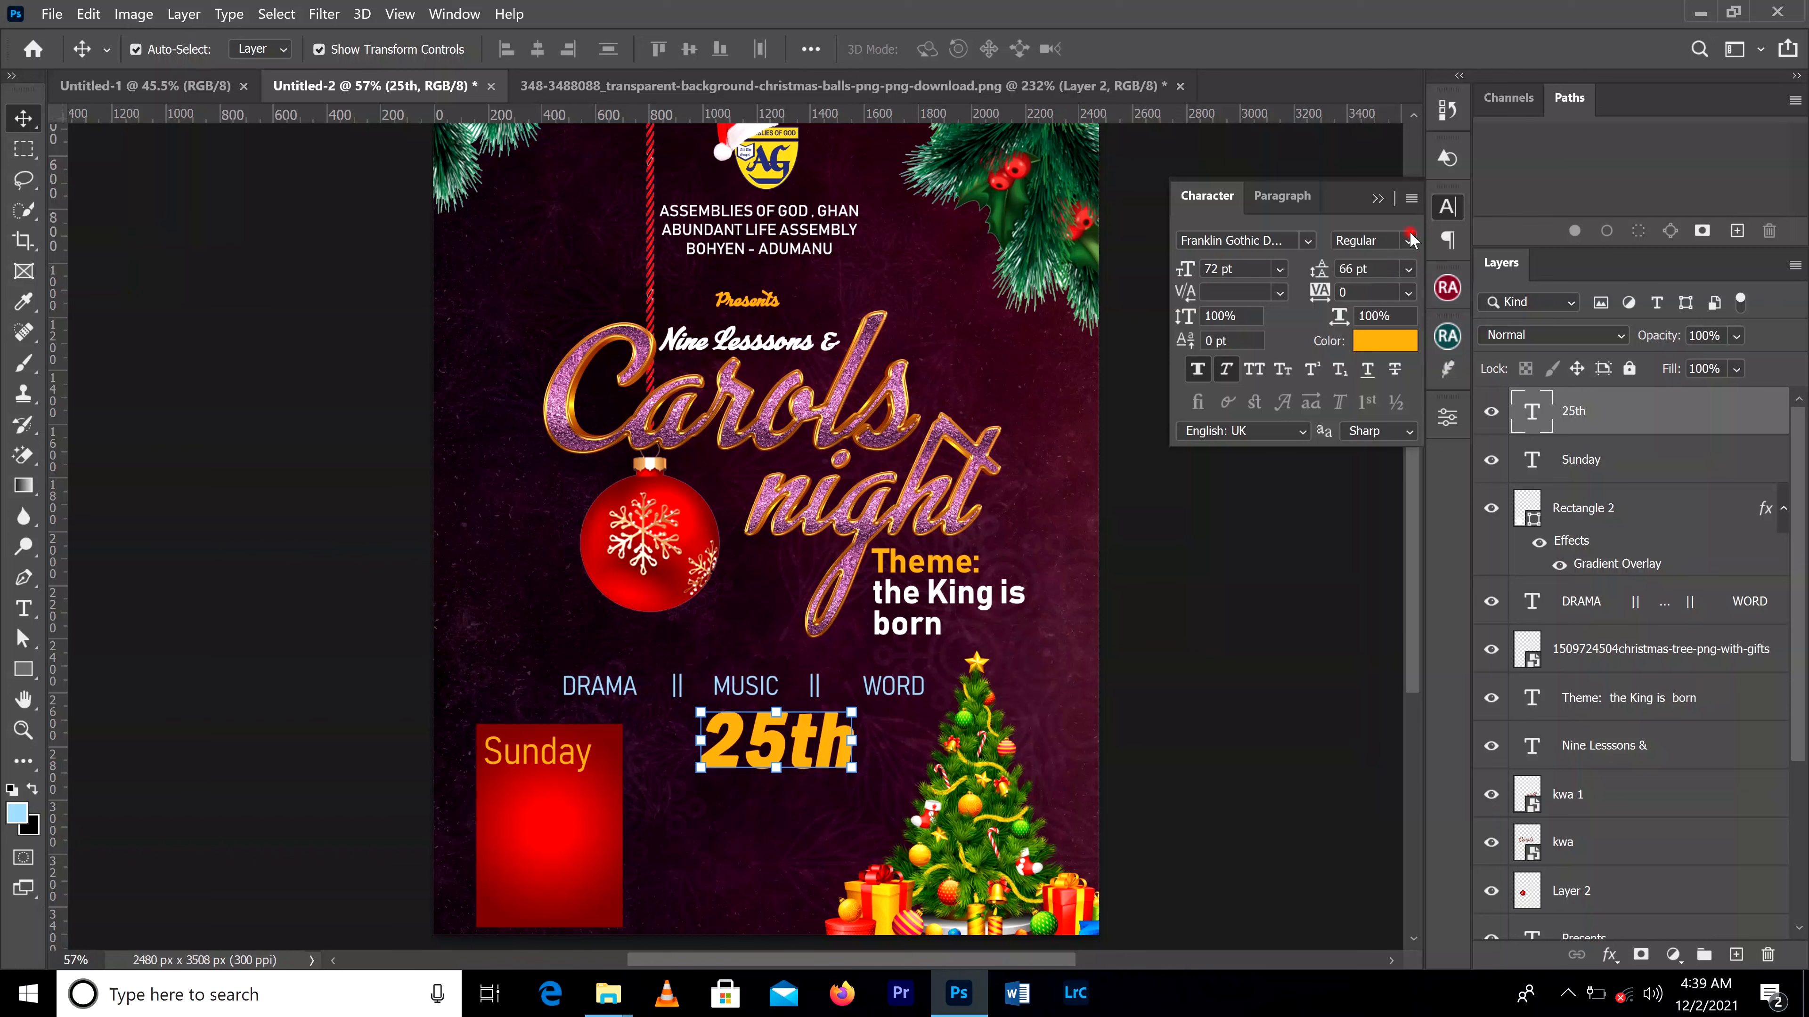
Step: Reduce the "th" of "25th" to 49 pt and color the whole date text white
double_click(837, 718)
left_click_drag(838, 731, 785, 731)
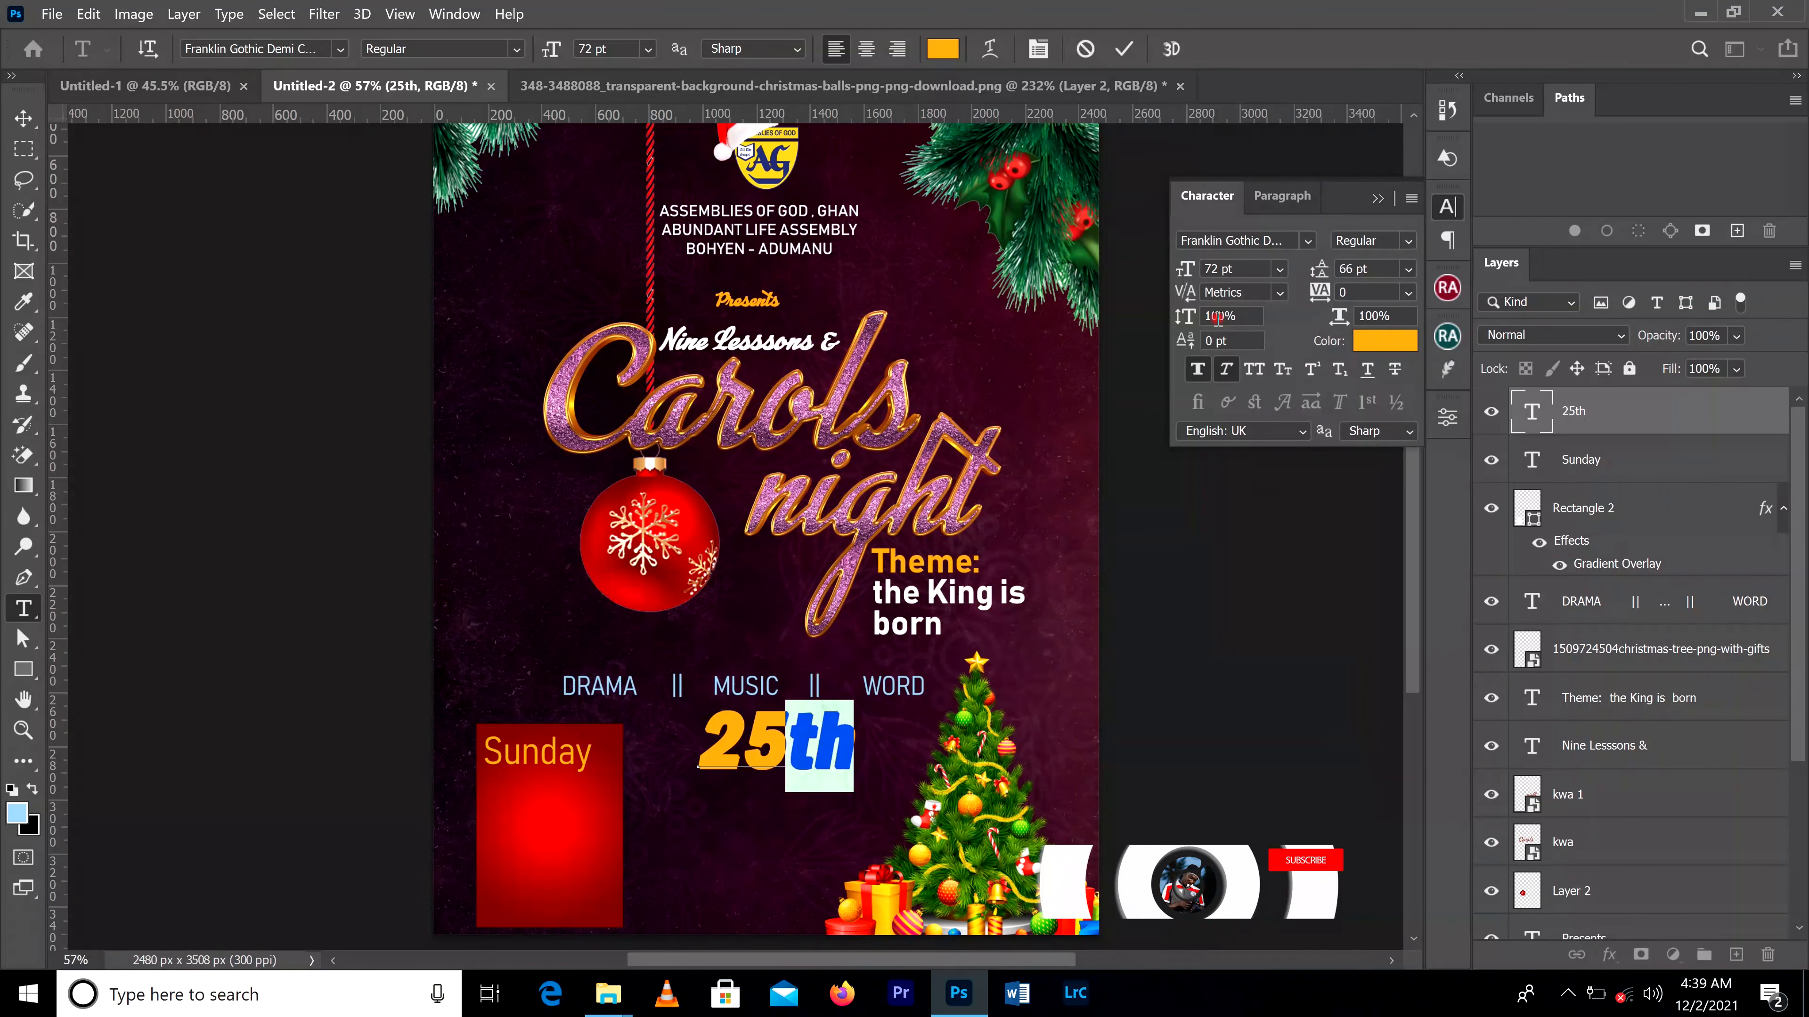
left_click_drag(1197, 270, 1163, 278)
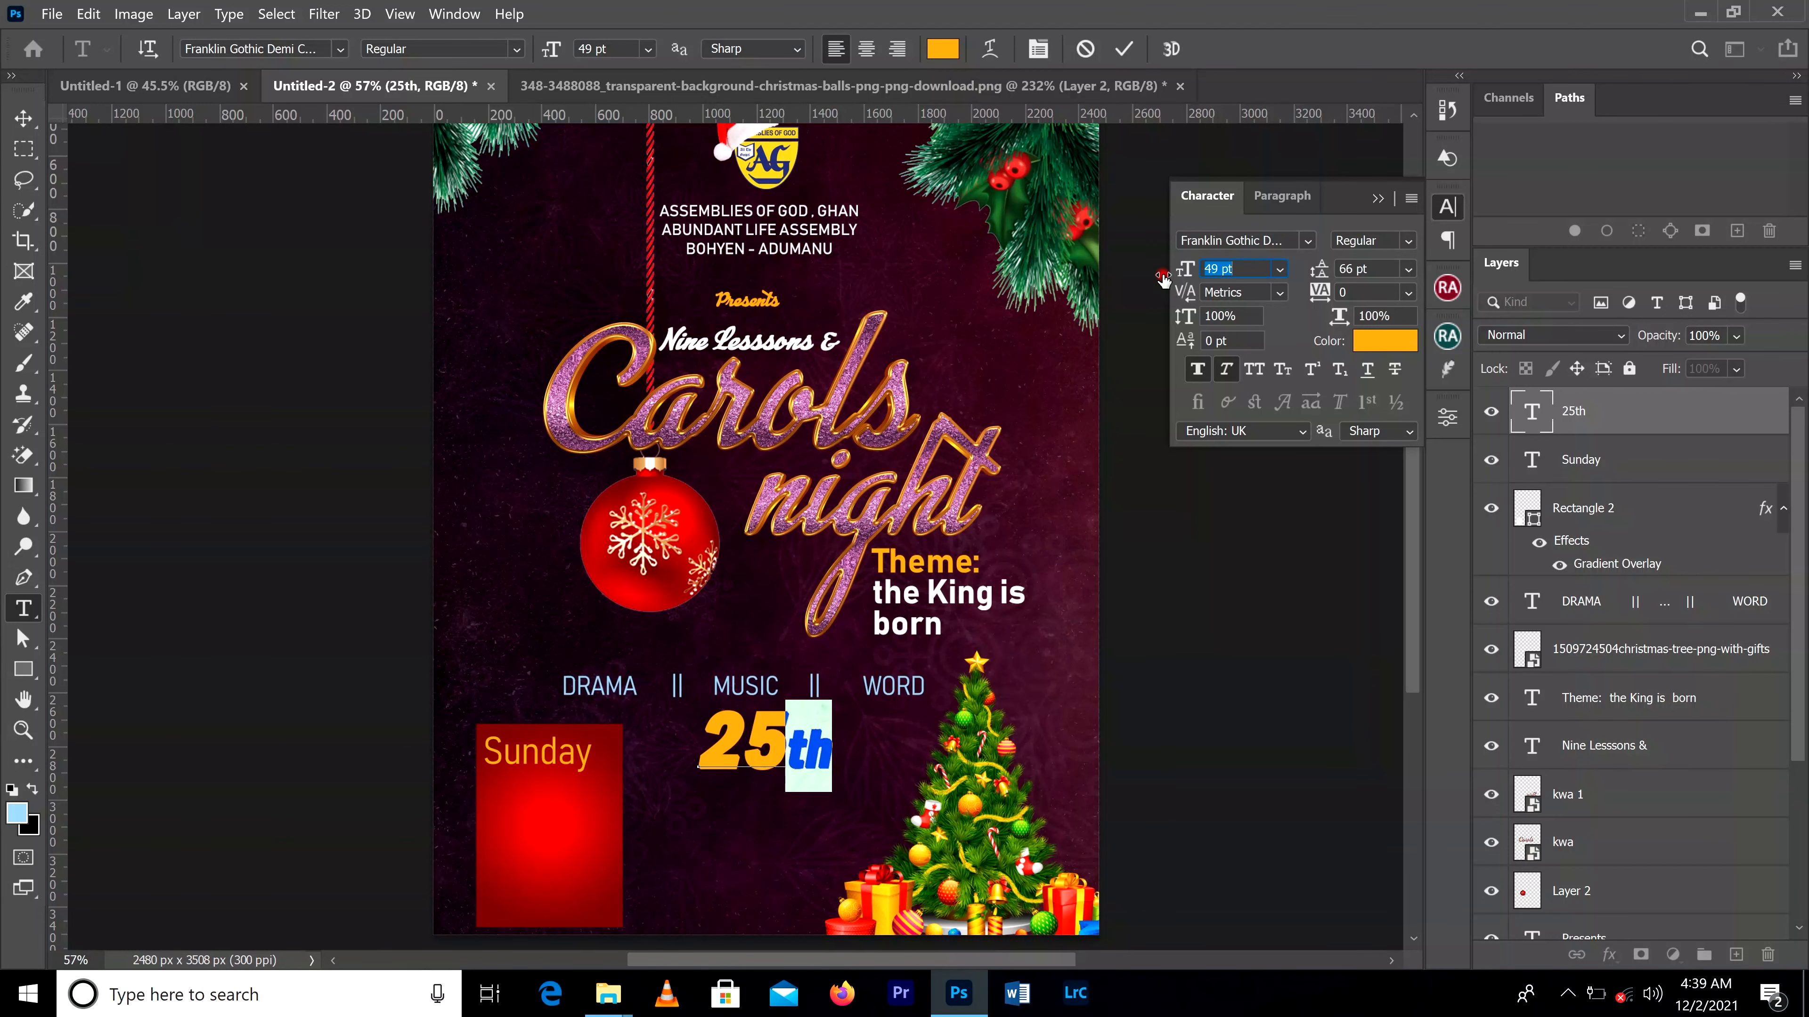
left_click(23, 118)
left_click(1382, 348)
Step: Scale the "25th" text to about 88.67% and place it directly under "Sunday" in the red box
left_click_drag(830, 712, 816, 721)
left_click(1166, 52)
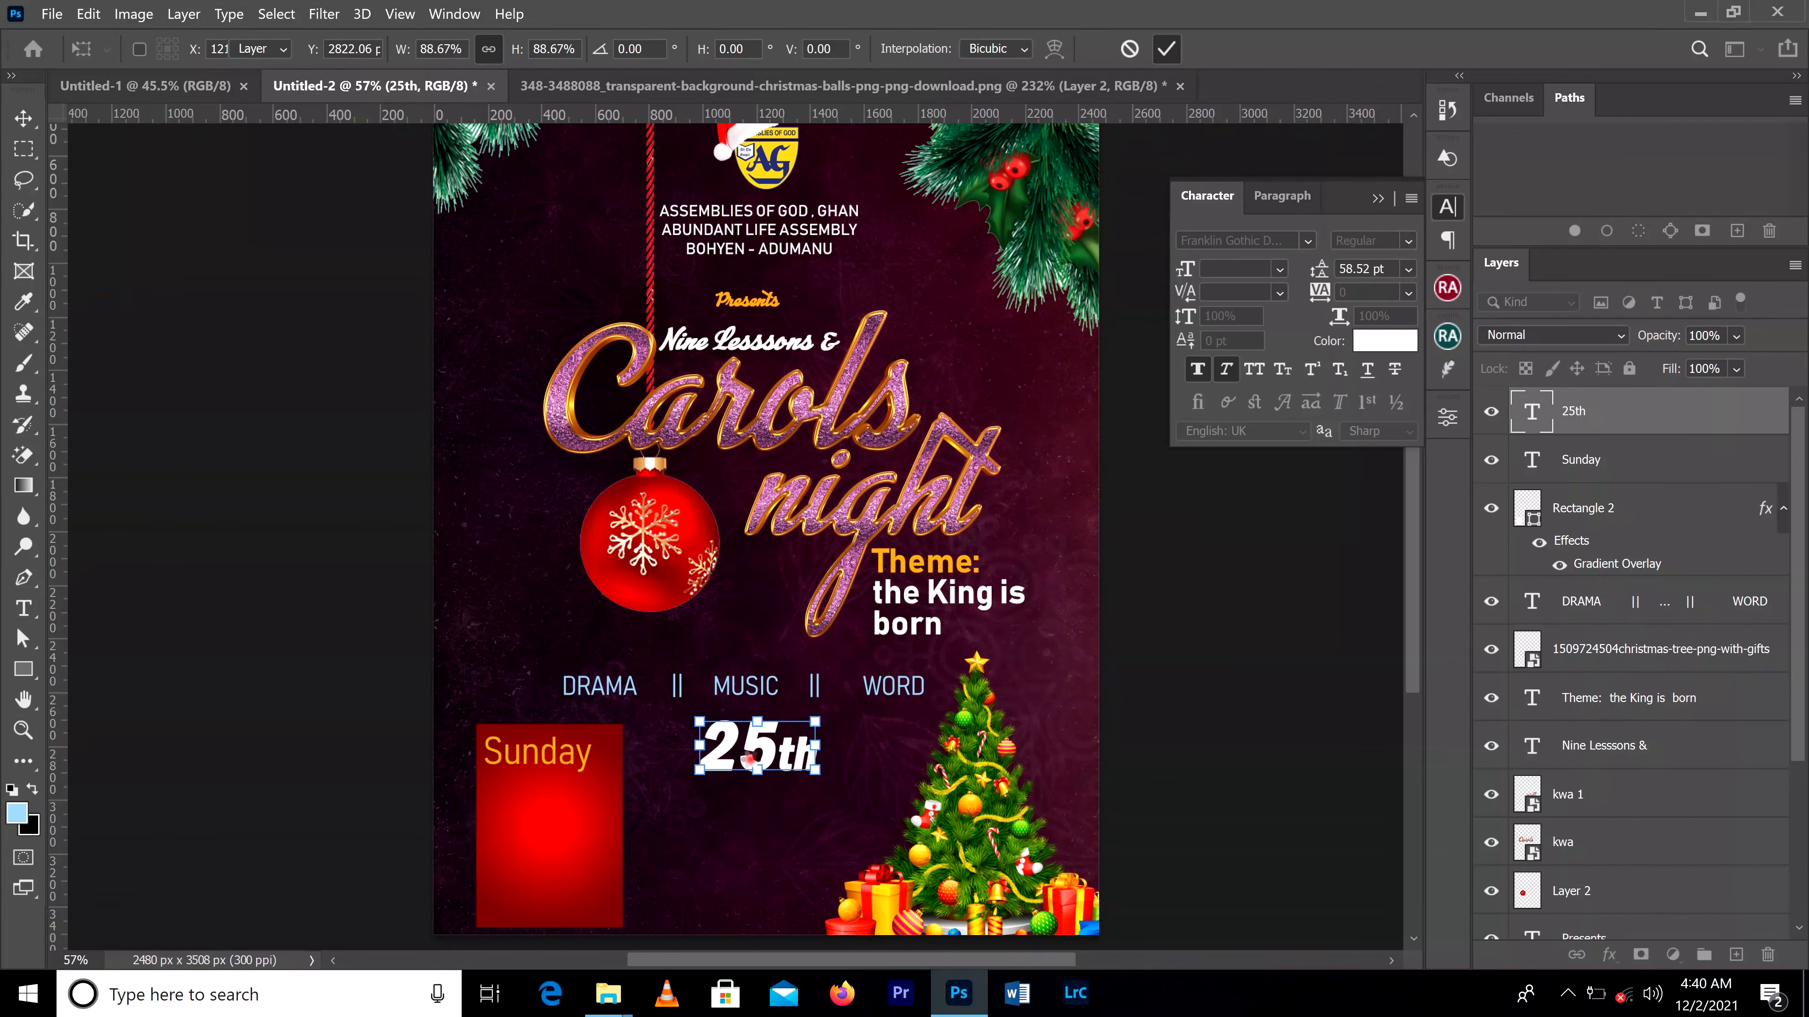
scroll(591, 869, "up", 3)
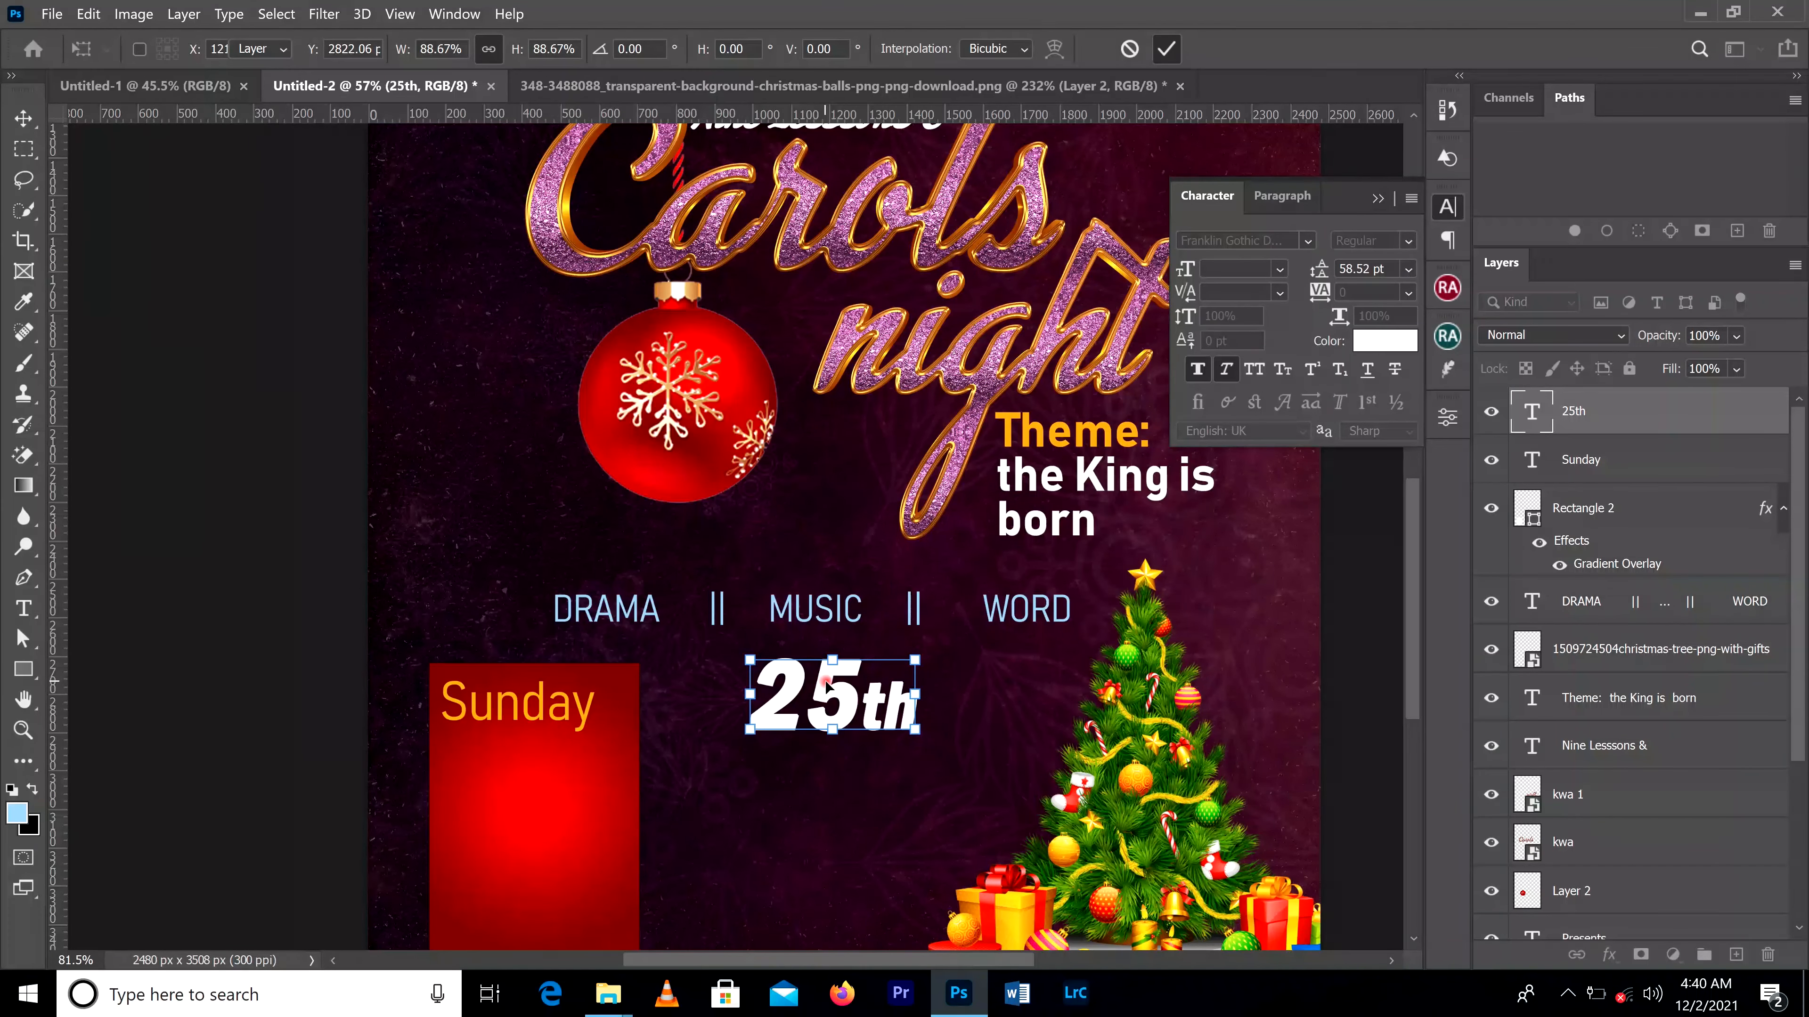
left_click_drag(813, 691, 513, 764)
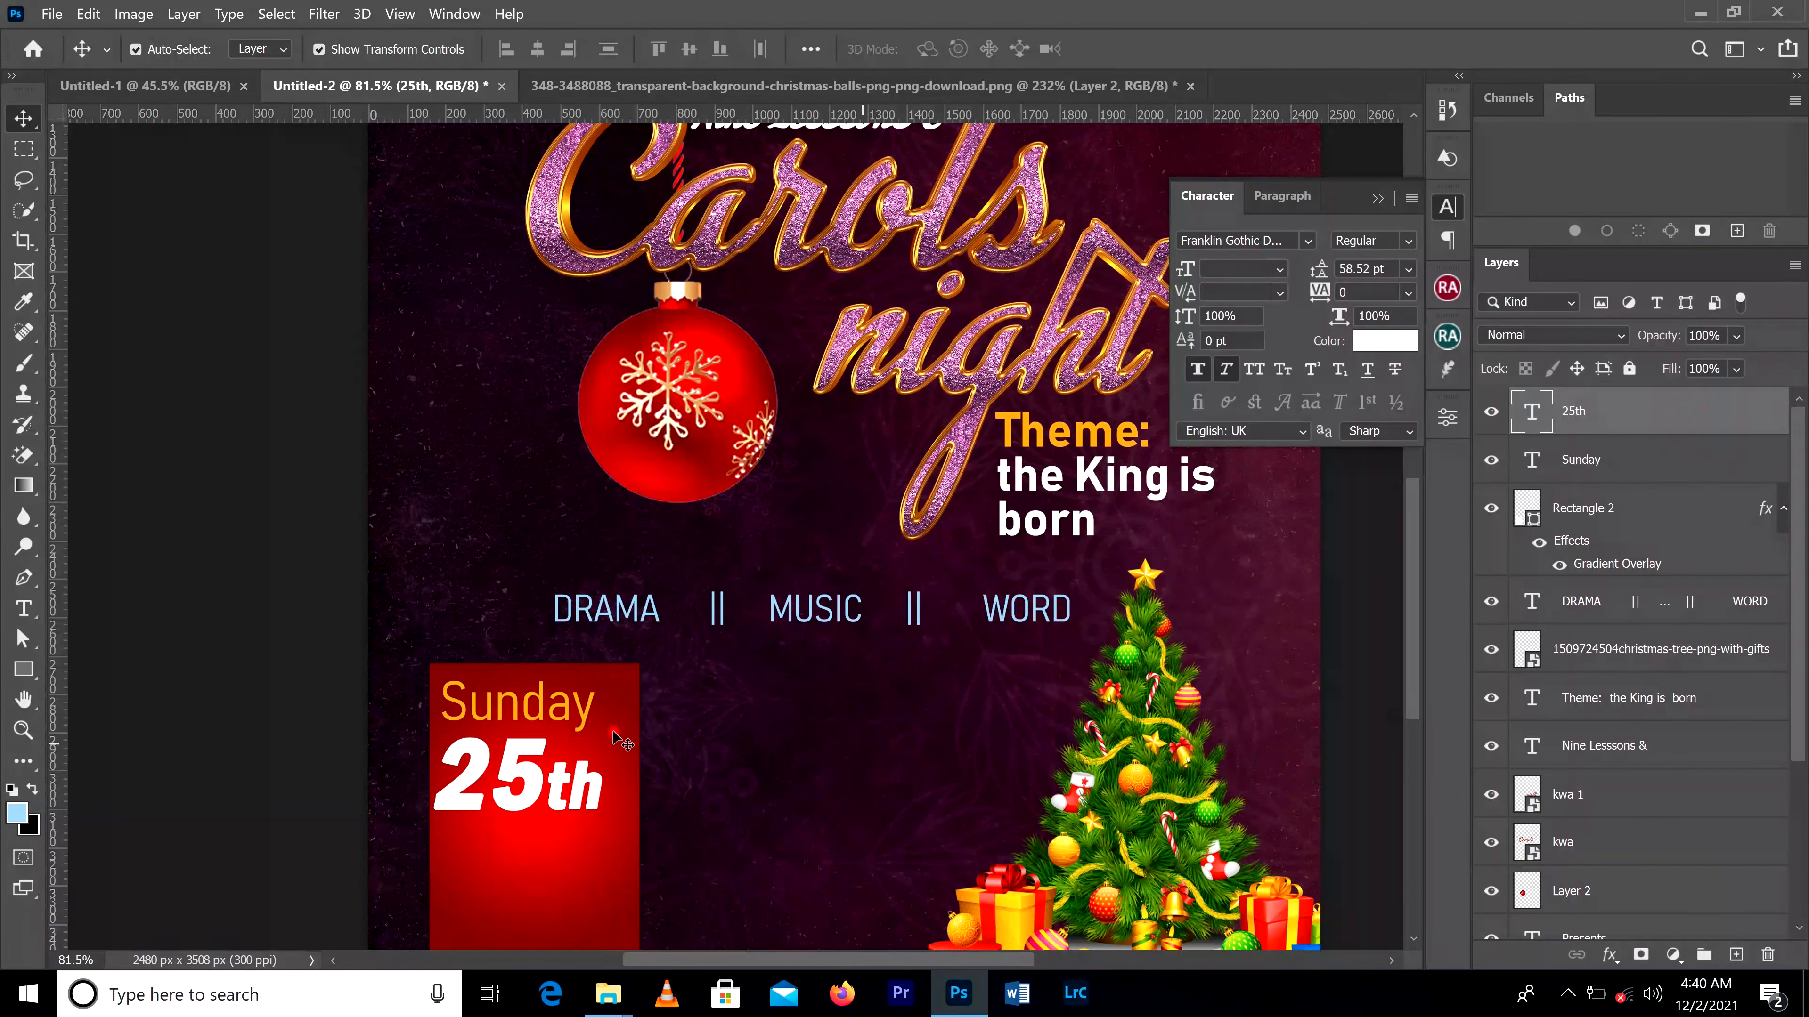
Step: Duplicate the "Sunday" text below "25th" and replace the copy's wording with "DEC."
left_click(581, 722)
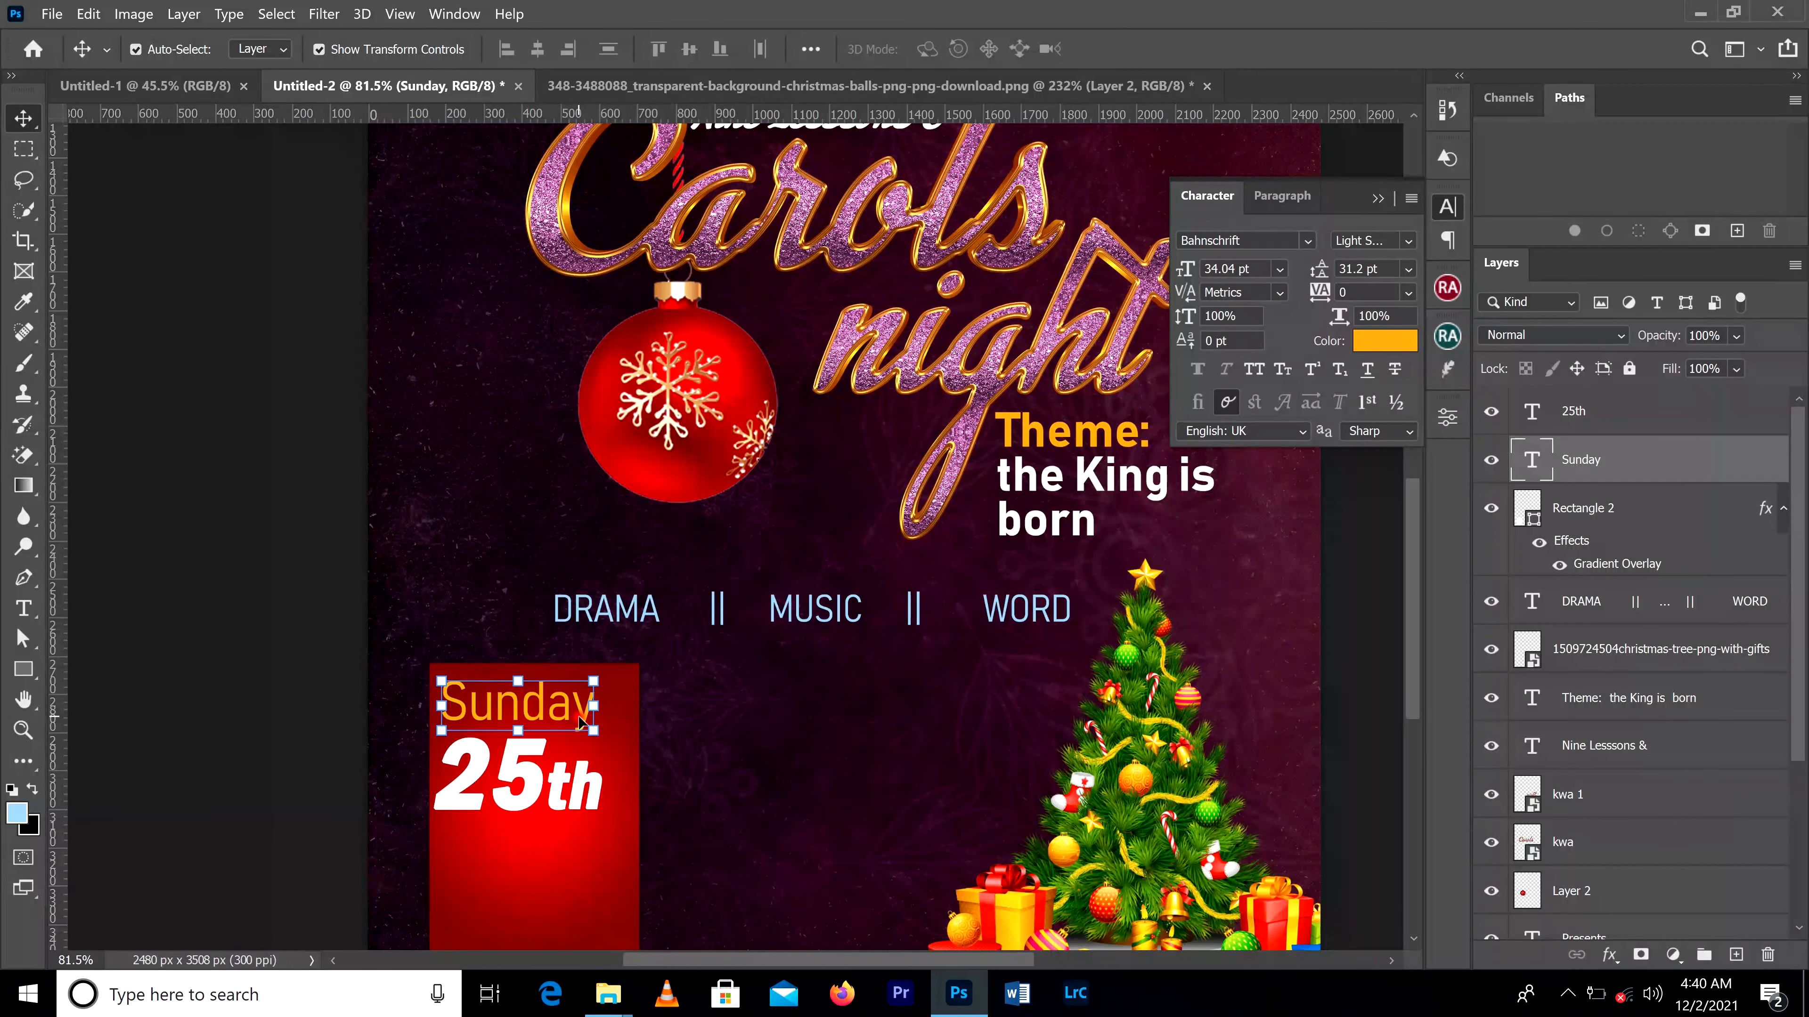
left_click_drag(580, 715, 579, 862, "alt")
double_click(578, 844)
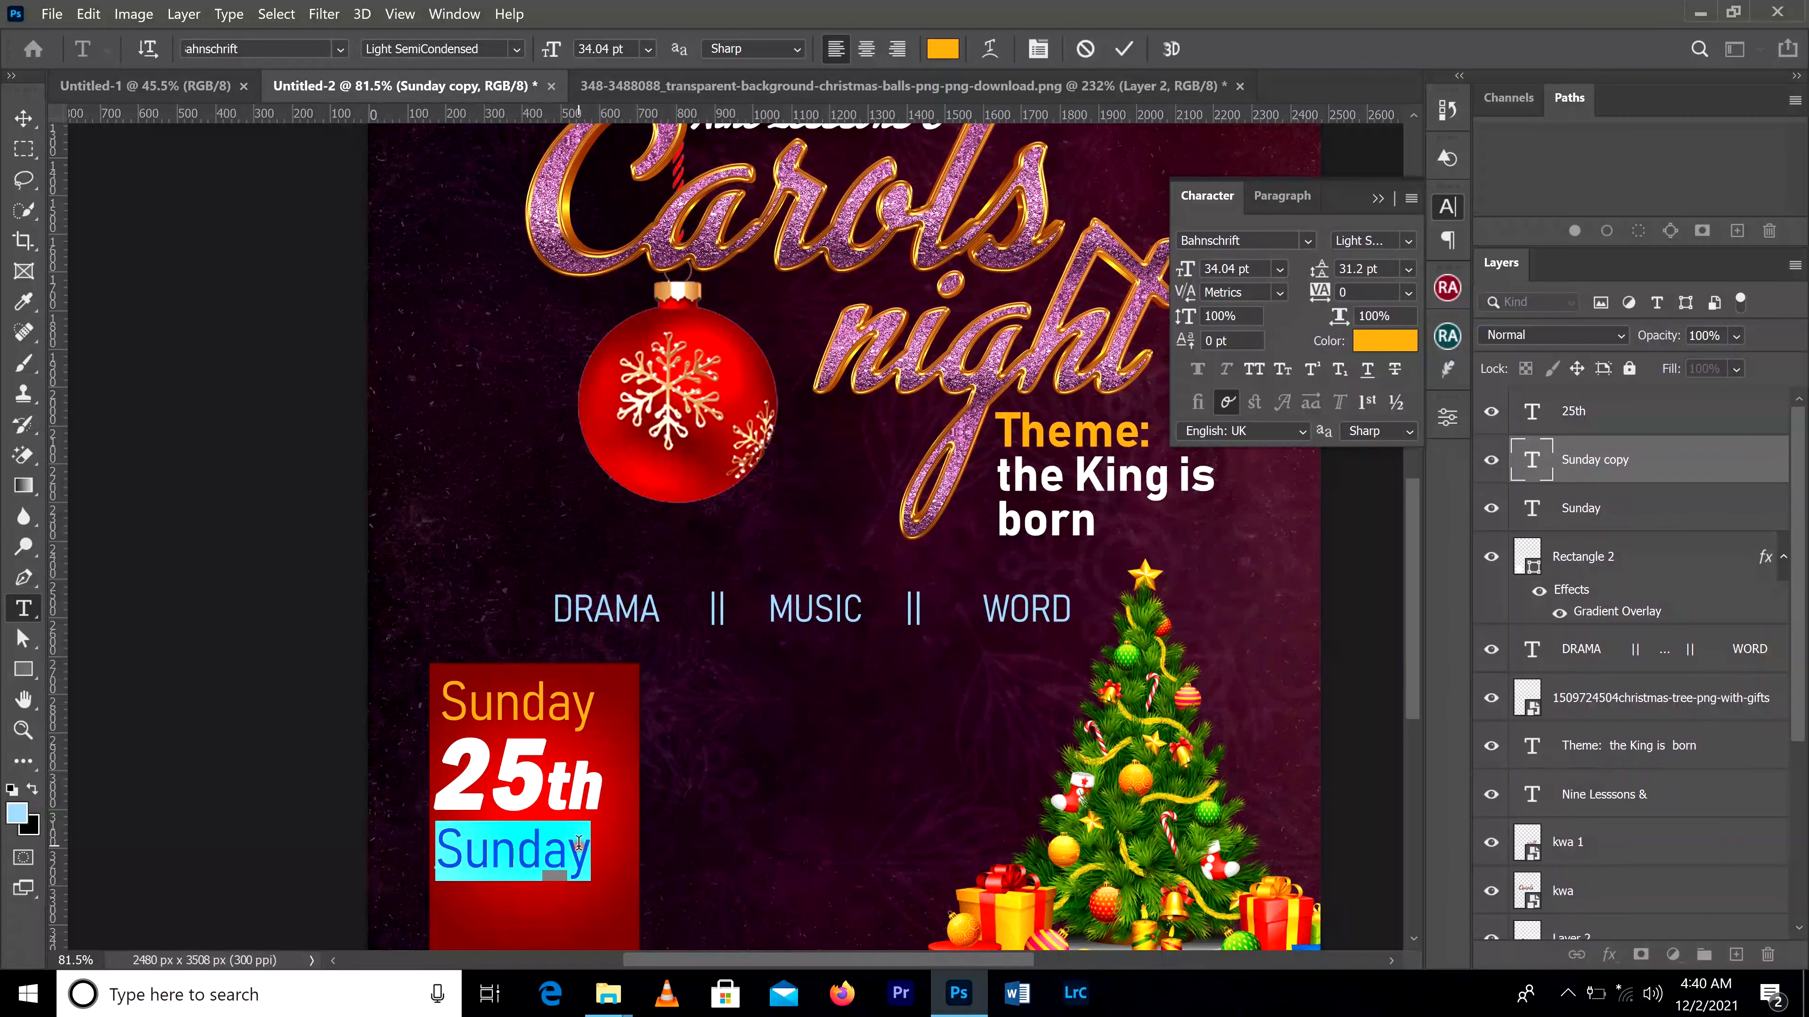
type("DEC")
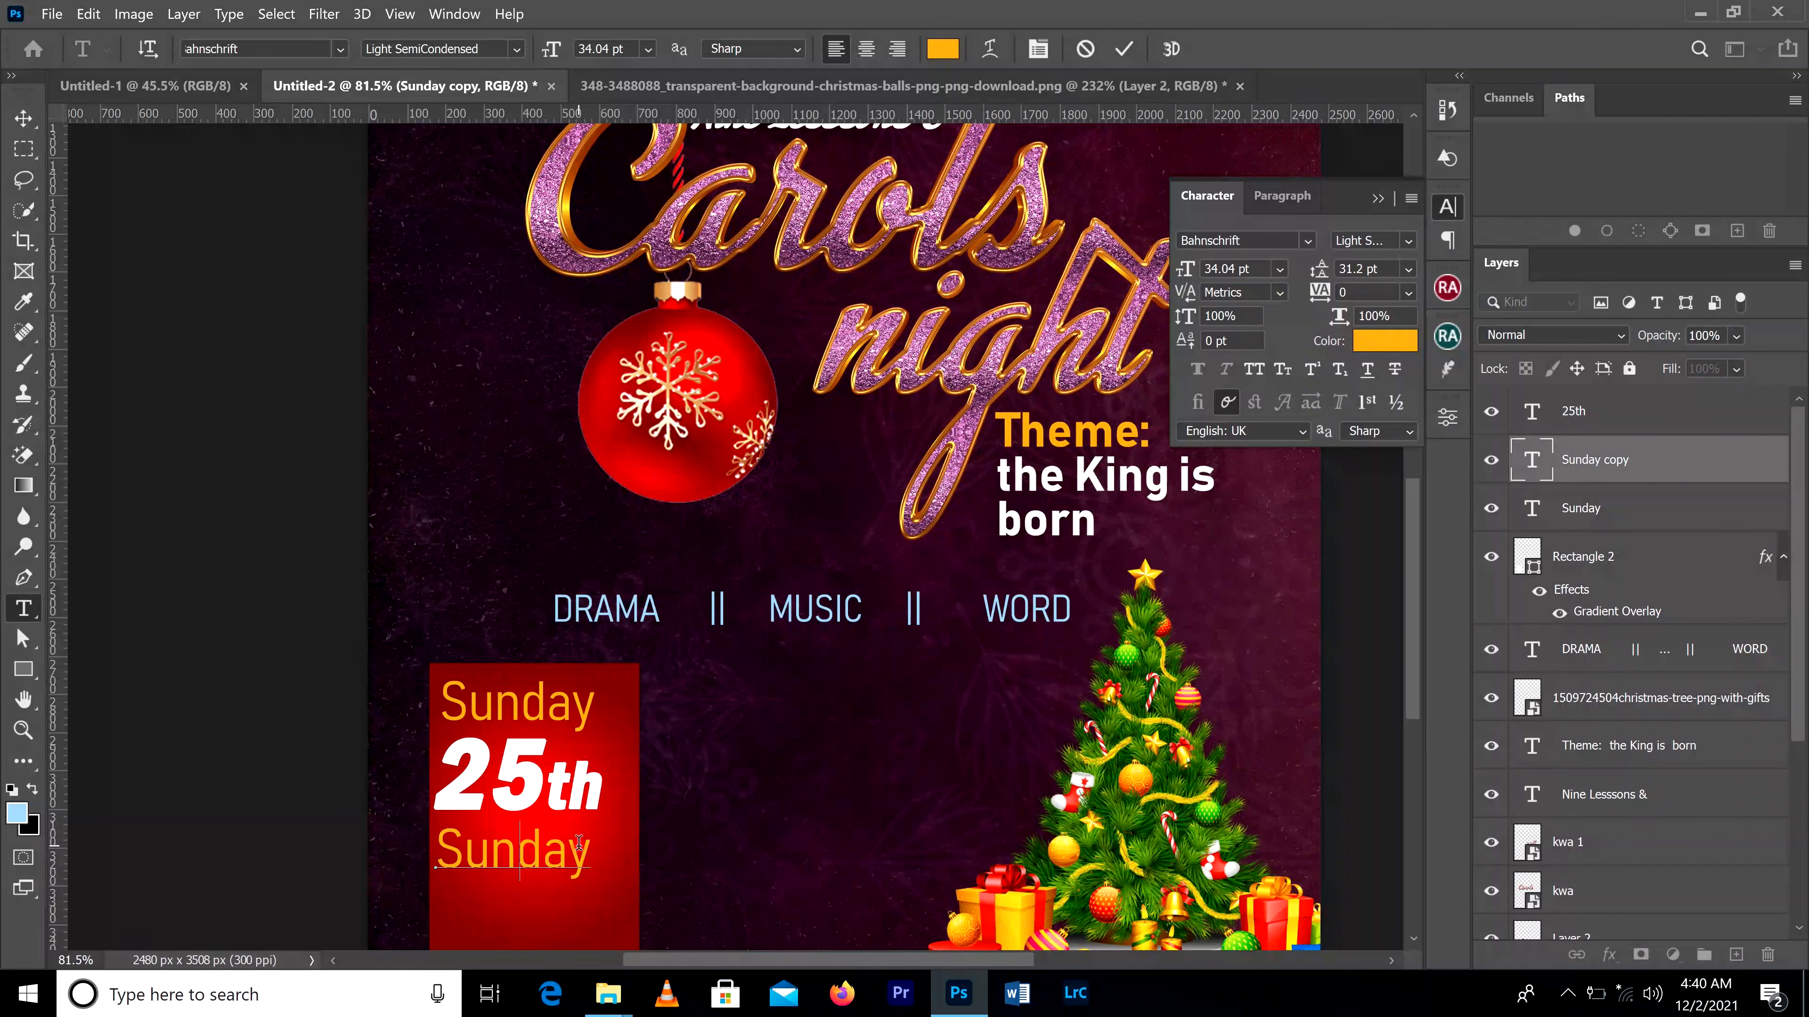
type(".")
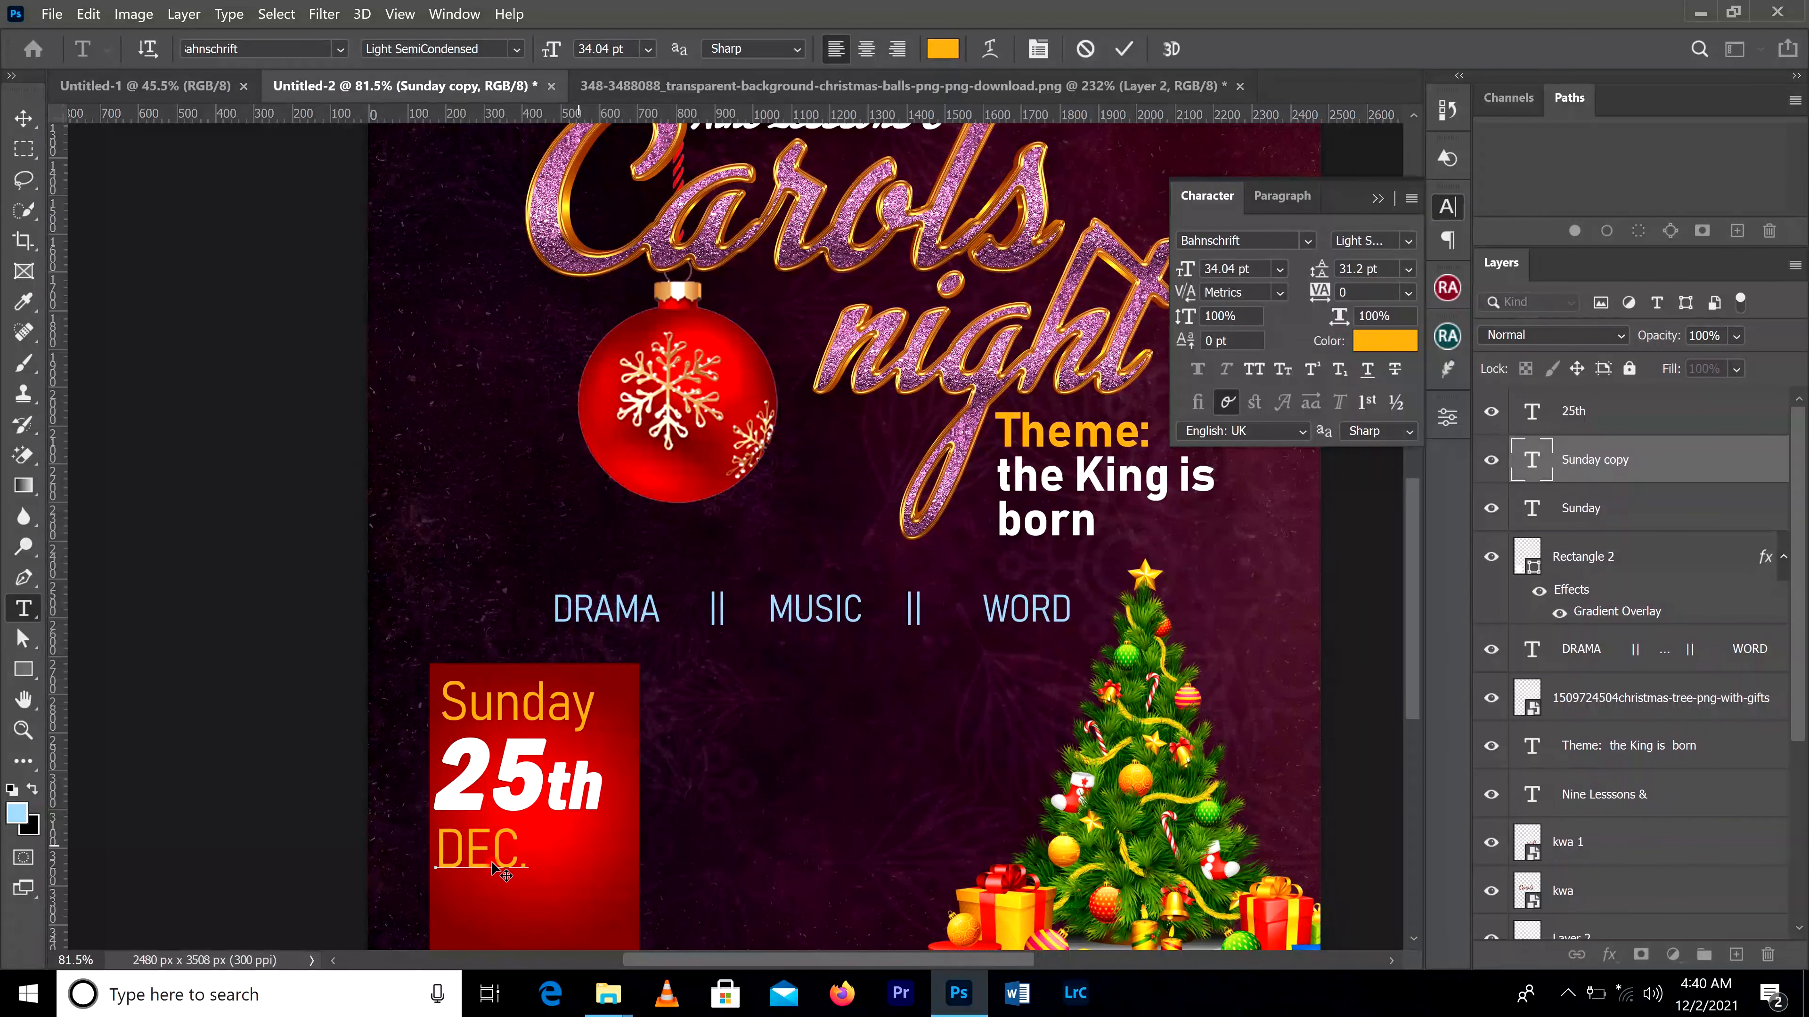
Step: Change the "DEC." text color to white
key("ctrl+a")
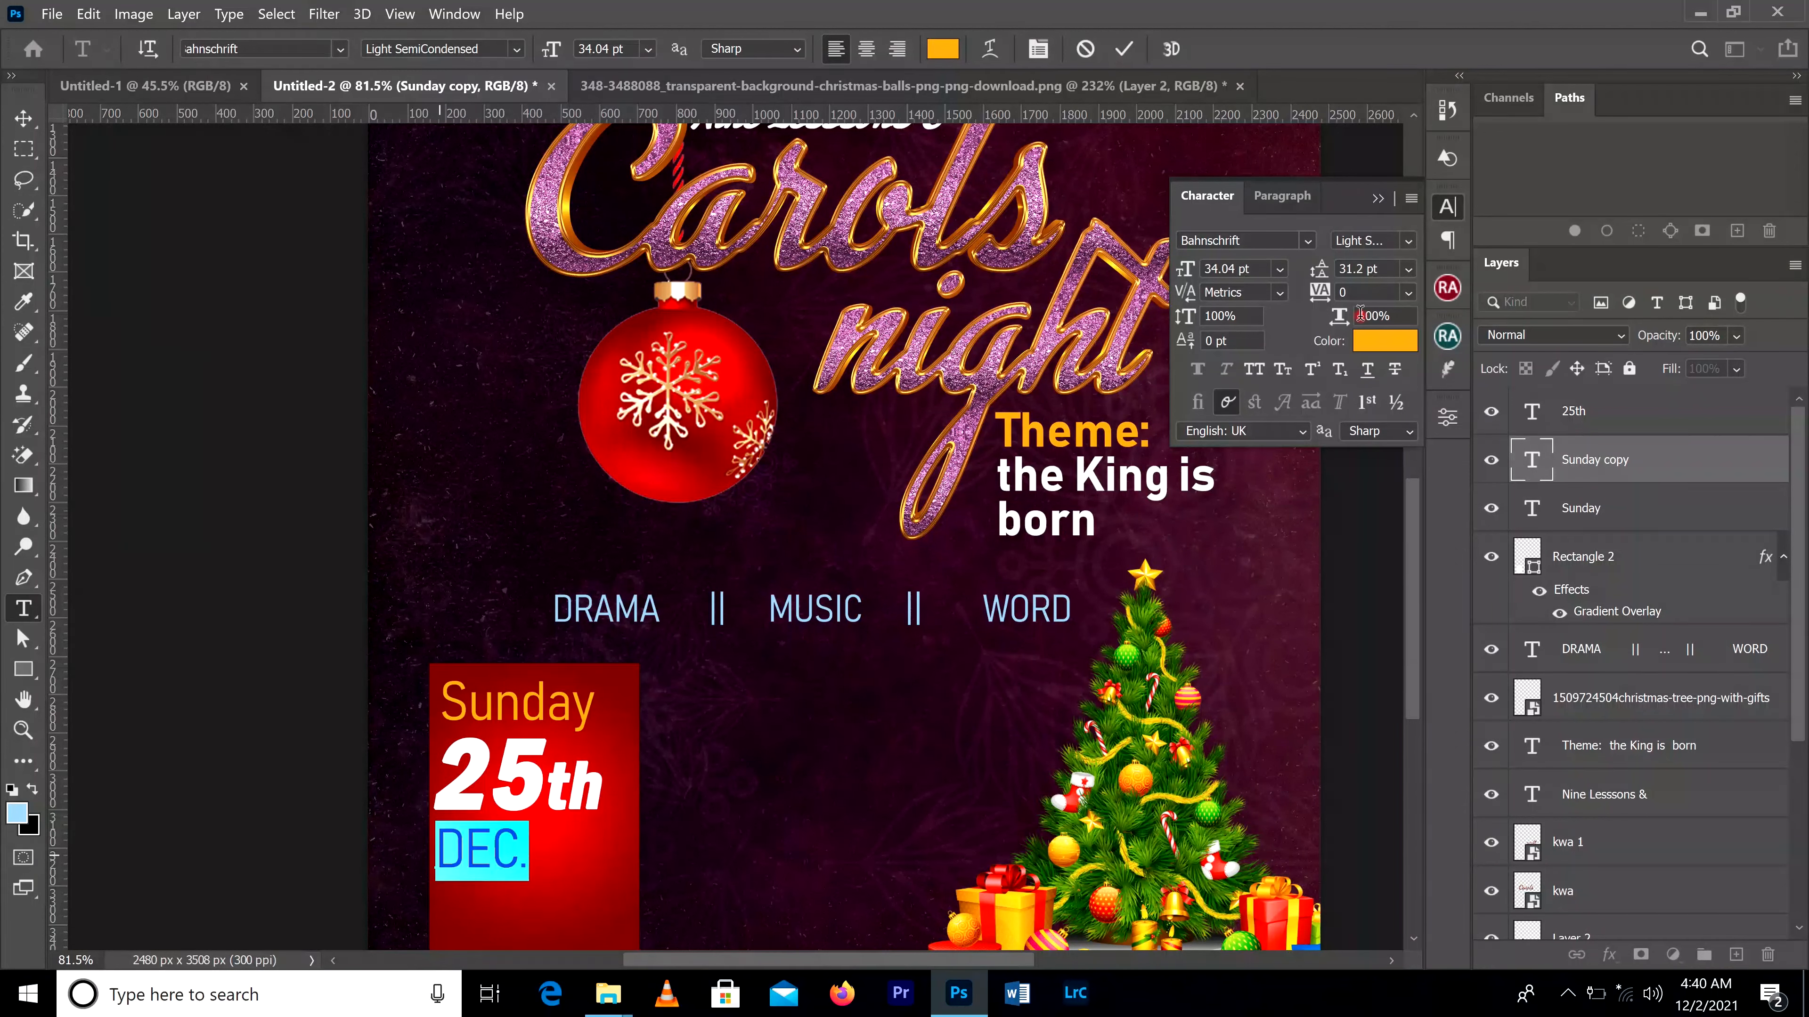
left_click(1393, 342)
left_click_drag(1248, 425, 1185, 400)
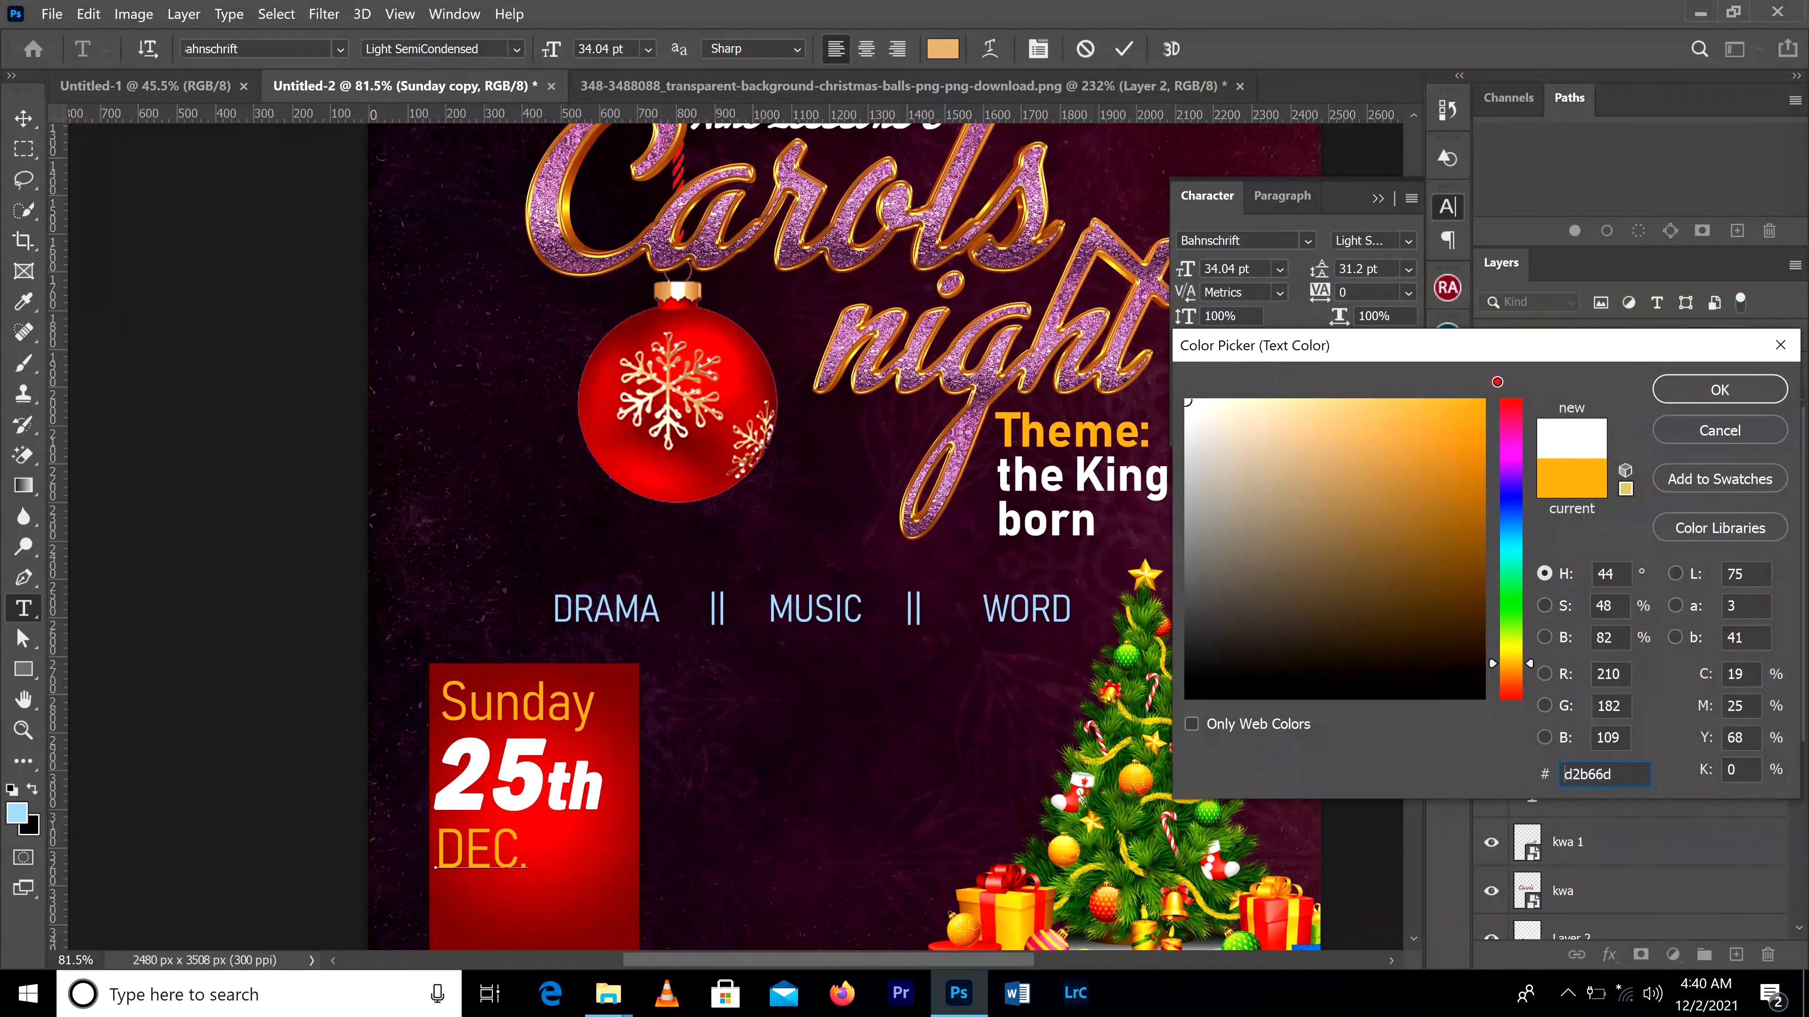
left_click(1678, 391)
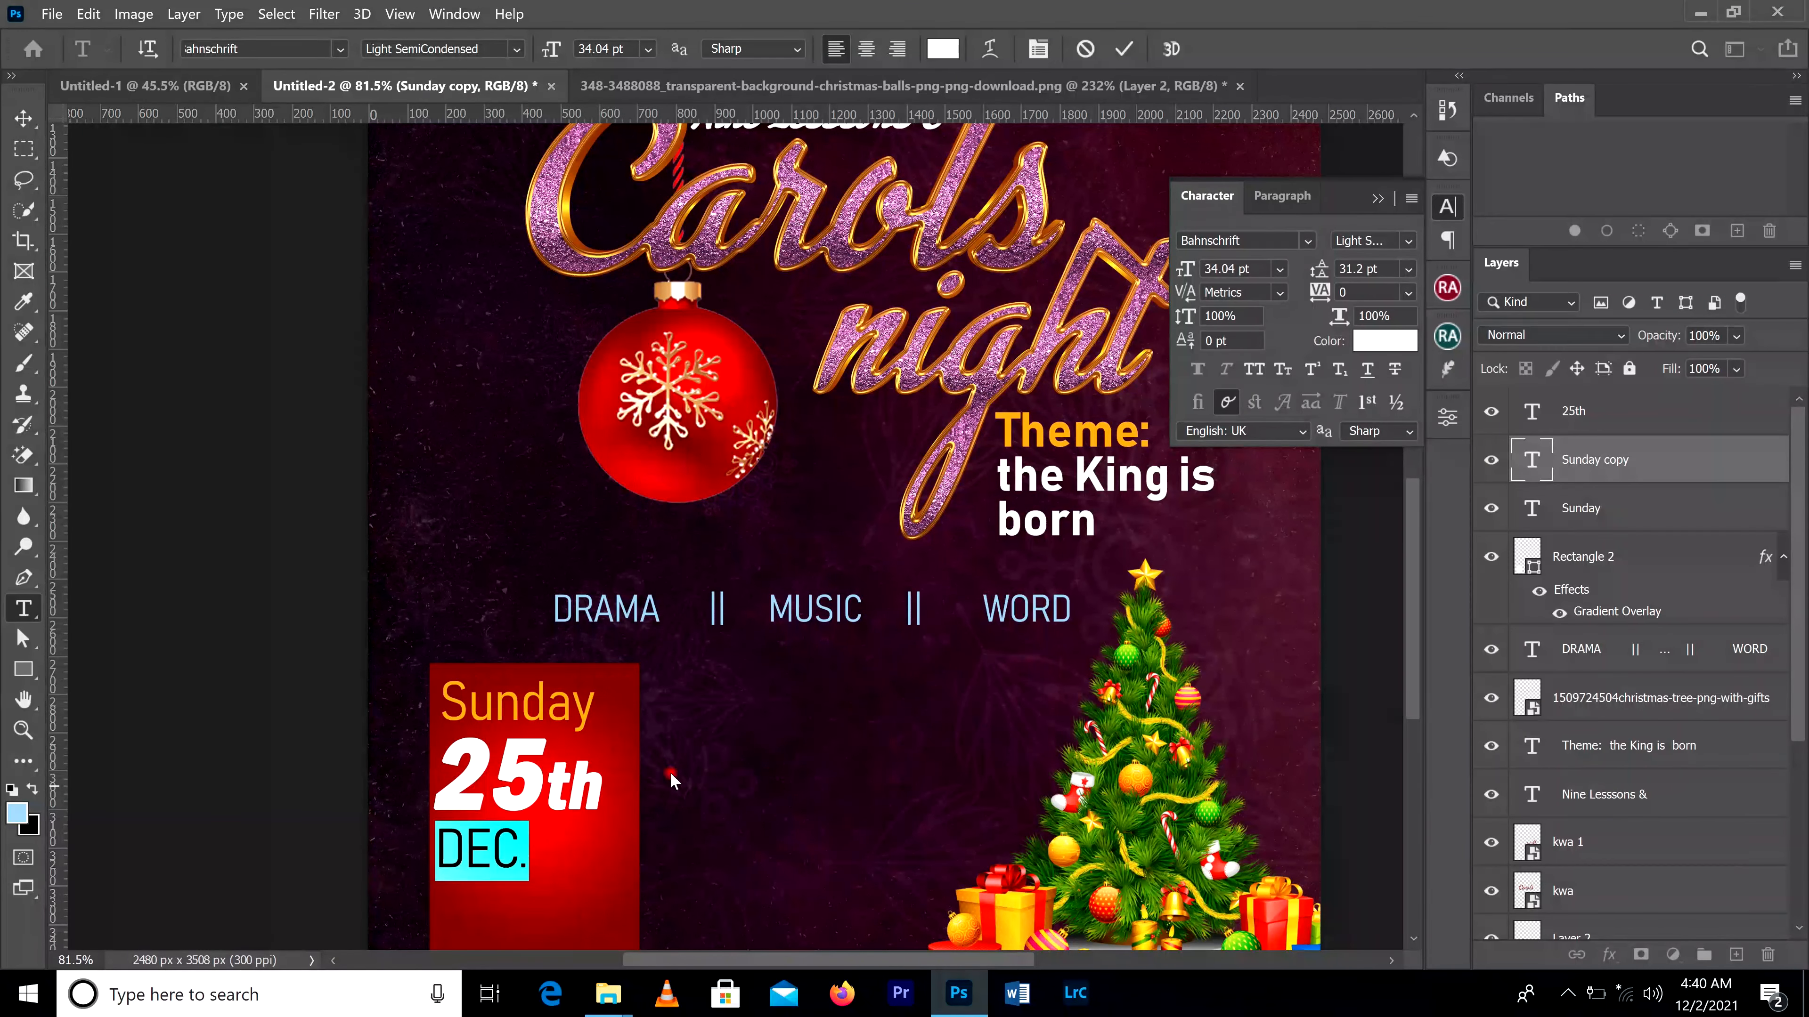
Step: Add "2021" as a second line under "DEC." in the same text
left_click(522, 853)
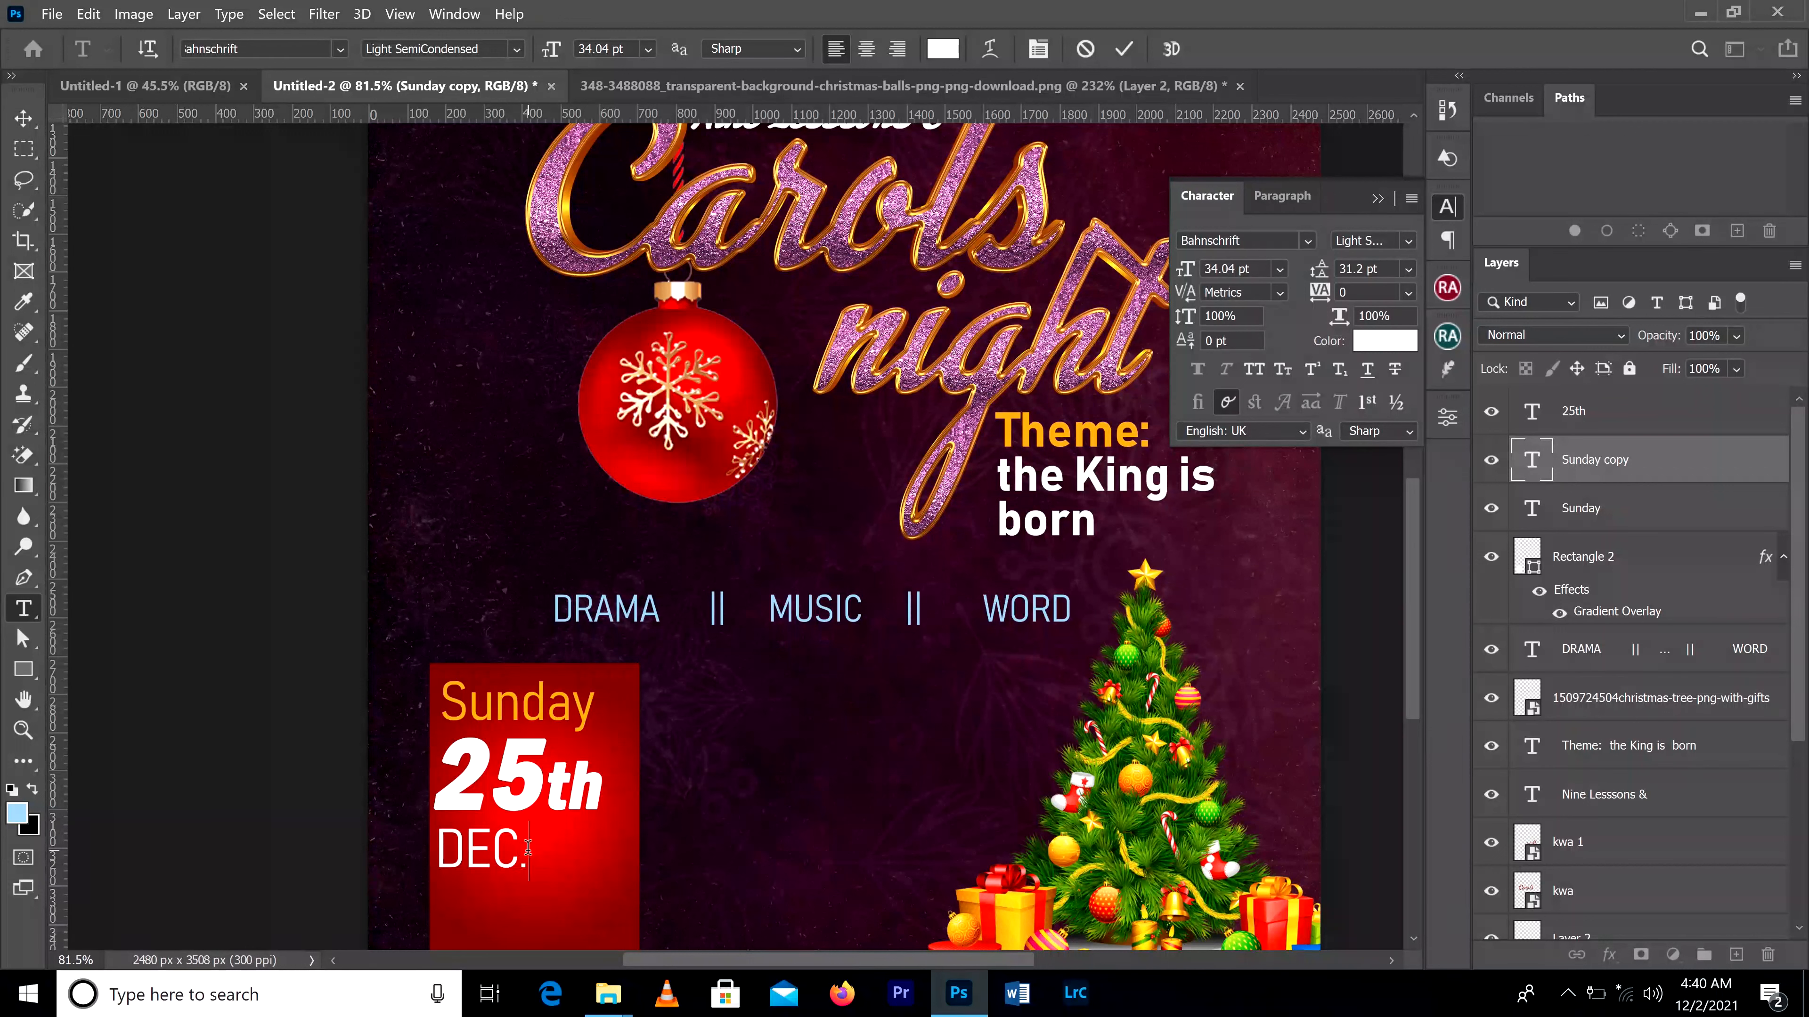
key("Return")
type("2021")
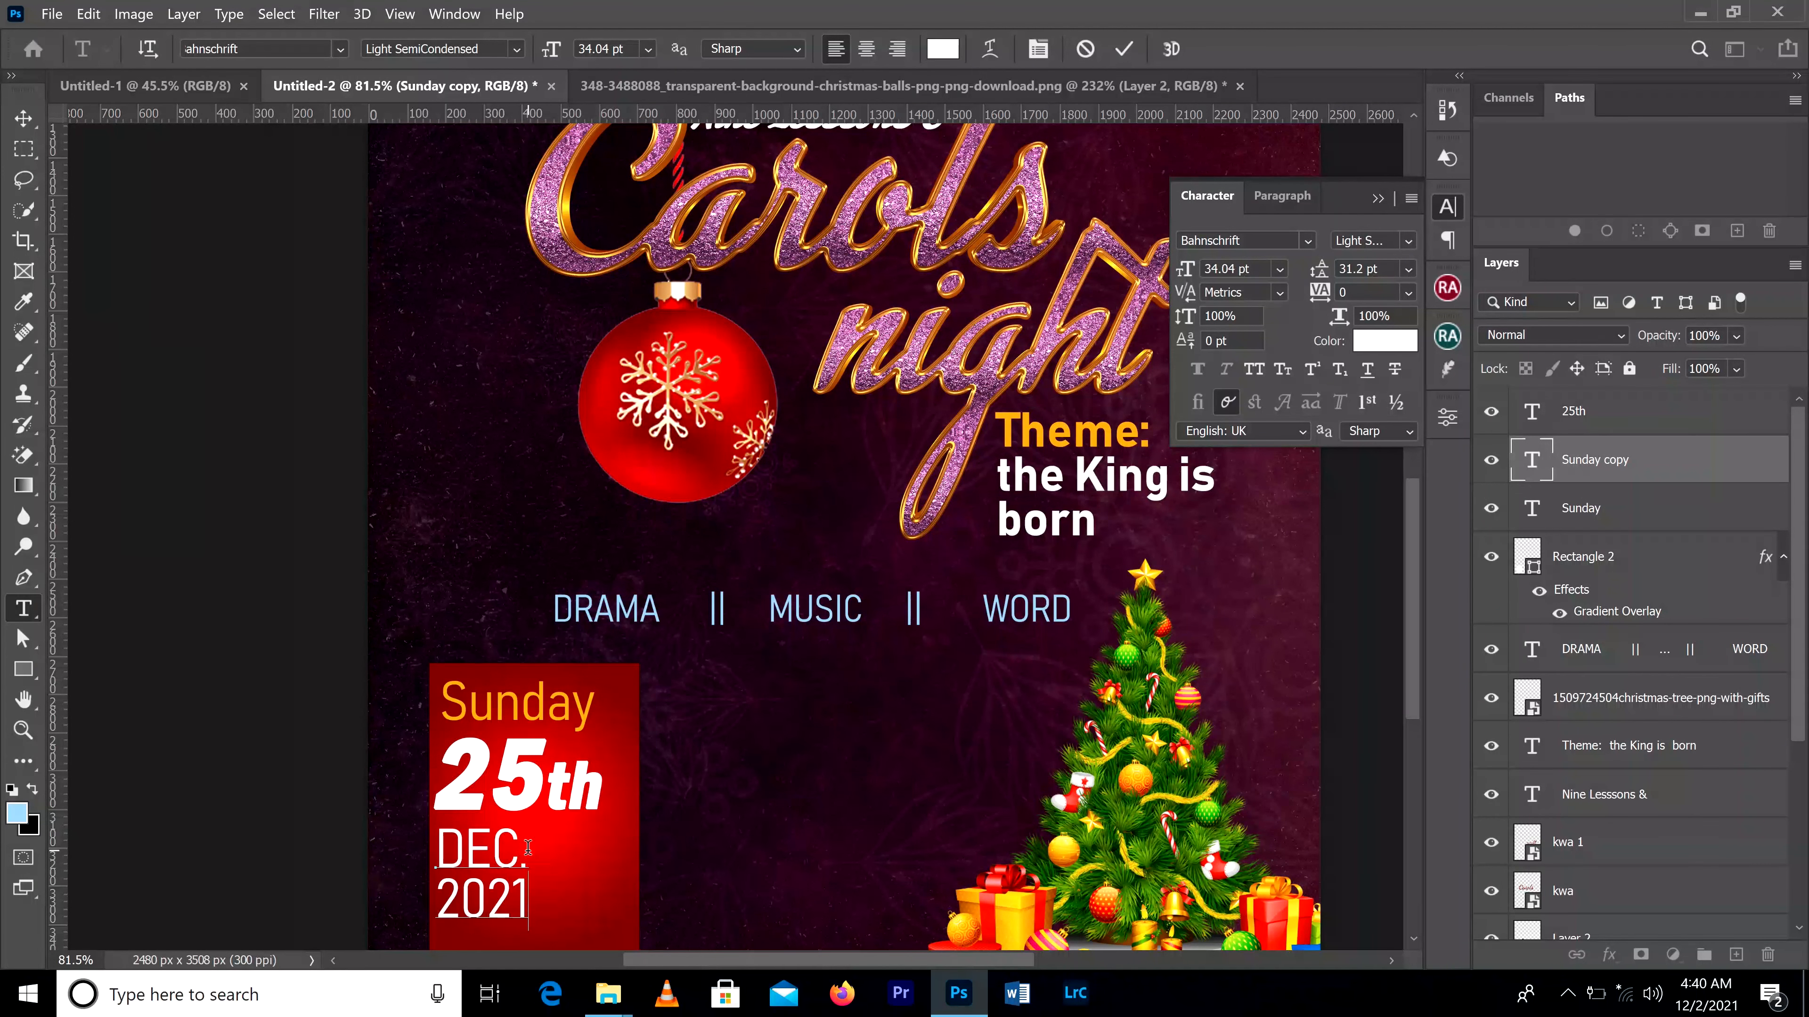
left_click(1124, 48)
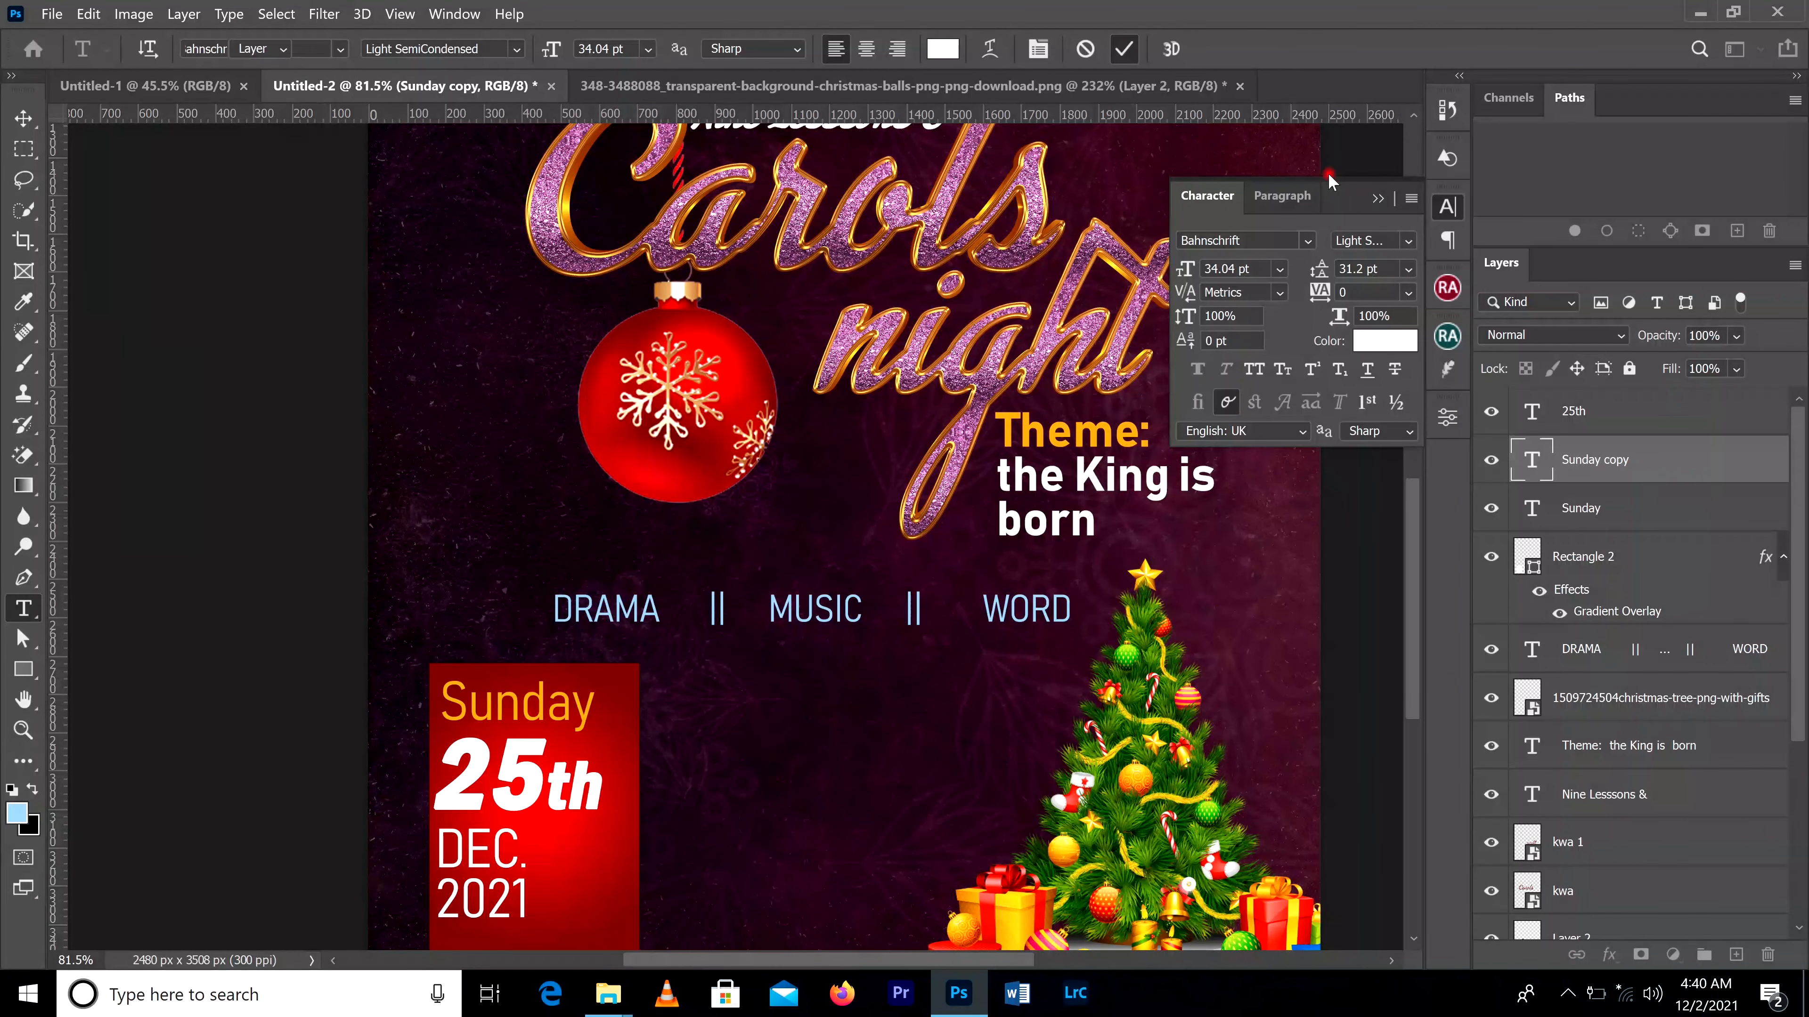
left_click(1376, 199)
Step: Enlarge the "DEC. 2021" text to about 46.85 pt so it fills the red box beneath "25th"
scroll(605, 741, "down", 3)
key("v")
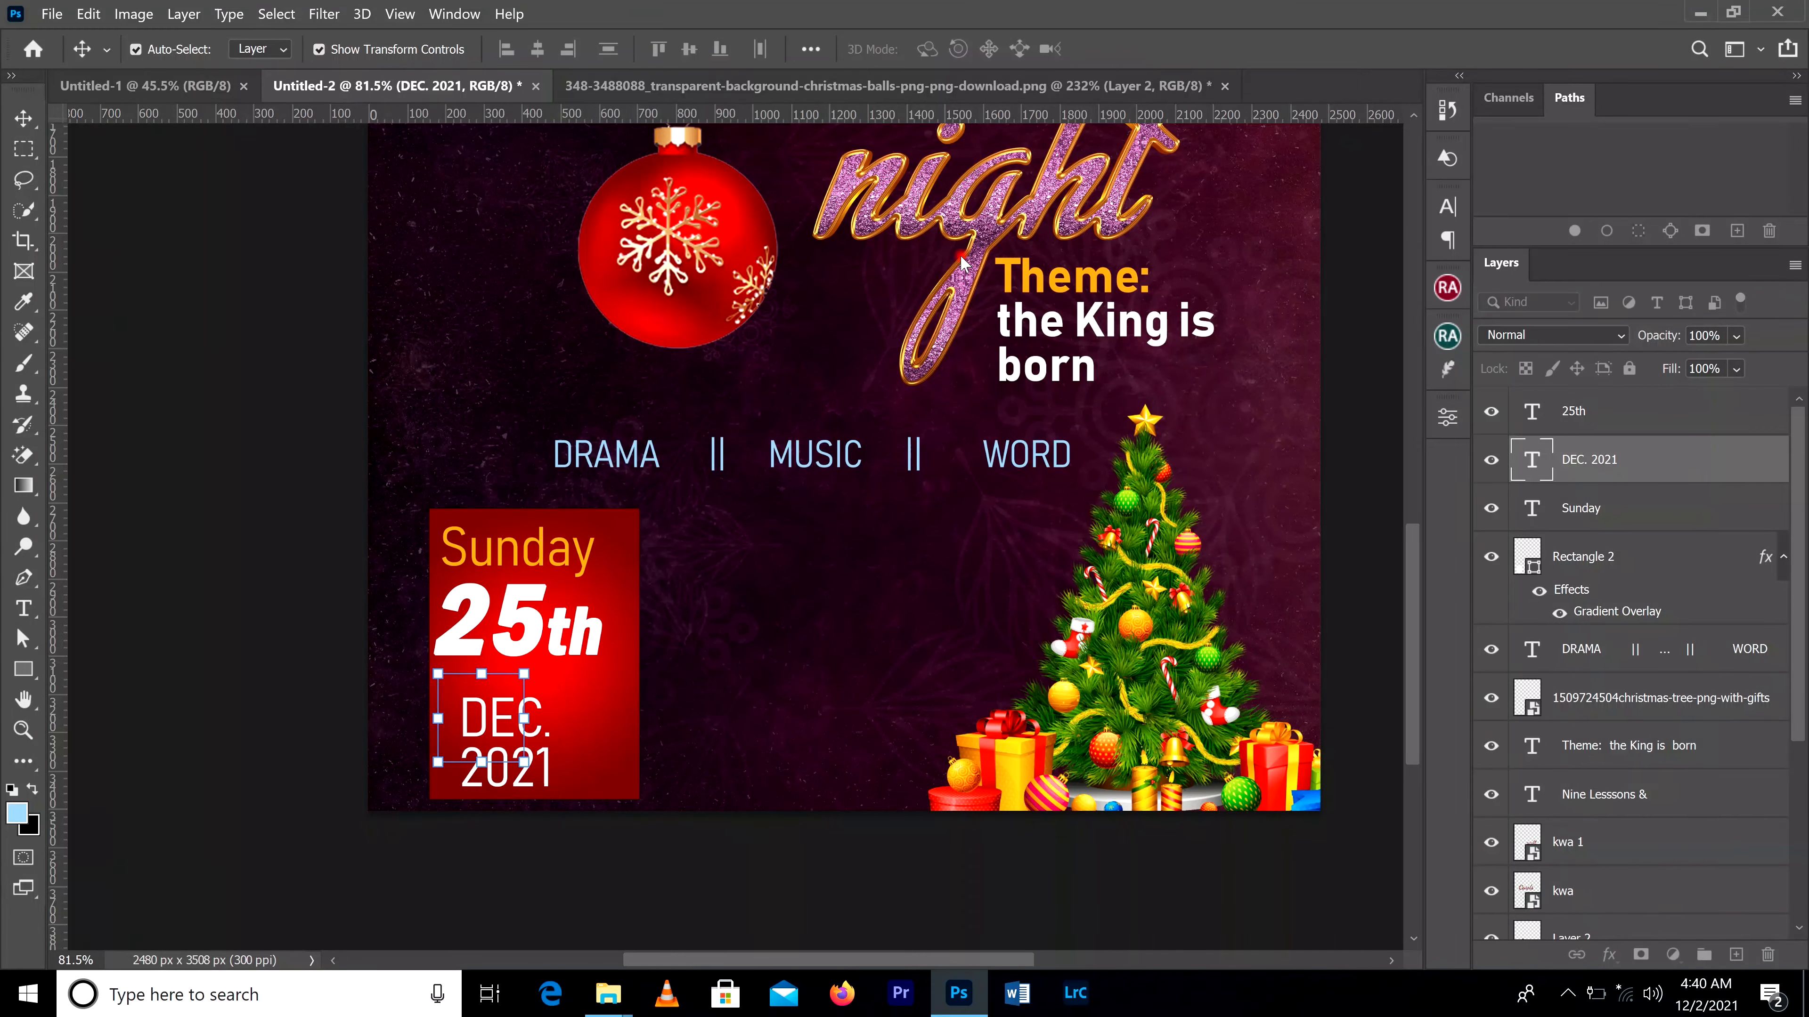
left_click(525, 763)
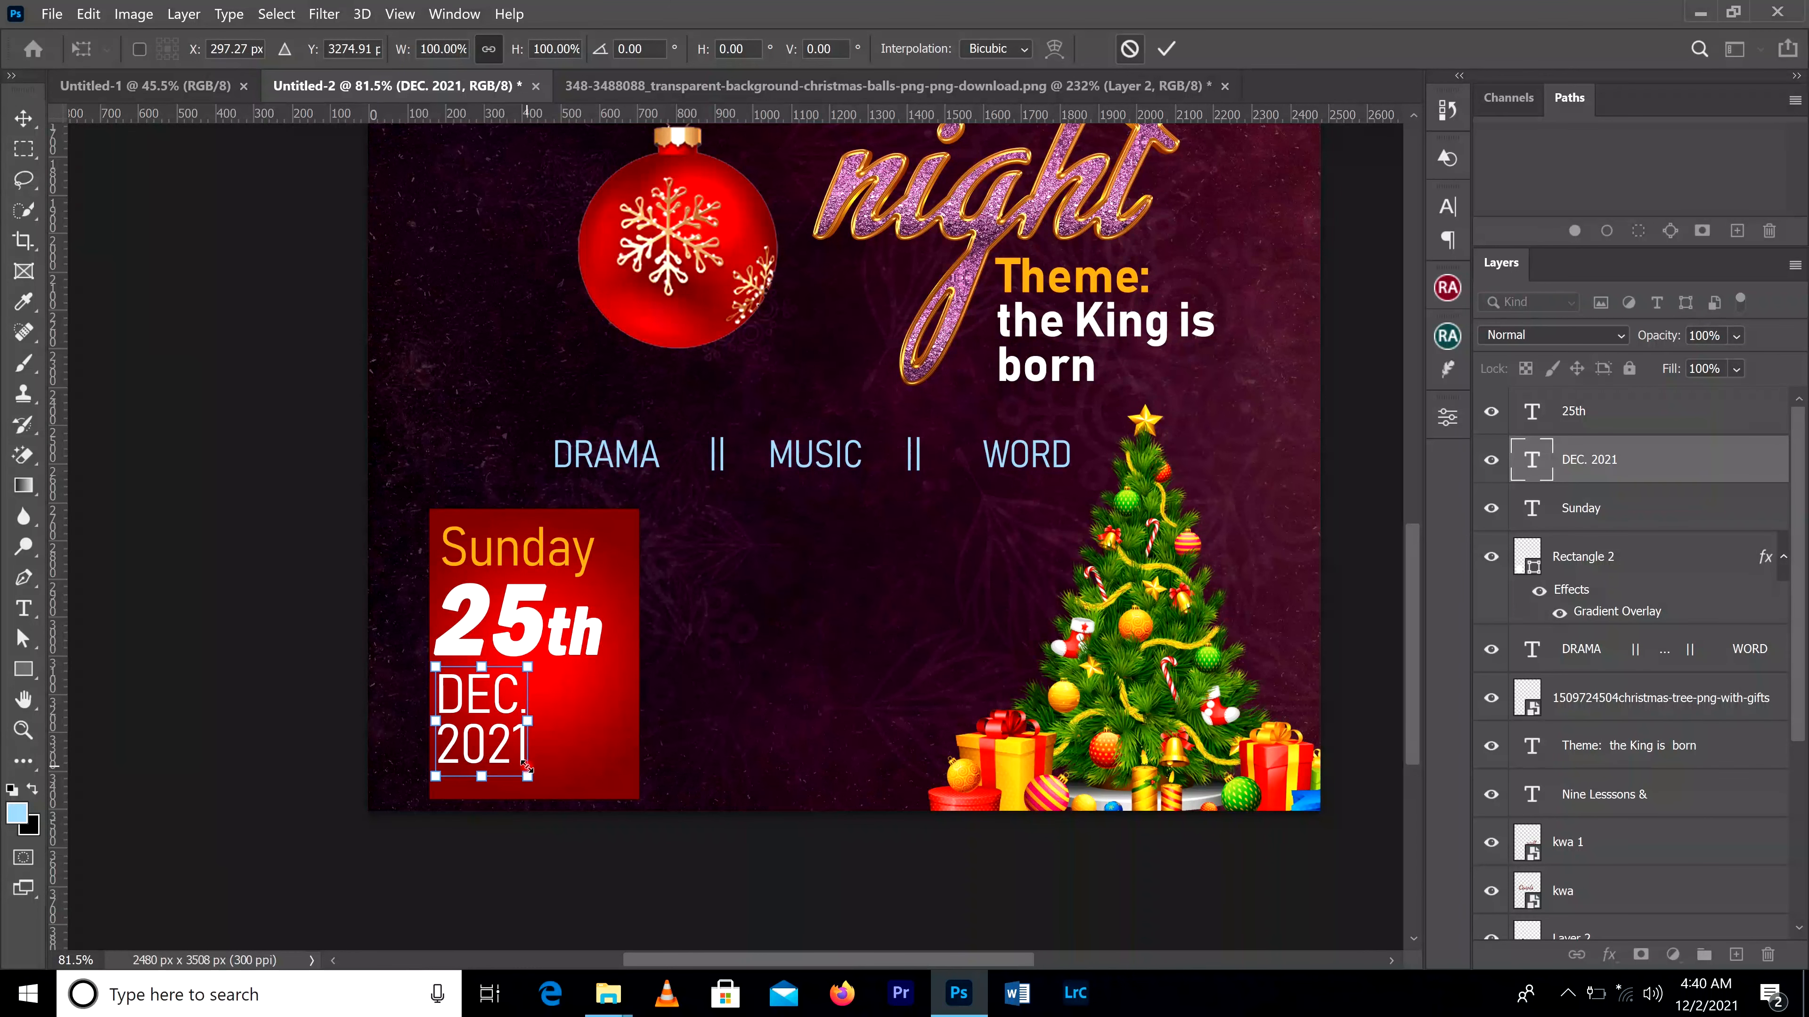
left_click_drag(528, 778, 555, 808)
left_click_drag(559, 671, 568, 663)
left_click(1166, 49)
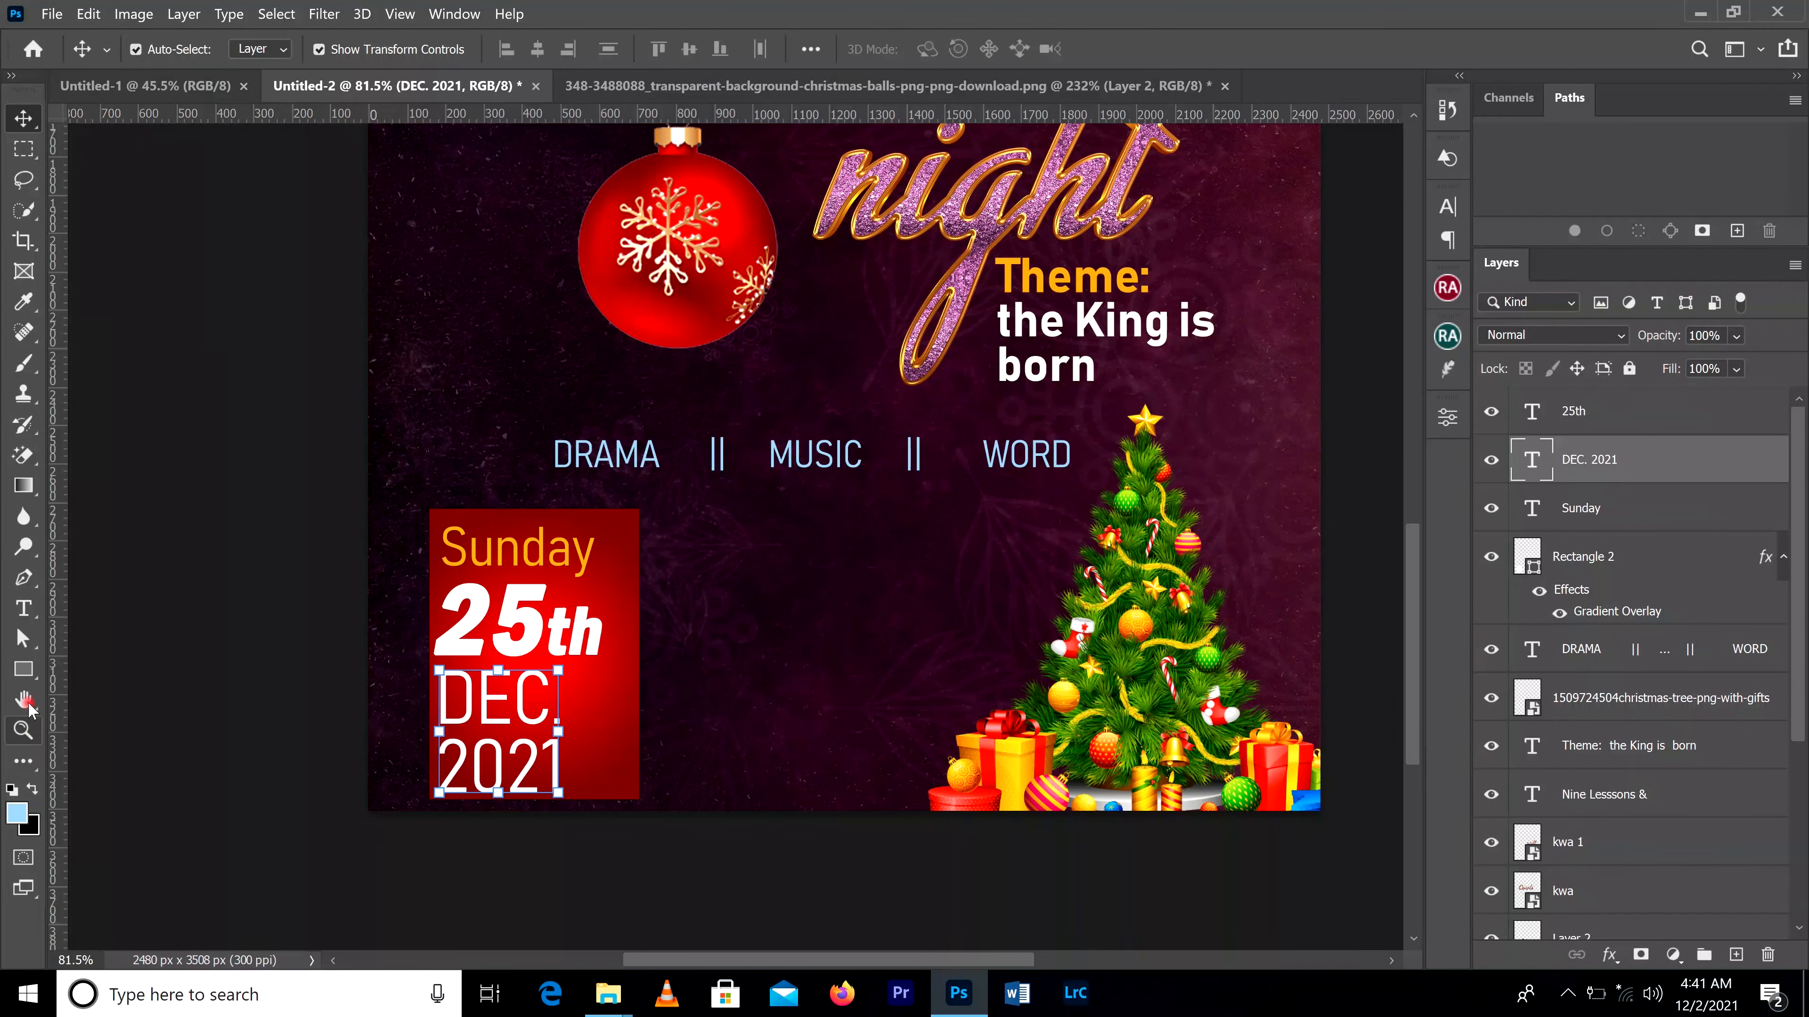
Step: Add the white text "7pm" at 72 pt near the programme line, outside the red date box
left_click(23, 608)
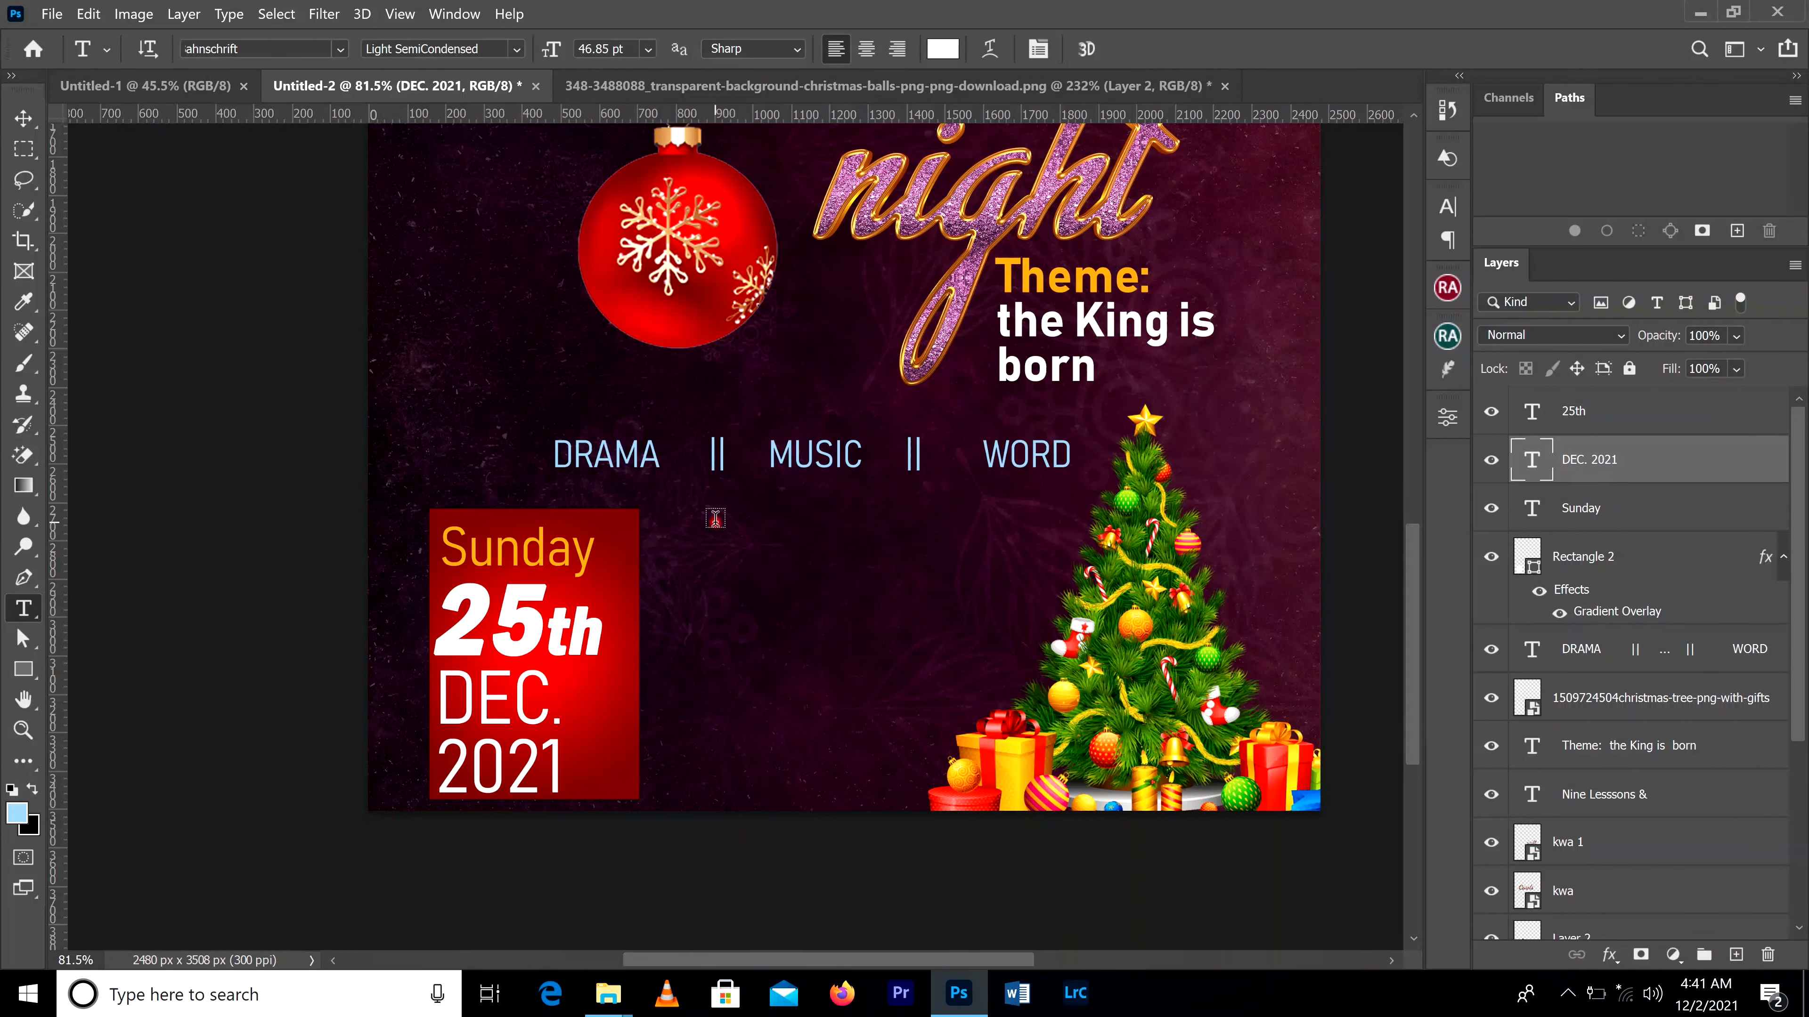
left_click(715, 520)
key("BackSpace")
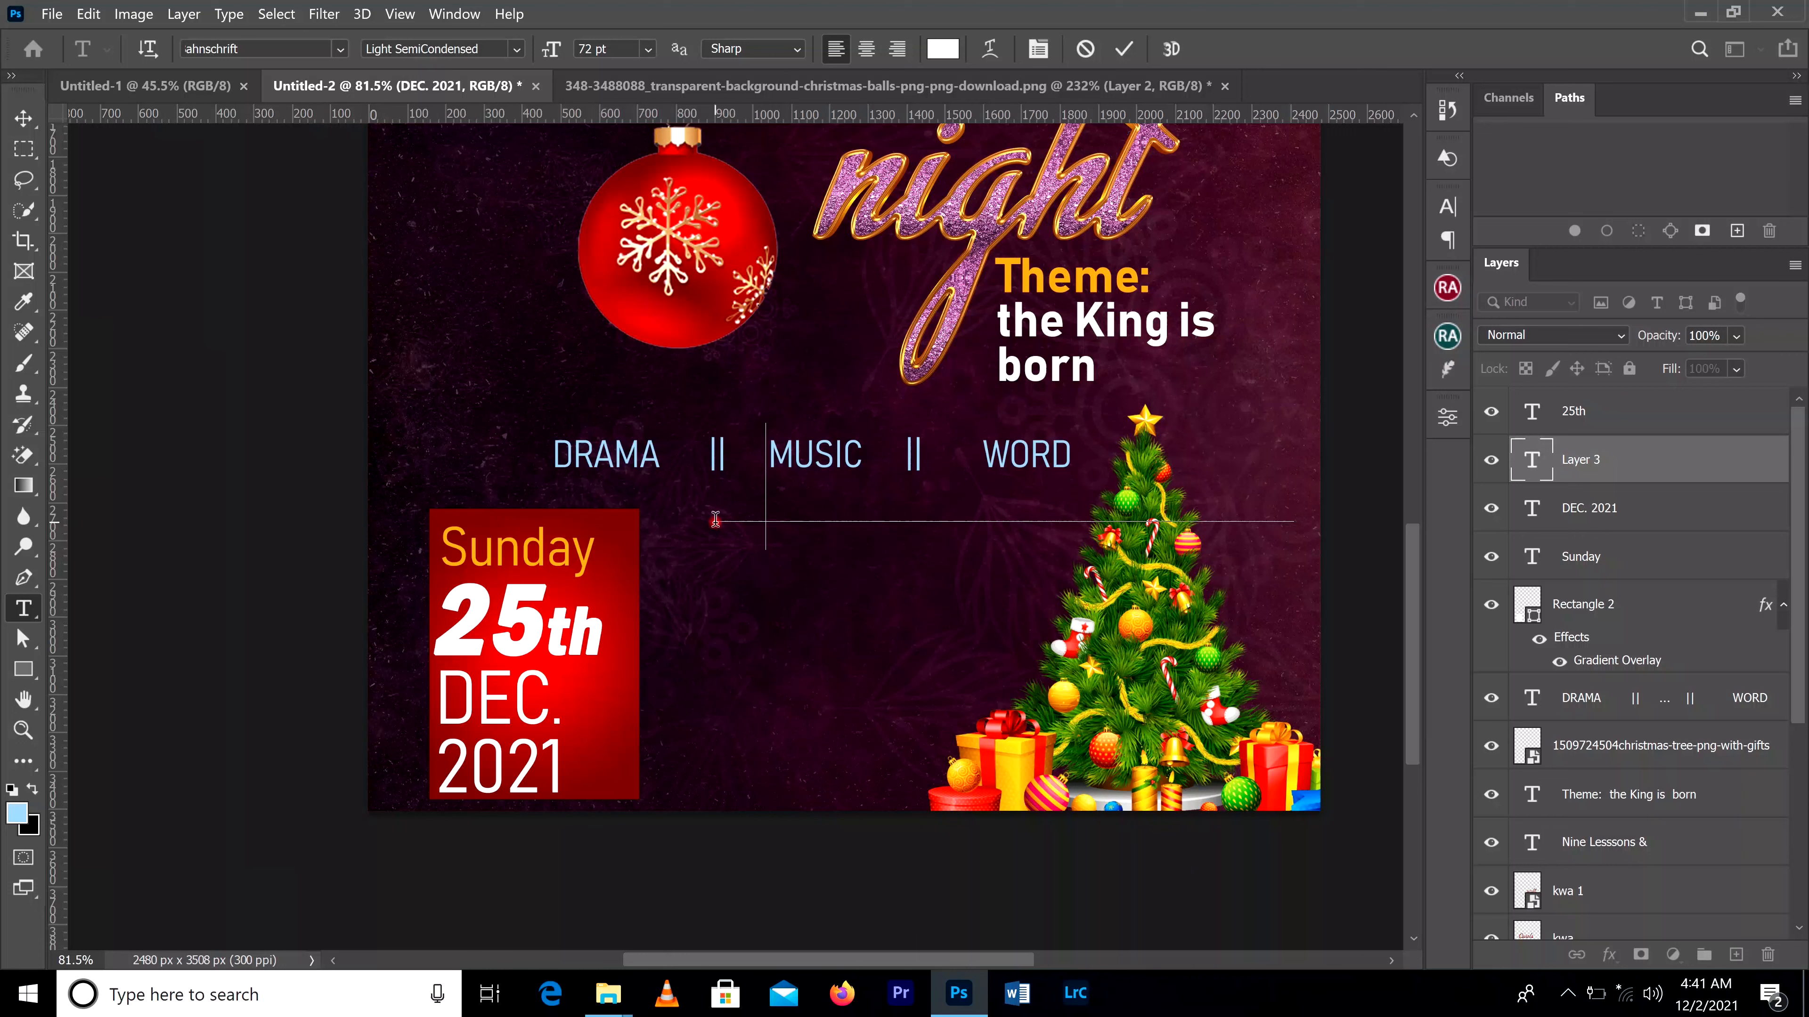
type("7pm")
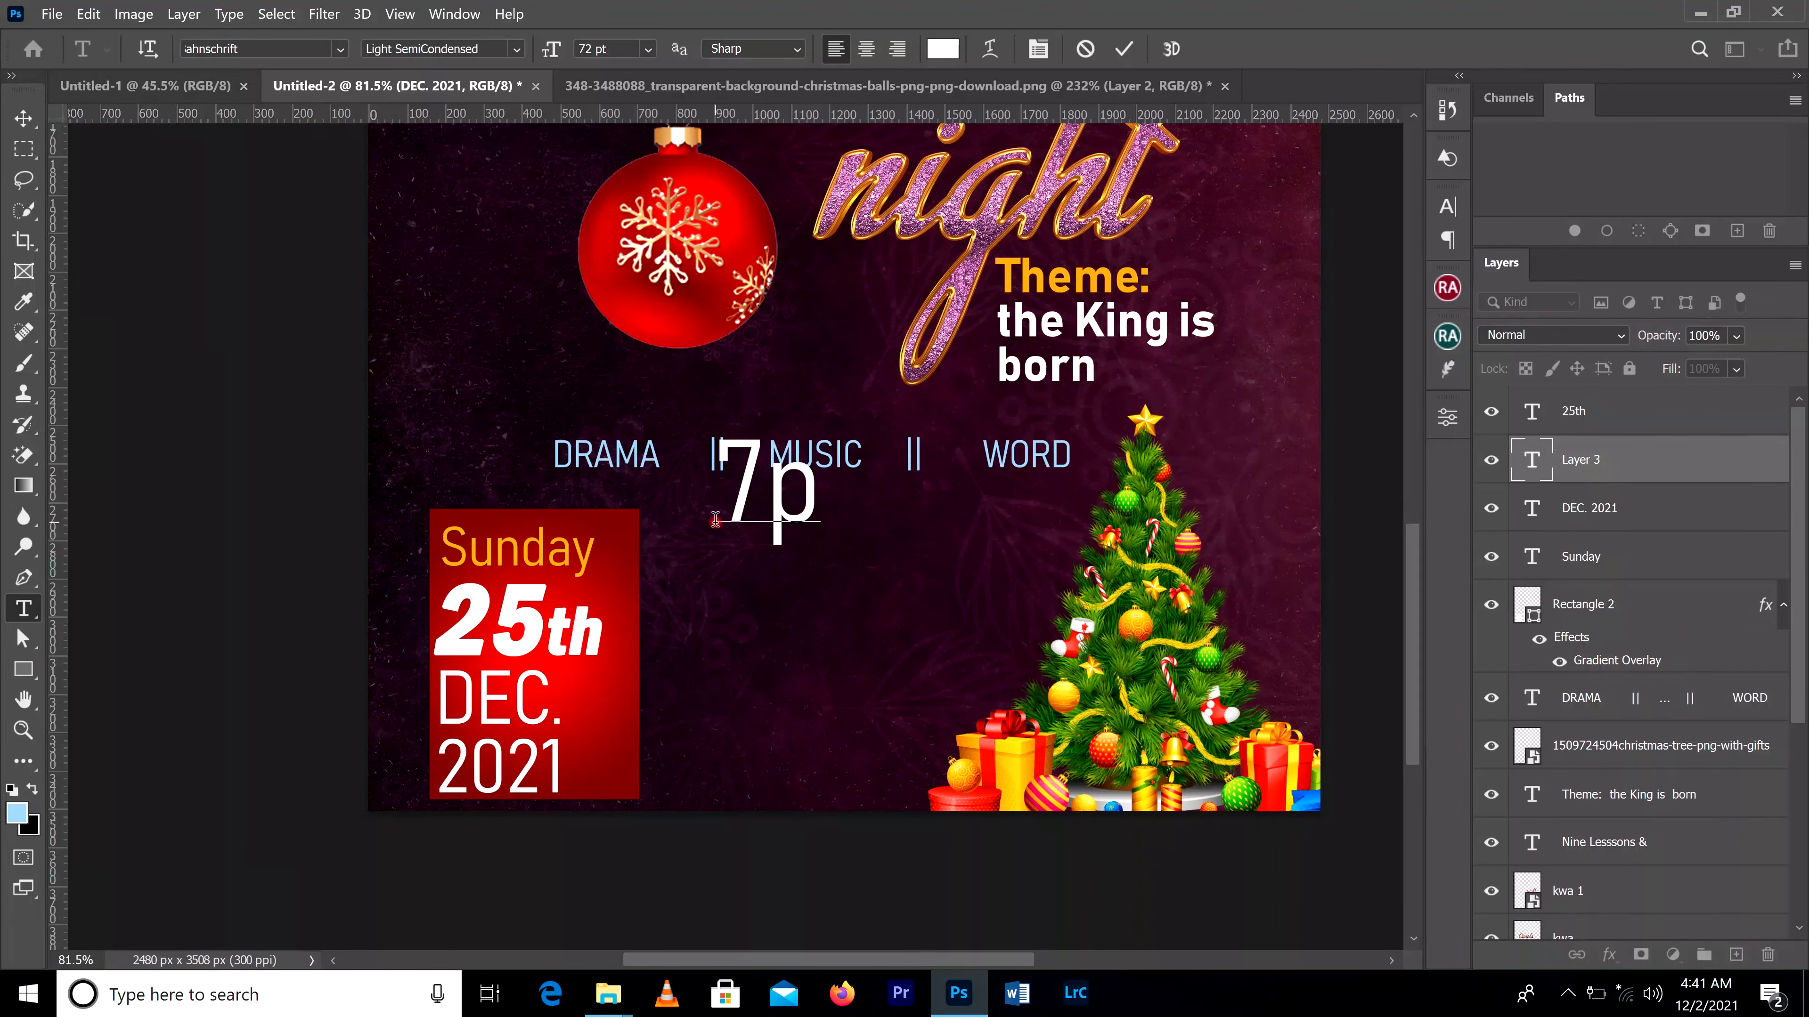
left_click(1123, 49)
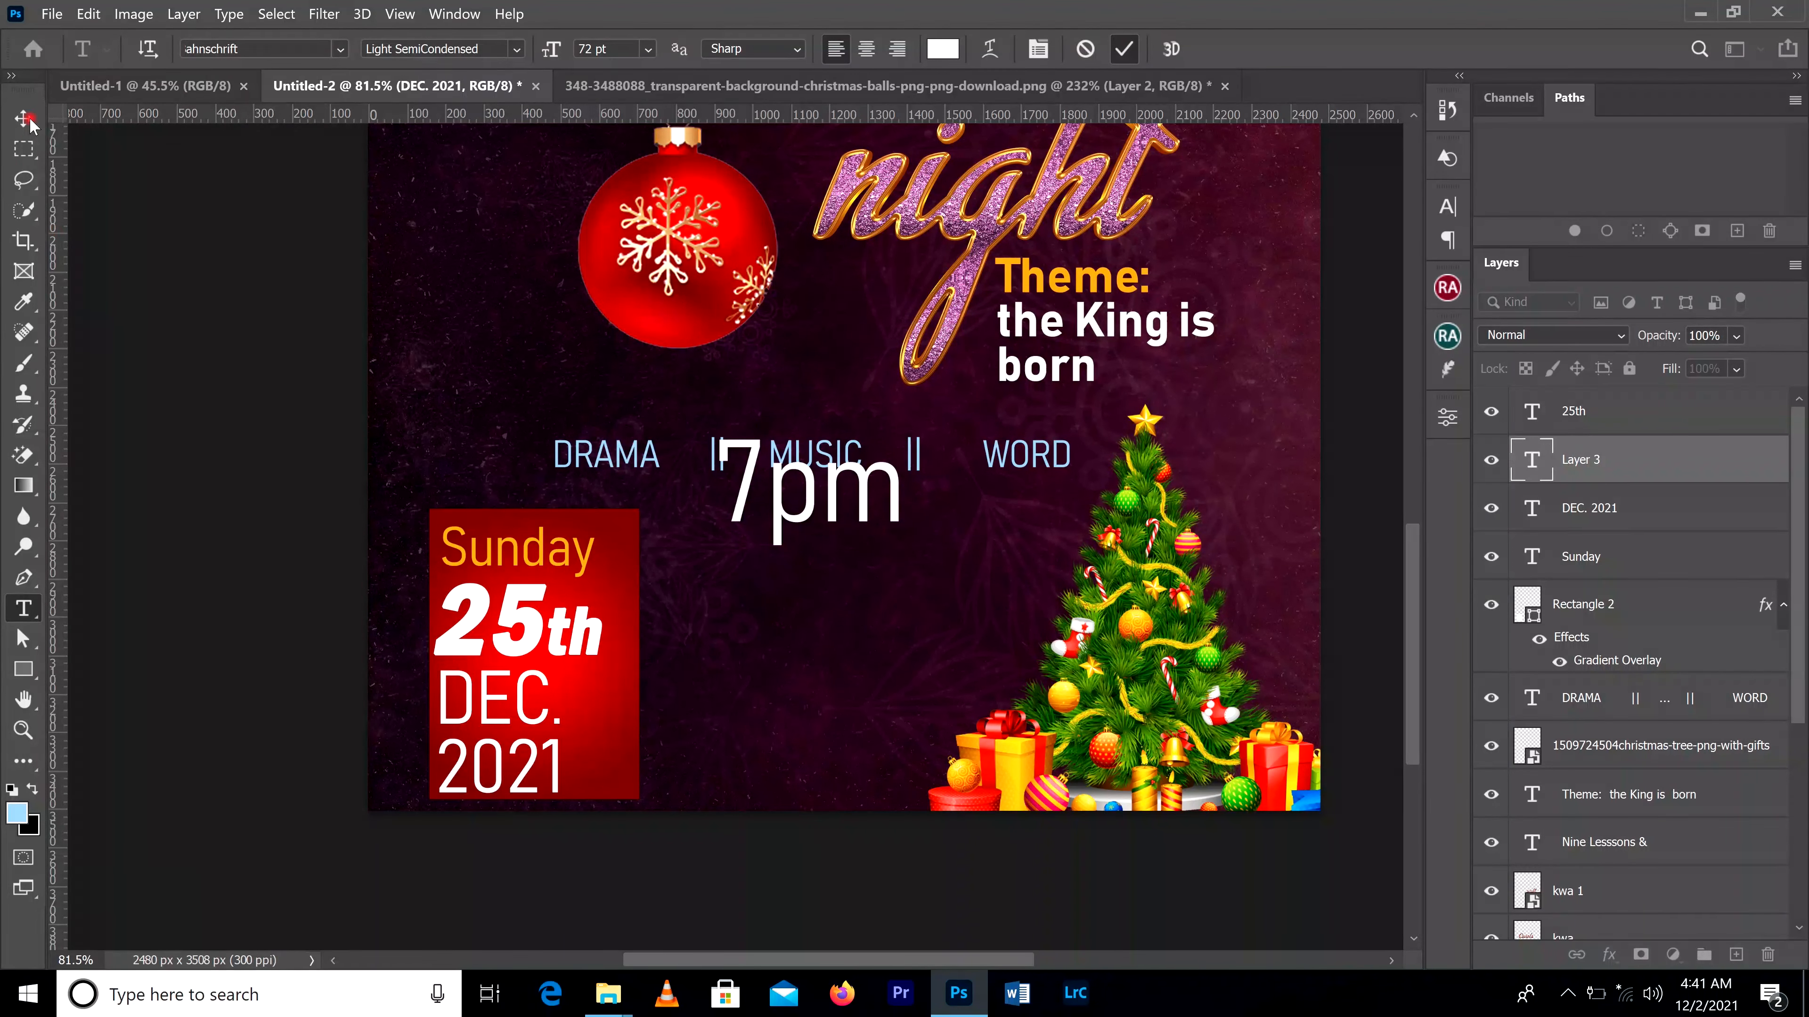
left_click(23, 117)
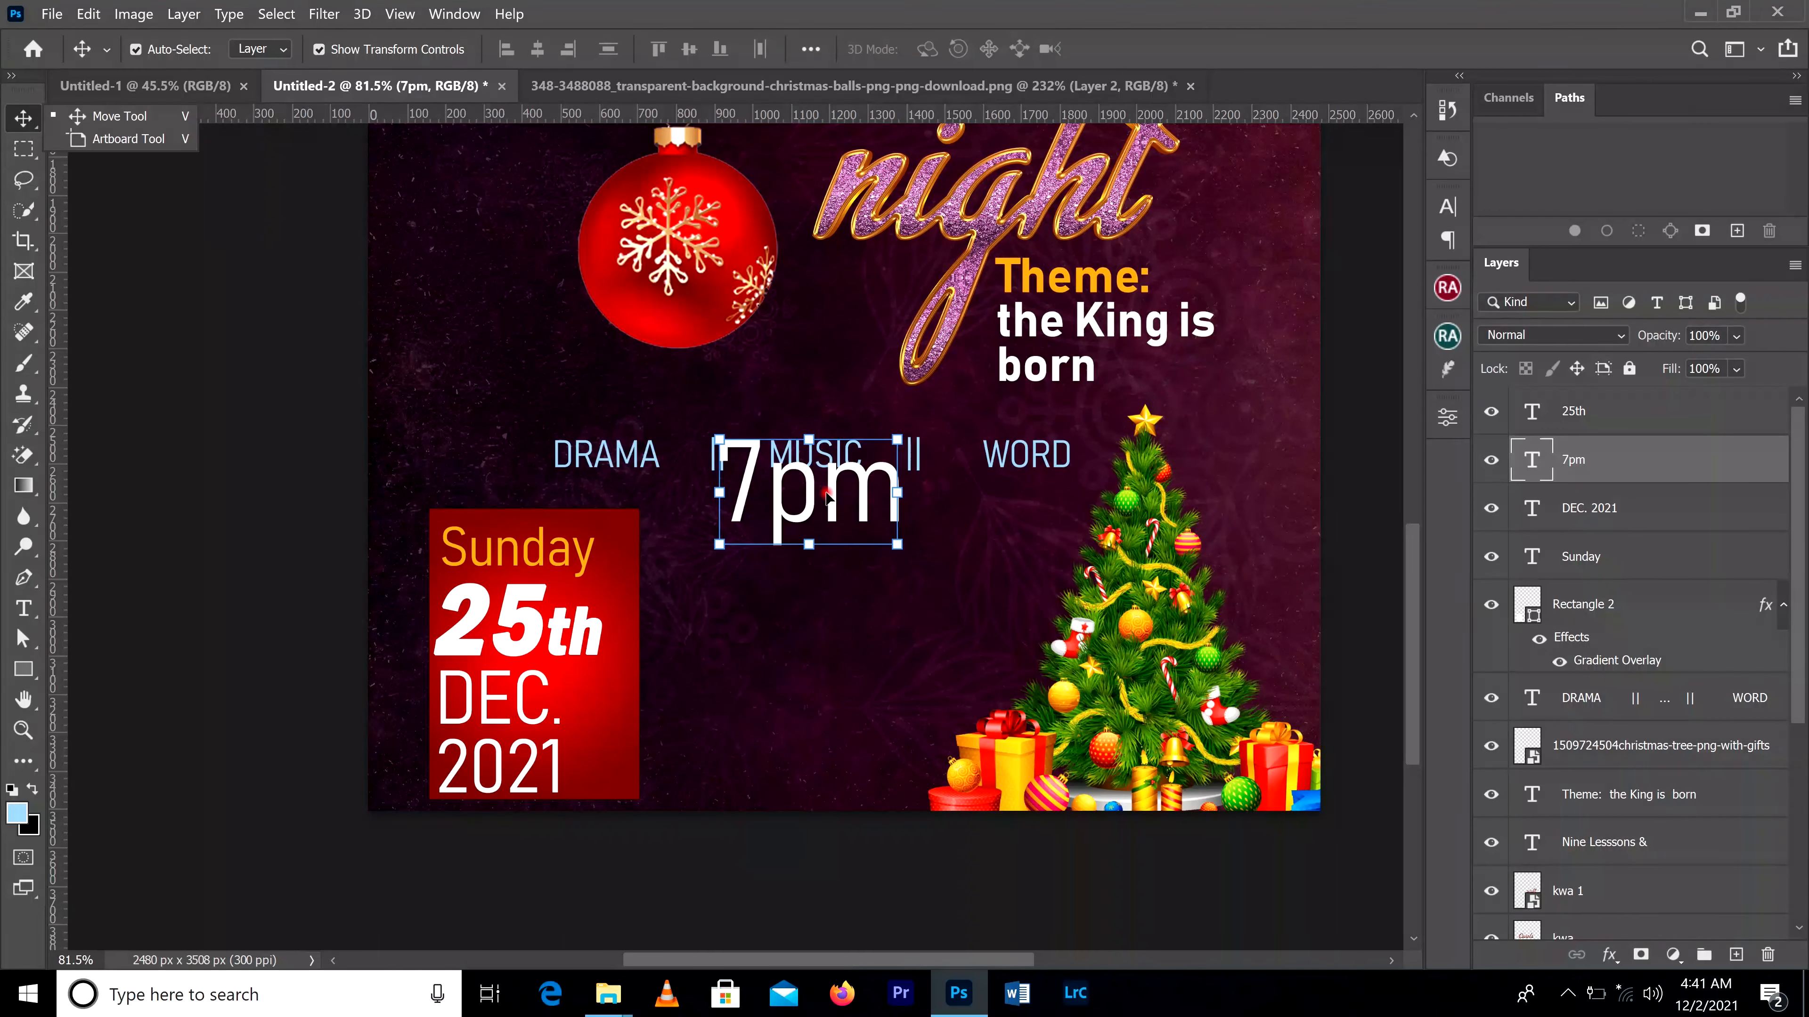